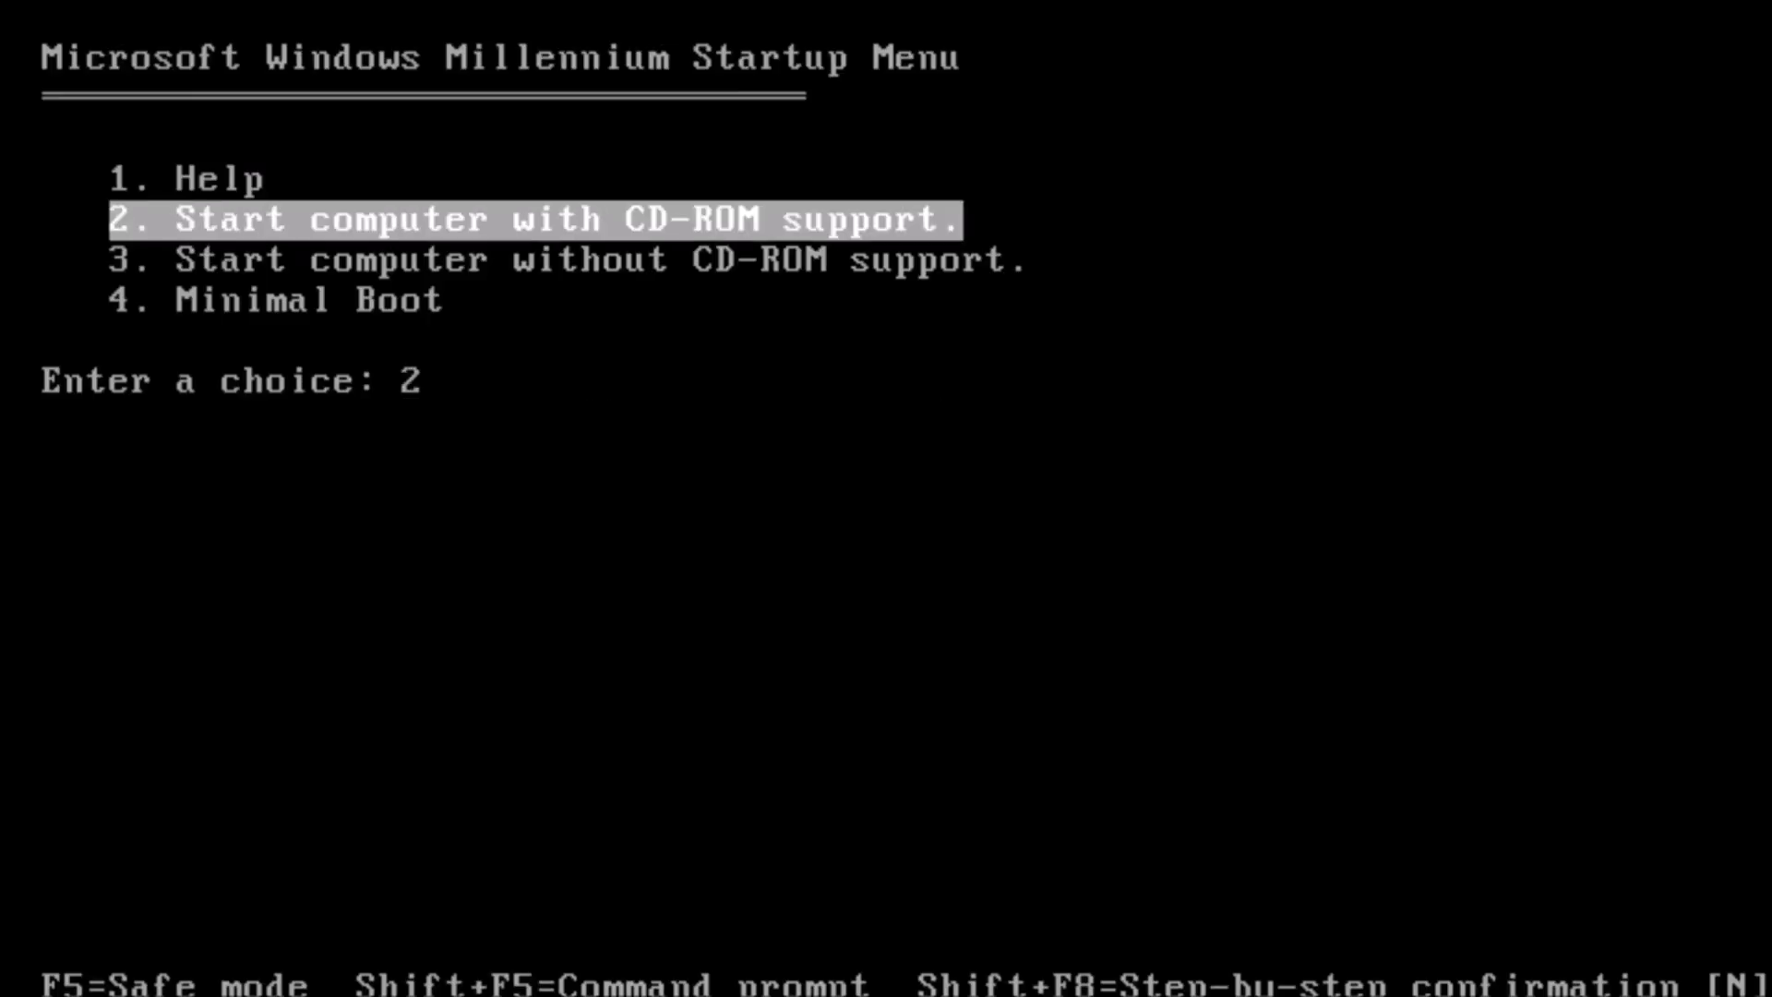
- Boot from the Windows Millennium startup menu with the option to start the computer with CD-ROM support
key("Down")
key("Up")
key("Return")
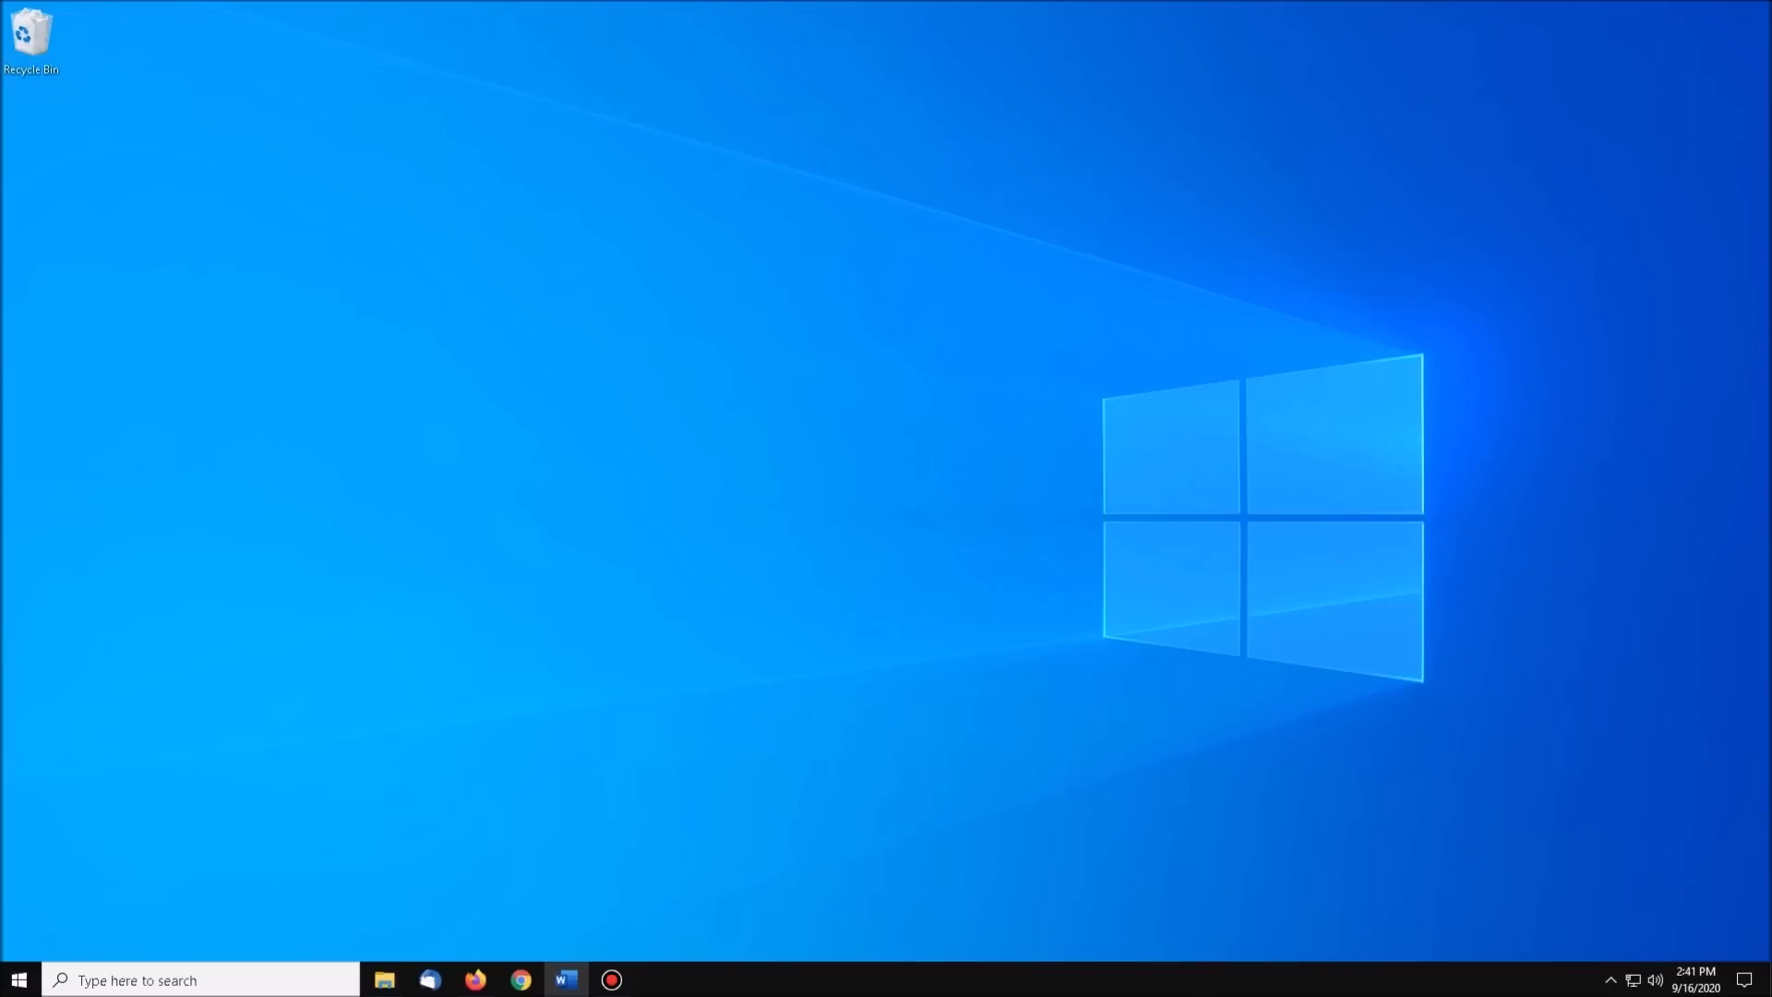
- Switch to Chrome and go to the WinWorld site at winworldpc.com
left_click(513, 984)
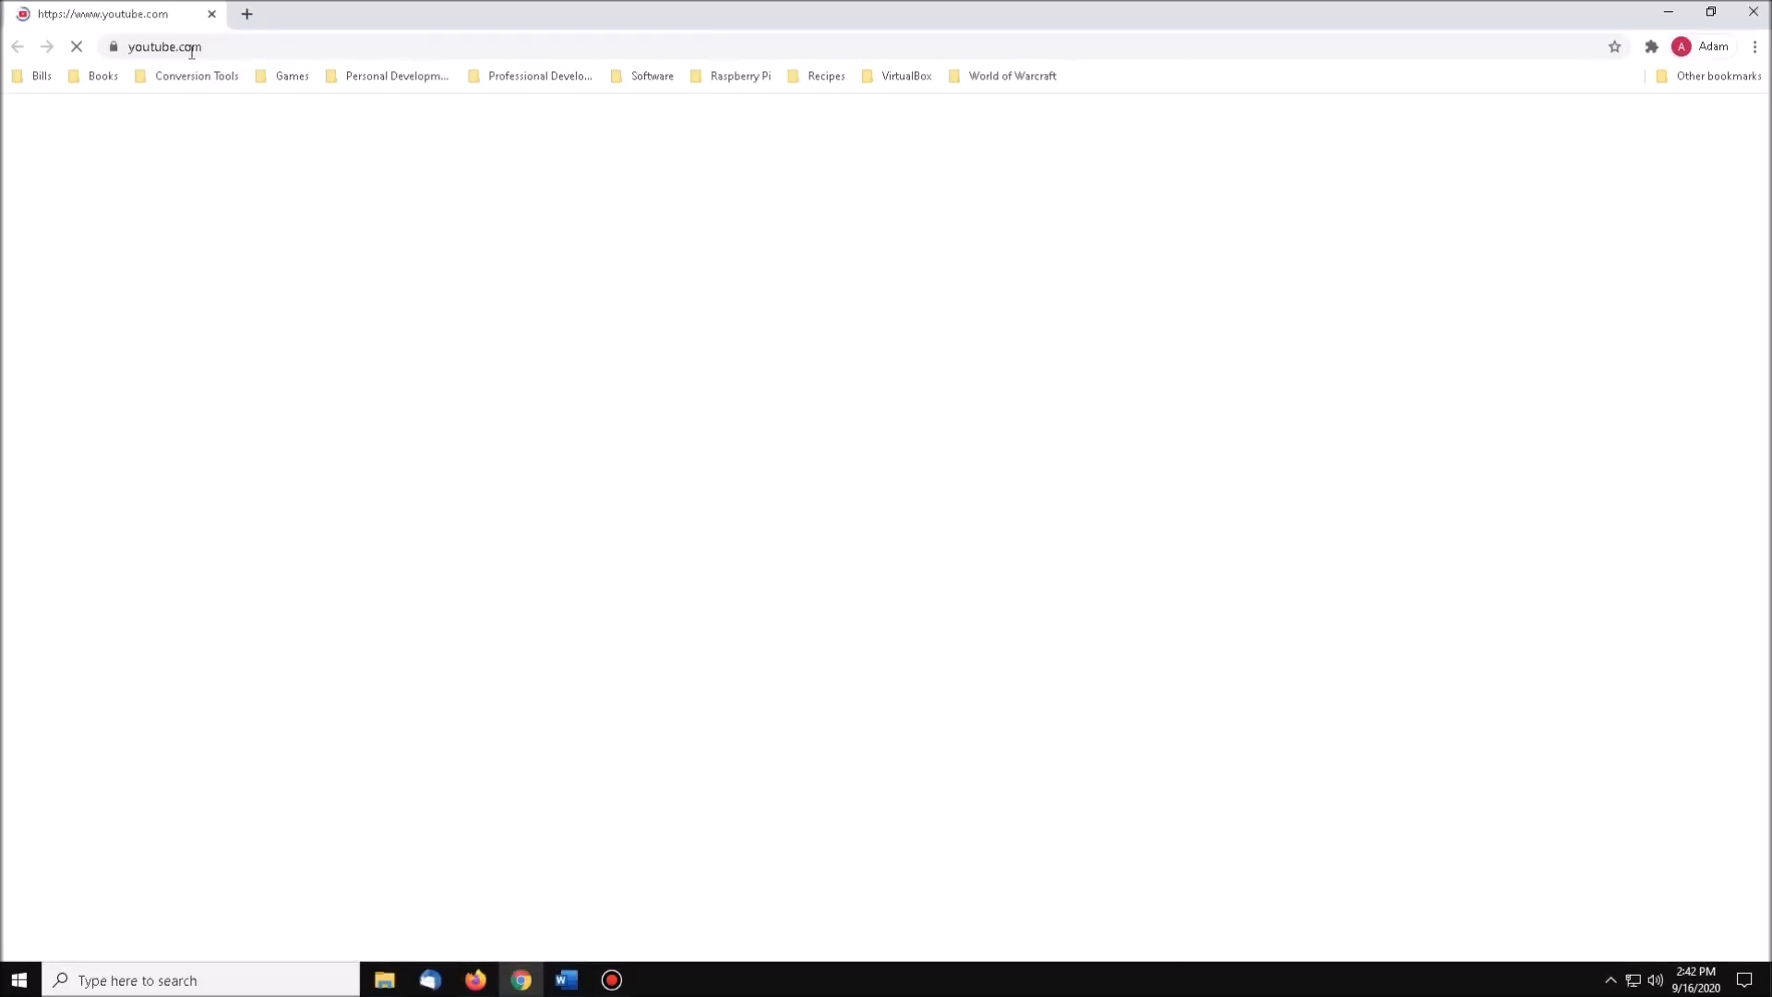
left_click(190, 47)
type("win")
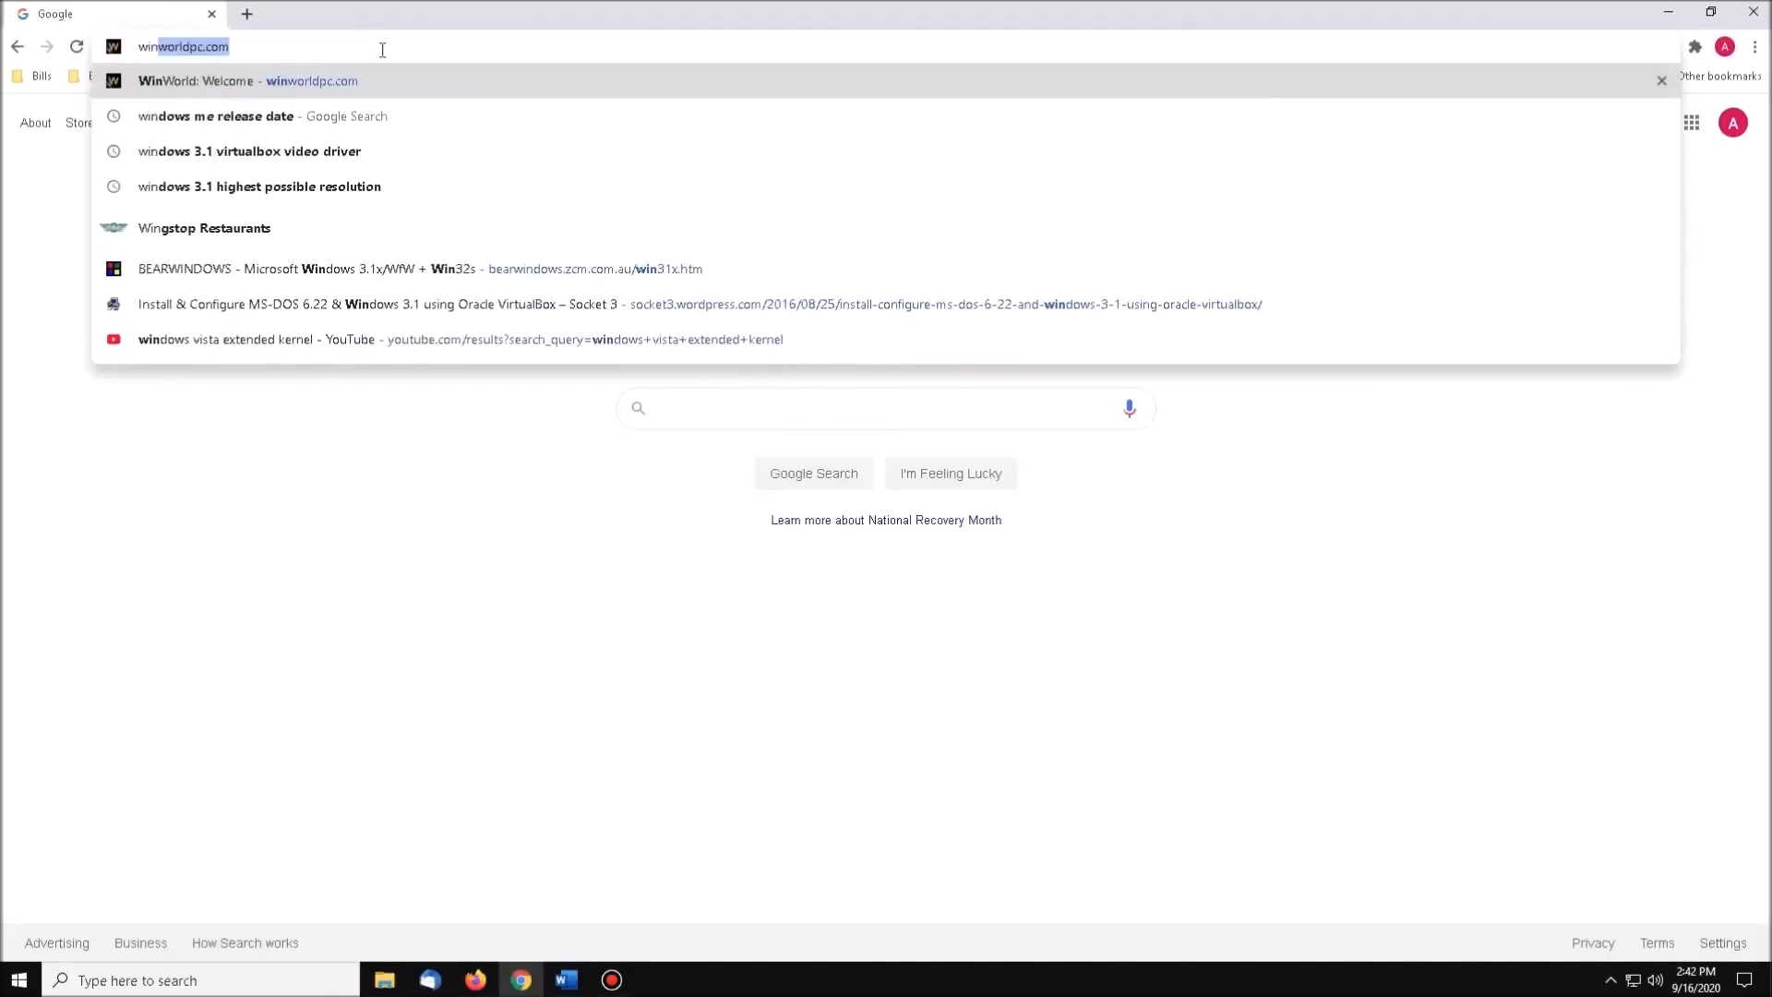
type("worldpc.co")
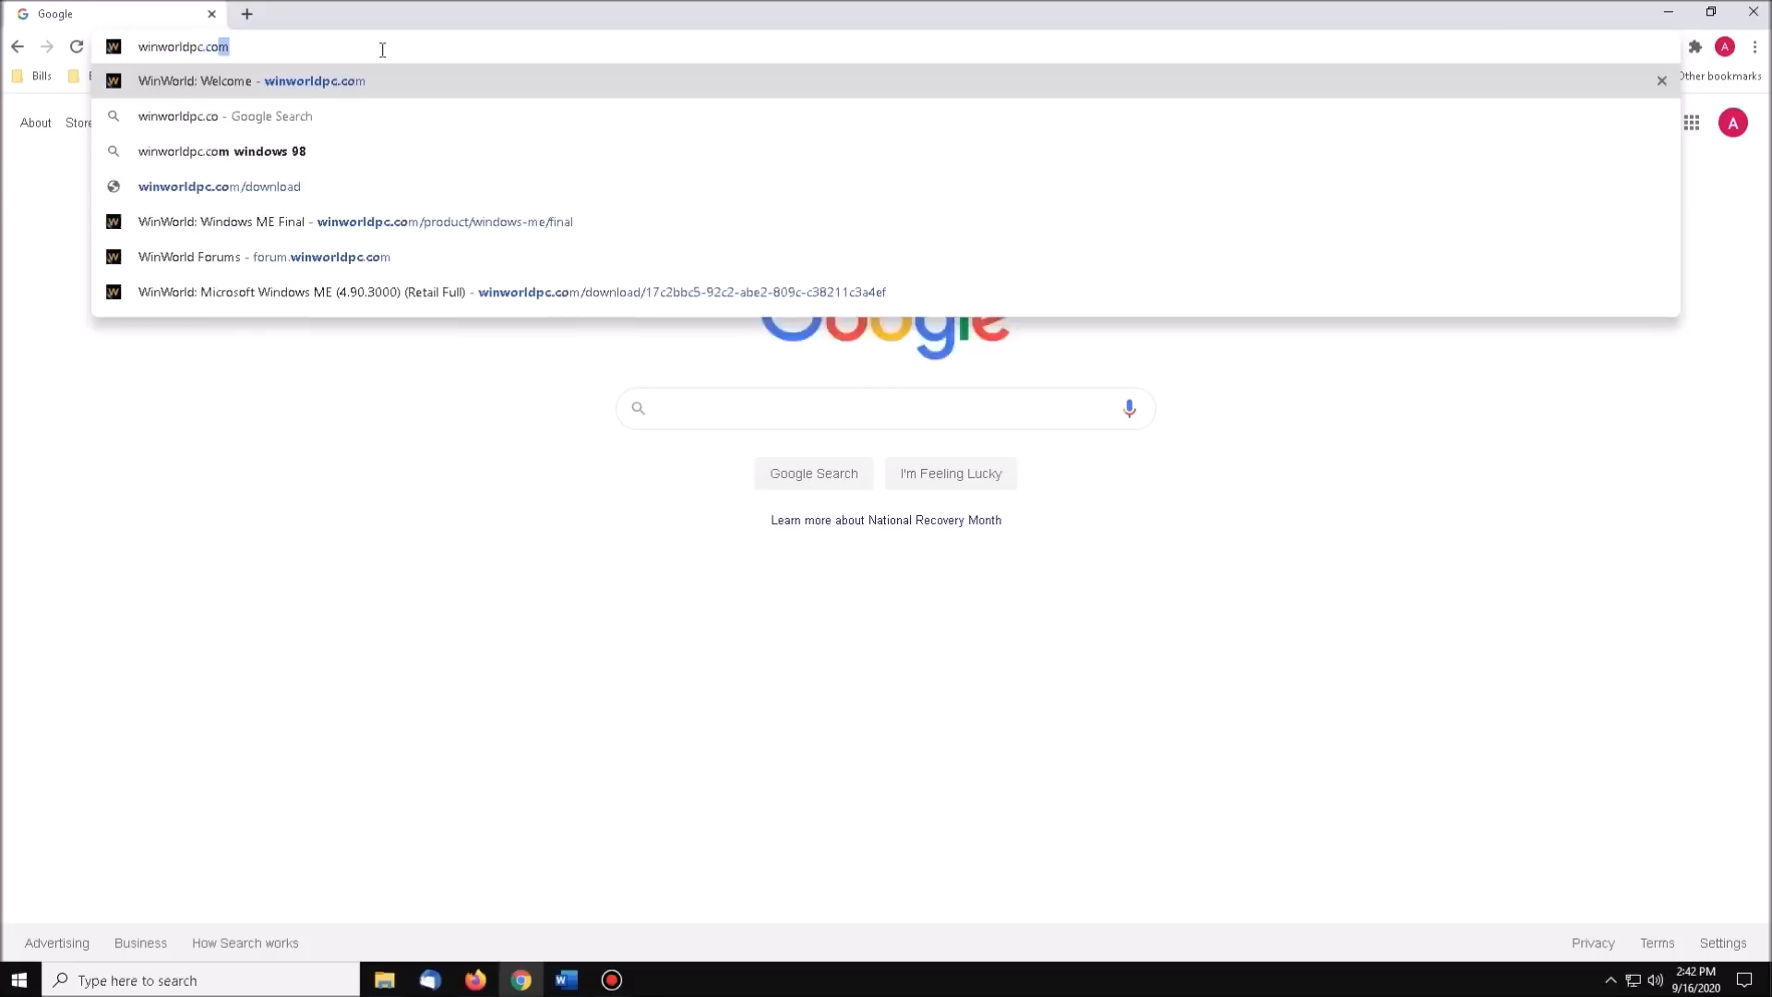
key("Return")
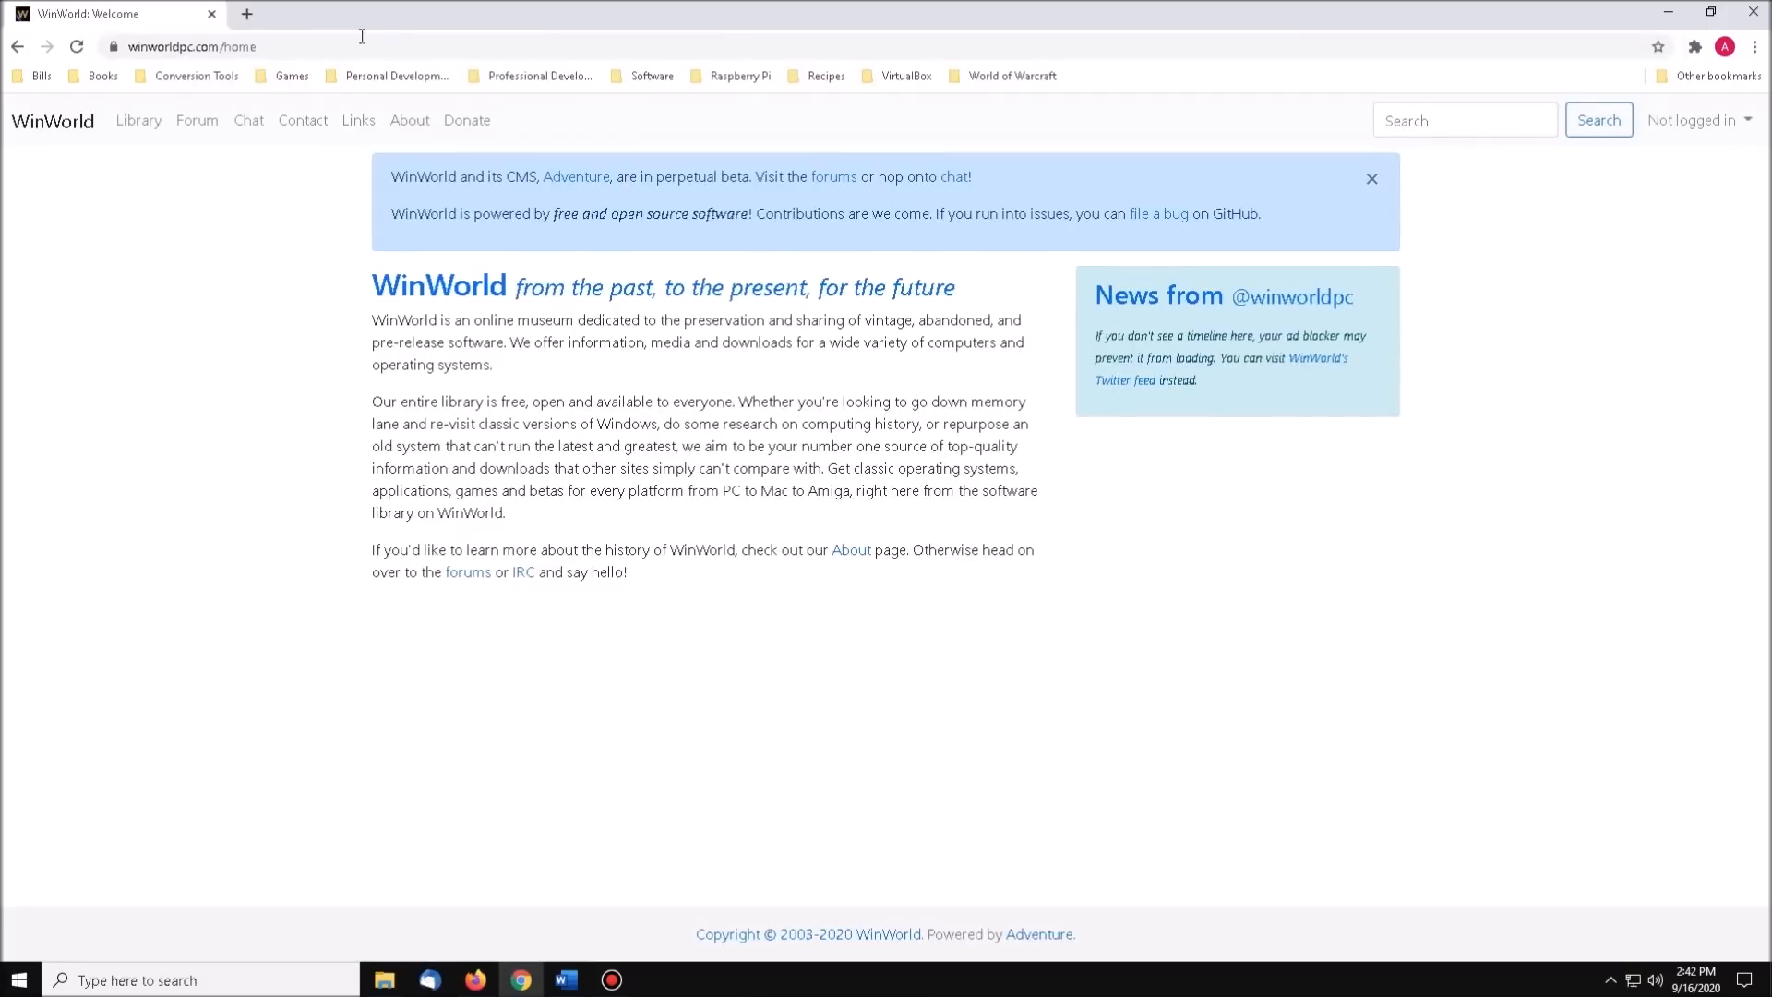
- Find the MS-DOS 7.1 (CDU) release in the WinWorld library and download Microsoft DOS 7.1 (CD) from the Kansas City, US mirror
left_click(143, 128)
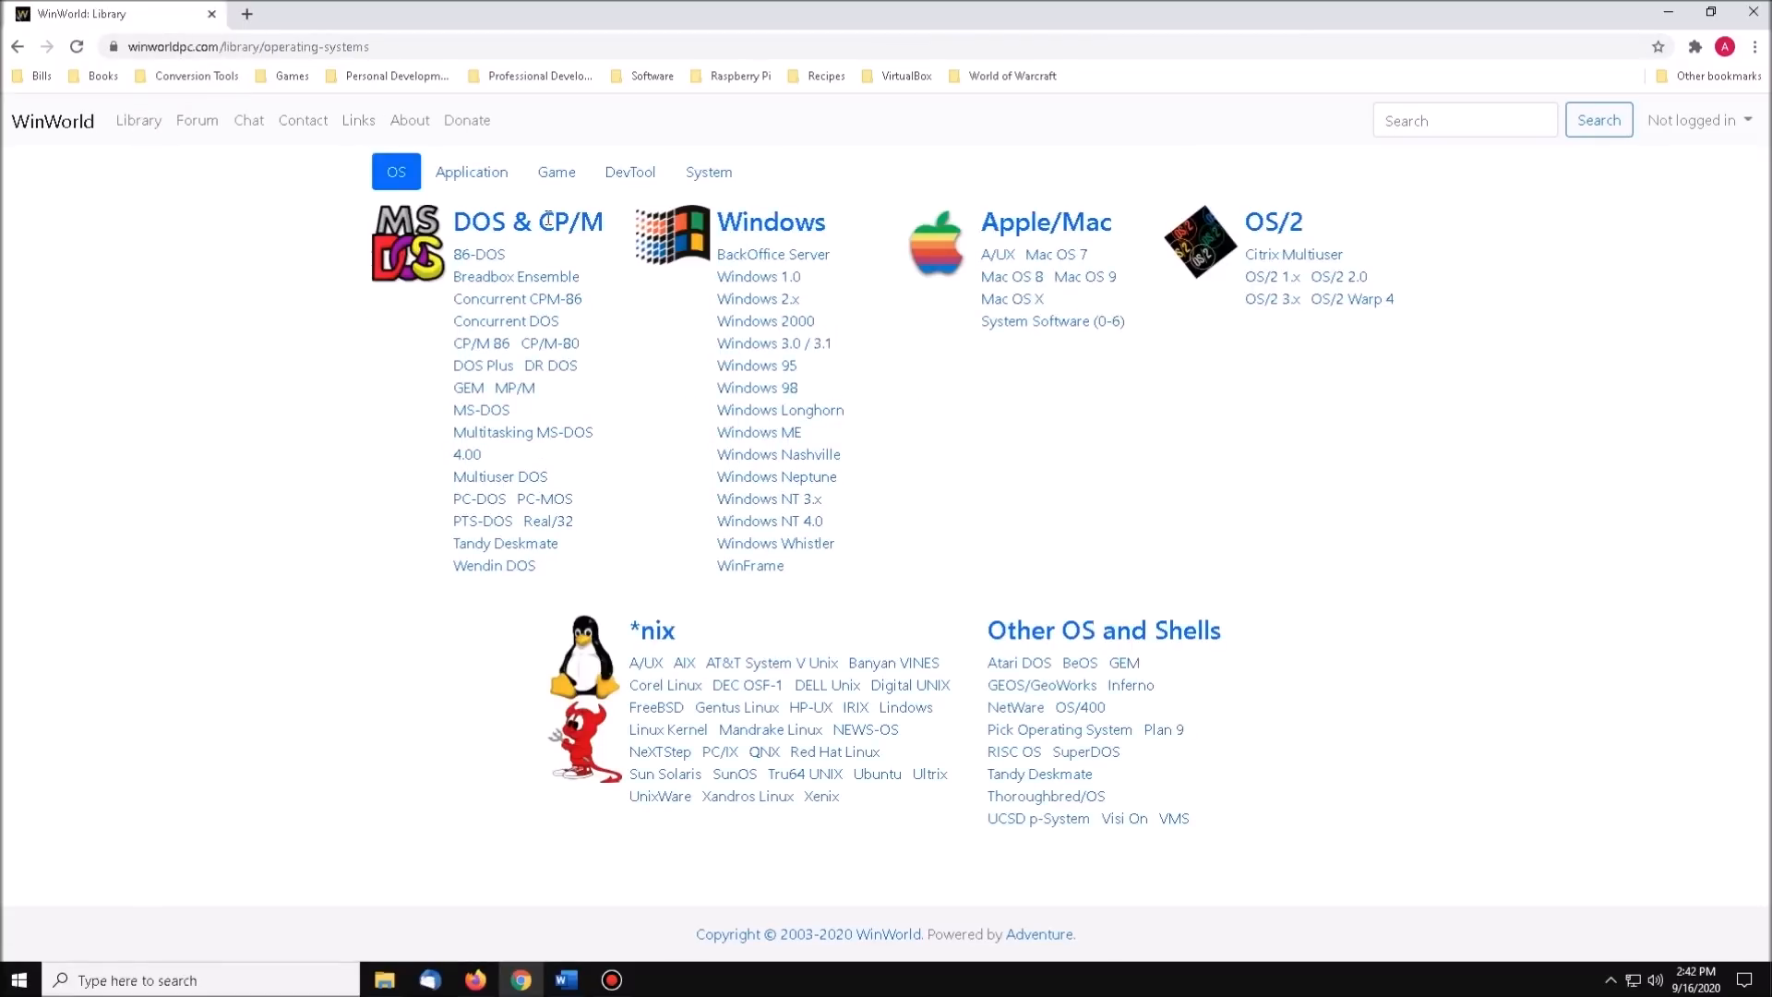
left_click(503, 407)
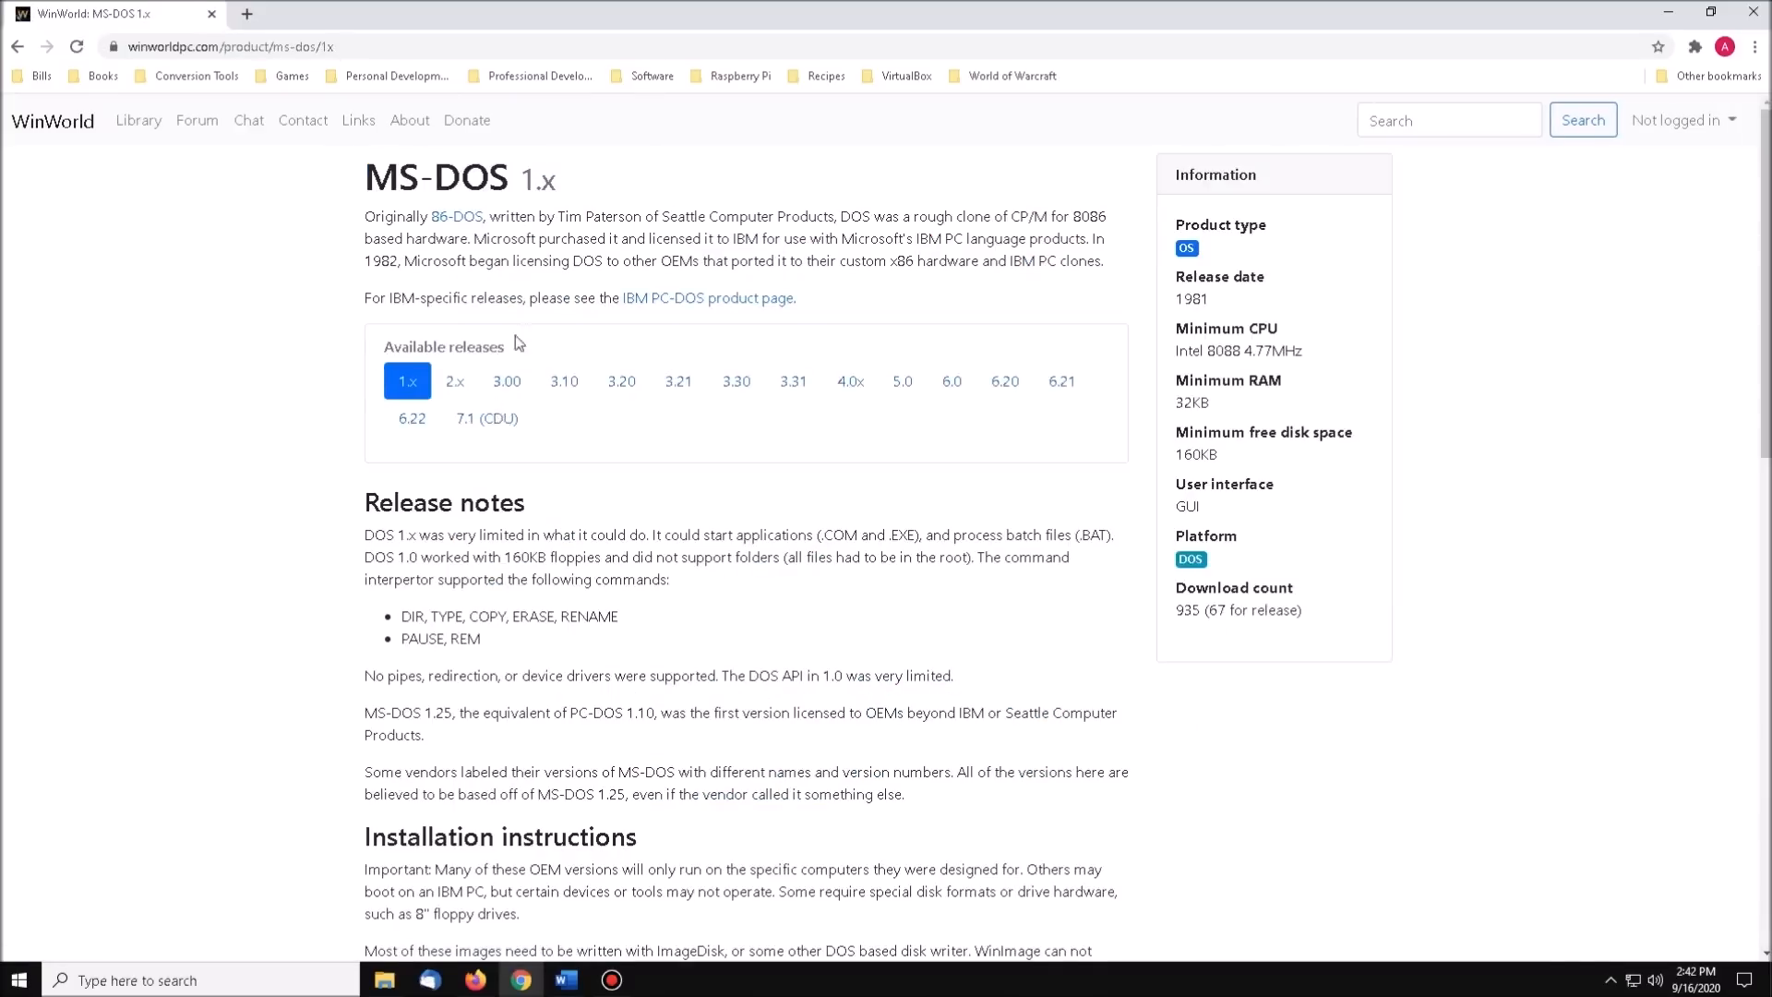
left_click(481, 424)
scroll(827, 542, "down", 3)
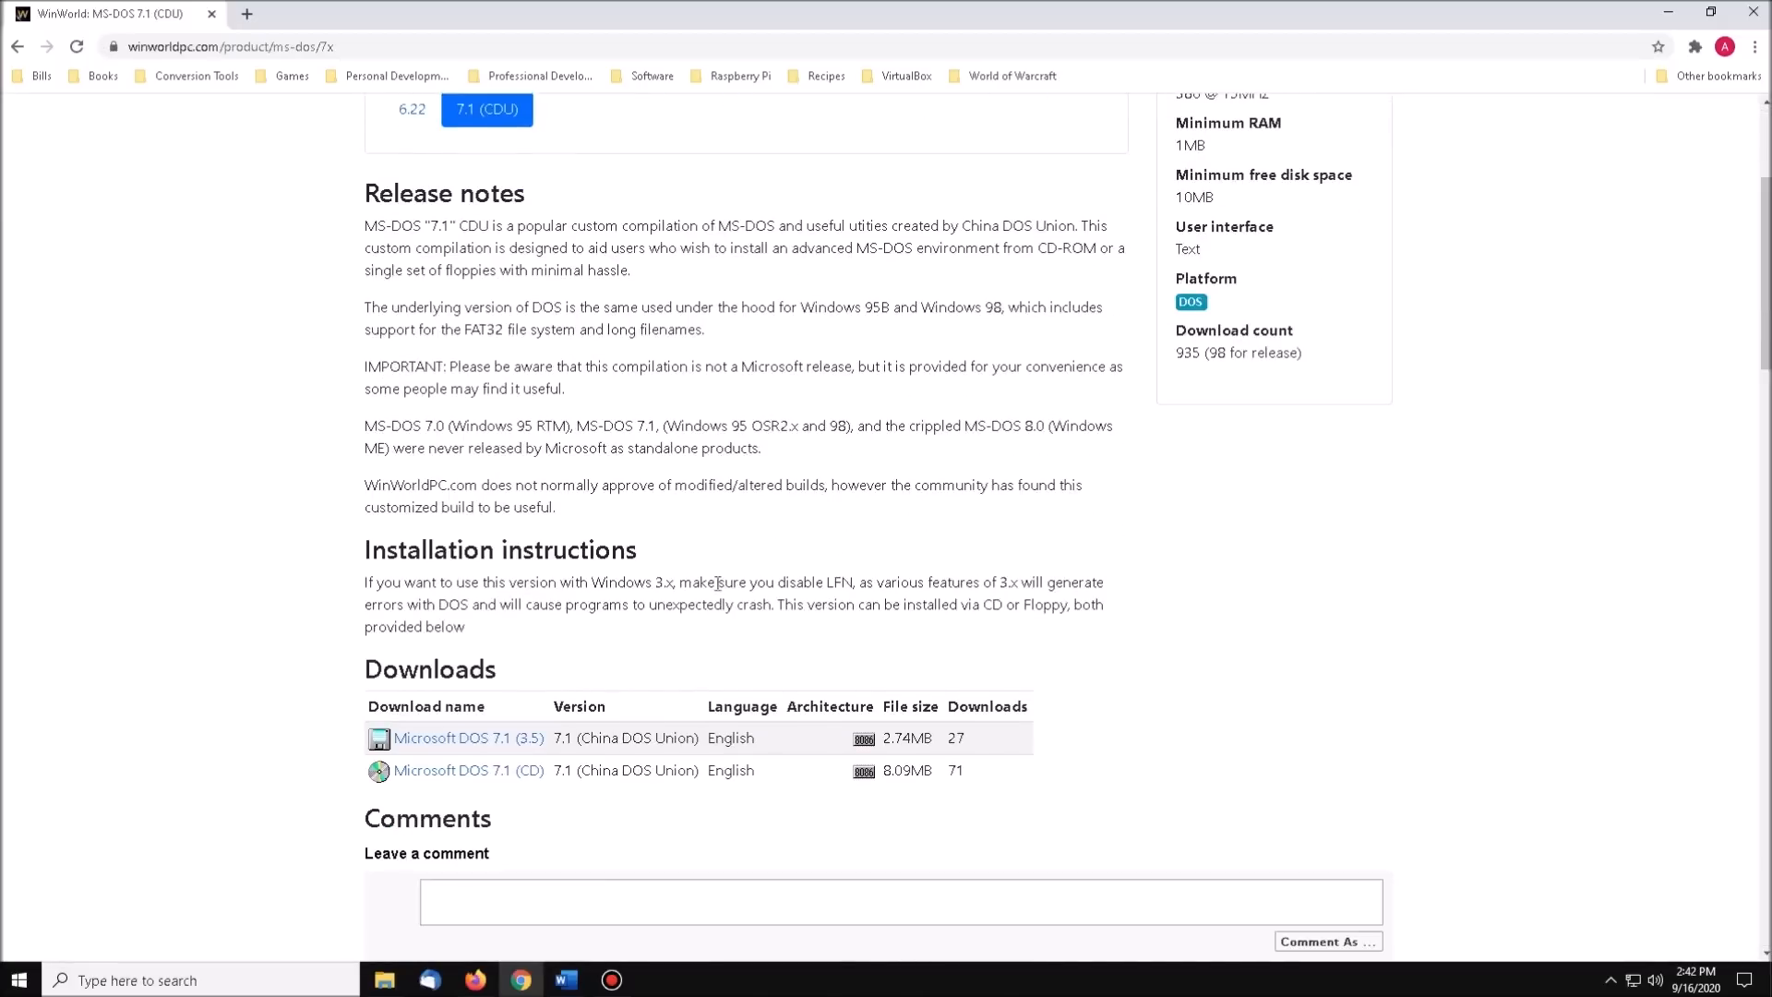
left_click(498, 778)
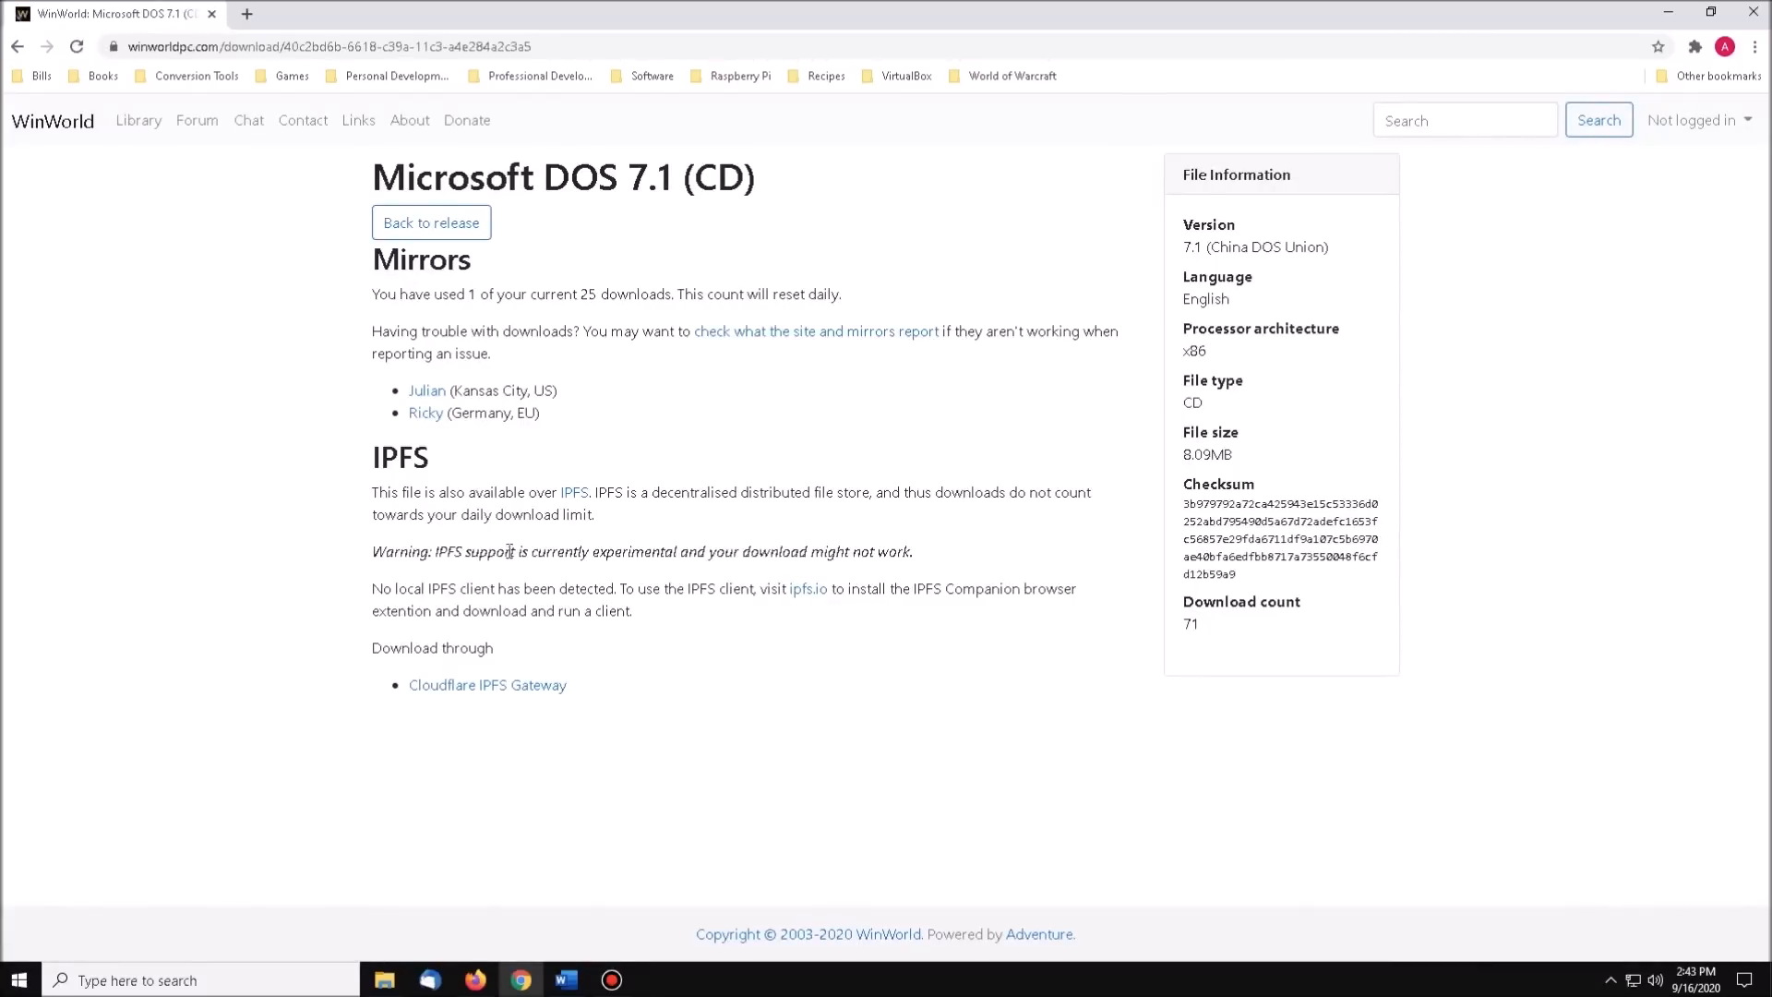
left_click(438, 395)
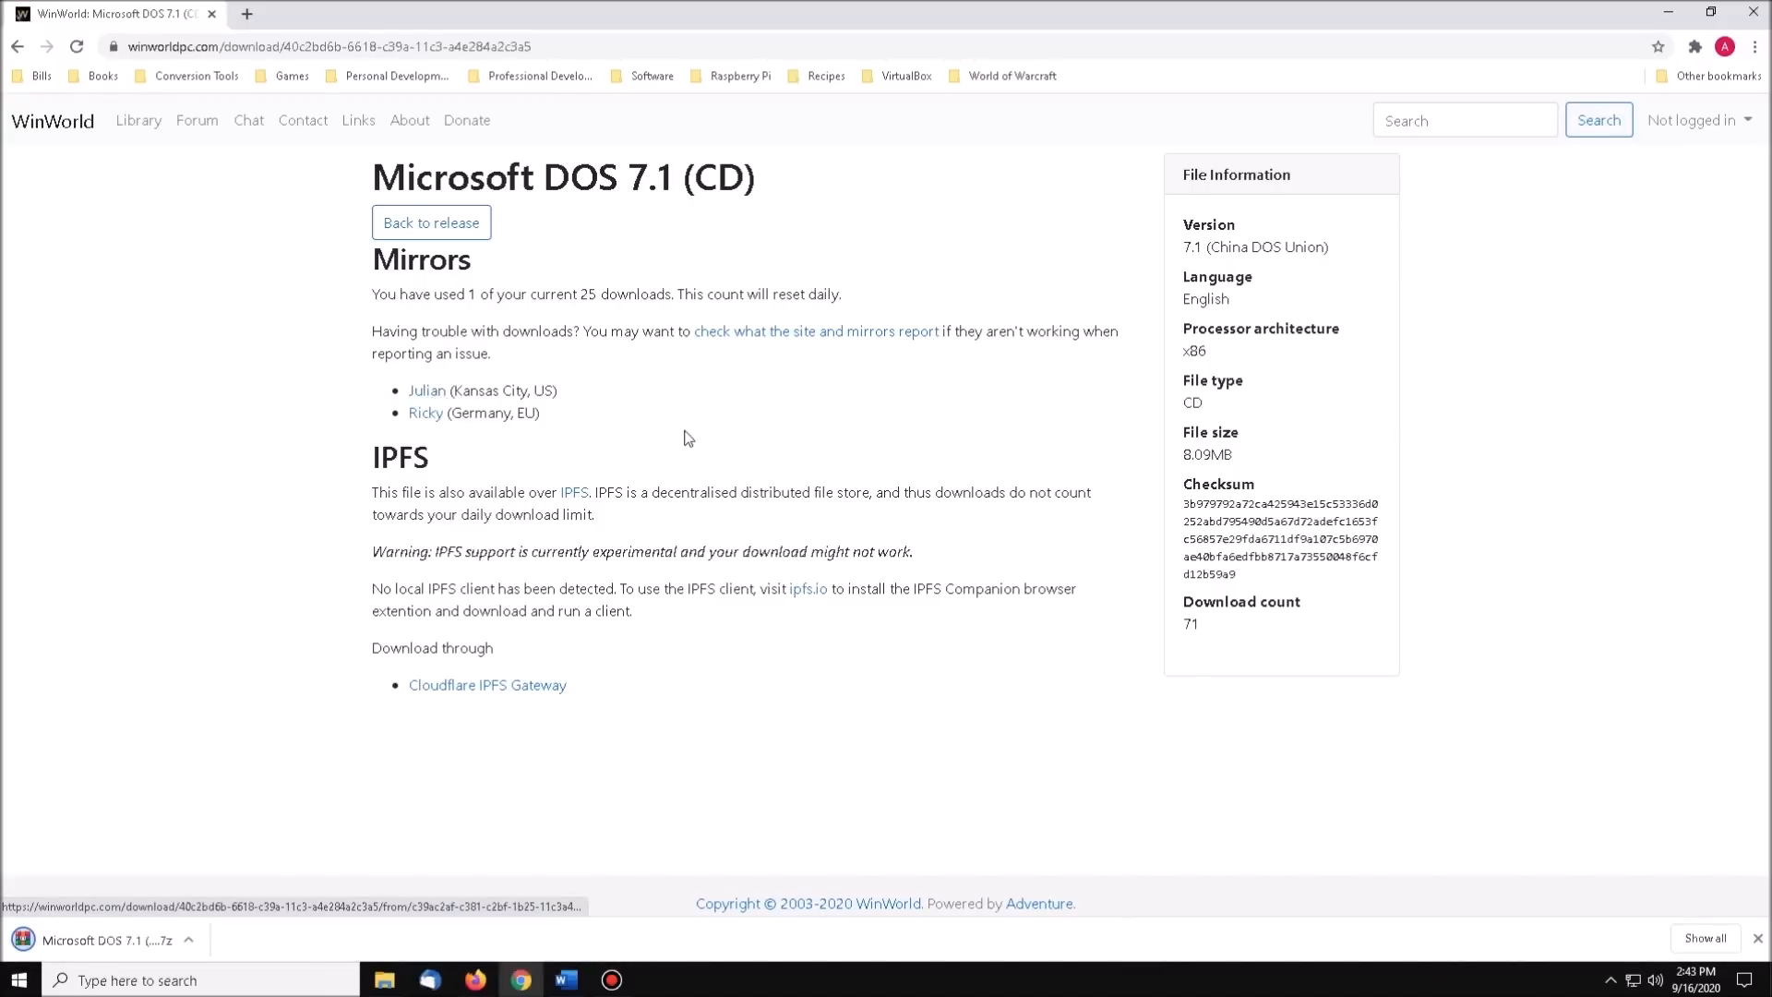
- Open dos71cd.iso inside the downloaded Microsoft DOS 7.1 (CD) archive and extract its DOS71 folder to the desktop
left_click(101, 939)
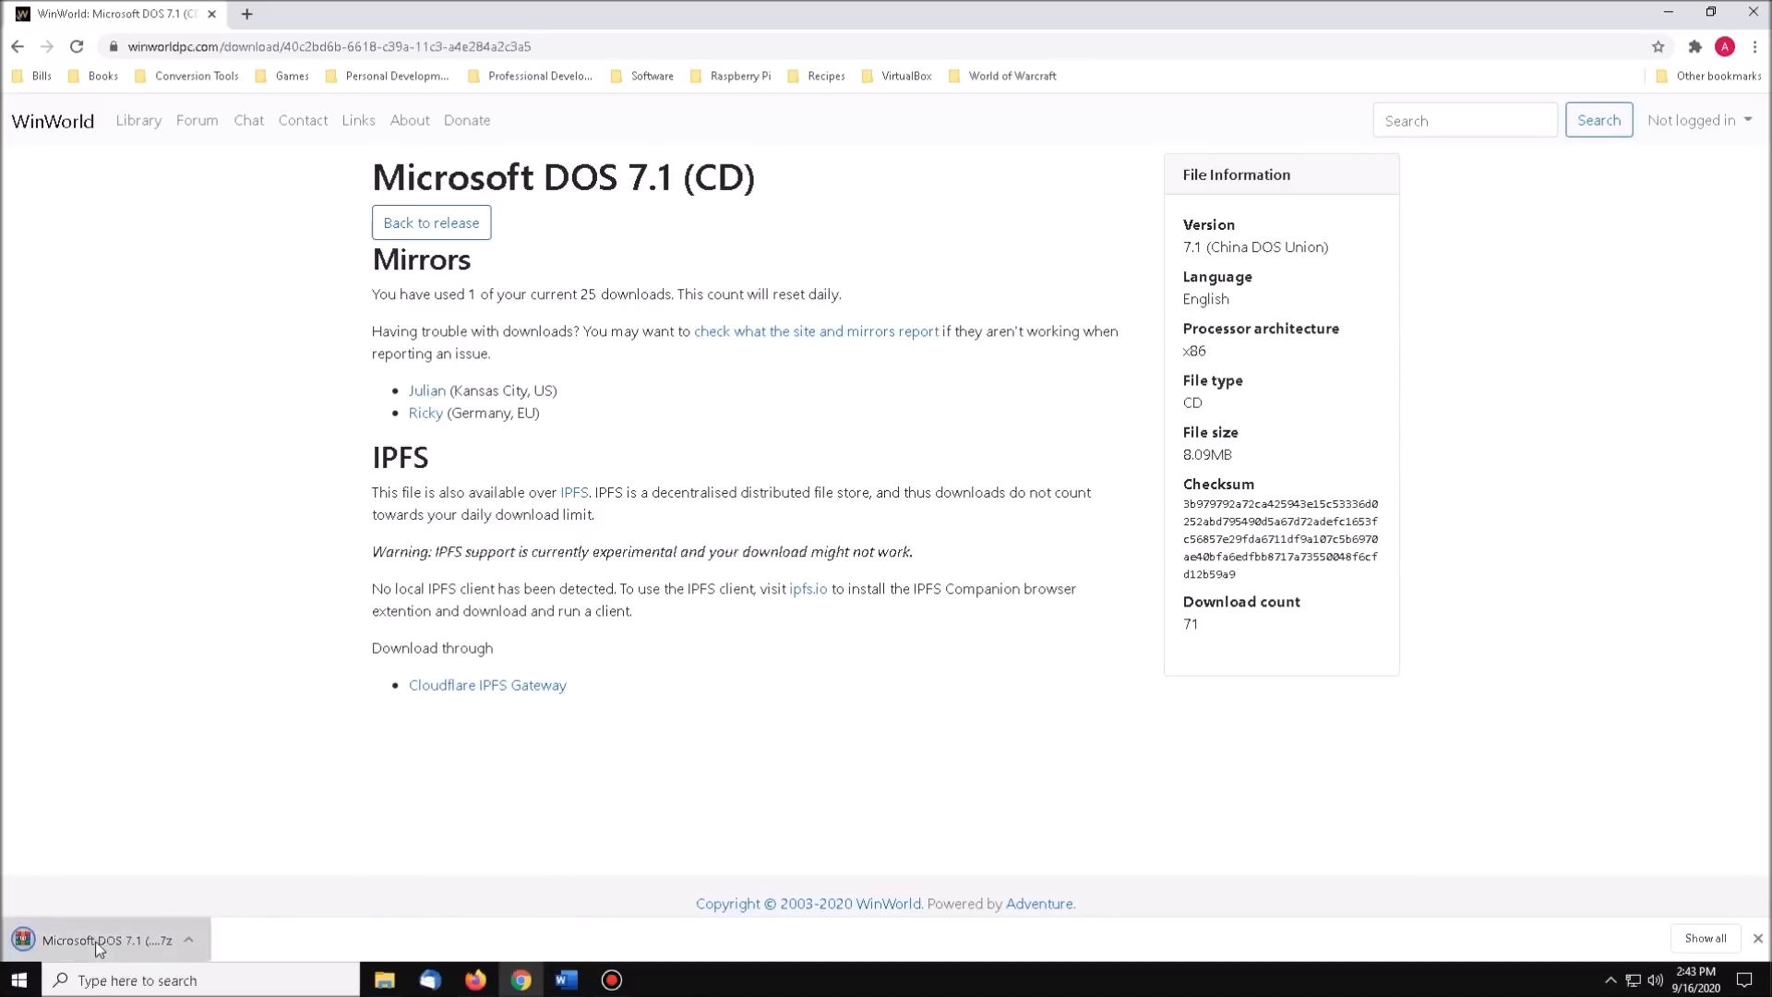
left_click(1666, 13)
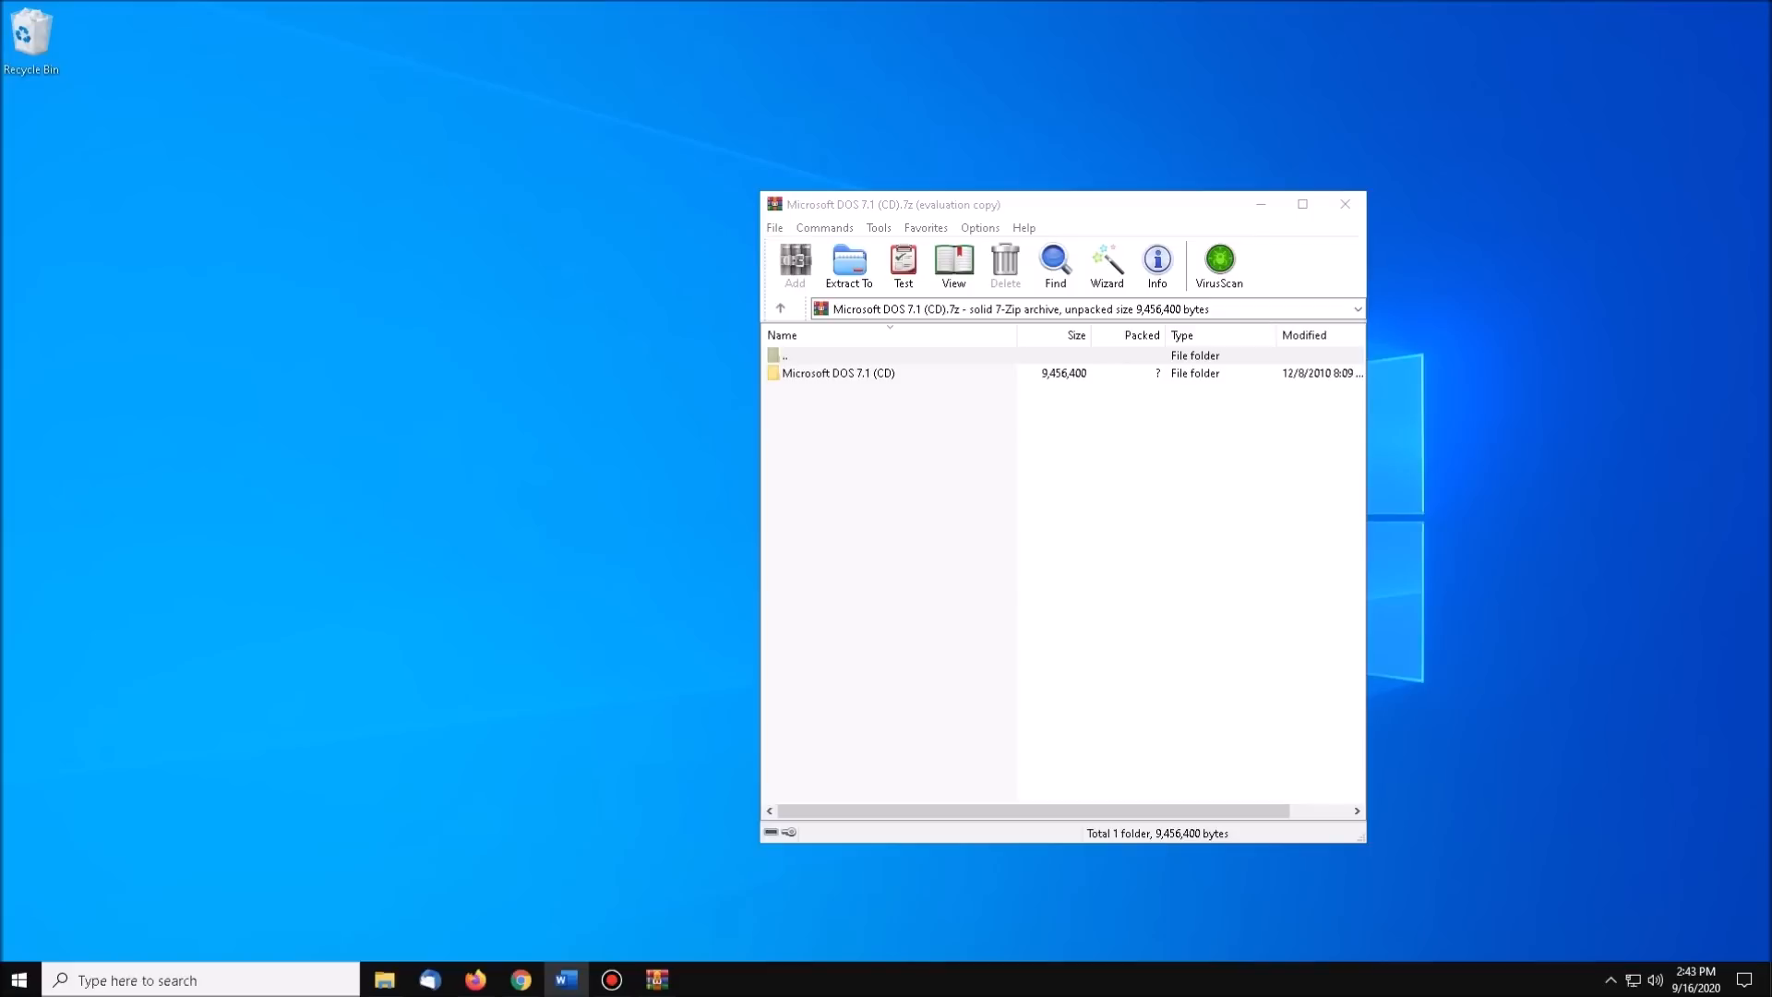
double_click(842, 373)
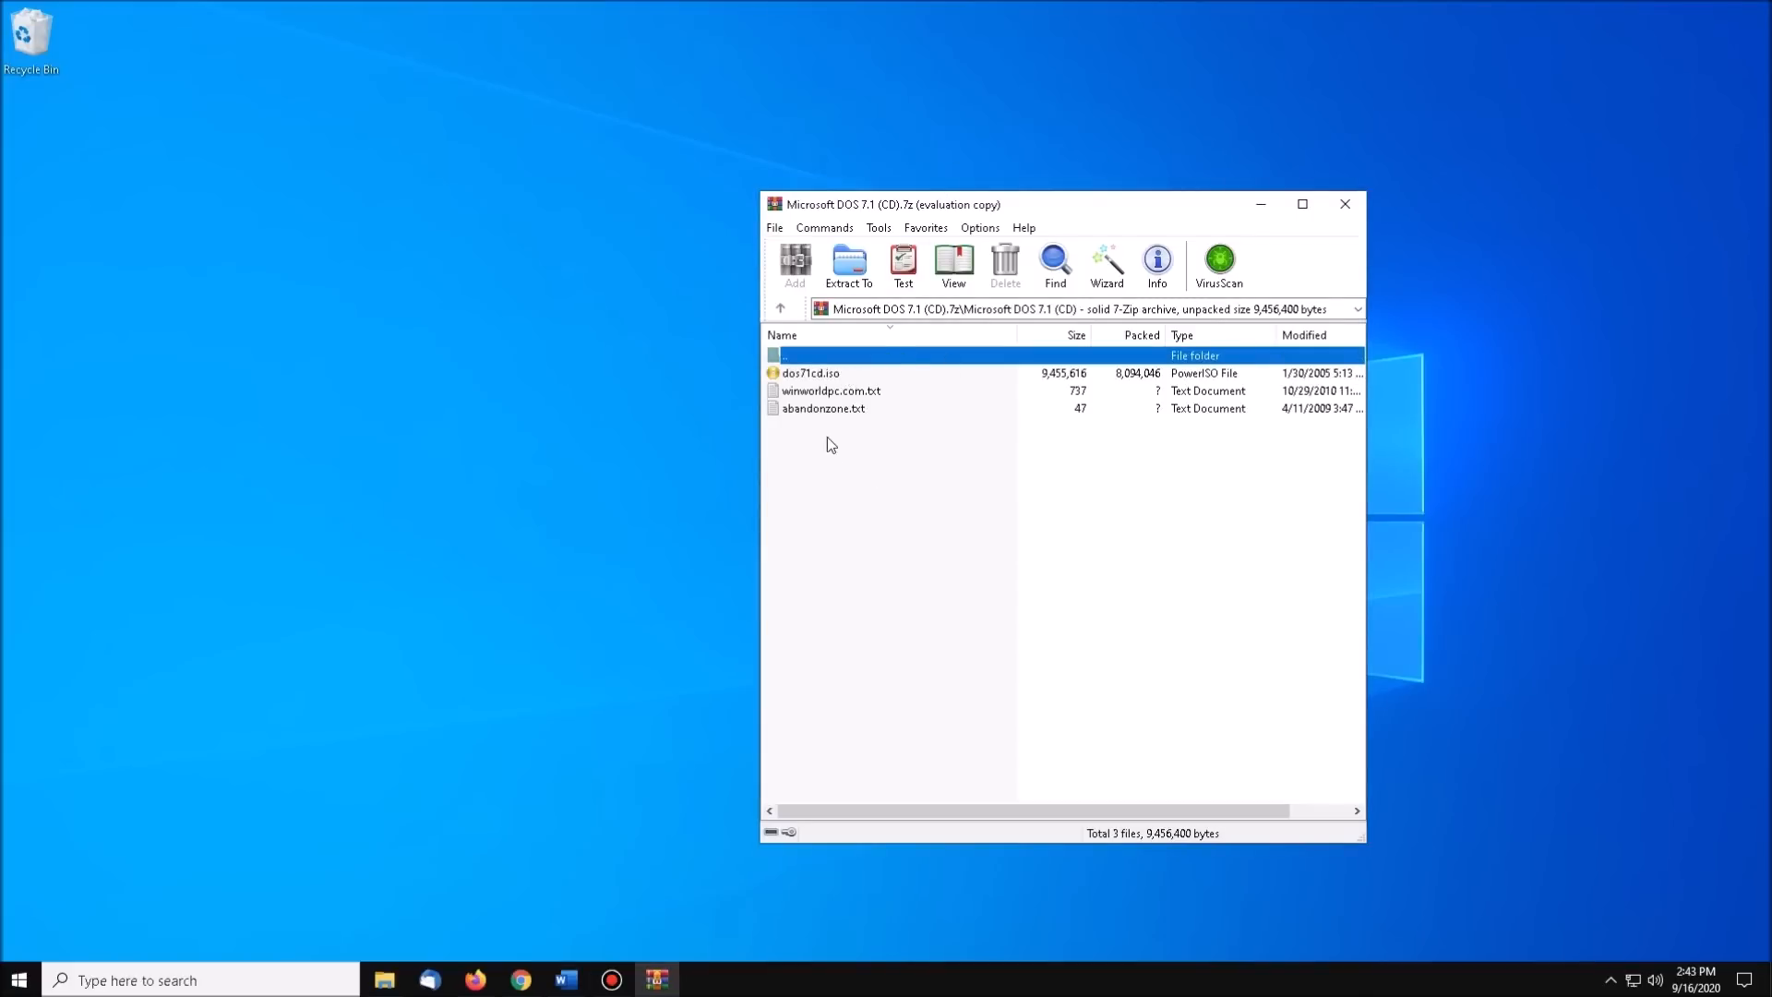
double_click(810, 374)
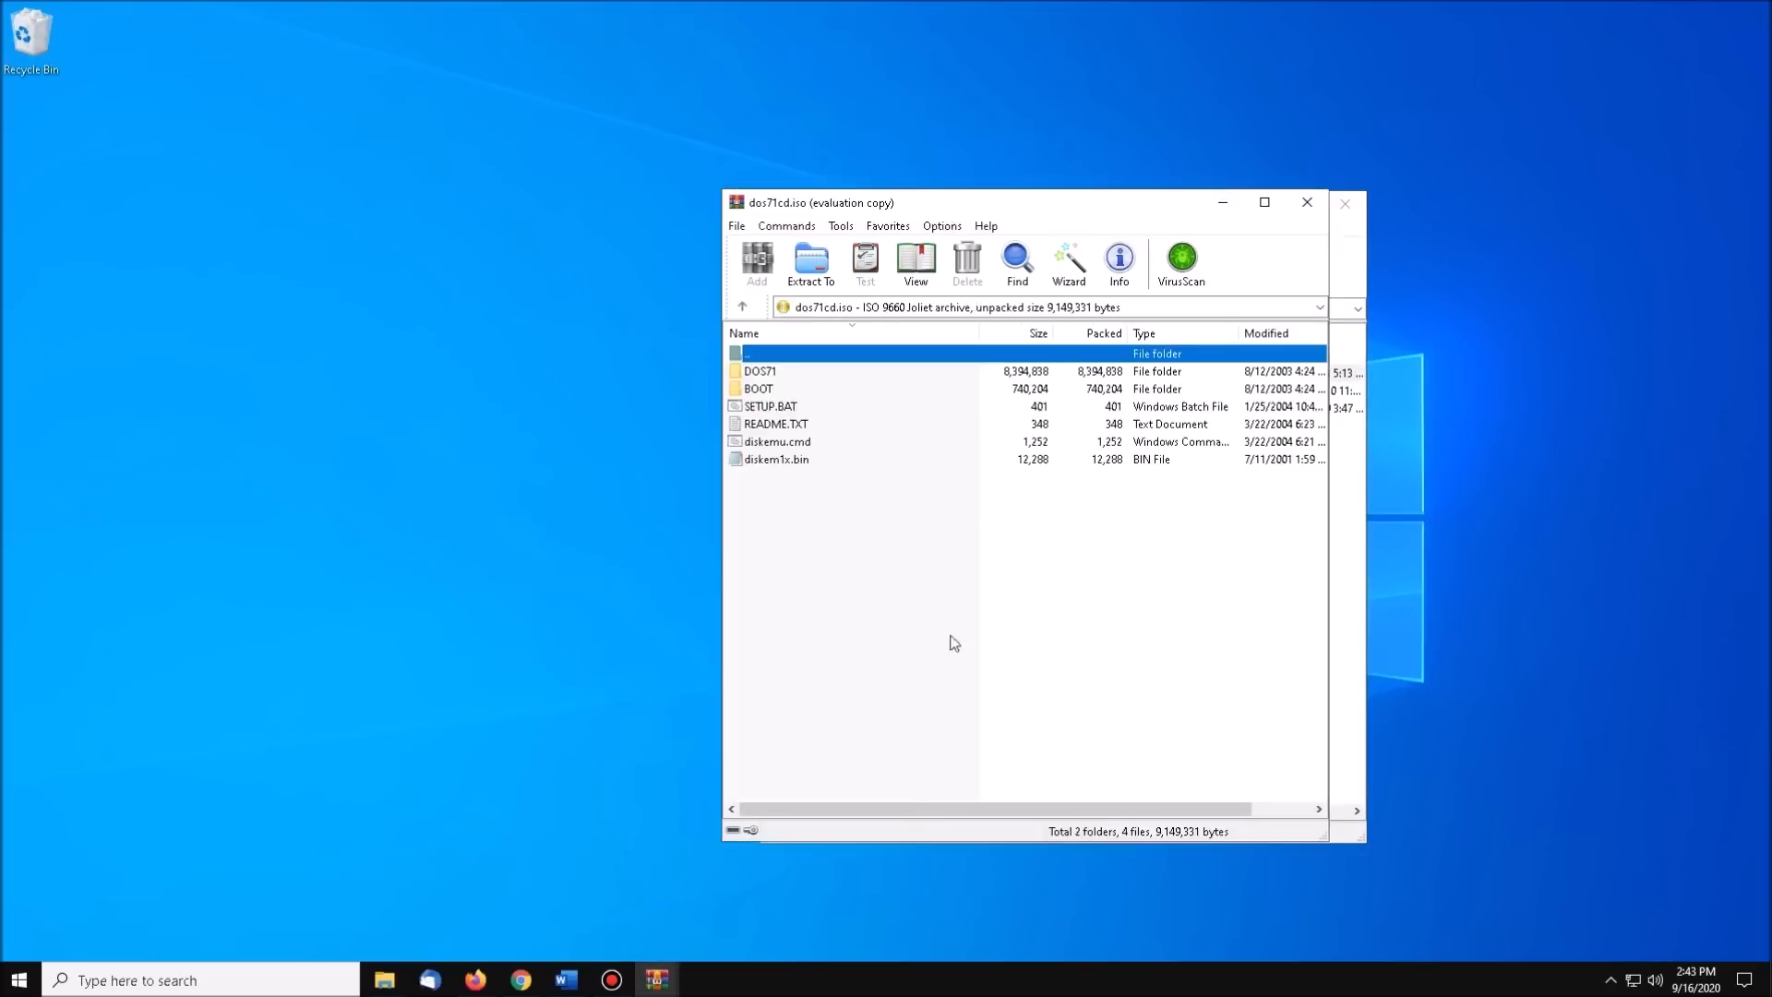
left_click_drag(759, 376, 695, 426)
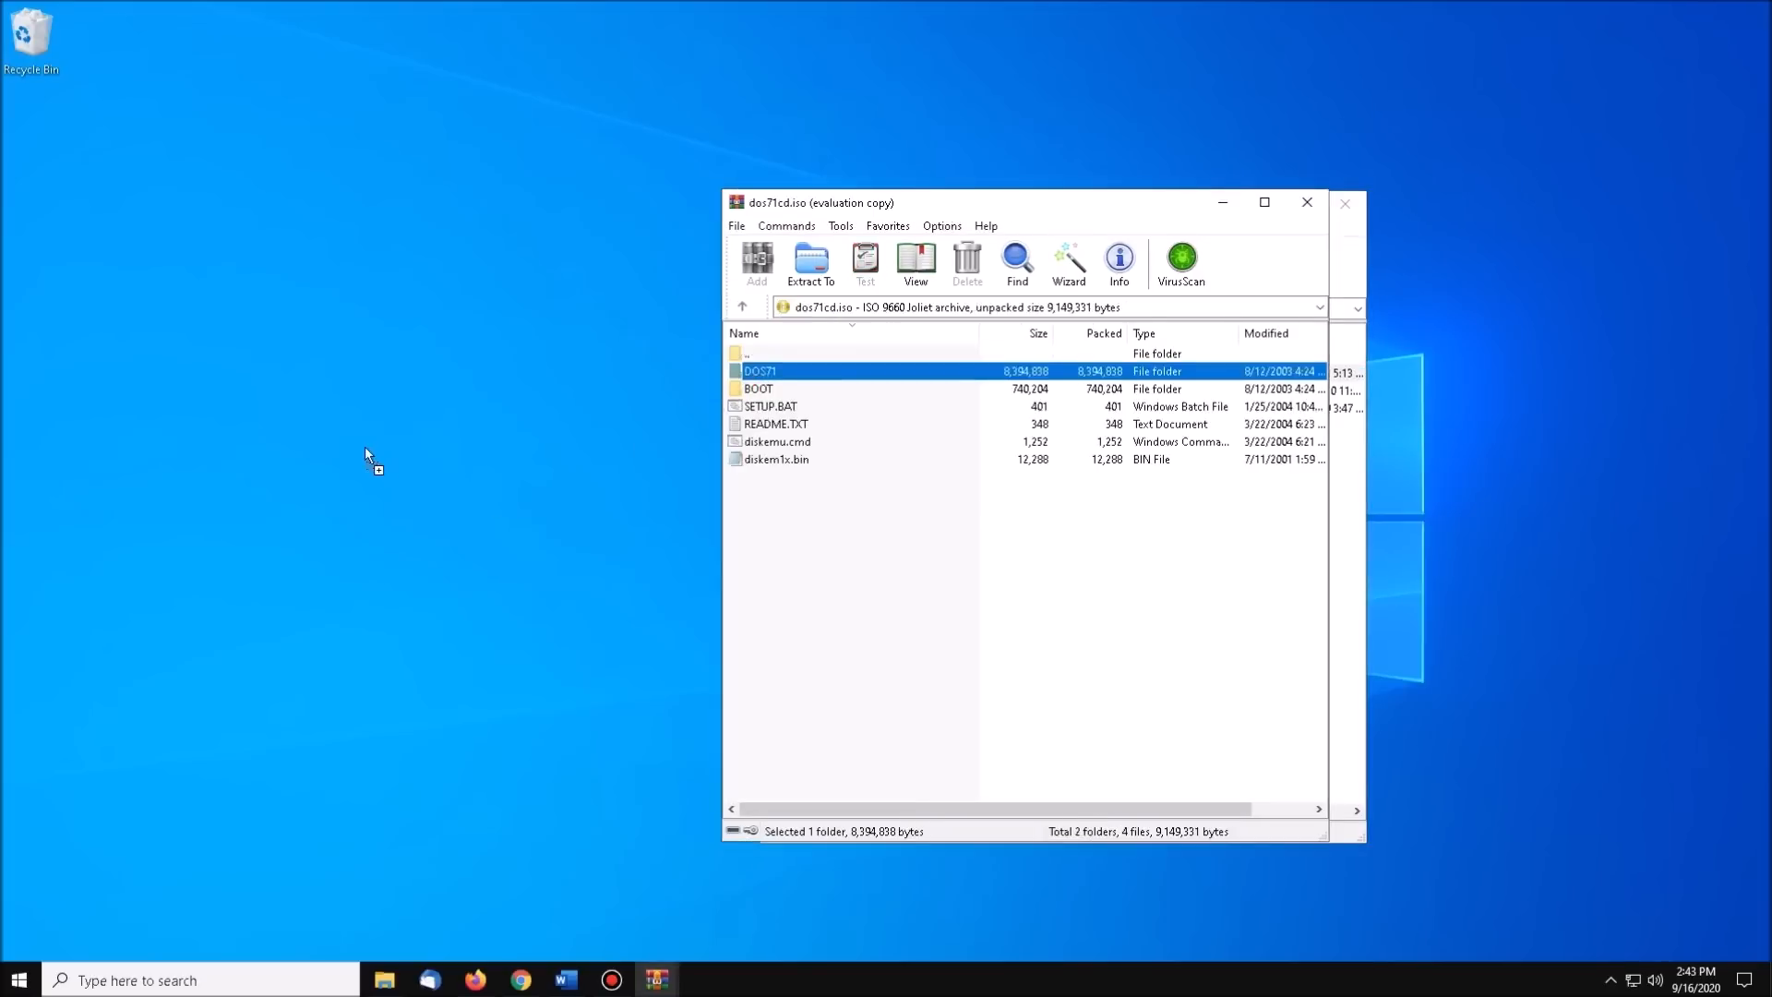
left_click_drag(364, 446, 363, 447)
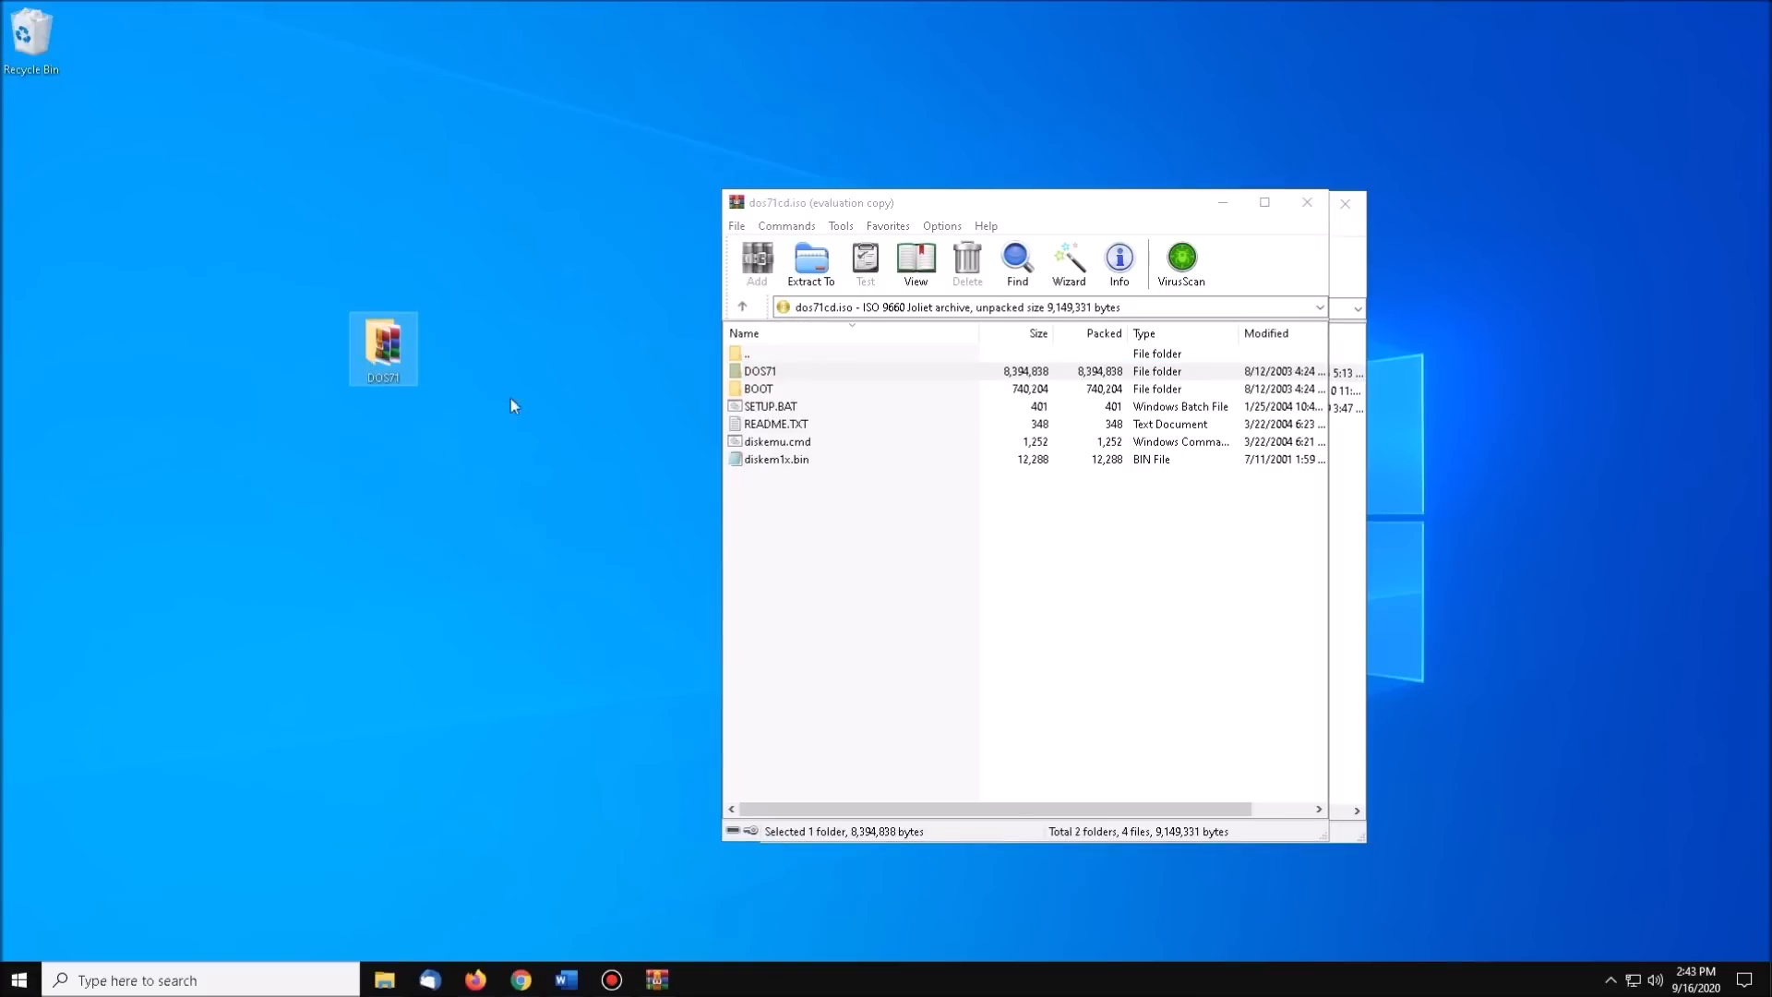
- Open the DOS71_1S PAK file from the extracted DOS71 folder and look through the DOS files it contains
double_click(384, 359)
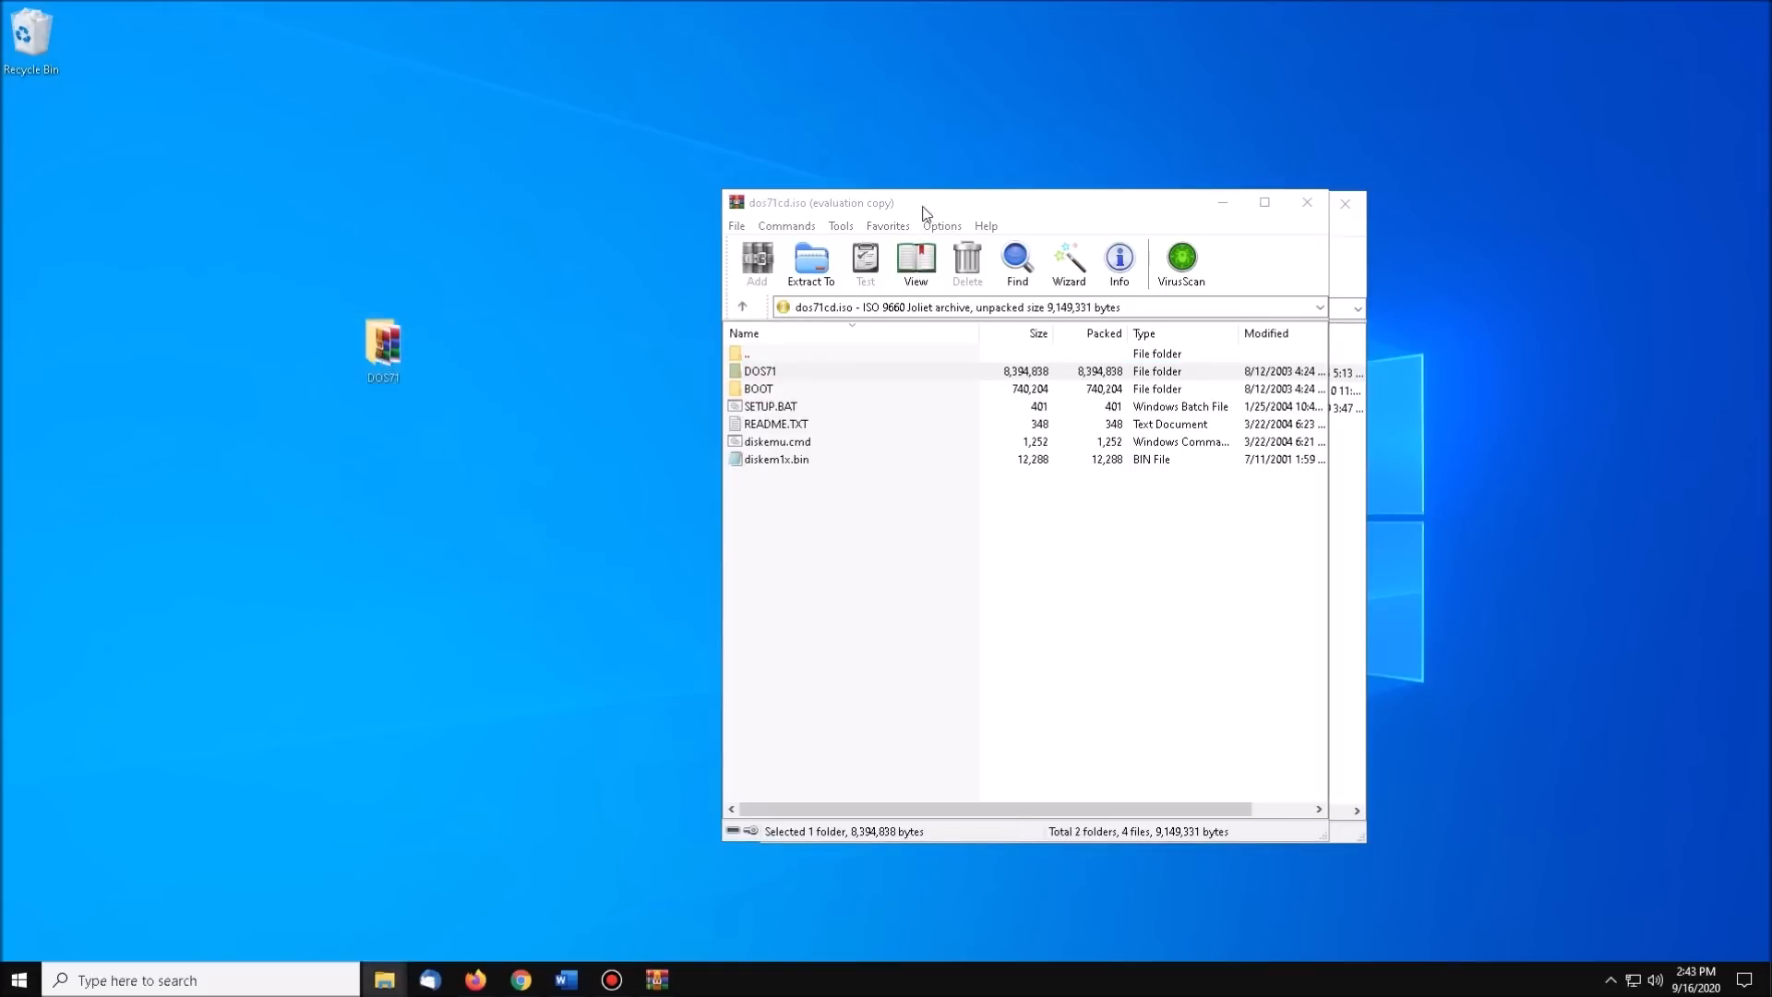
left_click_drag(1771, 202, 788, 164)
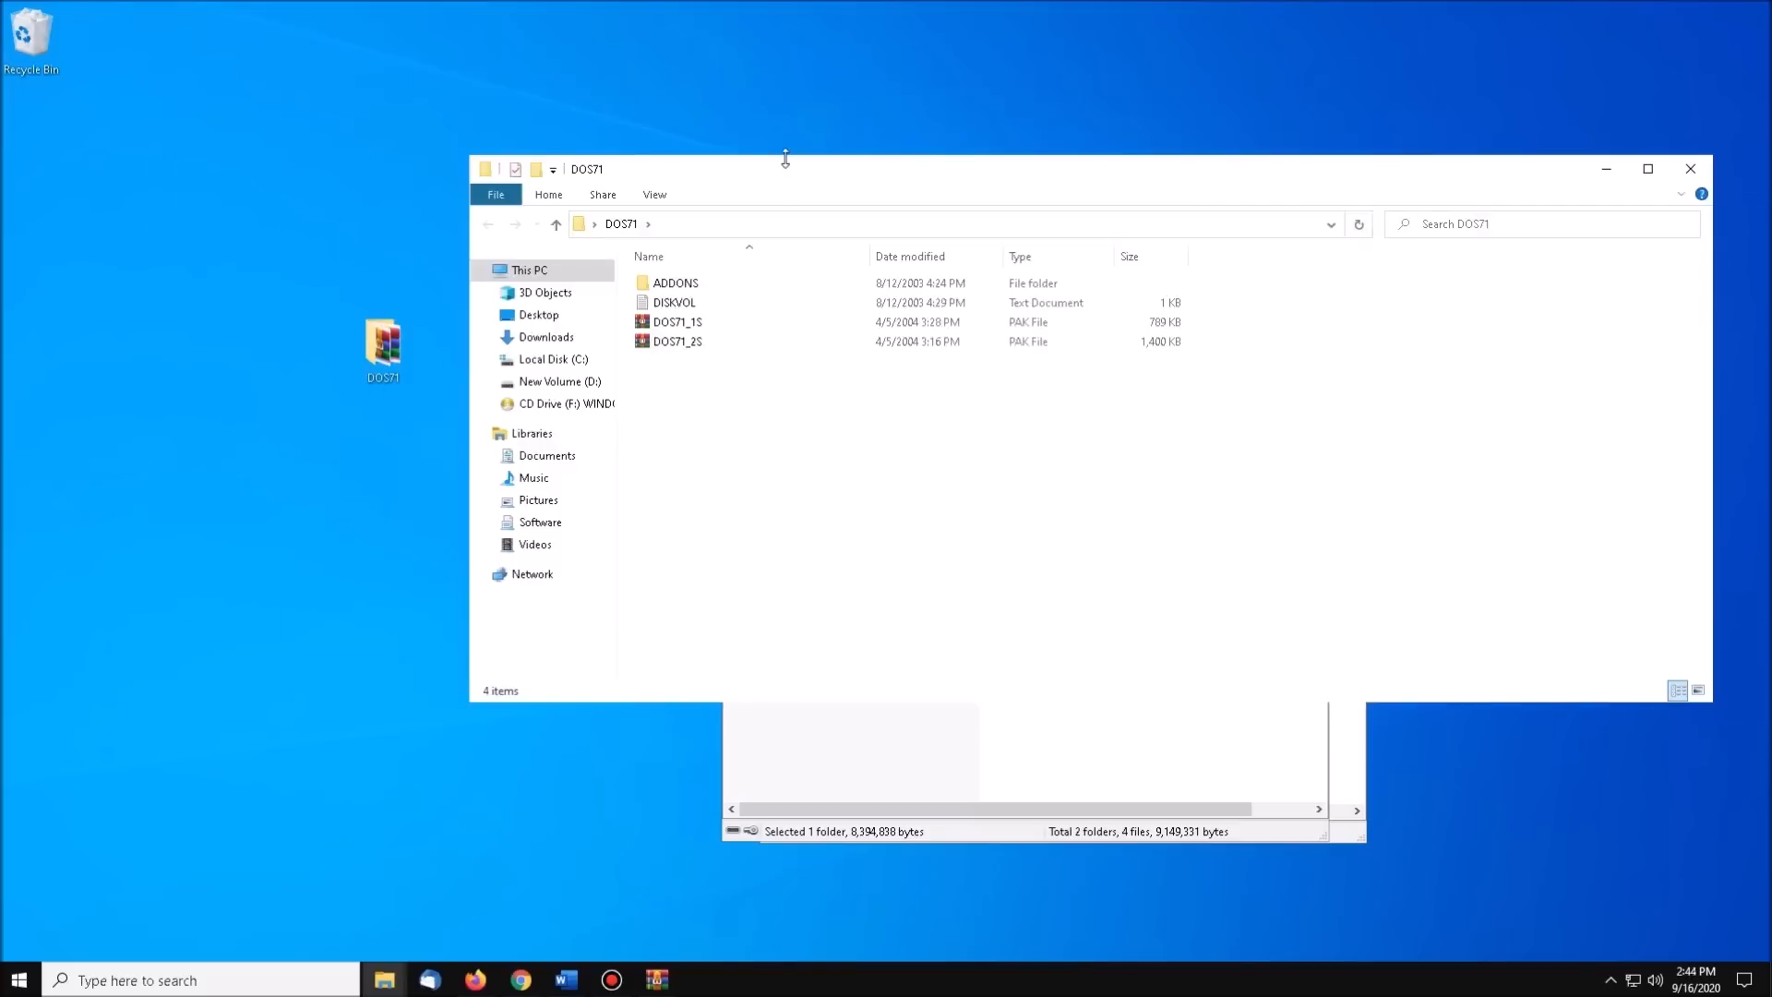
left_click(678, 323)
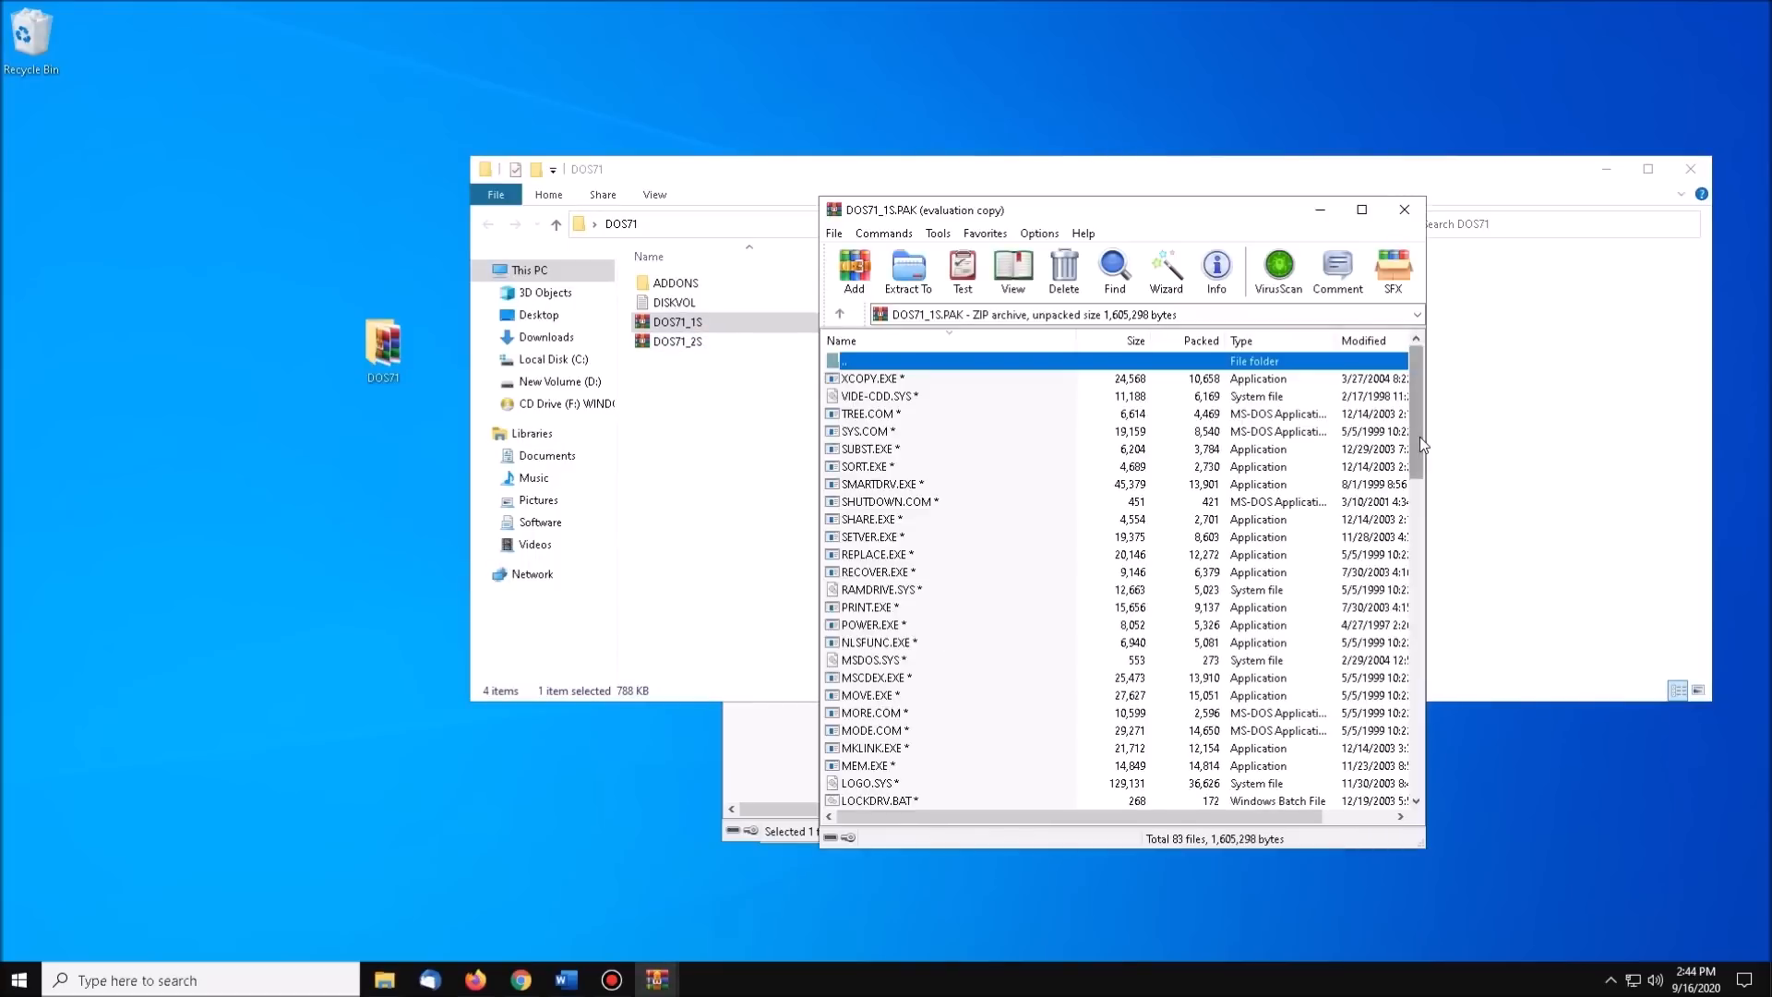
left_click_drag(1419, 435, 1412, 793)
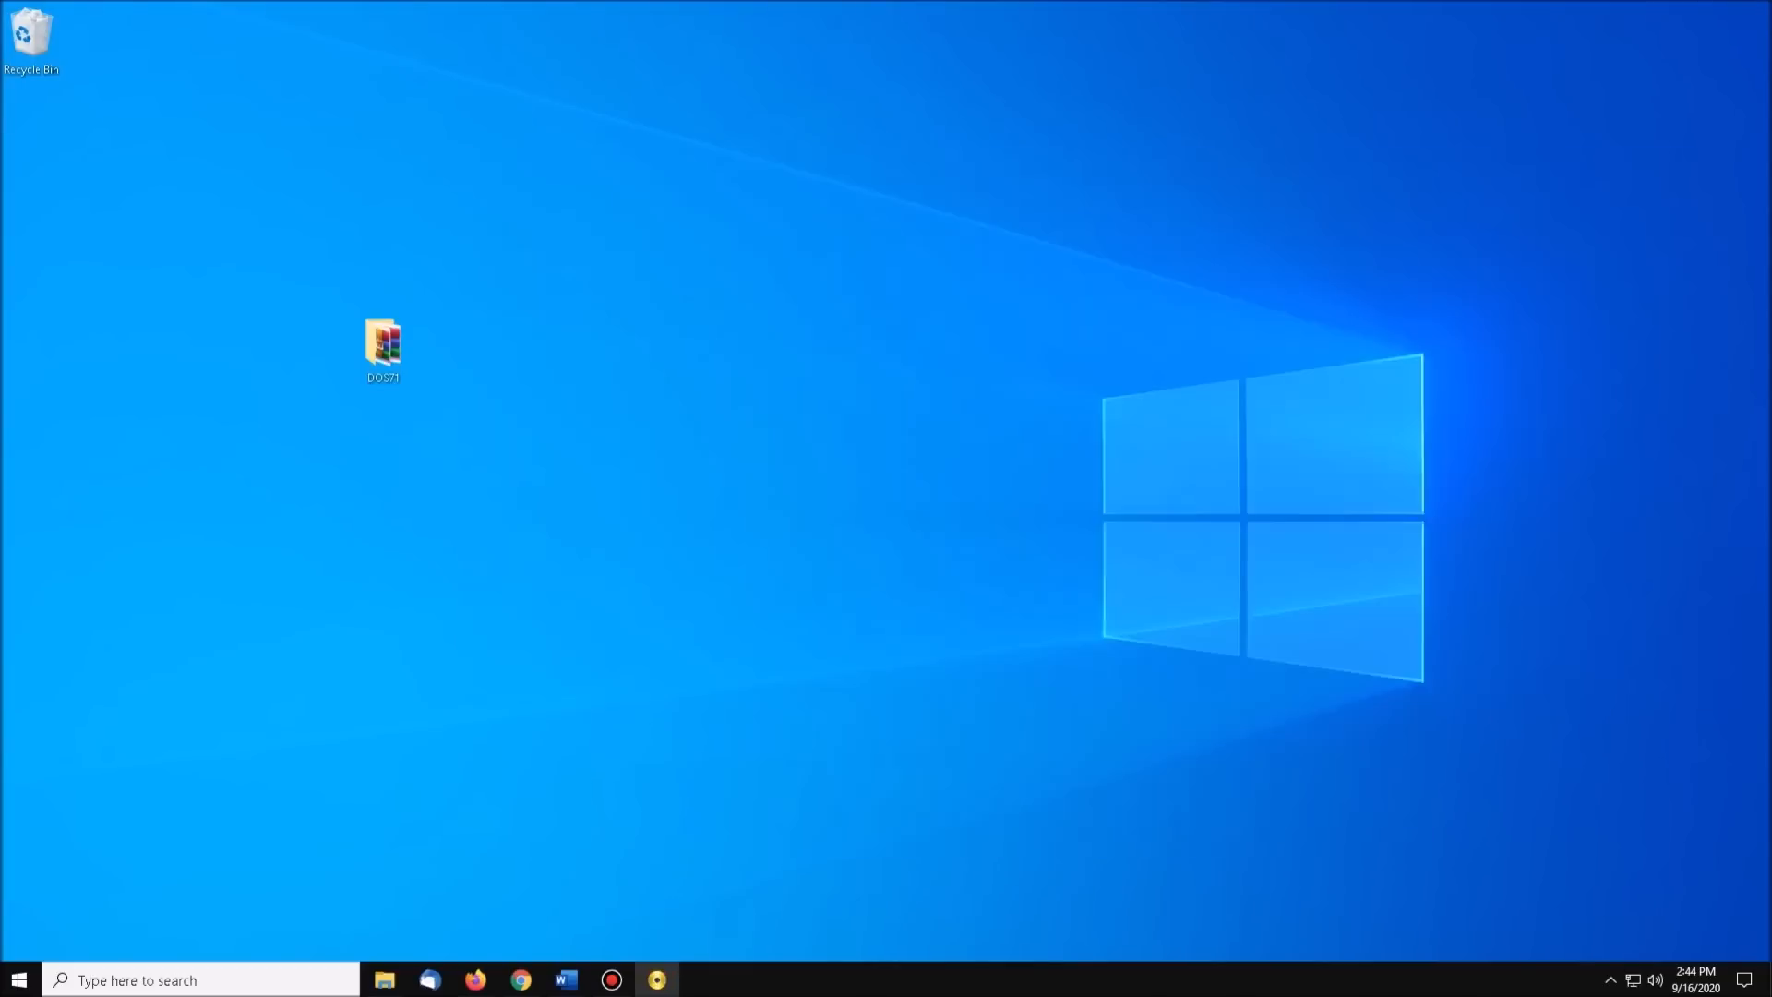
- Open the win9x folder of Windows Me.iso in PowerISO
left_click_drag(1771, 194, 1190, 96)
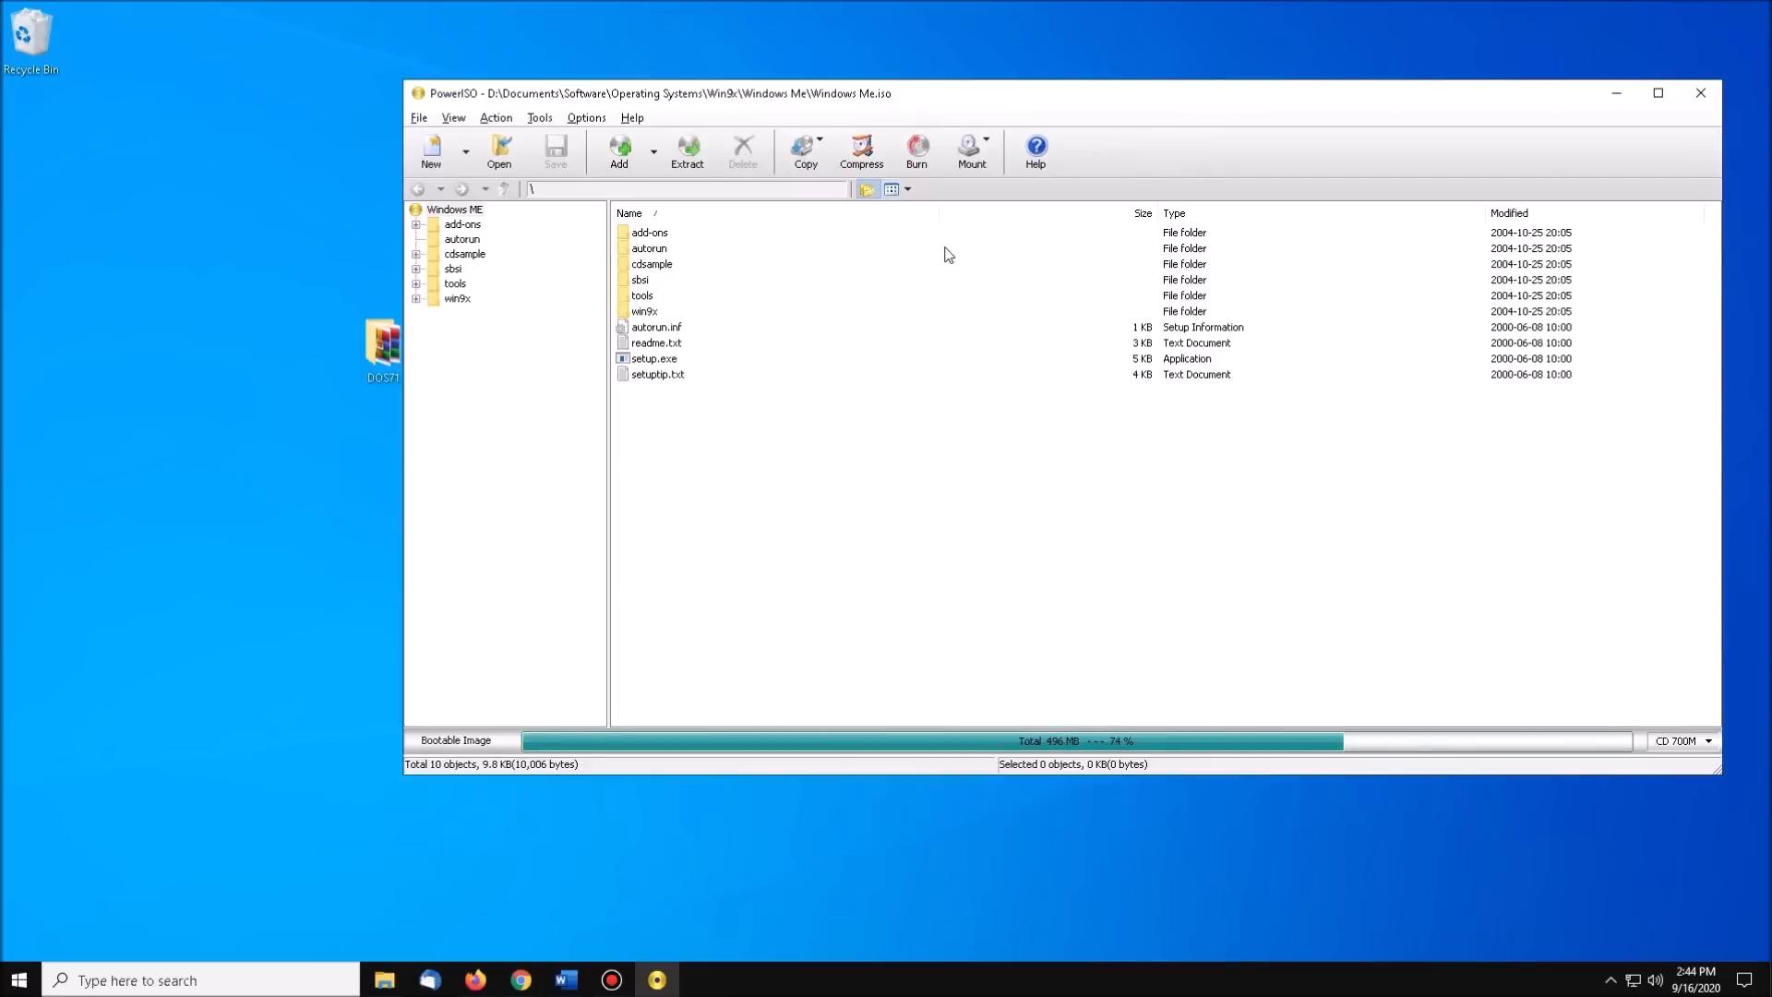
double_click(644, 311)
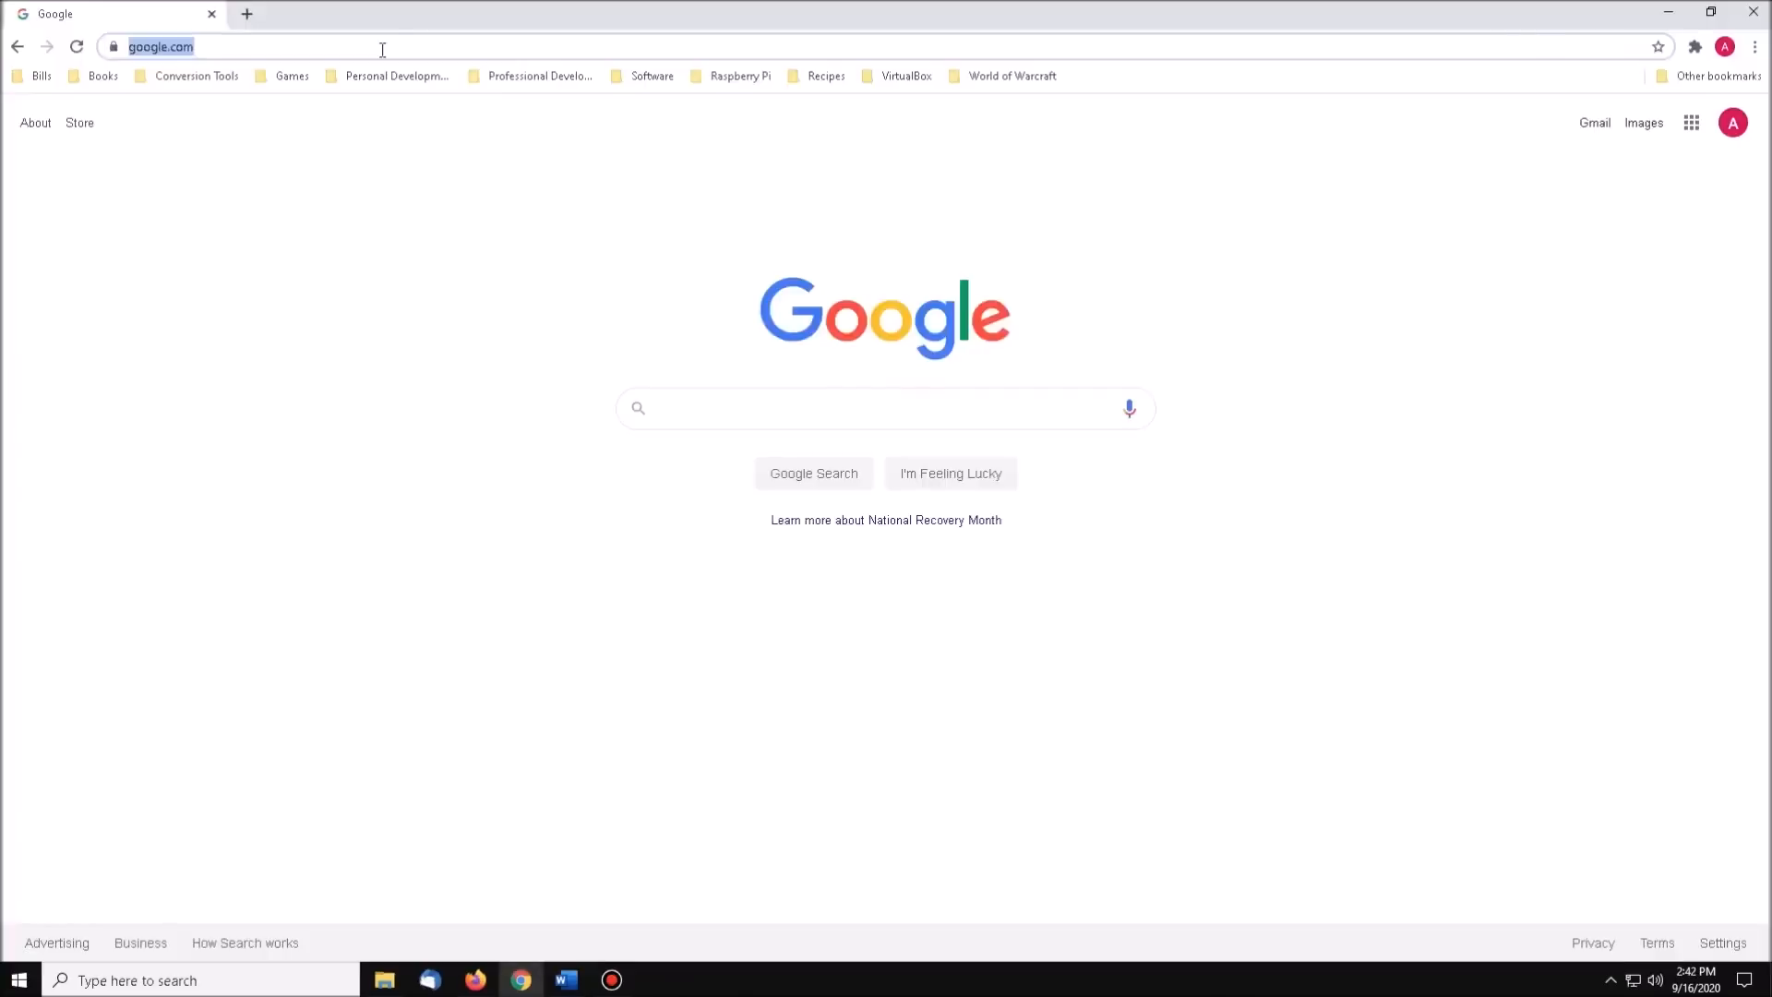
type("winworldpc.com")
key("Return")
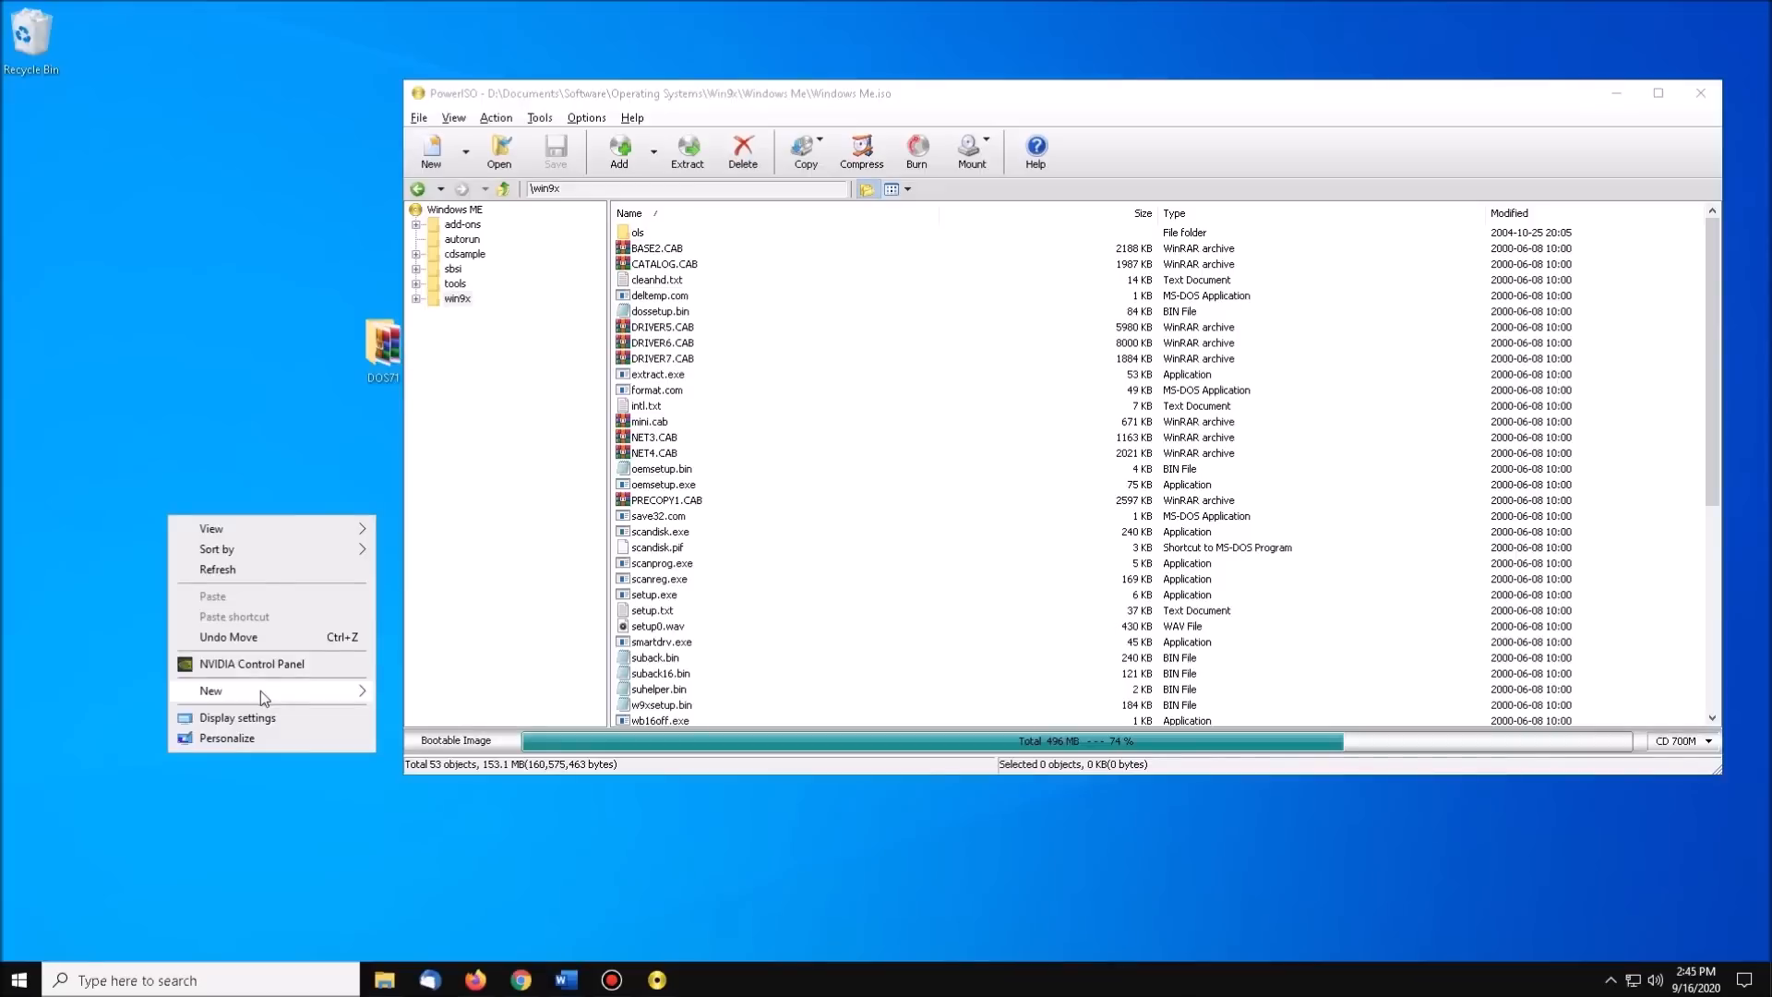
- Create a new folder on the desktop and copy all contents of the ISO's win9x folder into it
mouse_move(260, 691)
left_click(411, 692)
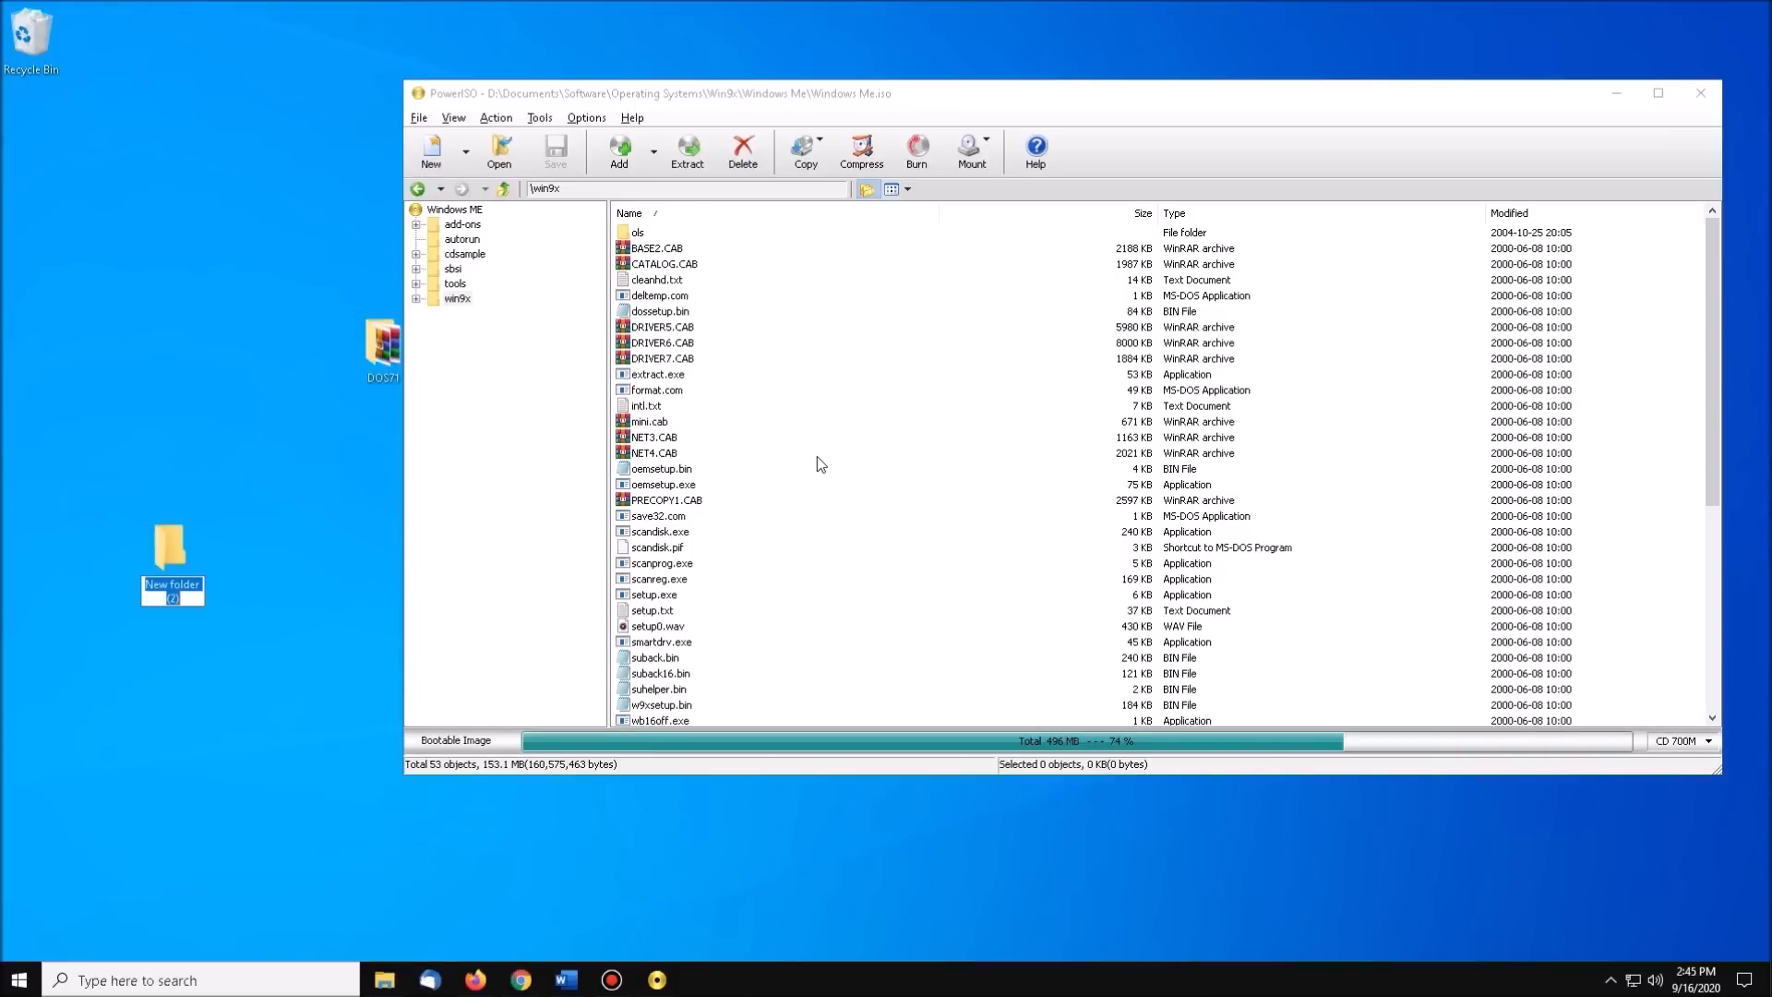
left_click(681, 487)
key("ctrl+a")
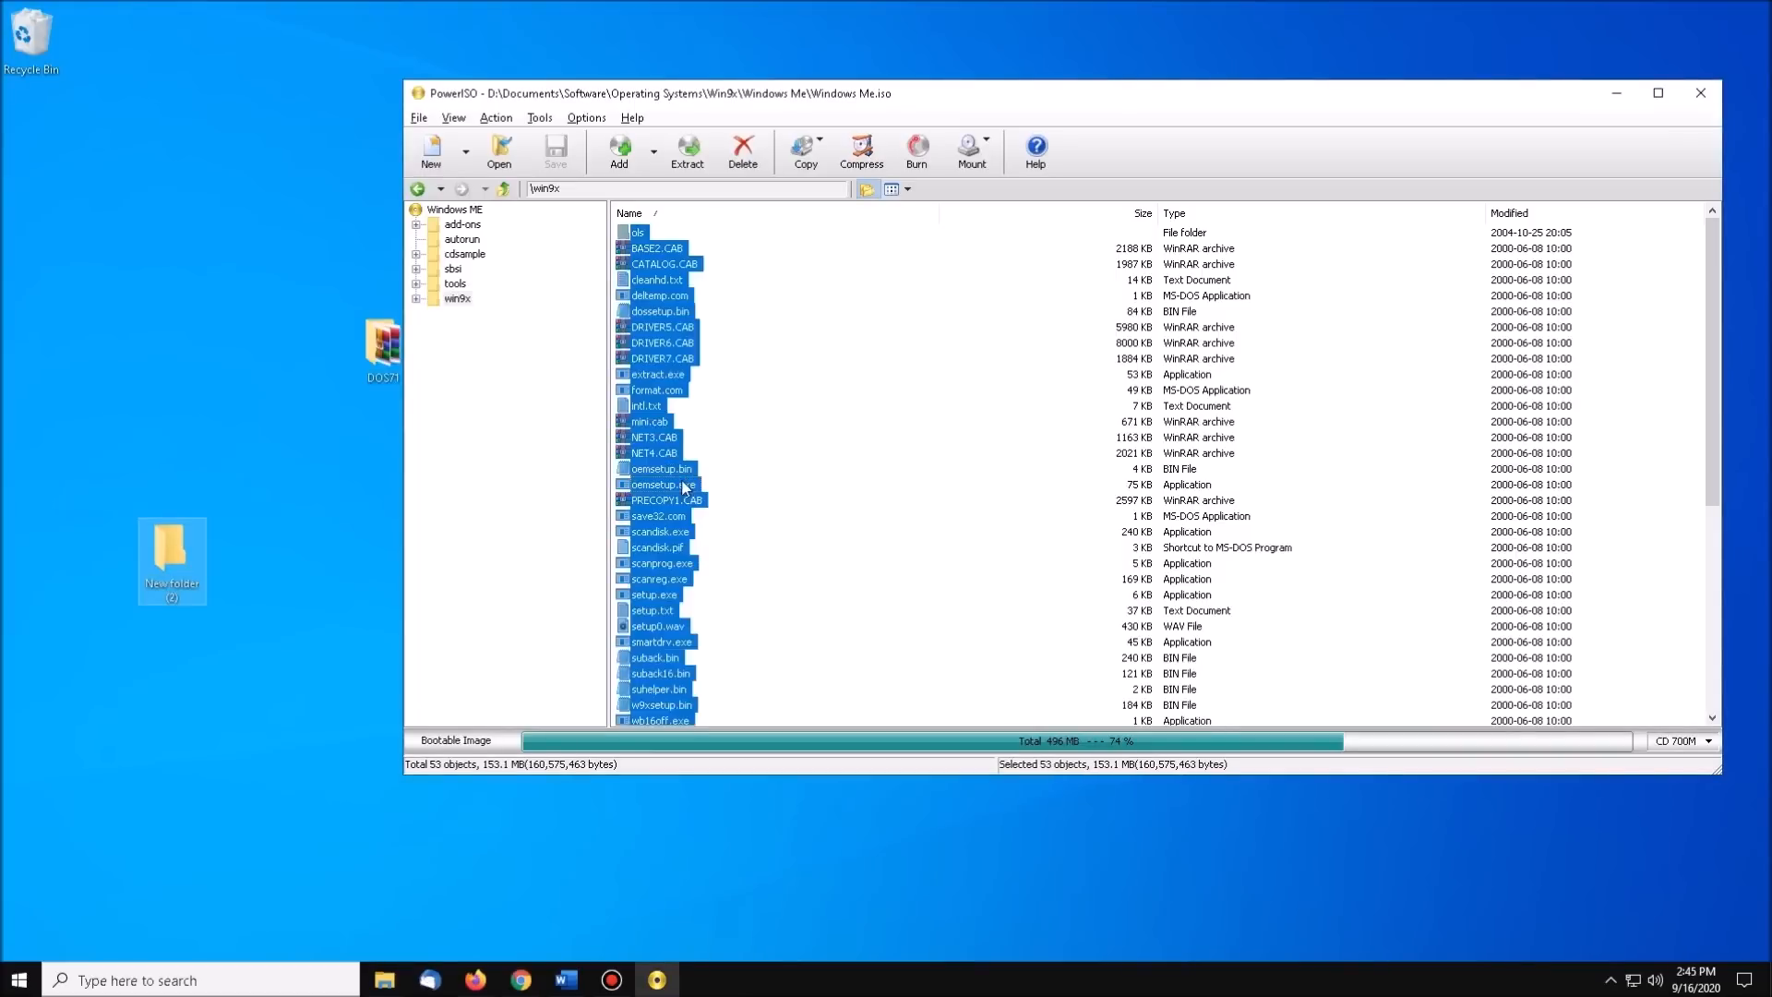
left_click_drag(179, 554, 177, 554)
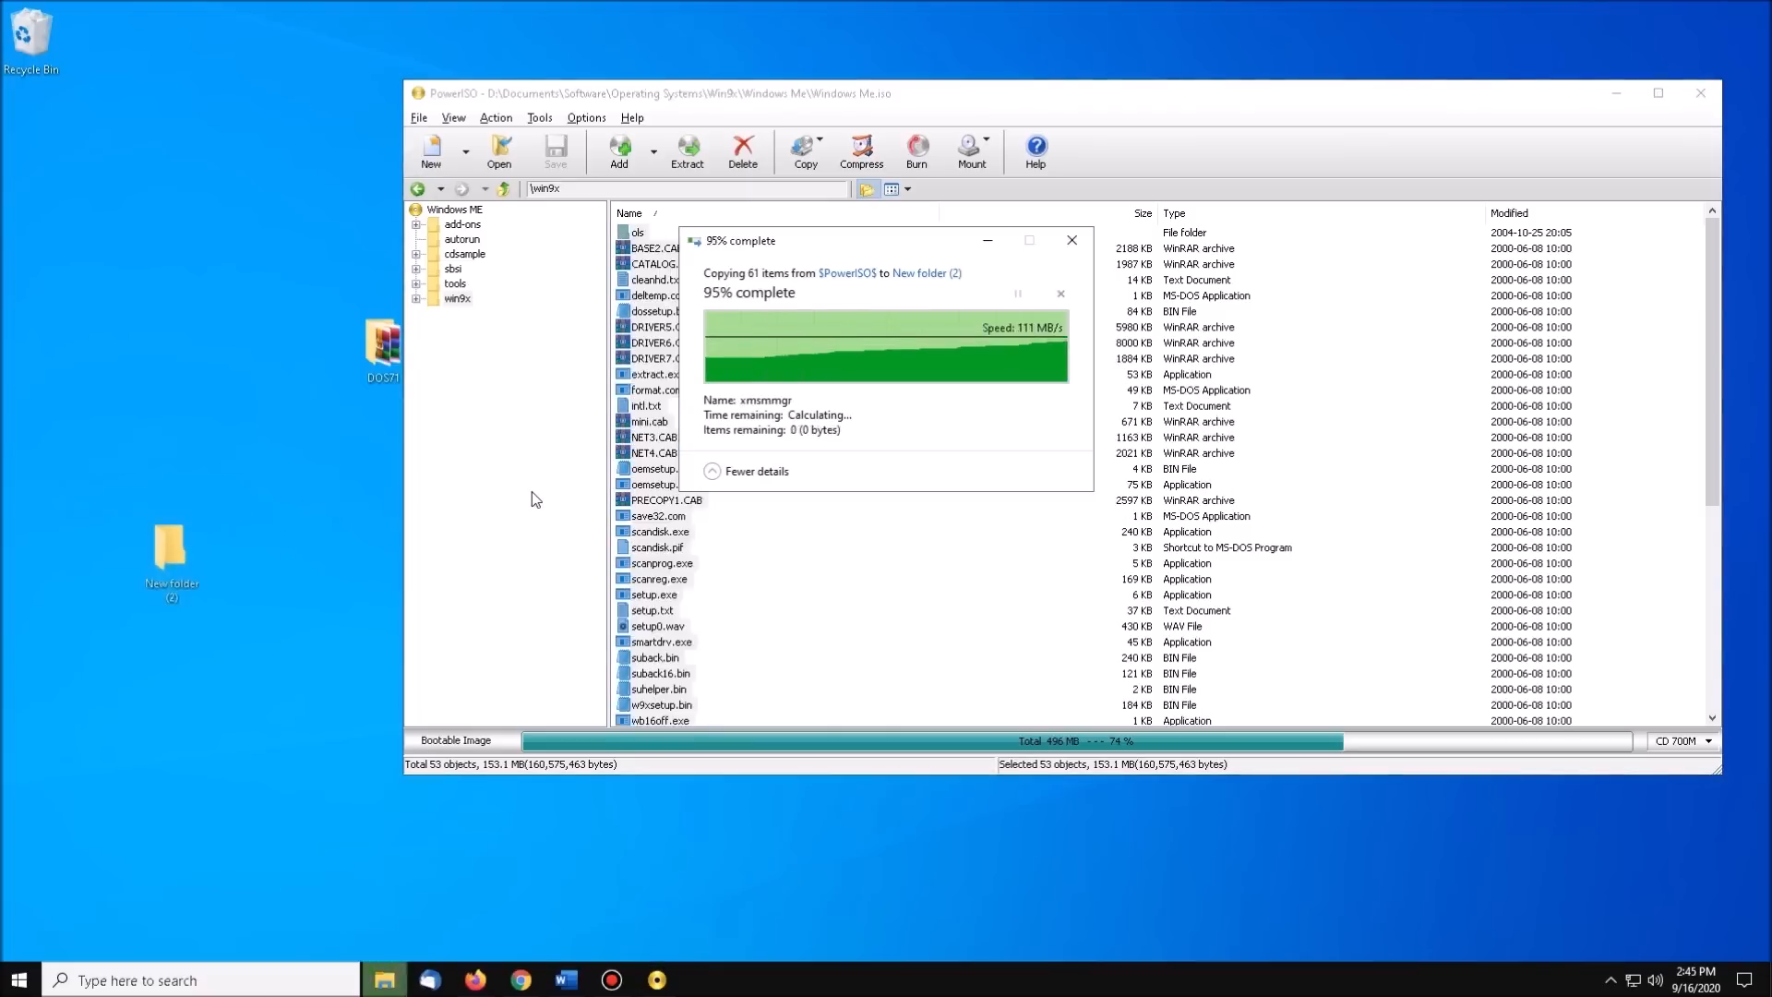
- Open the folder with the copied win9x files and open its WIN_8 cabinet archive in WinRAR
double_click(167, 559)
scroll(808, 466, "down", 11)
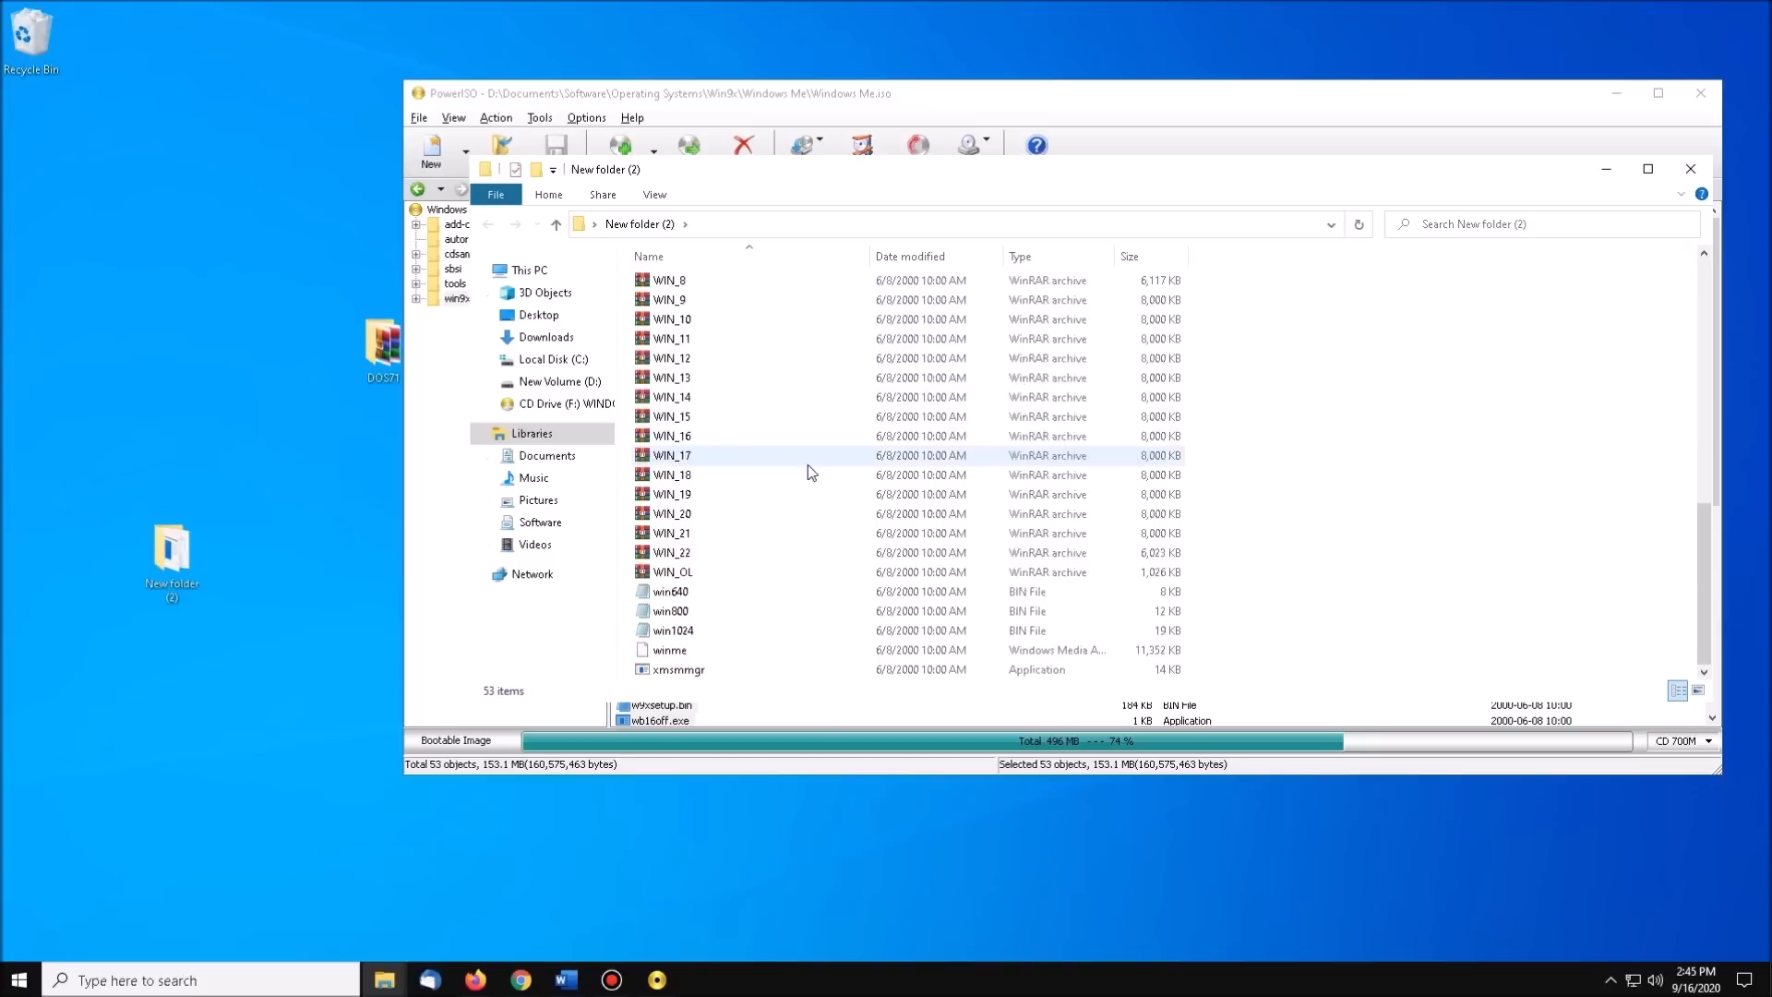
scroll(766, 415, "up", 1)
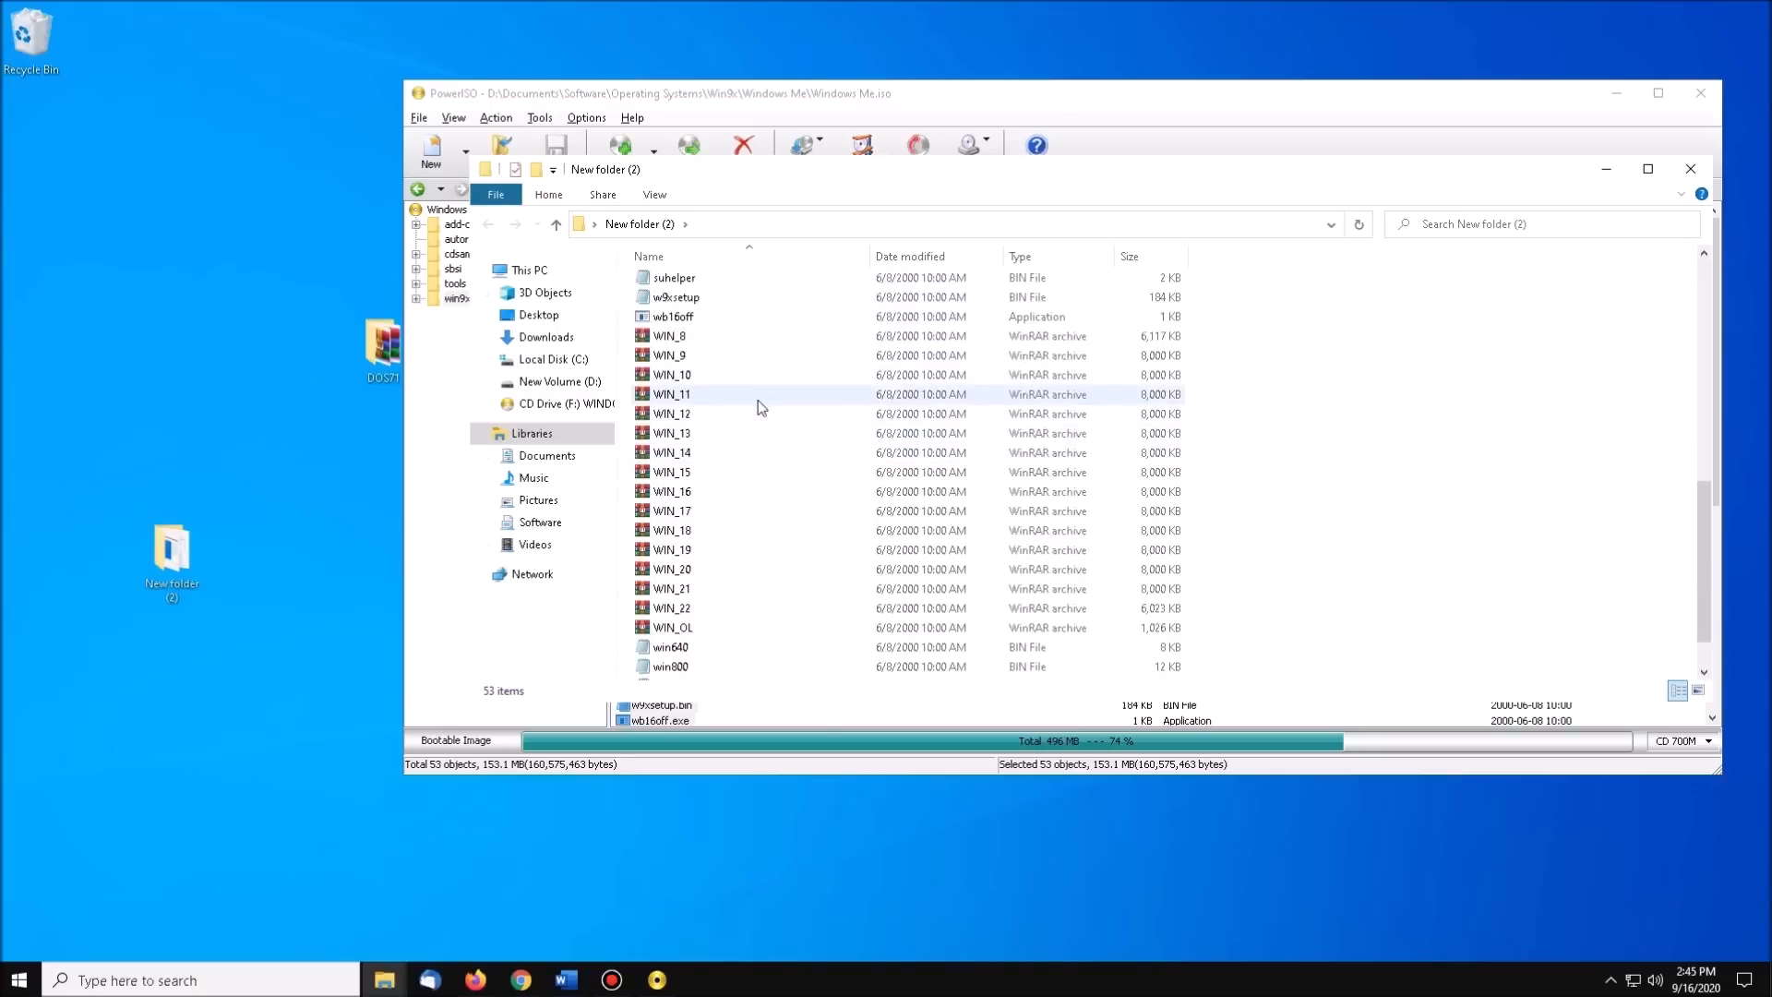
double_click(680, 338)
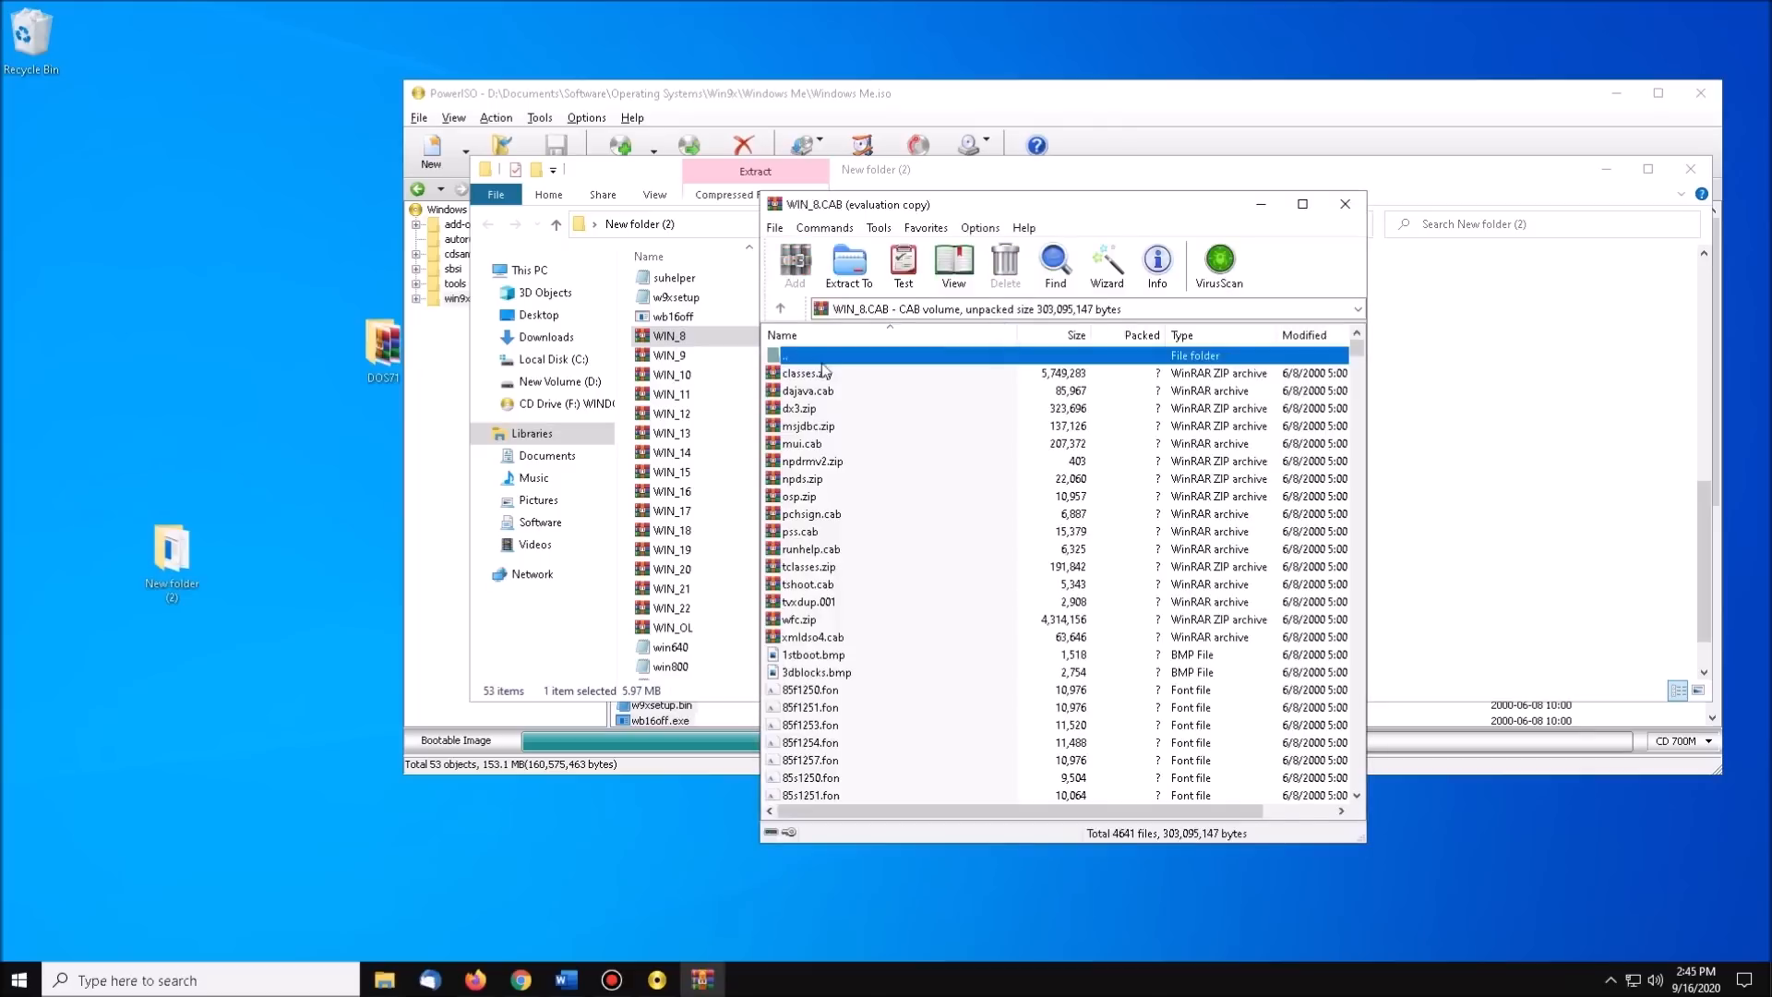
- Create another new folder on the desktop, keeping its default name
right_click(171, 450)
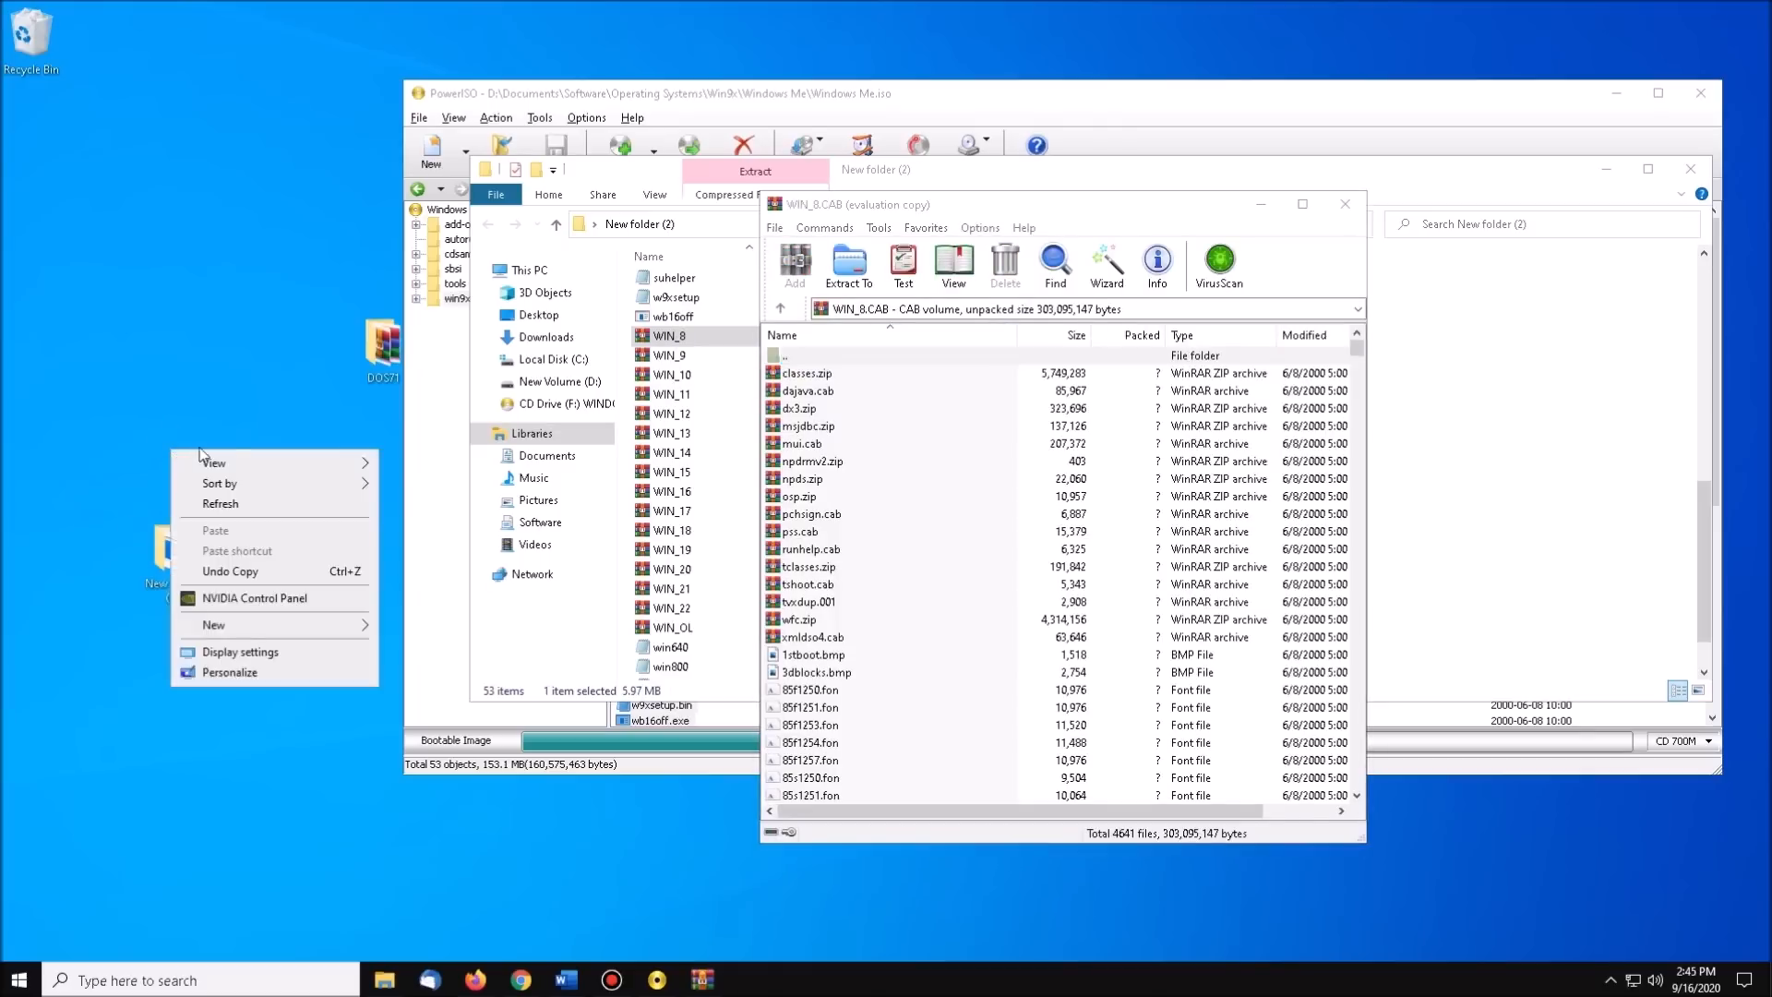
mouse_move(277, 624)
left_click(434, 627)
key("Return")
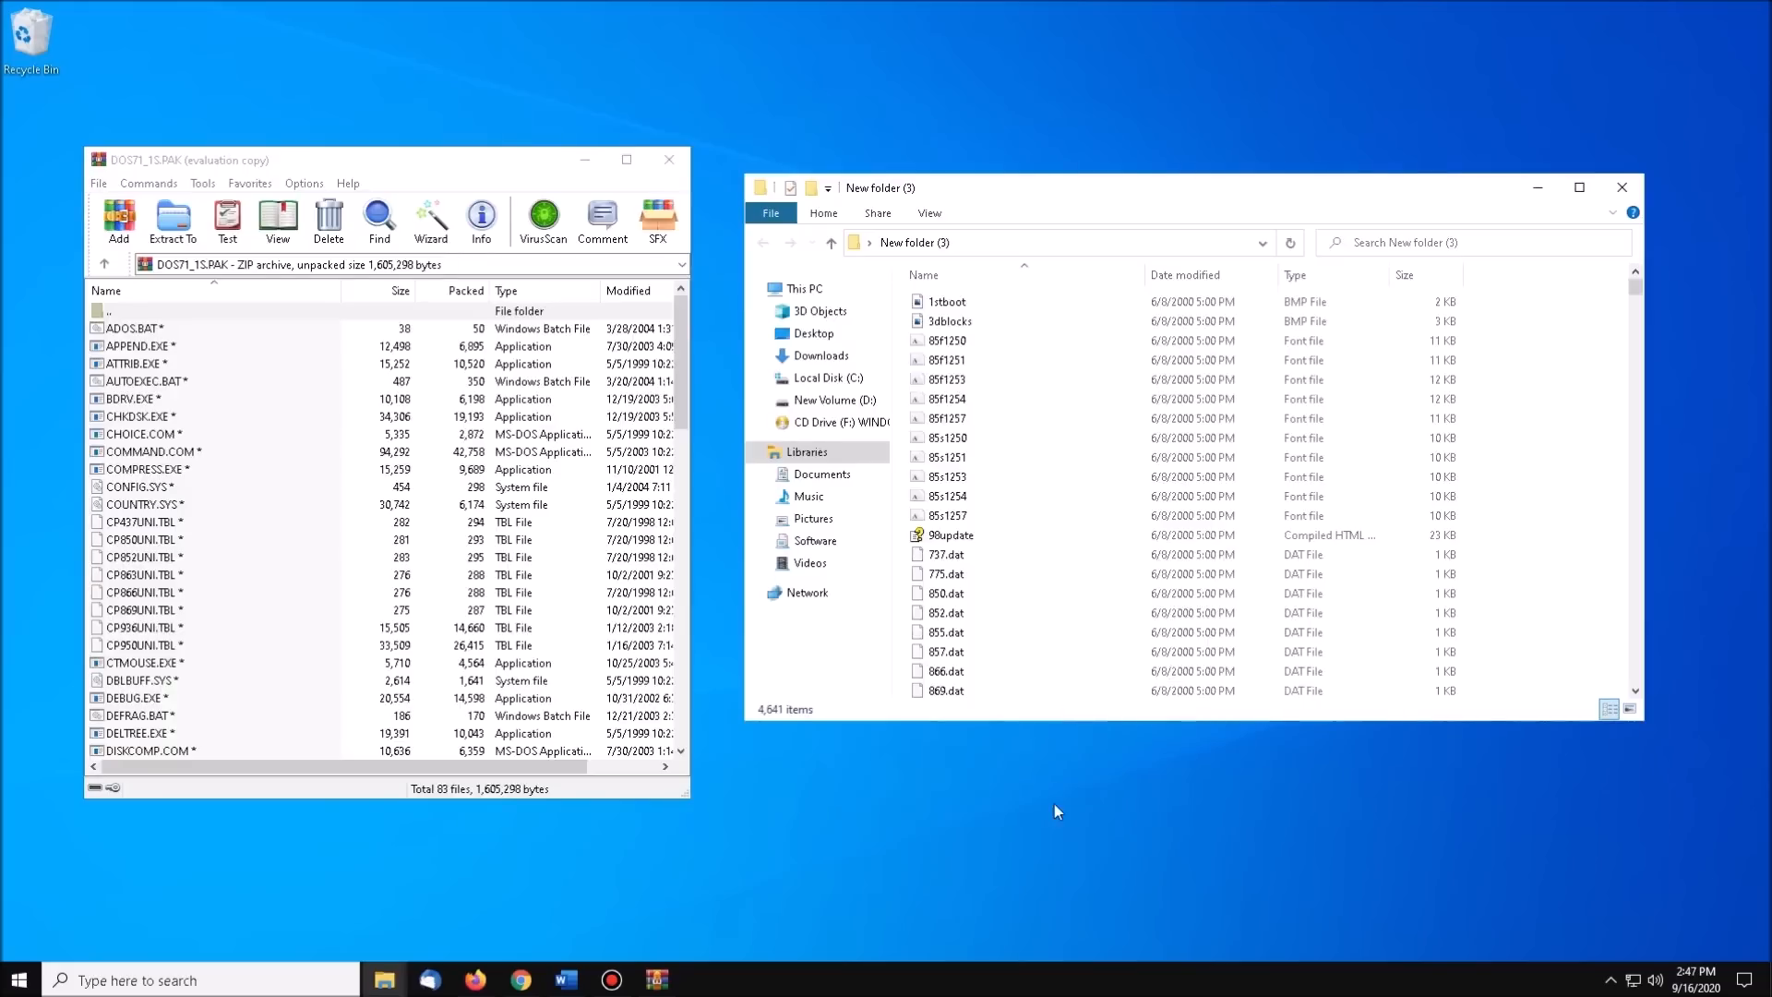
- Create a desktop folder named "MS-DOS 8"
right_click(1006, 871)
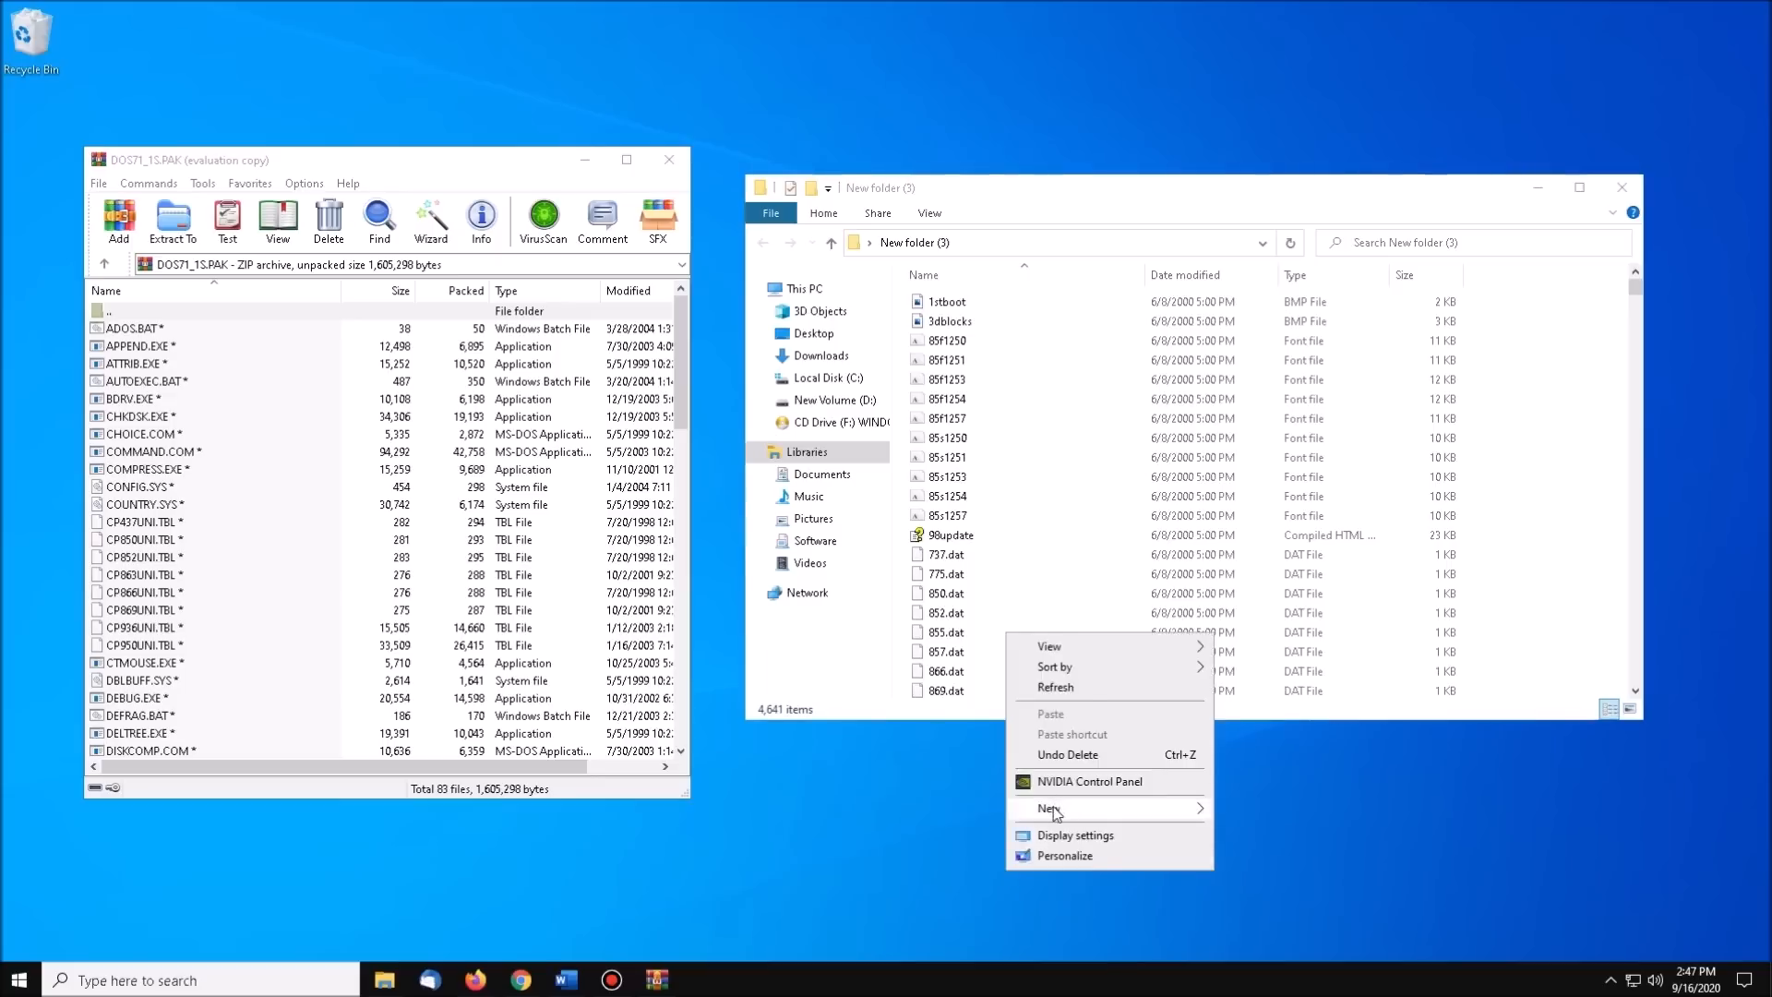
mouse_move(1054, 812)
left_click(1316, 591)
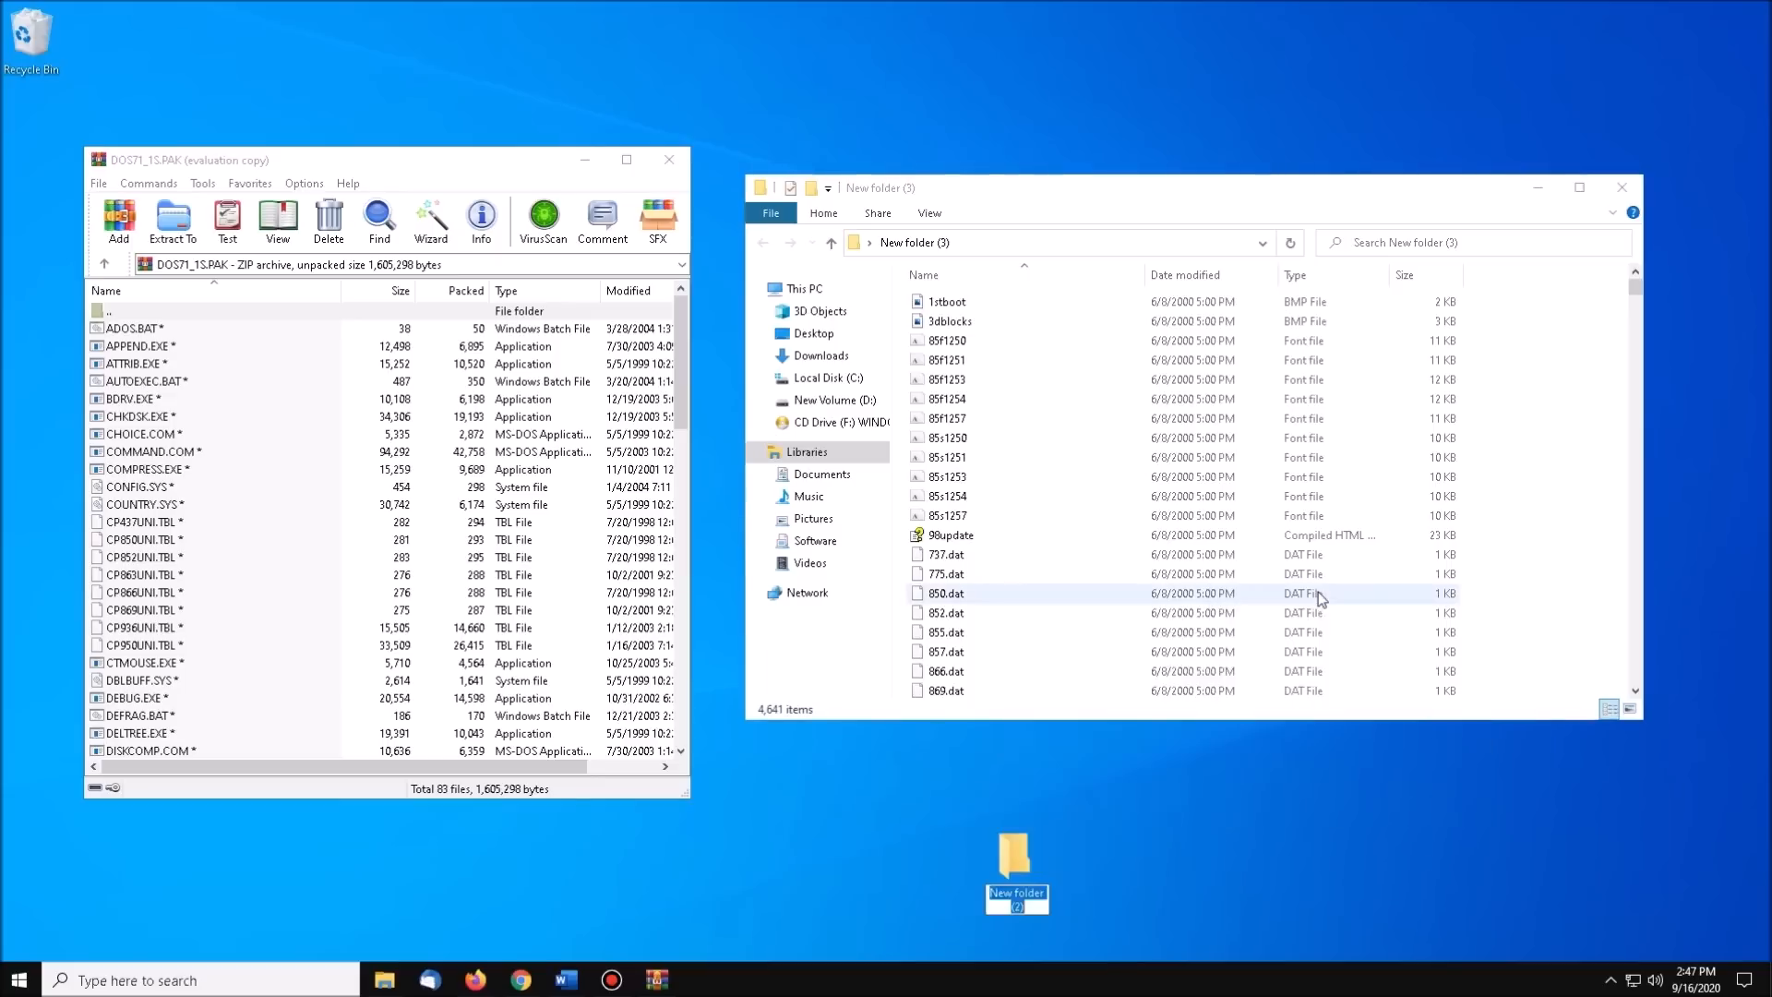
type("MS-DOS")
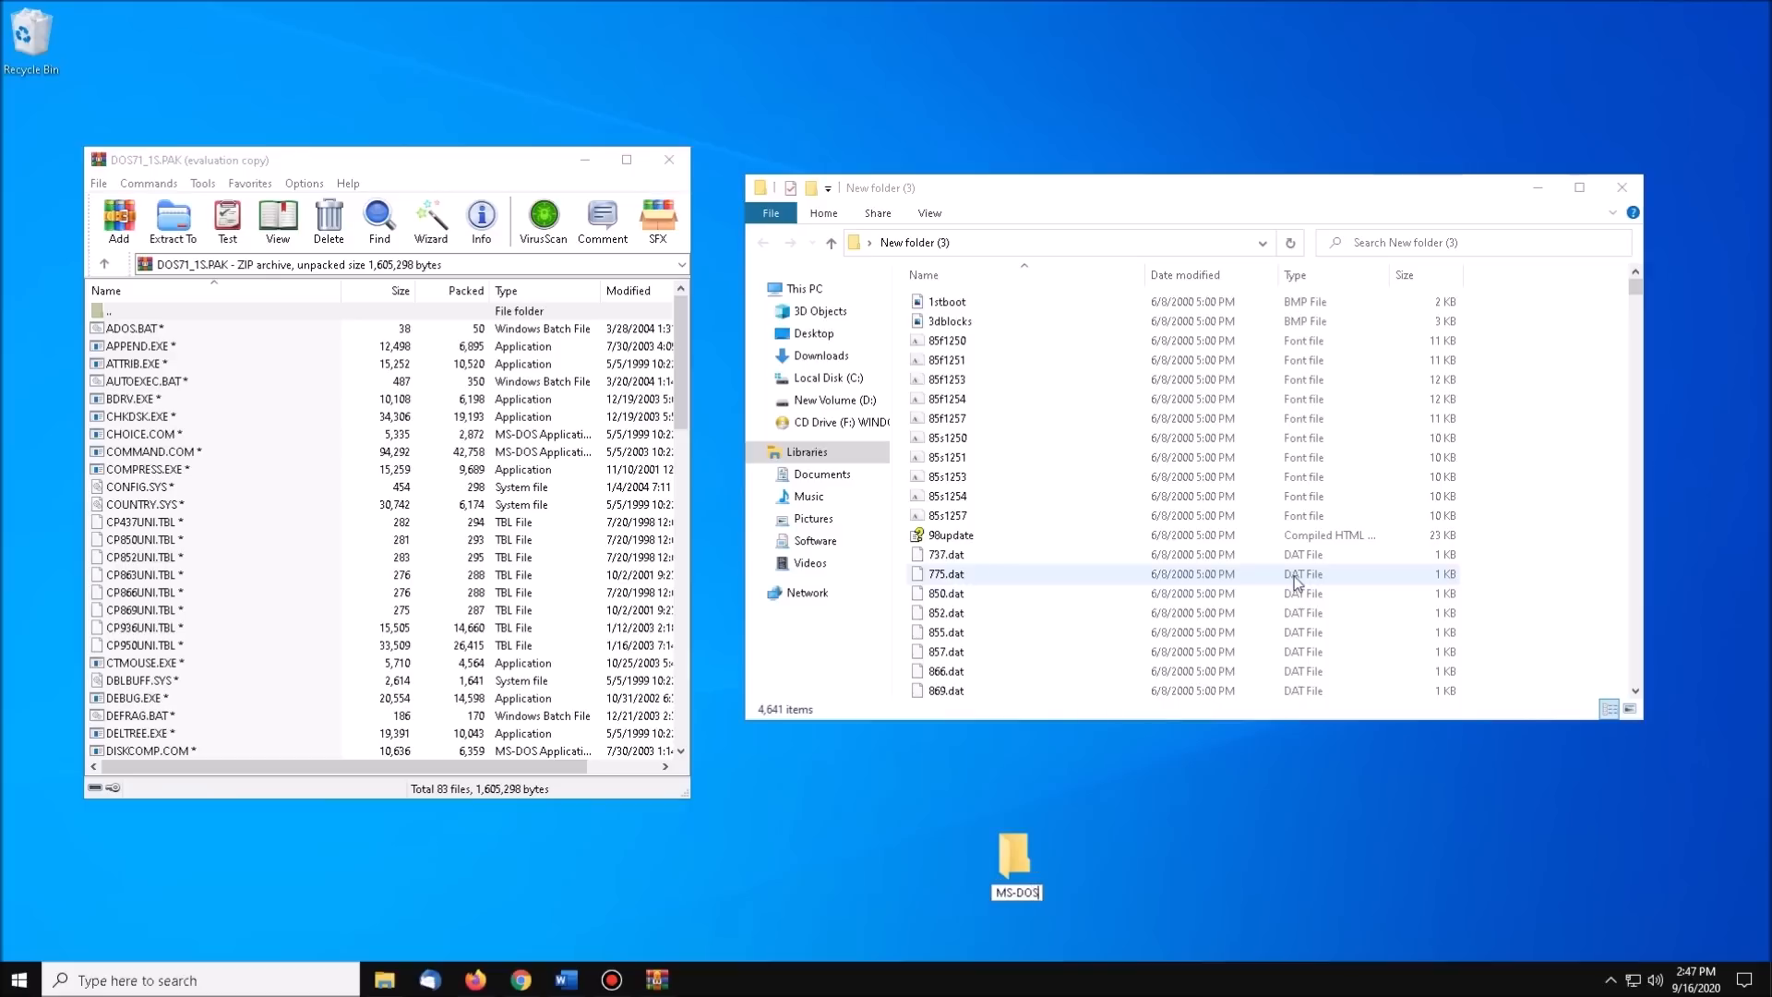
type(" 8")
key("Return")
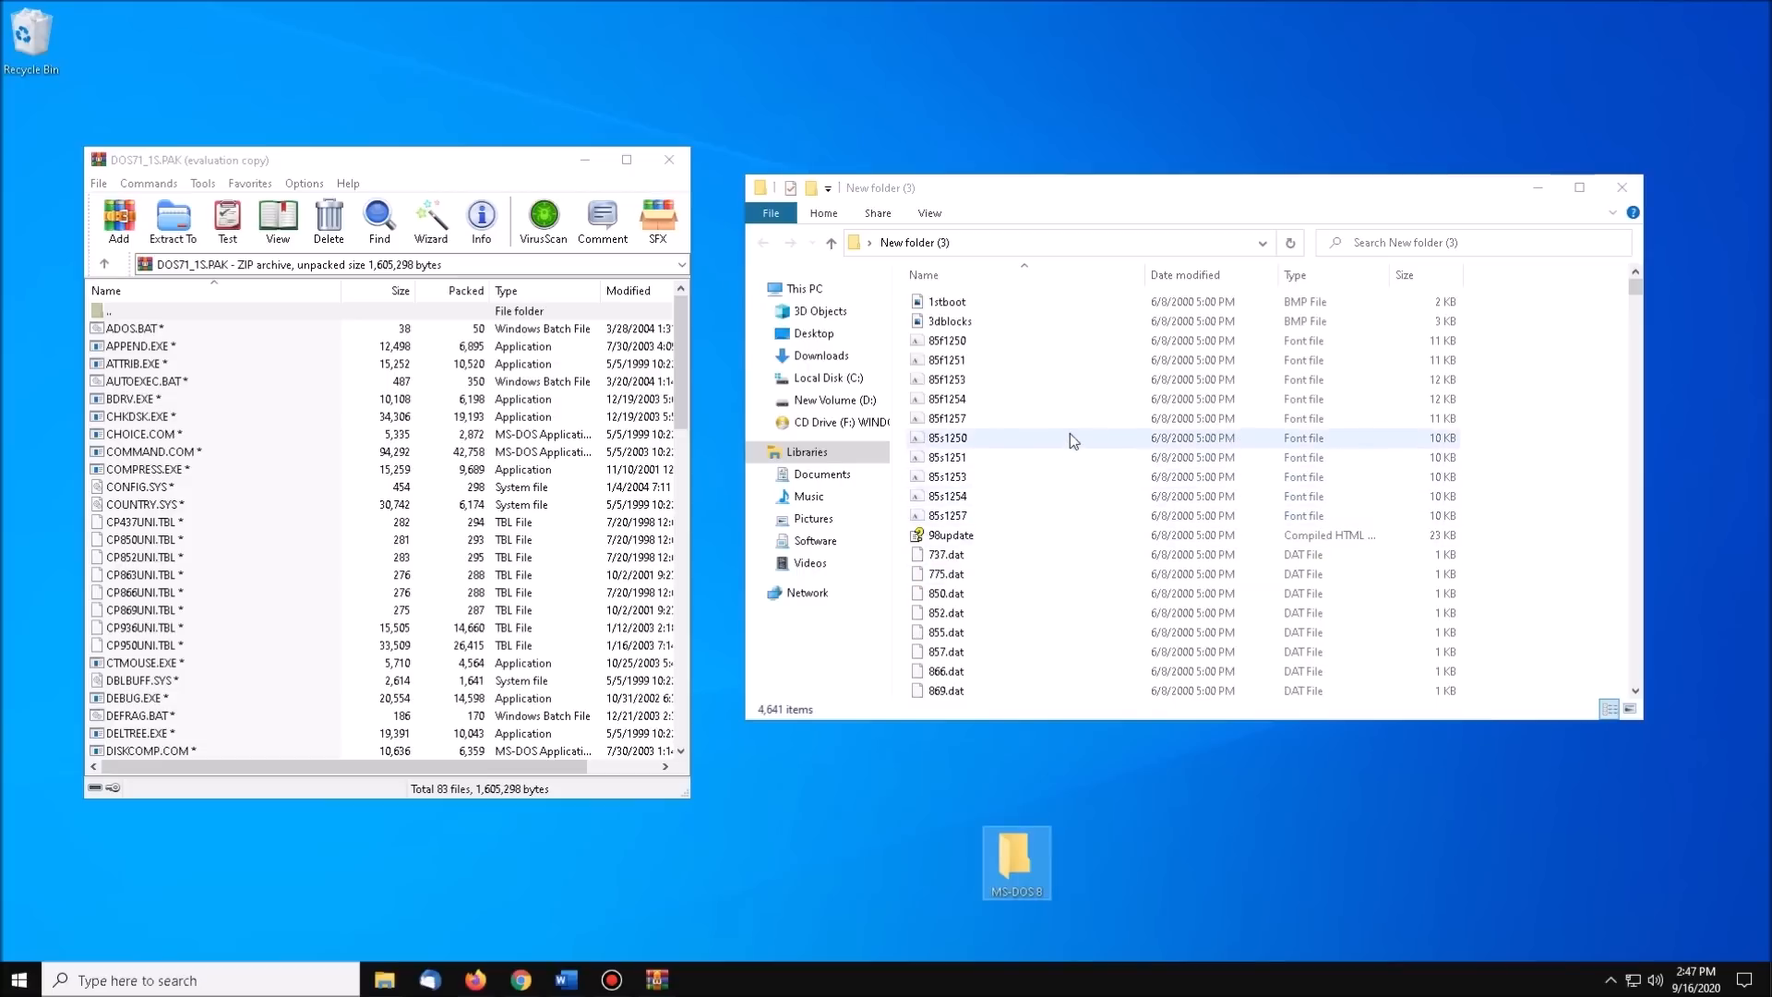
- Find the attrib application in New folder (3) and move it into the desktop's MS-DOS 8 folder
left_click(974, 387)
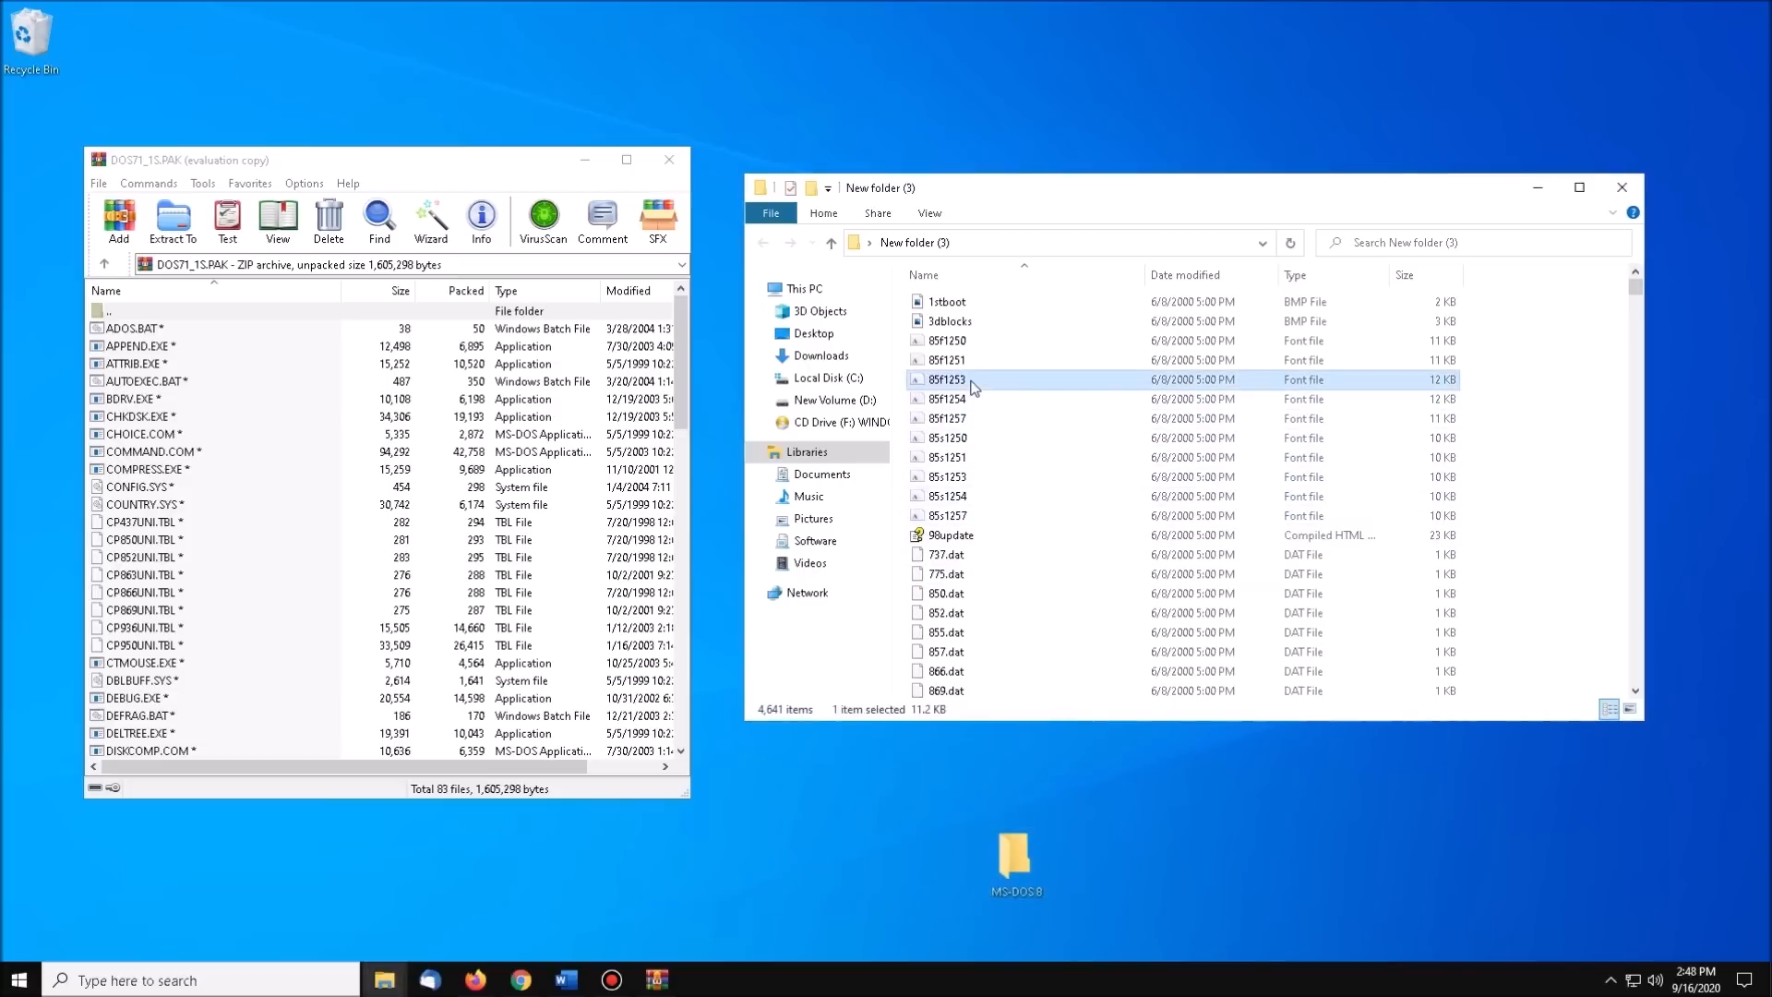
key("a")
key("a")
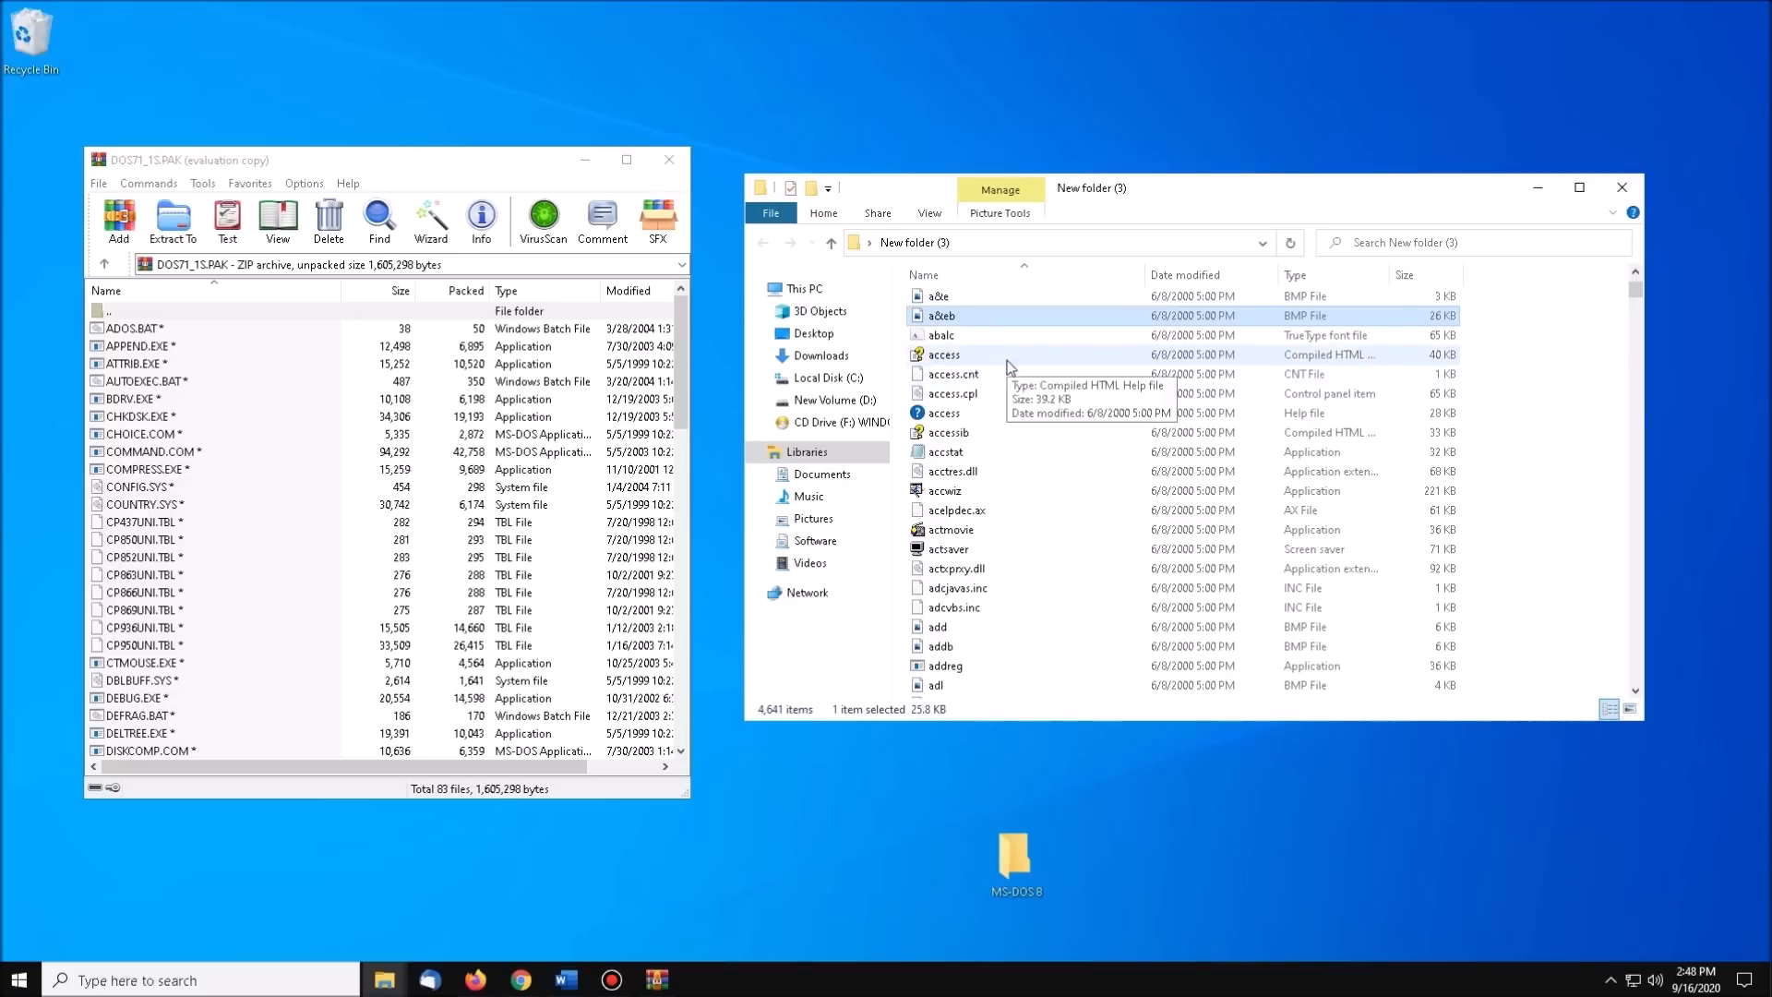
type("attrib")
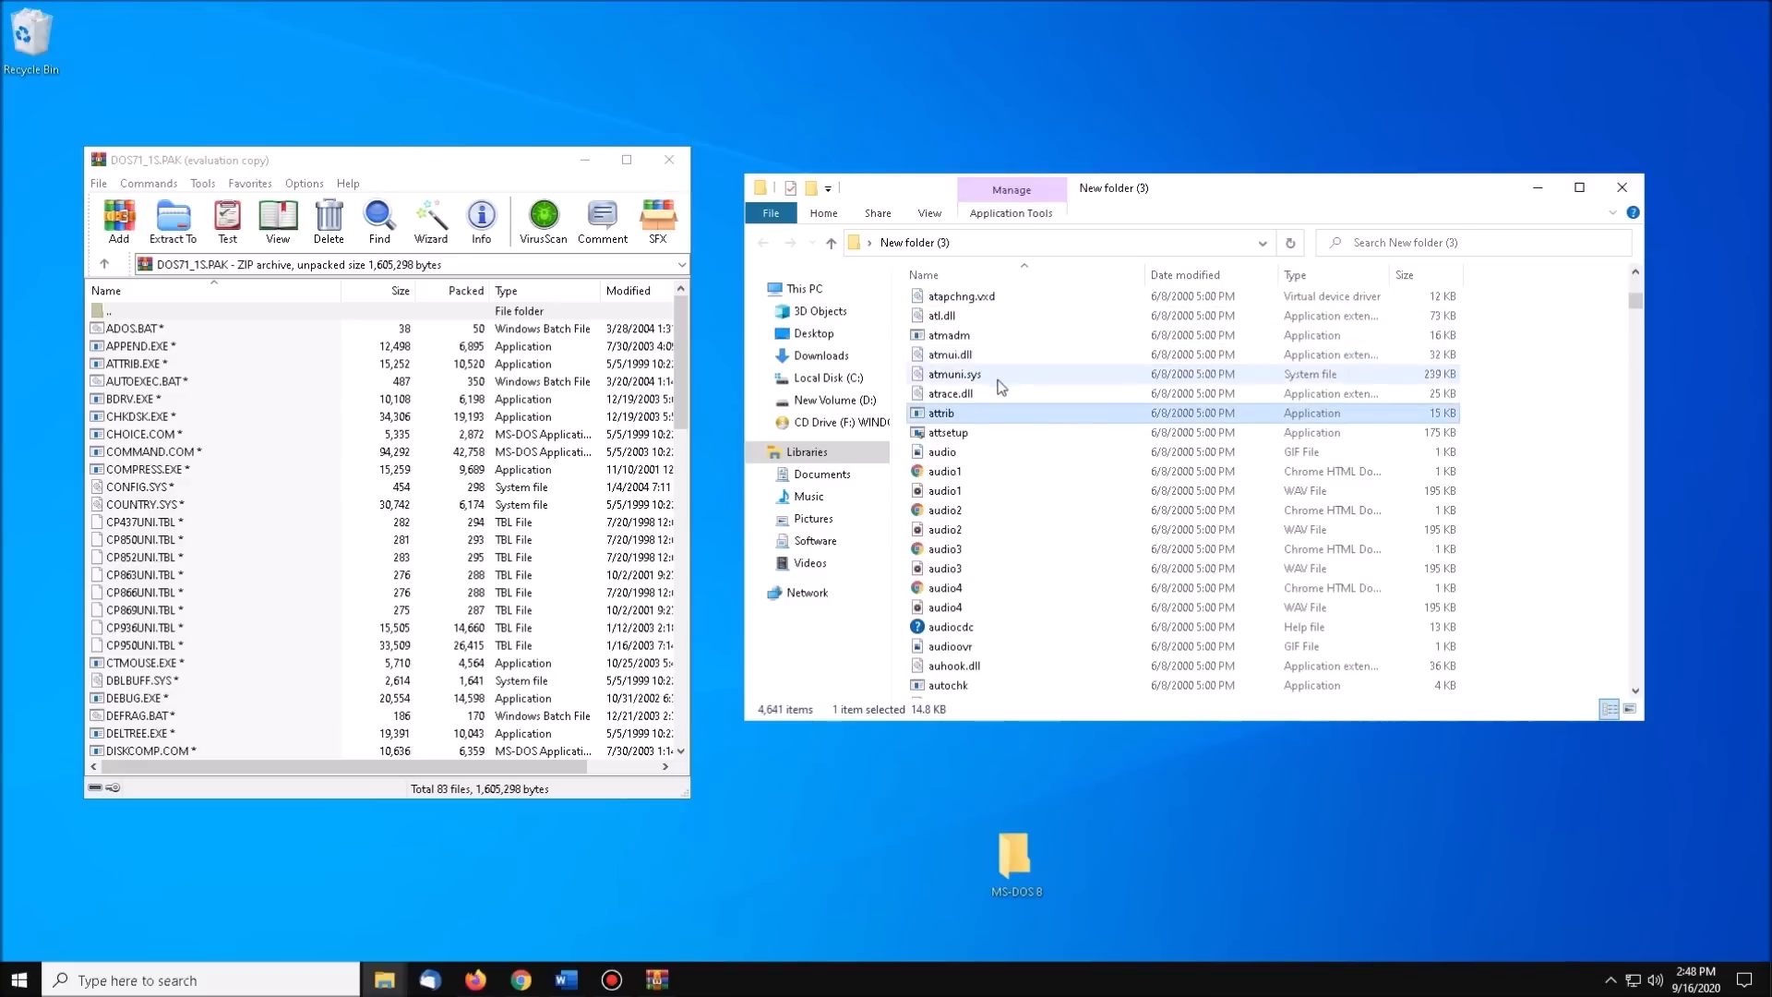
left_click_drag(951, 420, 1022, 867)
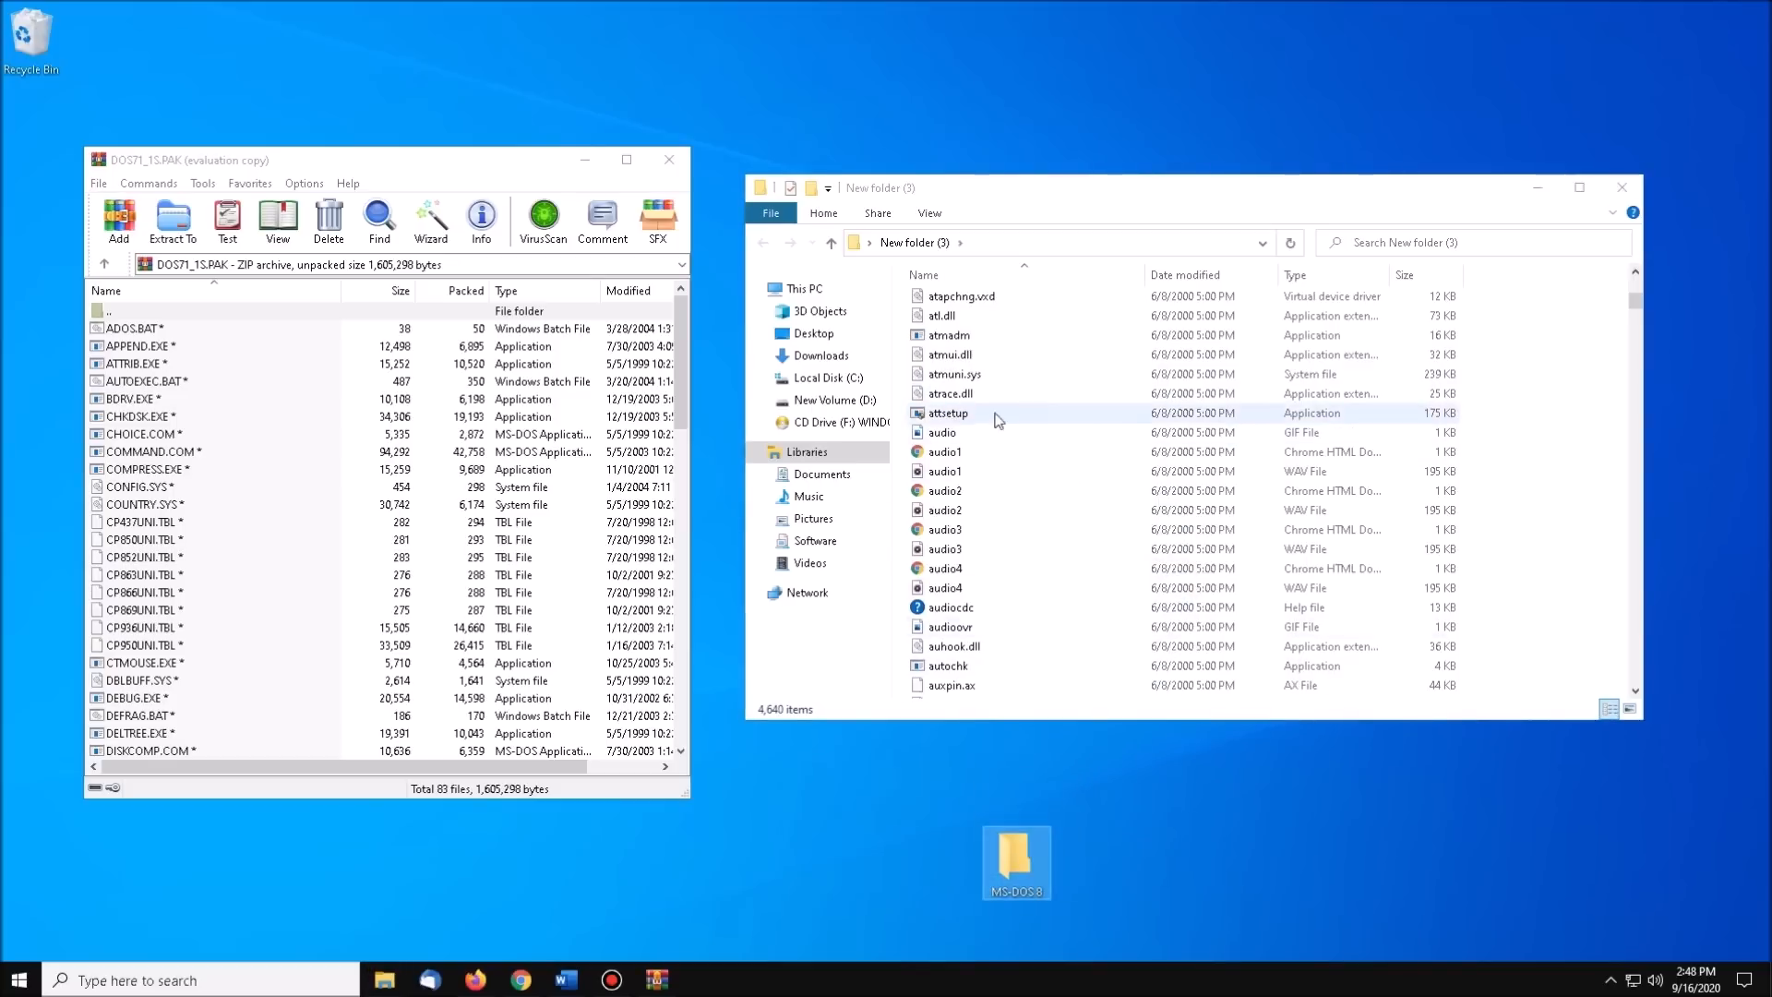
- Find the chkdsk application in New folder (3) and move it into the desktop's MS-DOS 8 folder
left_click(964, 434)
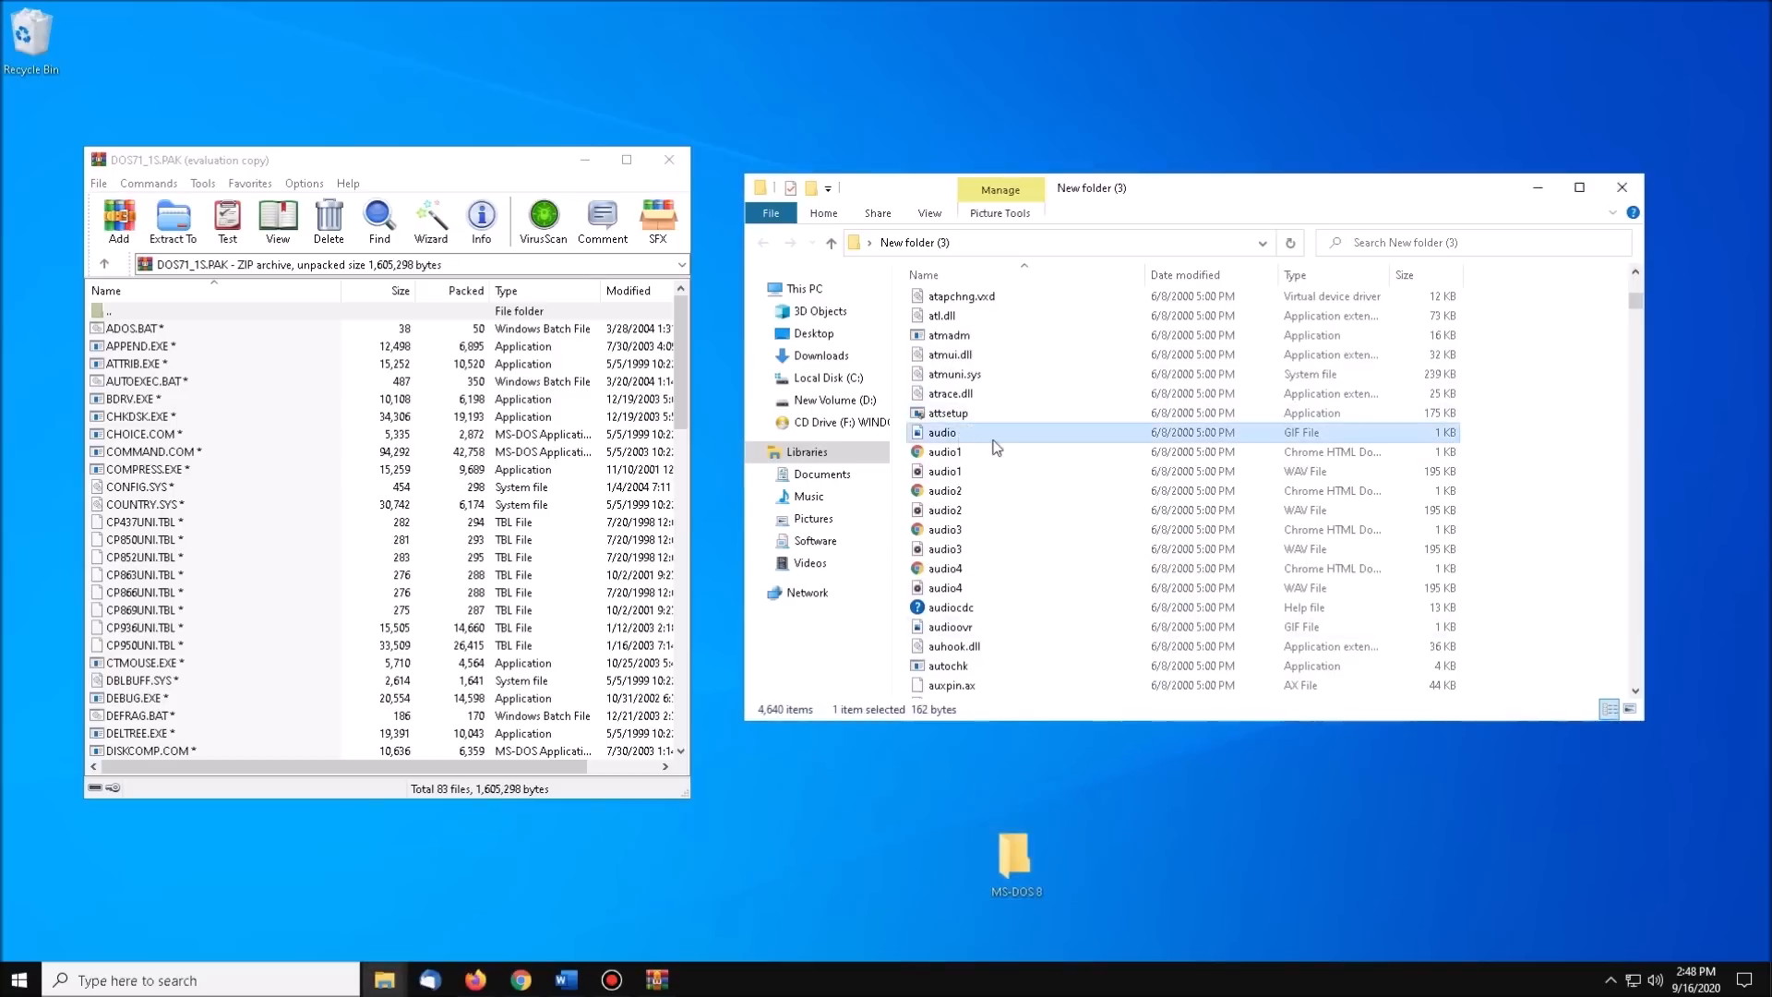
type("chk")
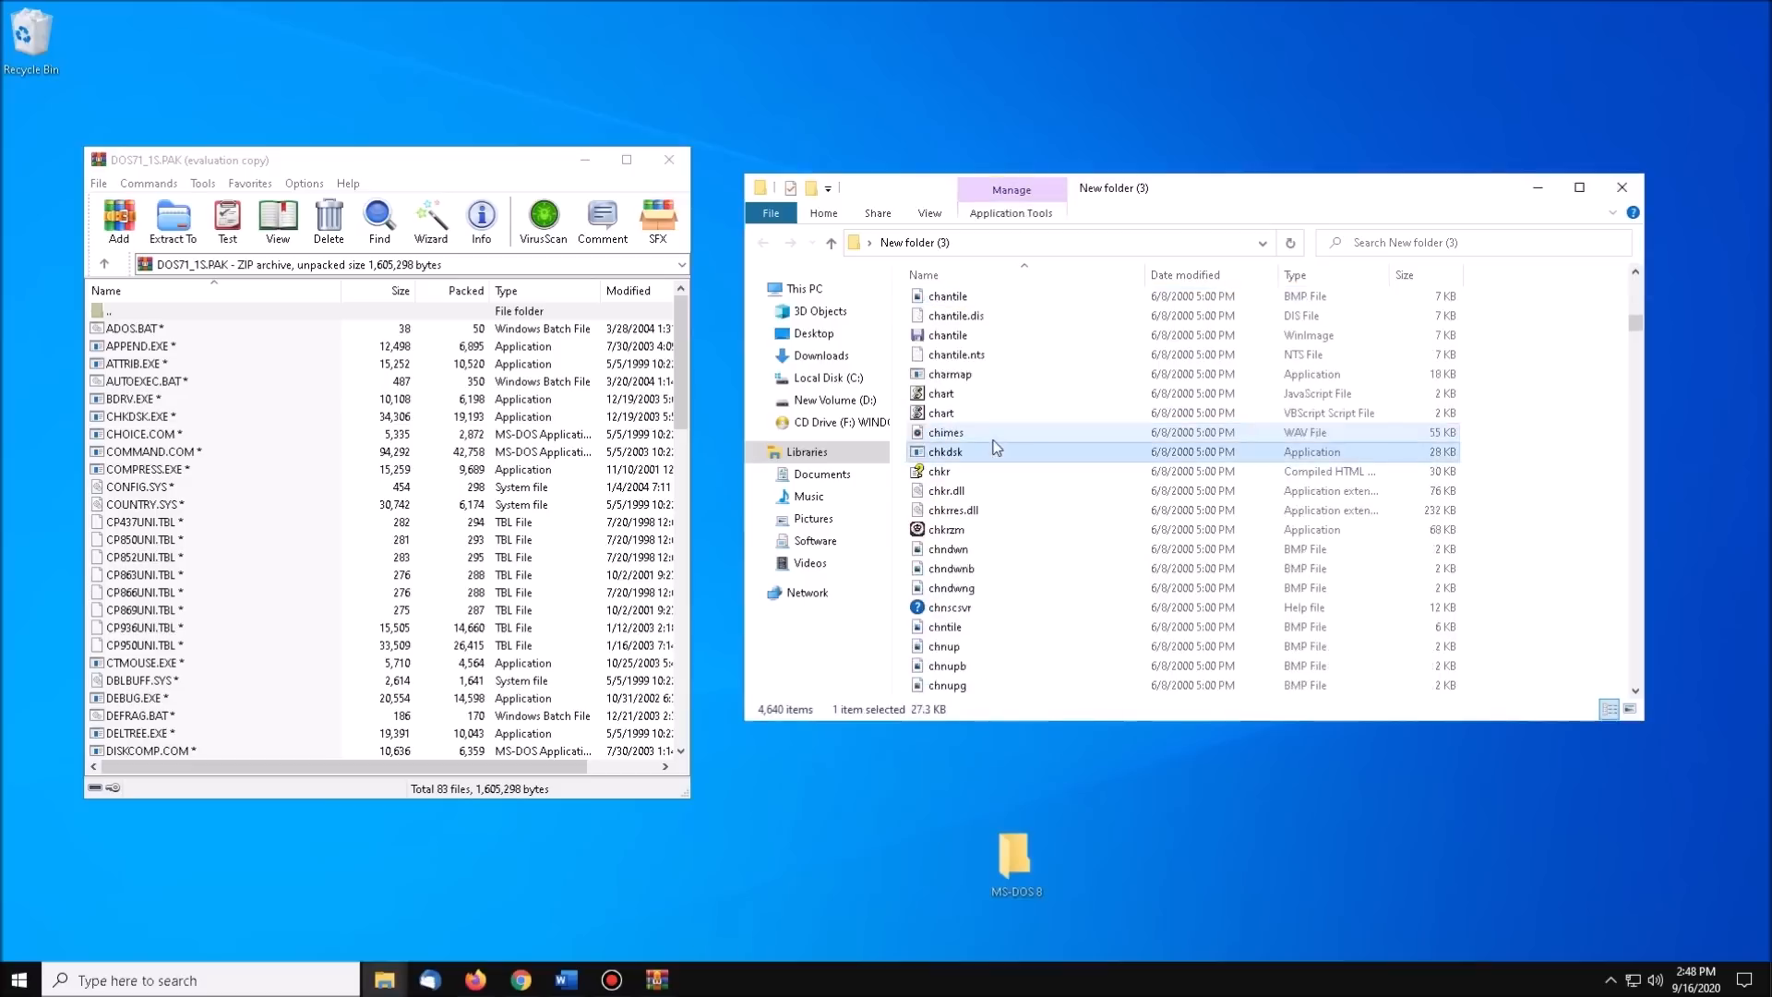
left_click_drag(995, 448, 1010, 875)
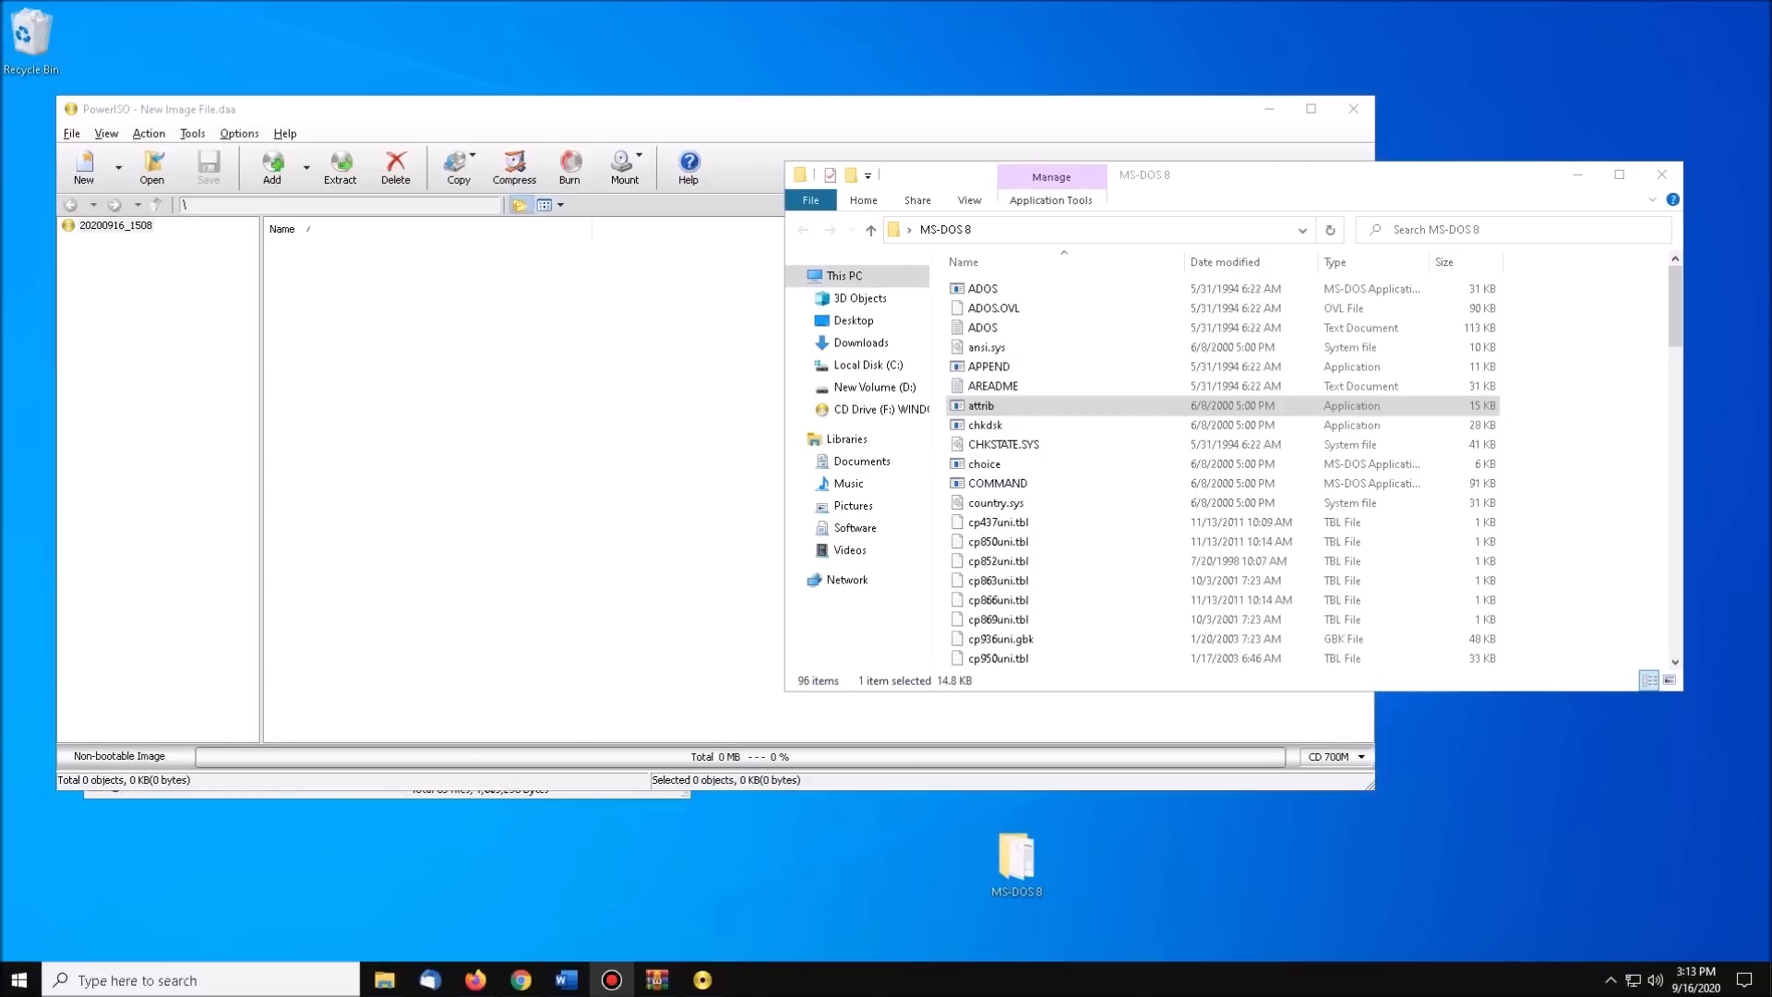
- Add all files from the MS-DOS 8 folder to the root of the new image in PowerISO
left_click(1074, 457)
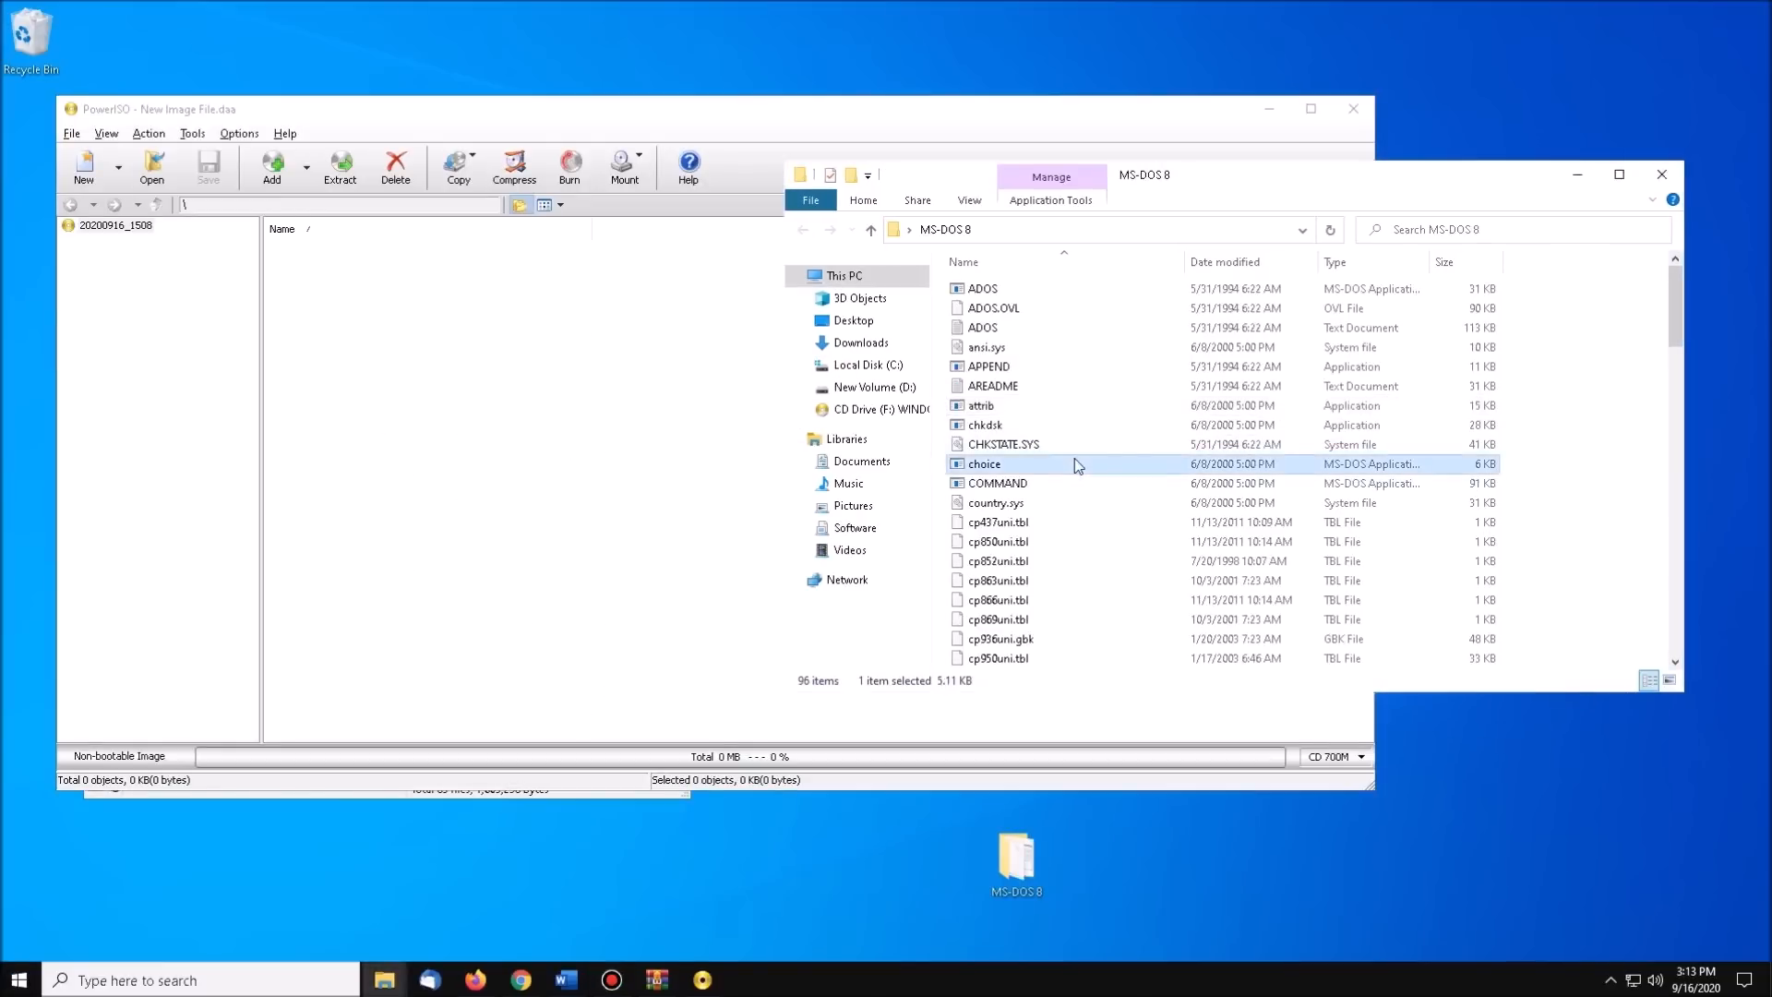
key("ctrl+a")
left_click_drag(1074, 458, 420, 458)
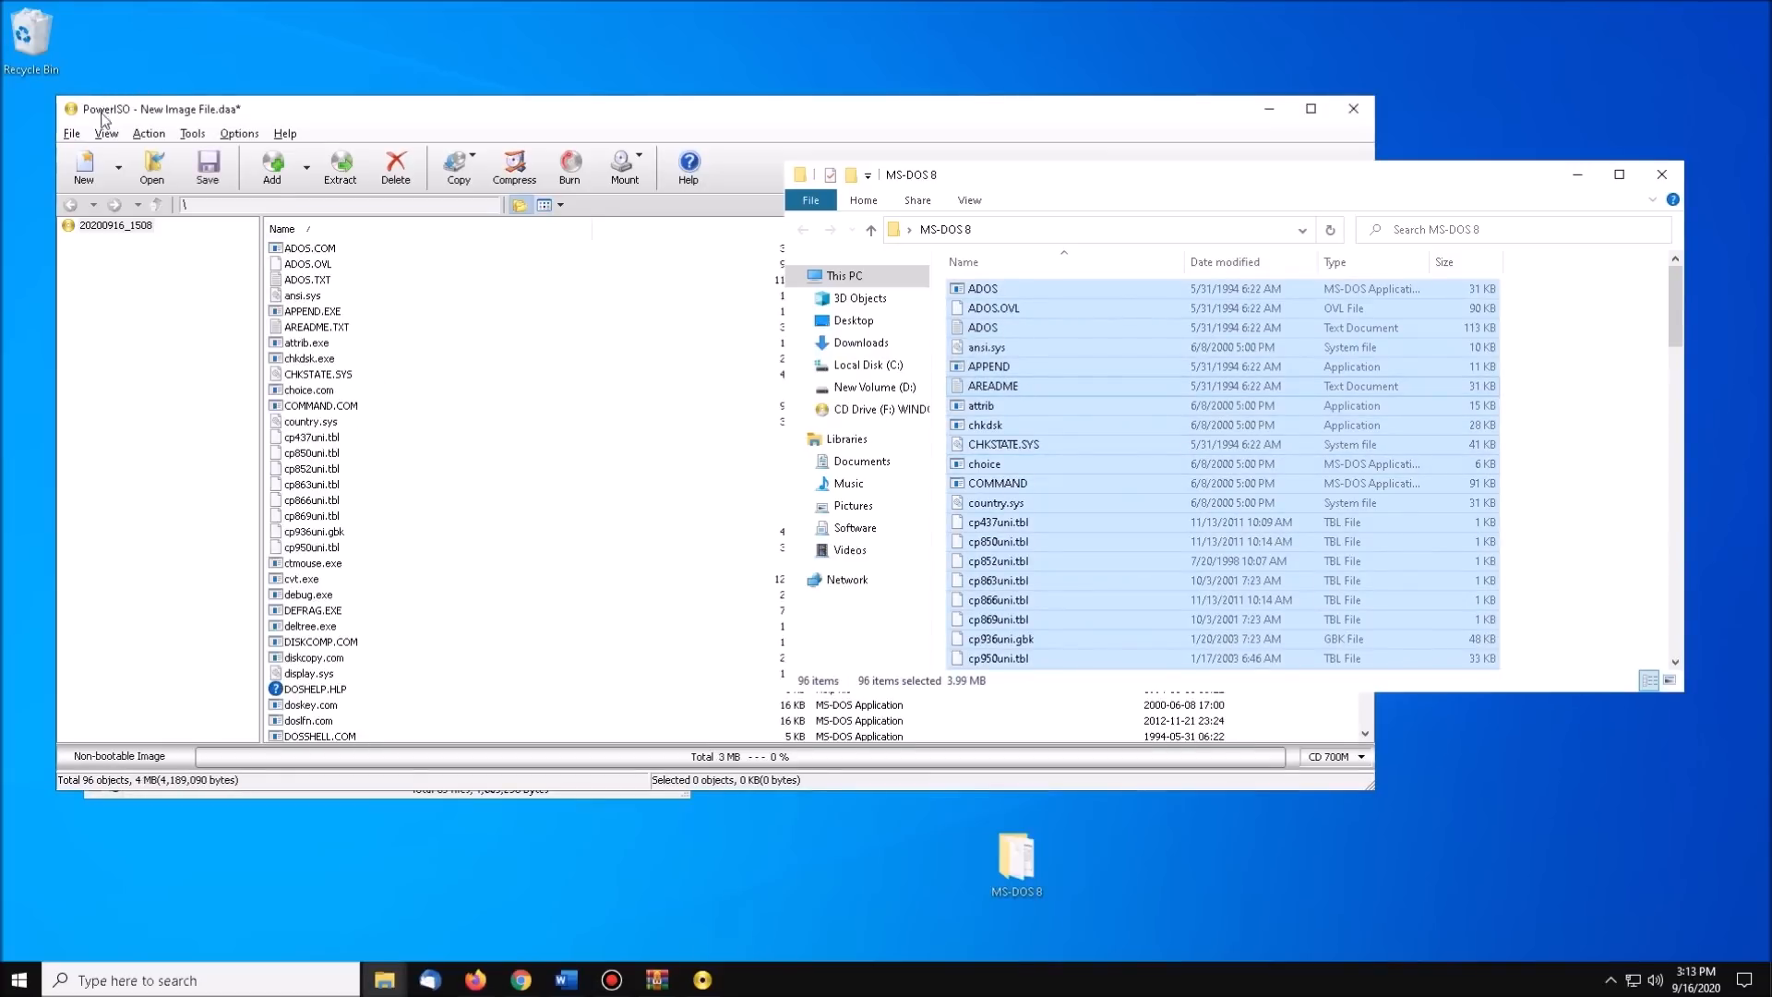
- Save the new image file in the Win9x folder under the name MS-DOS8
left_click(72, 134)
mouse_move(107, 133)
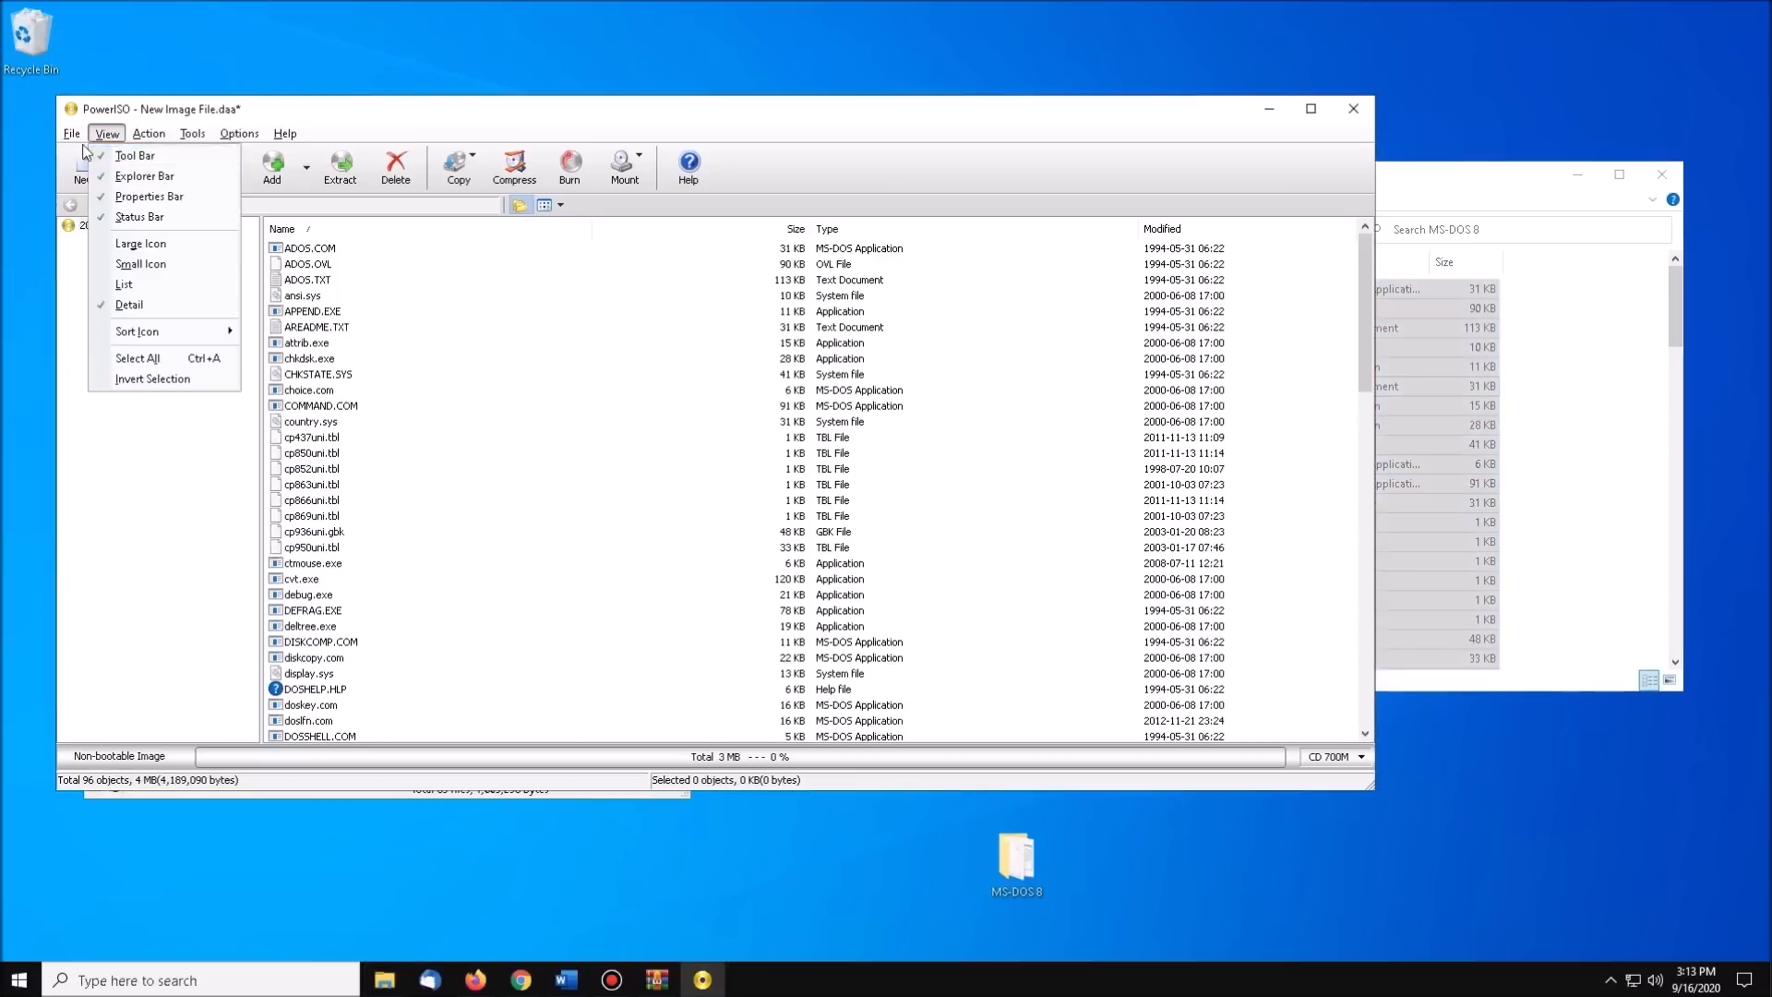
left_click(102, 262)
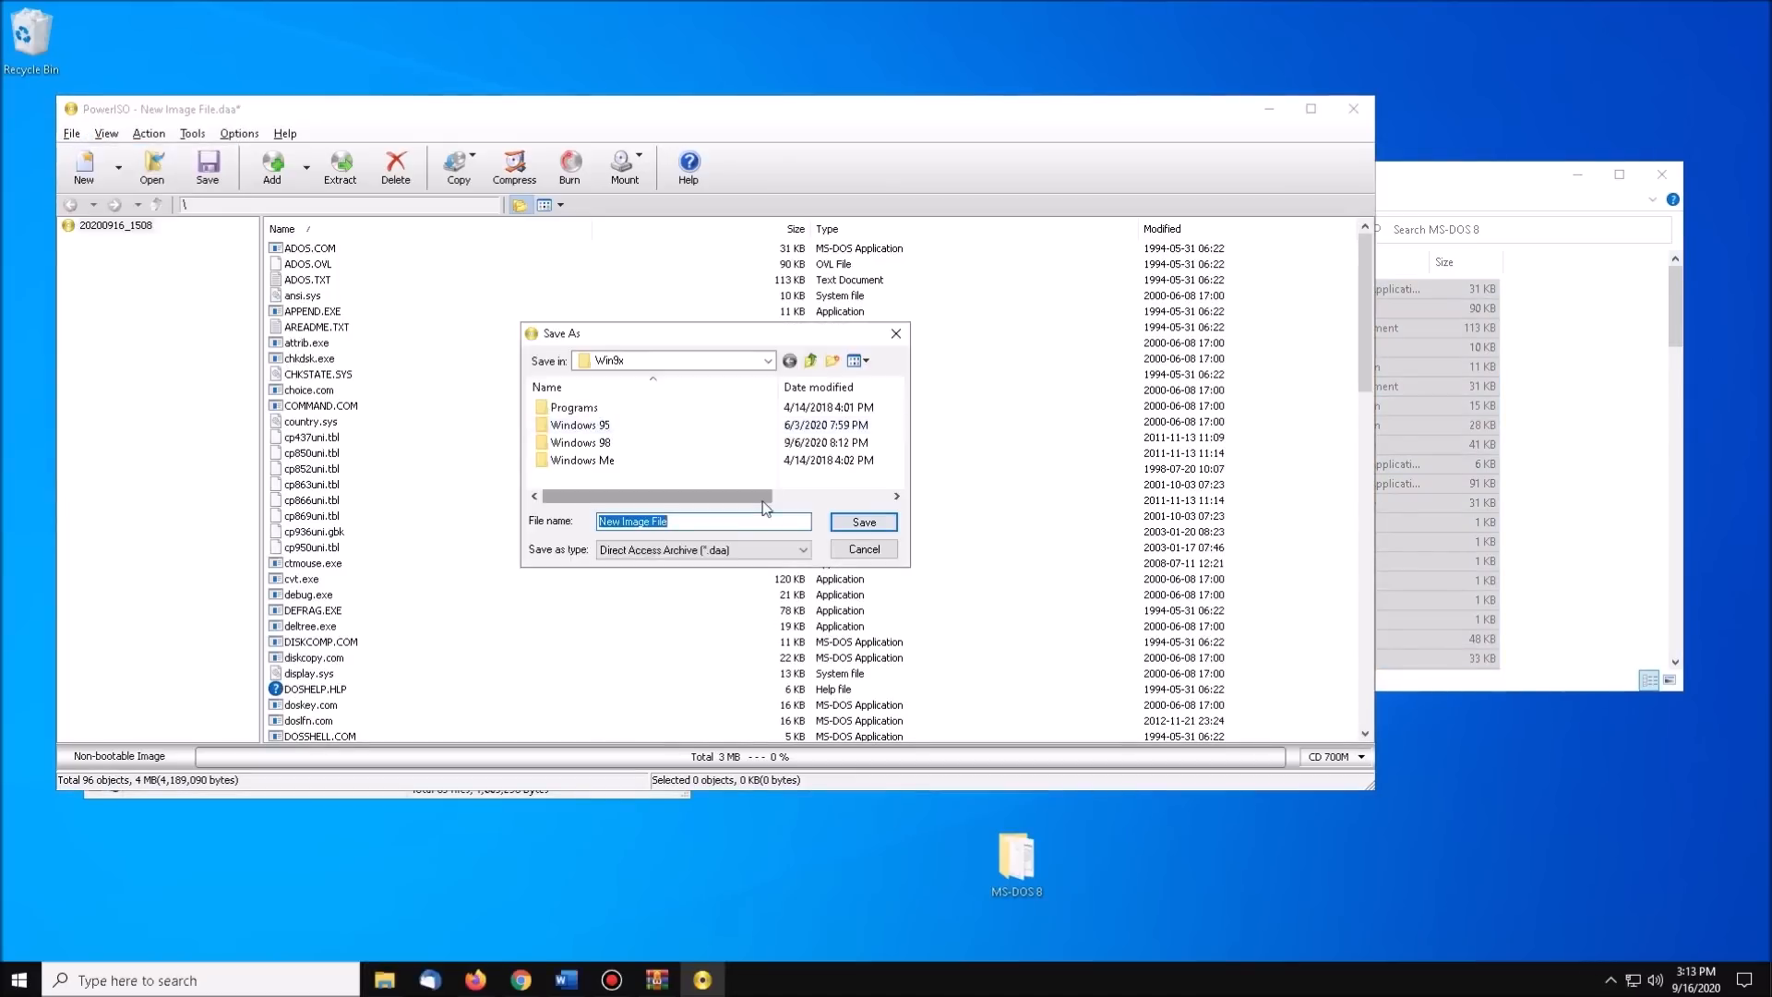
type("MS-DOS8")
left_click(873, 524)
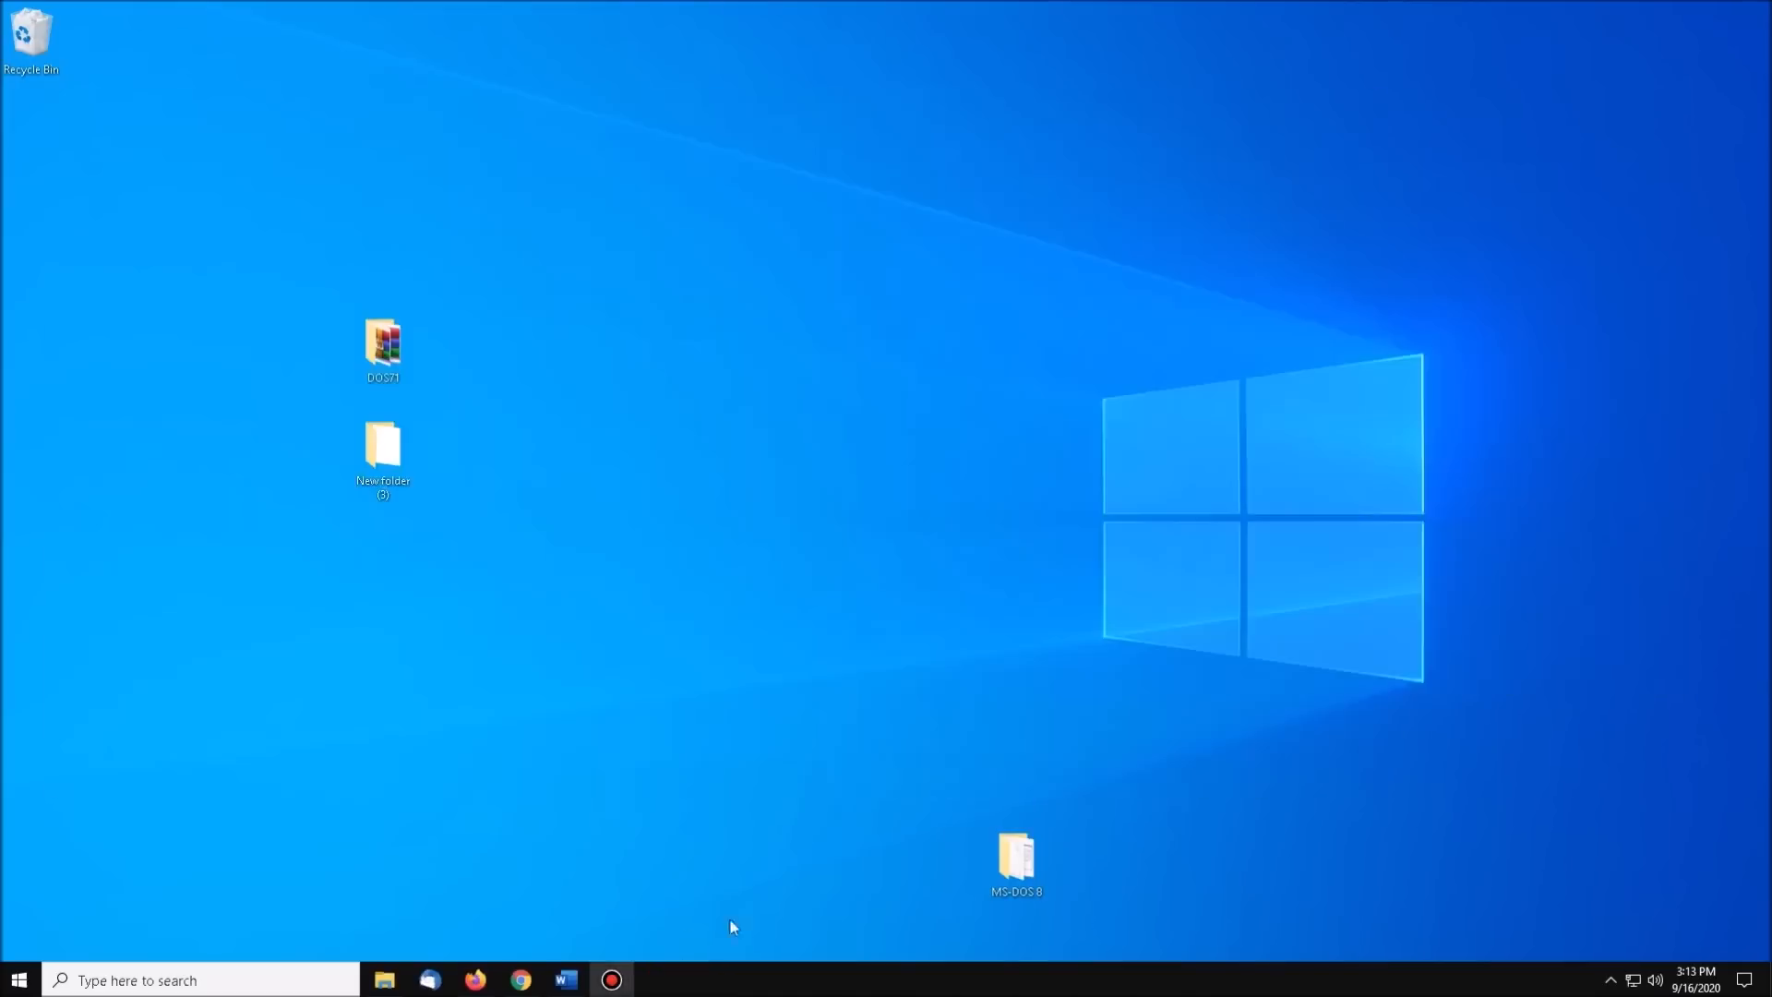
- Switch to Chrome and open allbootdisks.com in a new tab
left_click(522, 979)
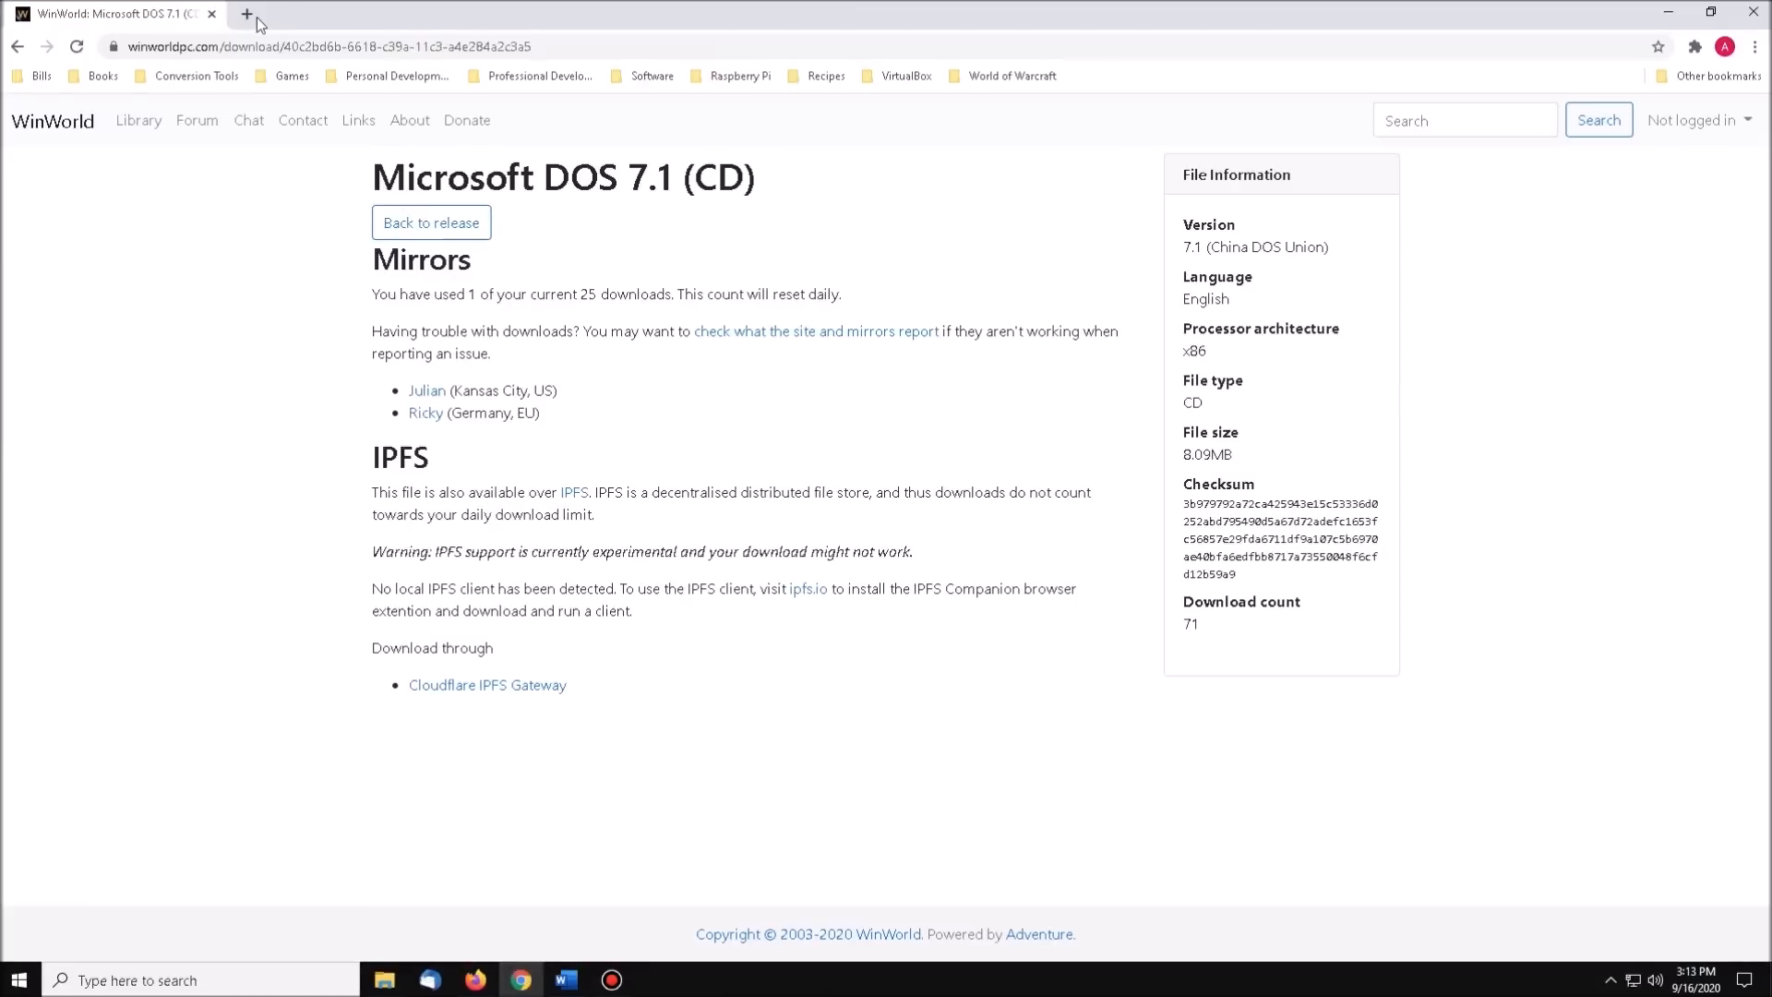
left_click(255, 17)
left_click(243, 48)
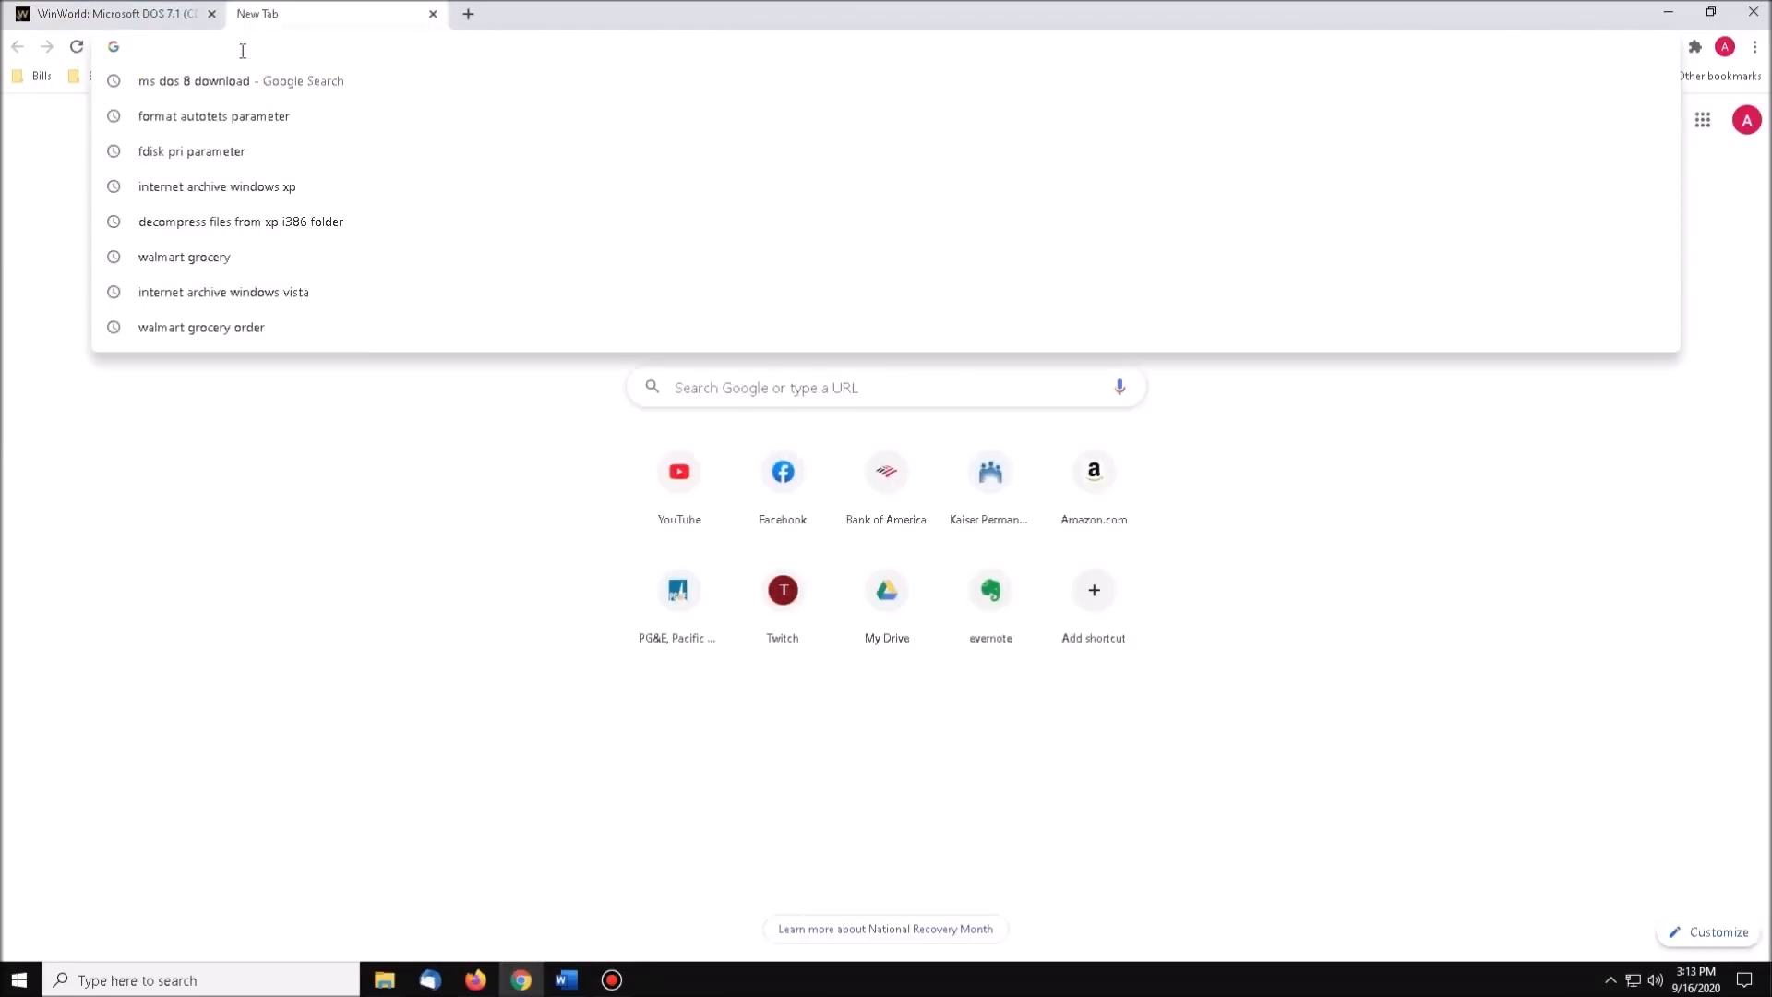
type("allbootdisks")
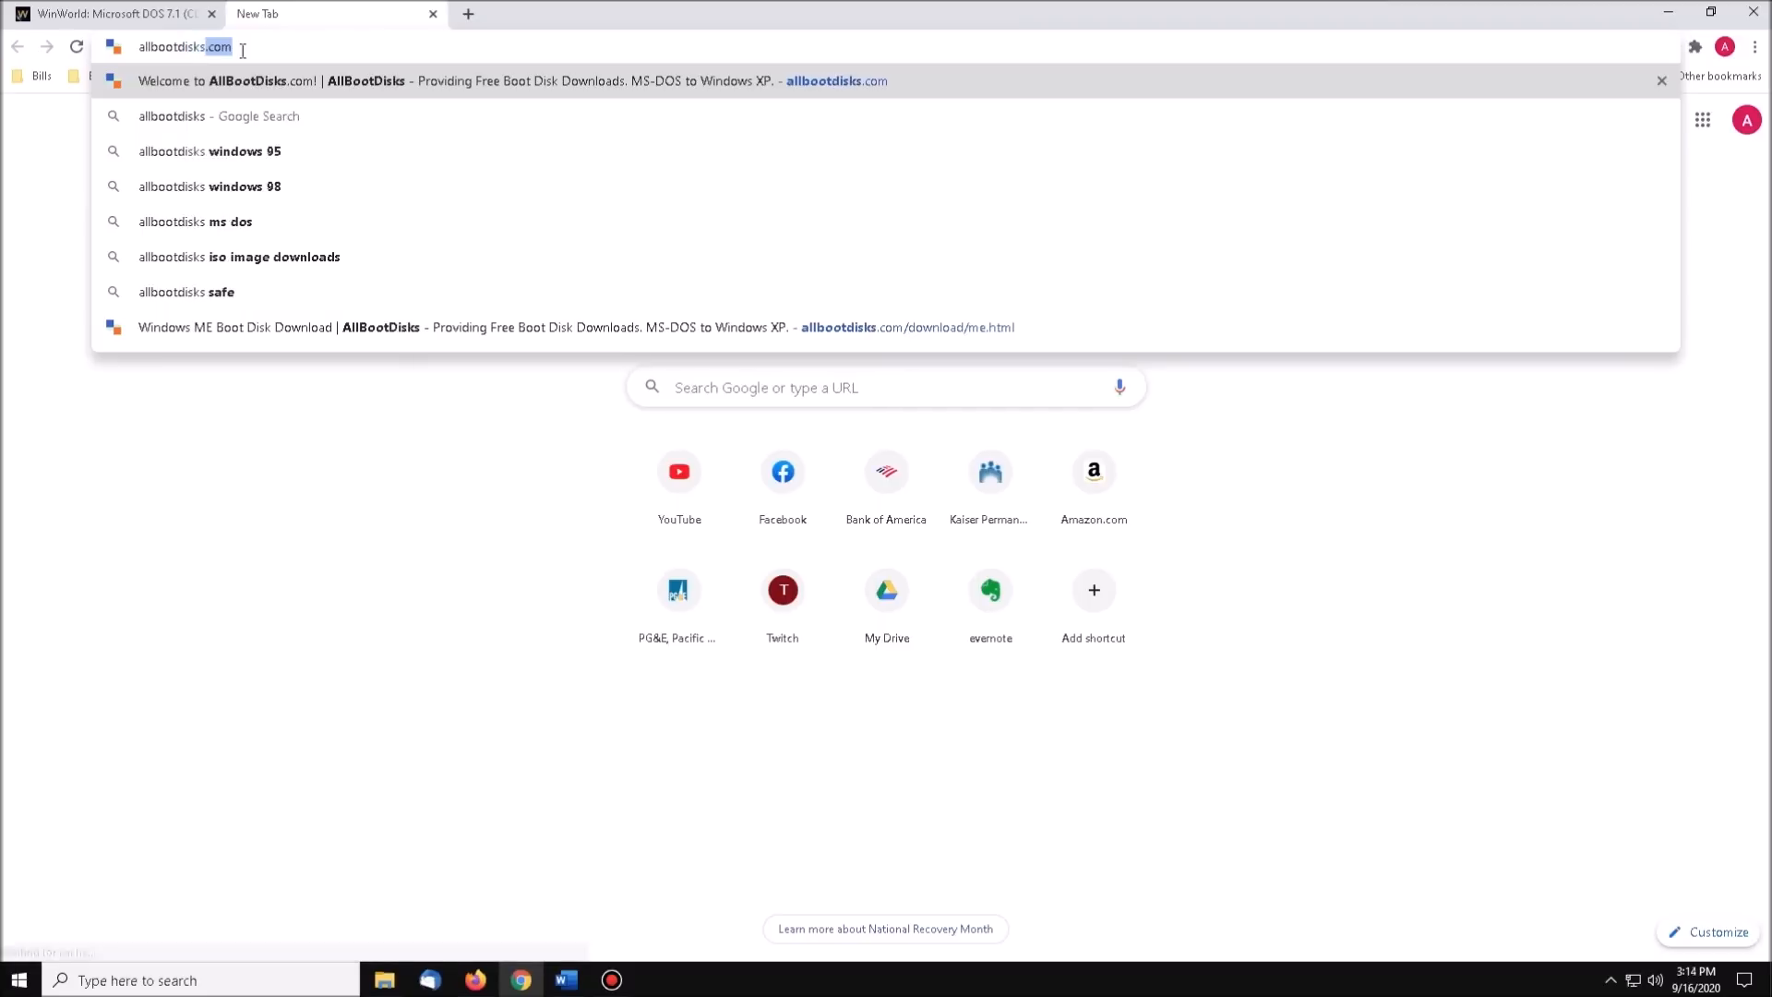
type(".com")
key("Return")
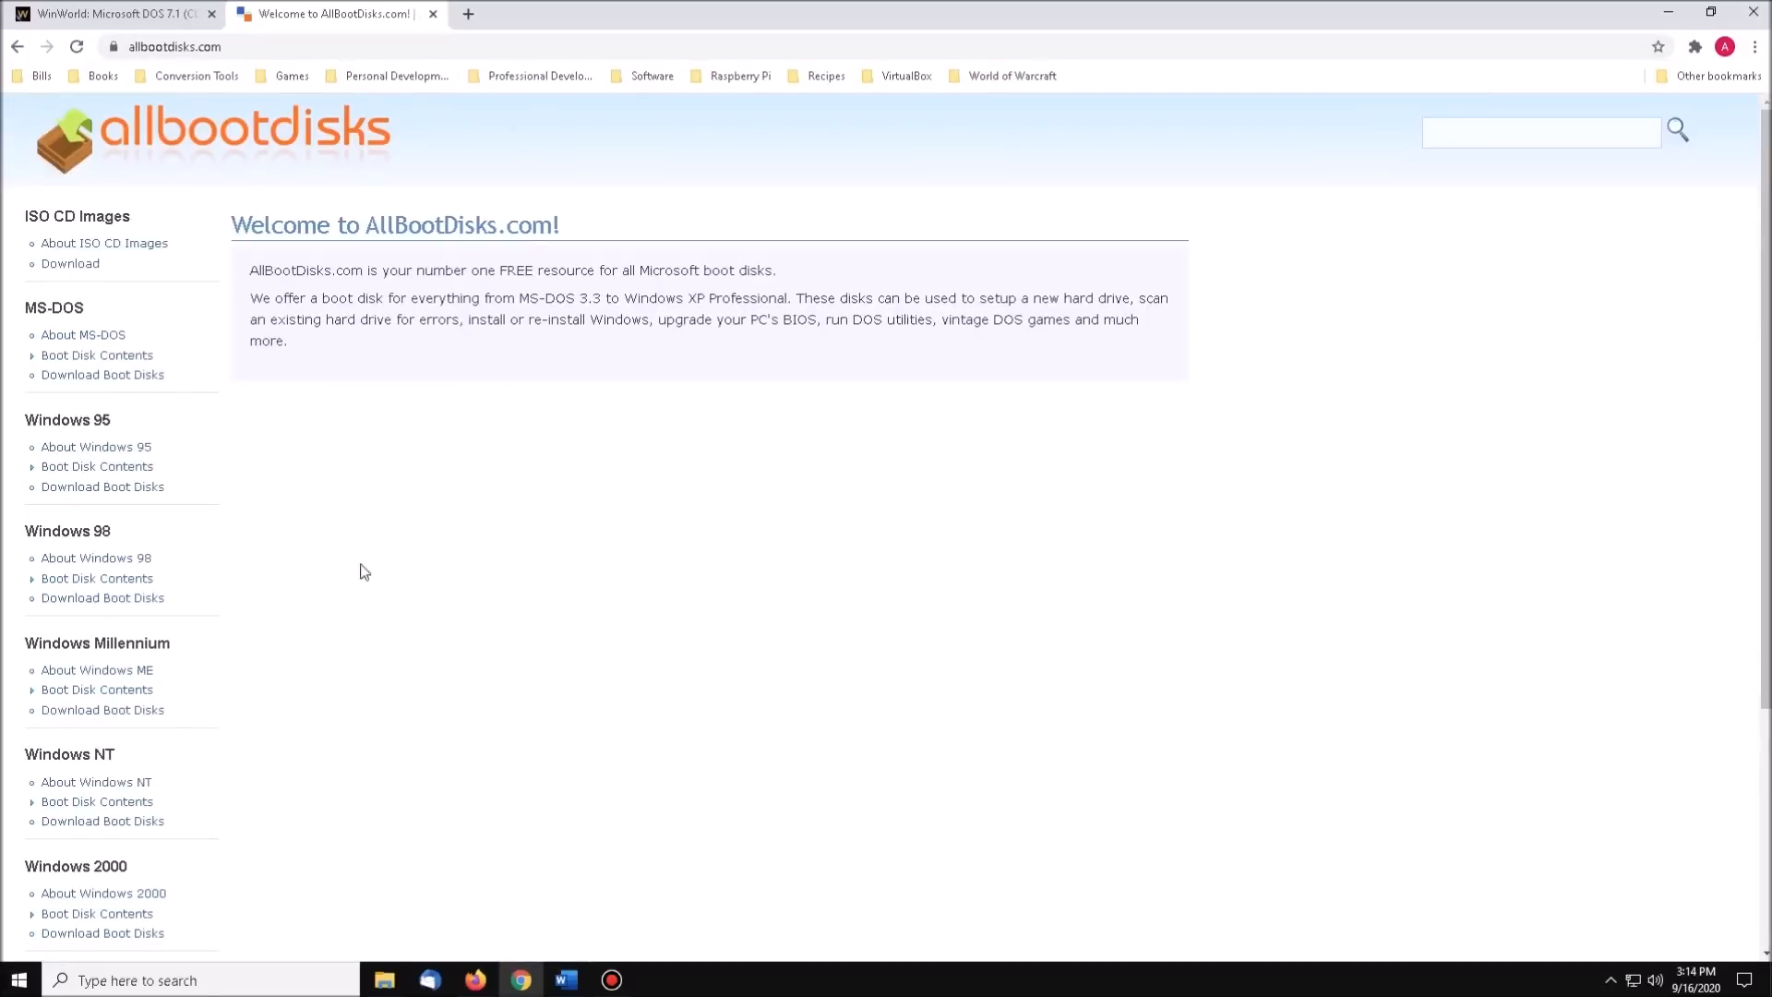
- Download the WindowsME.img diskette image from the Windows Millennium boot disk downloads
left_click(102, 712)
left_click(262, 429)
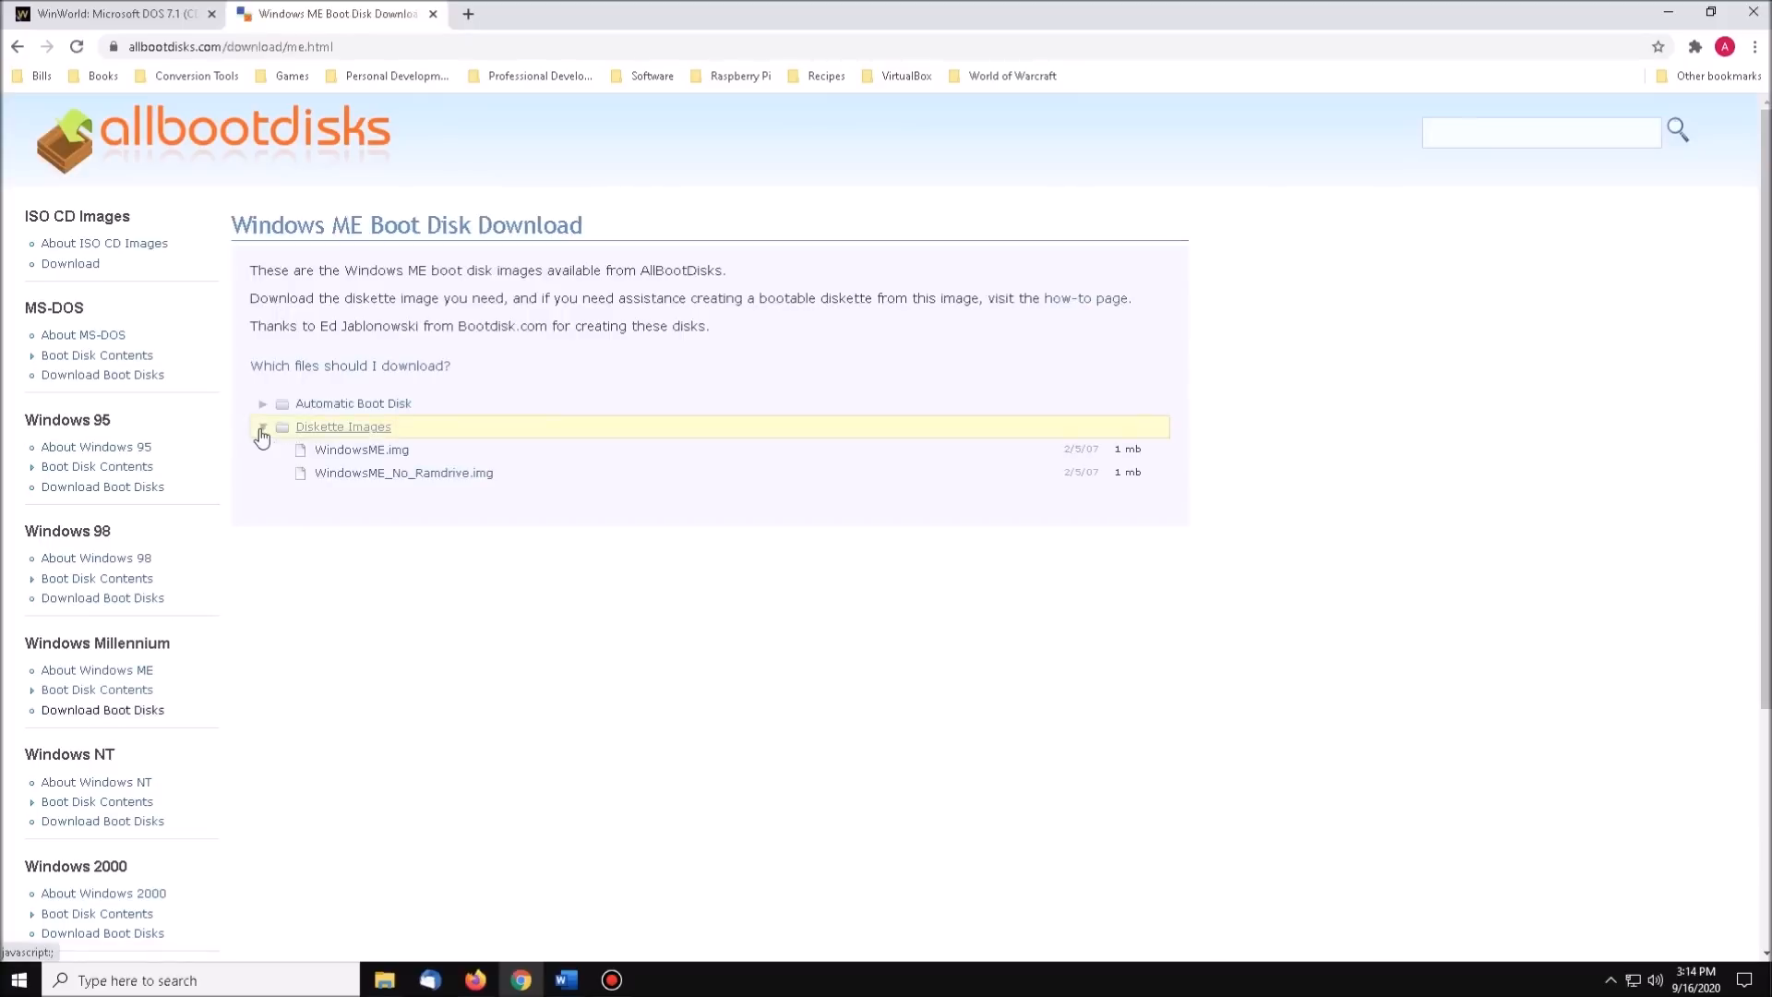
left_click(358, 450)
left_click(335, 941)
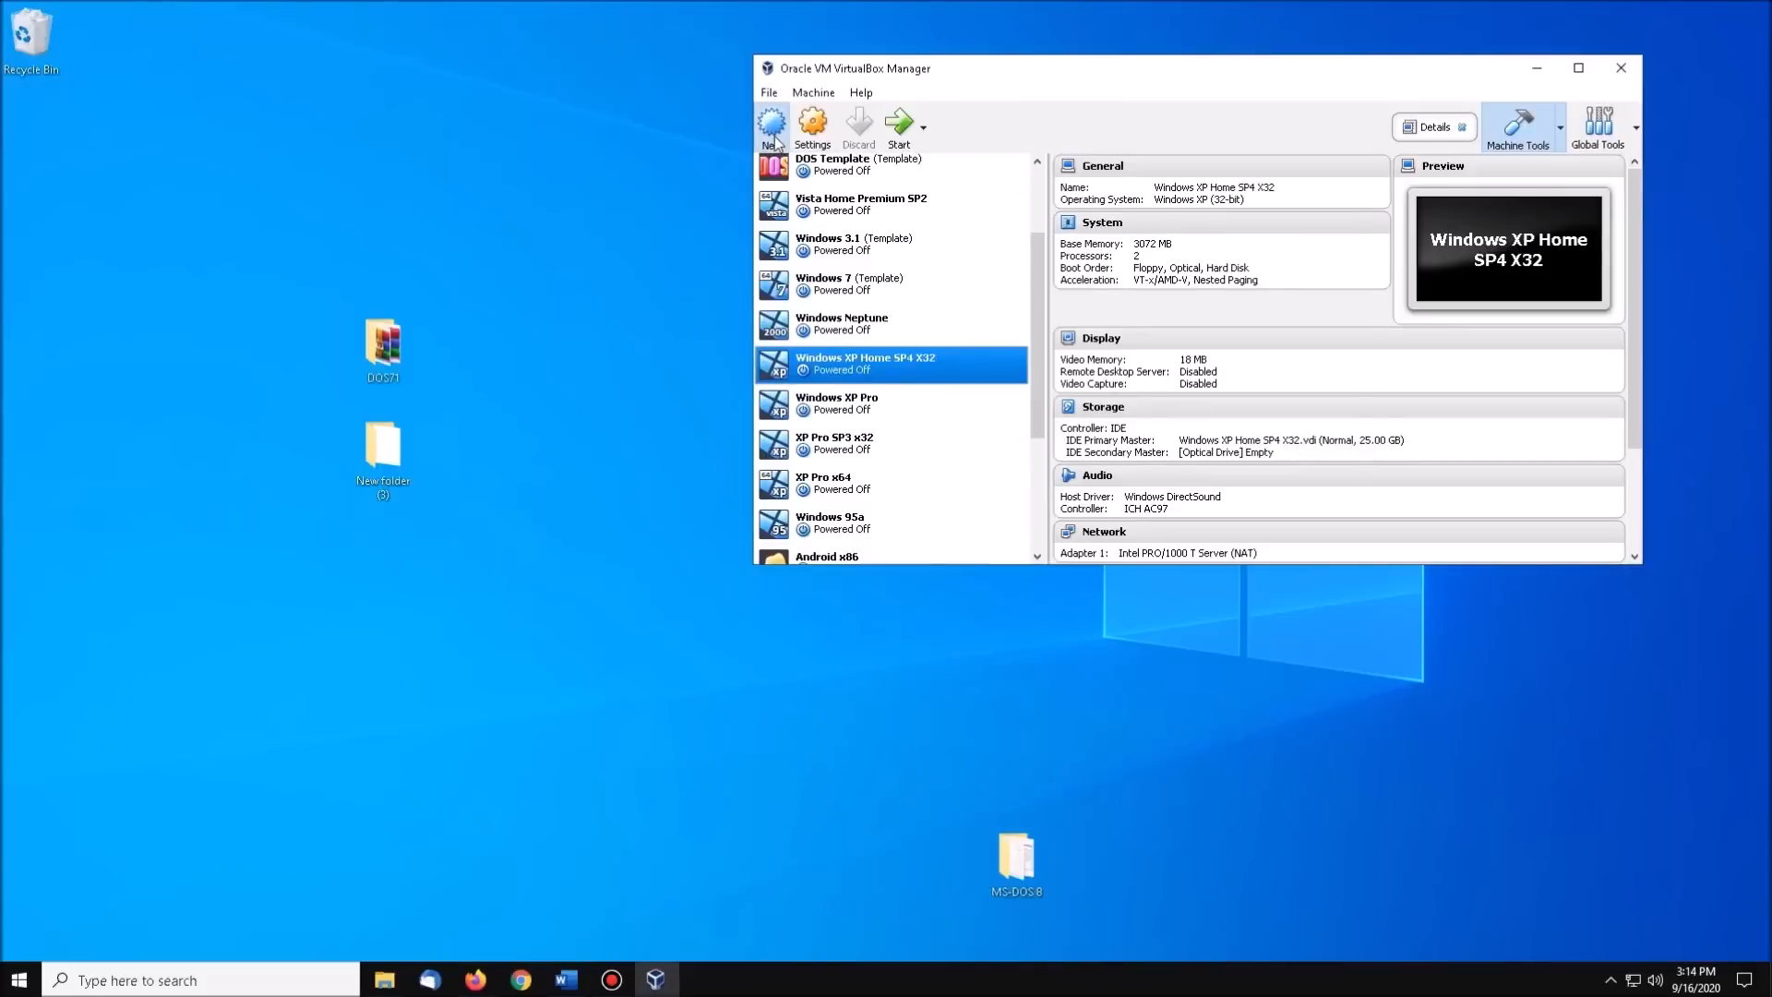
- Start creating a VirtualBox virtual machine named "MS-DOS 8" with 8 MB of memory
left_click(772, 129)
type("MS-DOS 8")
key("Return")
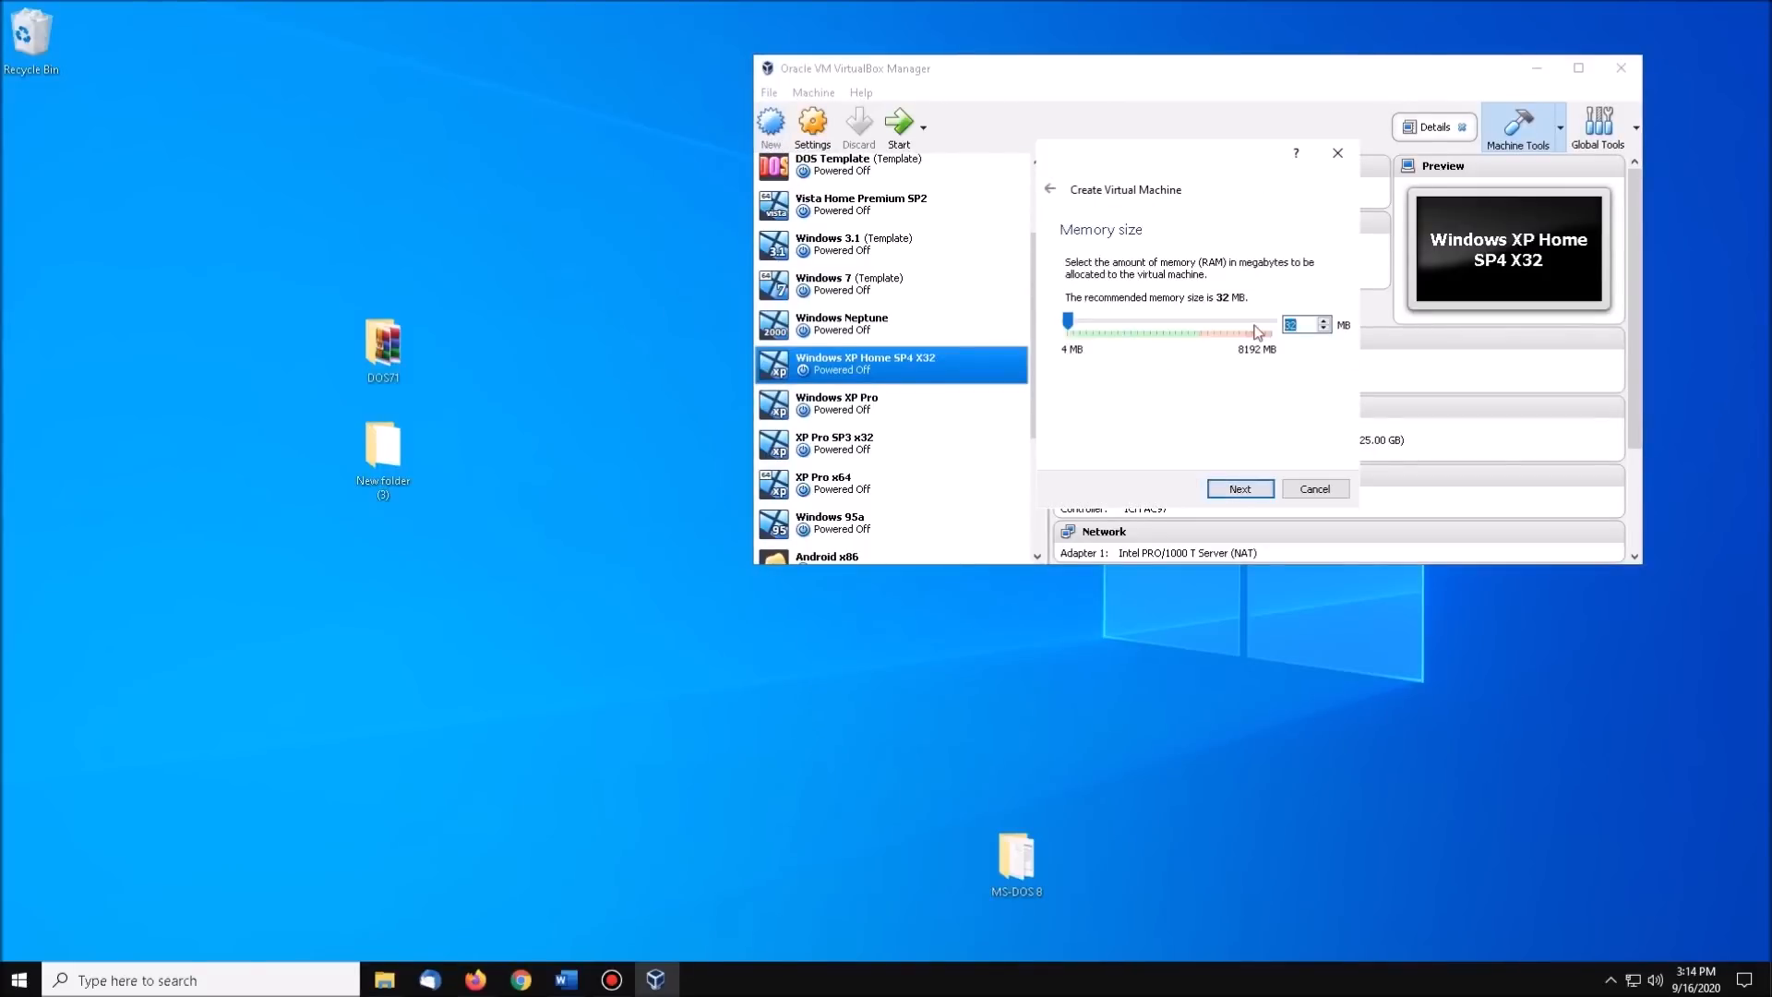
type("8")
left_click(1241, 486)
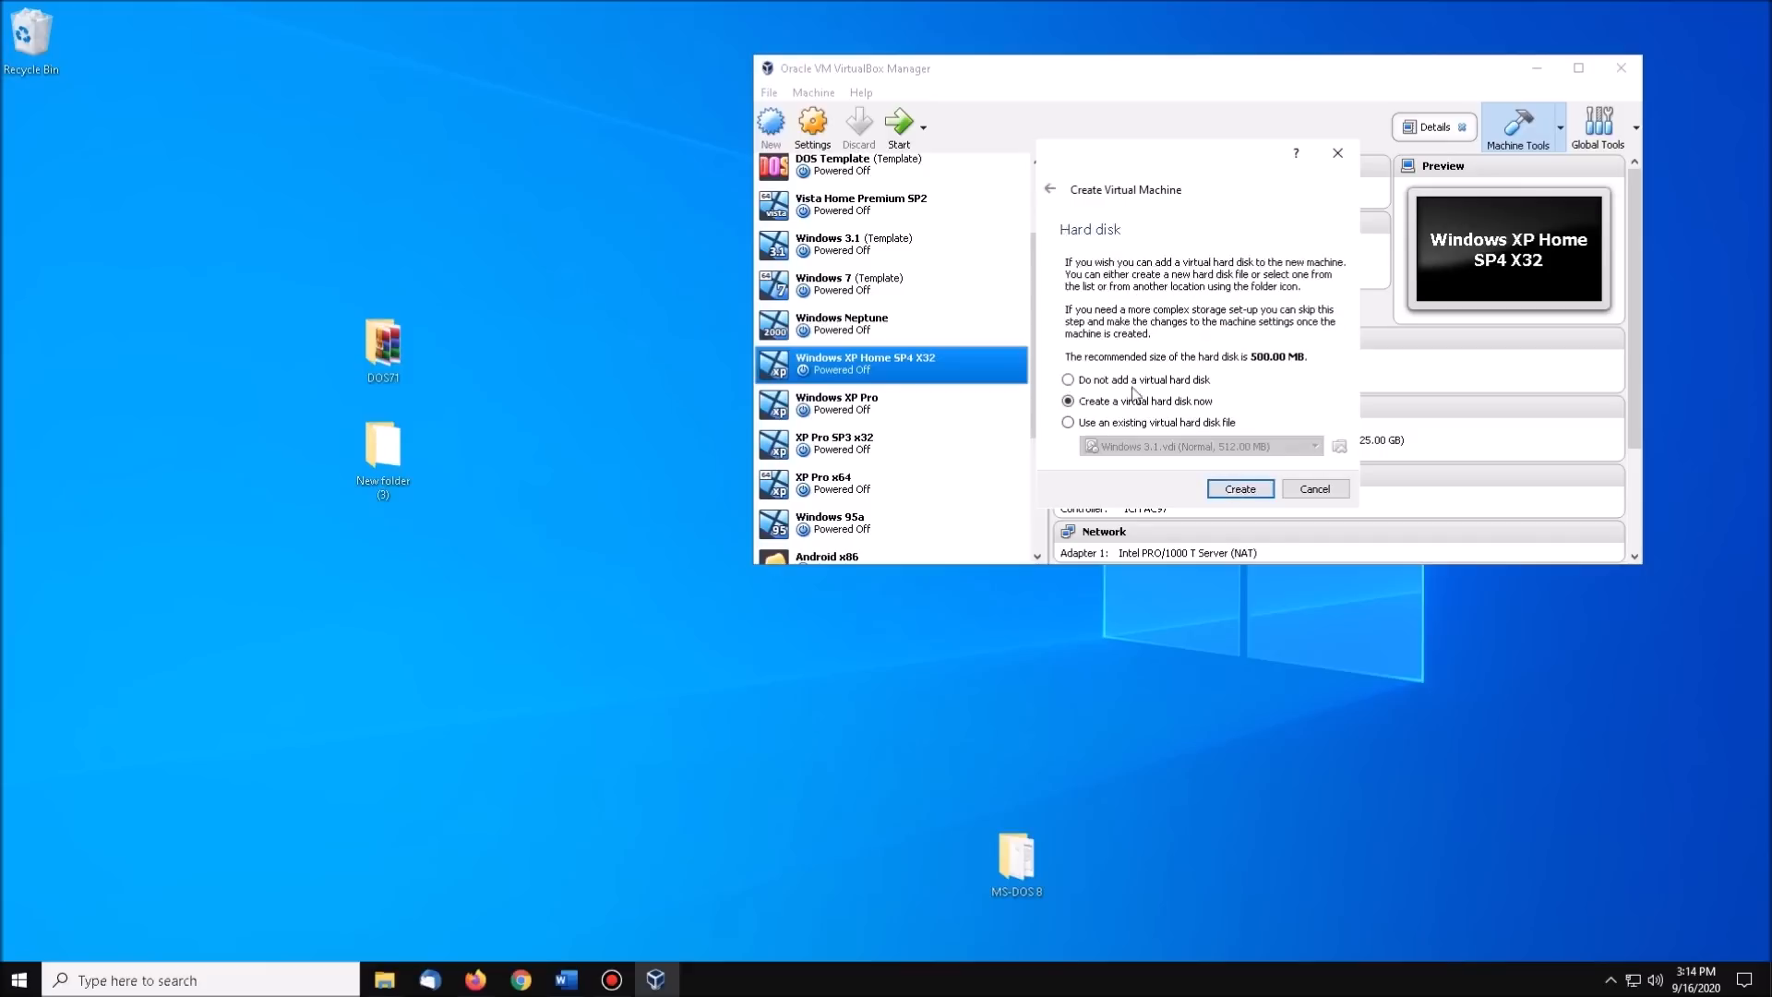
- Create a dynamically allocated 500 MB VHD hard disk for the new virtual machine
left_click(1248, 484)
left_click(1271, 514)
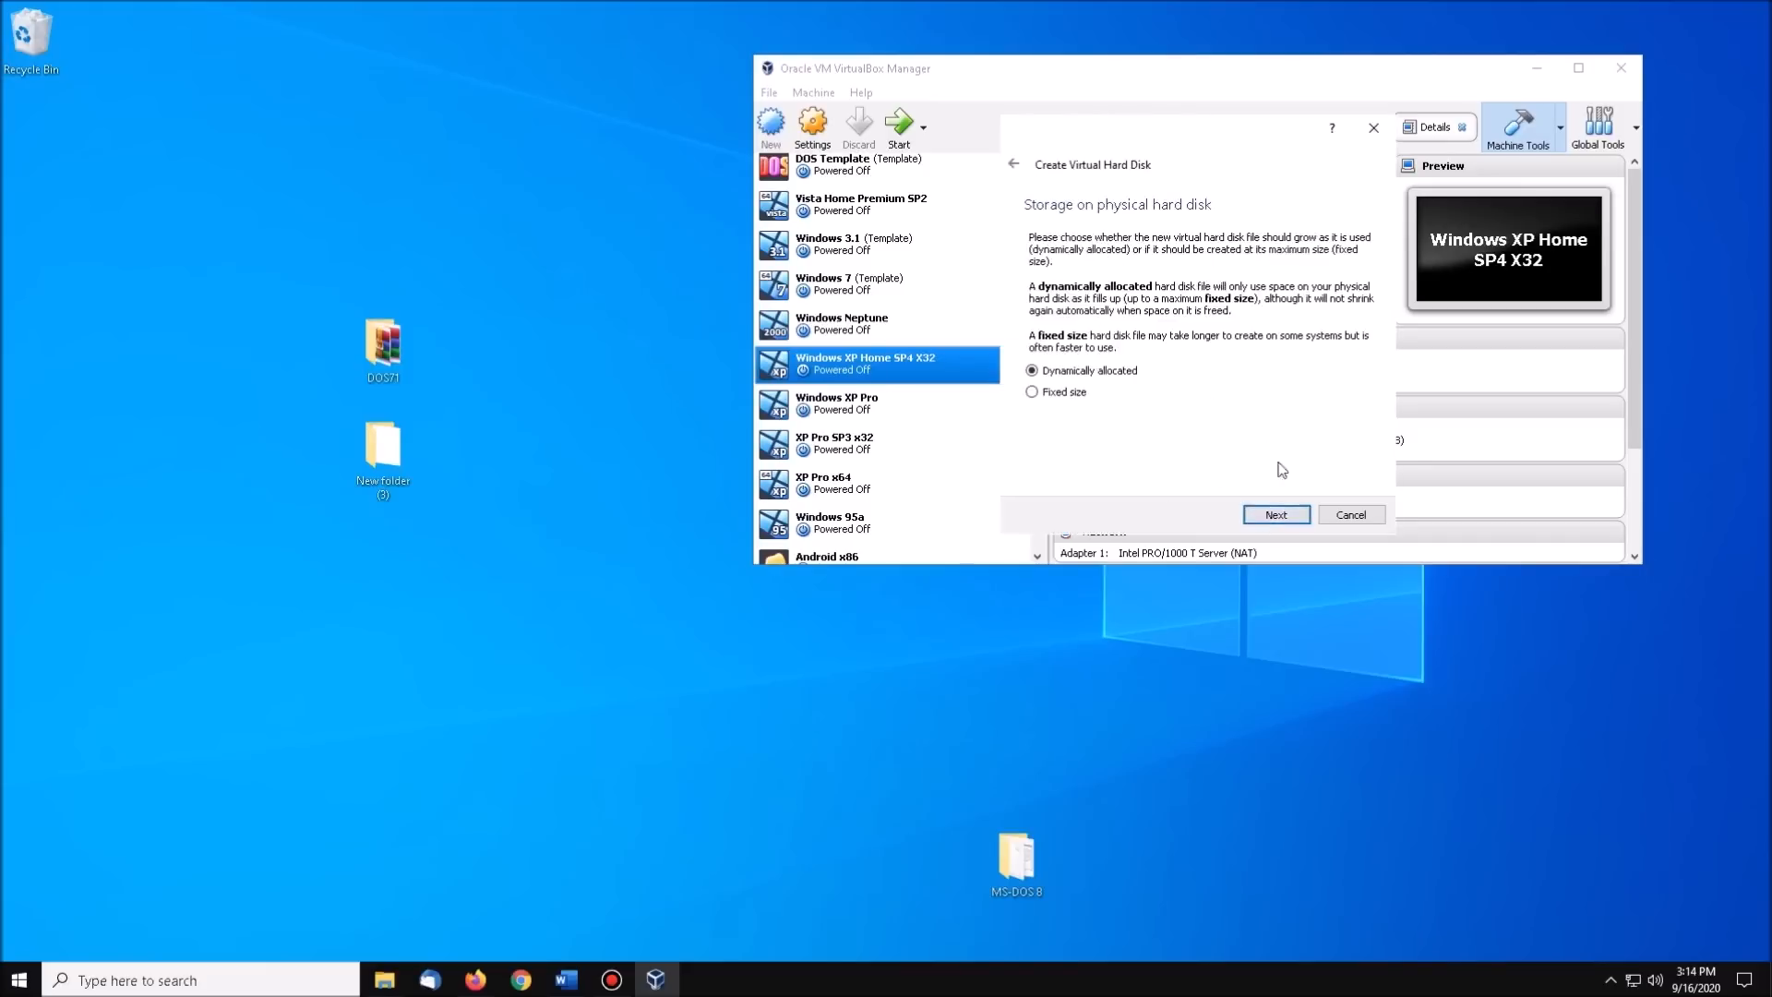
left_click(1267, 514)
left_click(1276, 514)
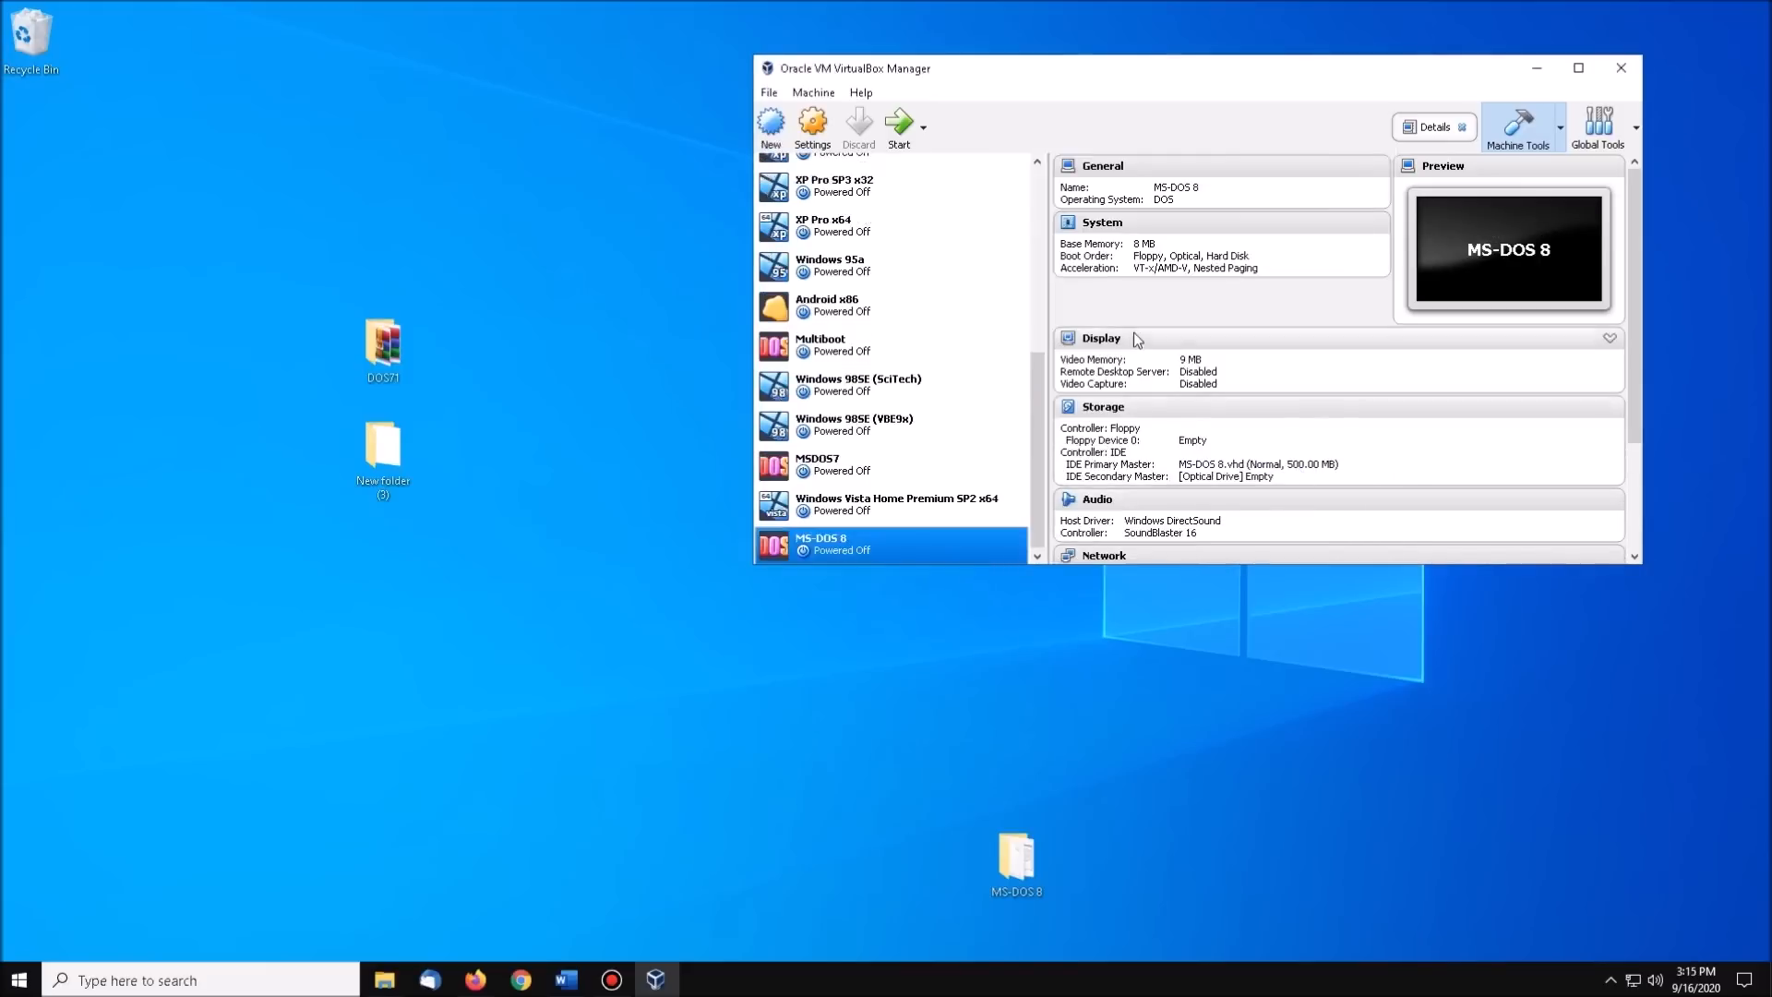
- Attach WindowsME.img to the empty floppy drive in the MS-DOS 8 machine's storage settings
right_click(856, 552)
left_click(930, 564)
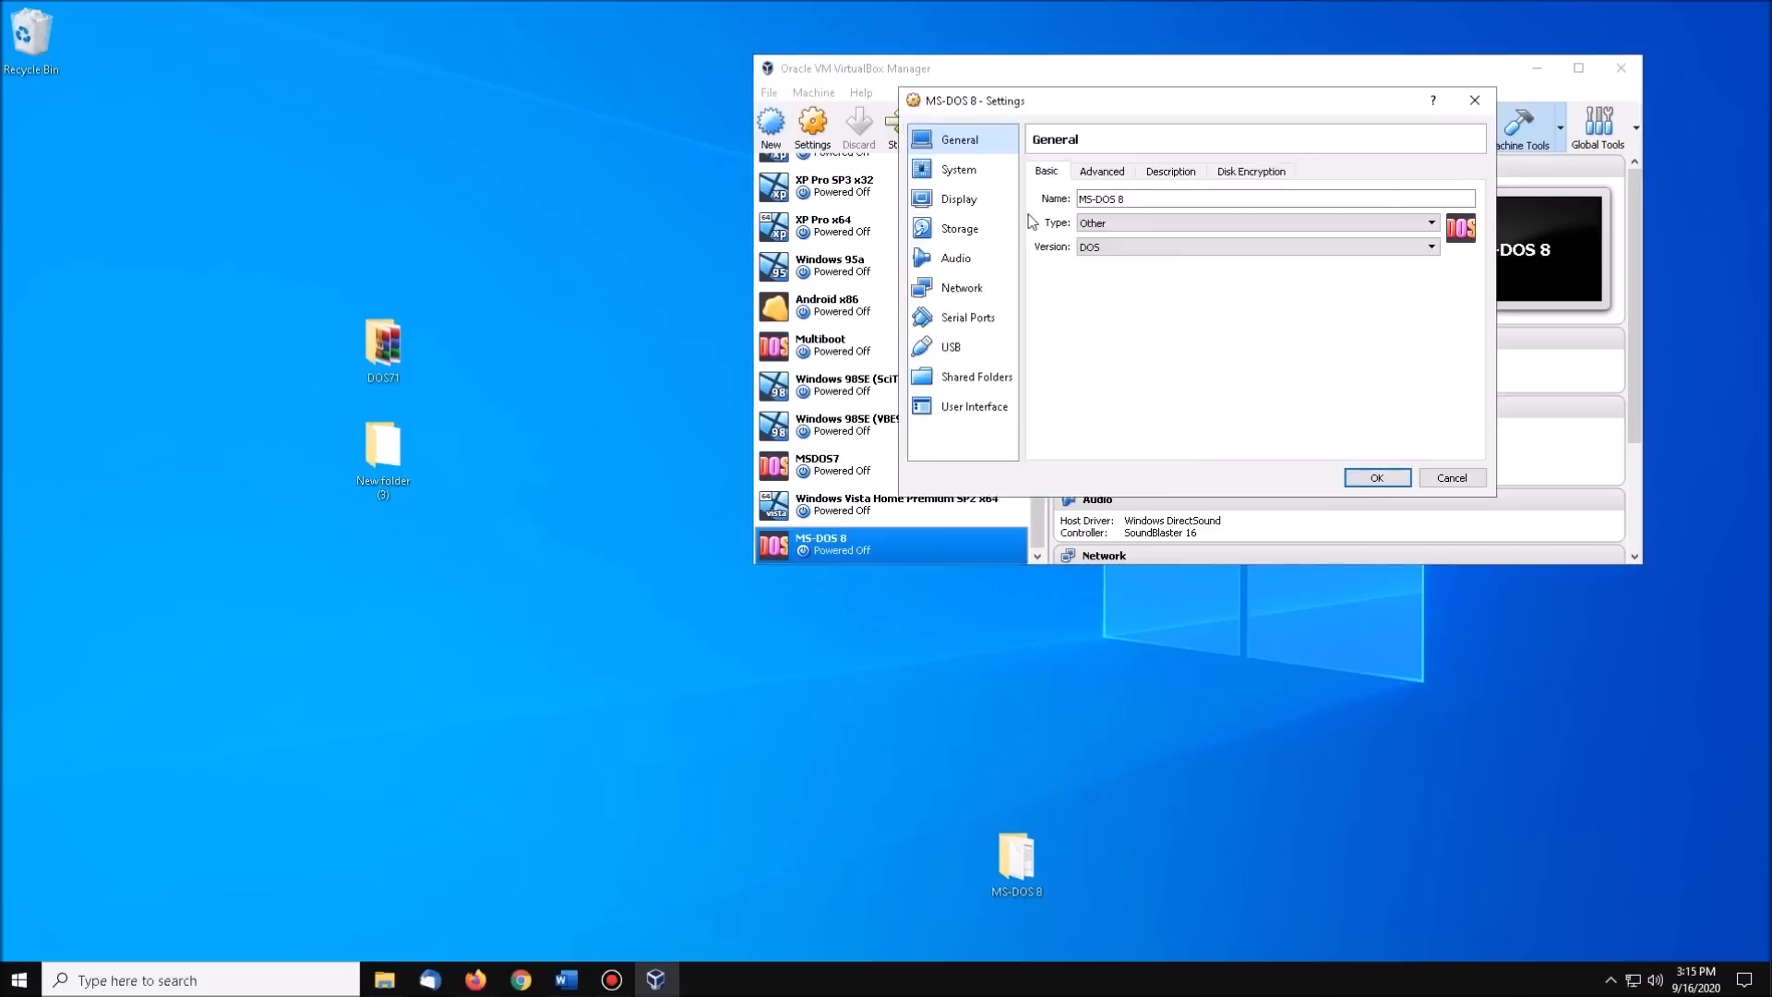
left_click(977, 231)
left_click(1089, 214)
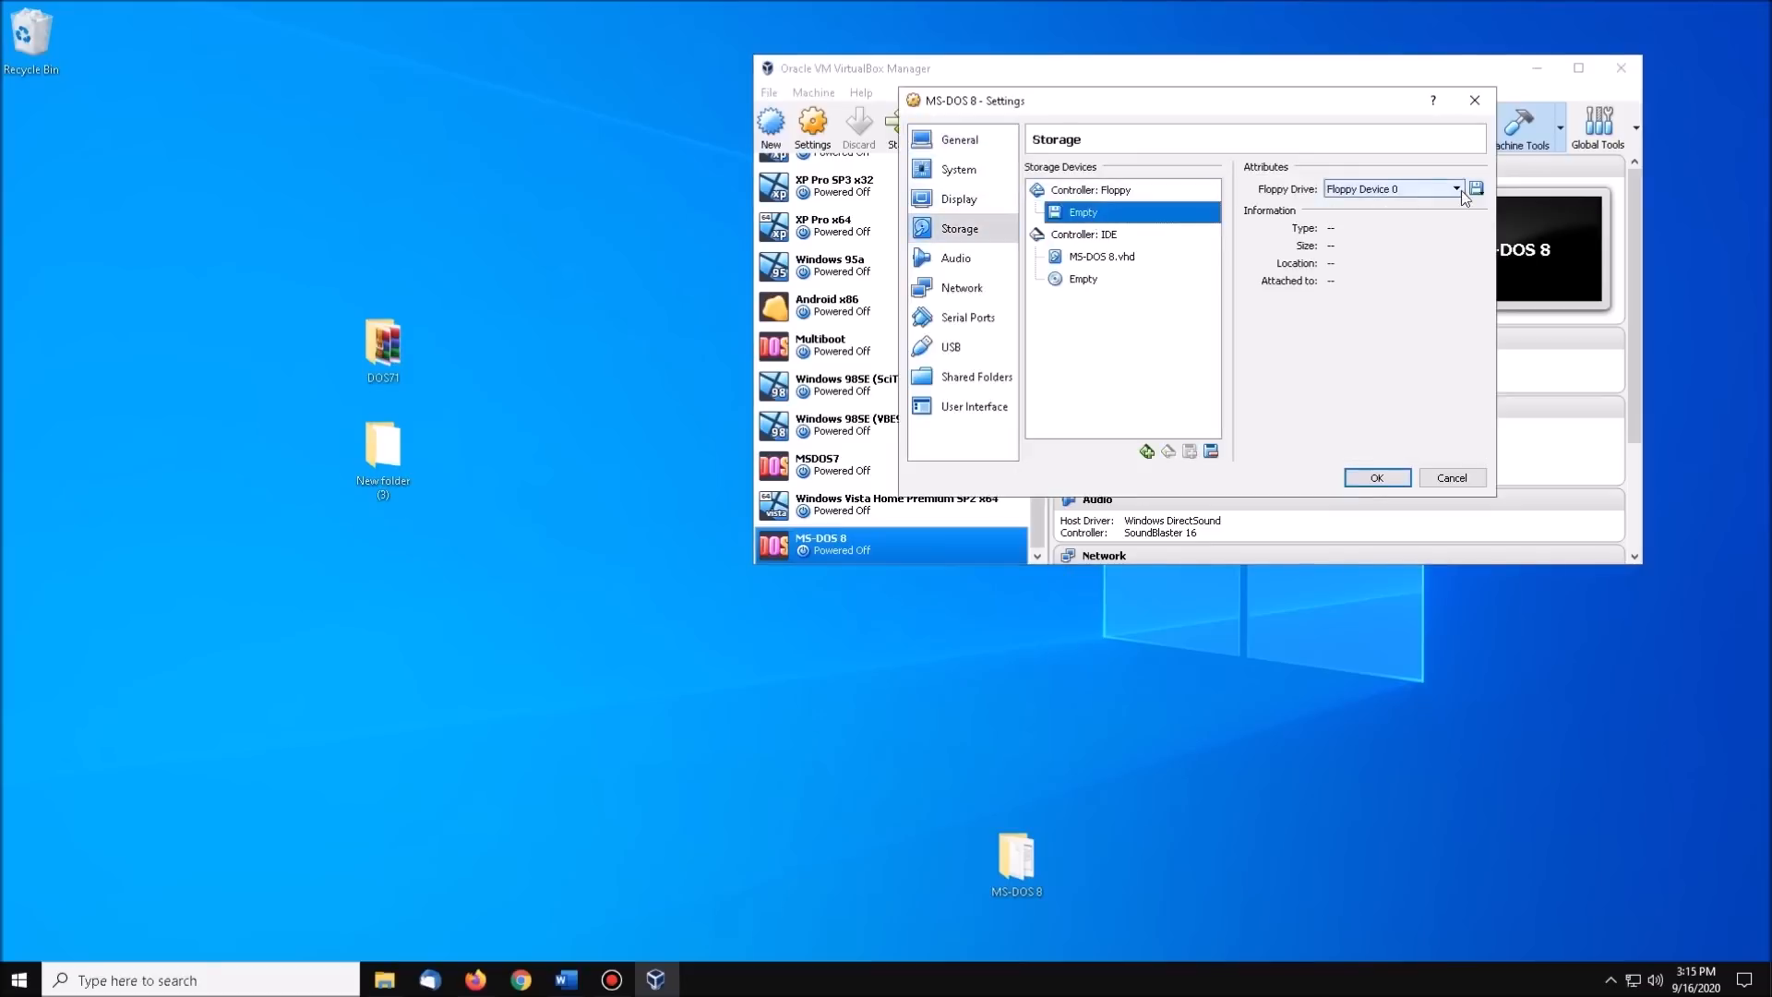
left_click(1477, 191)
left_click(1559, 203)
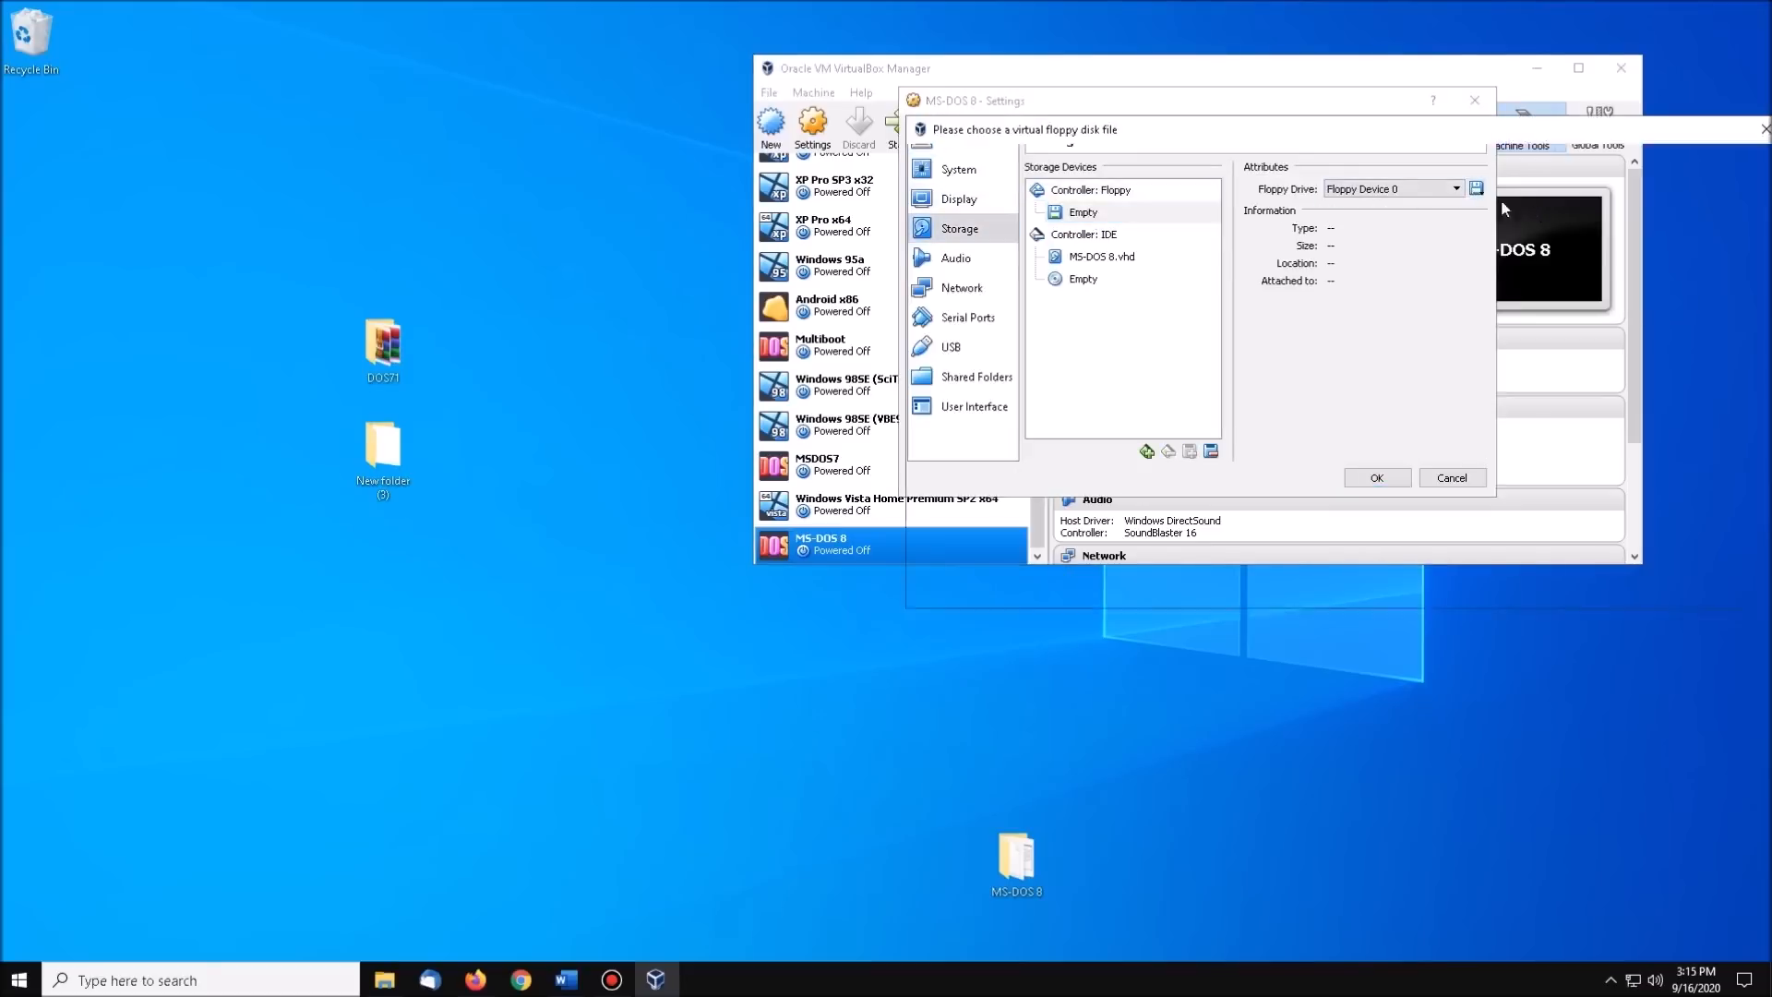
left_click(973, 304)
left_click(1608, 263)
left_click(1617, 584)
- Open the disk image chooser for the machine's empty optical drive and browse to the Operating Systems folder
left_click(1098, 279)
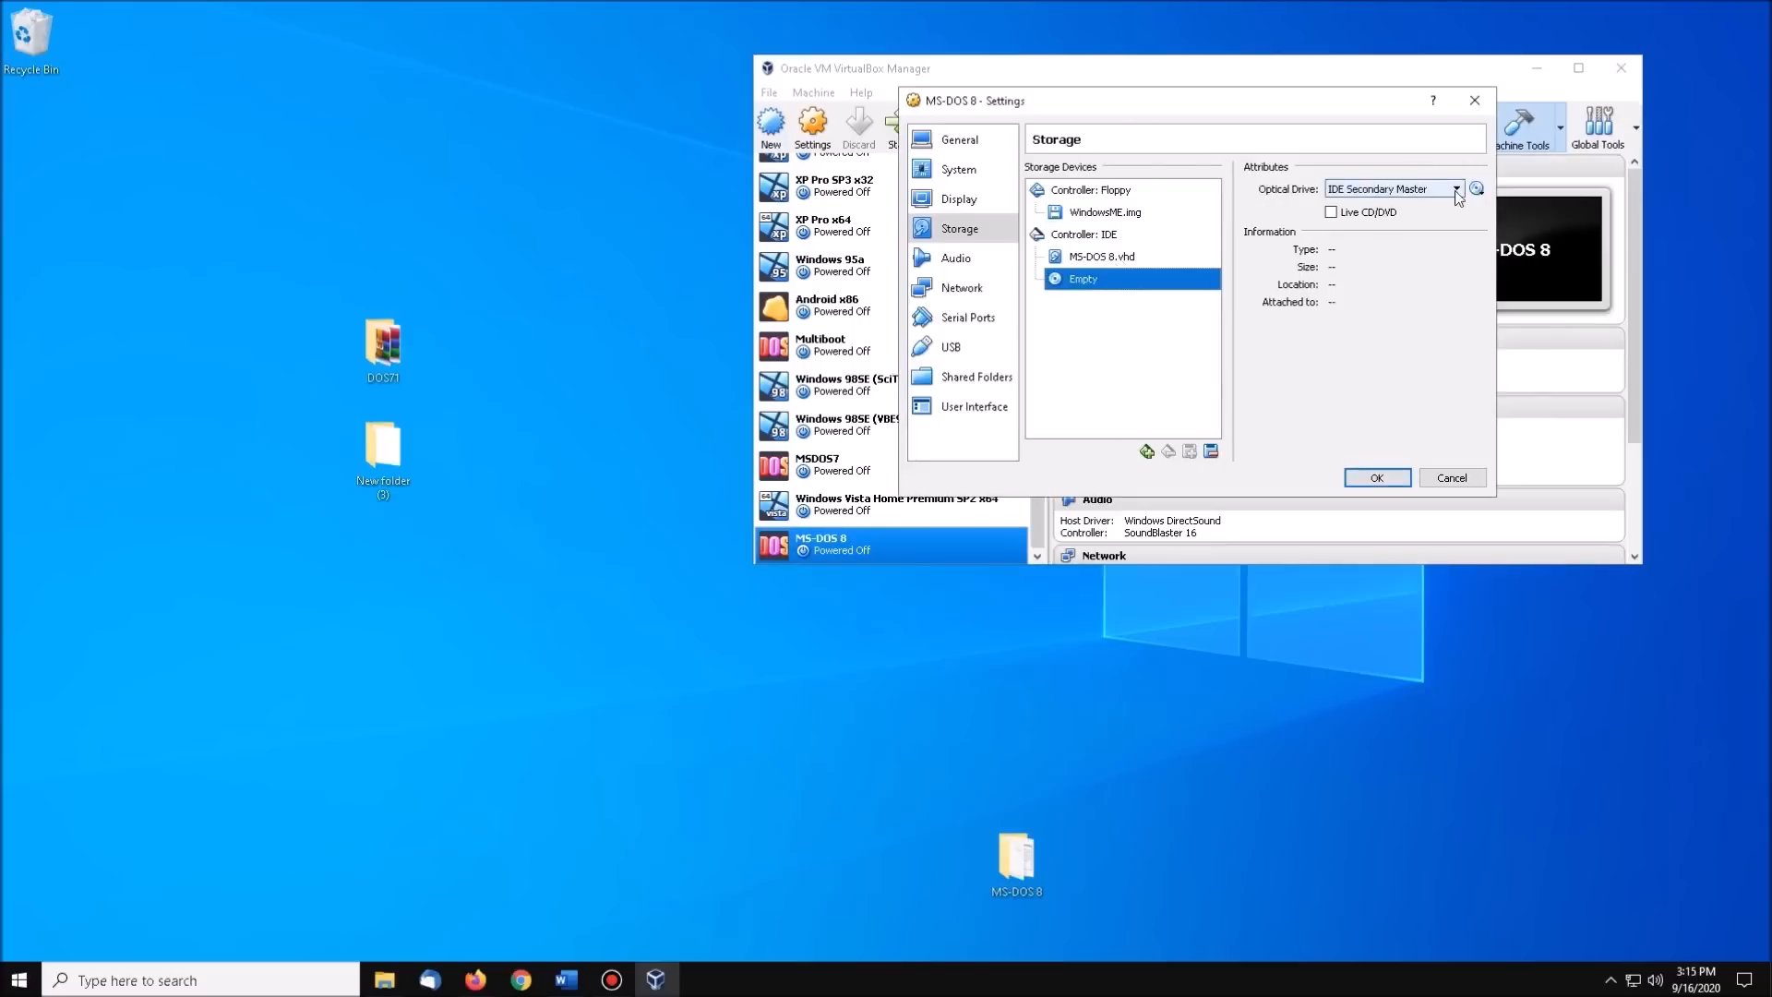
left_click(1477, 191)
left_click(1514, 212)
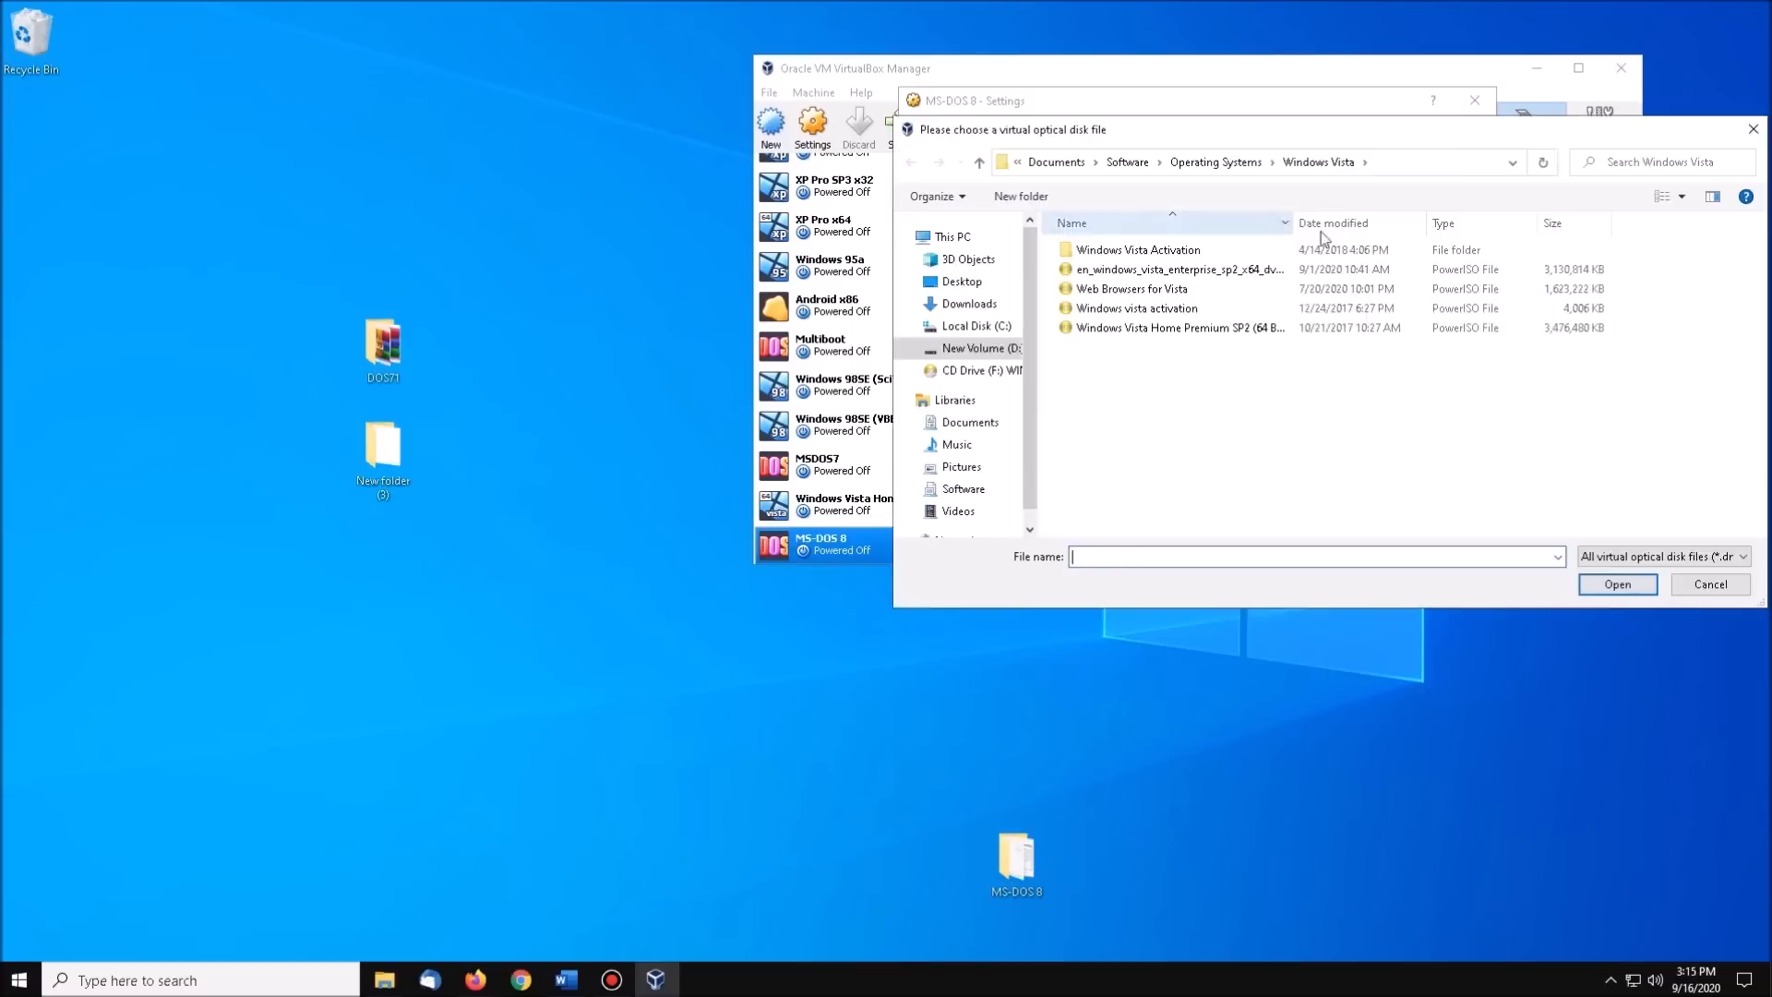
left_click(1219, 162)
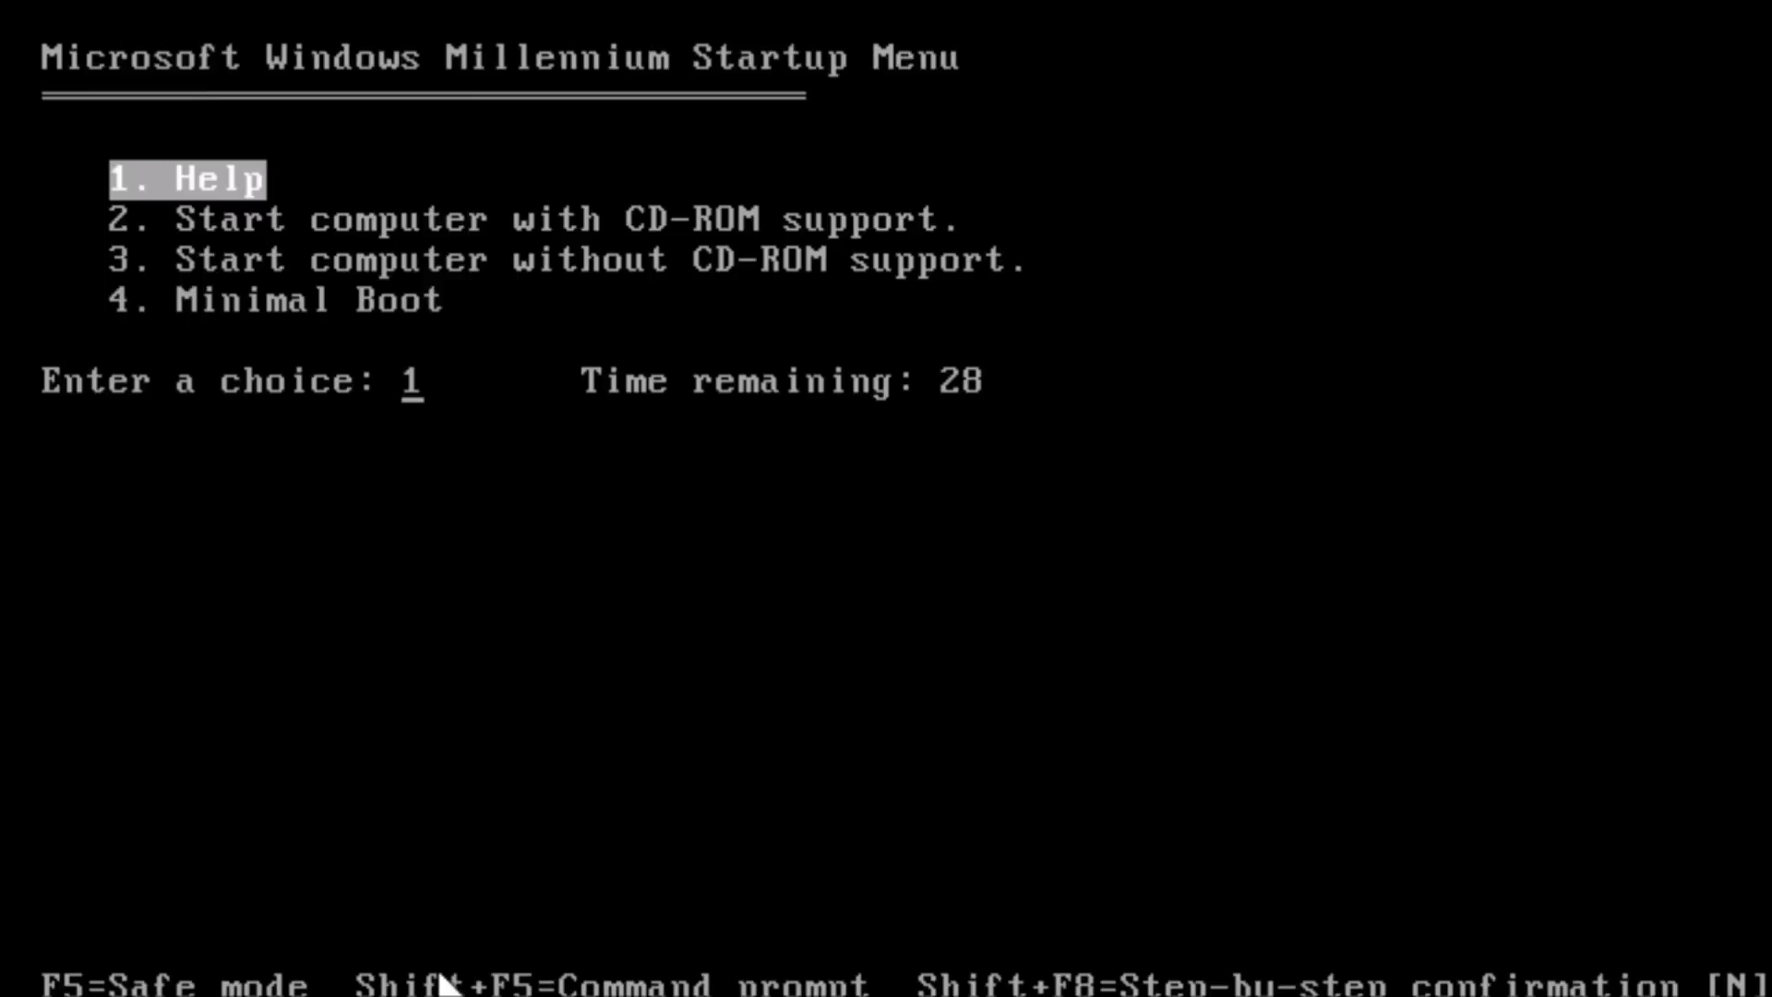
- Start the machine with CD-ROM support and create a primary partition on disk 1 by running "fdisk /pri:500 1"
key("Down")
key("Return")
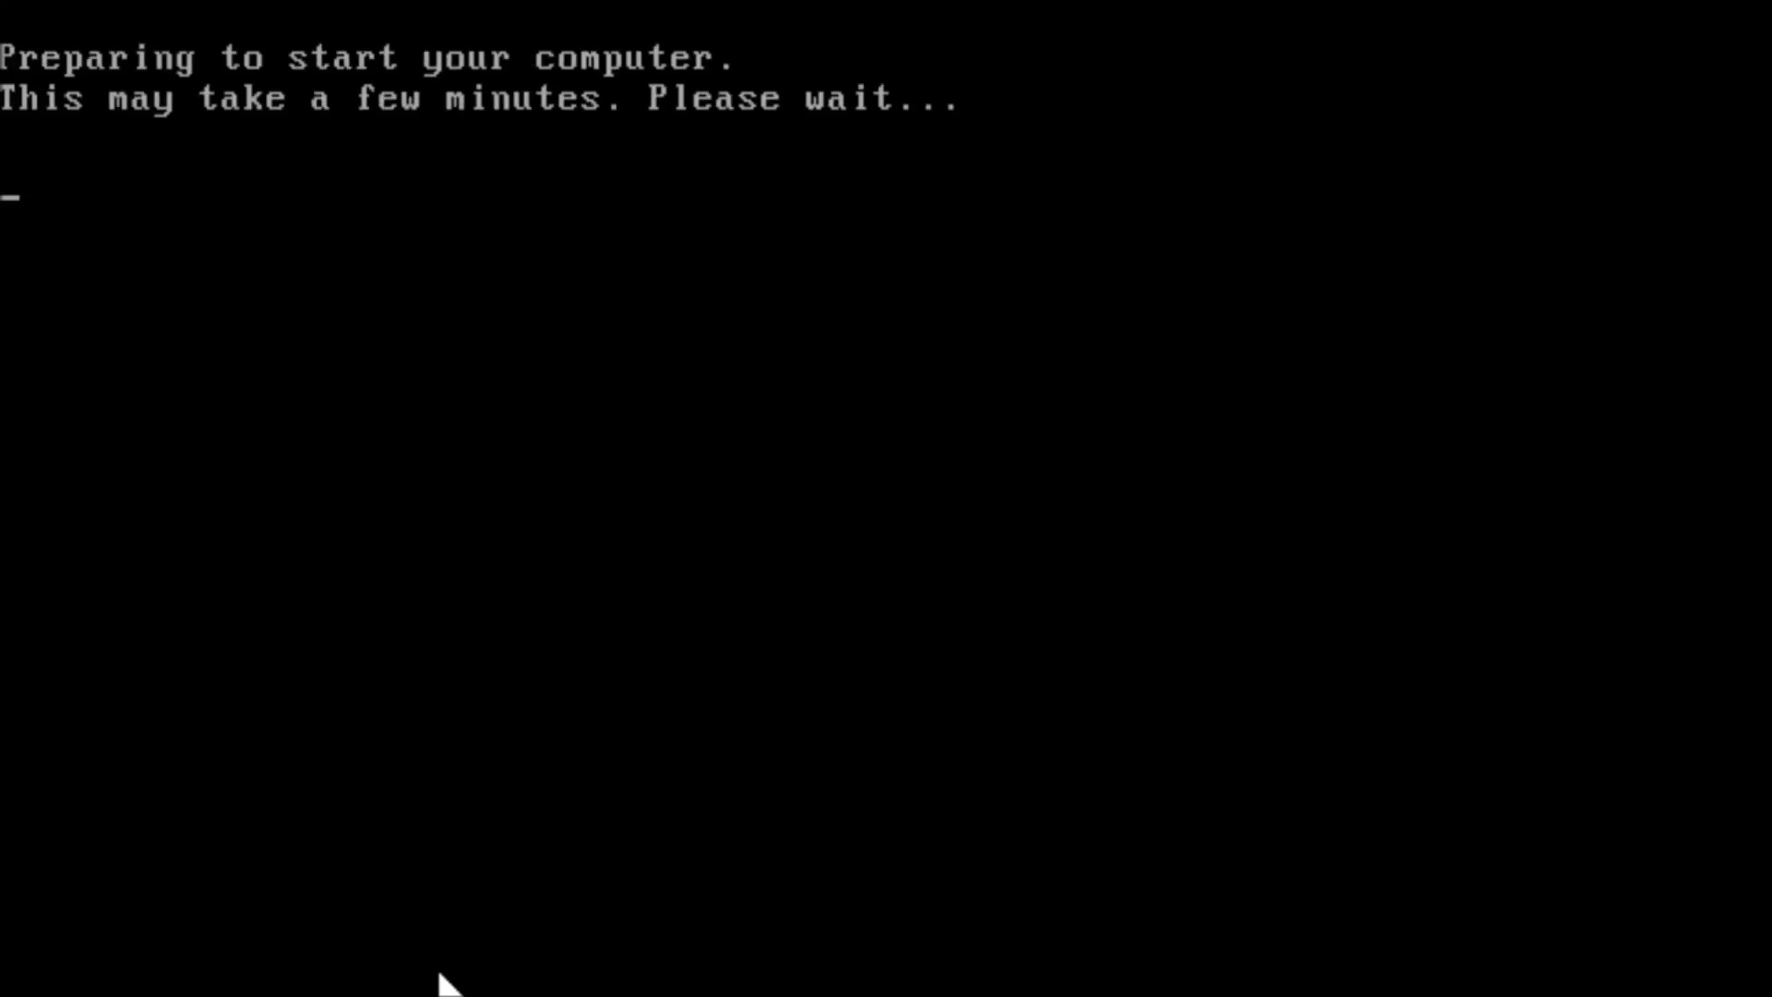
type("fdisk")
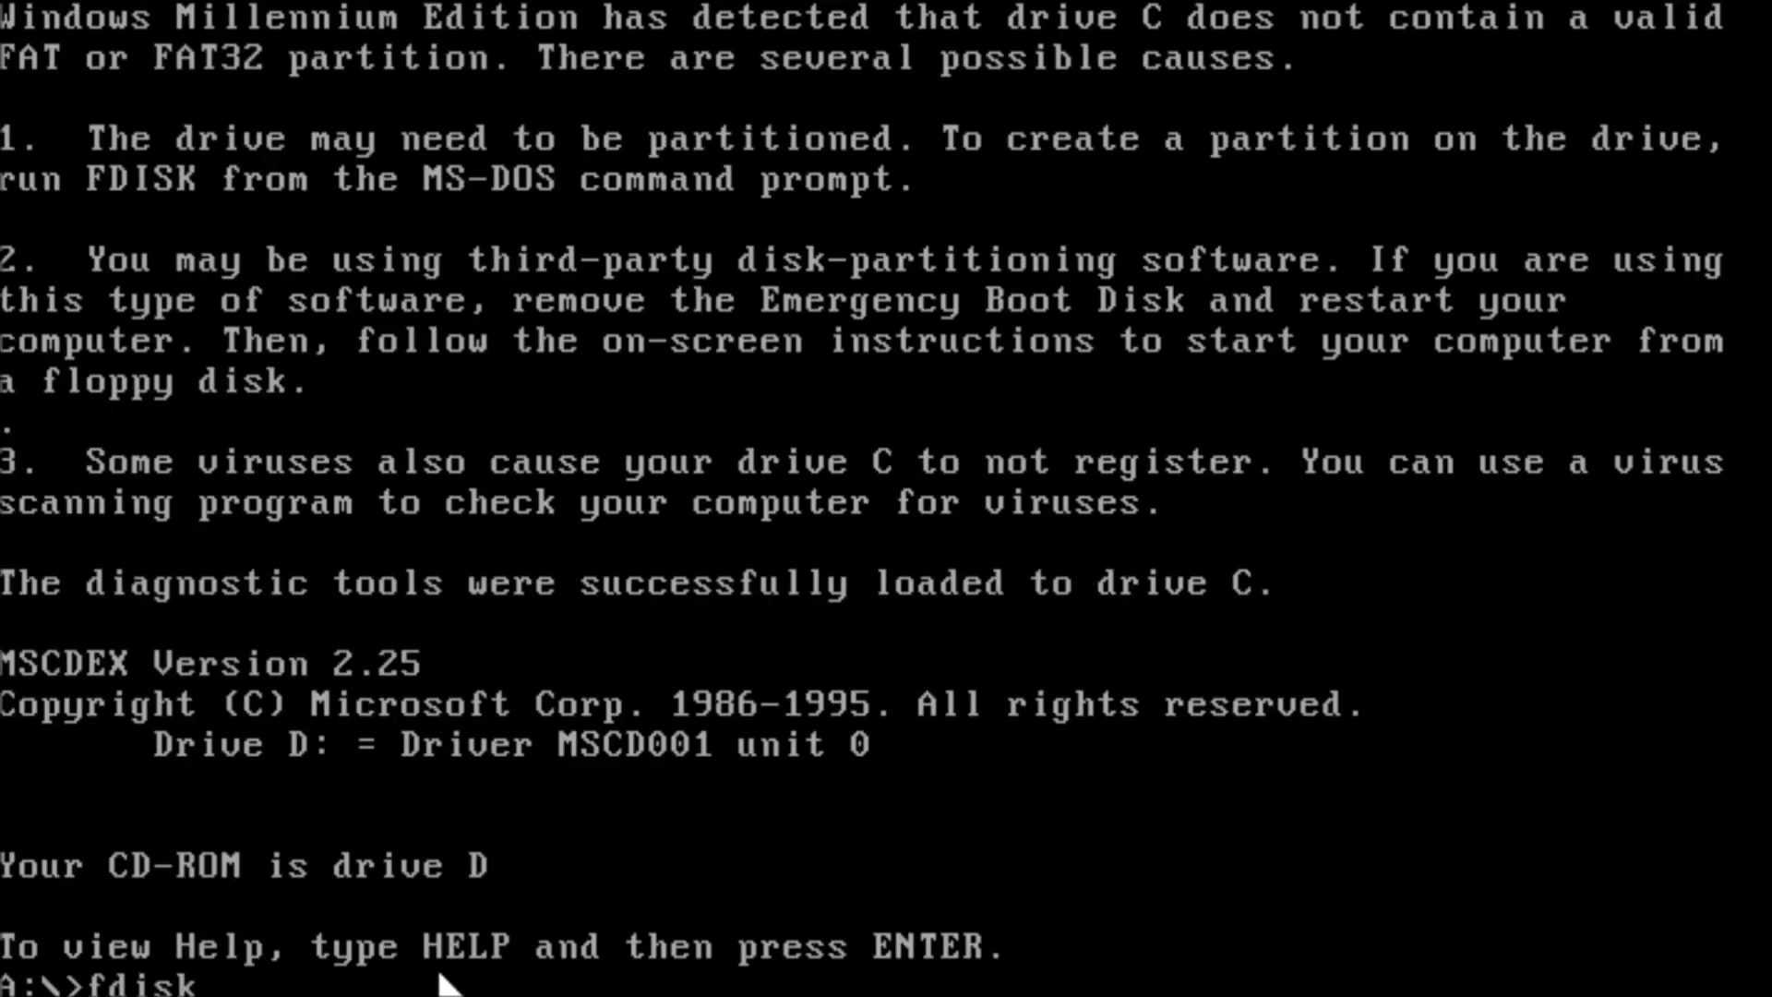
type(" /pri:500 1")
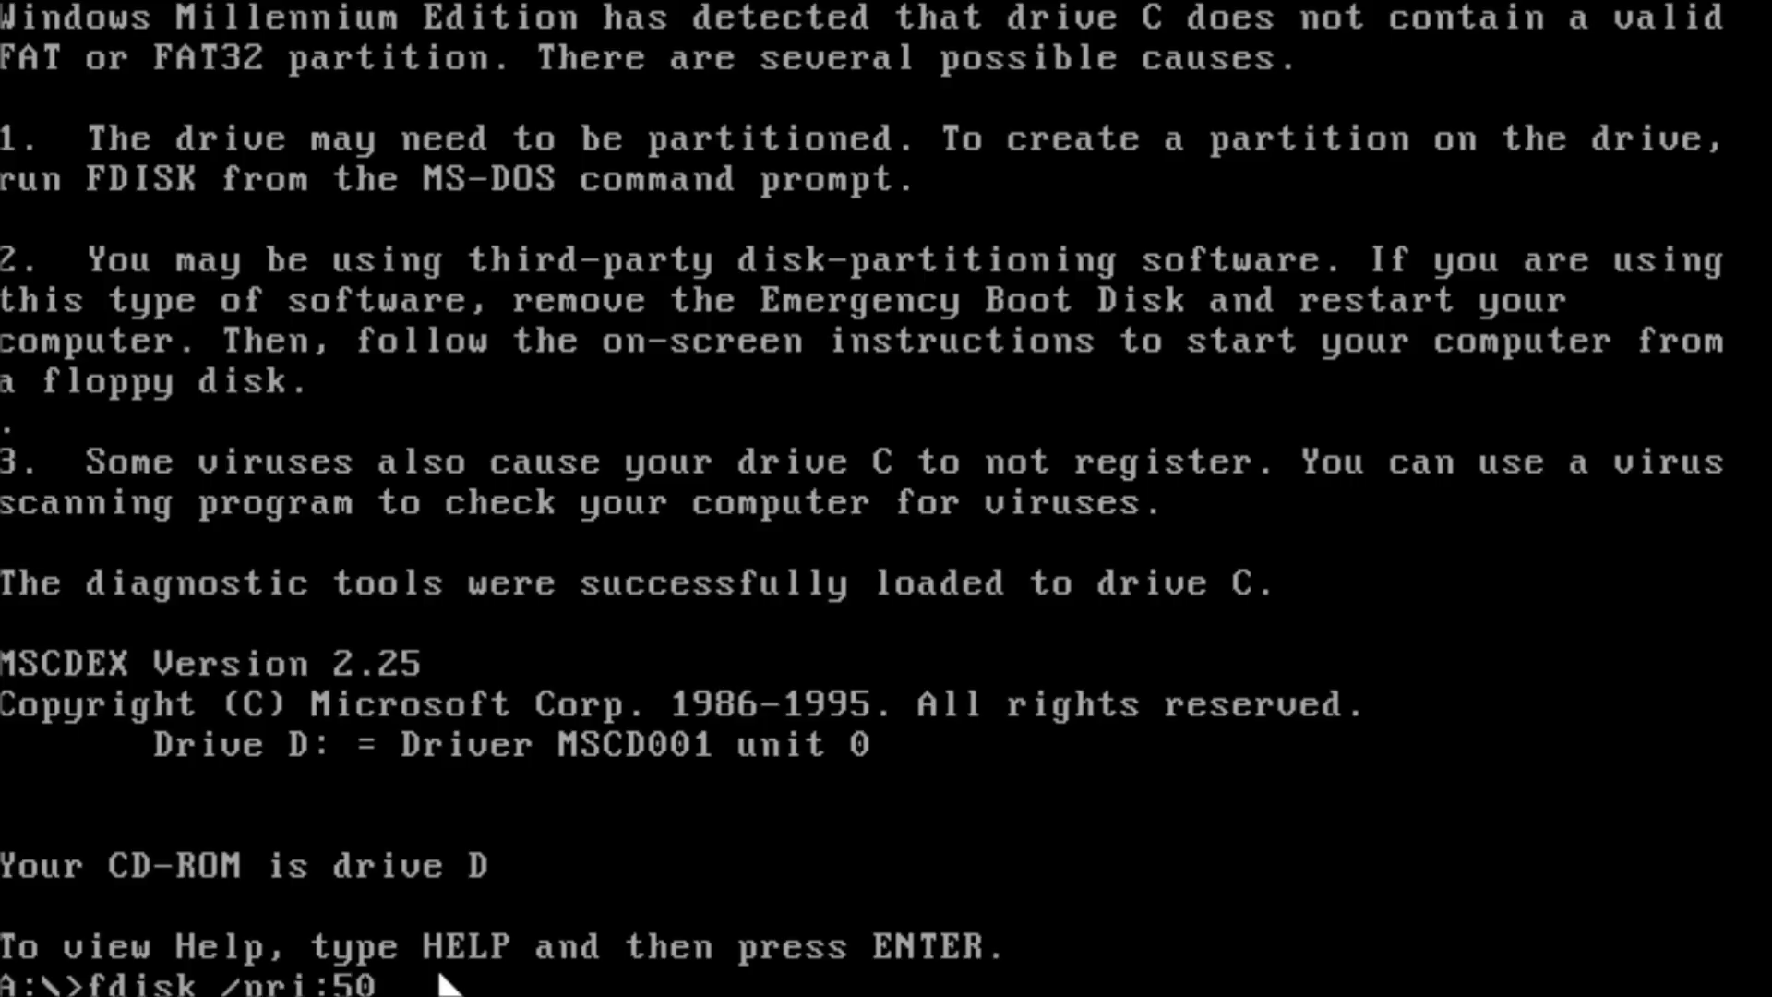
key("Return")
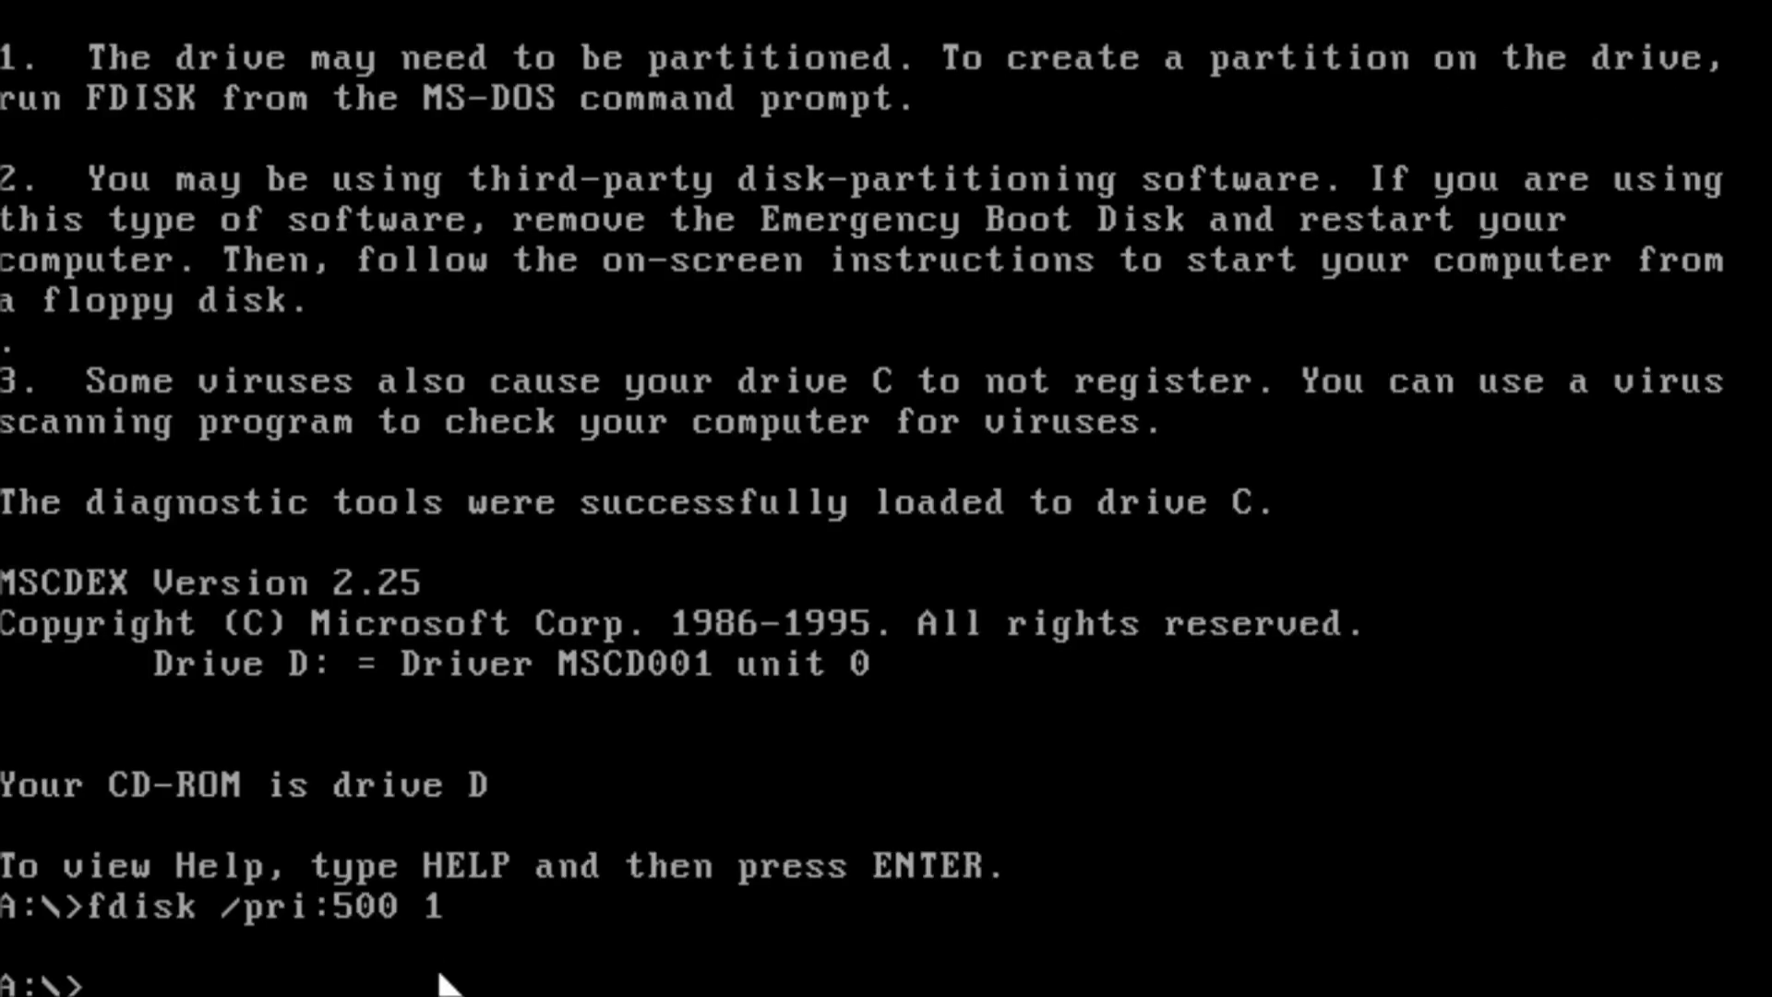
- Reset the MS-DOS 8 virtual machine and start it again with CD-ROM support
left_click(177, 11)
left_click(175, 281)
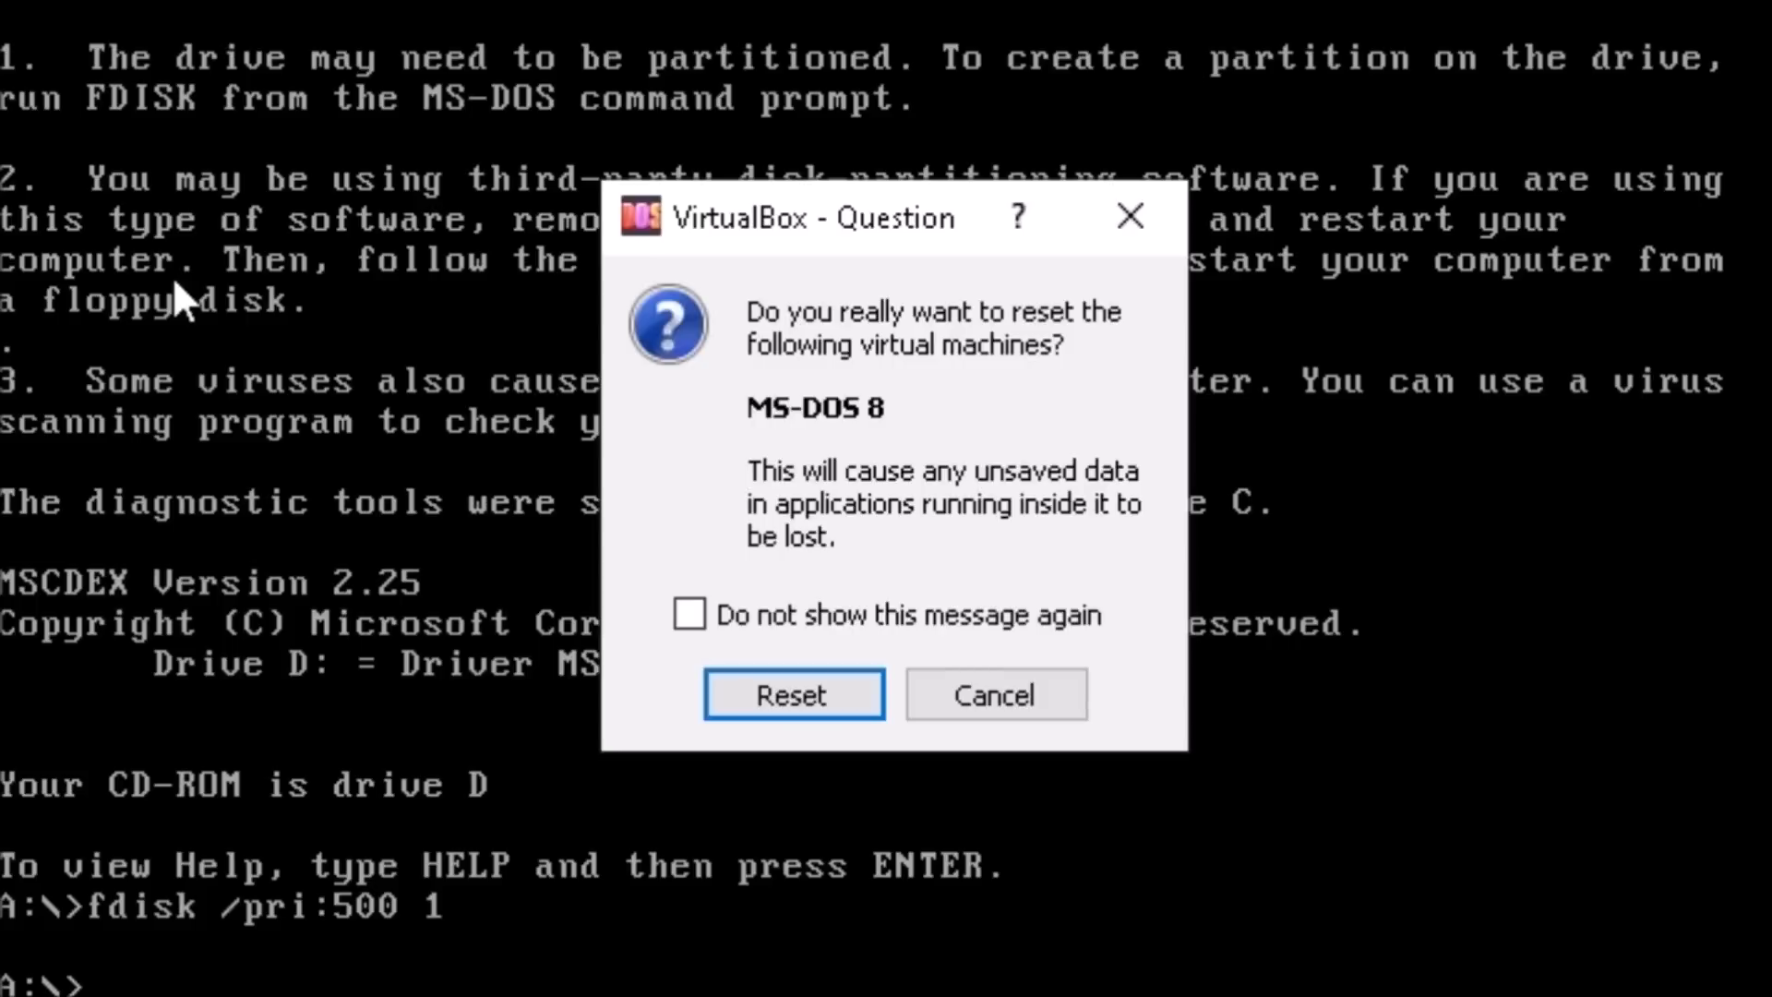
left_click(858, 716)
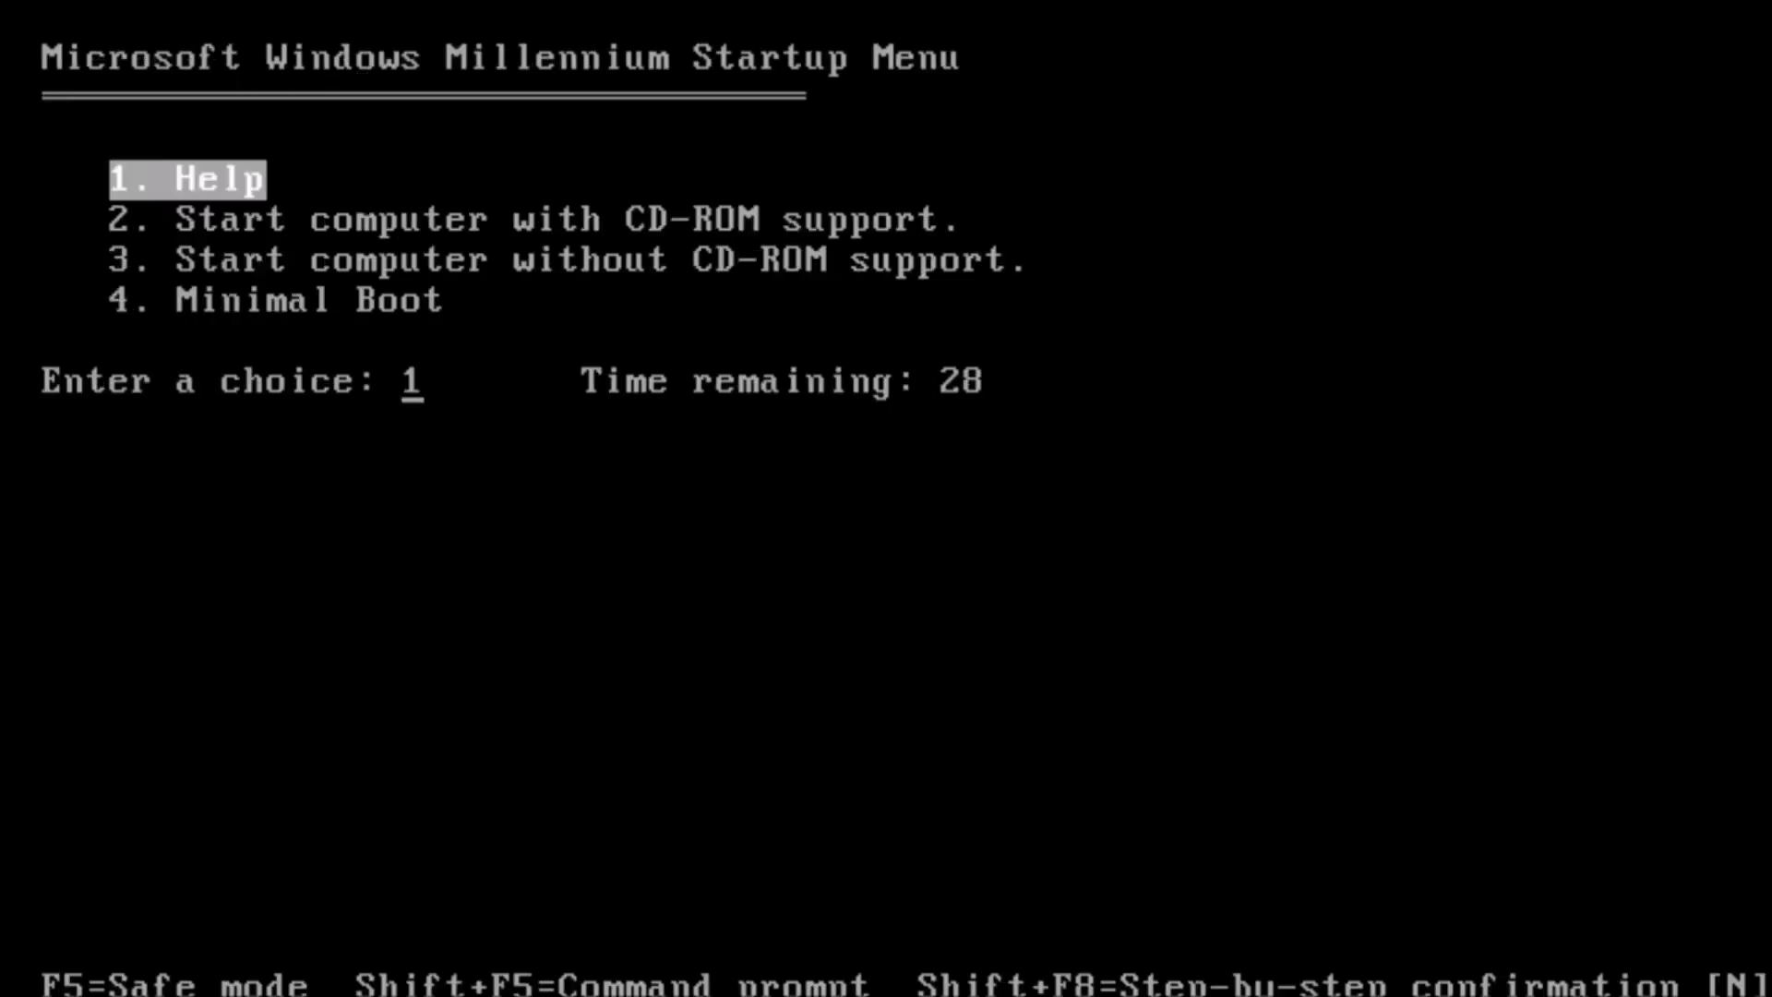
key("Down")
key("Return")
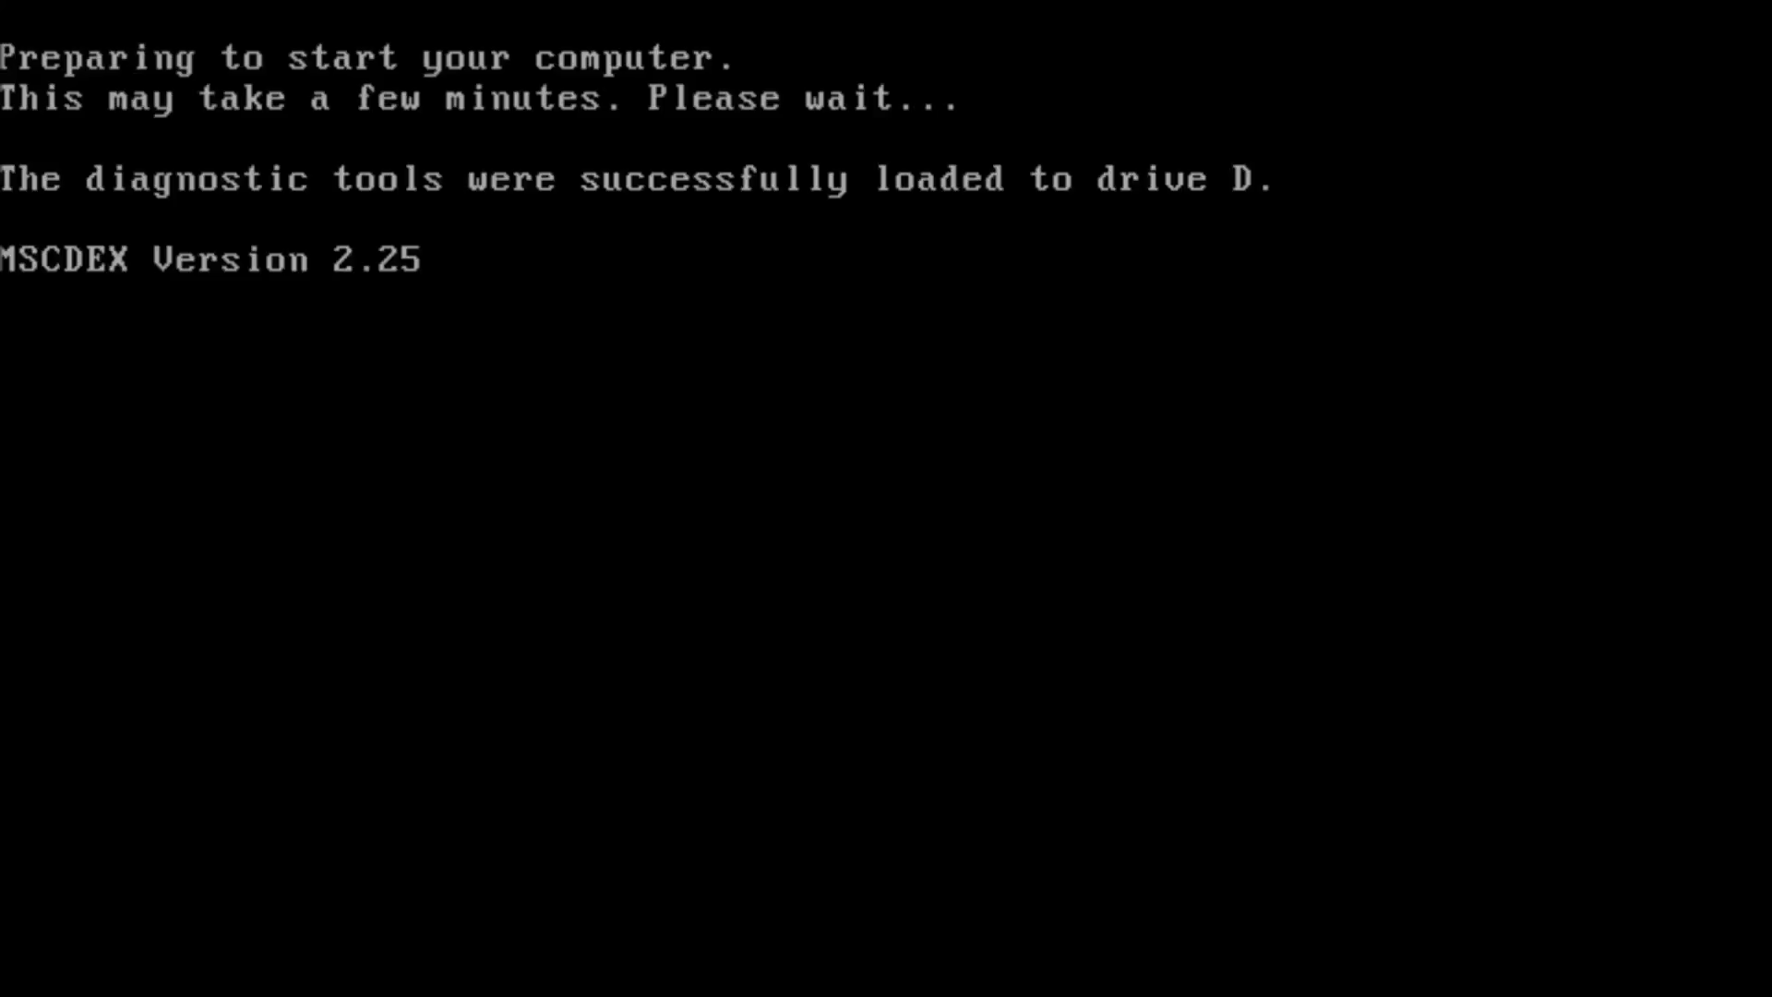
- Try to format drive C with system files by running "format c: /s /autotest"
type("for")
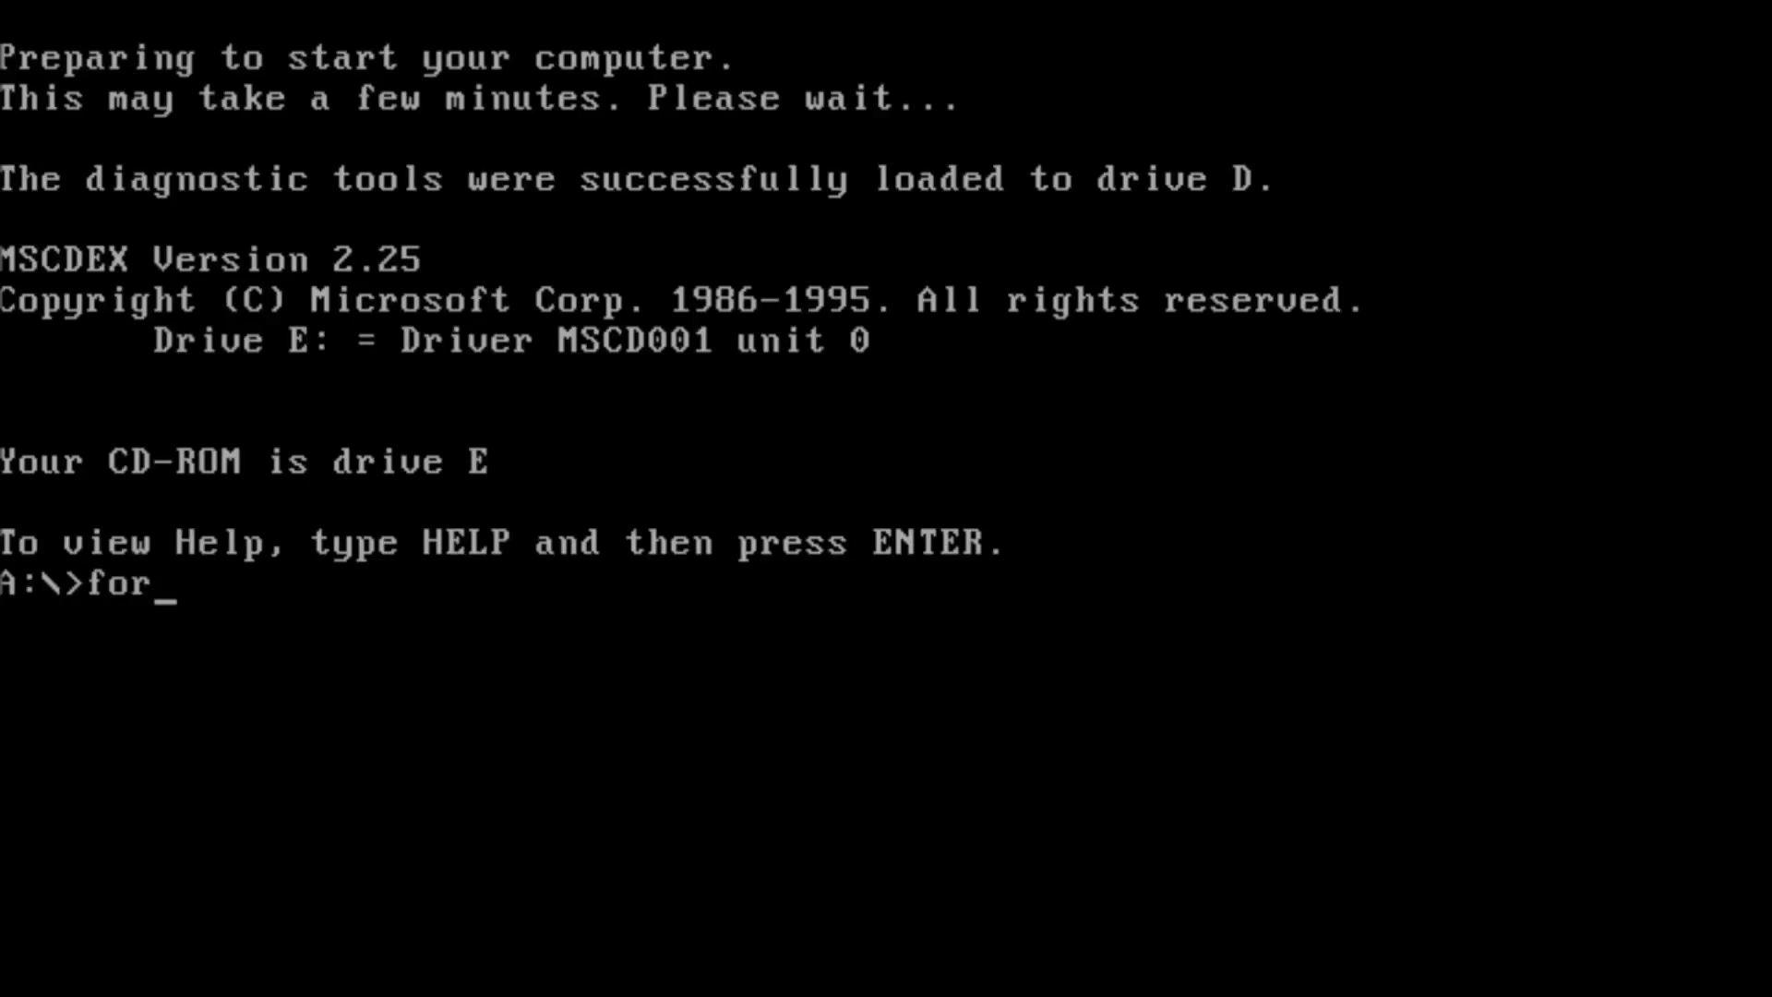
type("mat c: ")
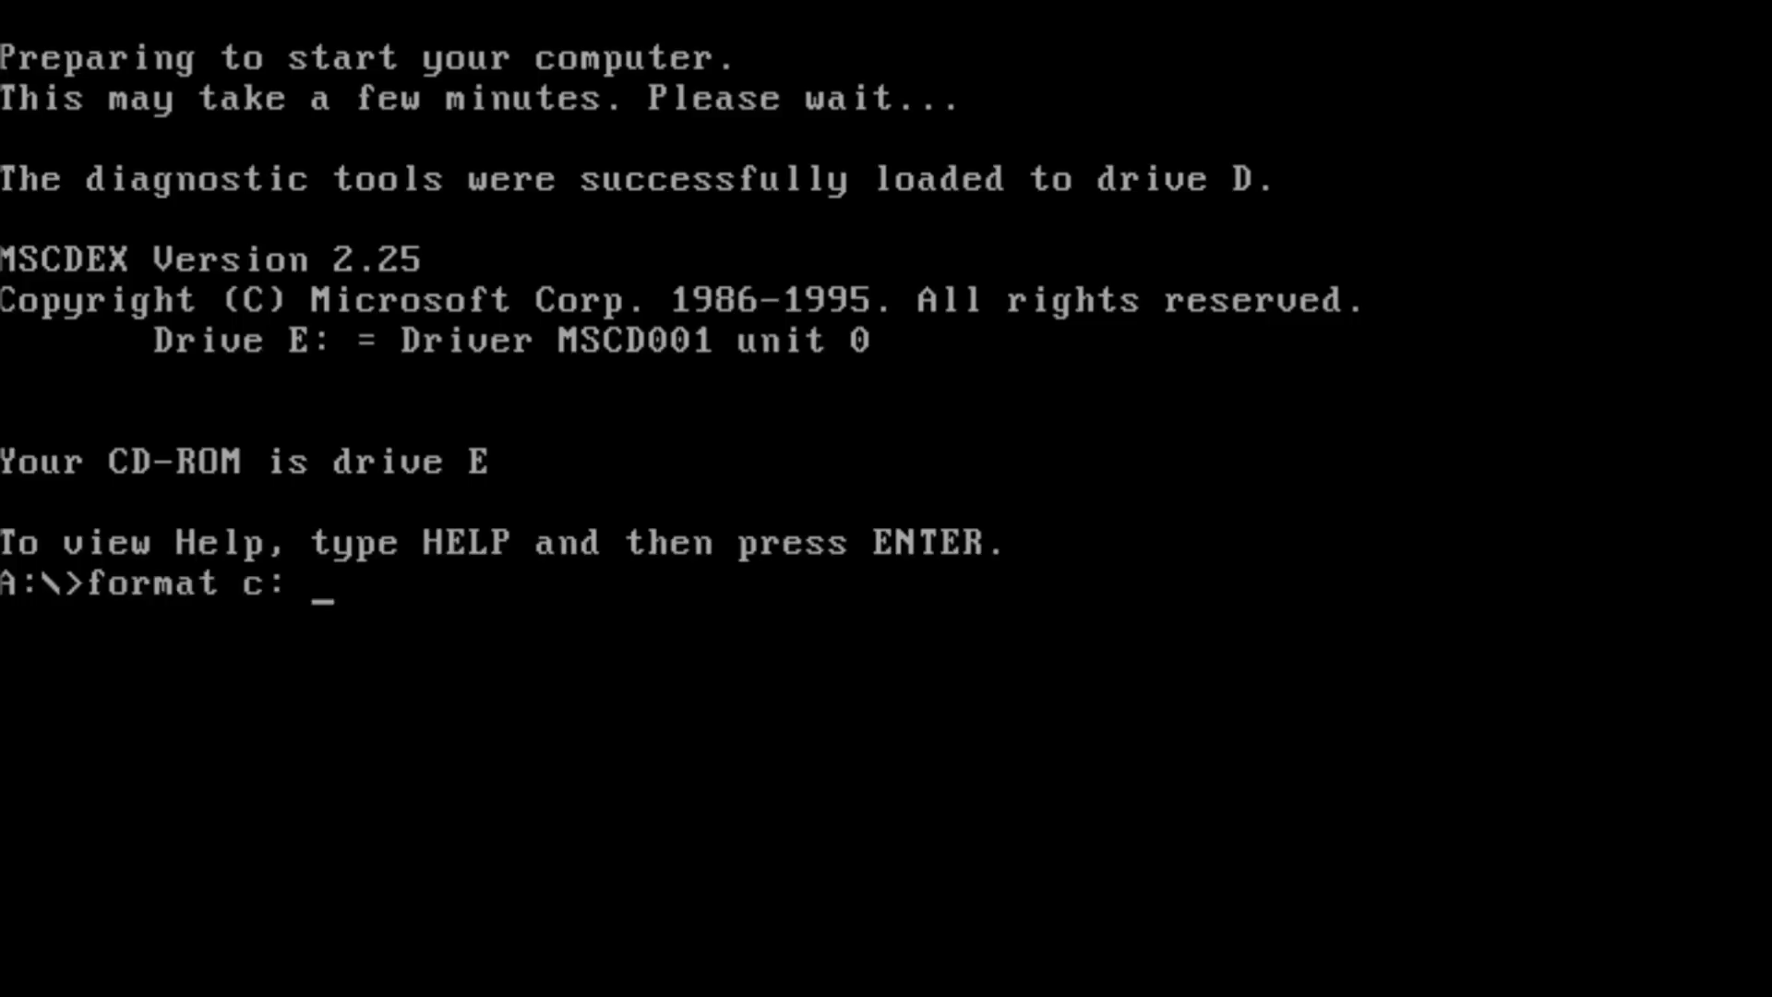
type("/s /autotest")
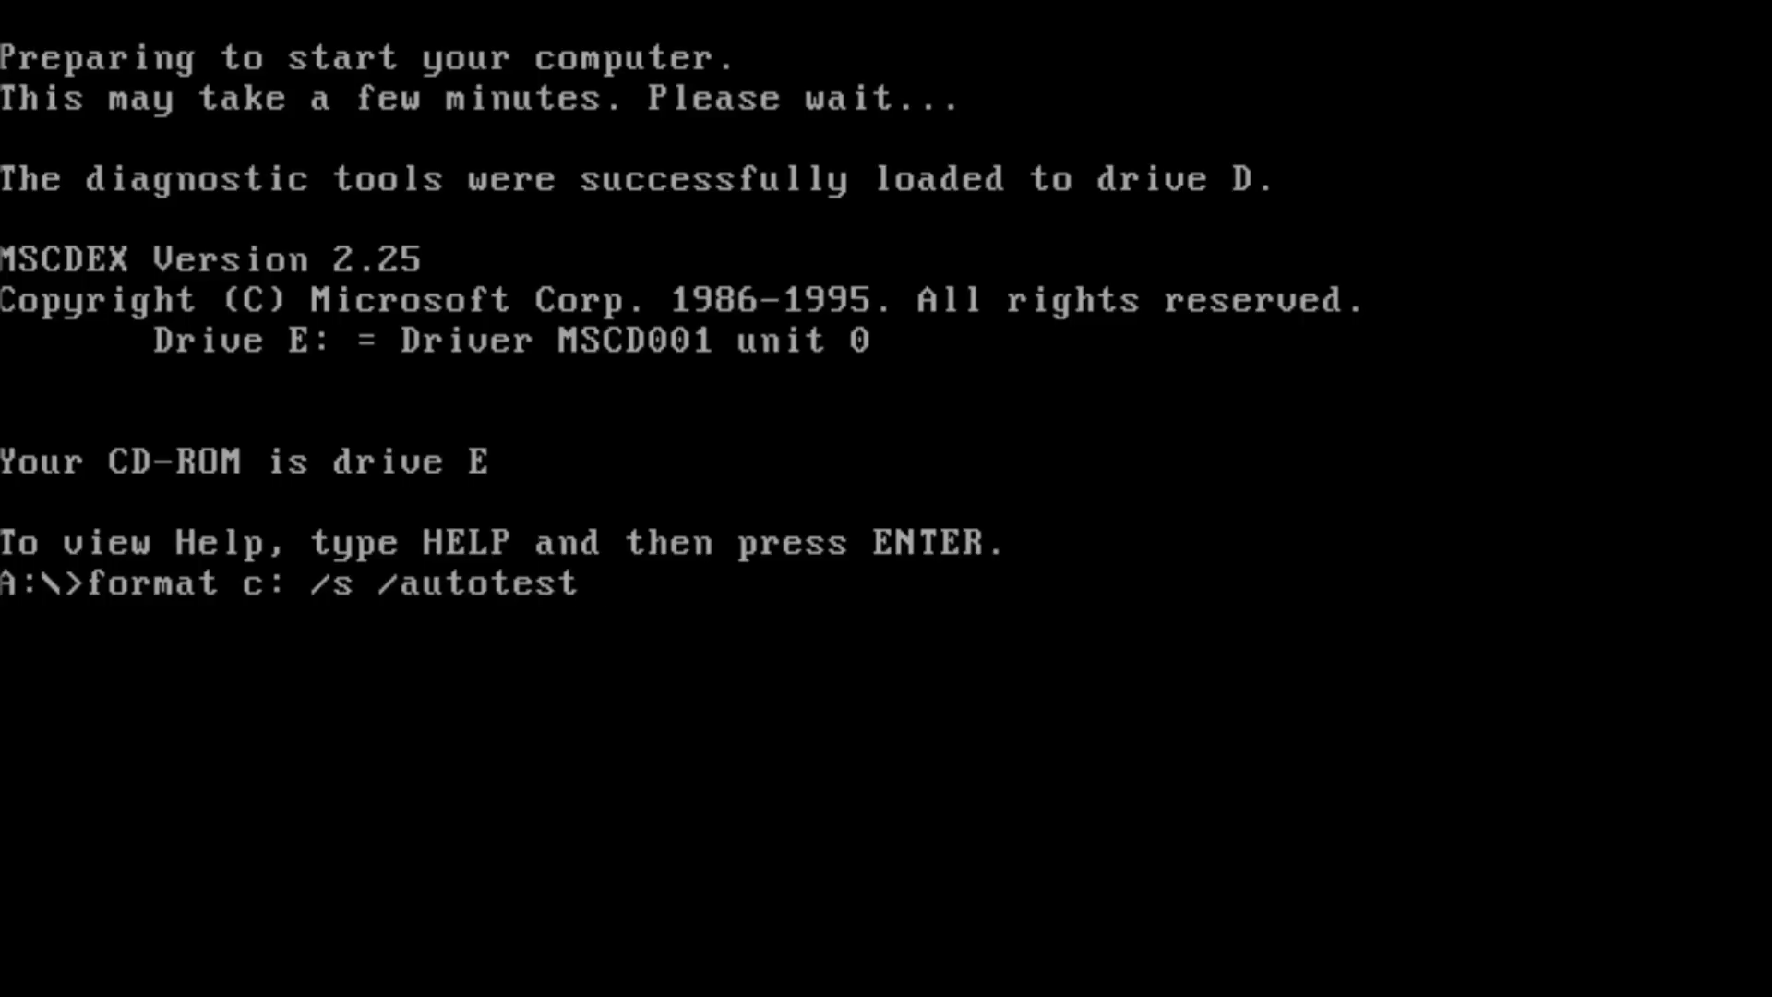
key("Return")
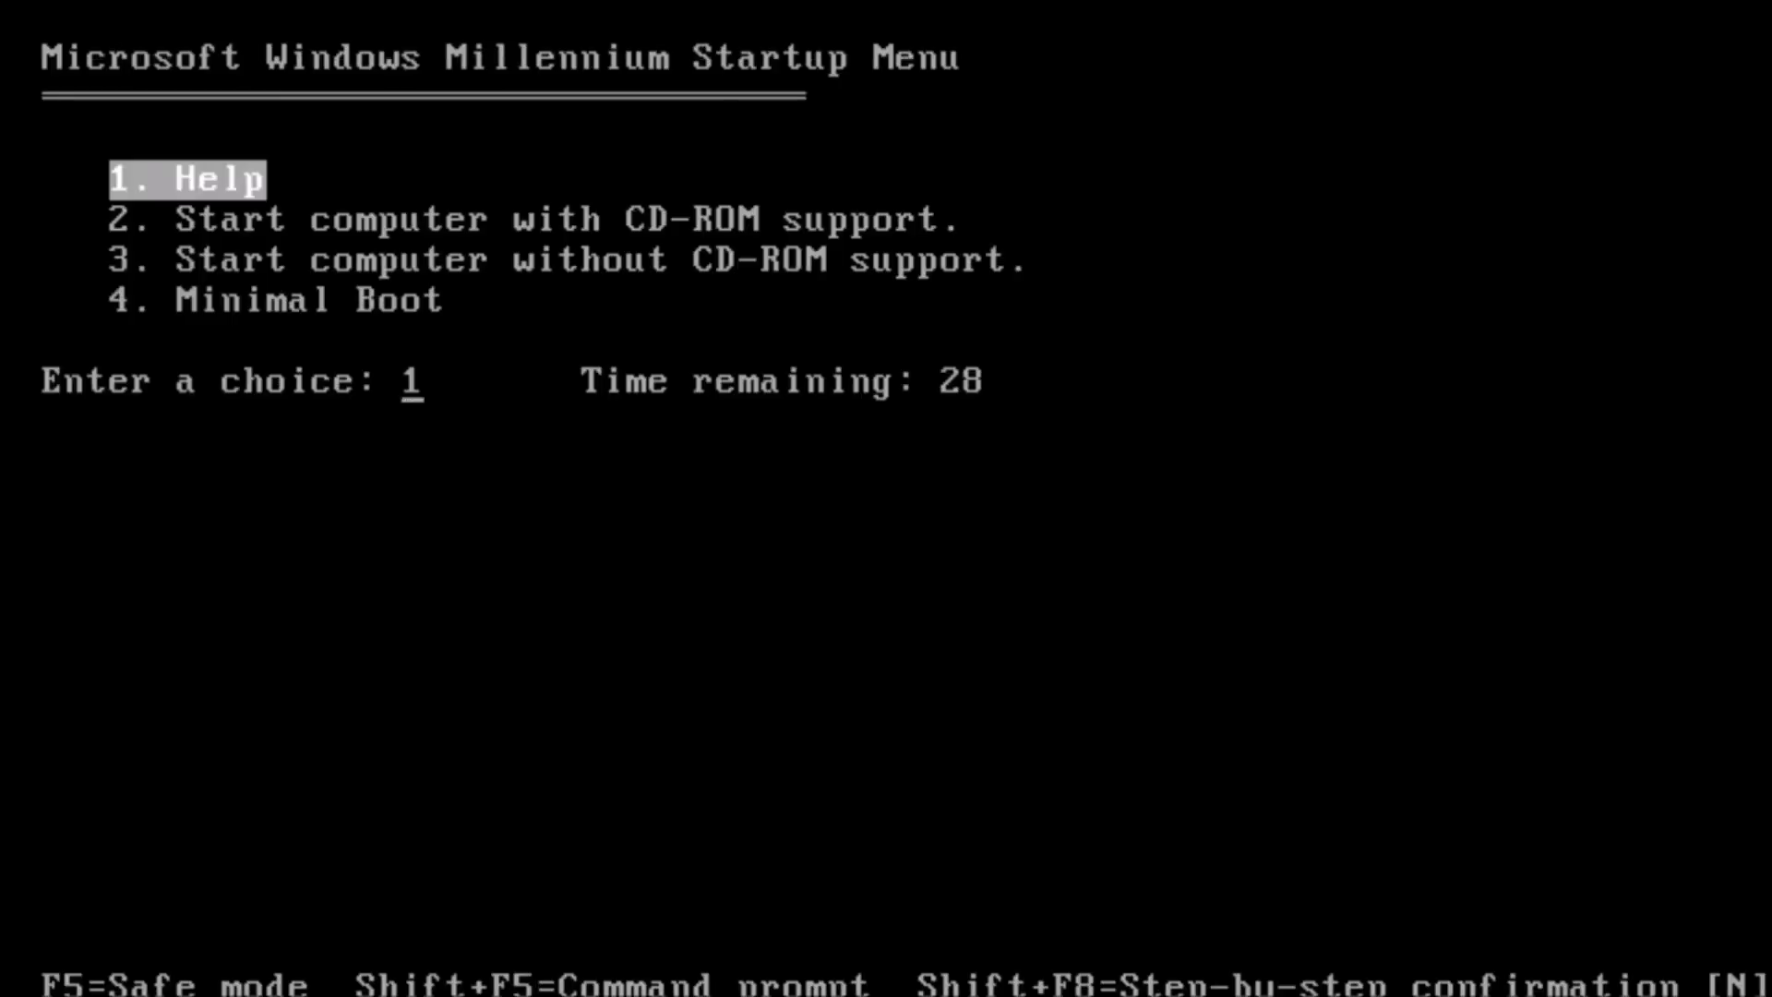
- Start the machine with CD-ROM support and format drive C by running "format c: /autotest"
key("Down")
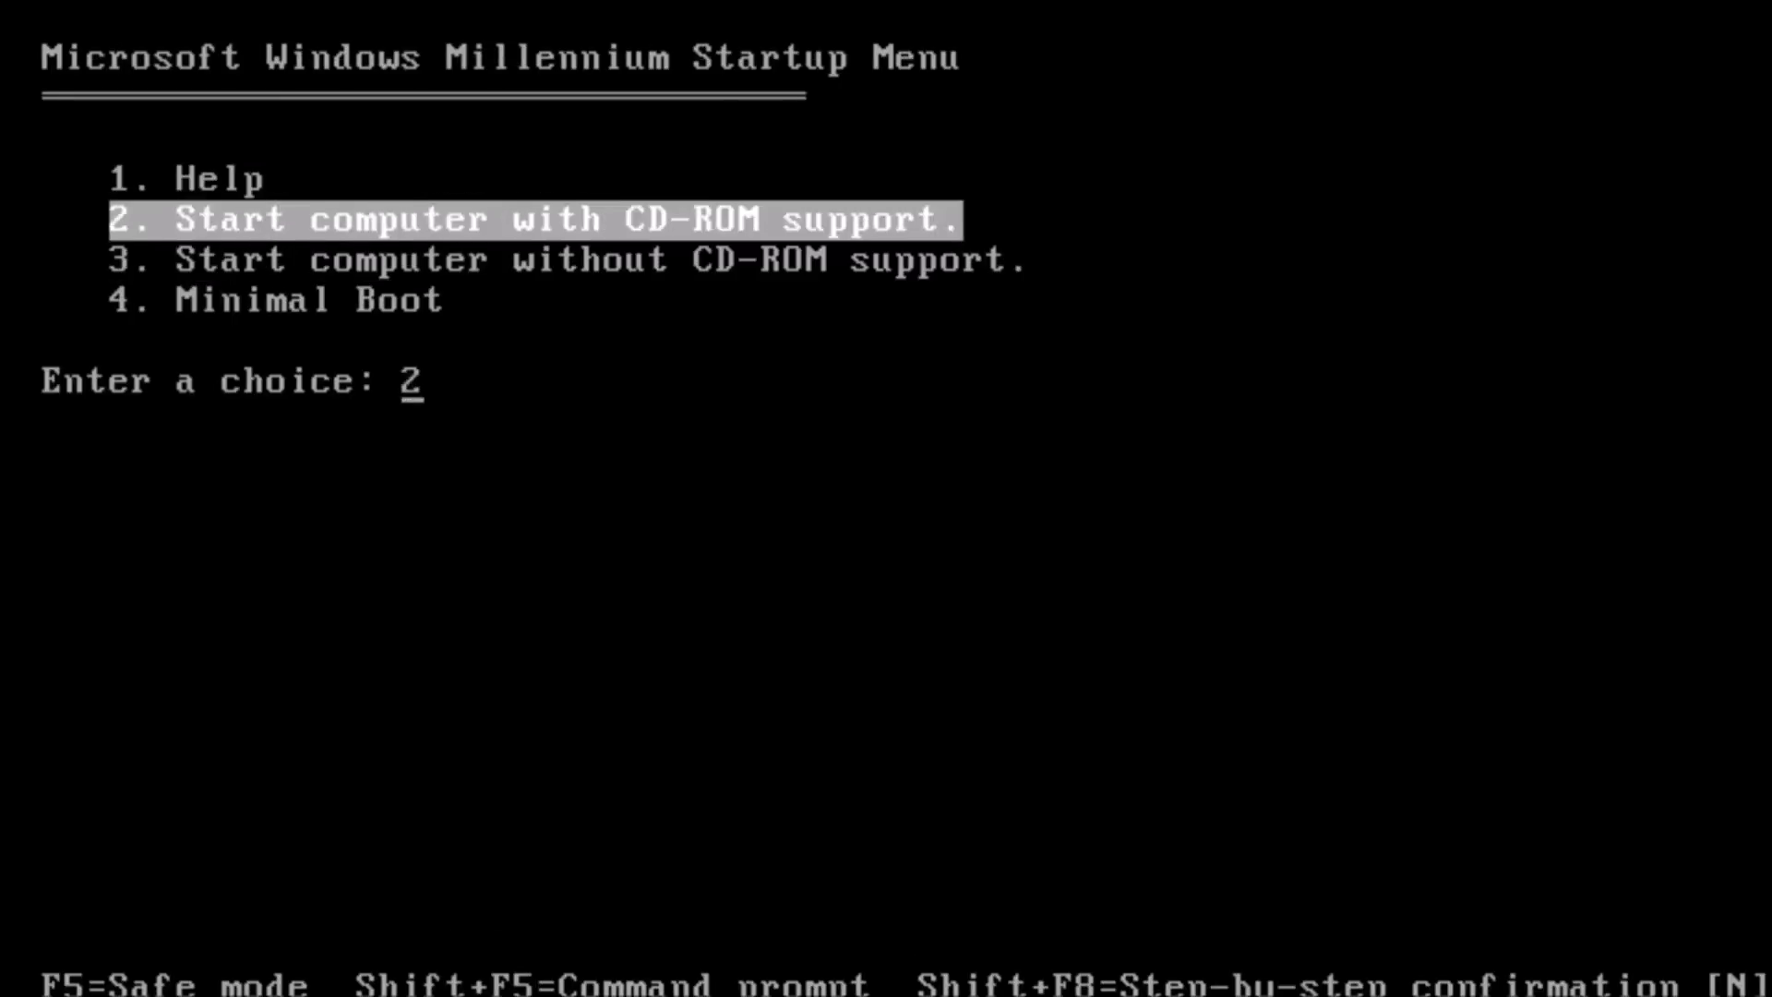
key("Return")
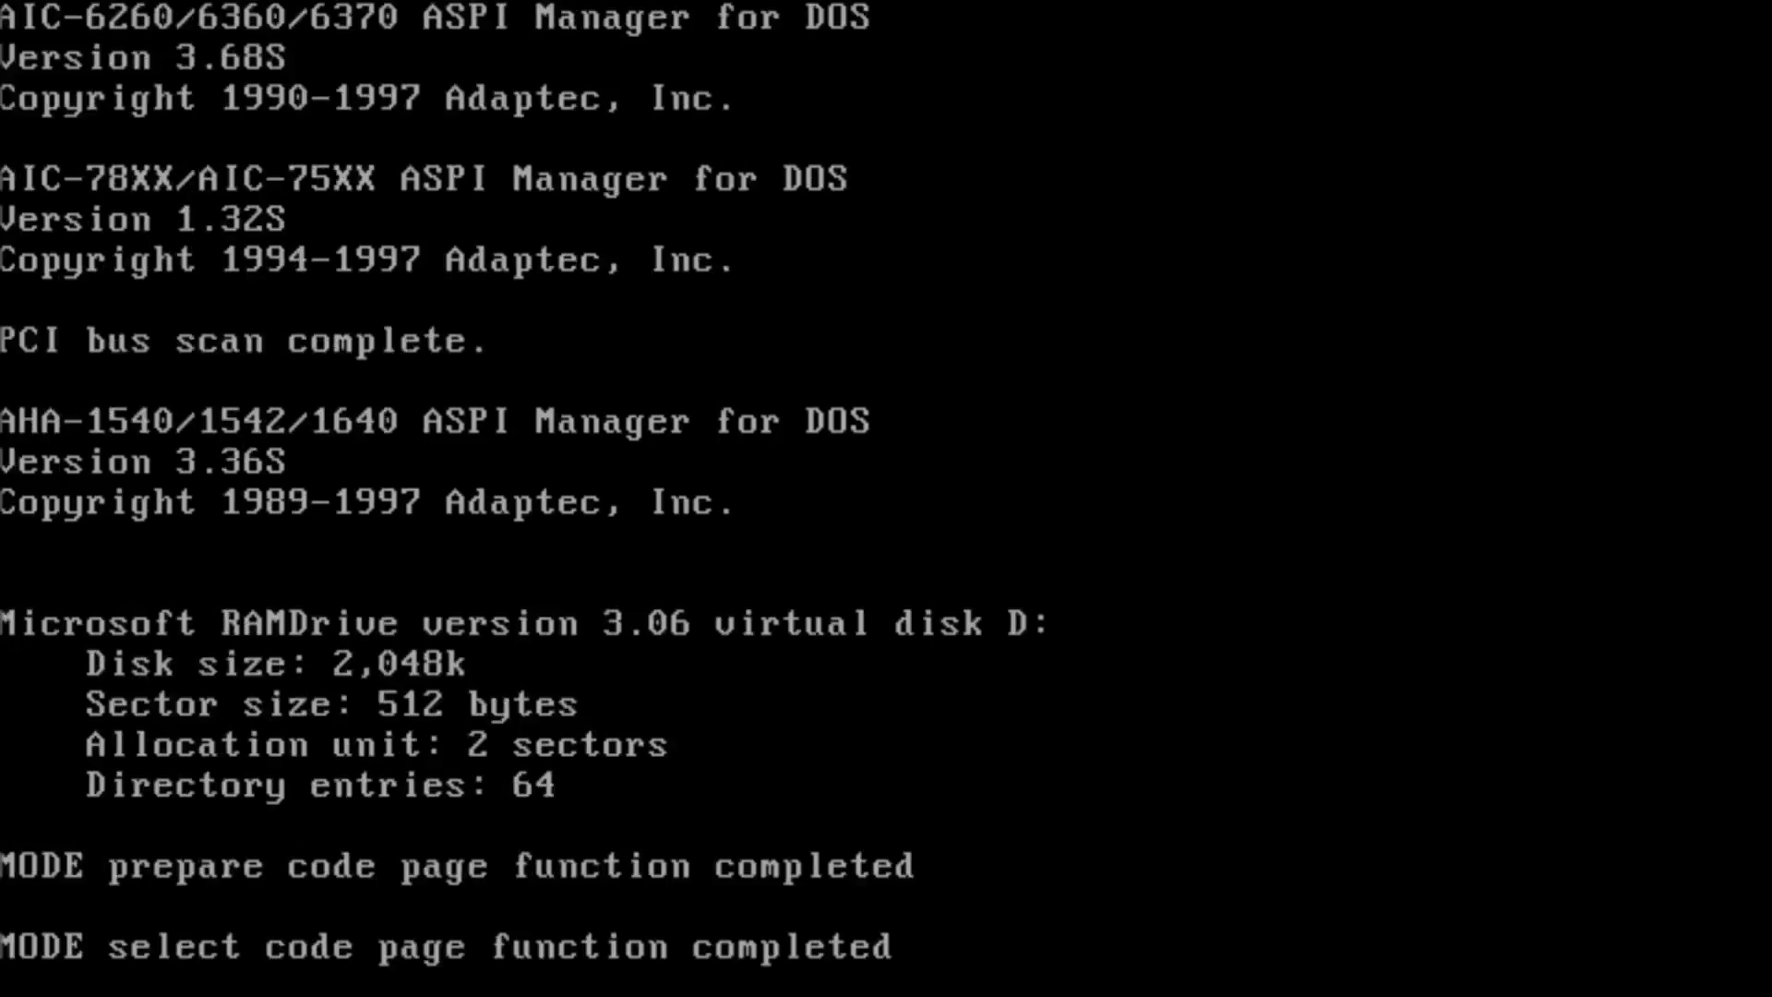
type("format c:")
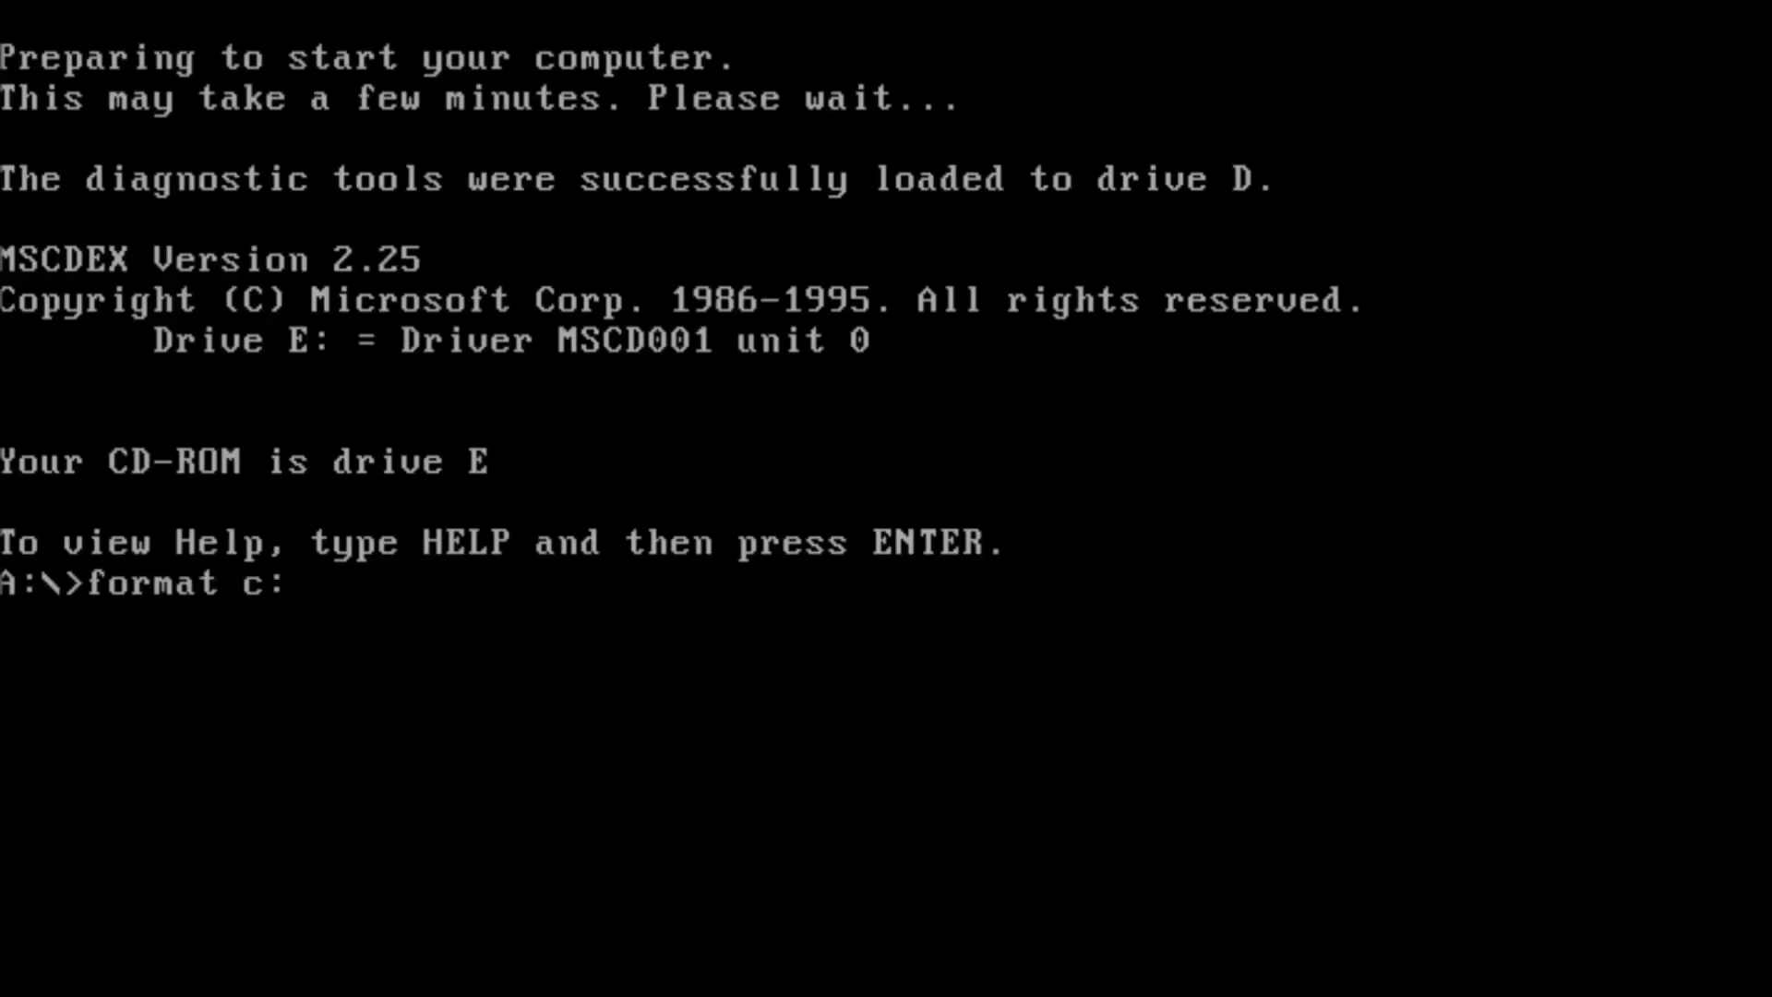
type(" /autotest")
key("Return")
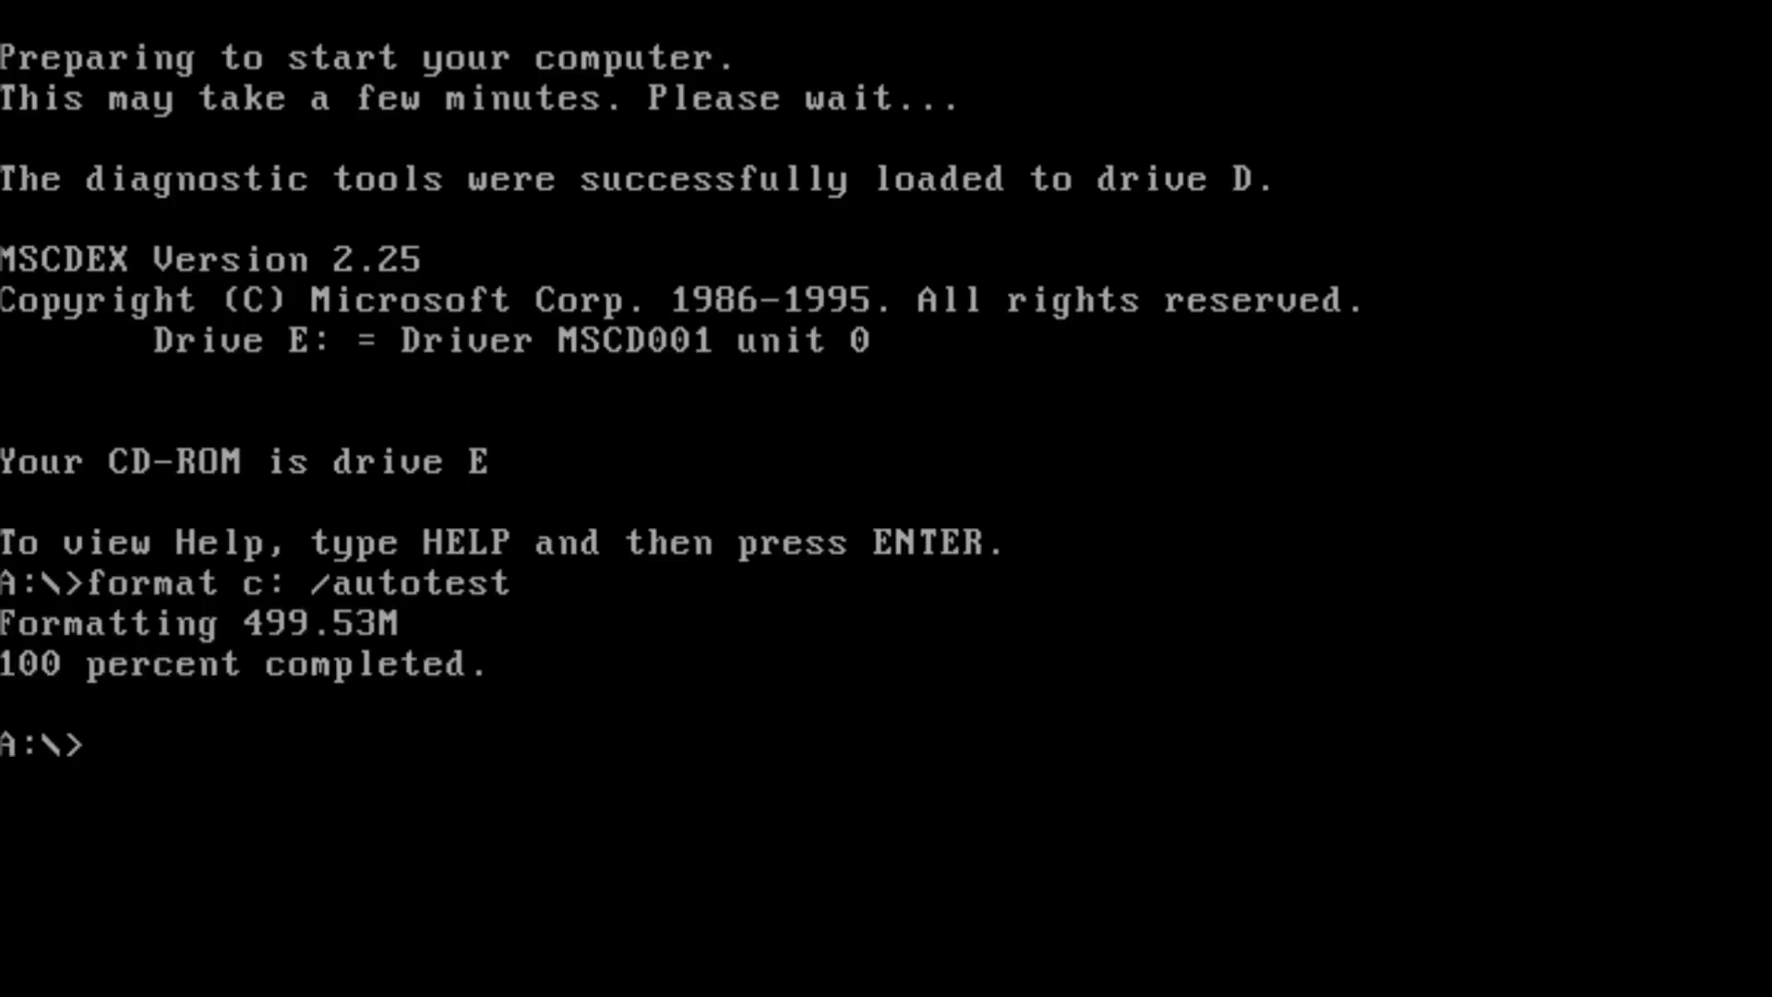
- Switch to drive C and create a directory named dos with "md dos"
type("e:")
key("Return")
type("c:")
key("Return")
type("copy")
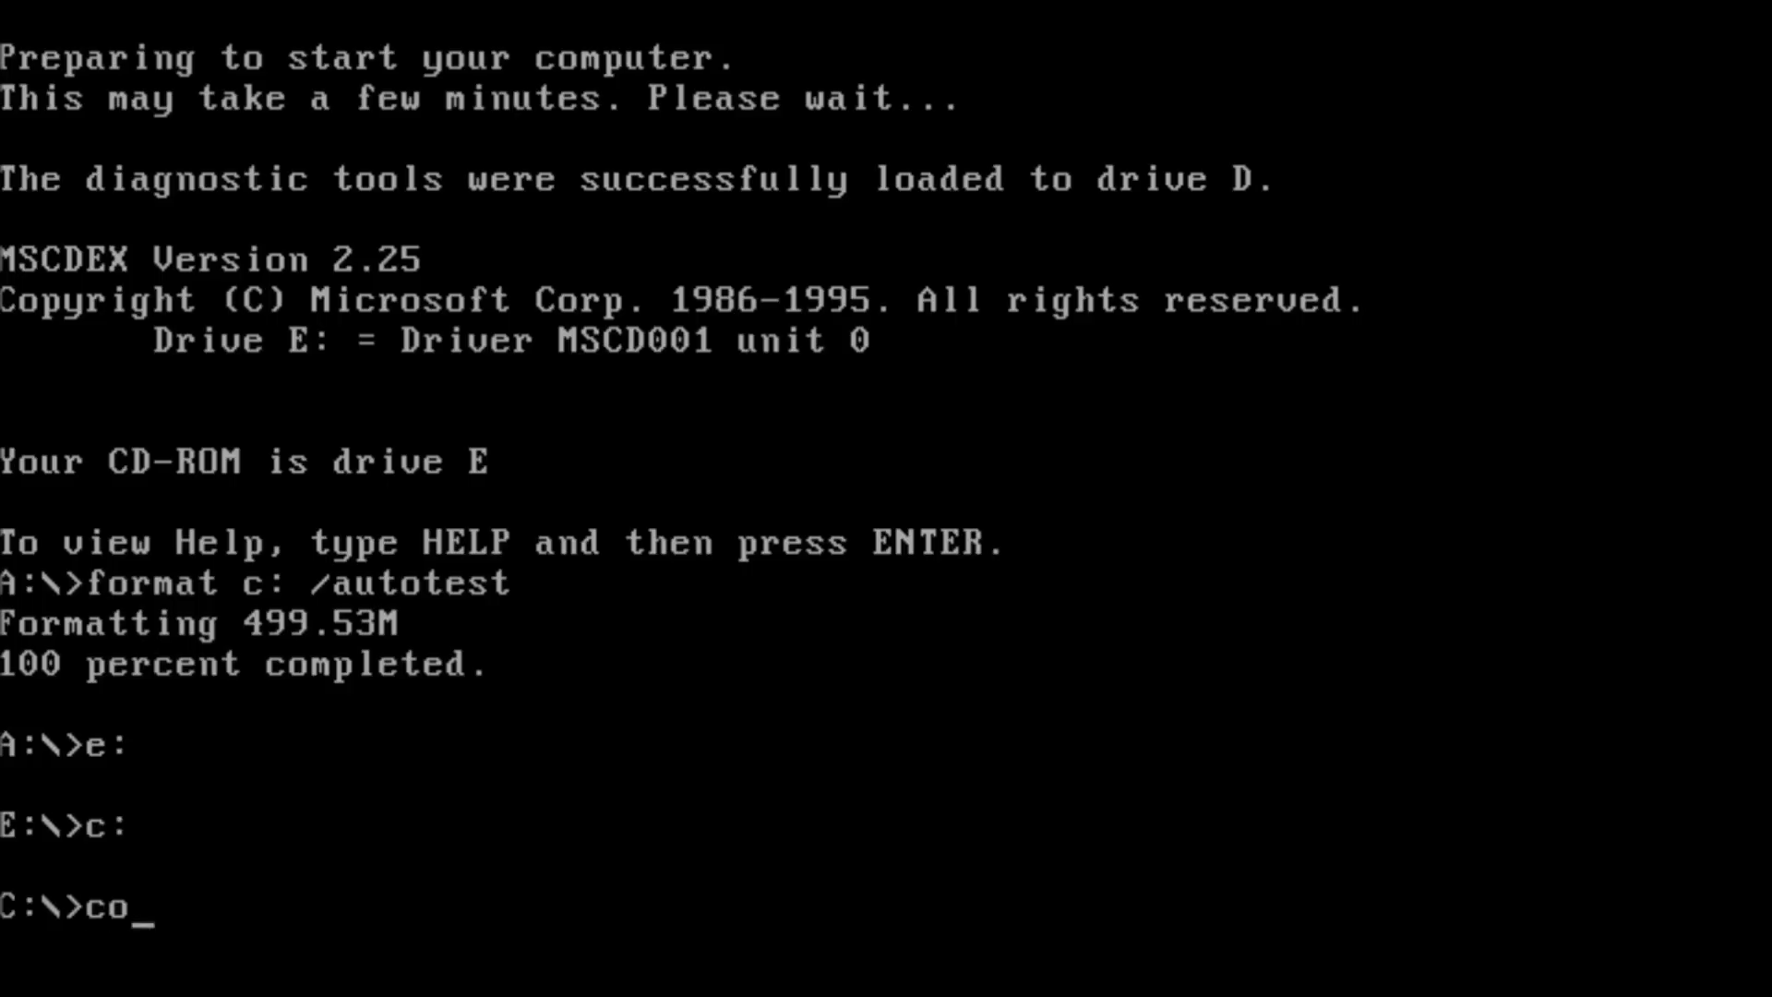
key("BackSpace")
key("BackSpace")
key("BackSpace")
key("BackSpace")
type("md dos")
key("Return")
- Copy all files from the CD-ROM drive into the DOS directory by running "copy e:*.* c:\dos"
type("copy e")
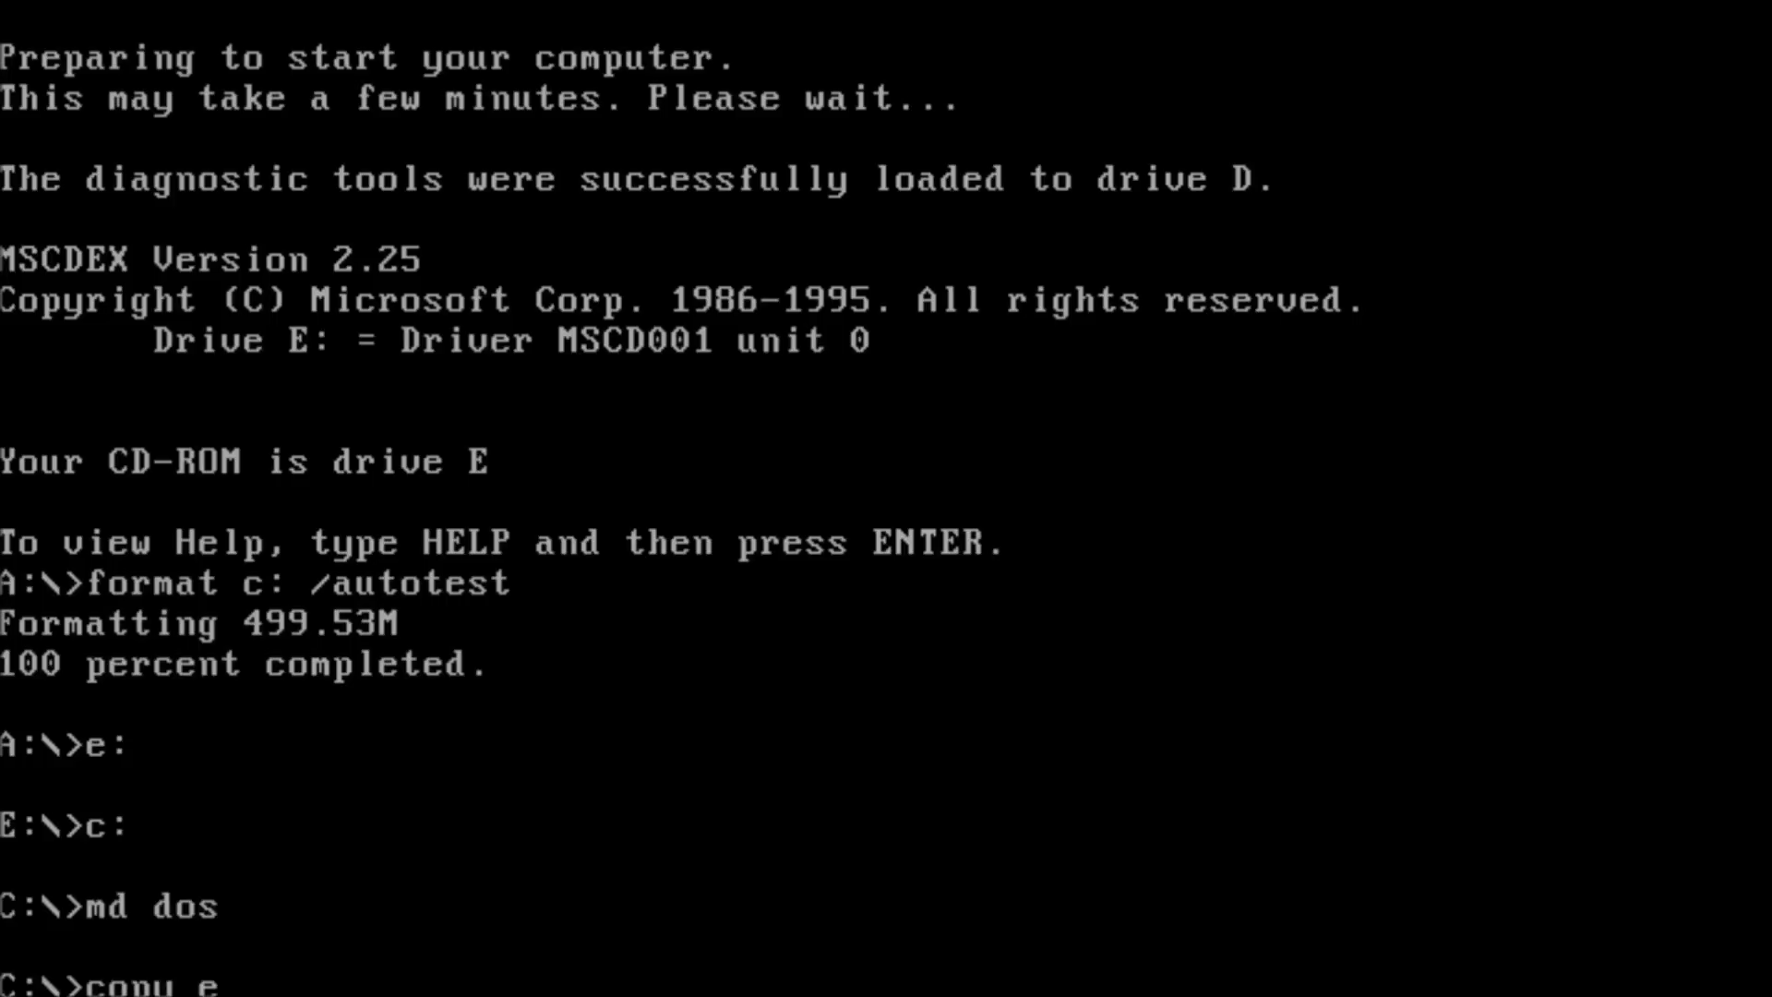
type(":*.* c:\\dos")
key("Return")
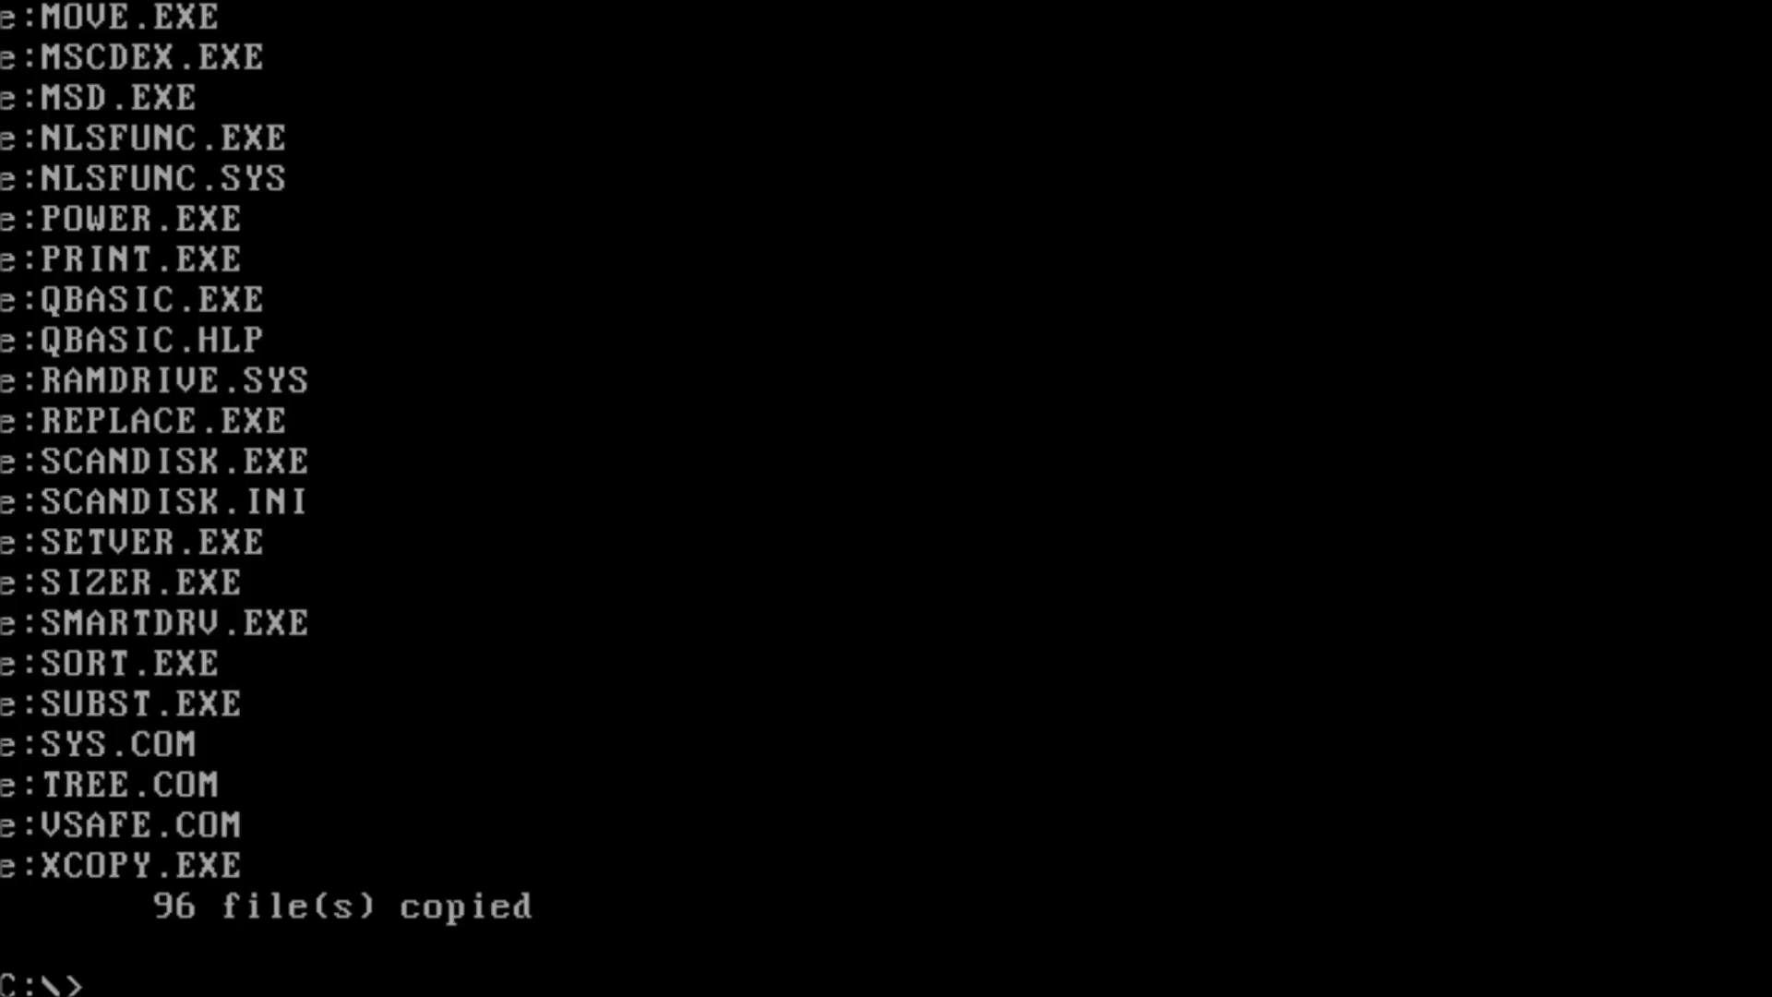
- Change into the dos directory on drive C and list its files
type("cd dos")
key("Return")
type("dir")
key("Return")
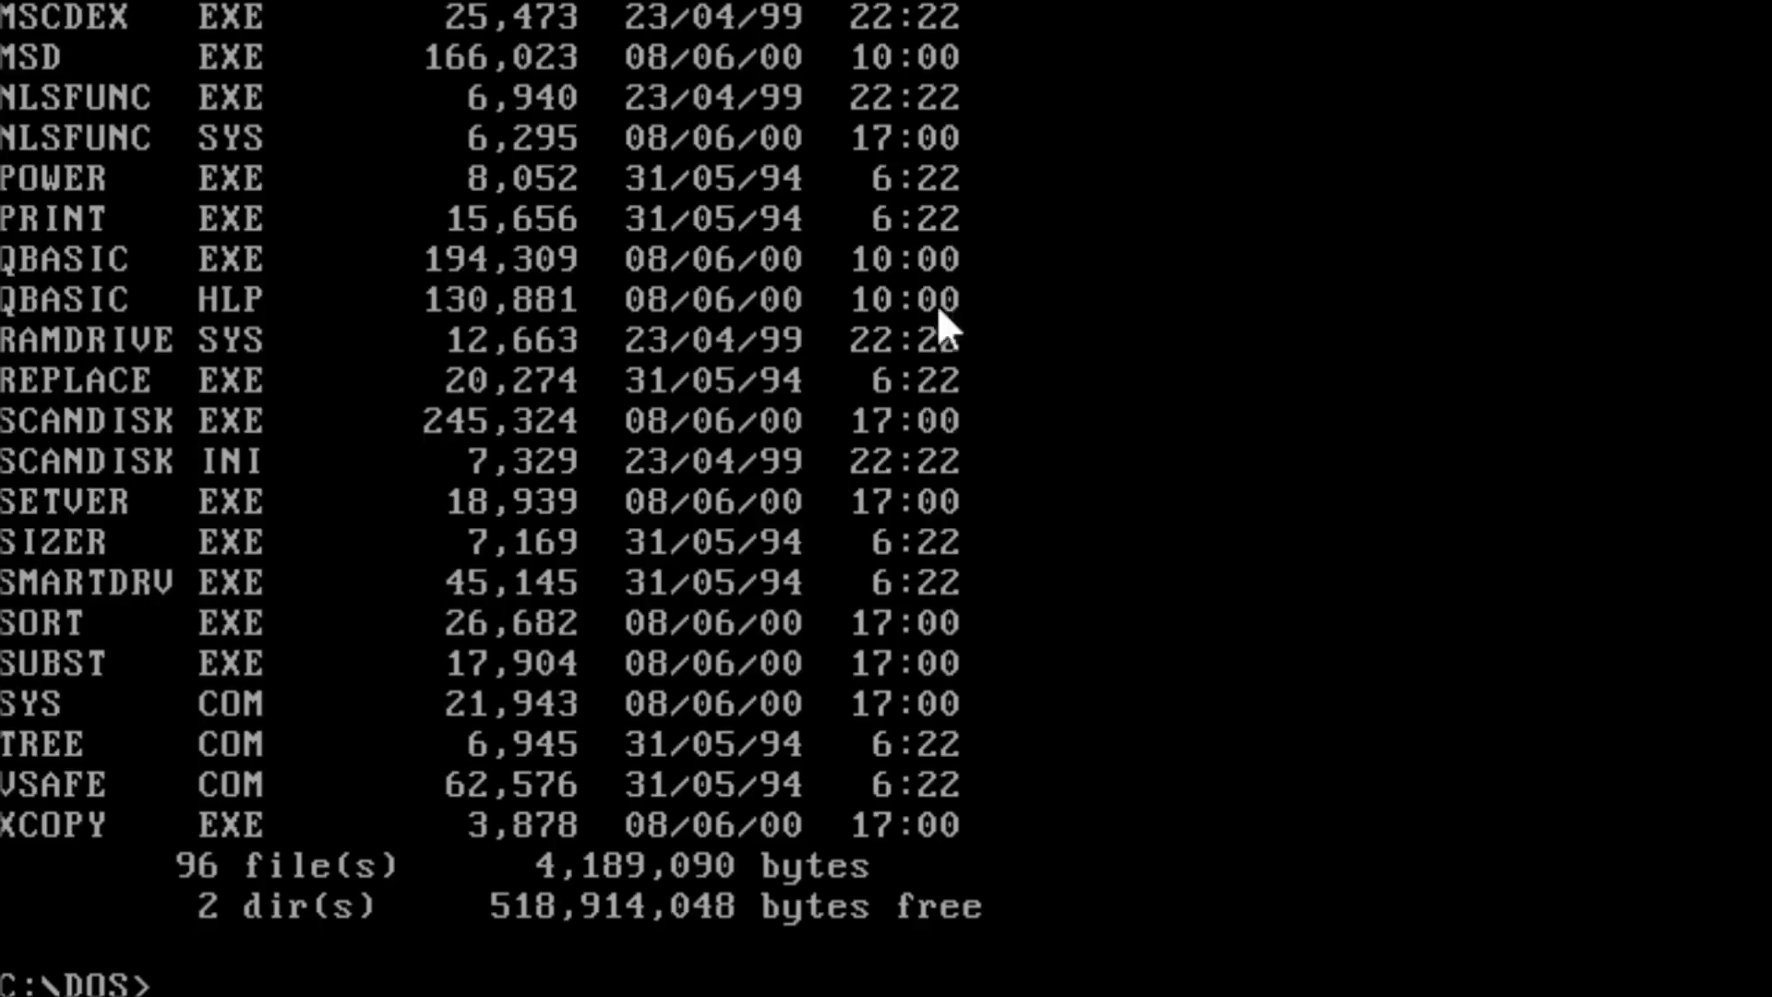
- Remove WindowsME.img from the virtual floppy drive and reset the machine
left_click(276, 7)
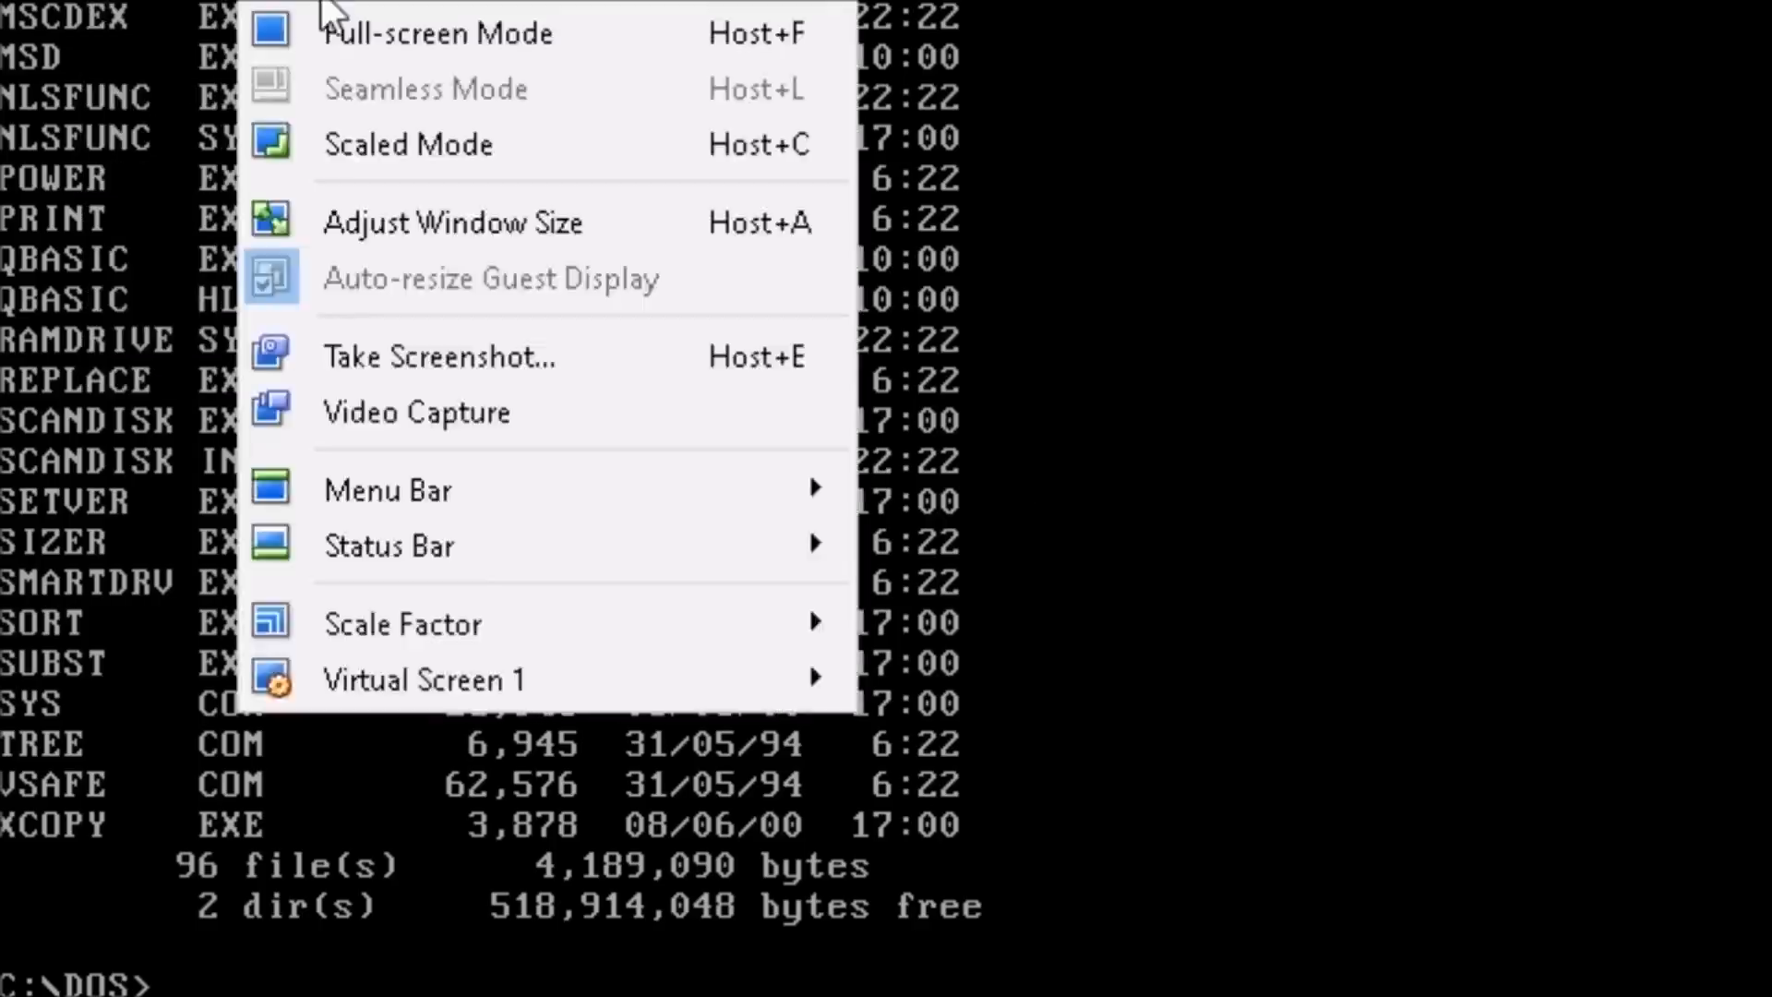
mouse_move(577, 92)
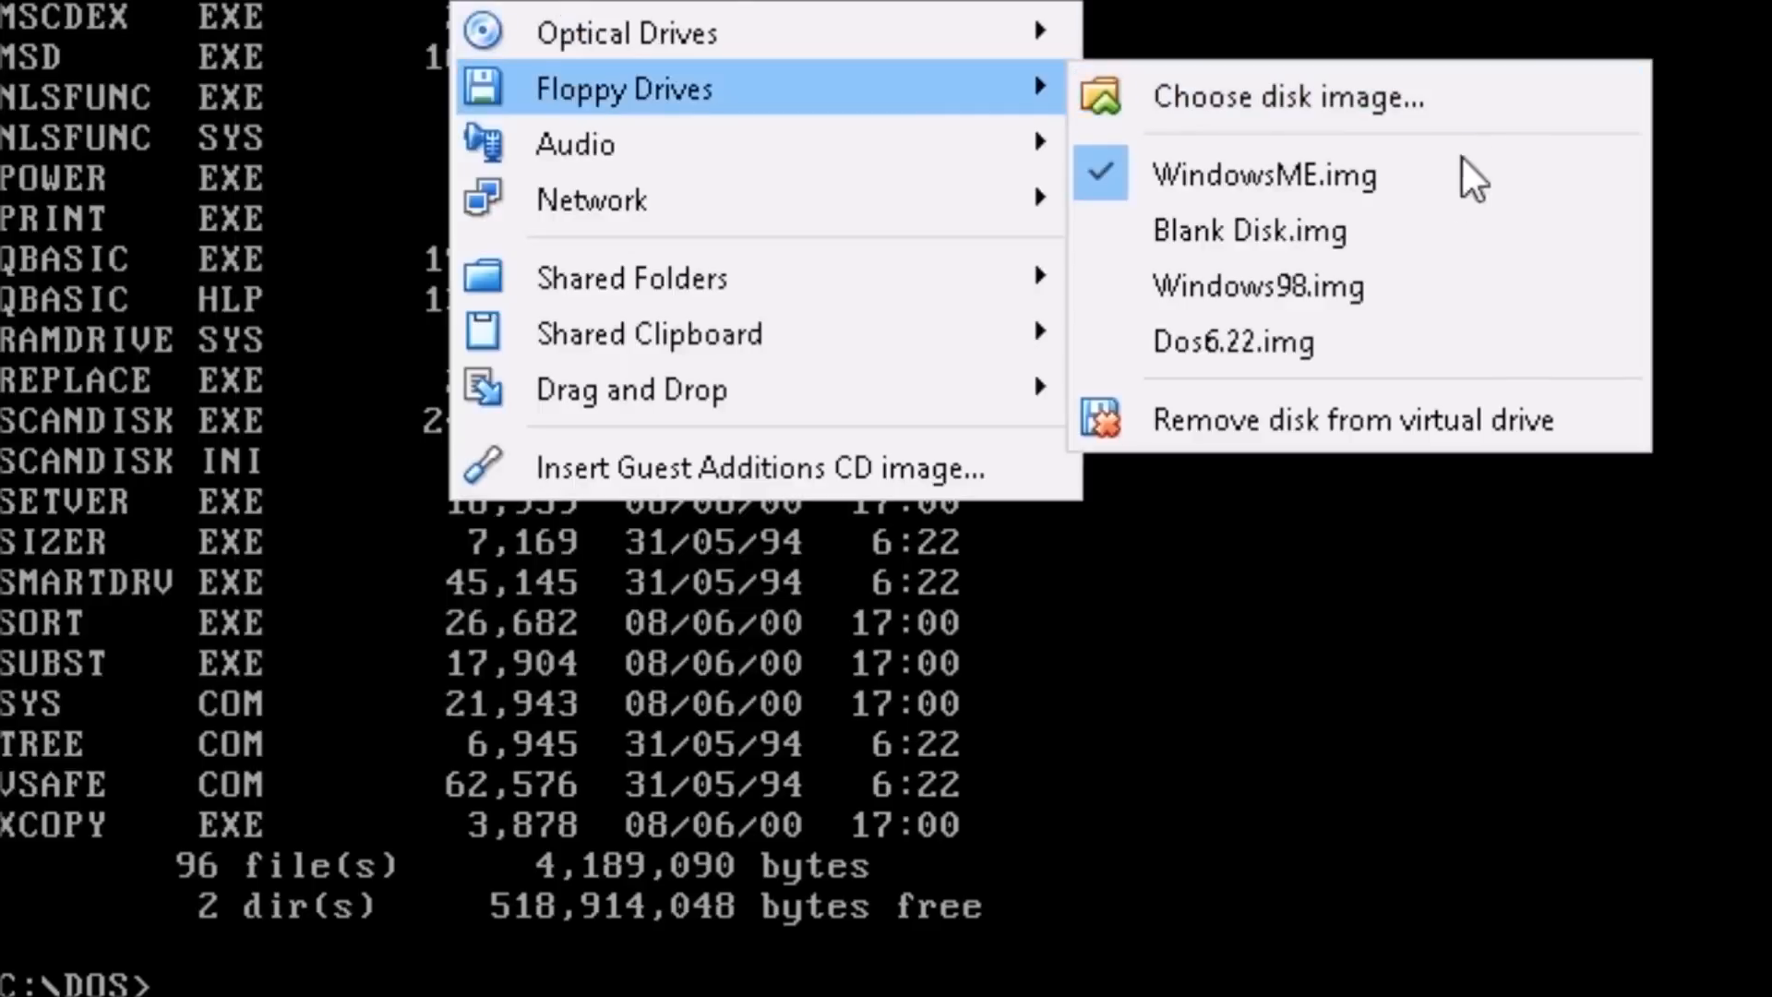
left_click(1381, 427)
left_click(120, 4)
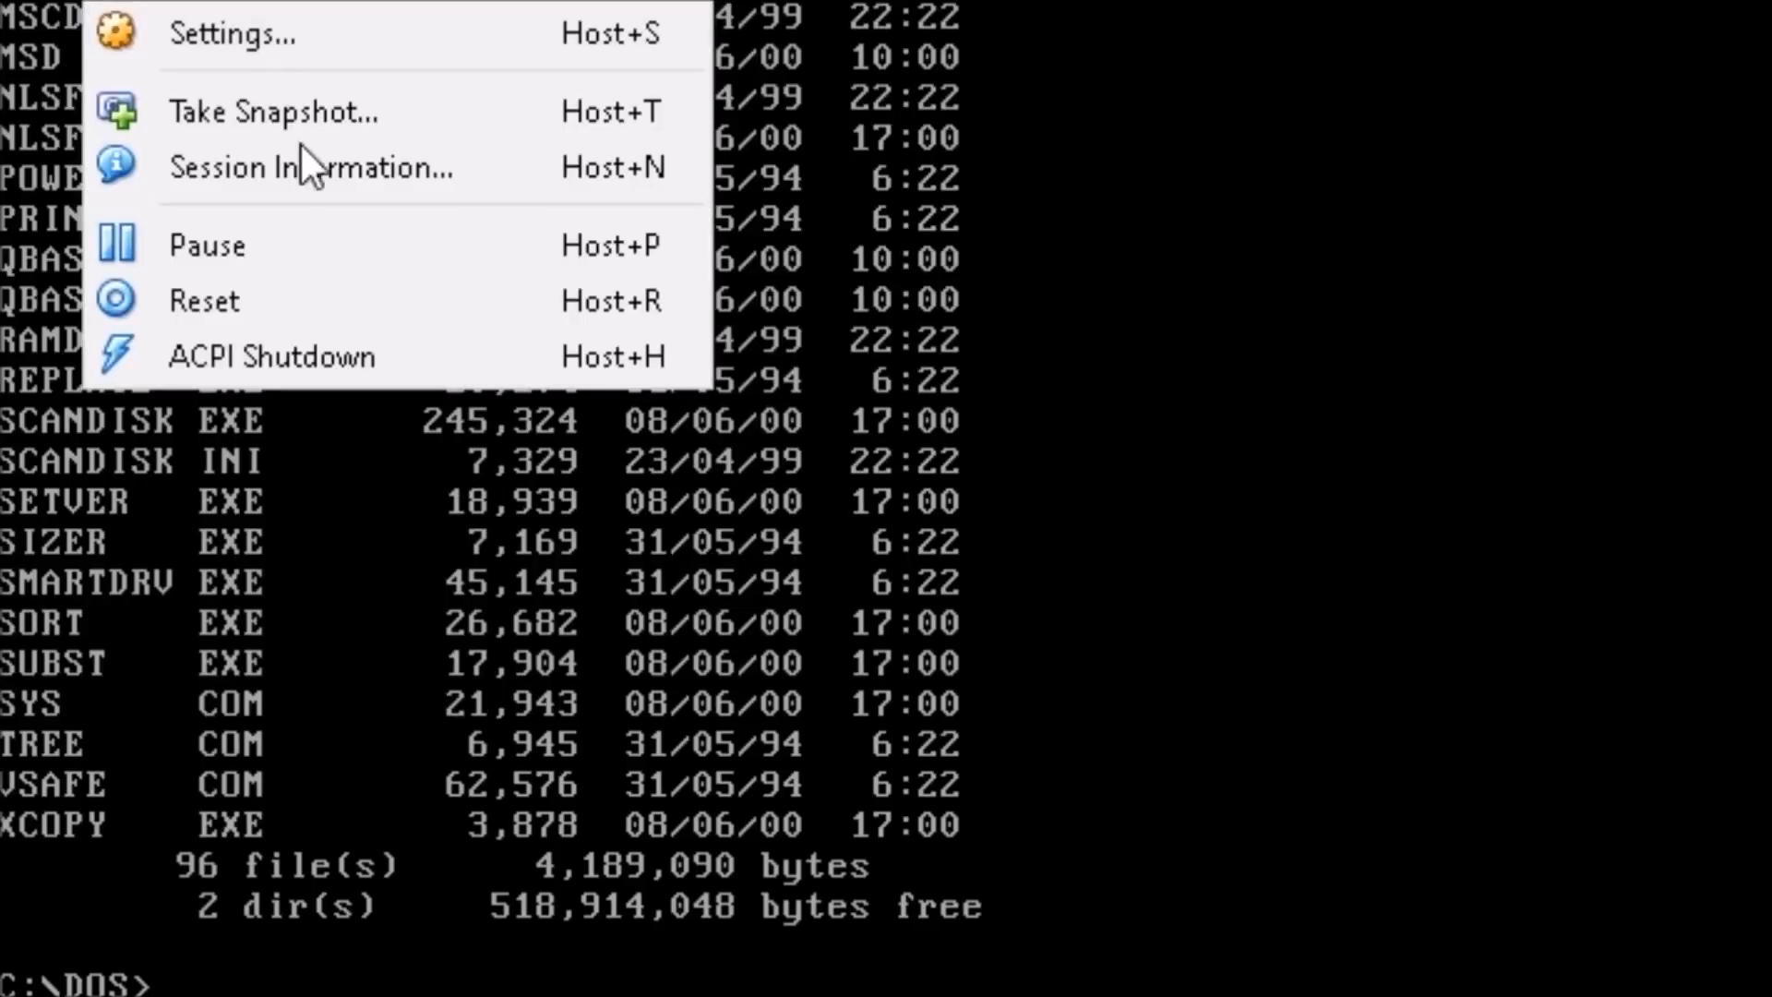
left_click(301, 301)
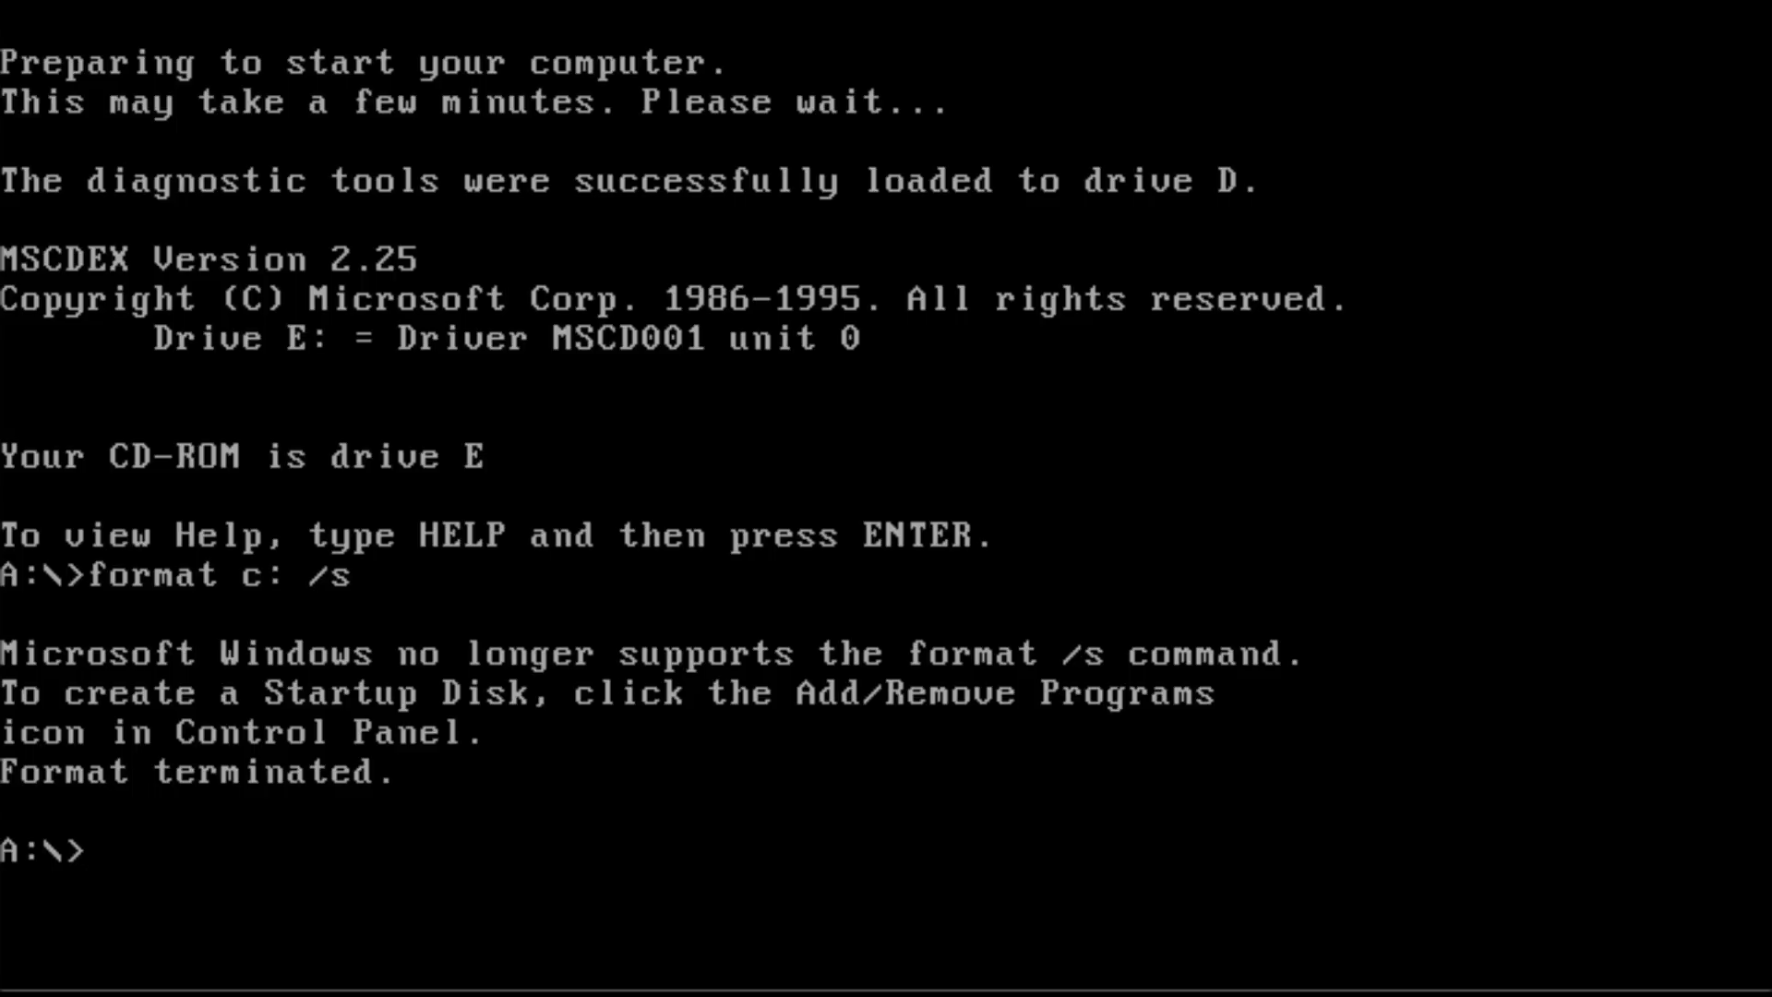
- Try to make drive C bootable with "sys c:" and request the help text for the sys command
type("sys c:")
key("Return")
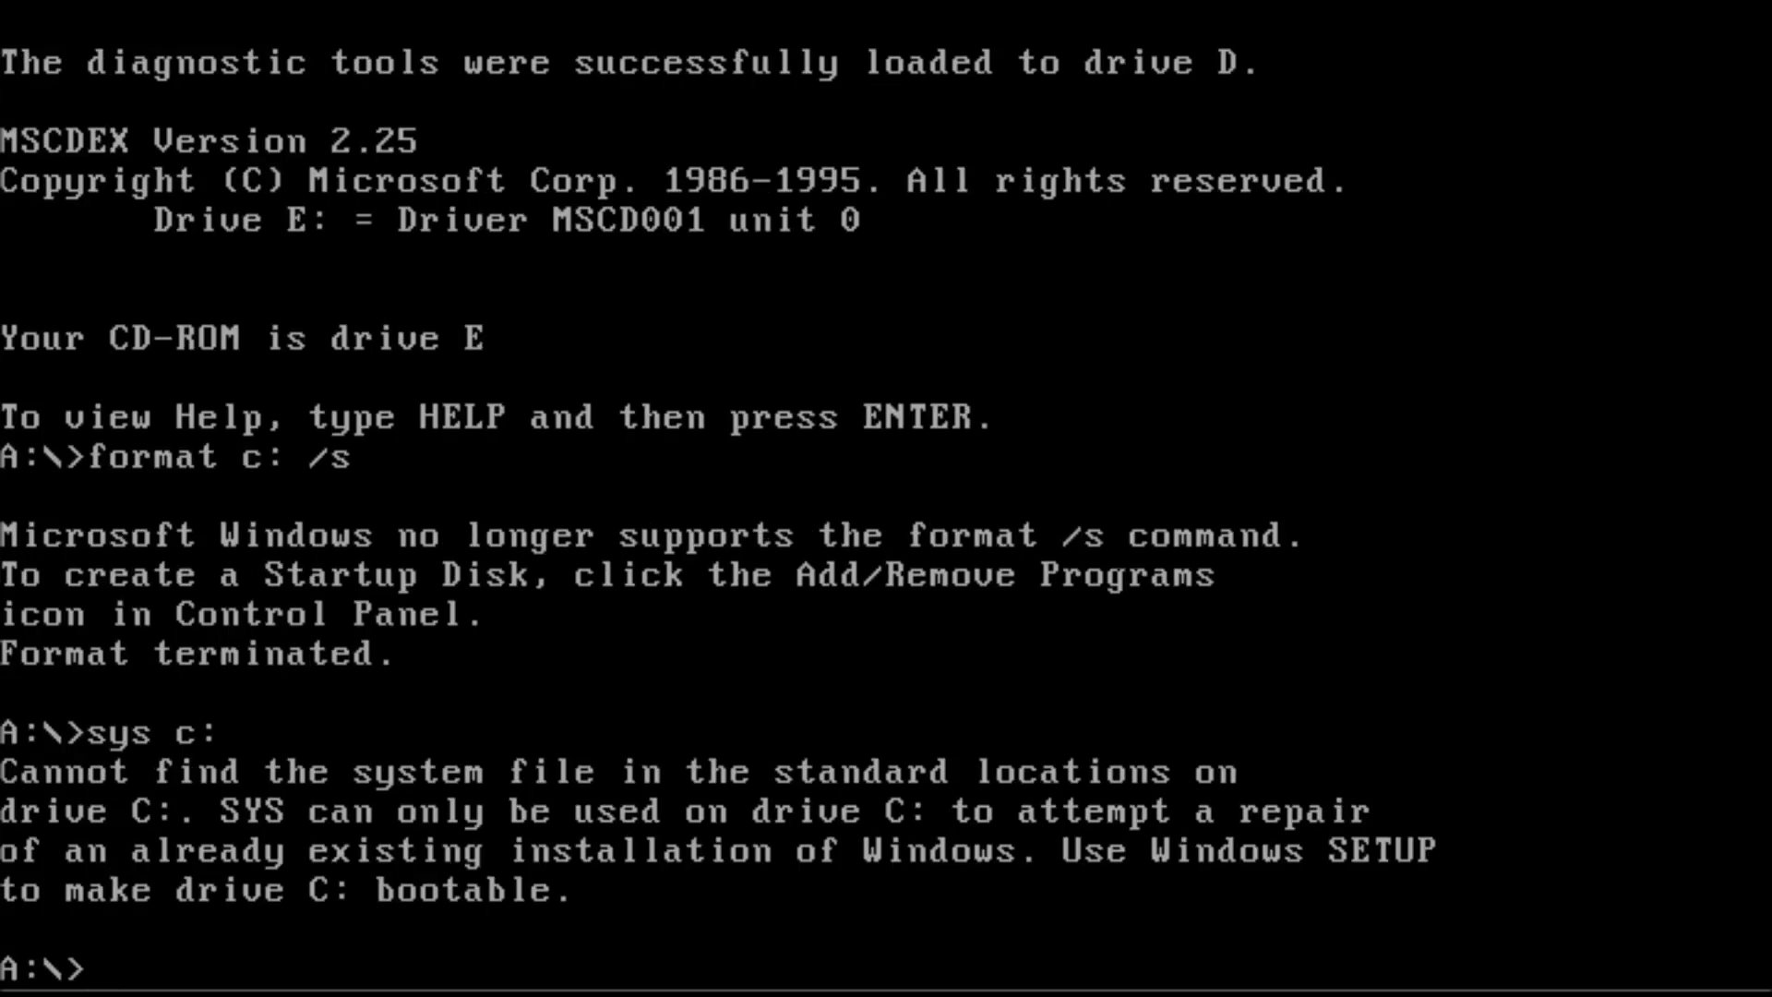
type("sys /?")
key("Return")
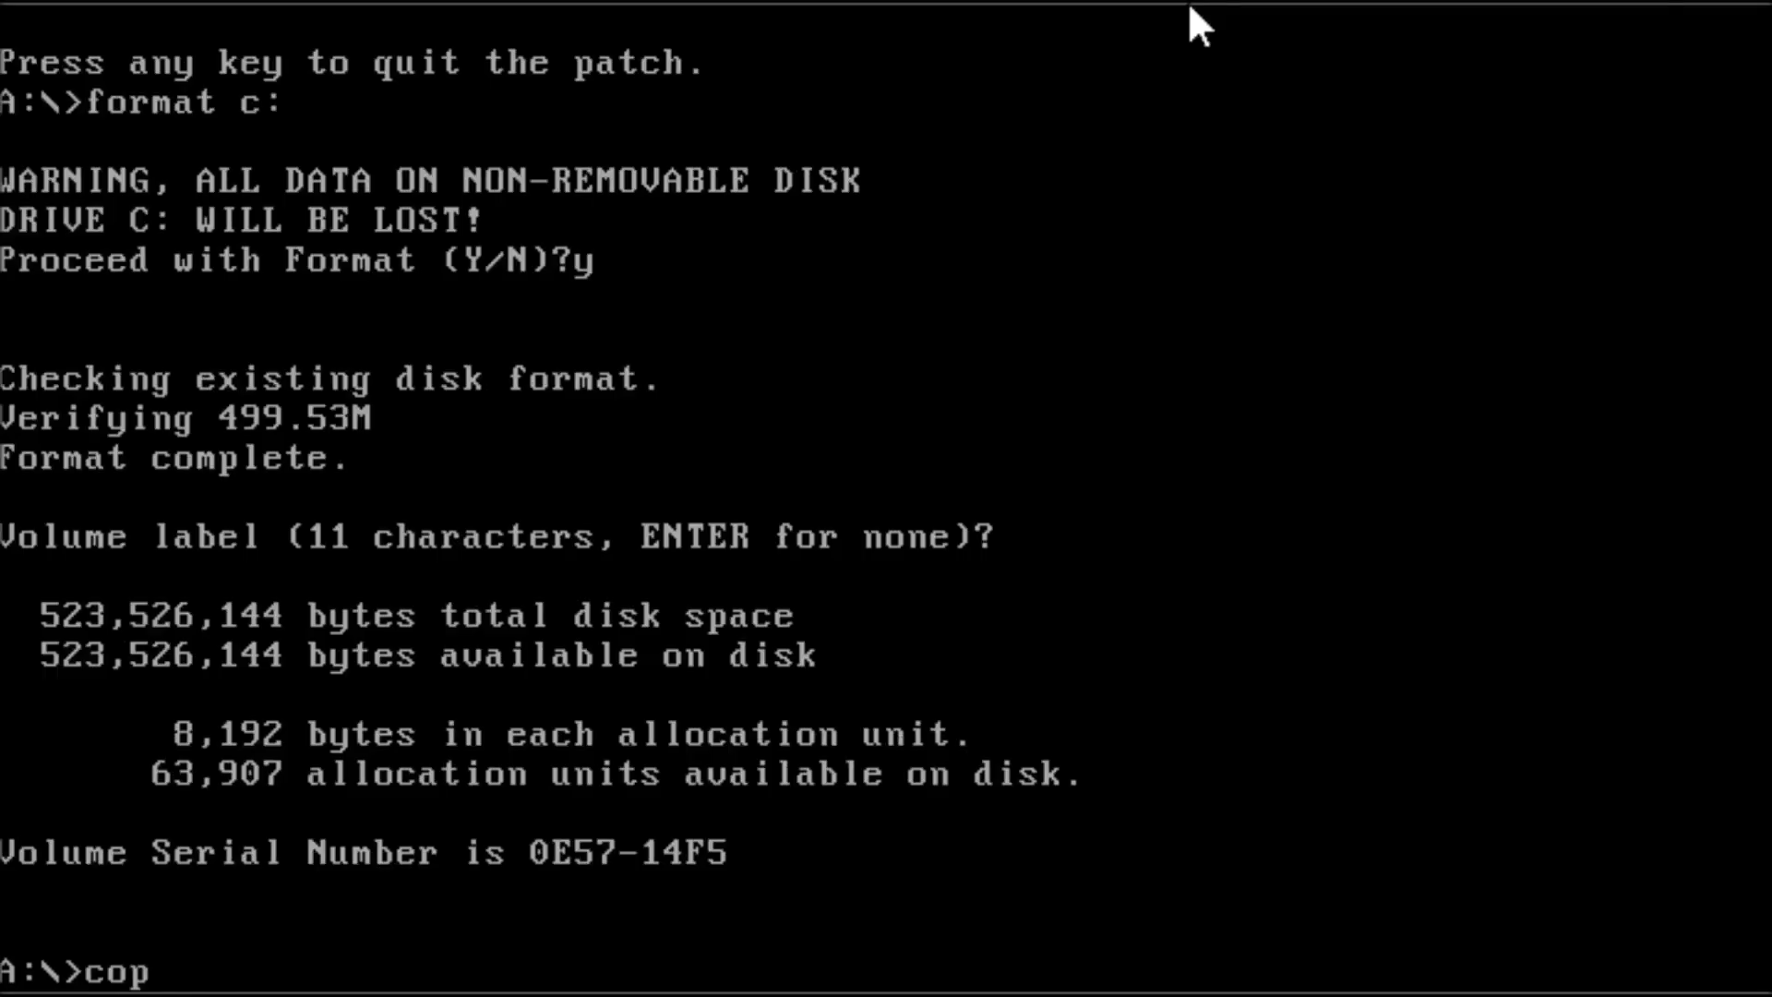
- Copy io.sys, msdos.sys and command.com from the floppy to drive C and restart the machine
type("y io.sys c:")
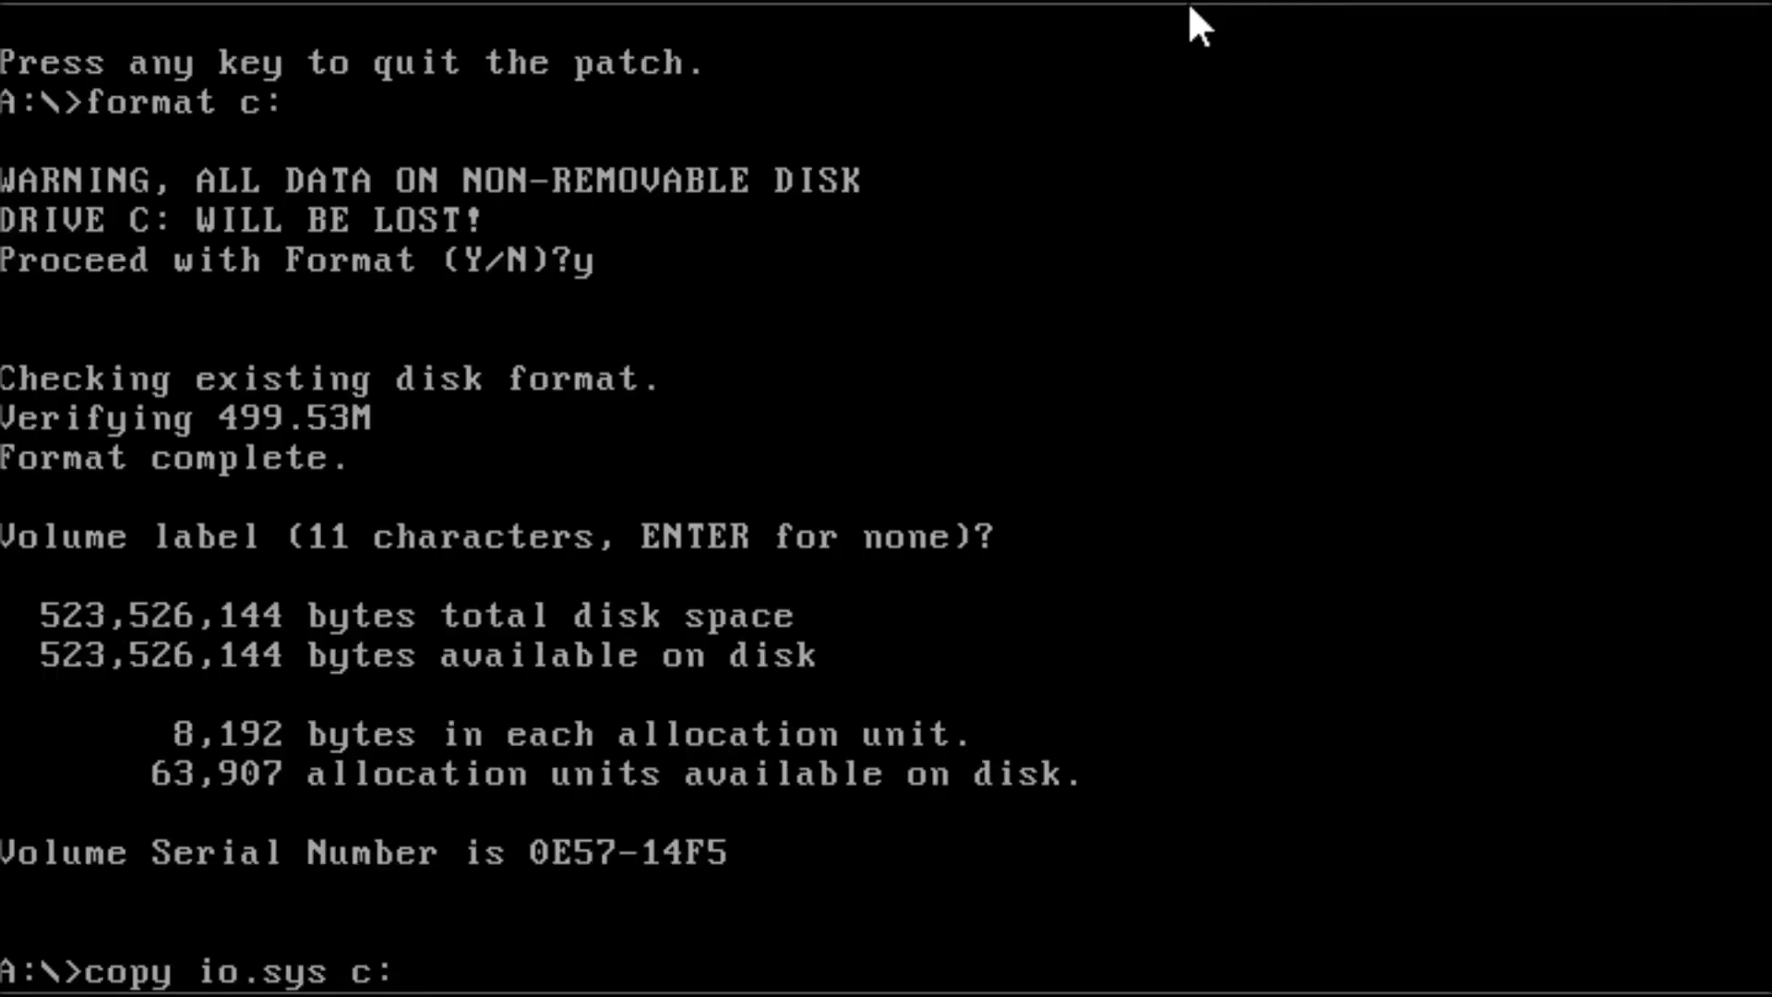
key("Return")
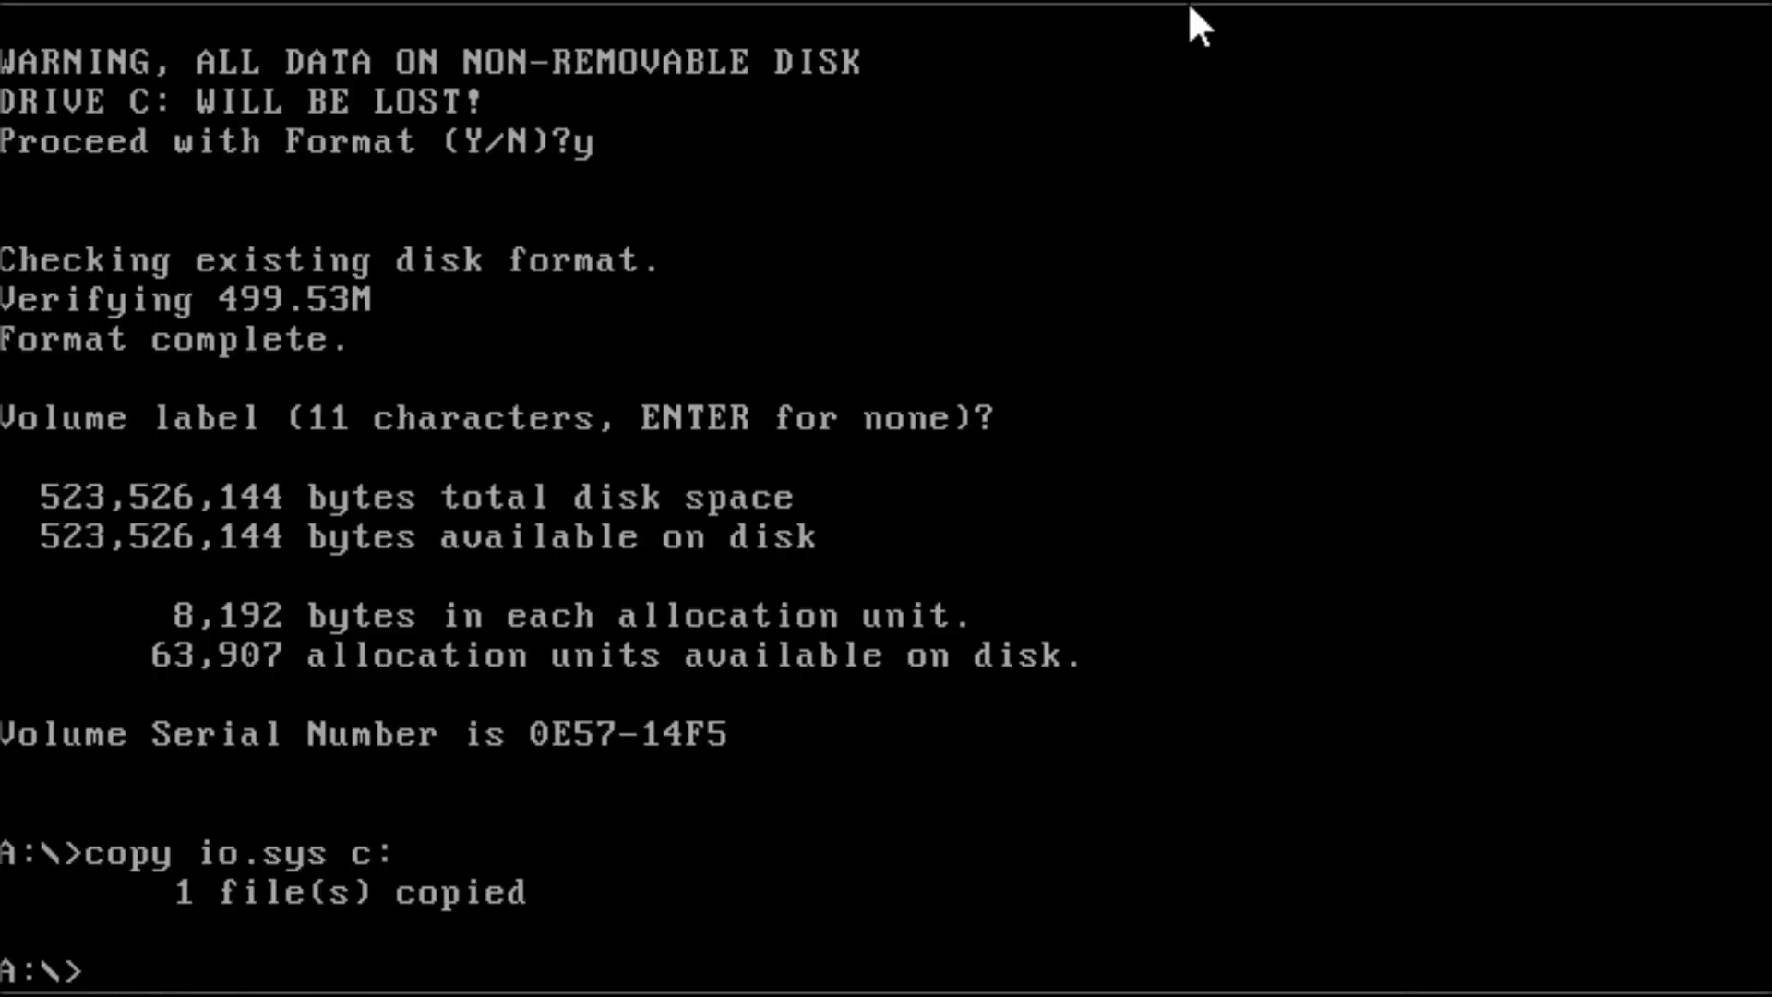
type("copy msdos.sys c:")
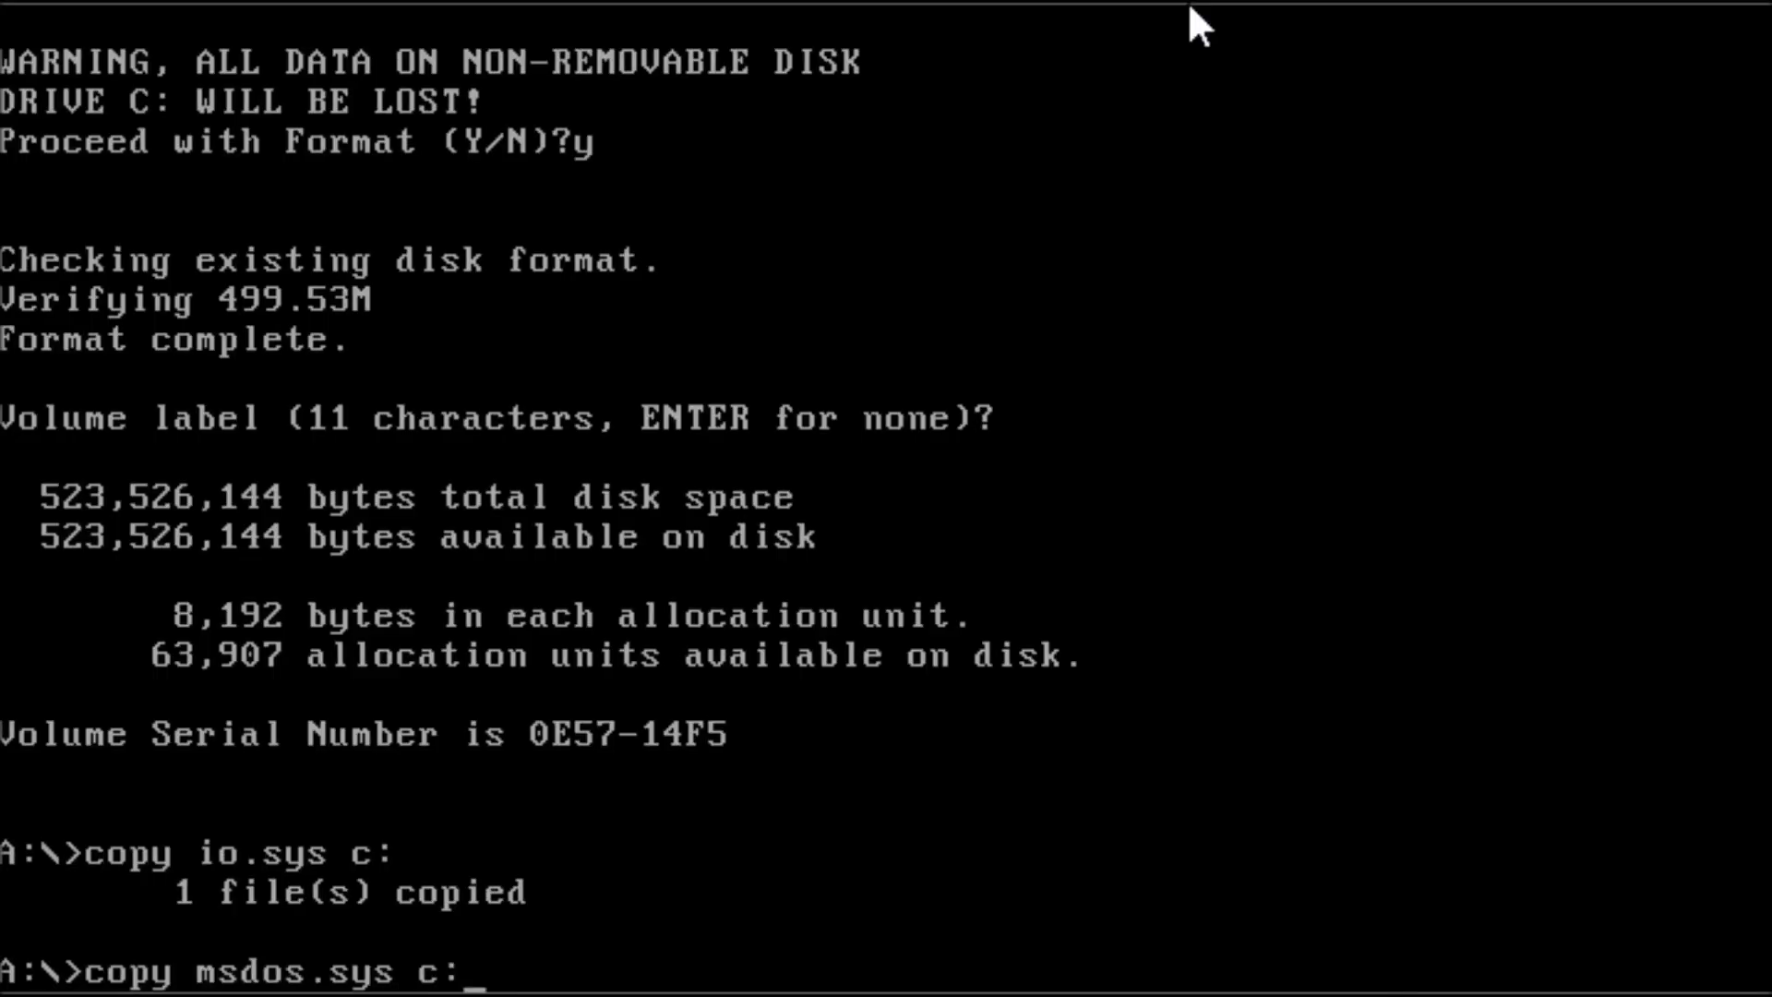
key("Return")
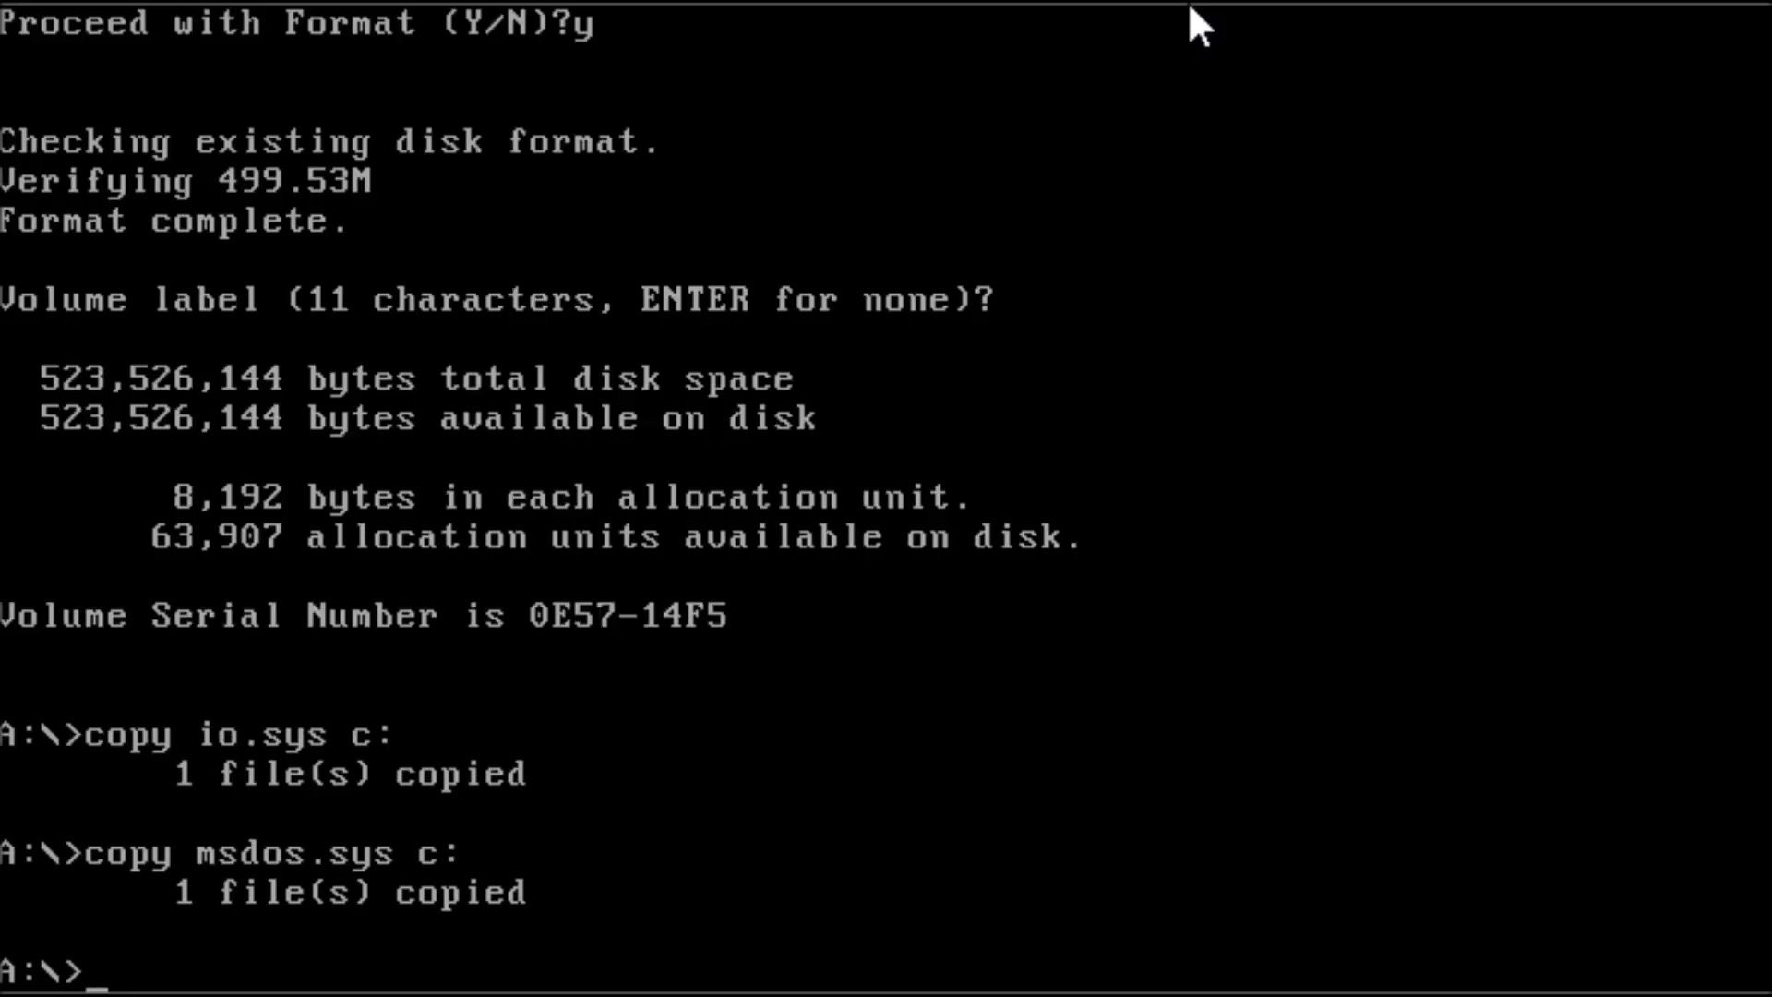
type("copy command.com c:")
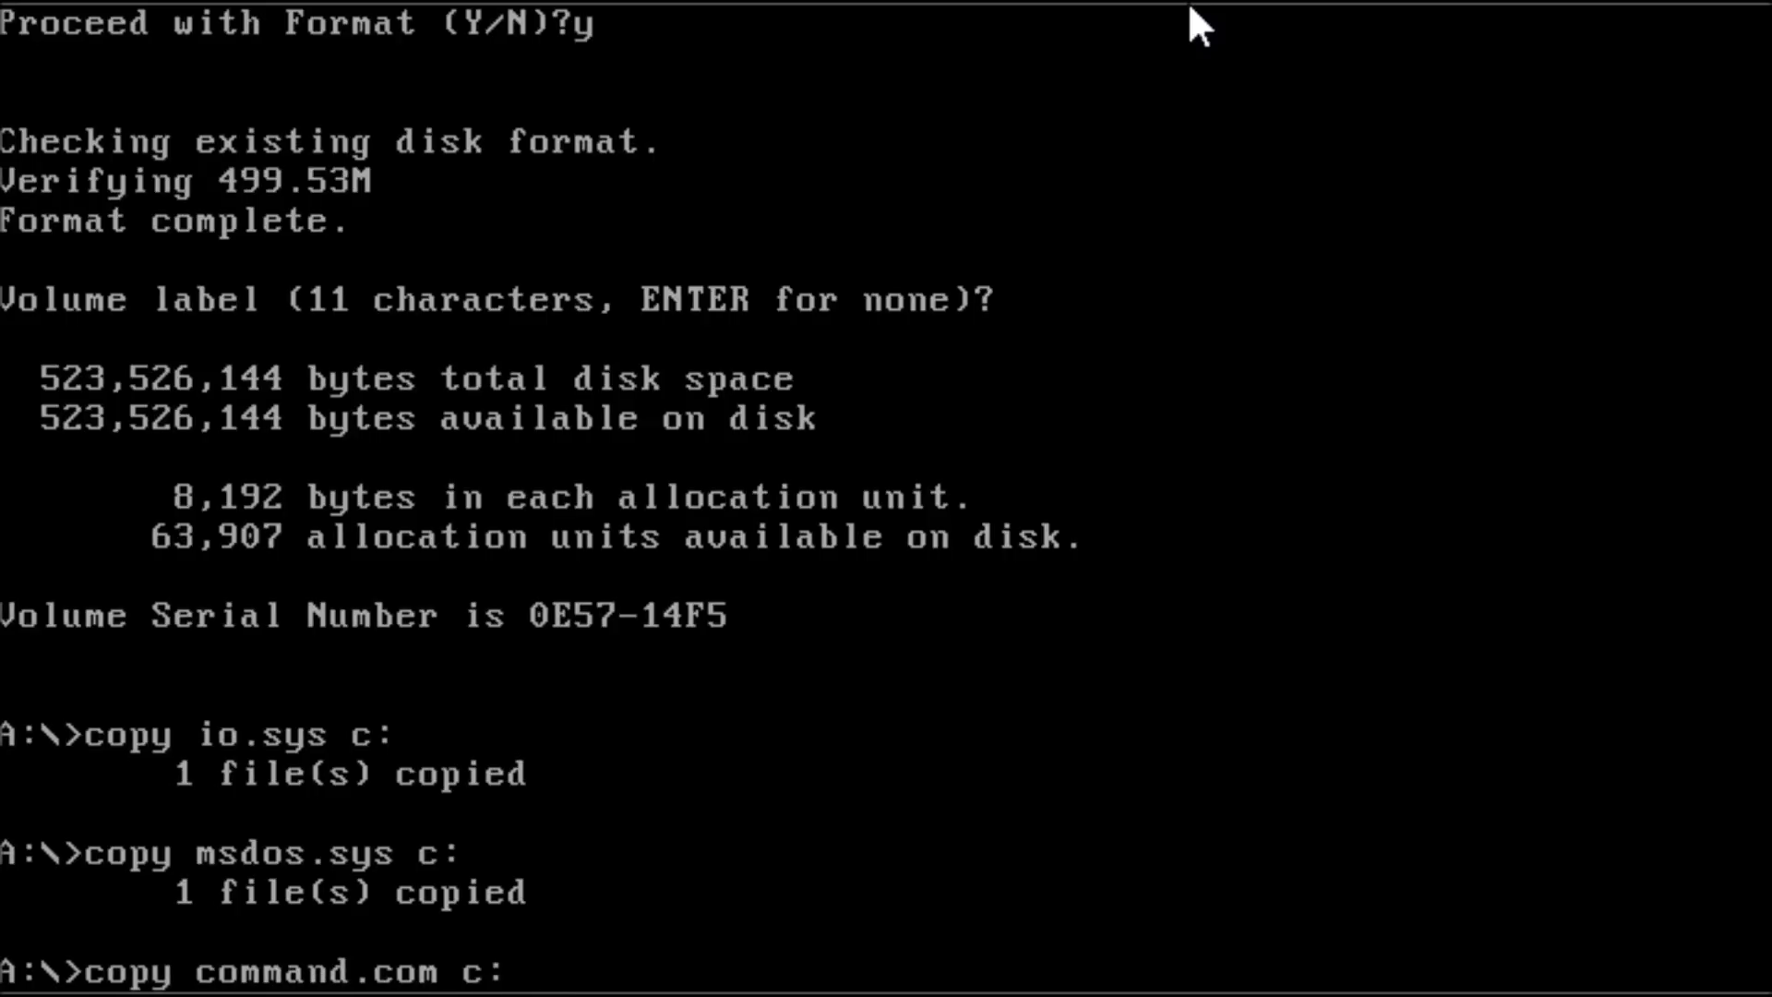
key("Return")
key("ctrl+alt+Delete")
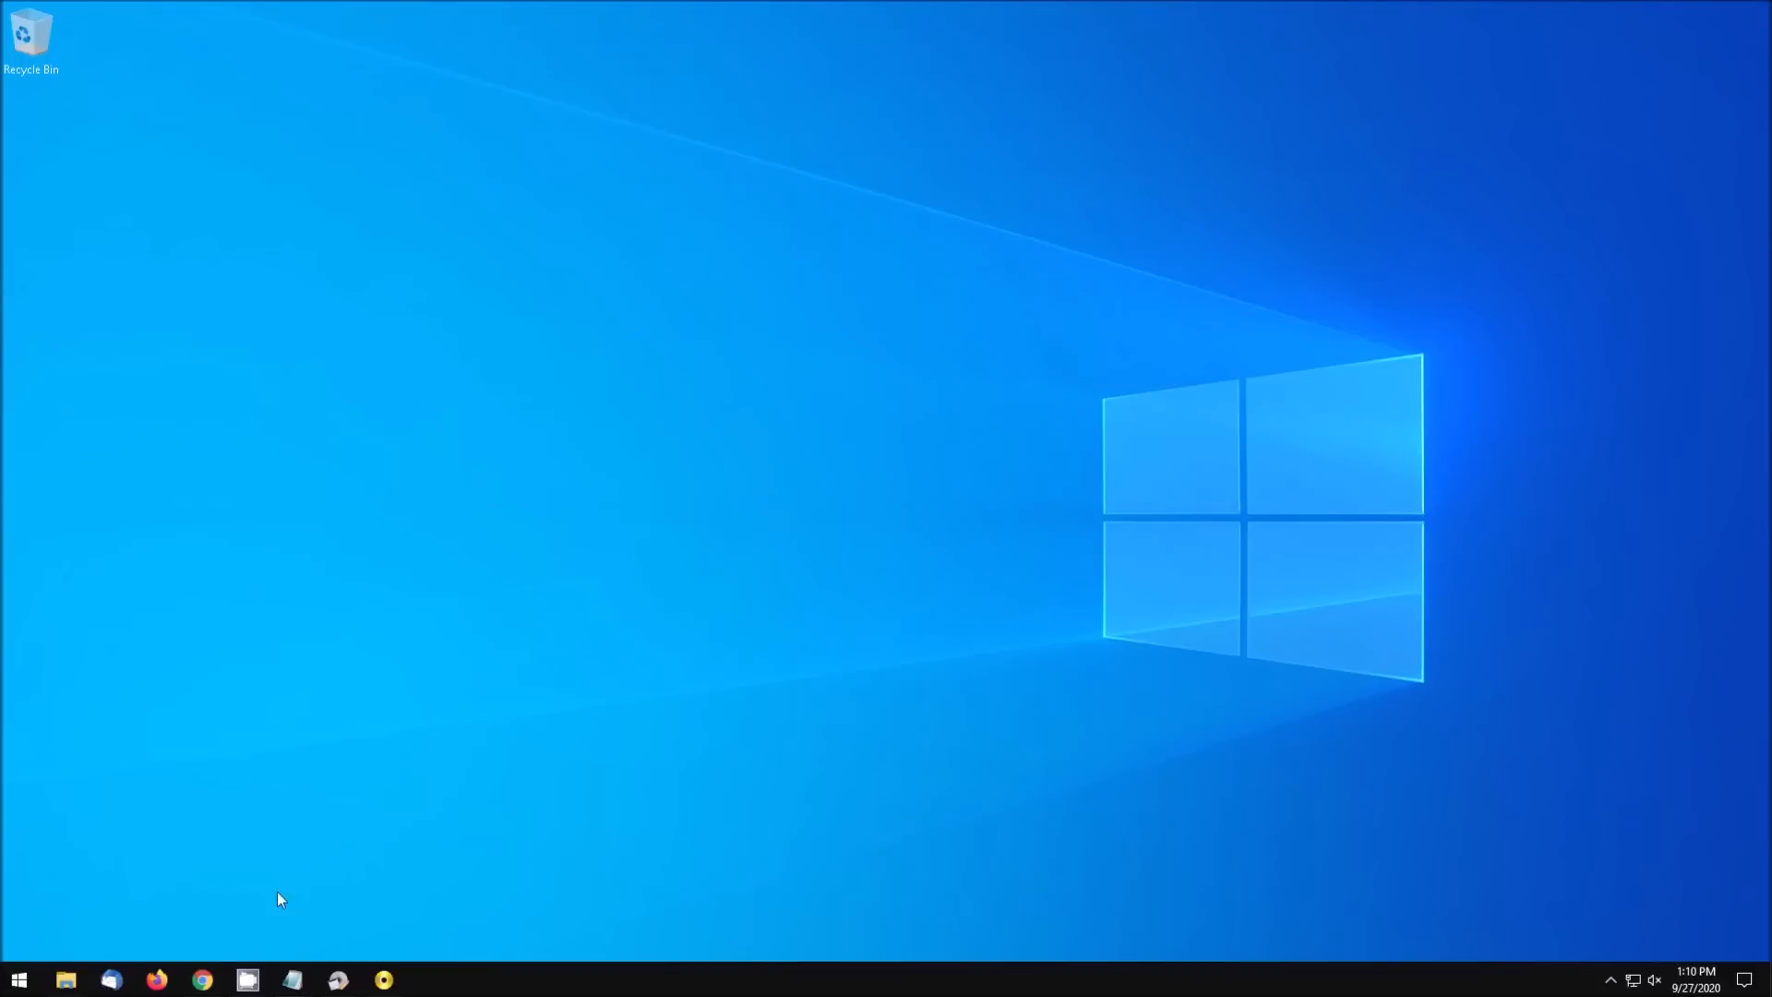
- Switch to Chrome and review the Windows ME real-mode DOS patch instructions for Real_dos.zip on the archived page
left_click(202, 979)
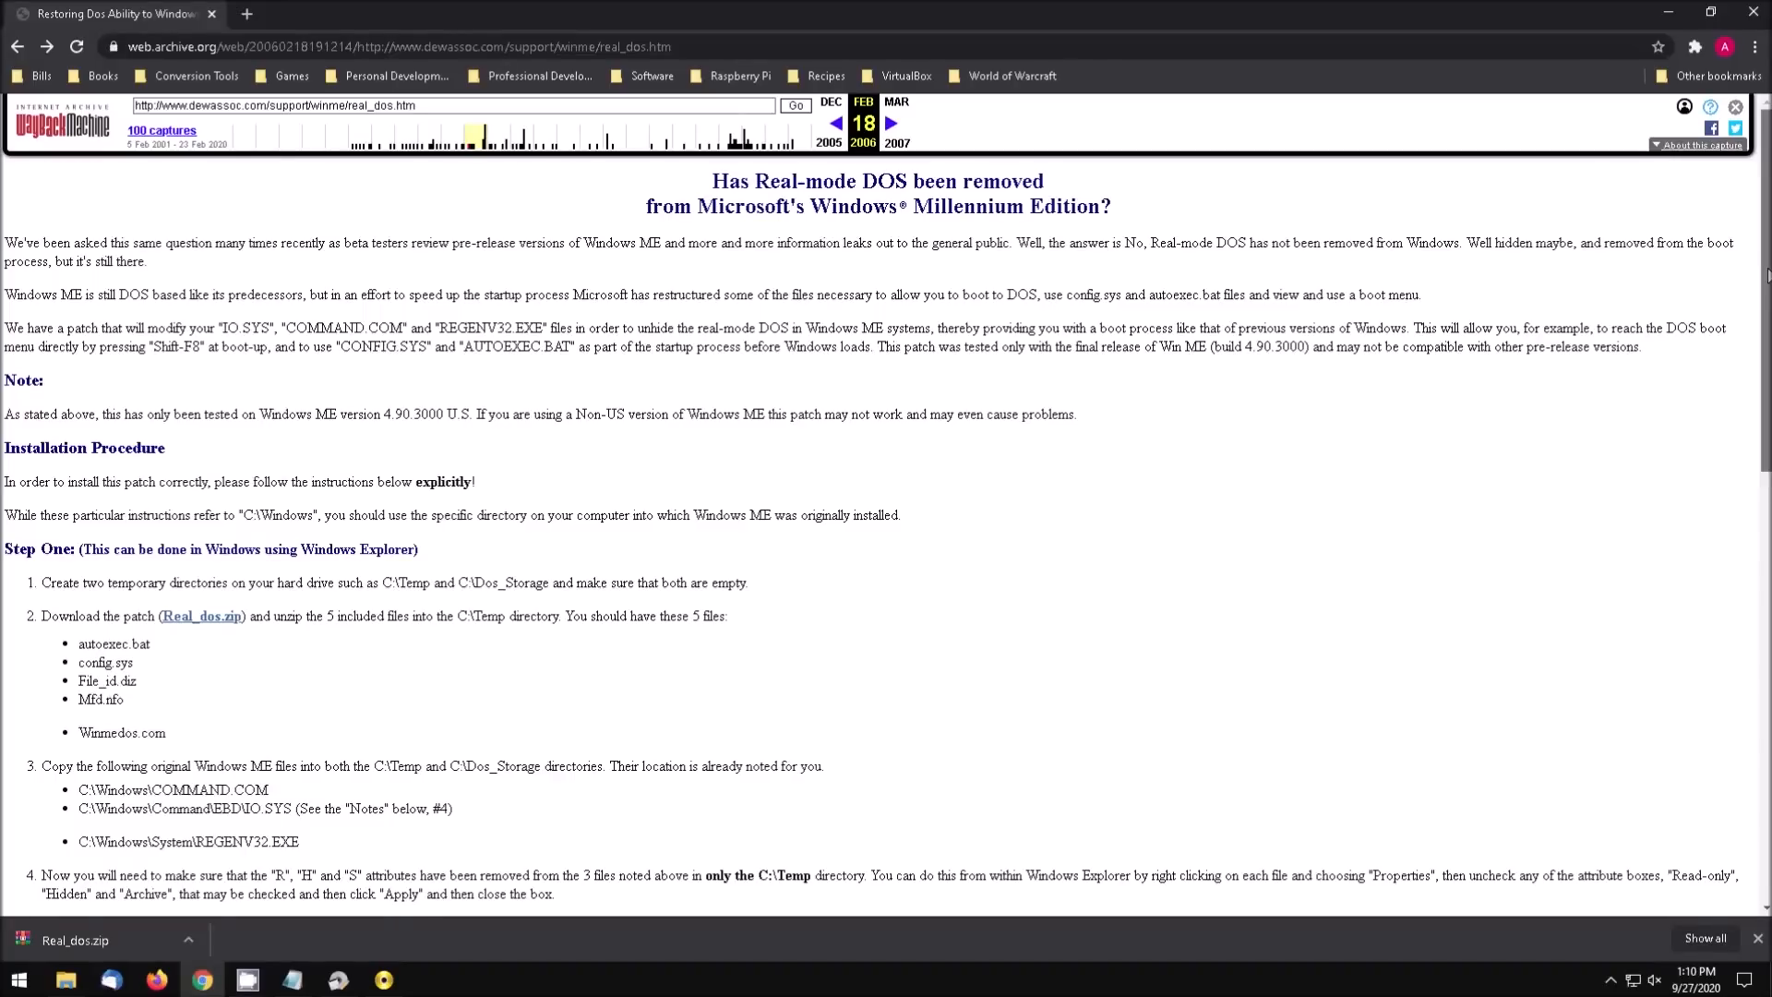
left_click_drag(1769, 276, 1759, 411)
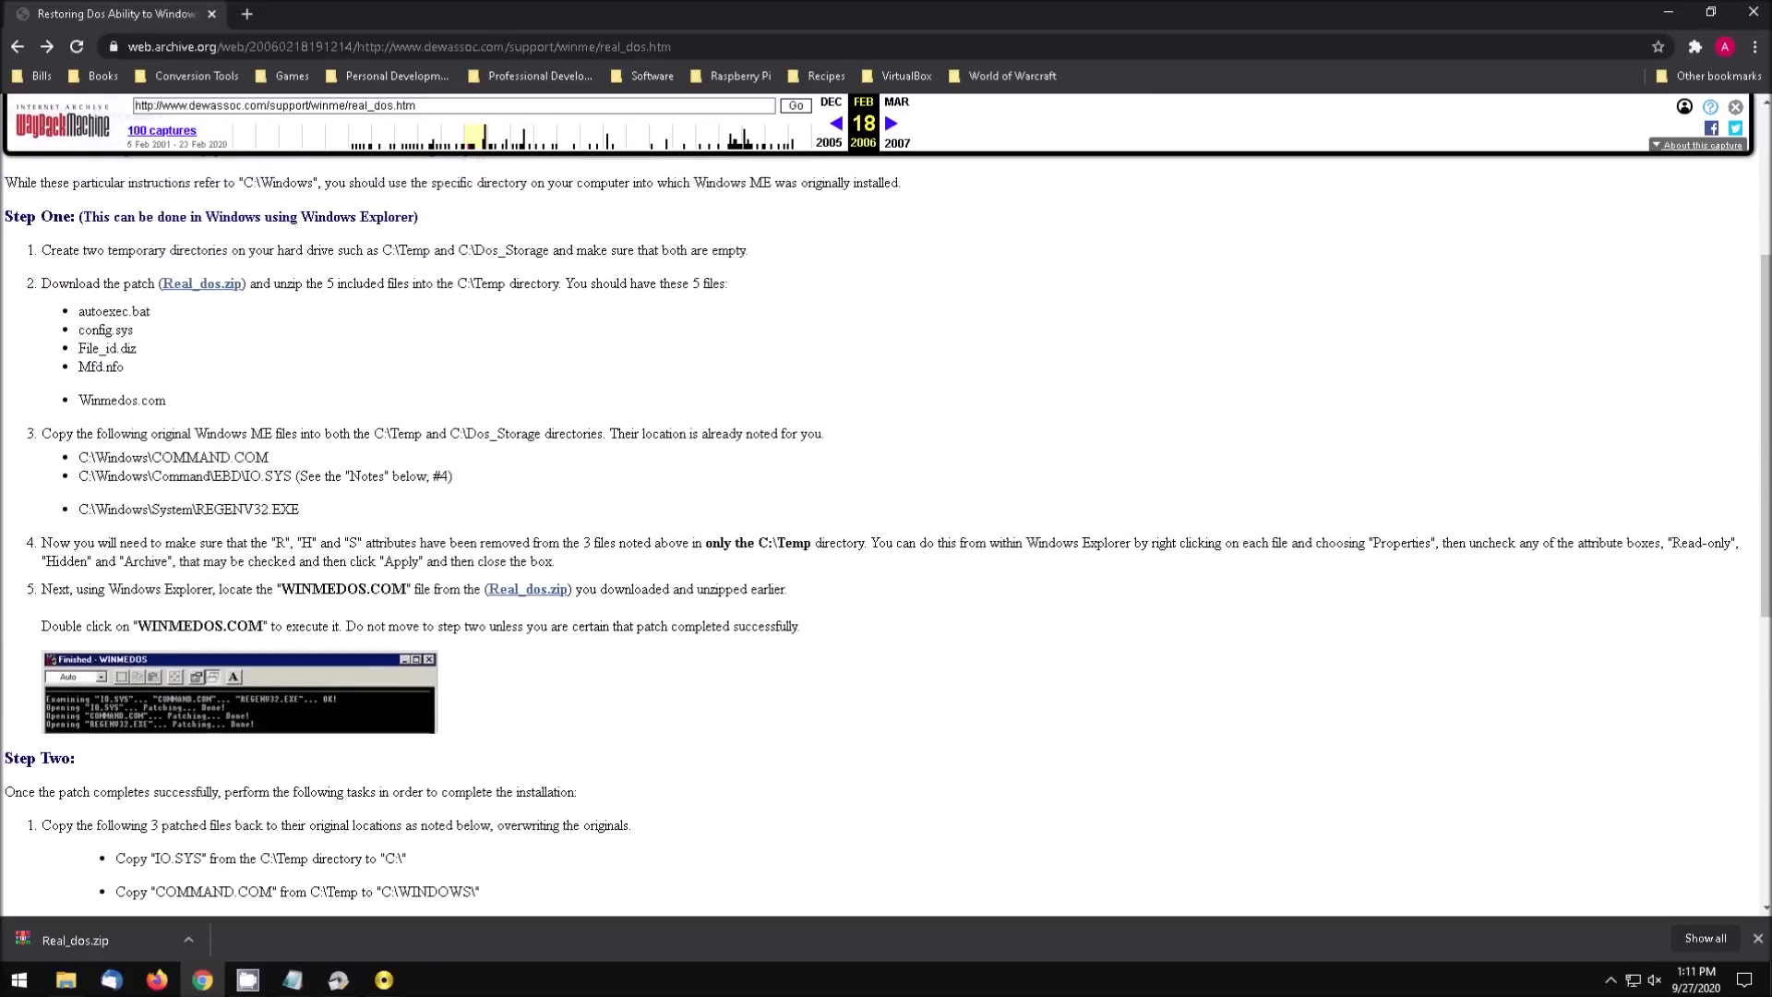
left_click(494, 596)
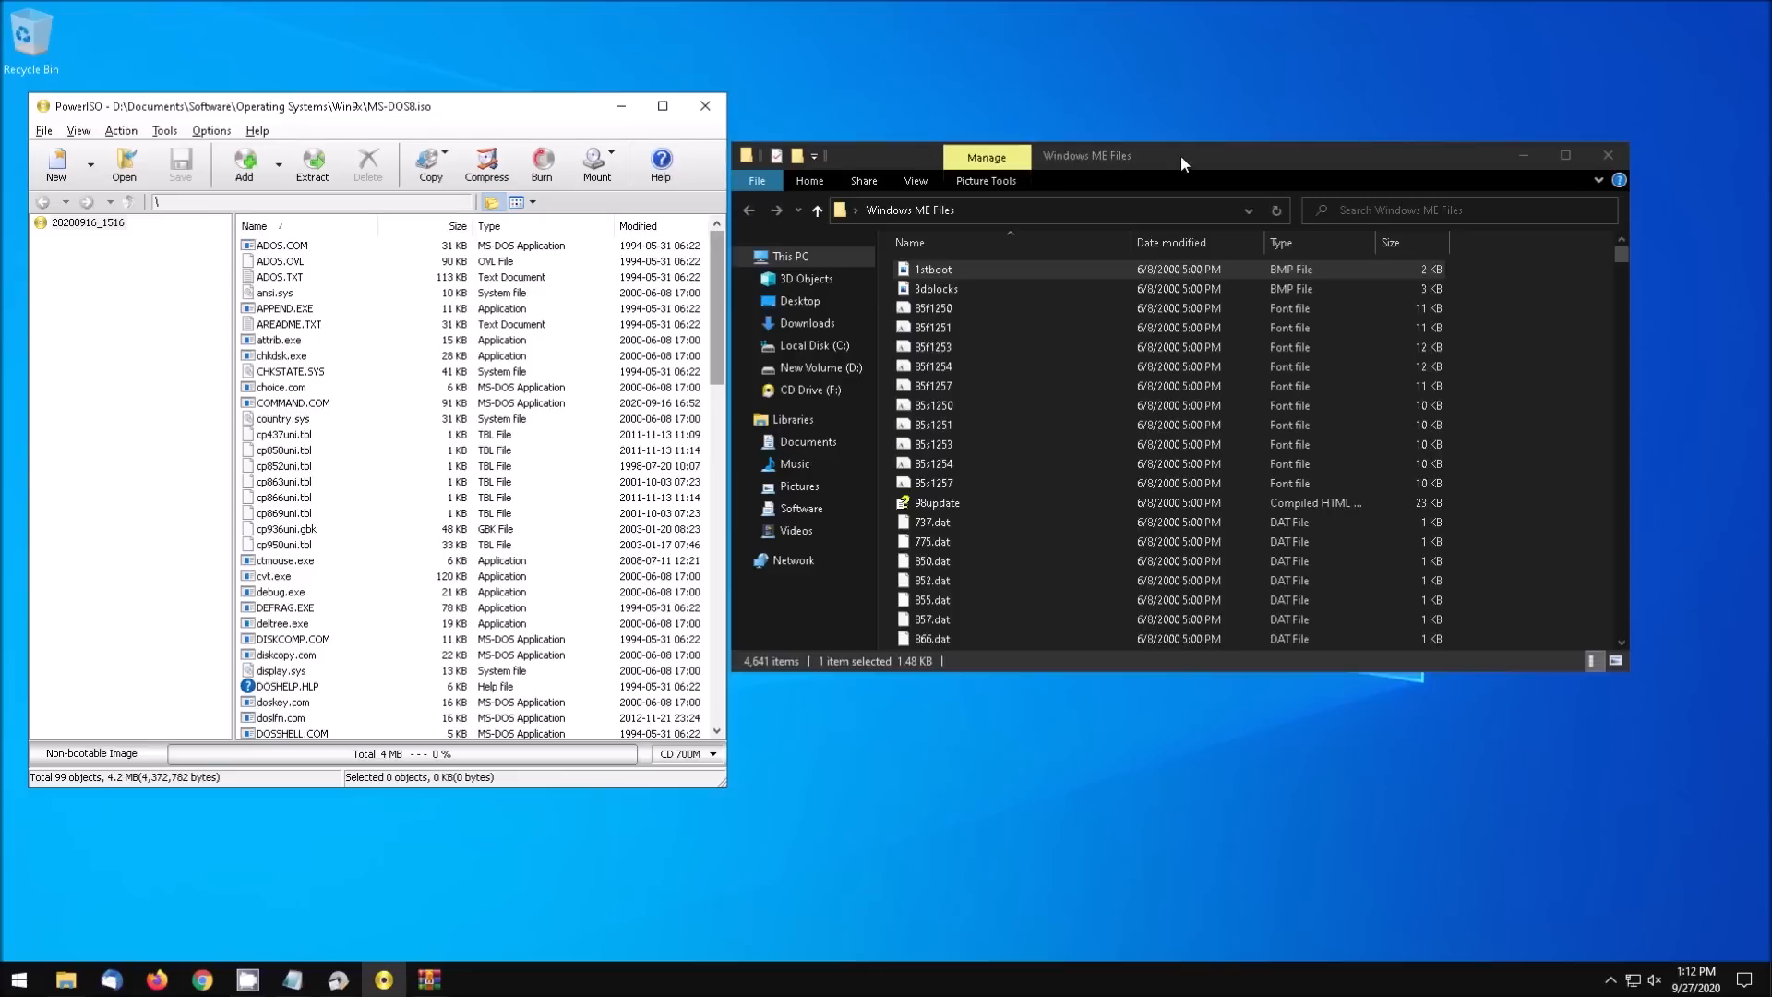
- Add regenv32 from the Windows ME Files folder to MS-DOS8.iso in PowerISO and save the image
left_click_drag(1182, 155, 1211, 157)
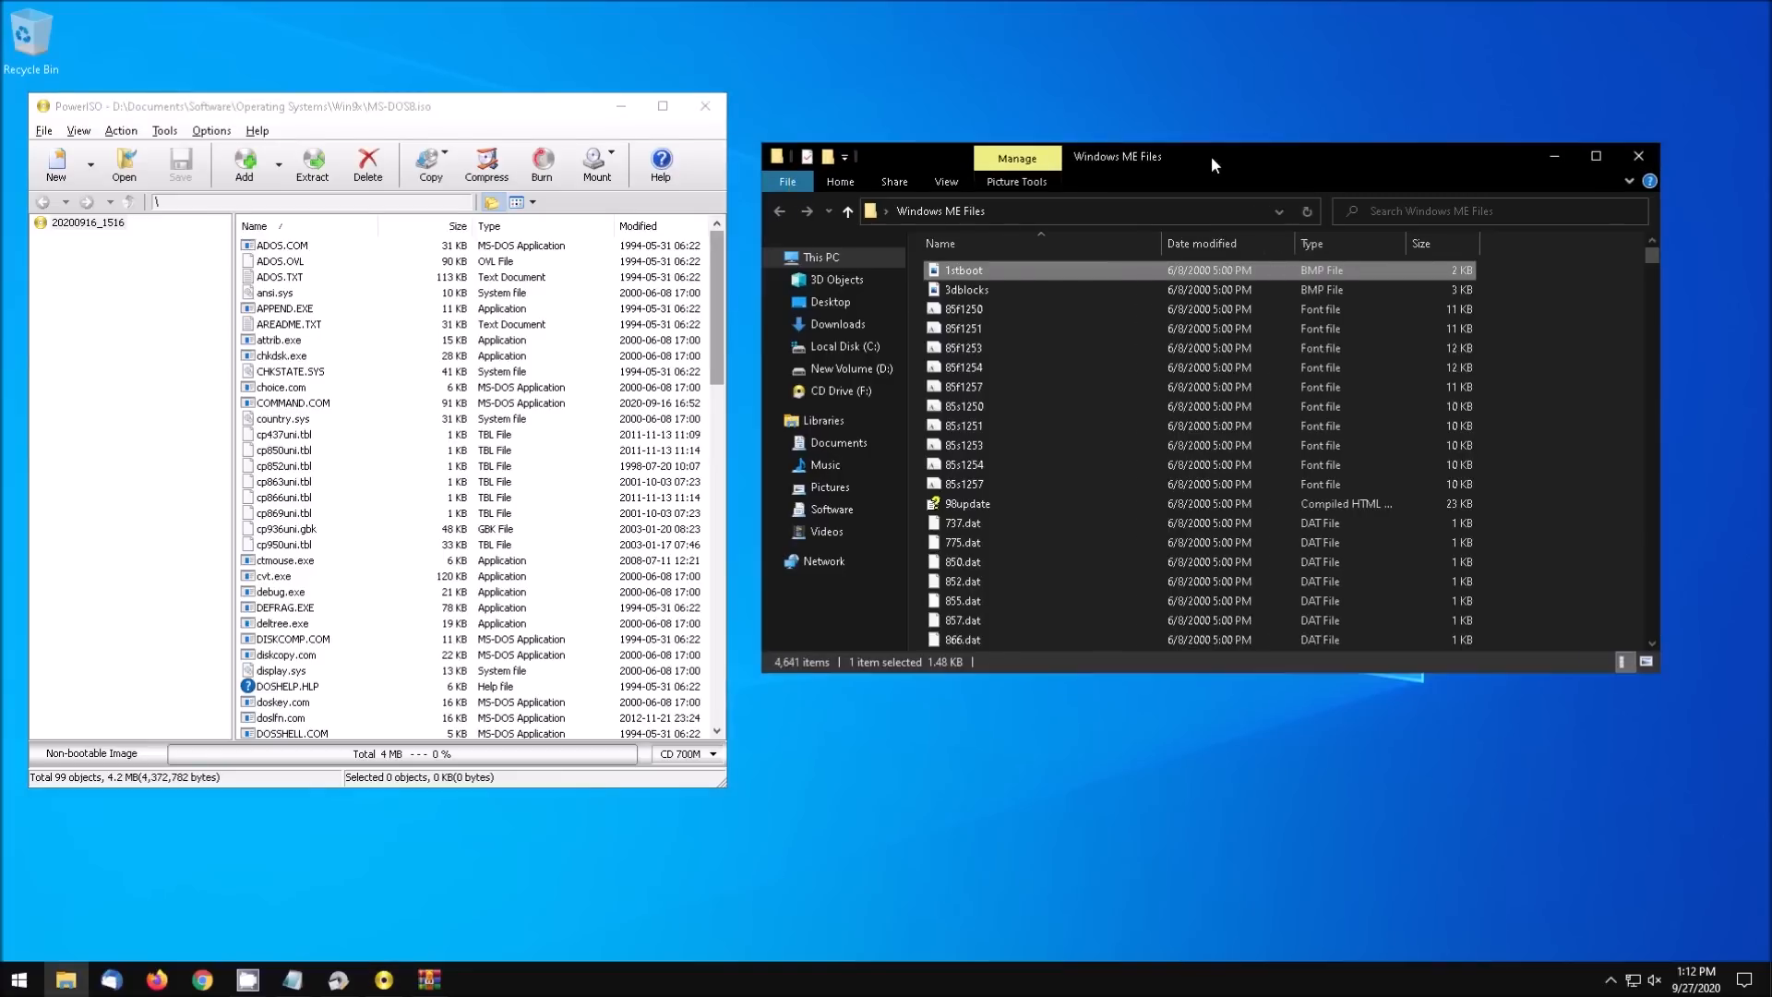
left_click(987, 245)
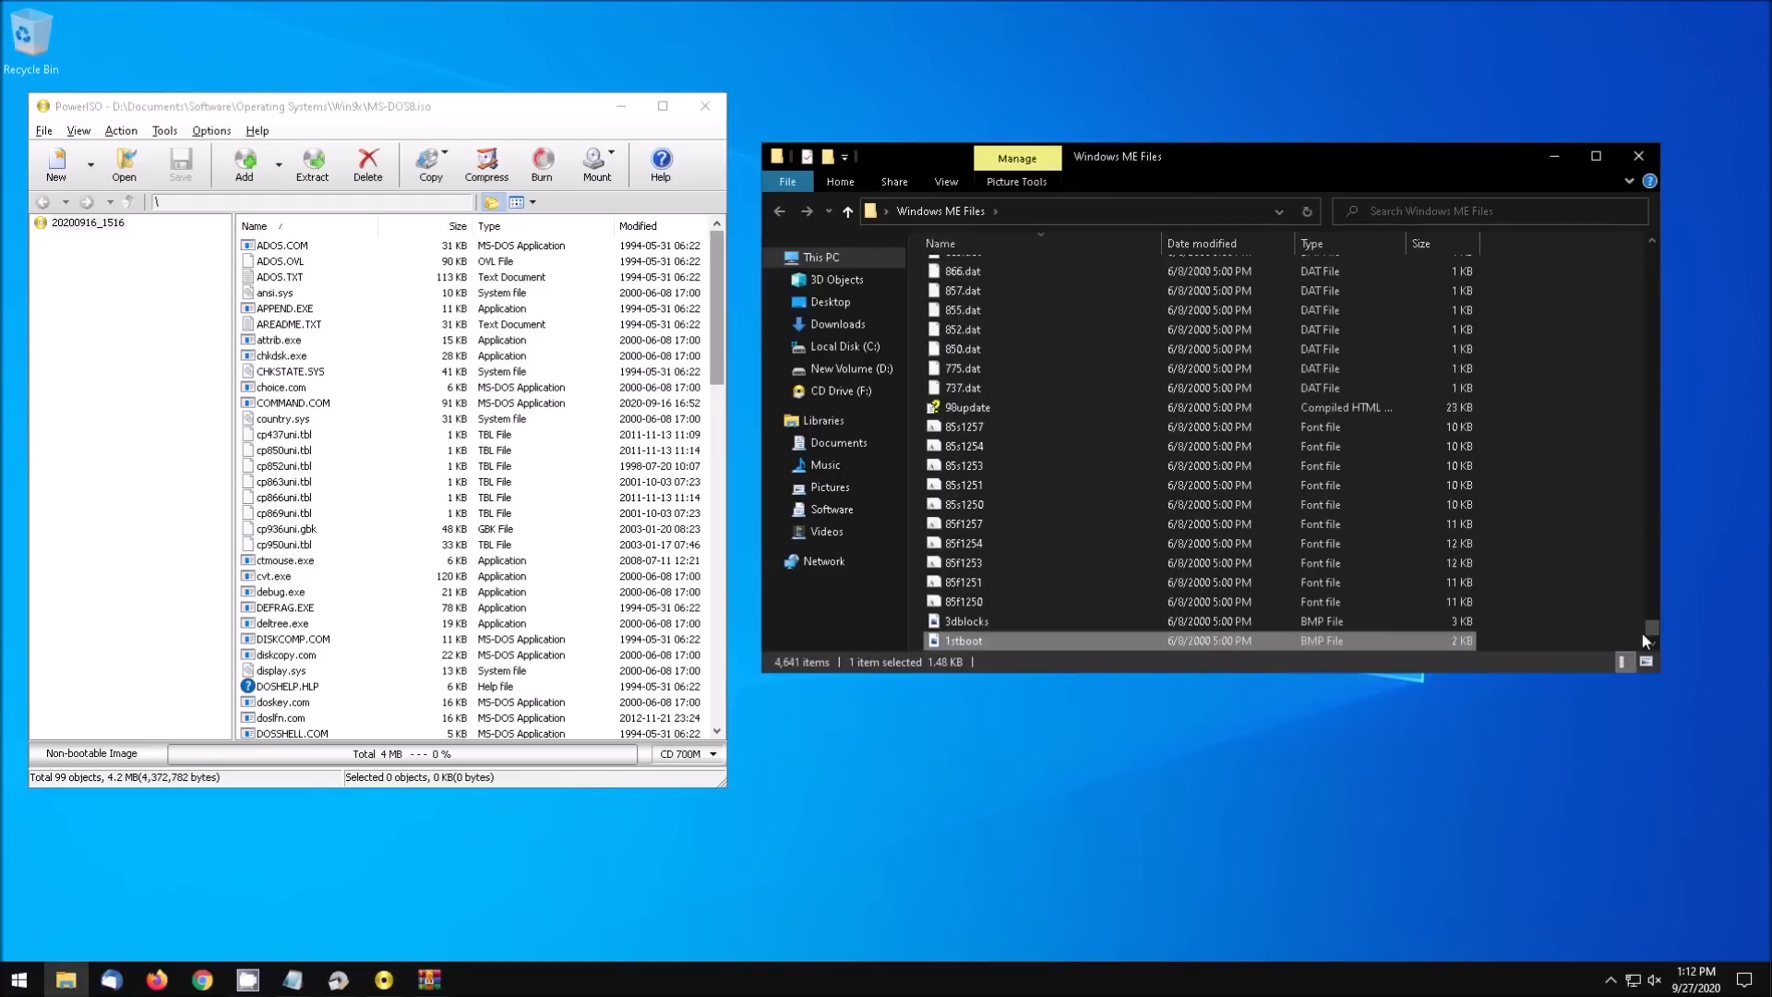
left_click(973, 239)
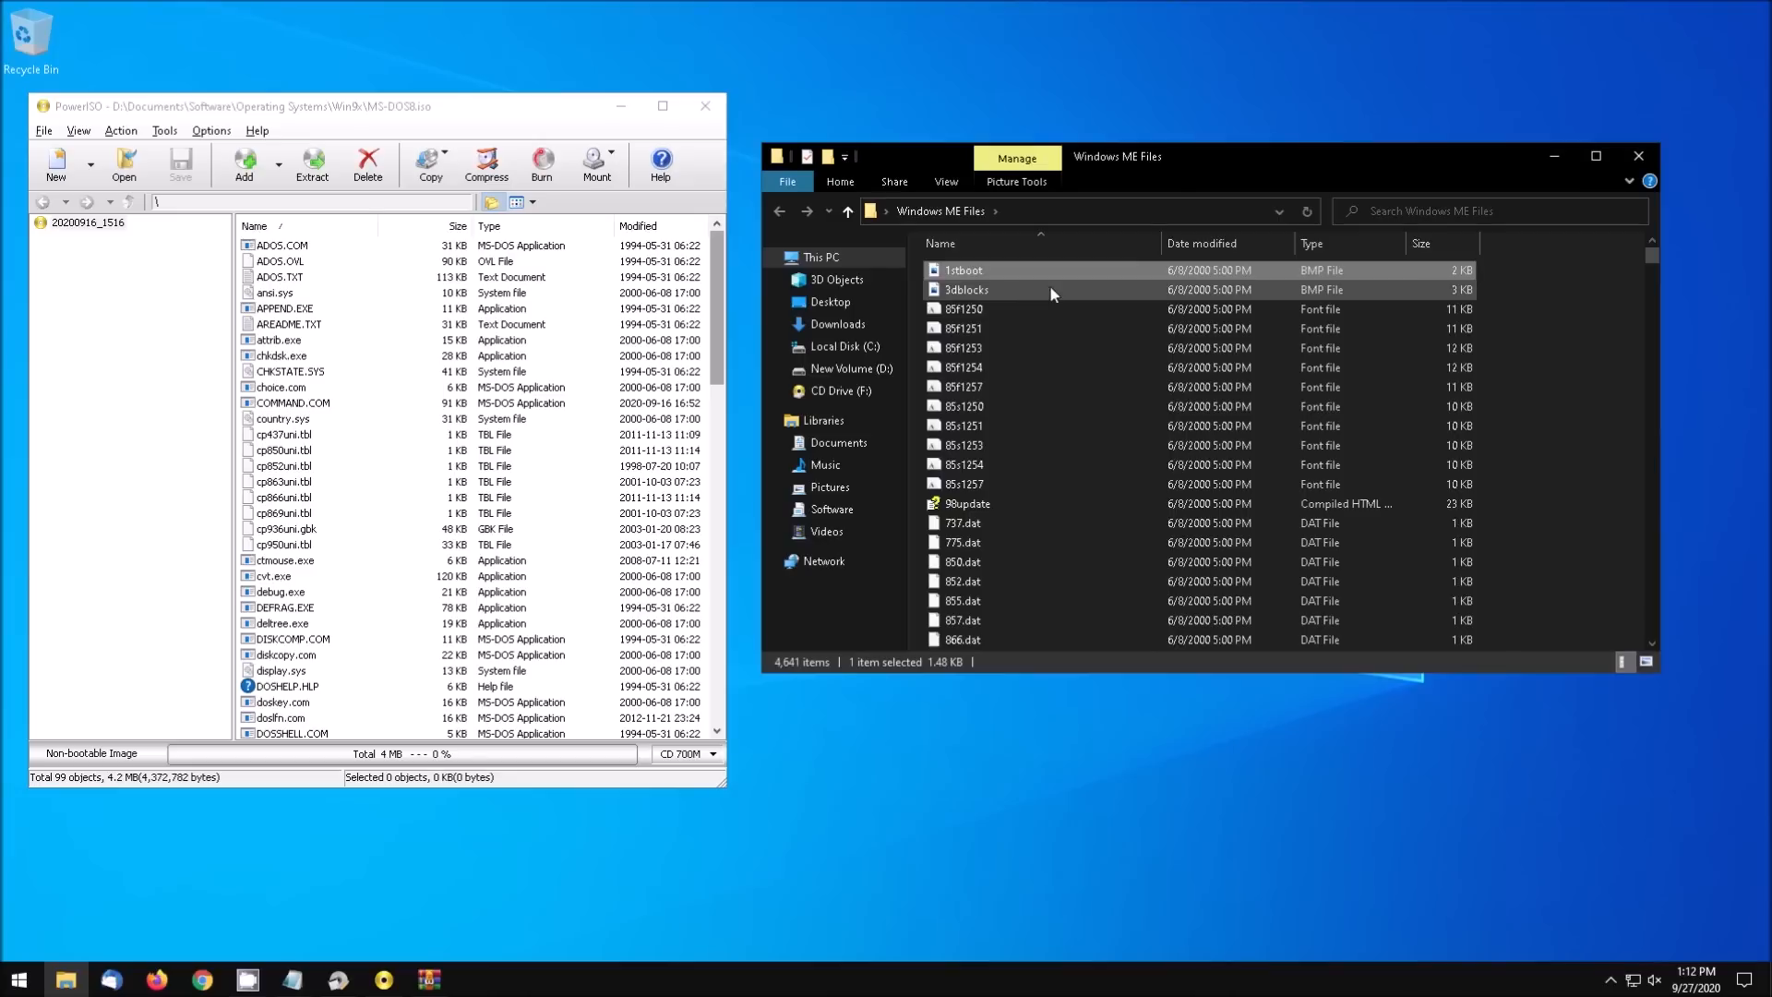
type("regenv")
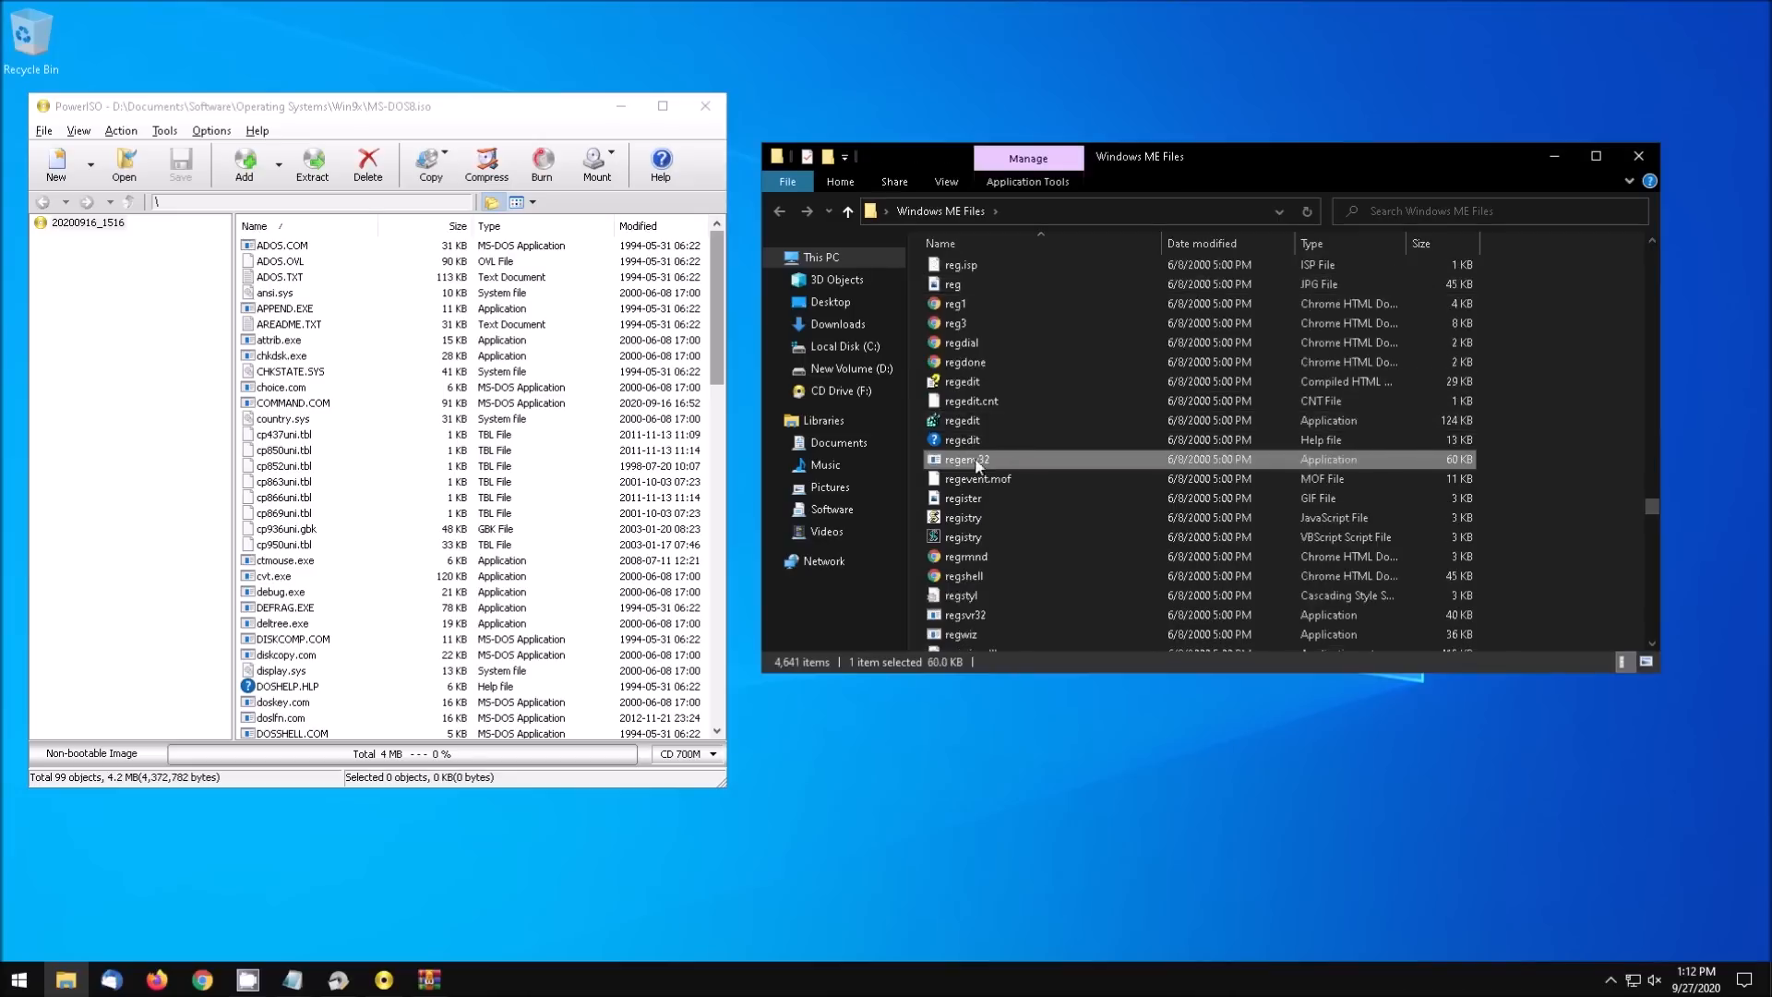
left_click_drag(975, 466, 366, 491)
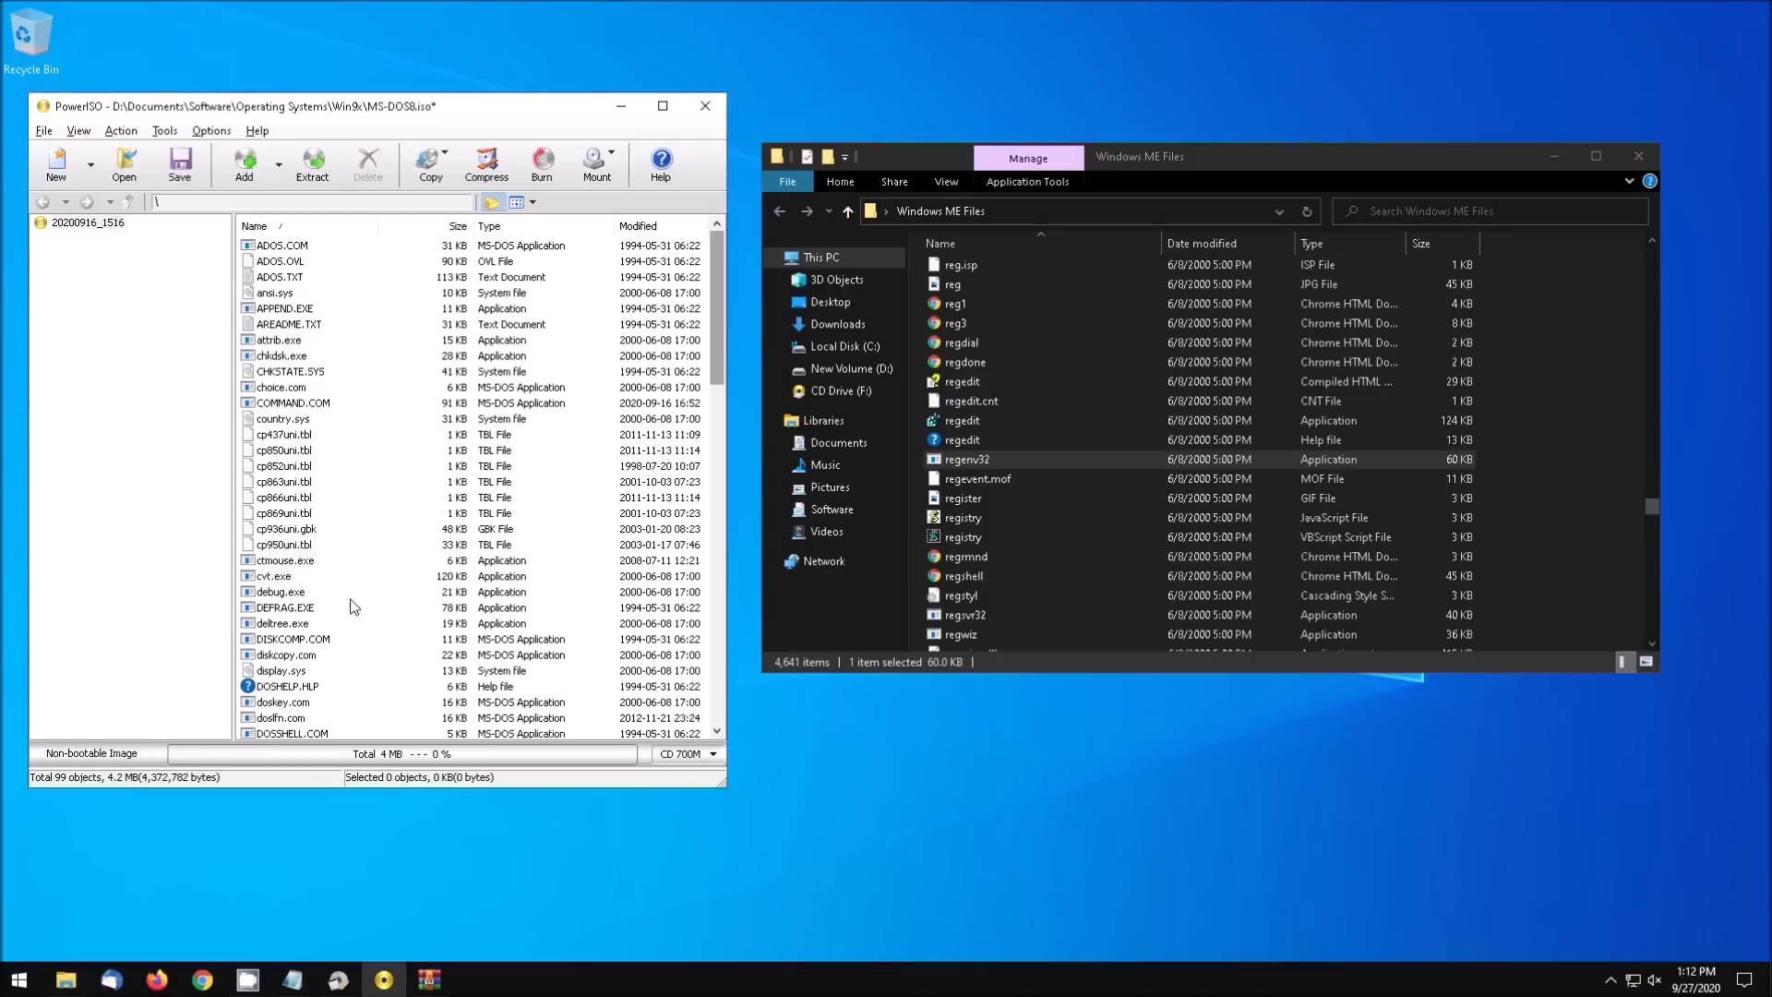
left_click(178, 178)
left_click(406, 506)
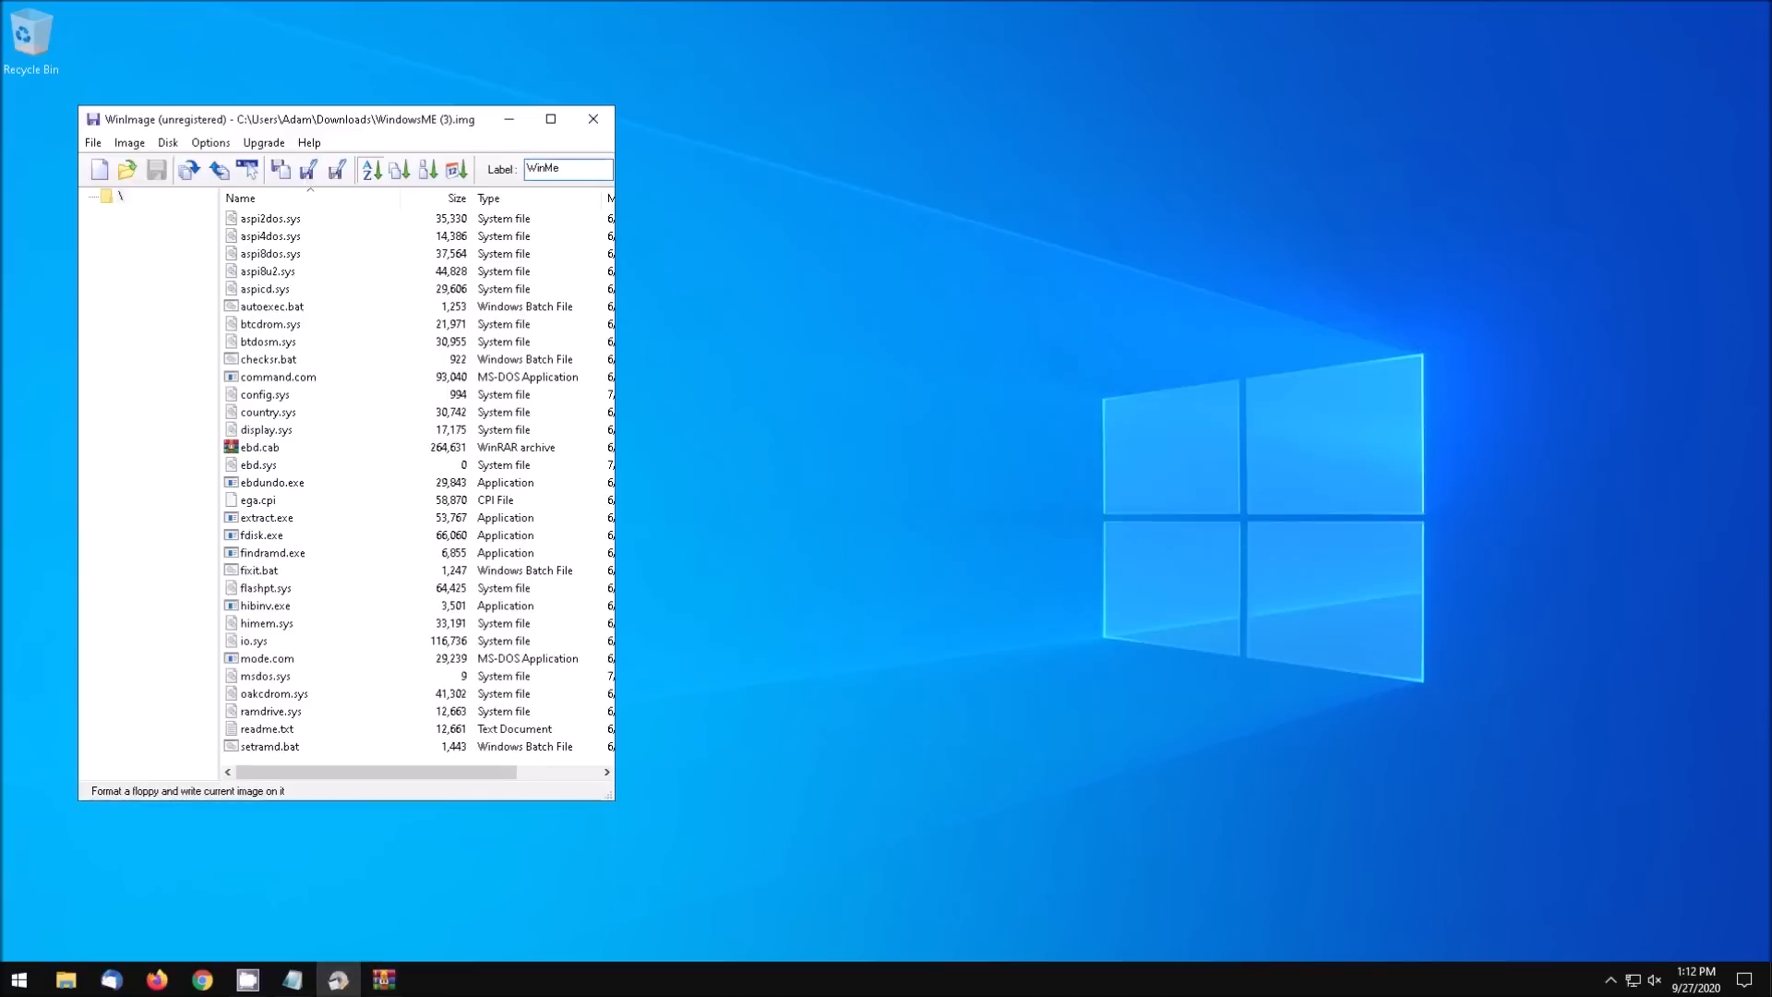
- Place the Real_dos.zip window beside WinImage's WindowsME (3).img and pick WINMEDOS.COM from the archive
left_click_drag(1771, 5, 914, 142)
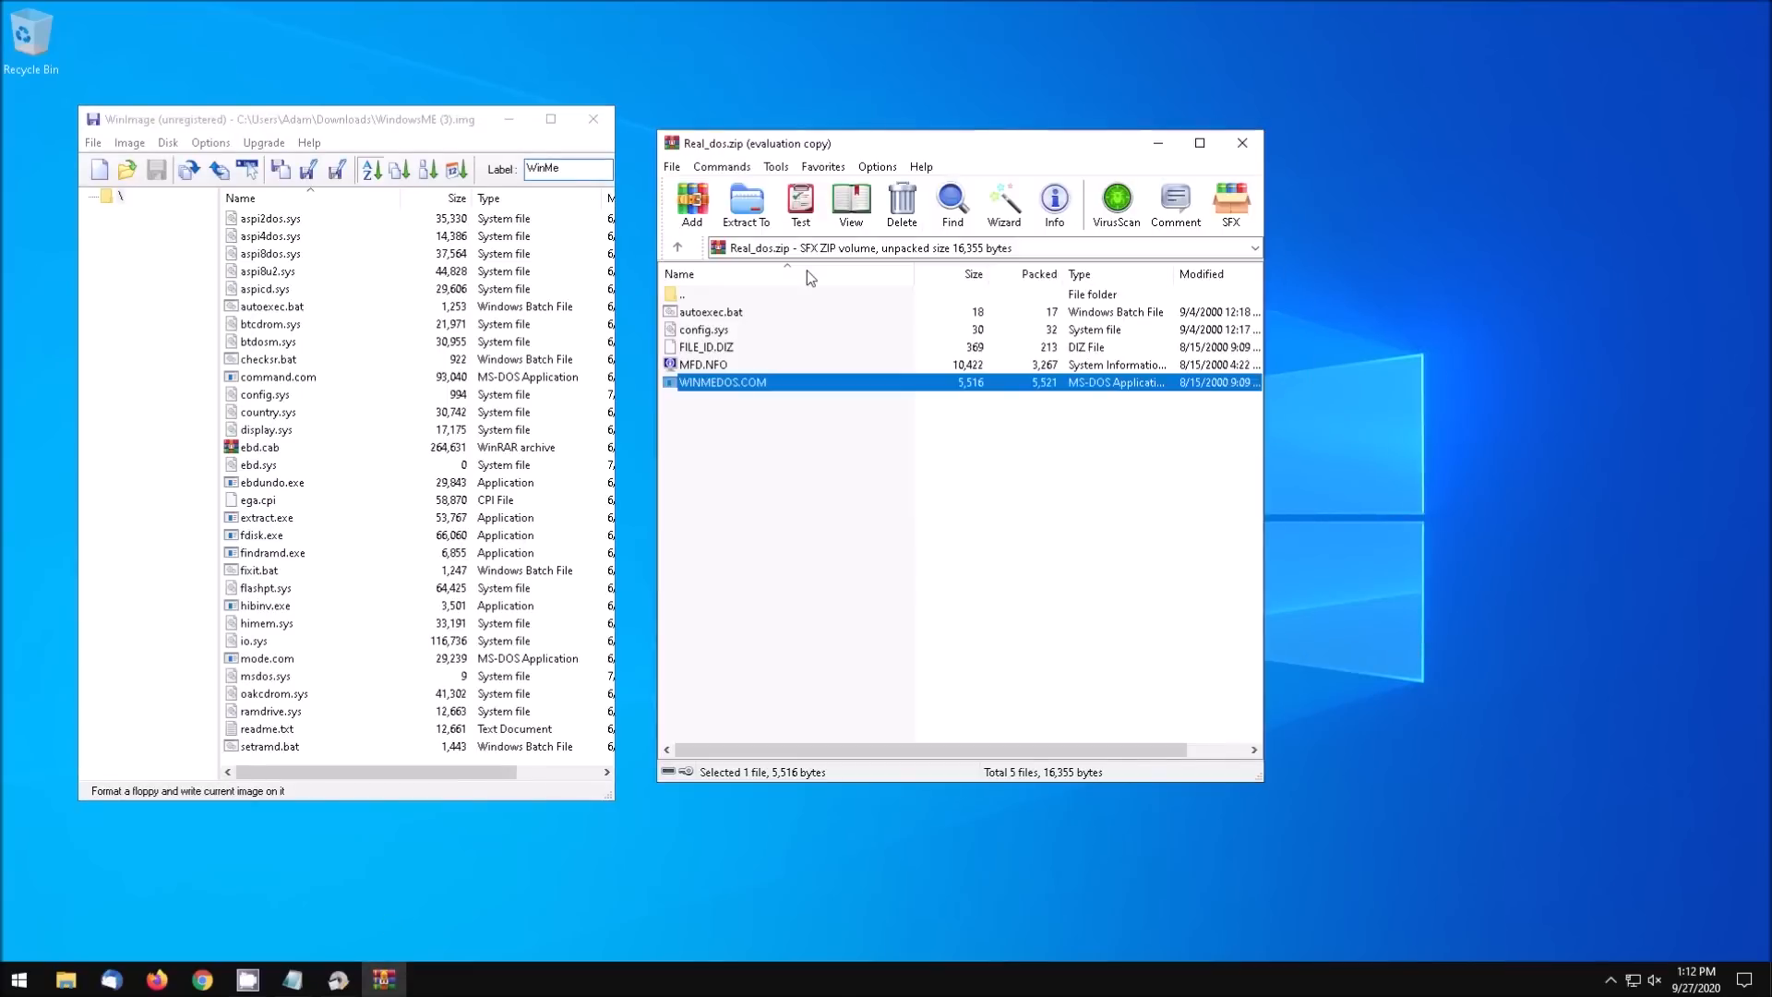
left_click_drag(750, 392, 1102, 373)
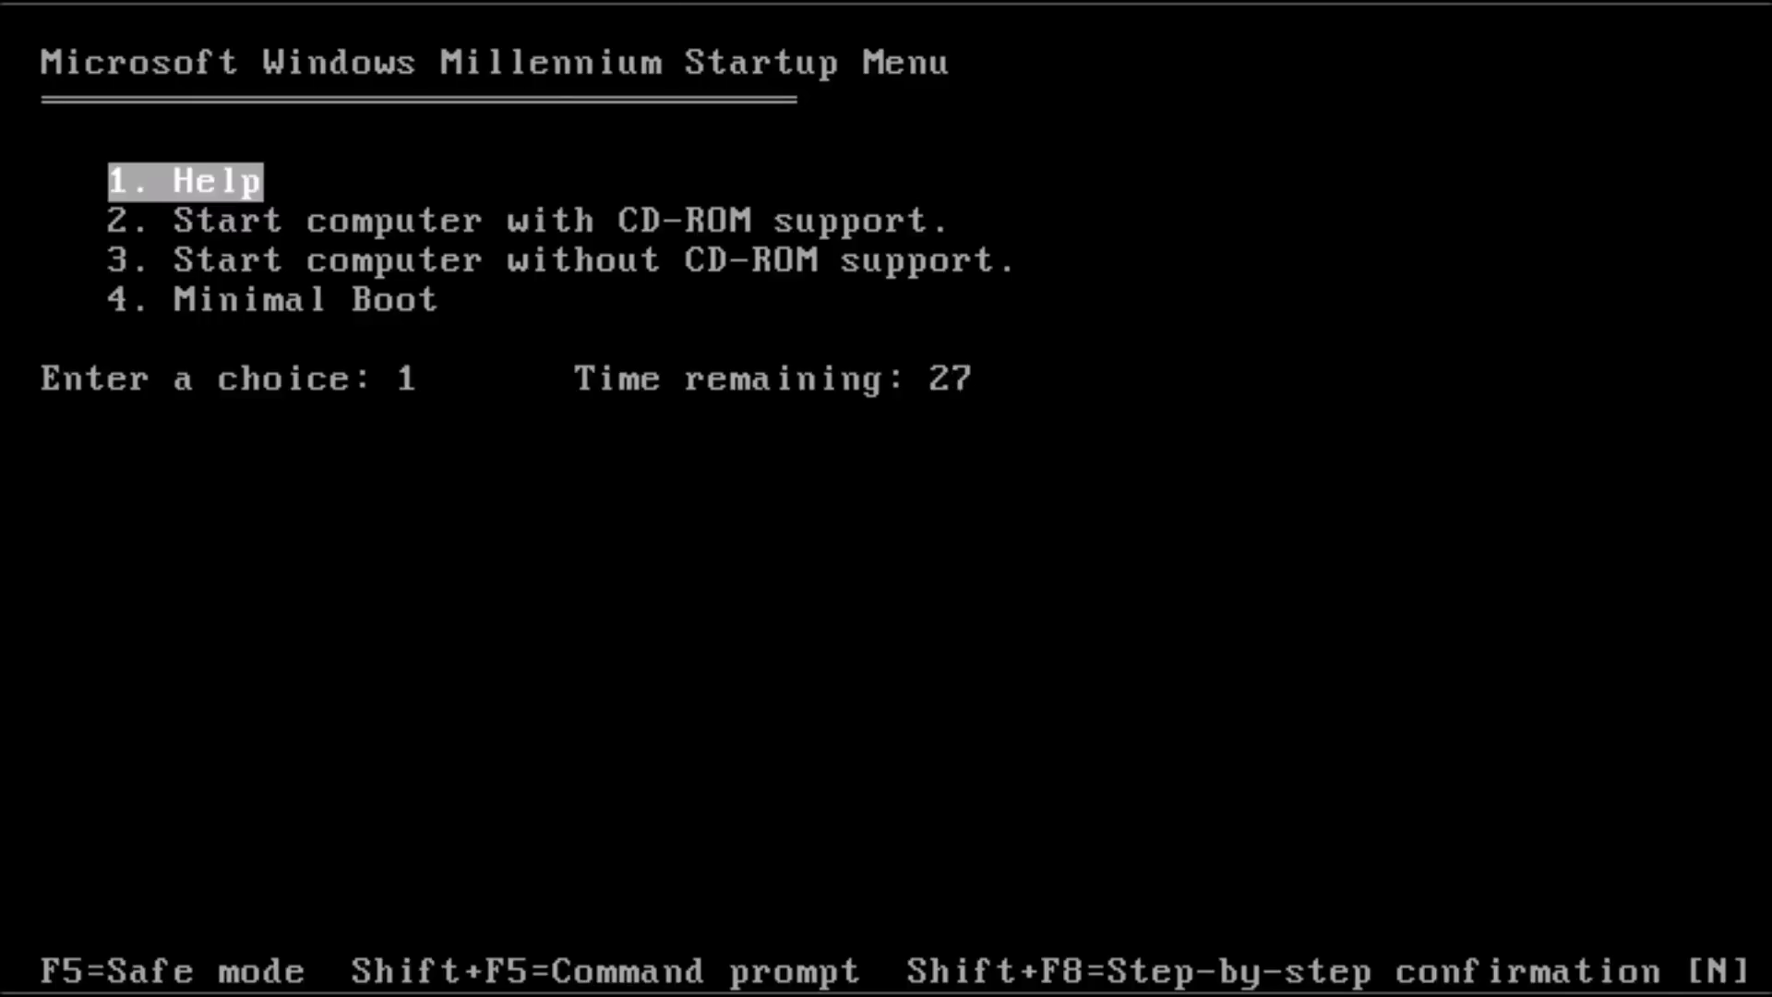
- Start the computer with CD-ROM support and copy regenv32.exe from drive E to the floppy in drive A
key("Down")
key("Return")
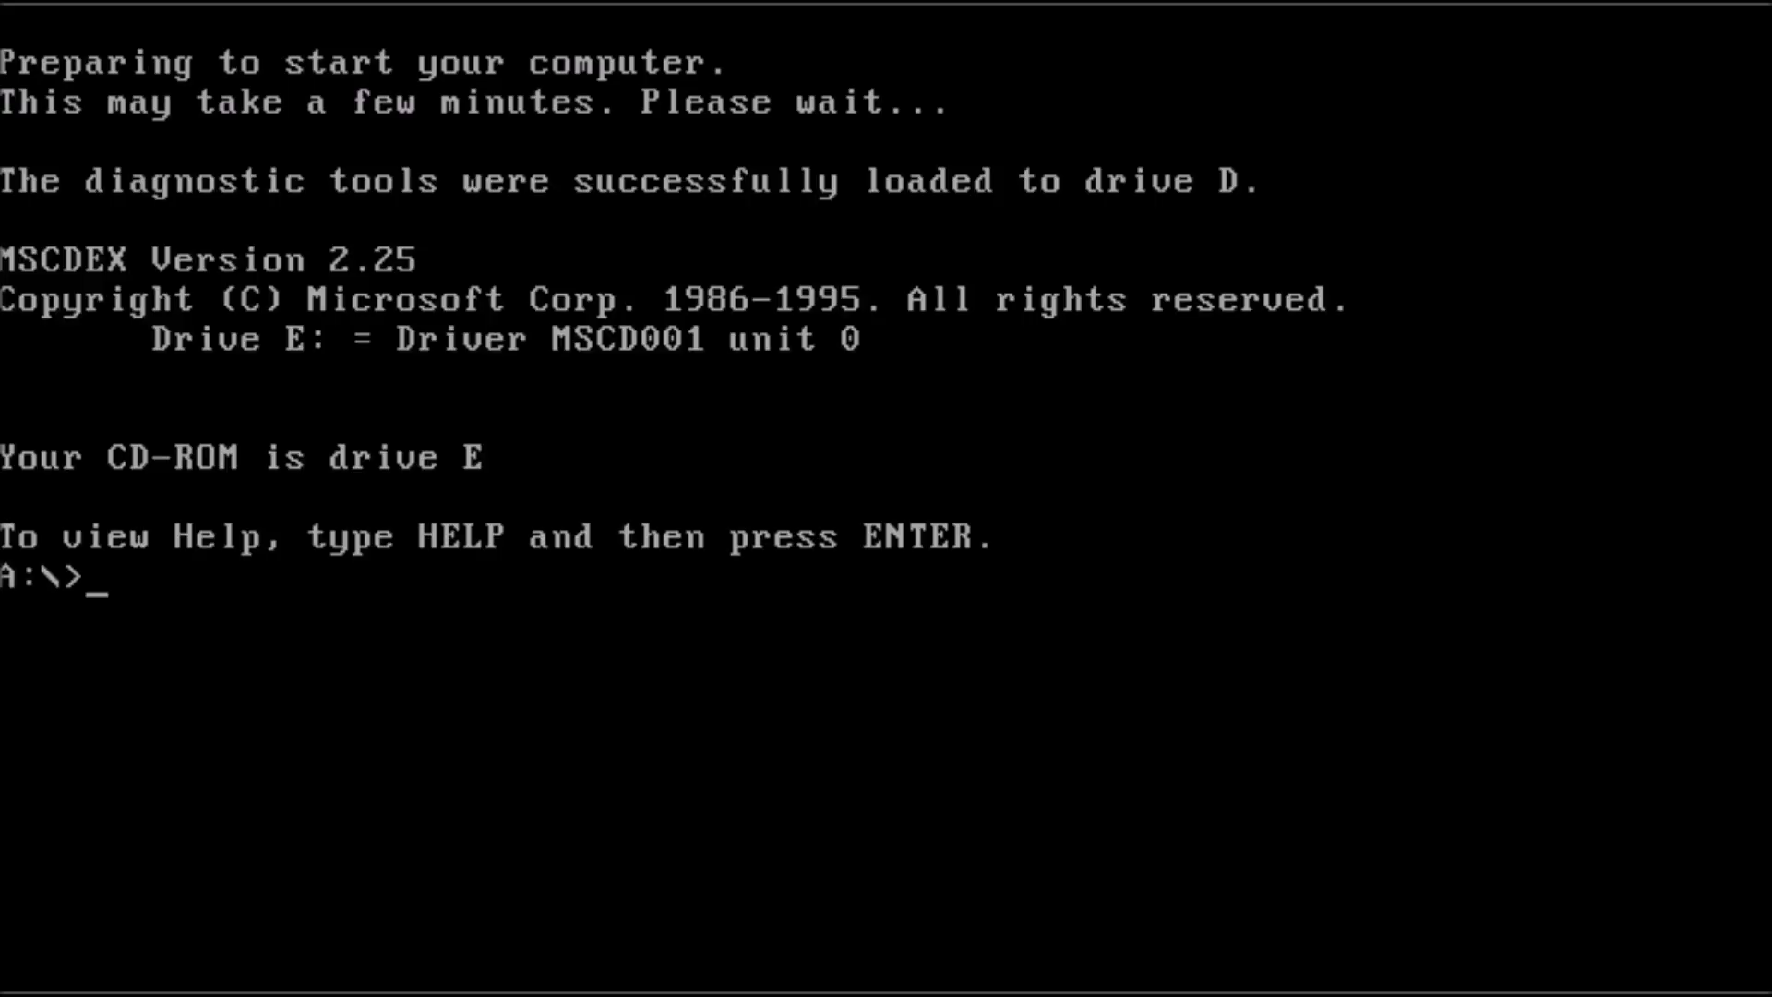
type("copy")
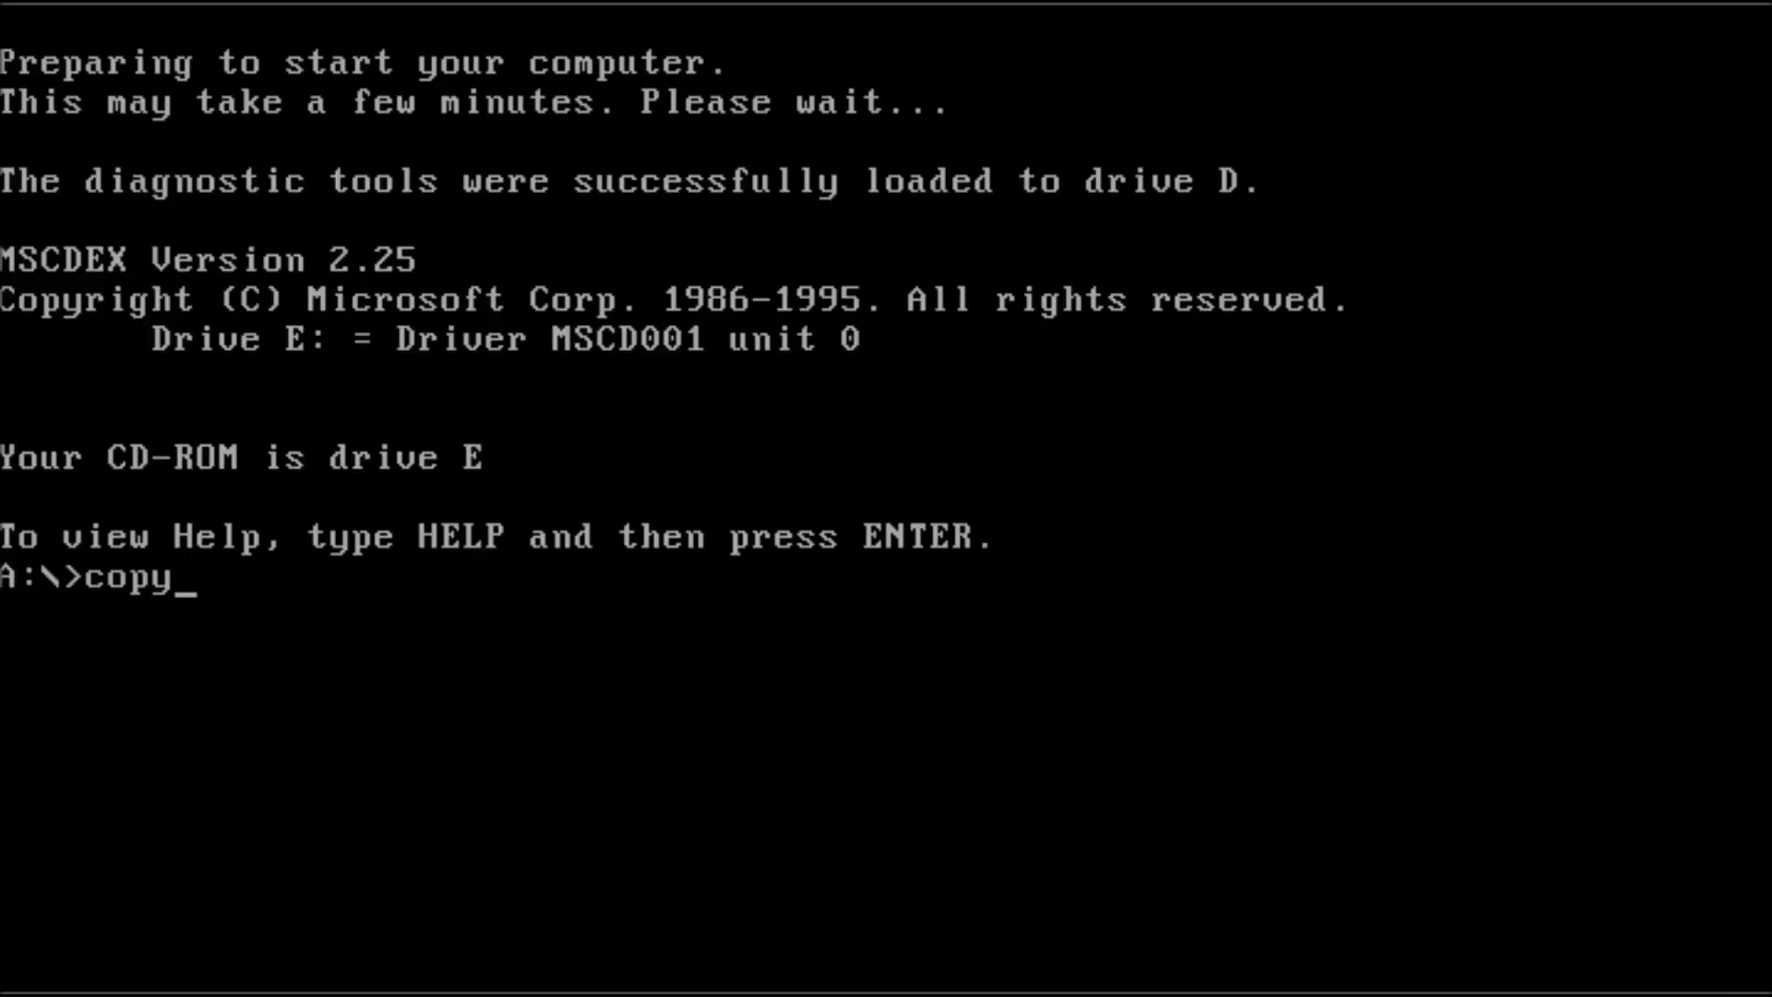
type(" e:\\regen")
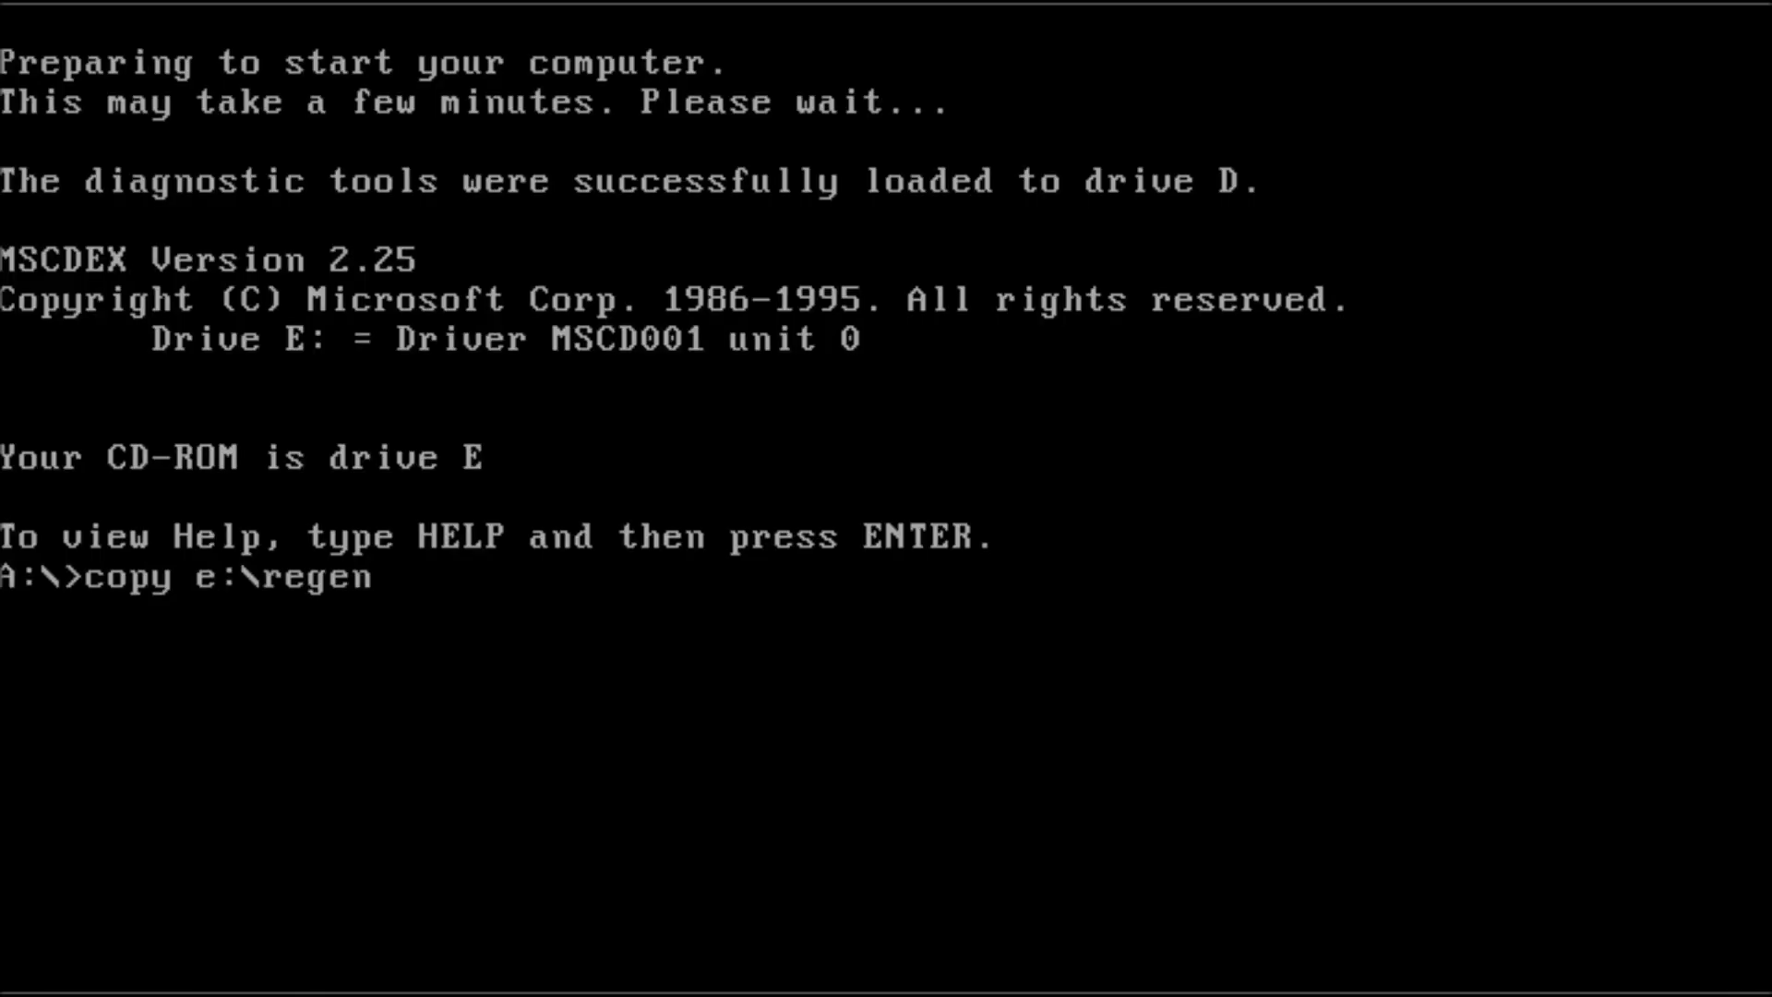
type("v32")
type(".exe")
type(" a:")
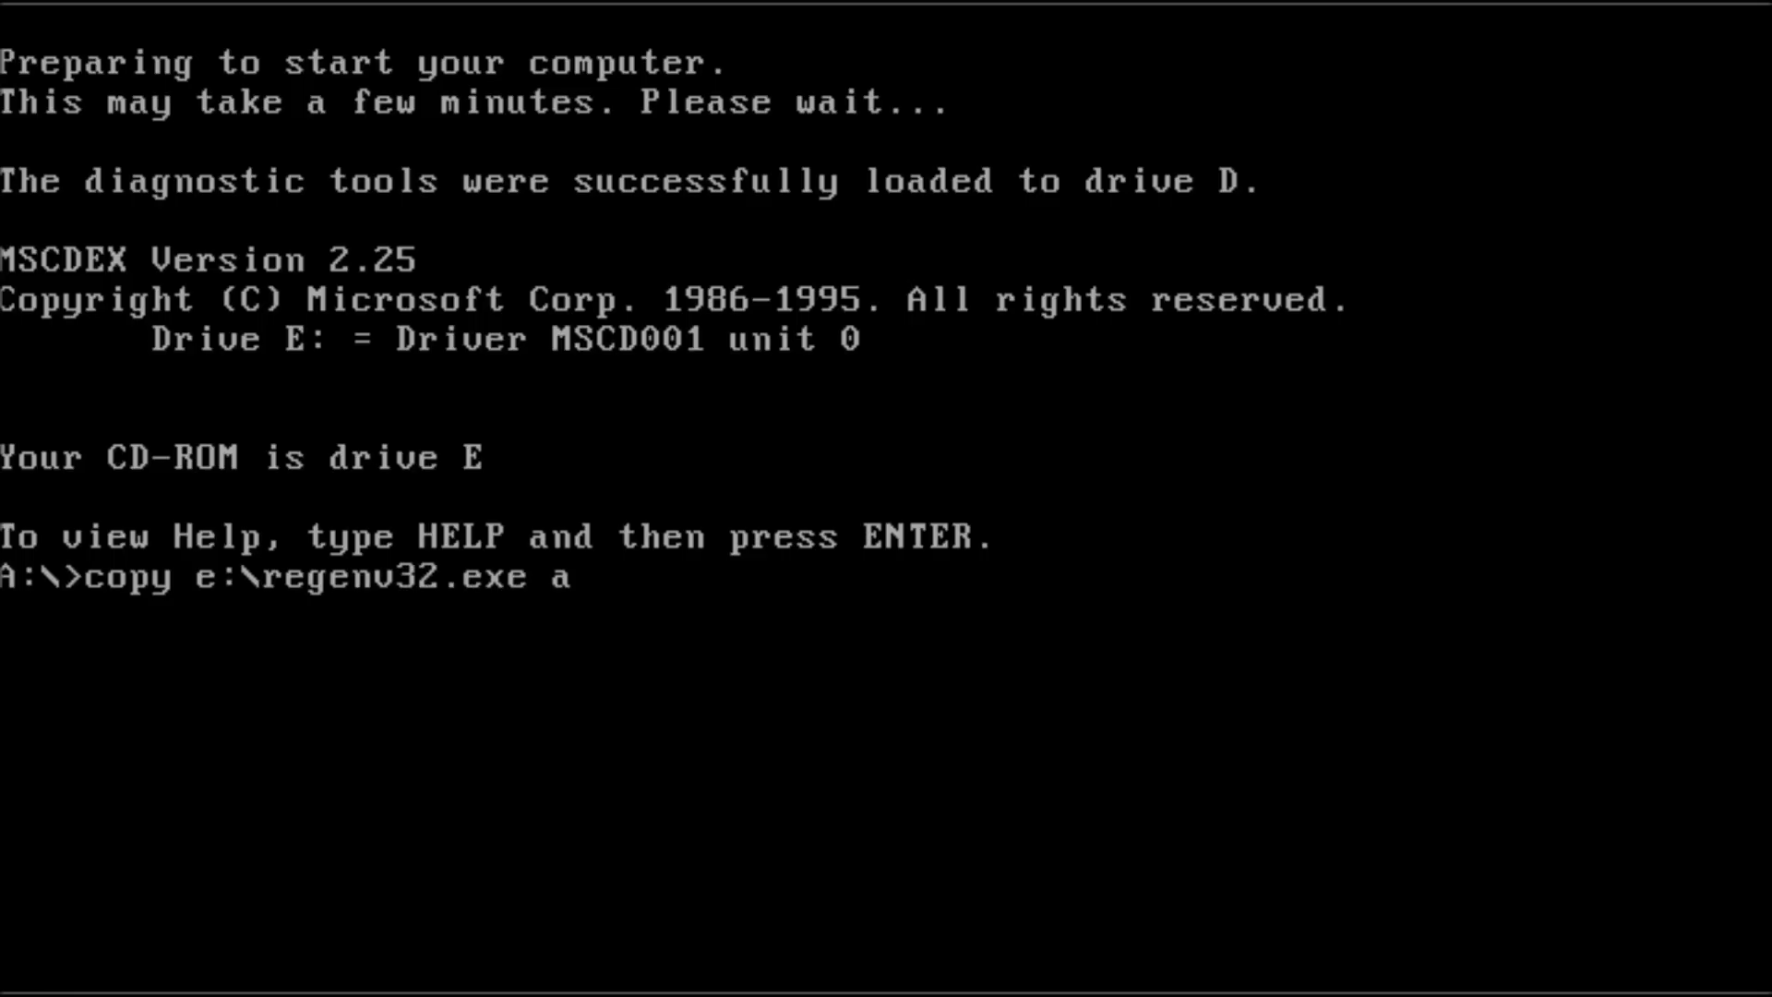
key("Return")
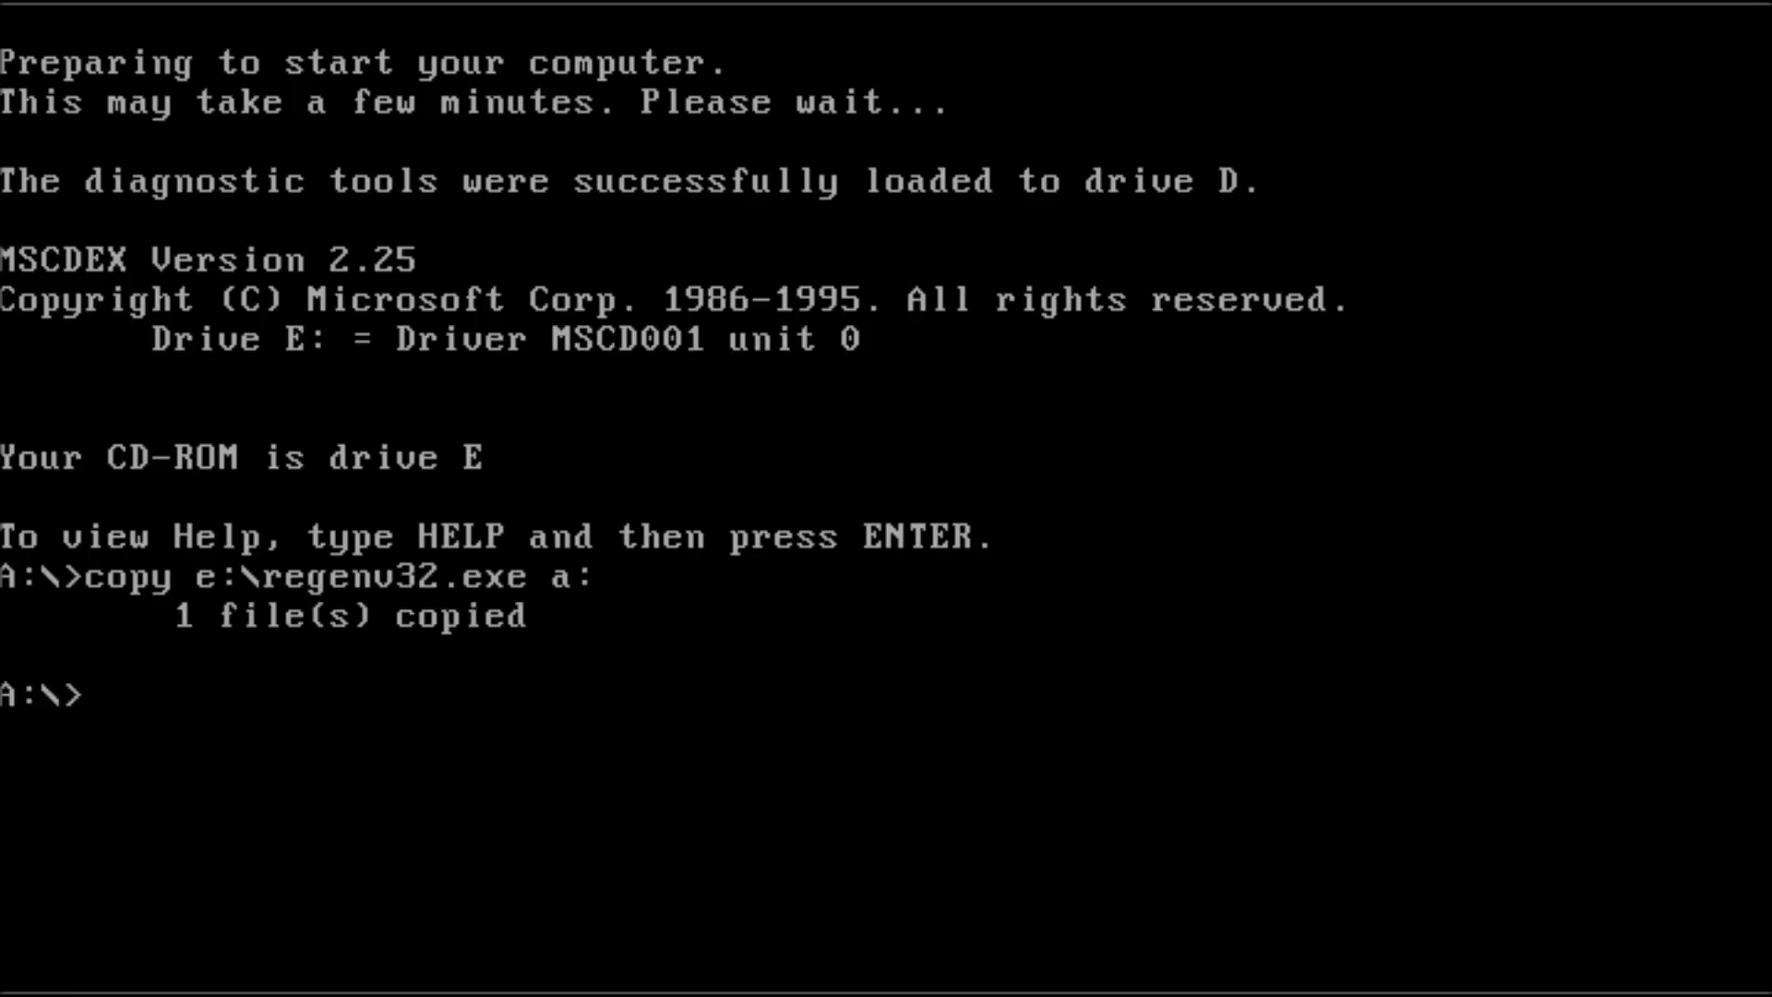
- Run attrib on the floppy and patch IO.SYS, COMMAND.COM and REGENV32.EXE with winmedos.com
type("attrib")
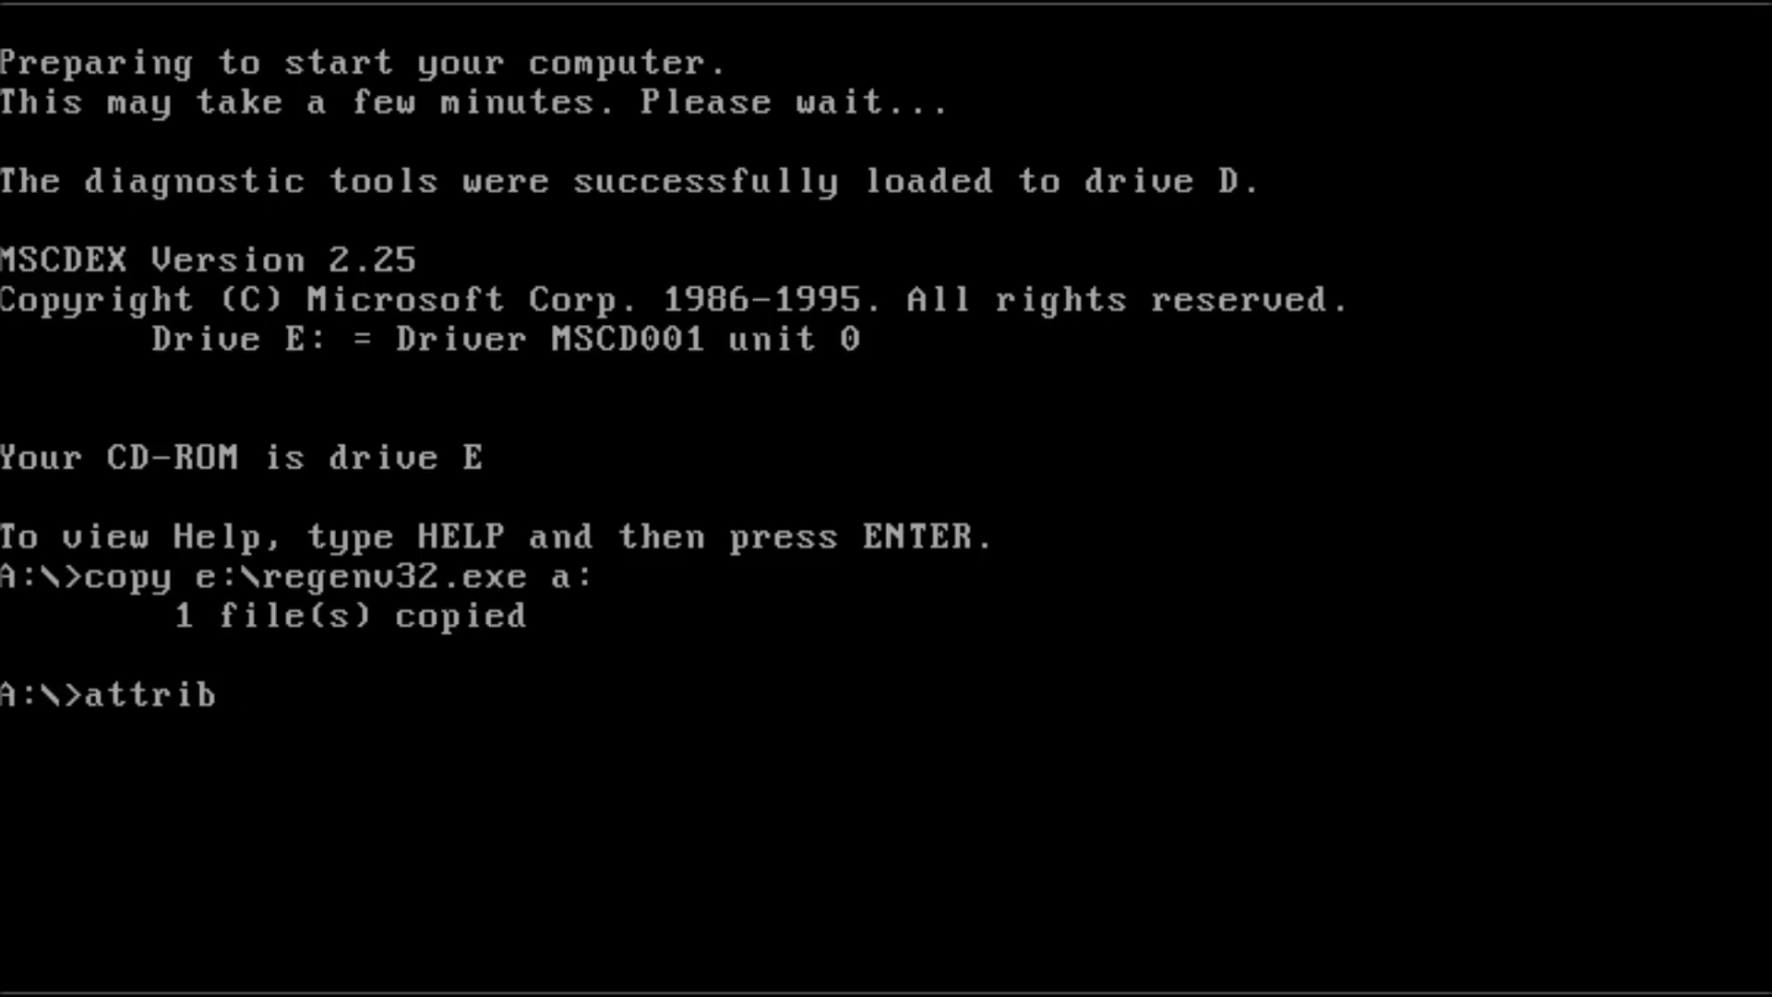
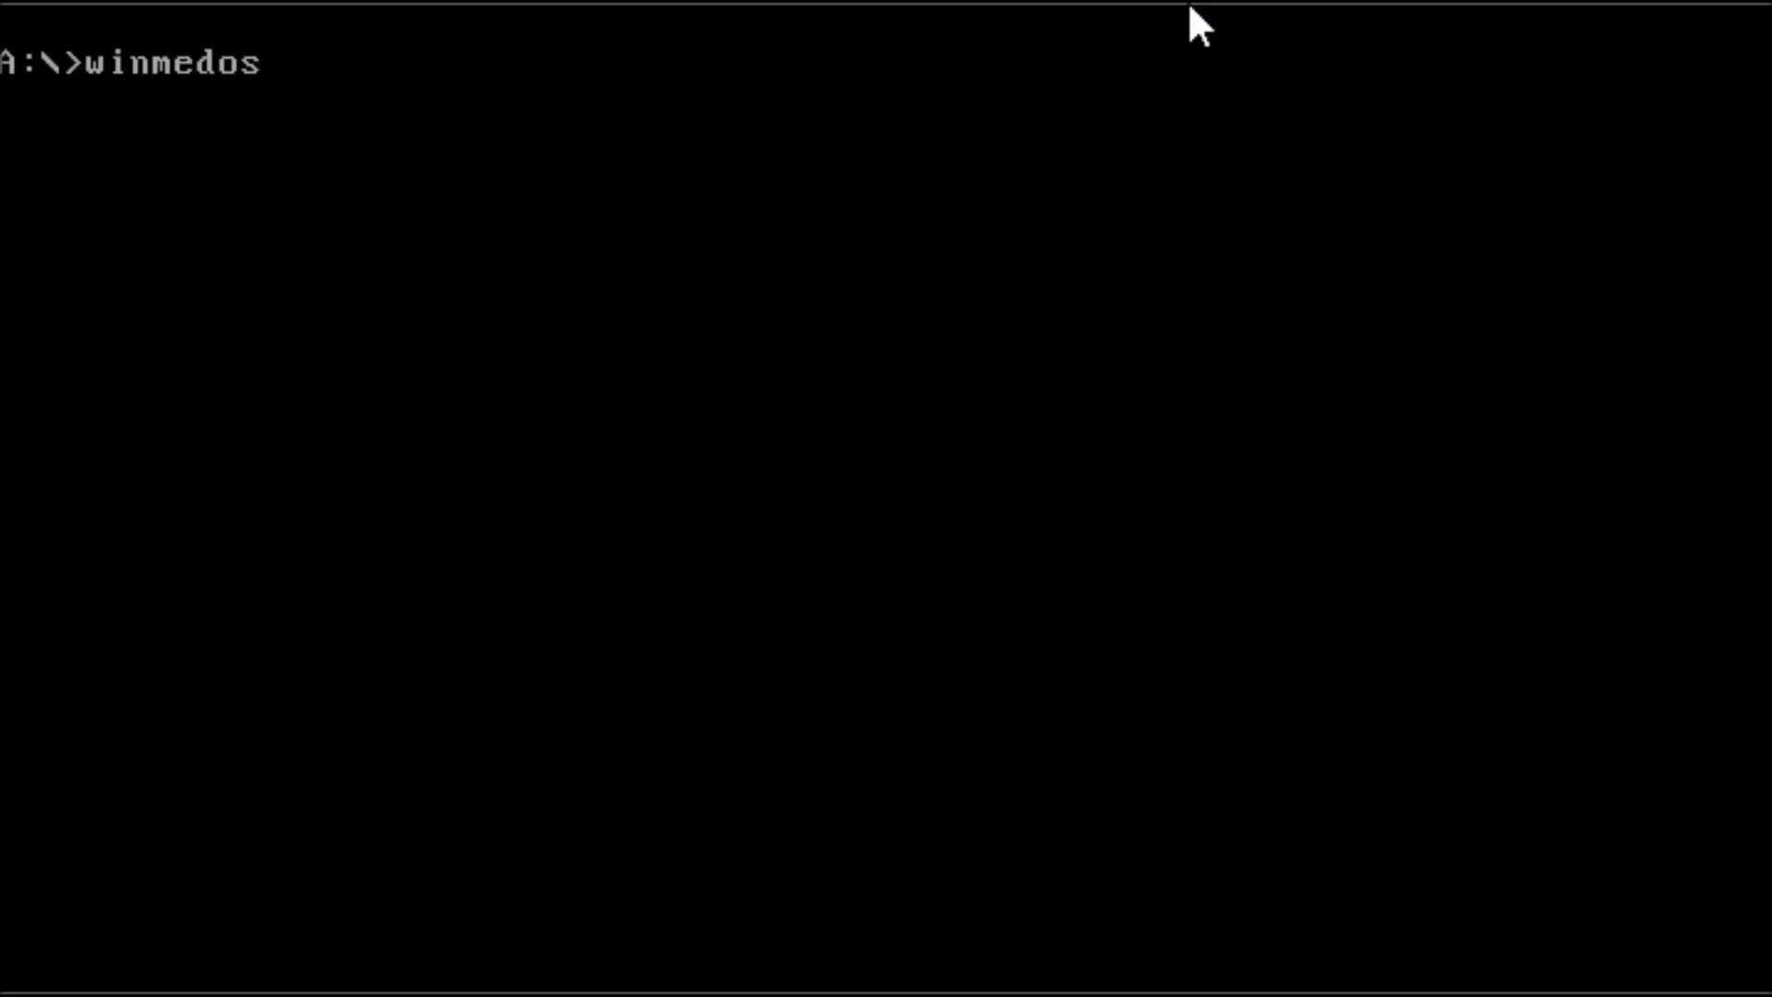
type(".com")
key("Return")
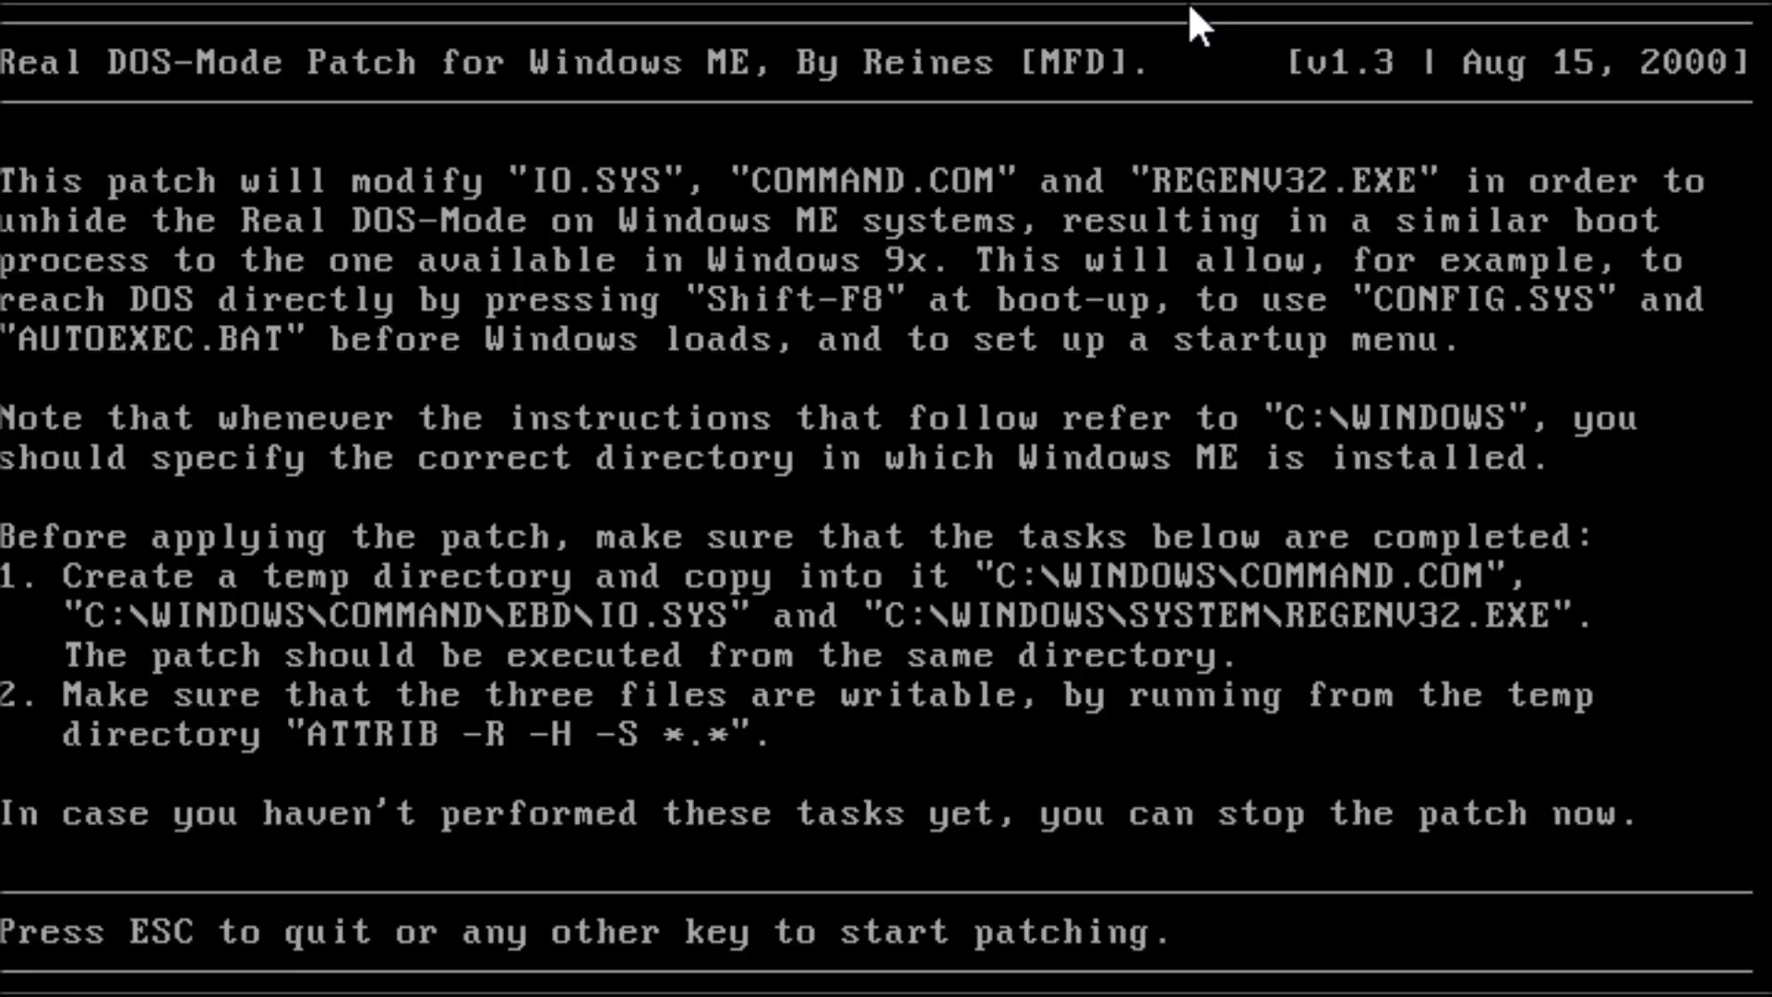
key("Return")
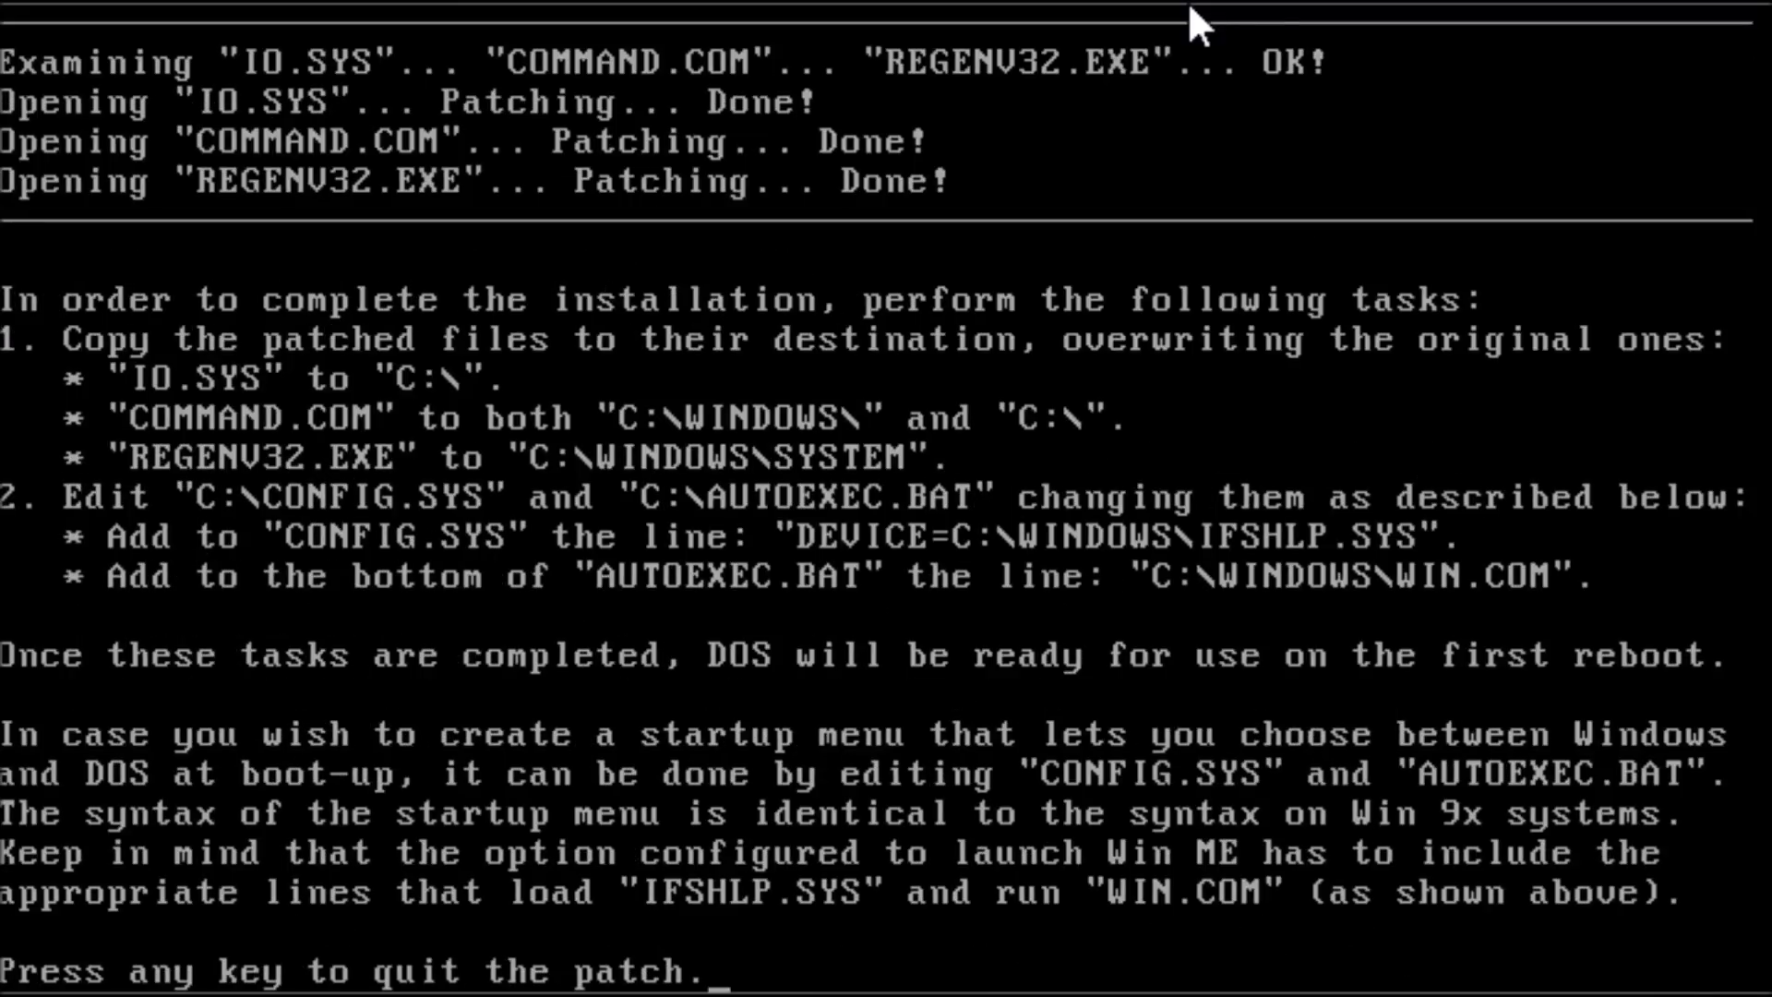
key("Return")
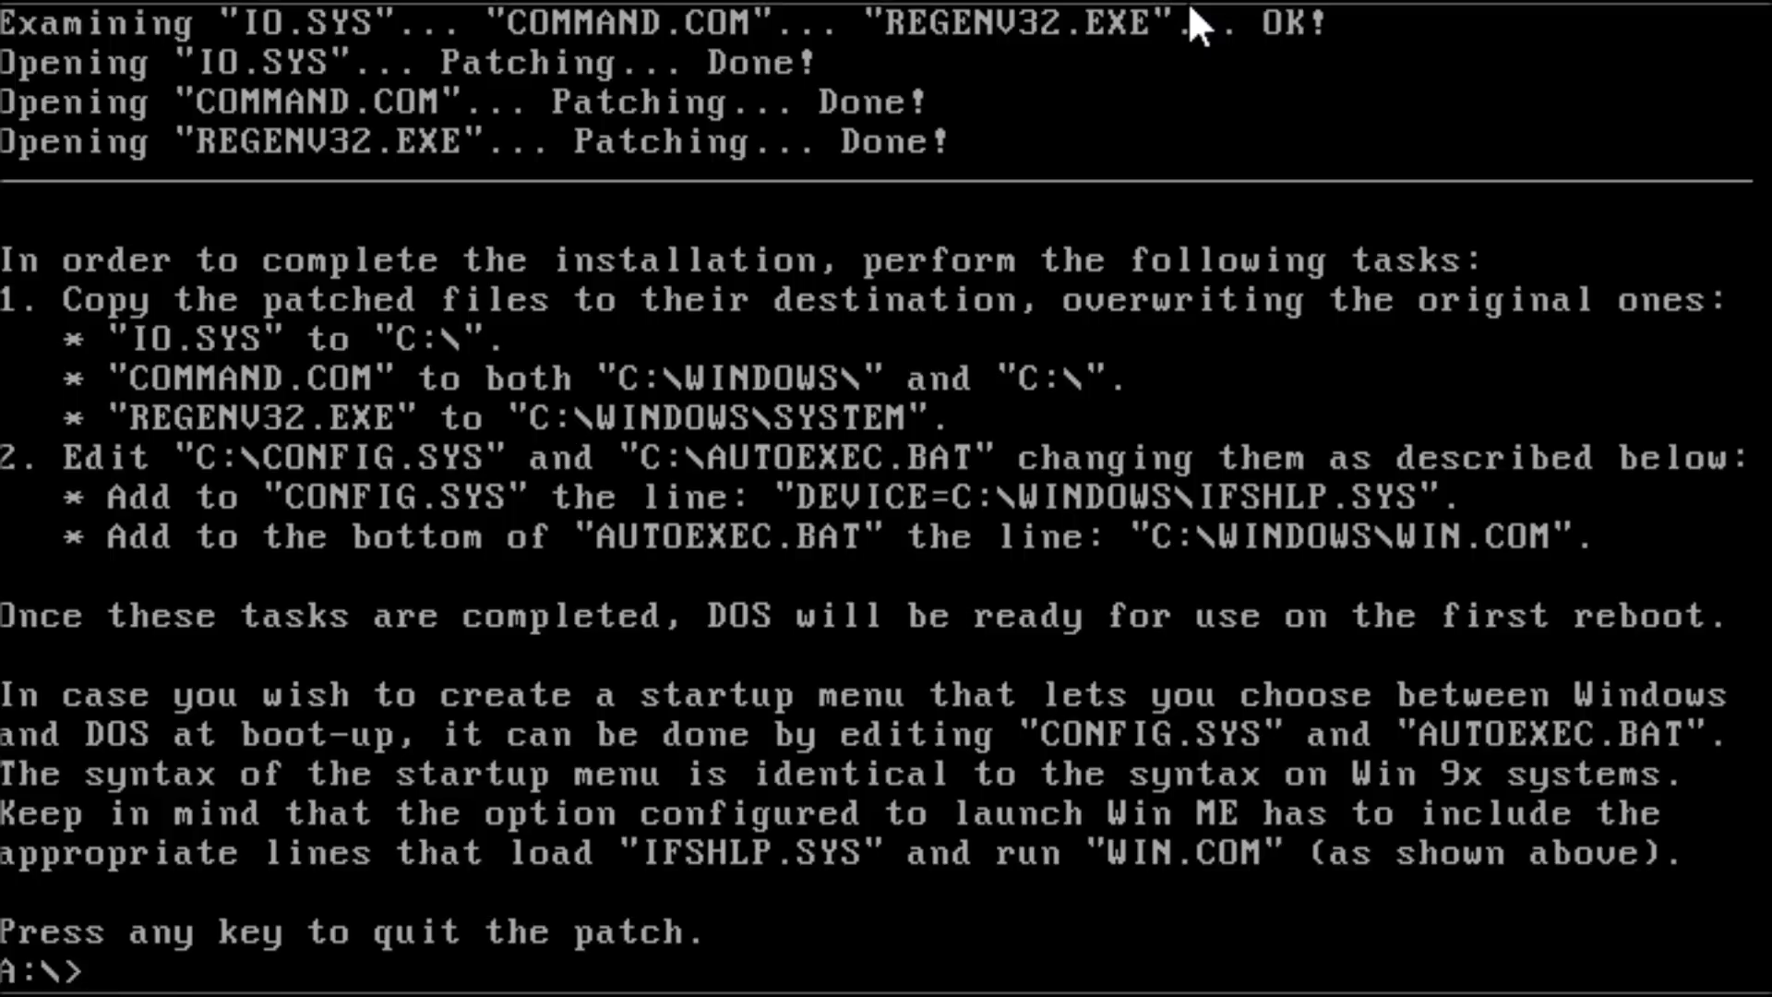
- Format drive C without a volume label
type("format c:")
key("Return")
type("y")
key("Return")
key("Return")
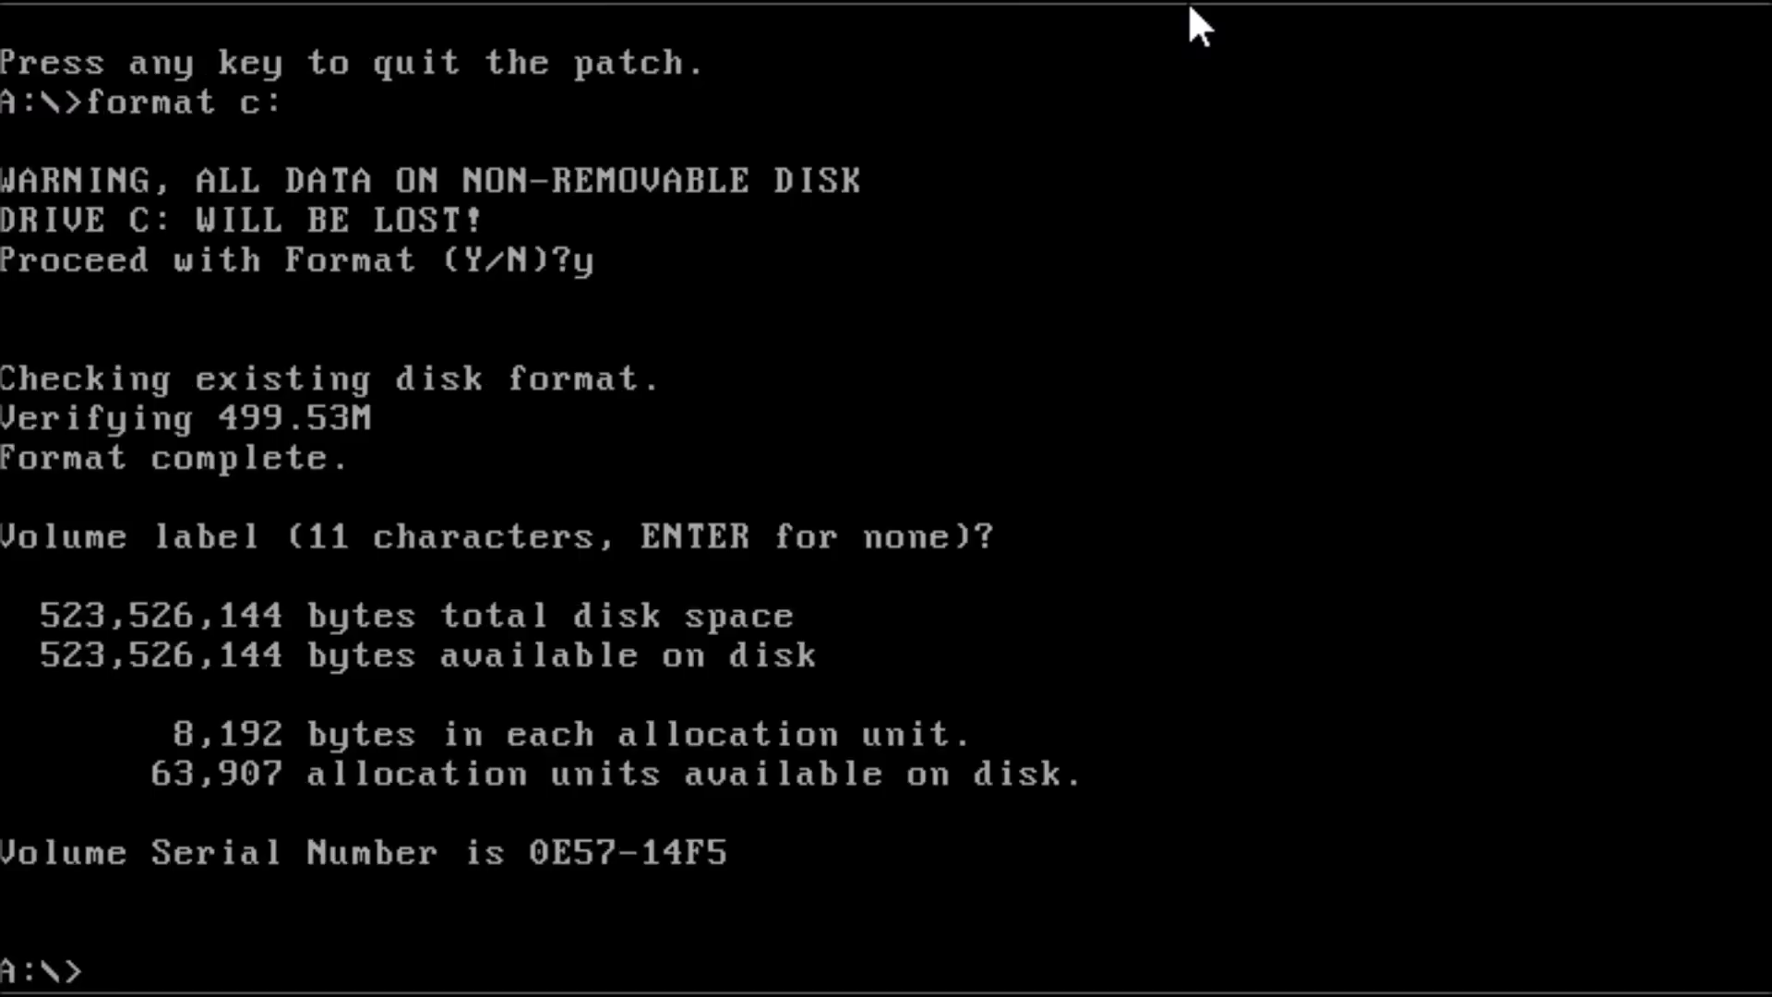
- Copy the patched io.sys and command.com, along with msdos.sys, from the floppy to drive C
type("copy io.sys")
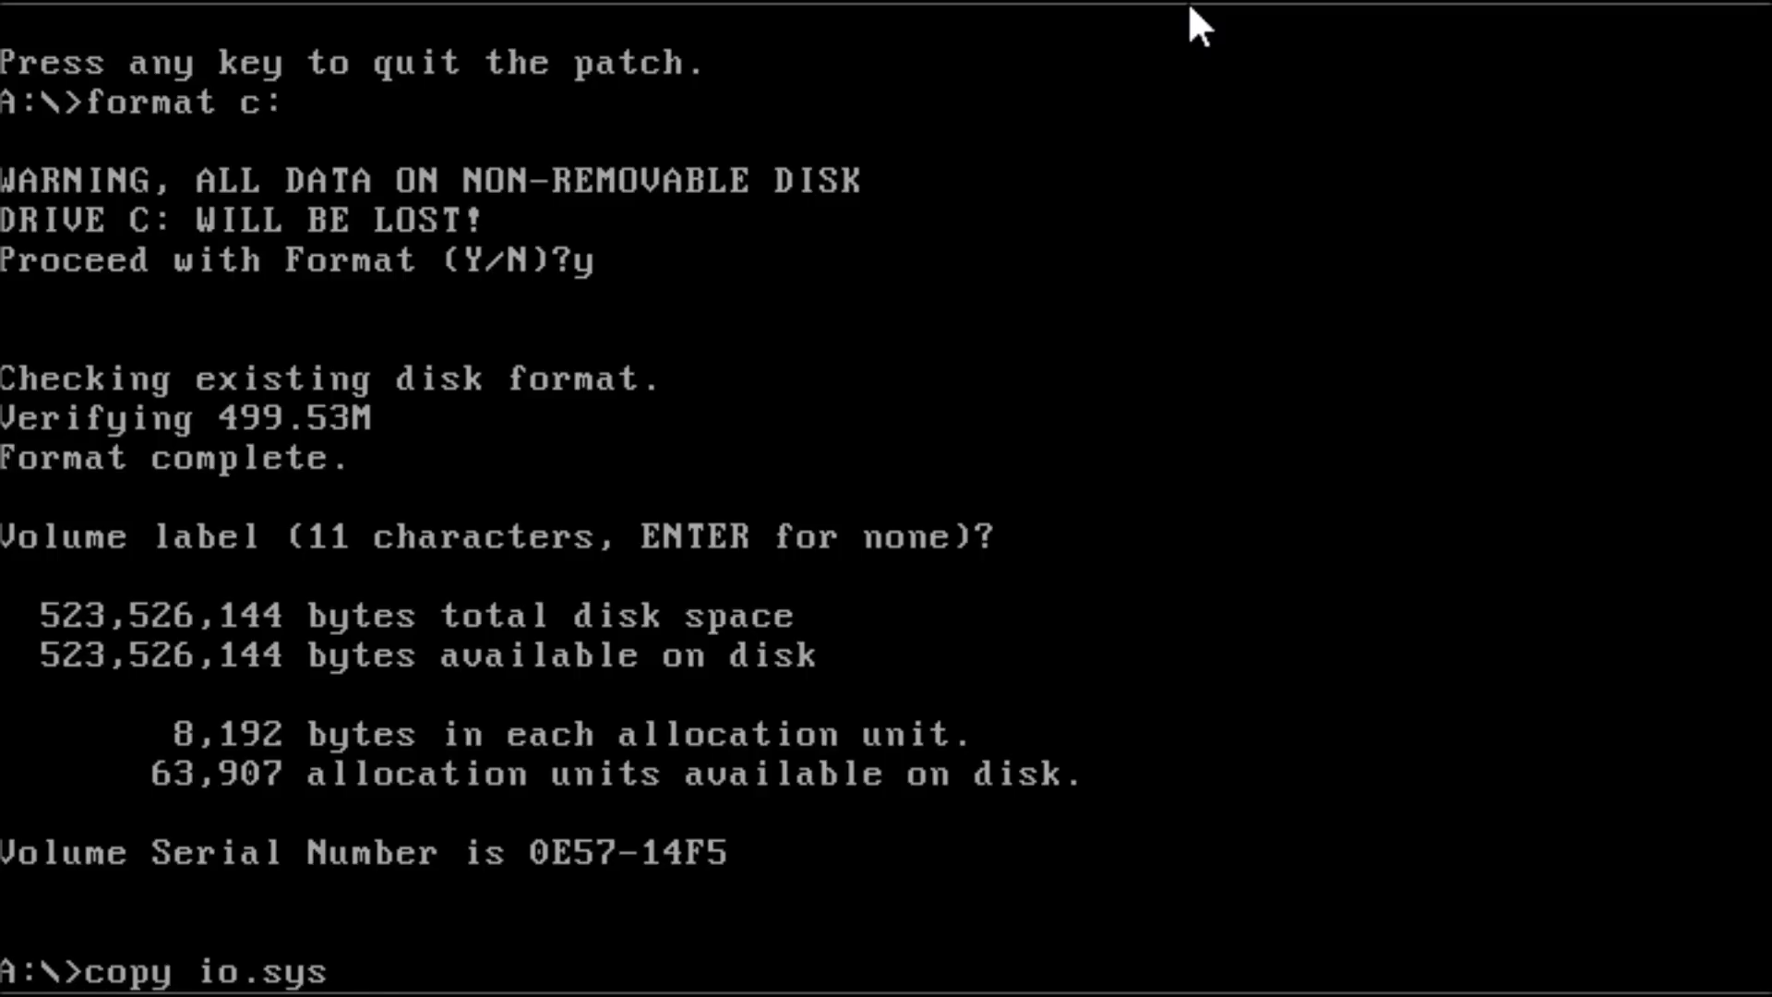
type(" c:")
key("Return")
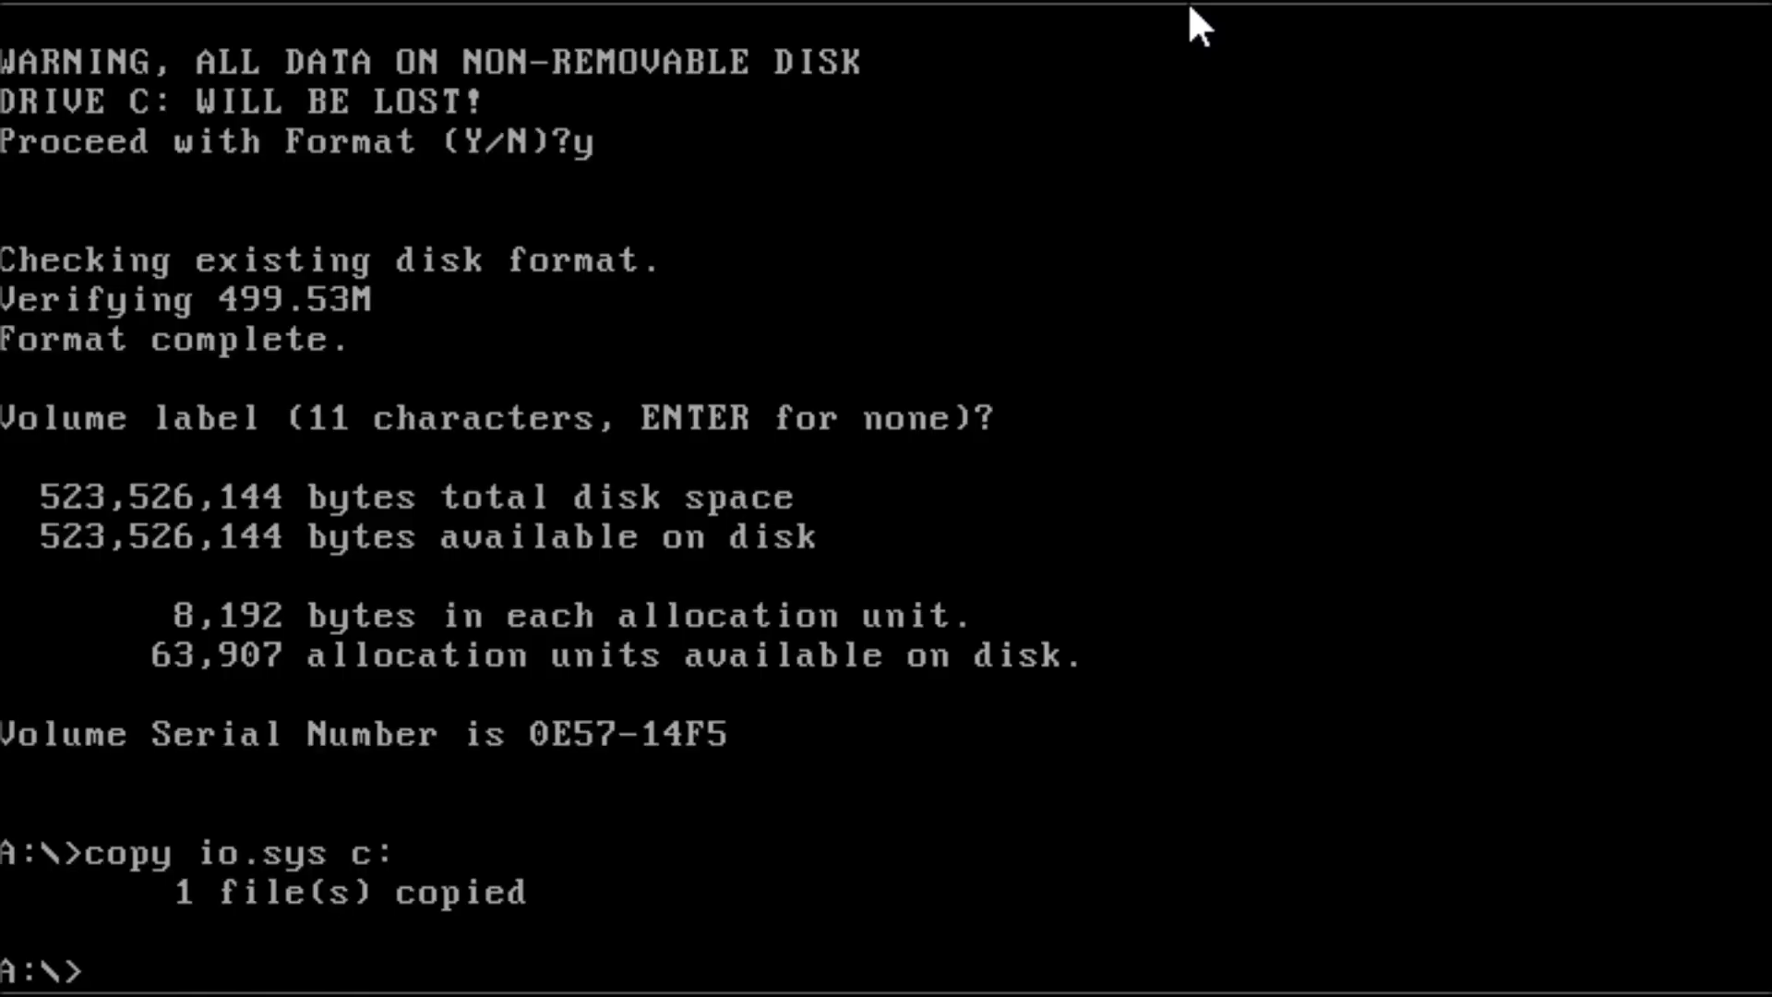
type("copy msdos.")
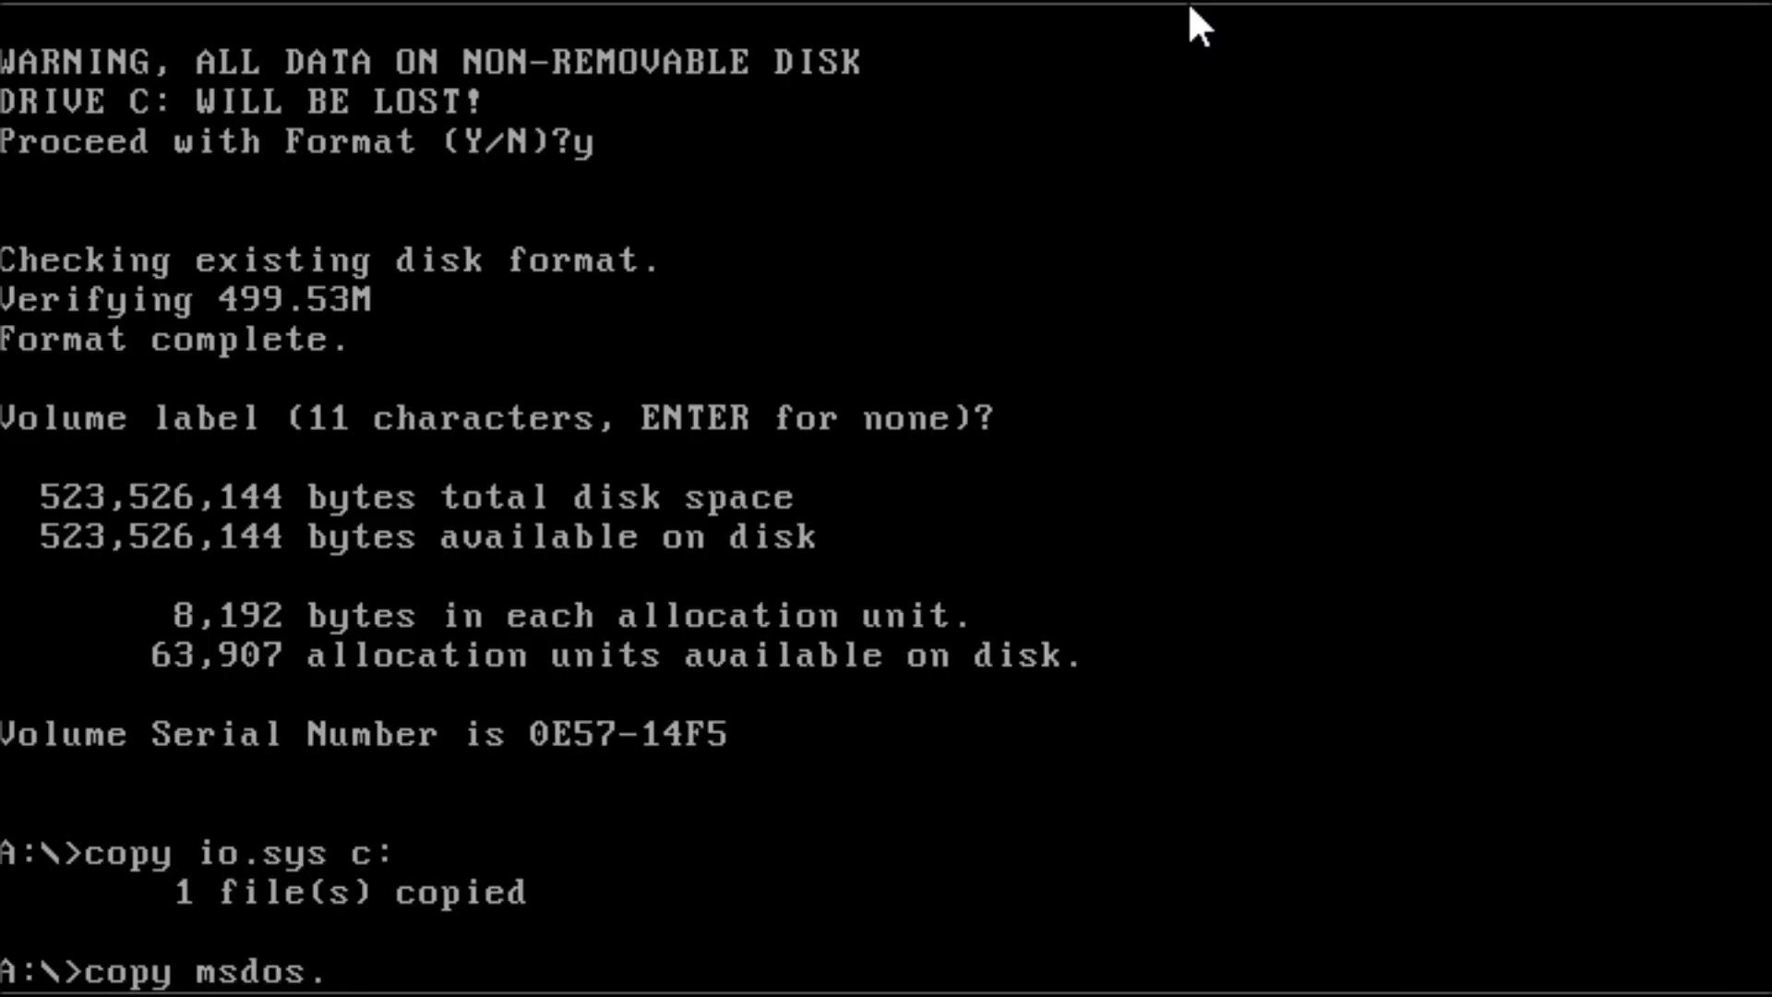
type("sys c:")
key("Return")
type("co")
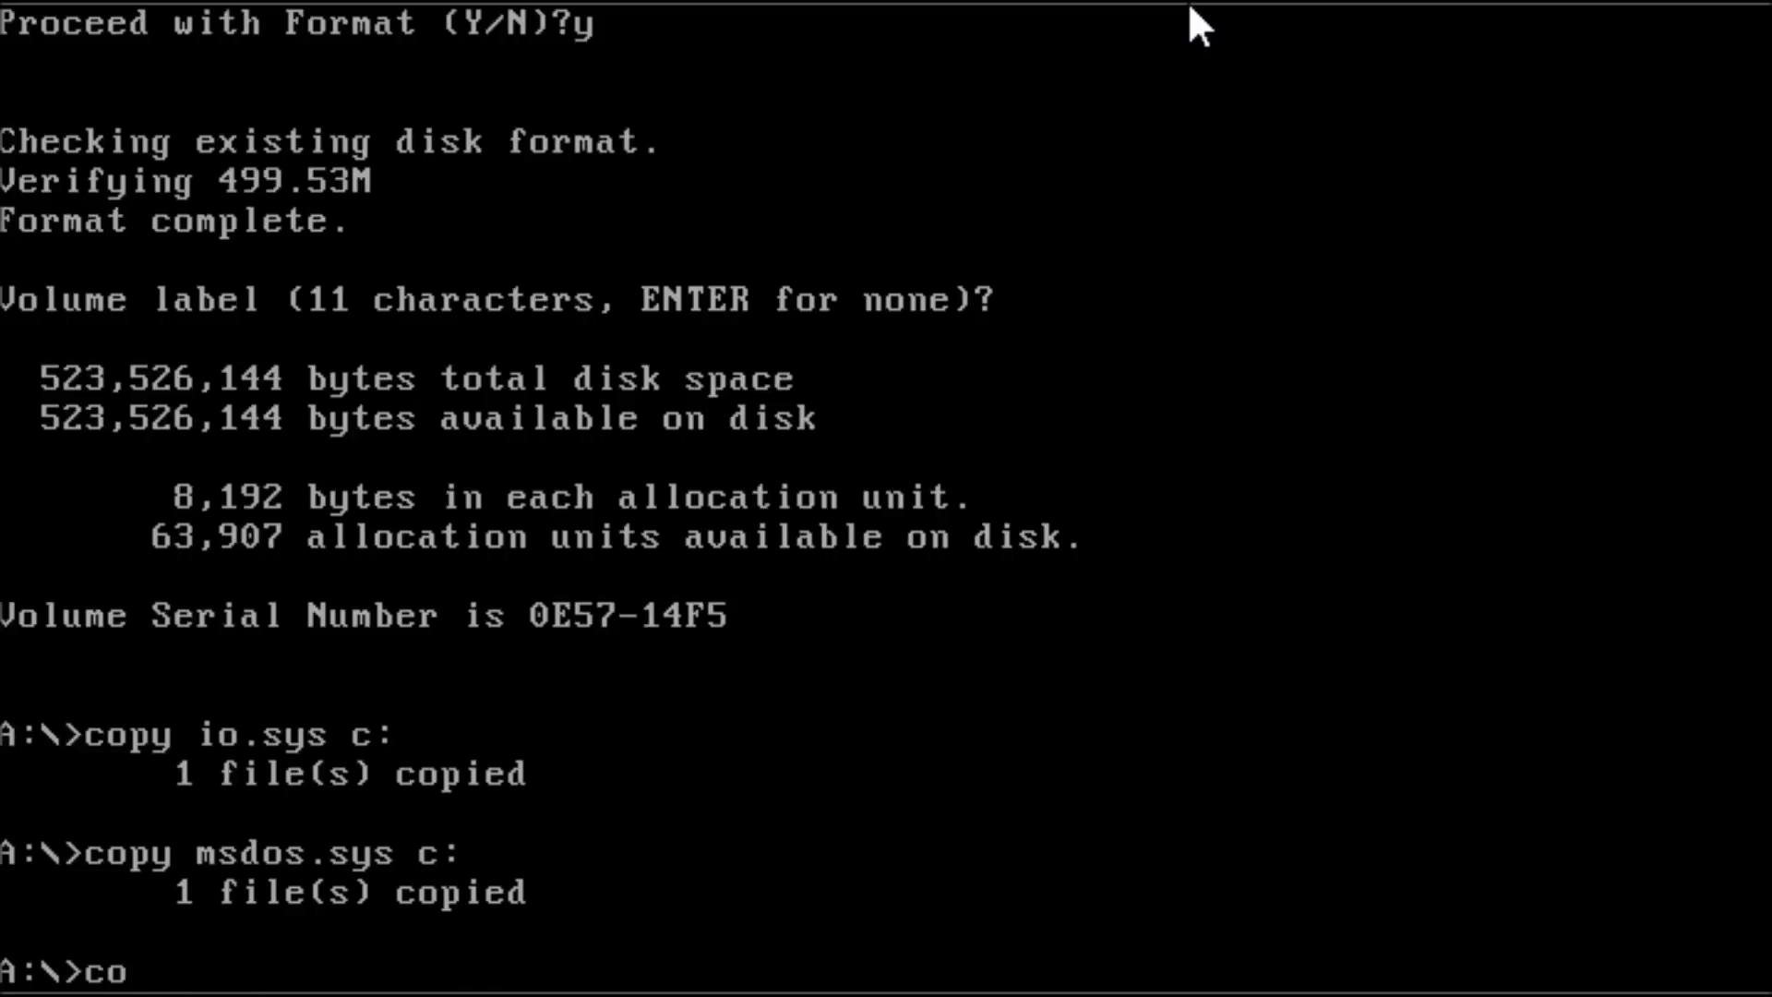
type("py command.com c:")
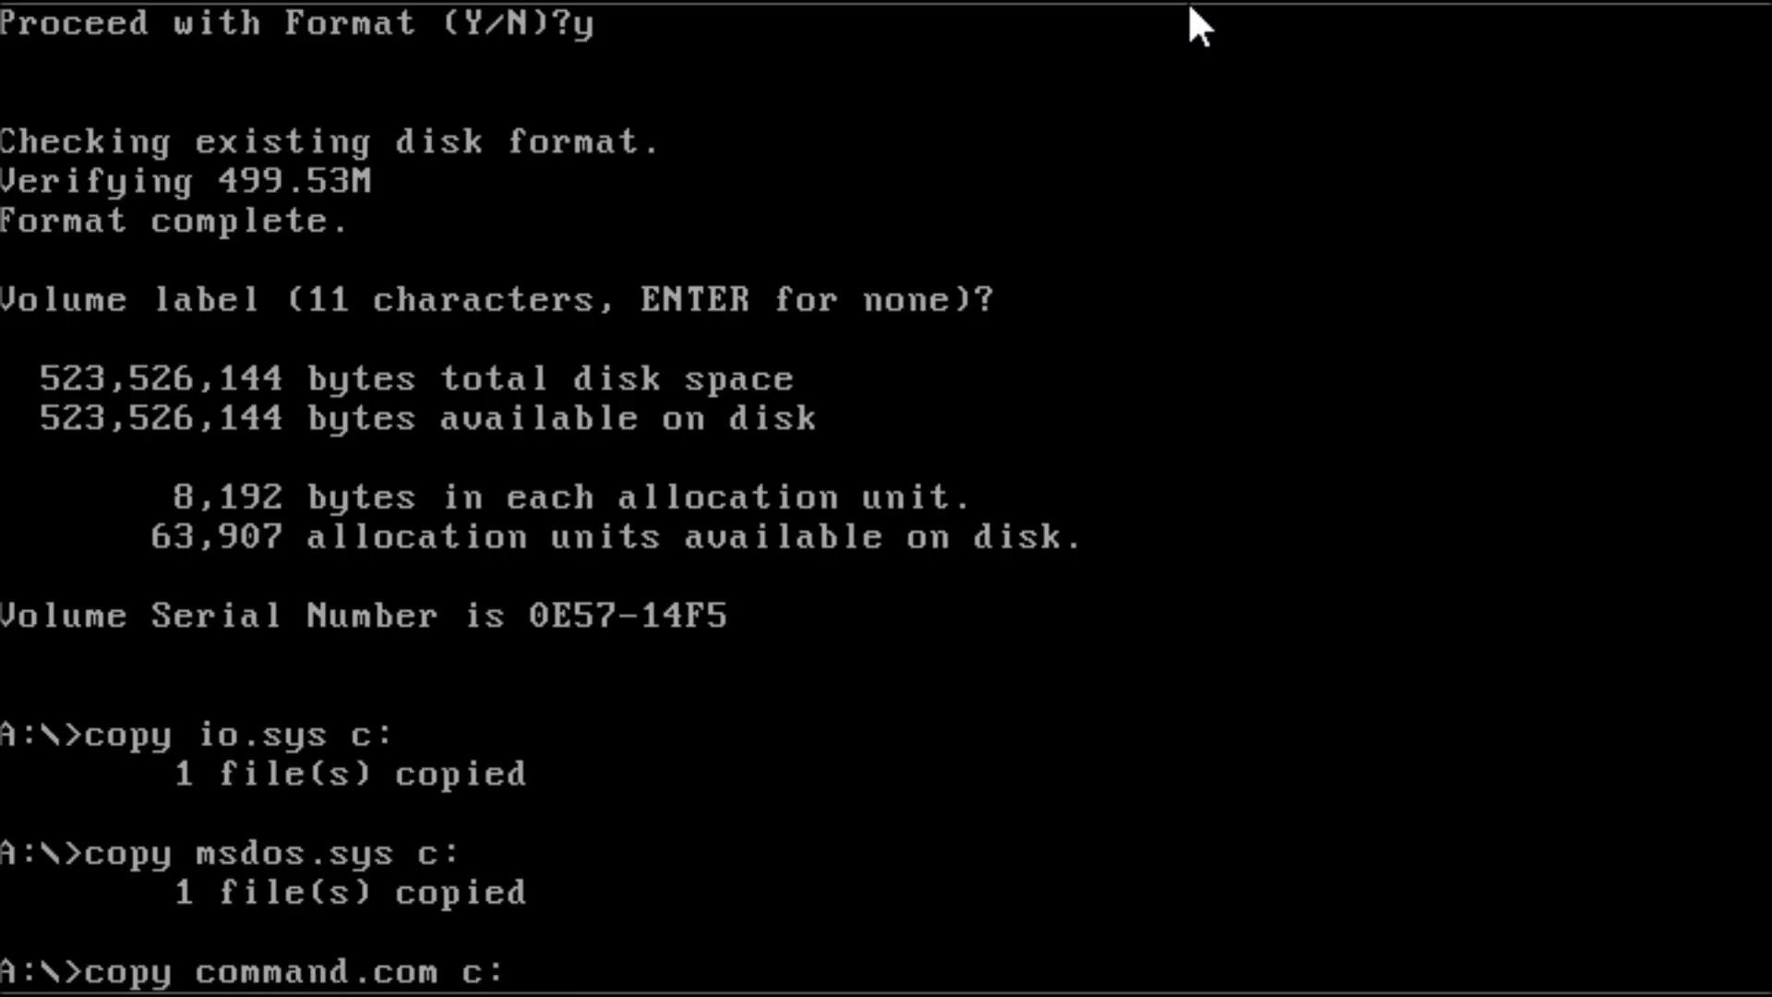
key("Return")
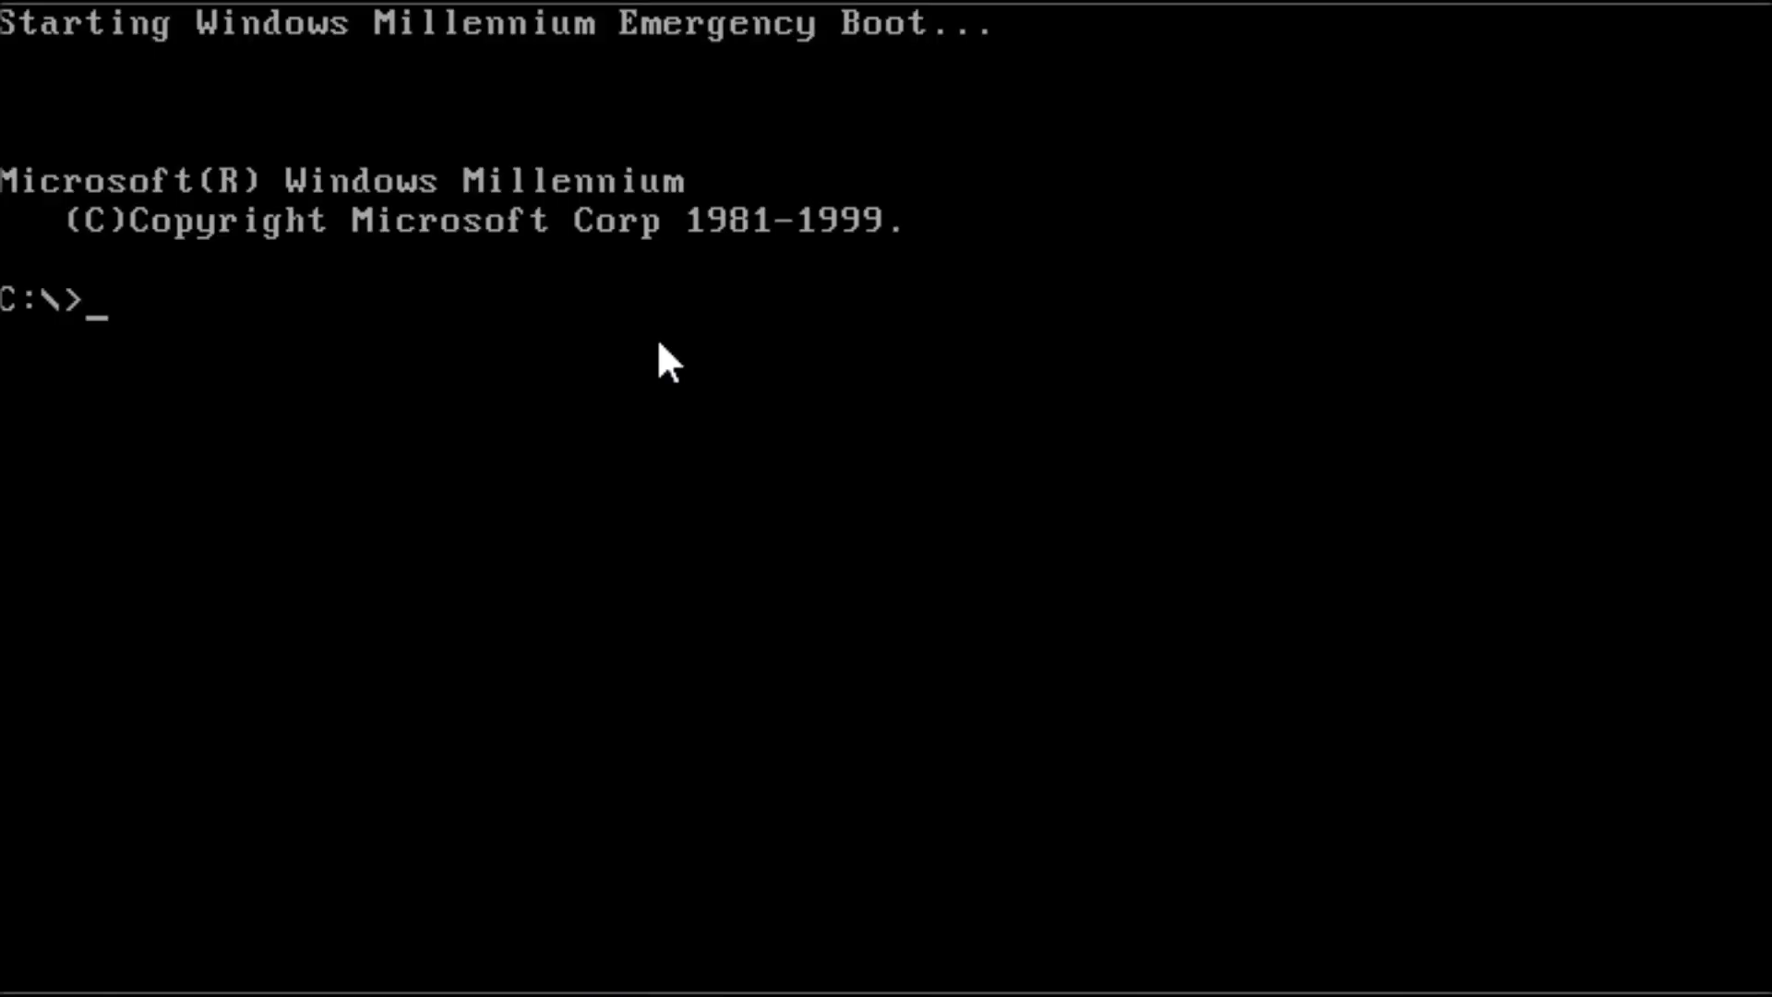
- Check the system version with ver after booting from drive C, and enter YAY! at the prompt
type("ver")
key("Return")
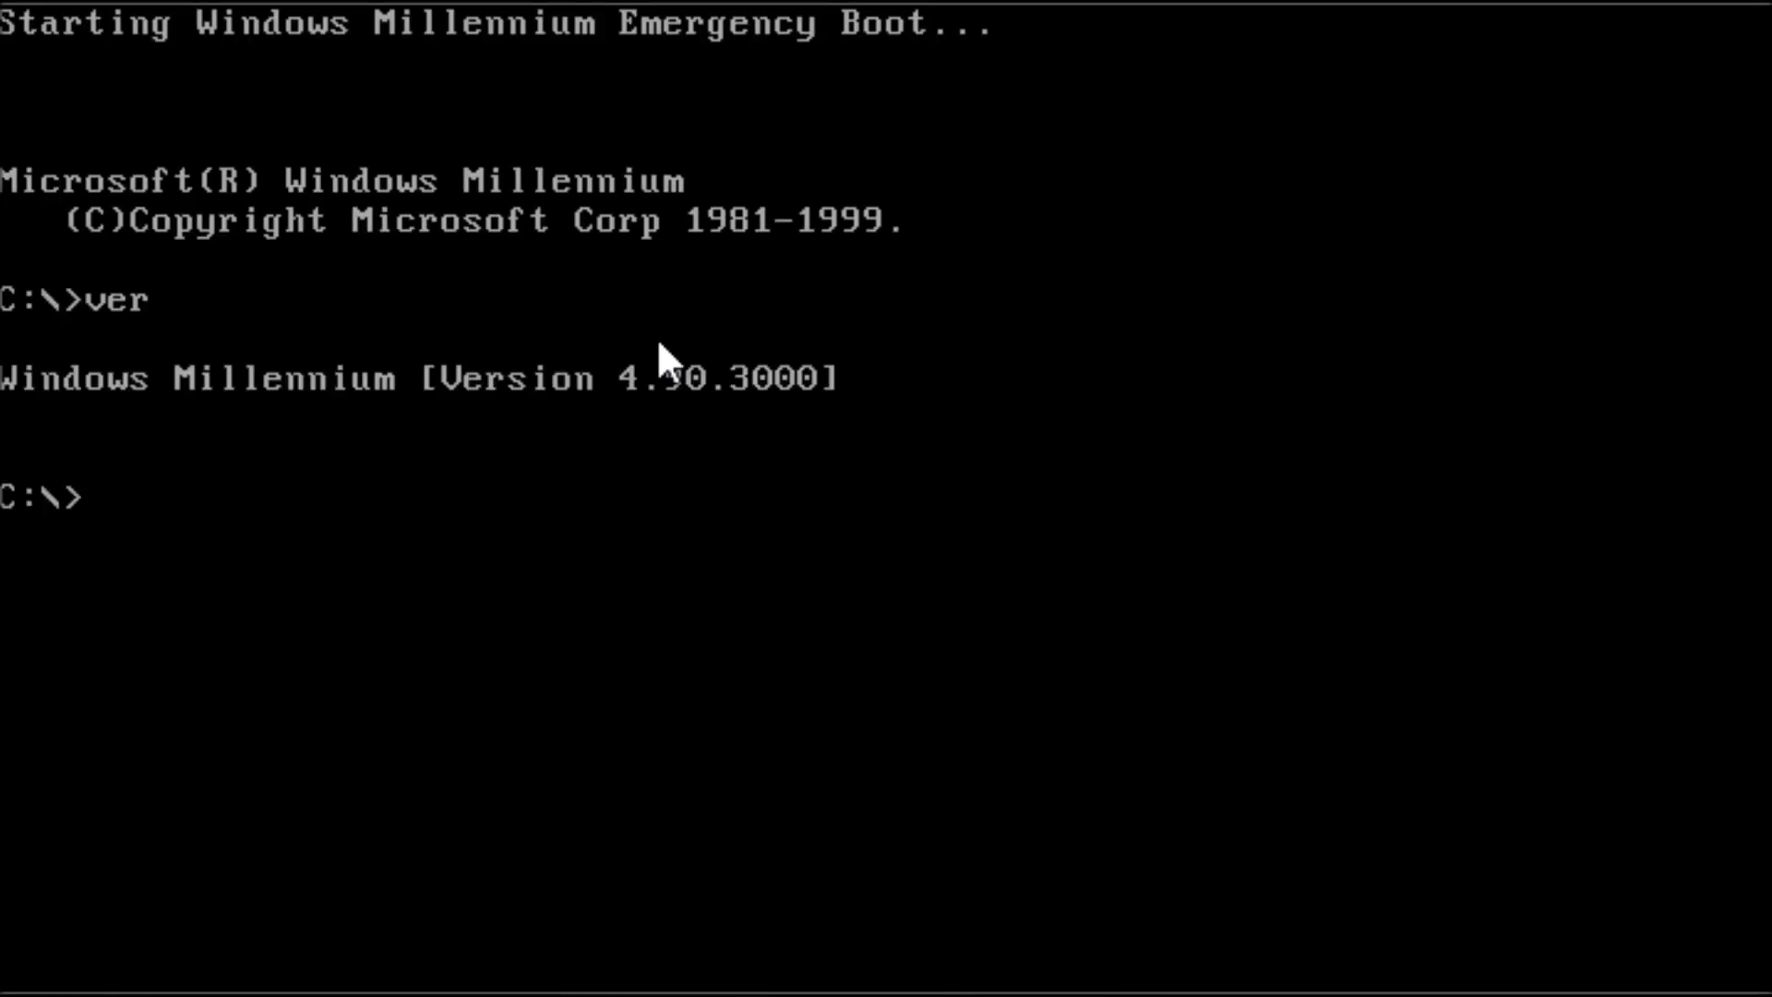
type("YAY!")
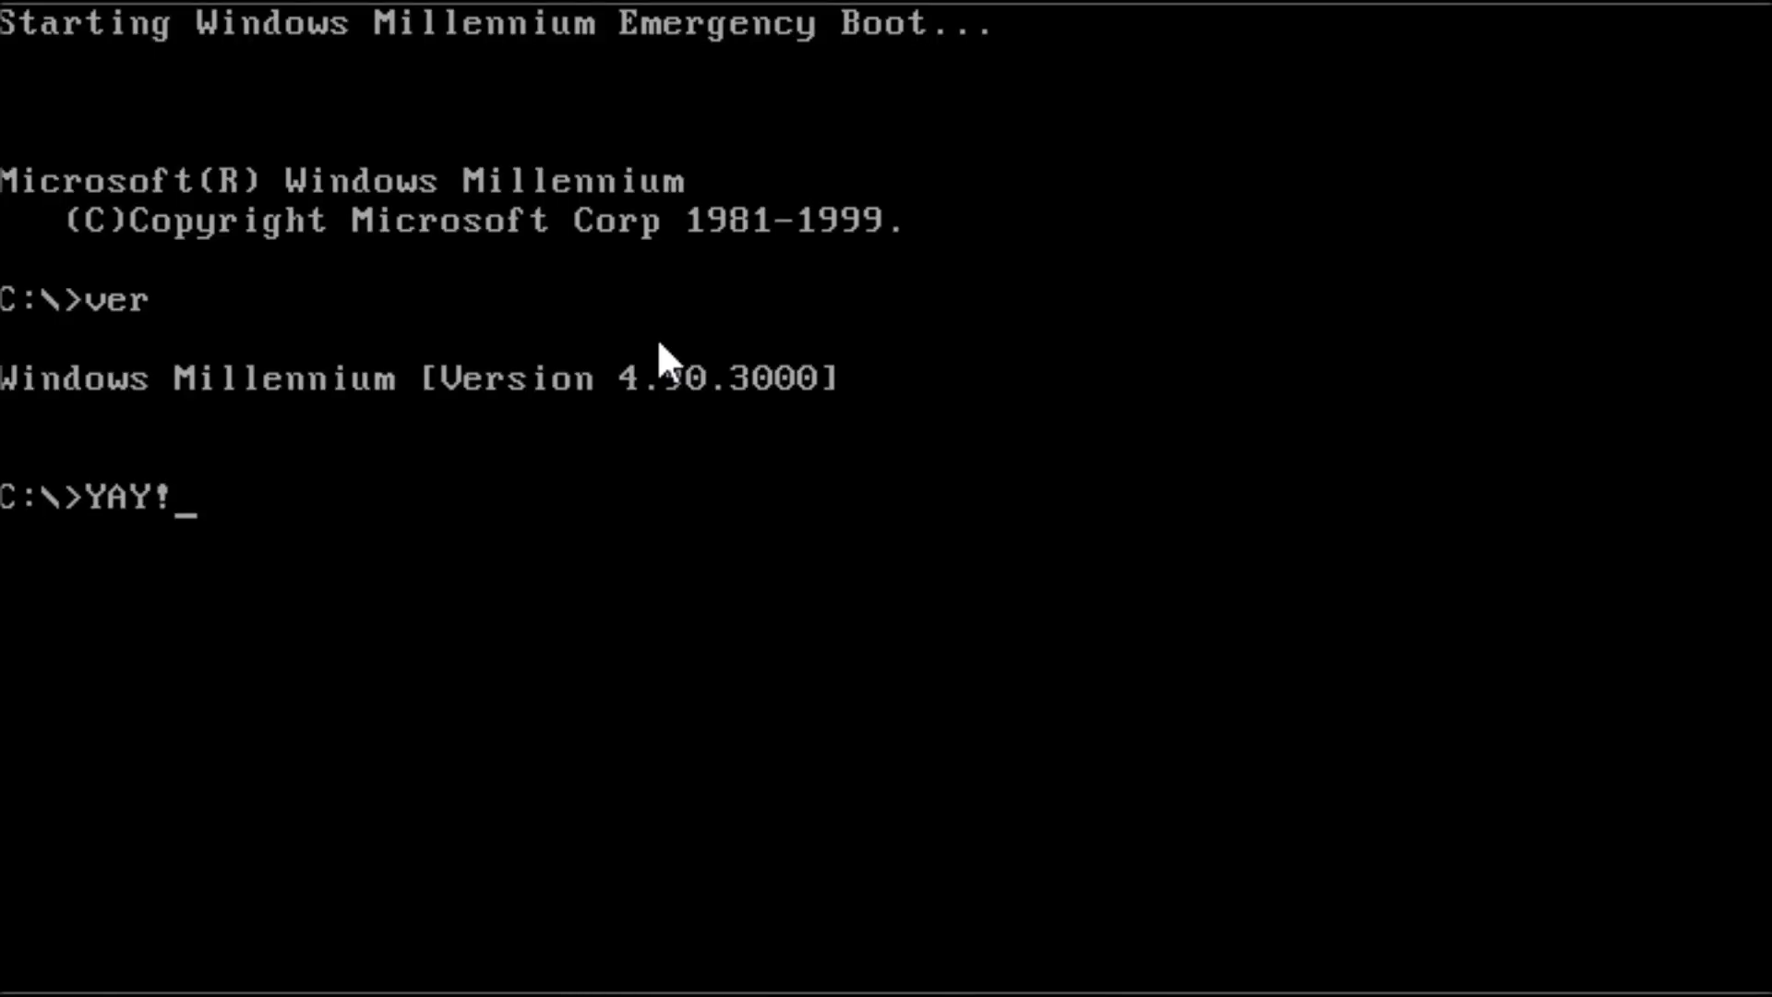
key("Return")
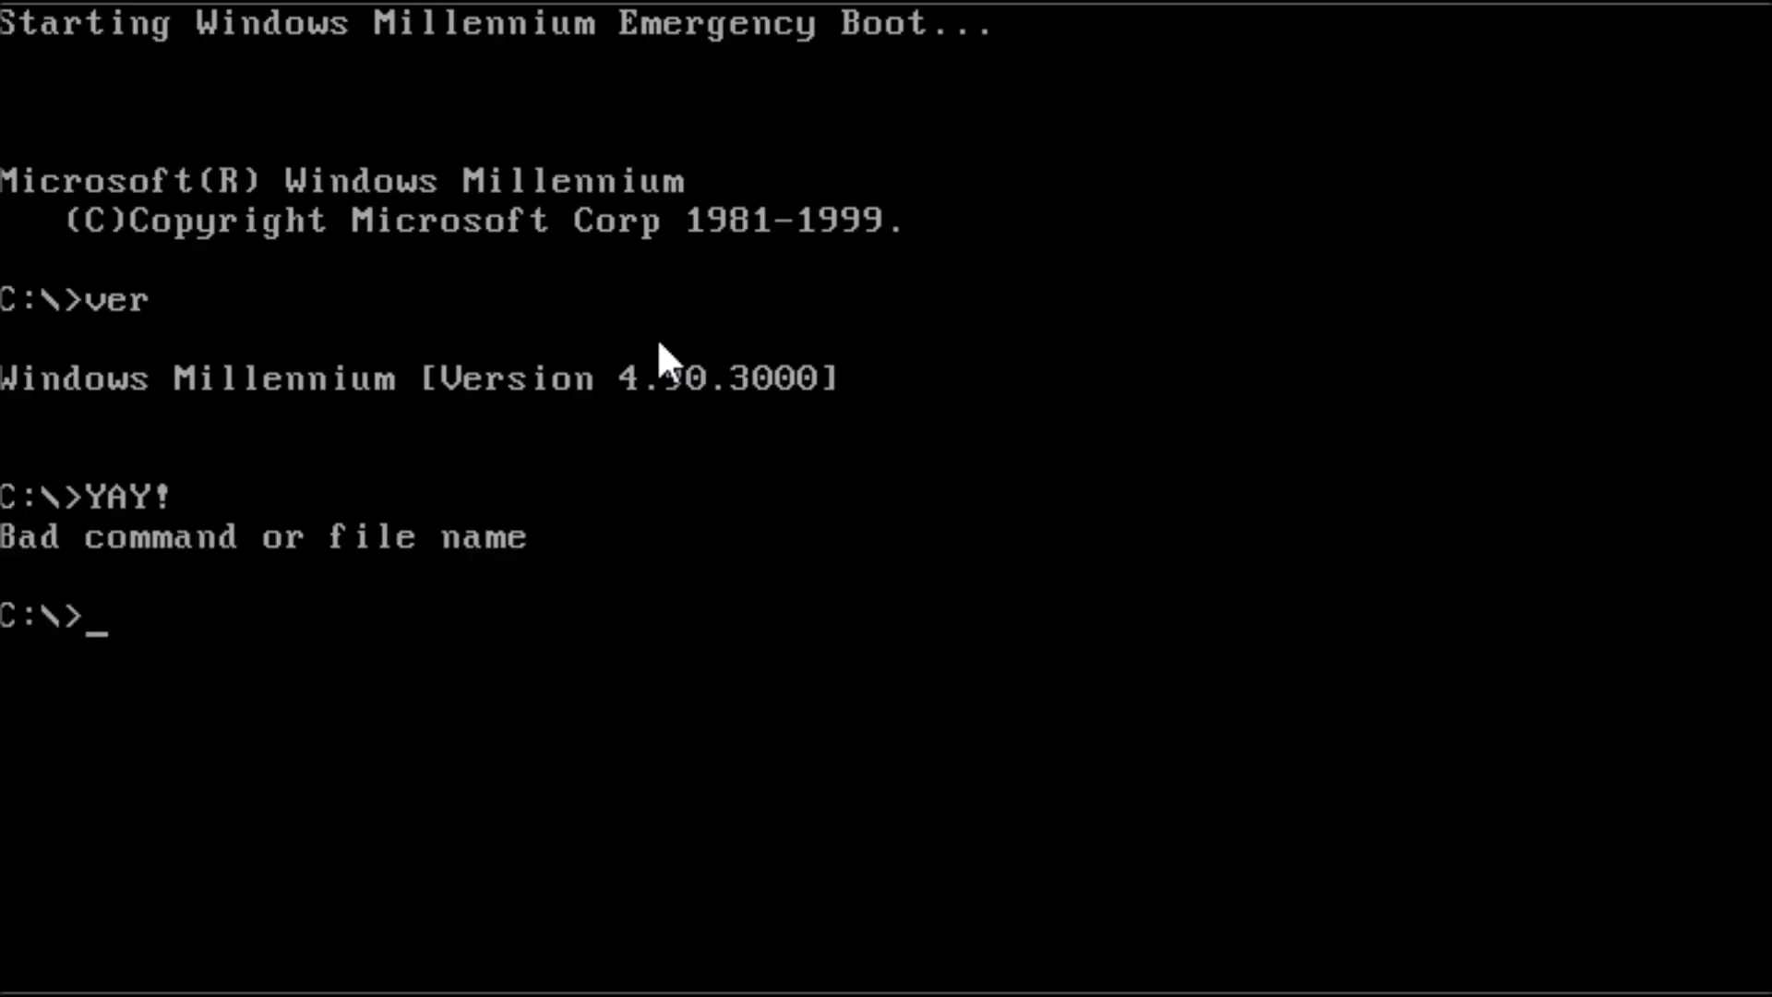
type(":(")
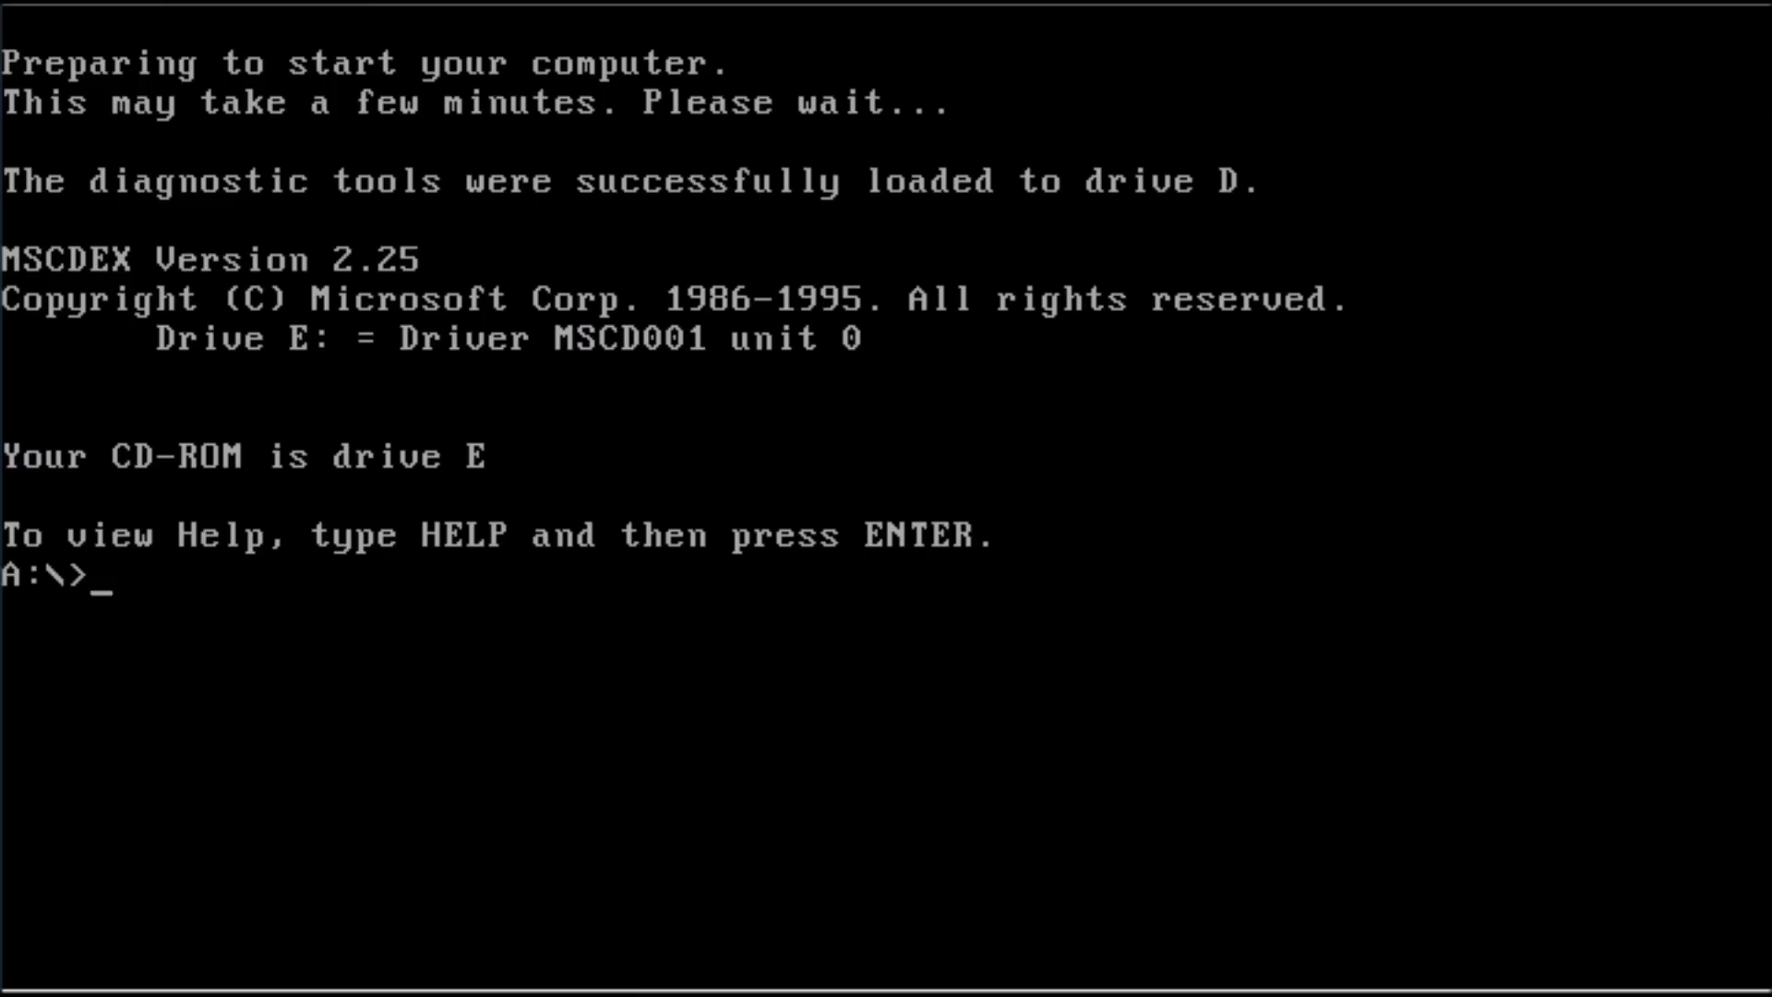
- Switch from the floppy prompt to drive C and list the files in its root directory
type("c:")
key("Return")
type("dir")
key("Return")
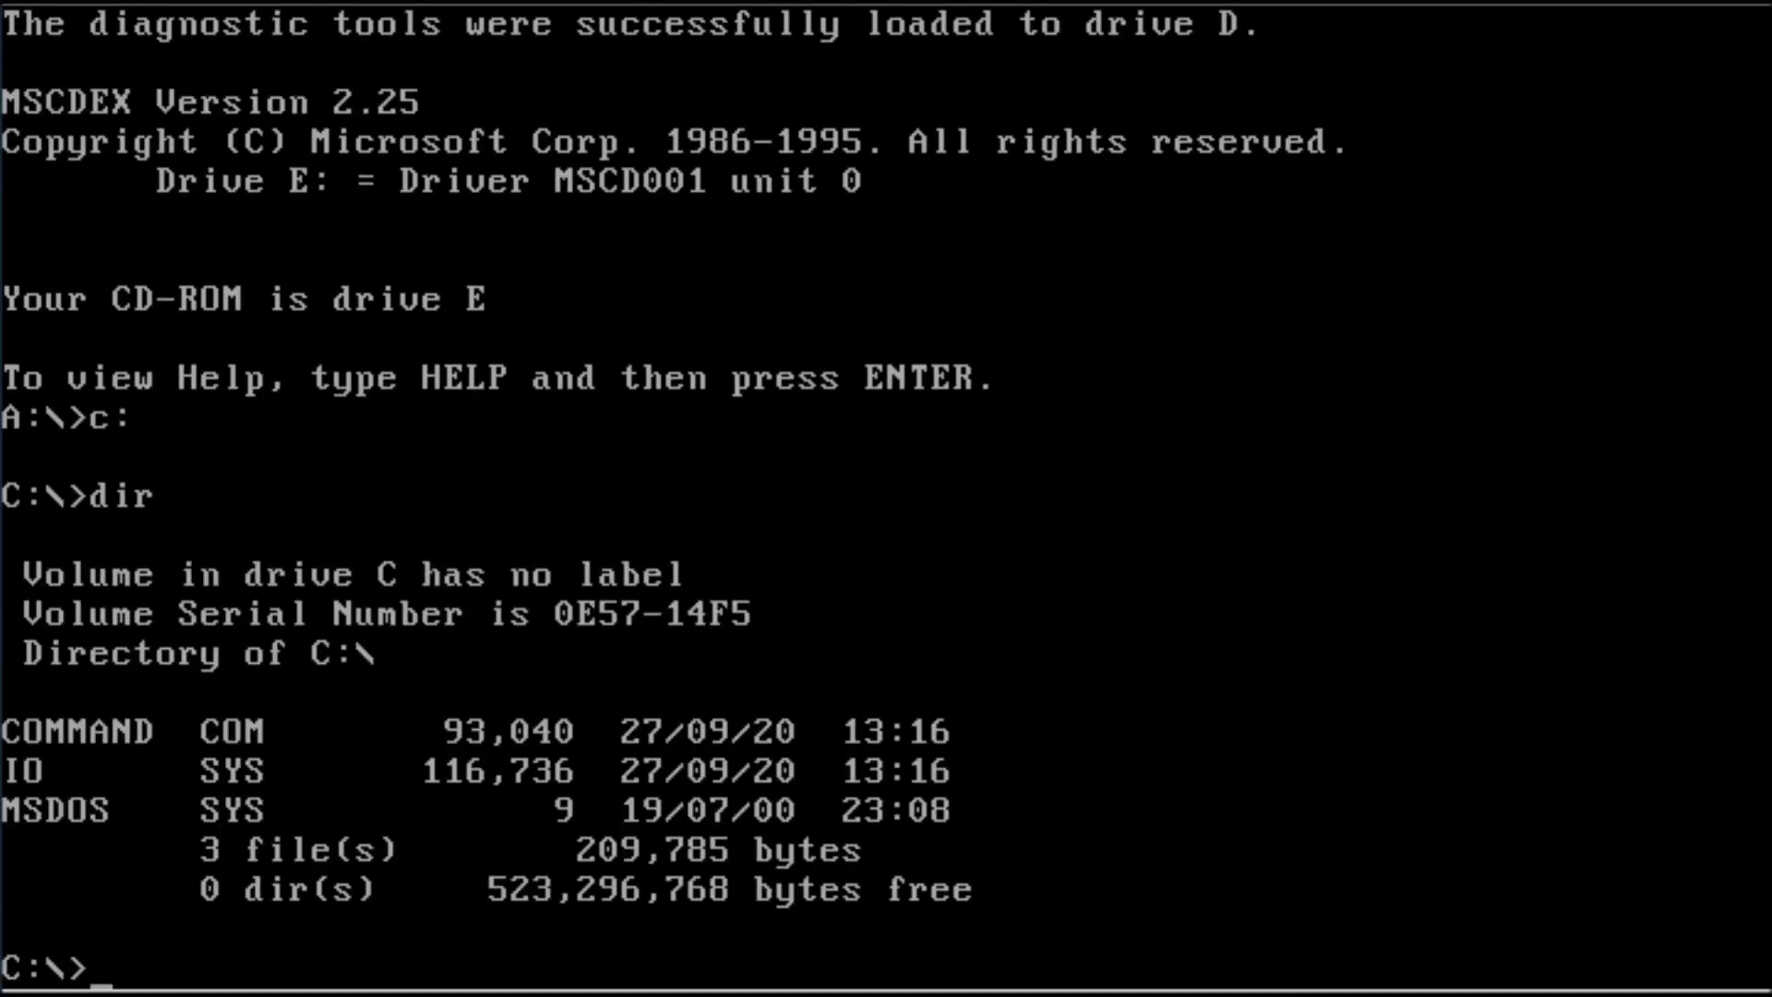
- Create a dos directory on drive C and copy all files from CD-ROM drive E into it
type("md dos")
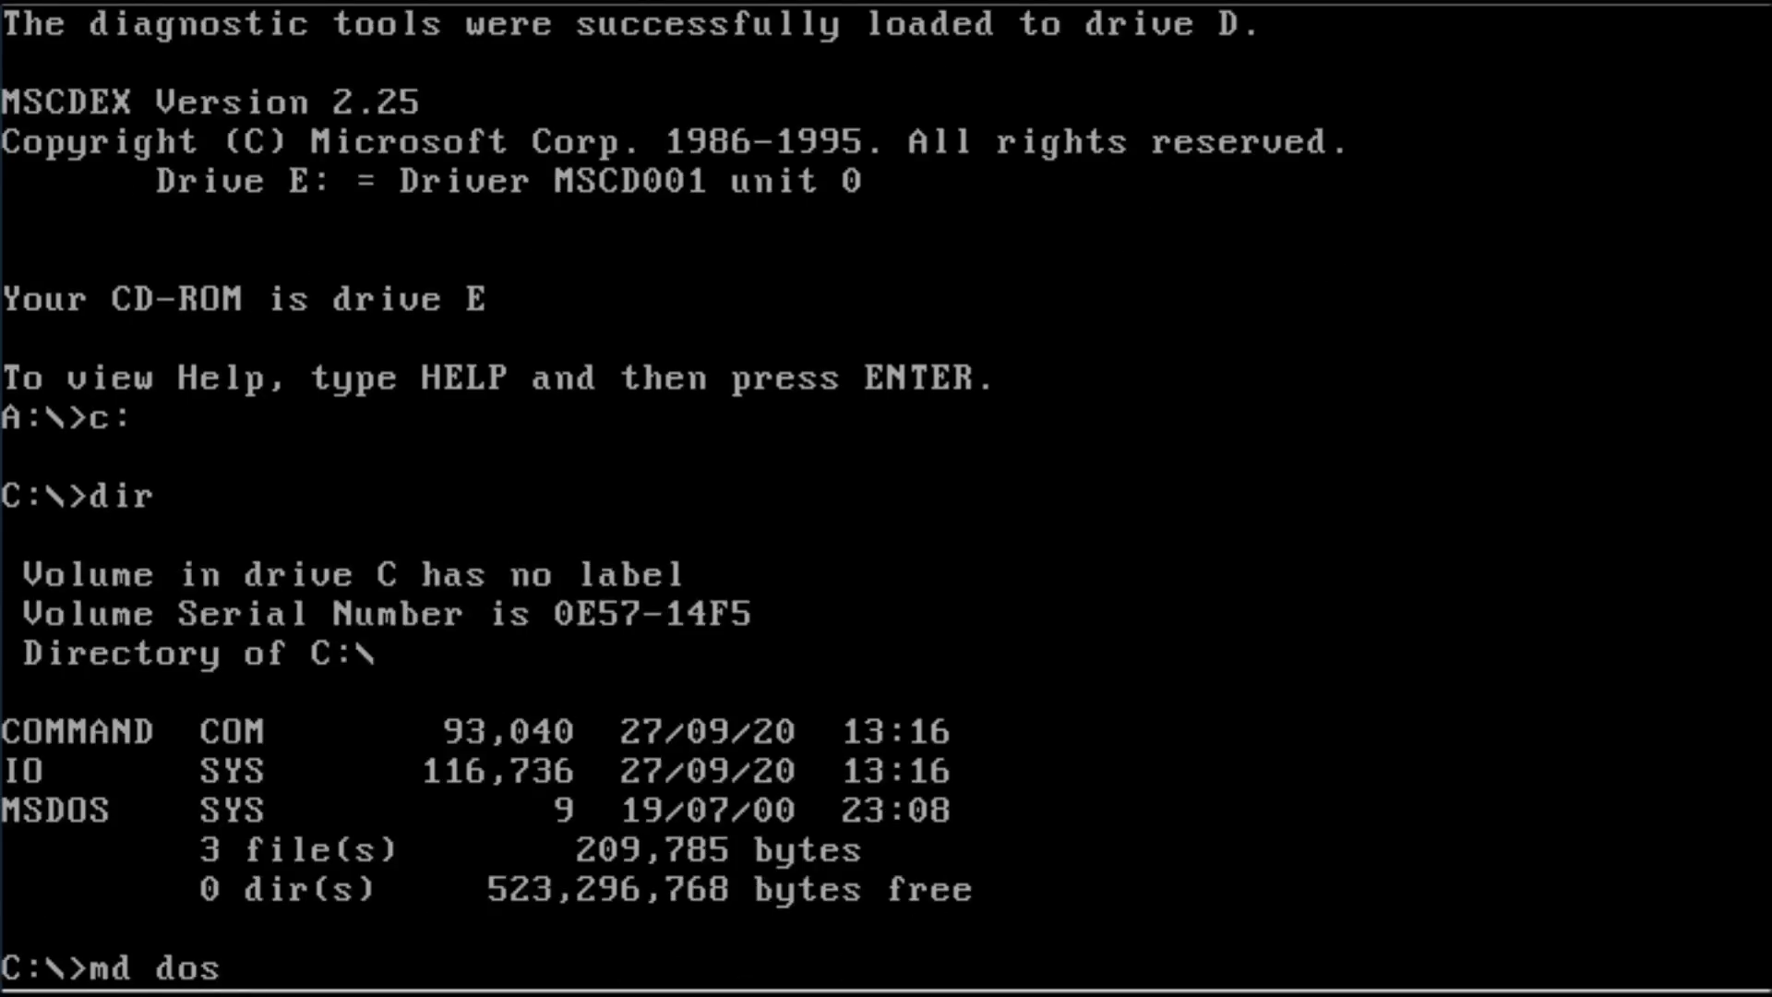
key("Return")
type("copy e:")
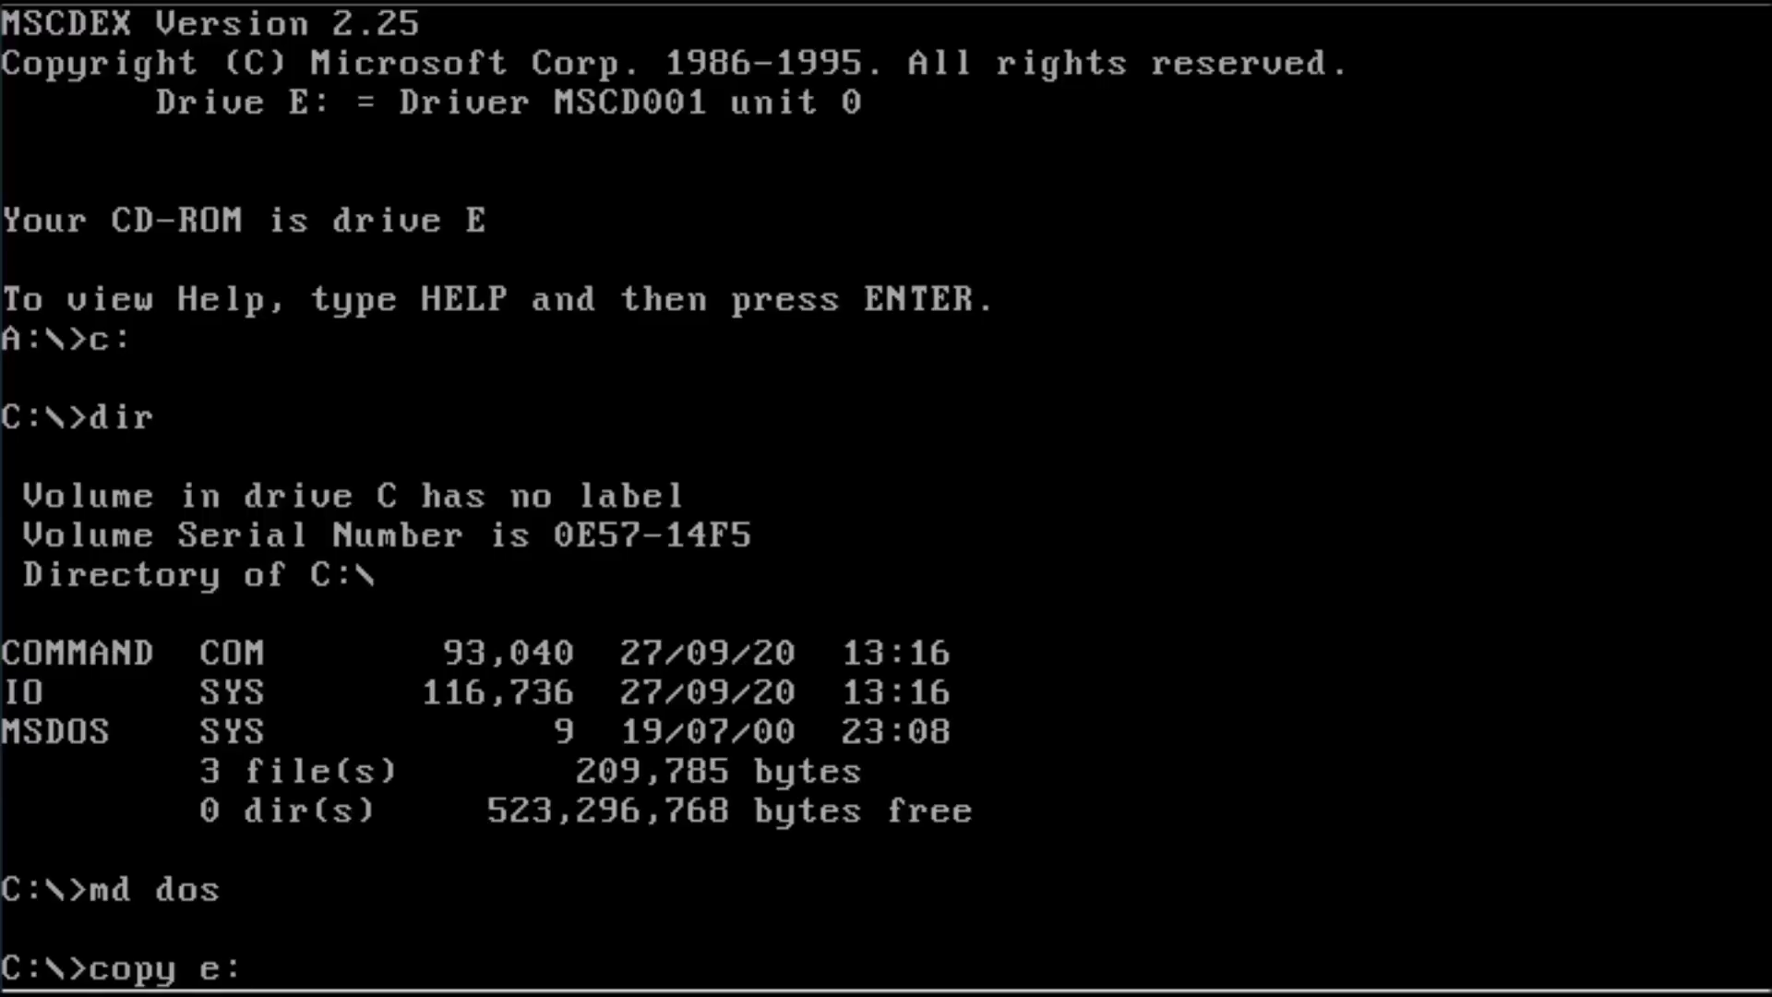
type("\\*.* c:\\dos")
key("Return")
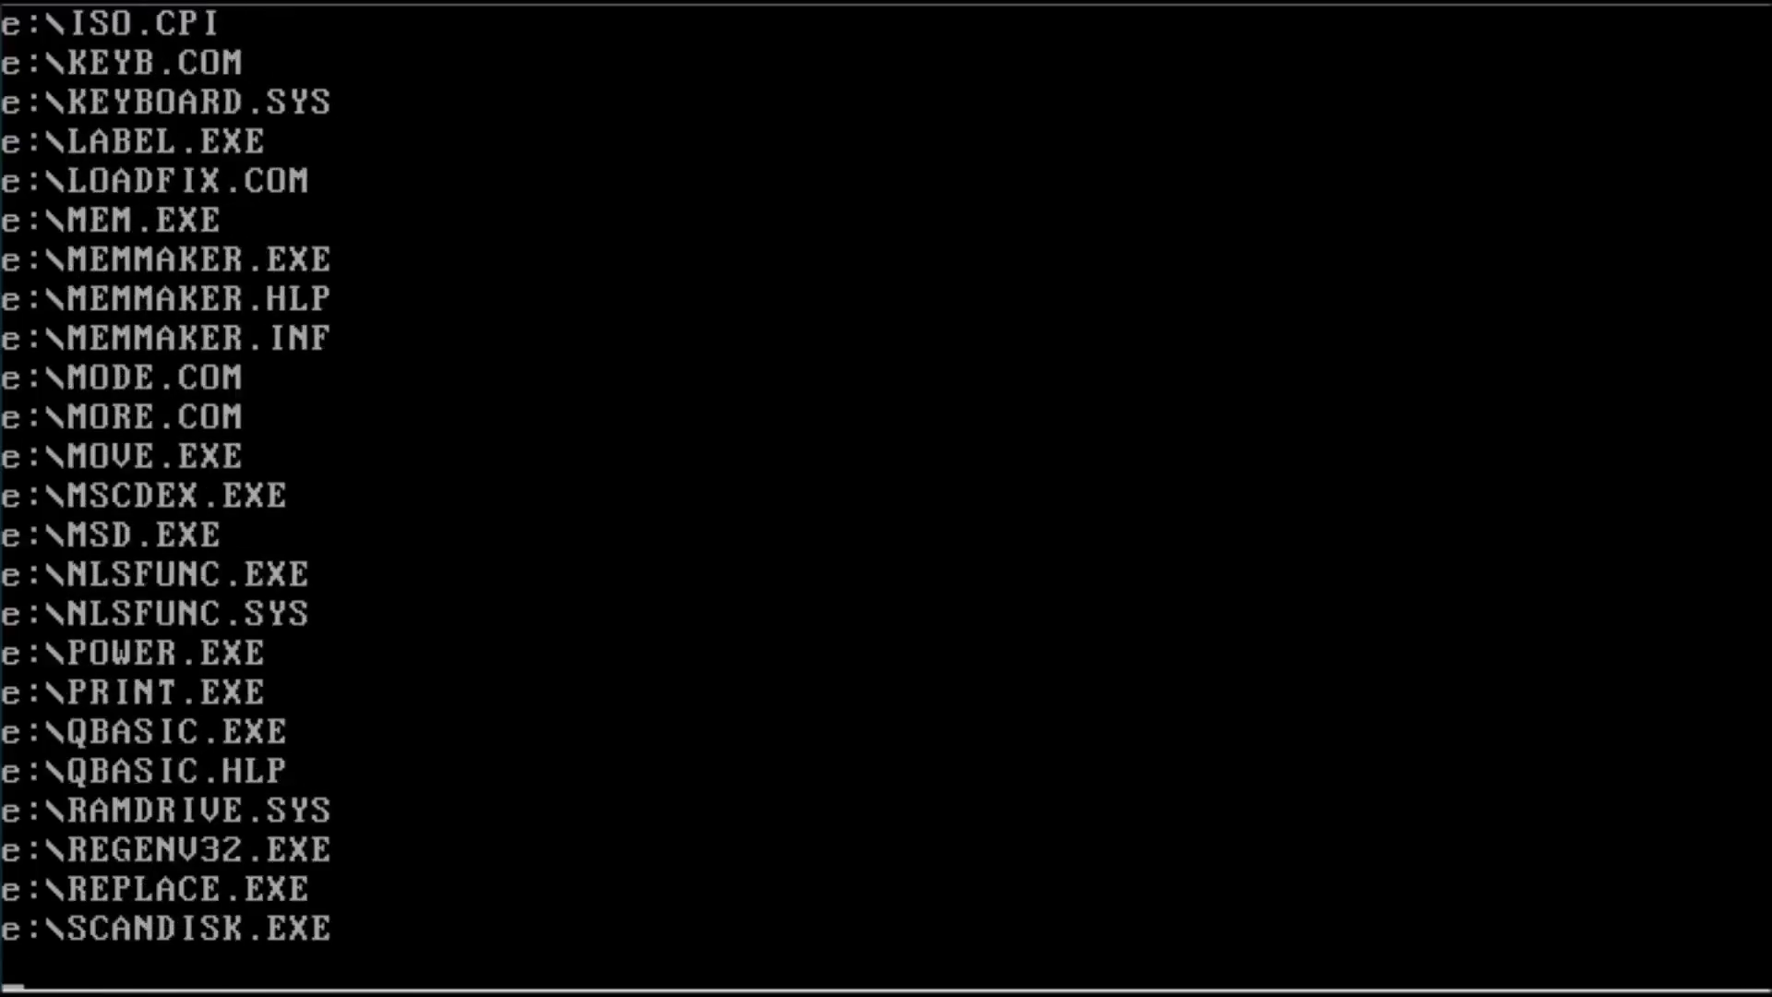
- Change to the dos directory on drive C and list the copied files
type("cd dos")
key("Return")
type("dir")
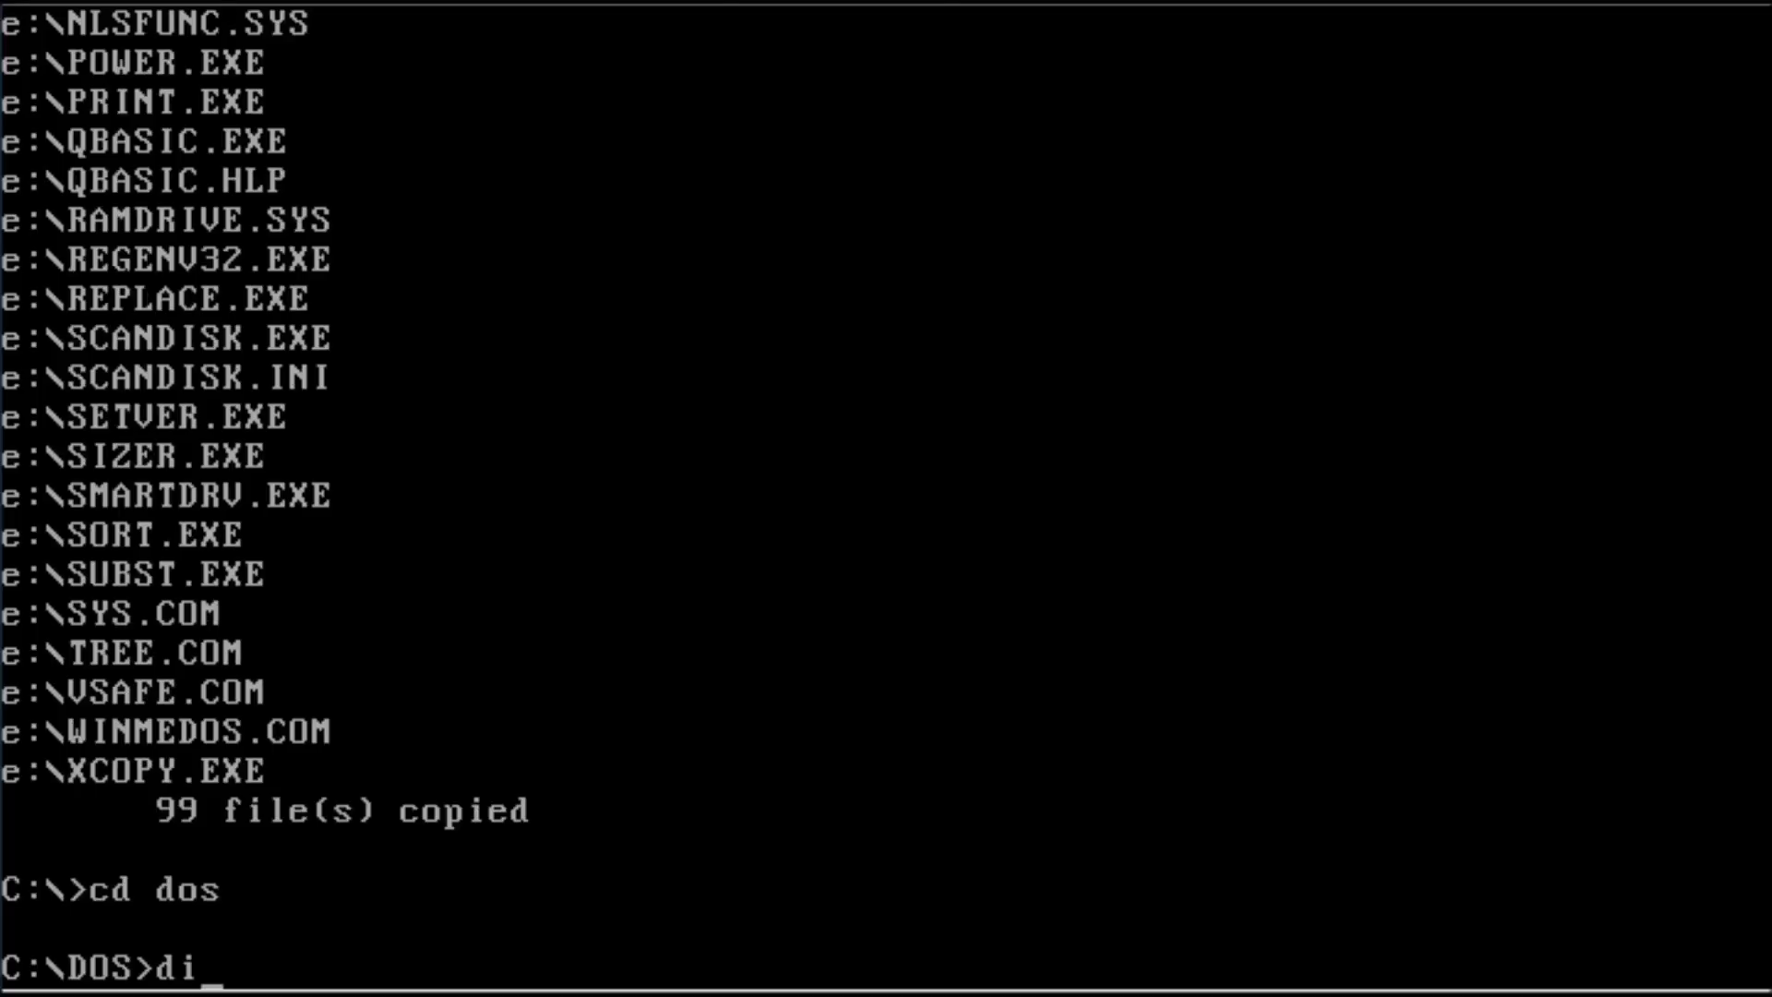
key("Return")
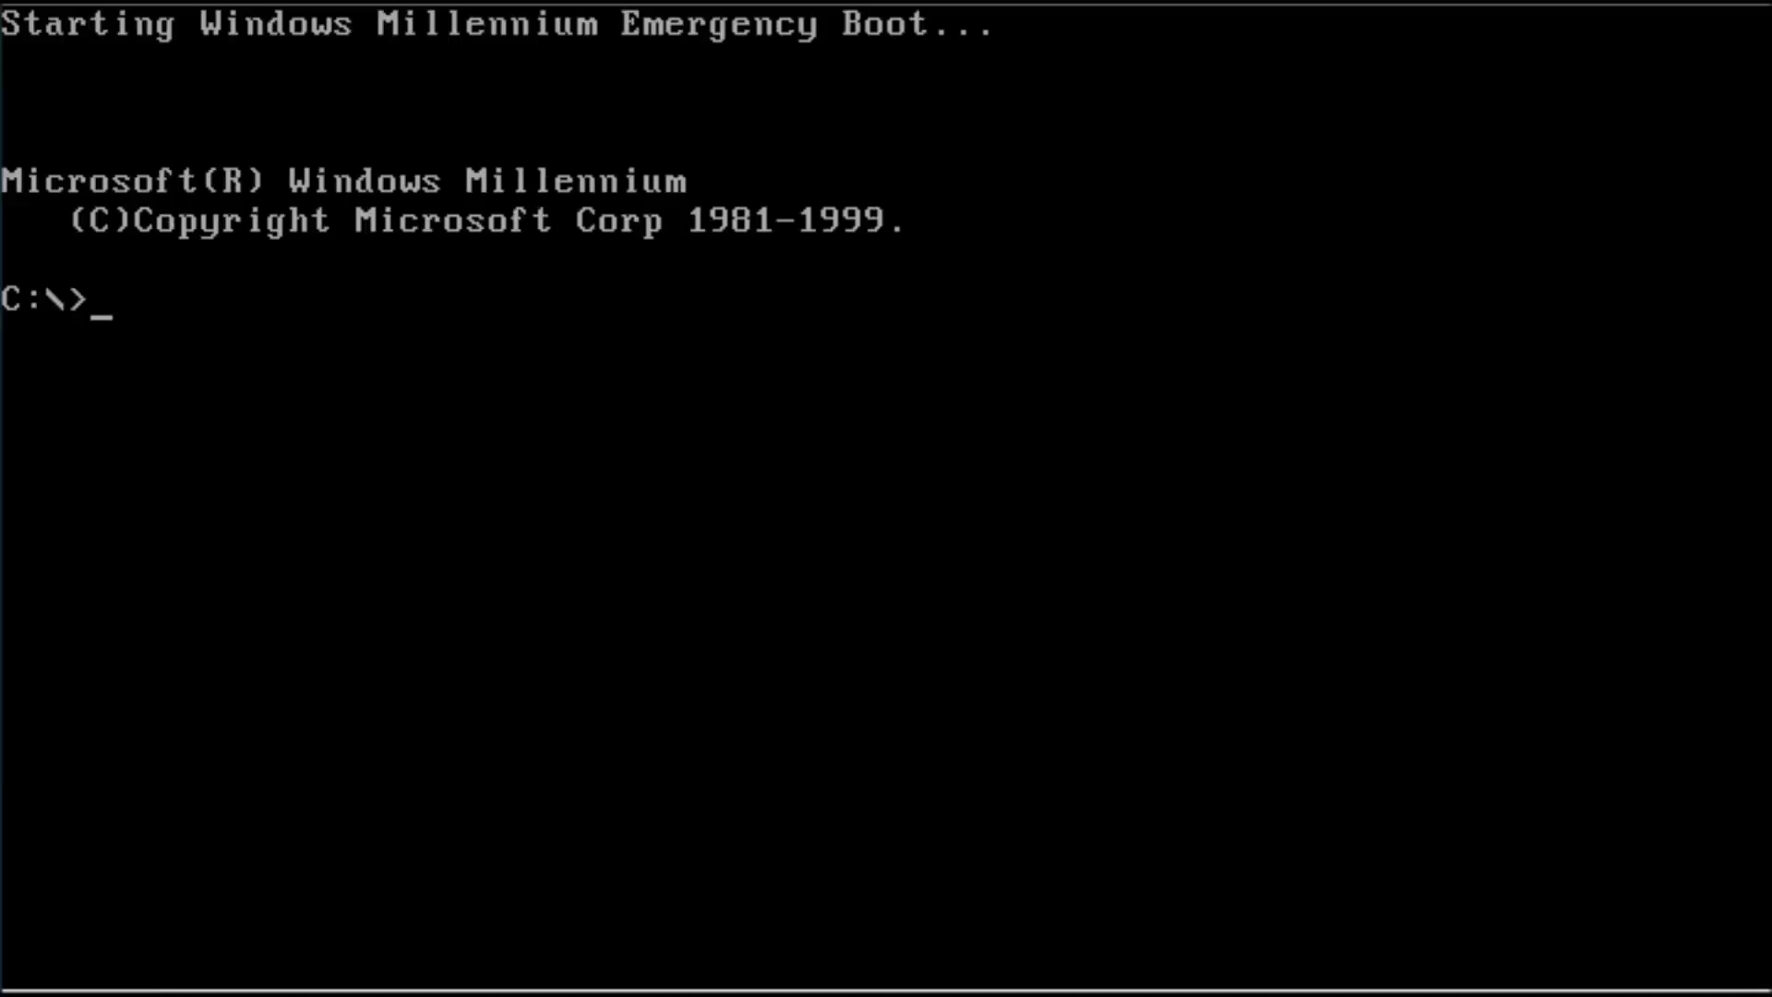
- Examine the memory usage with mem from the dos directory after booting from drive C
type("cd dos")
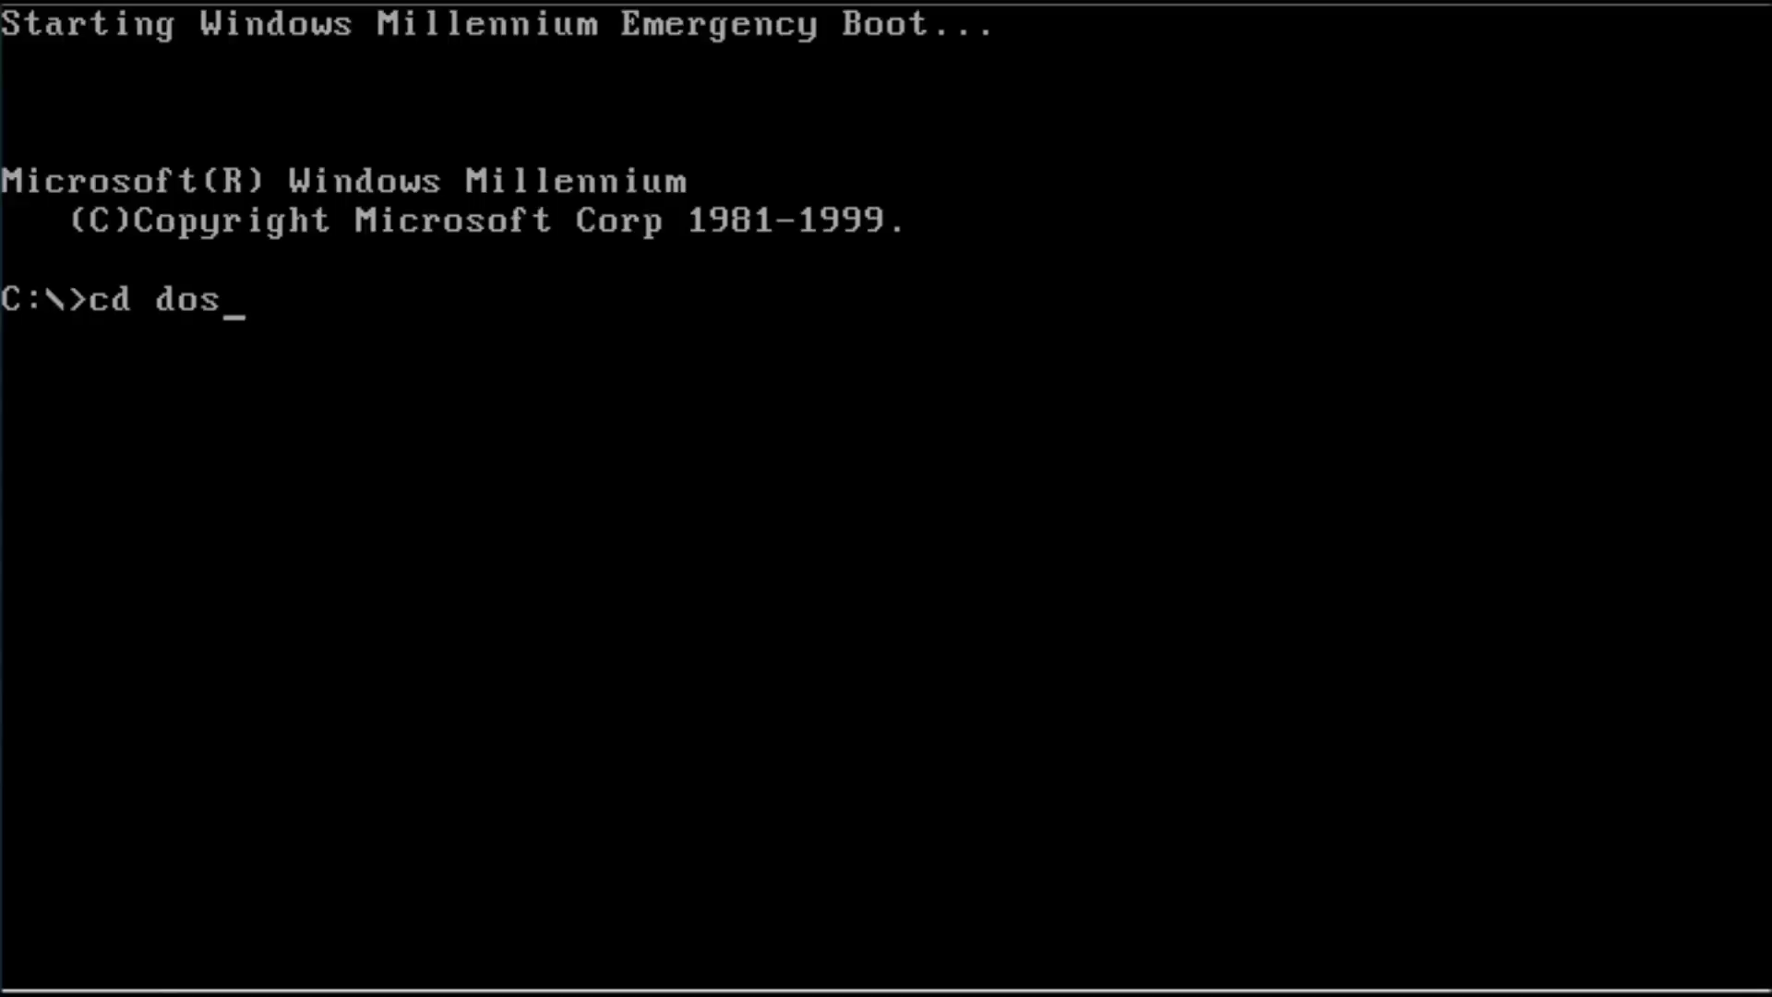
key("Return")
type("mem")
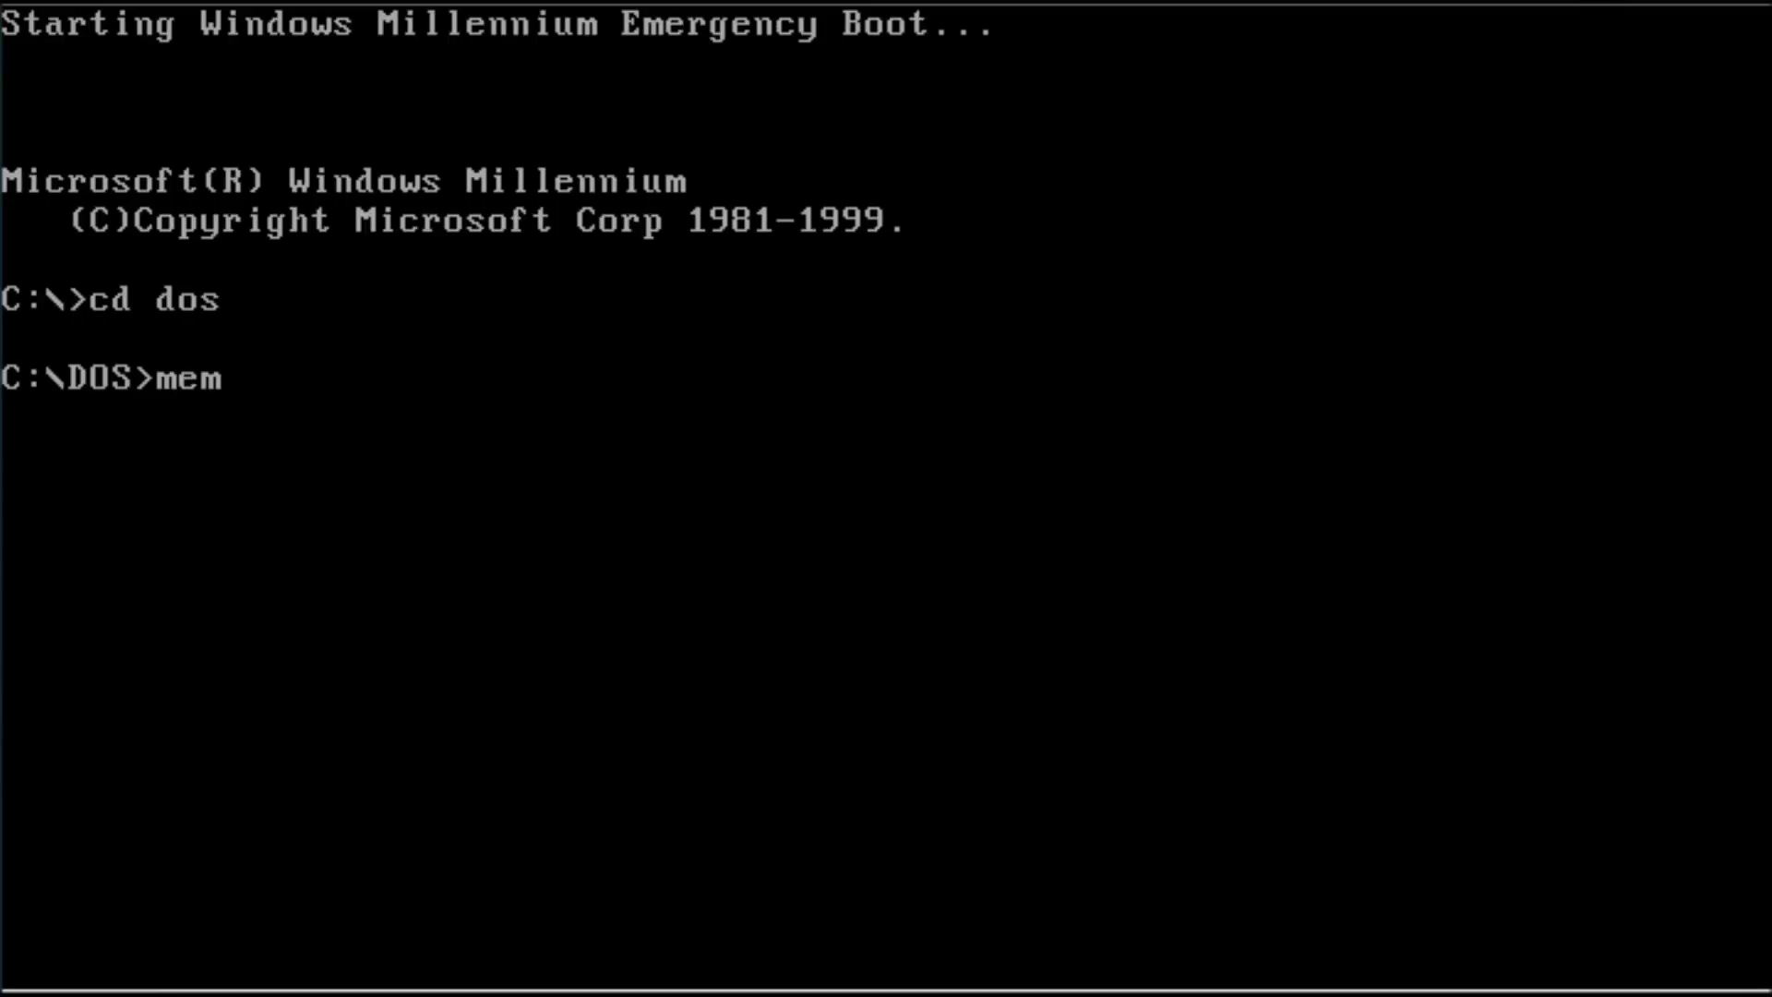
key("Return")
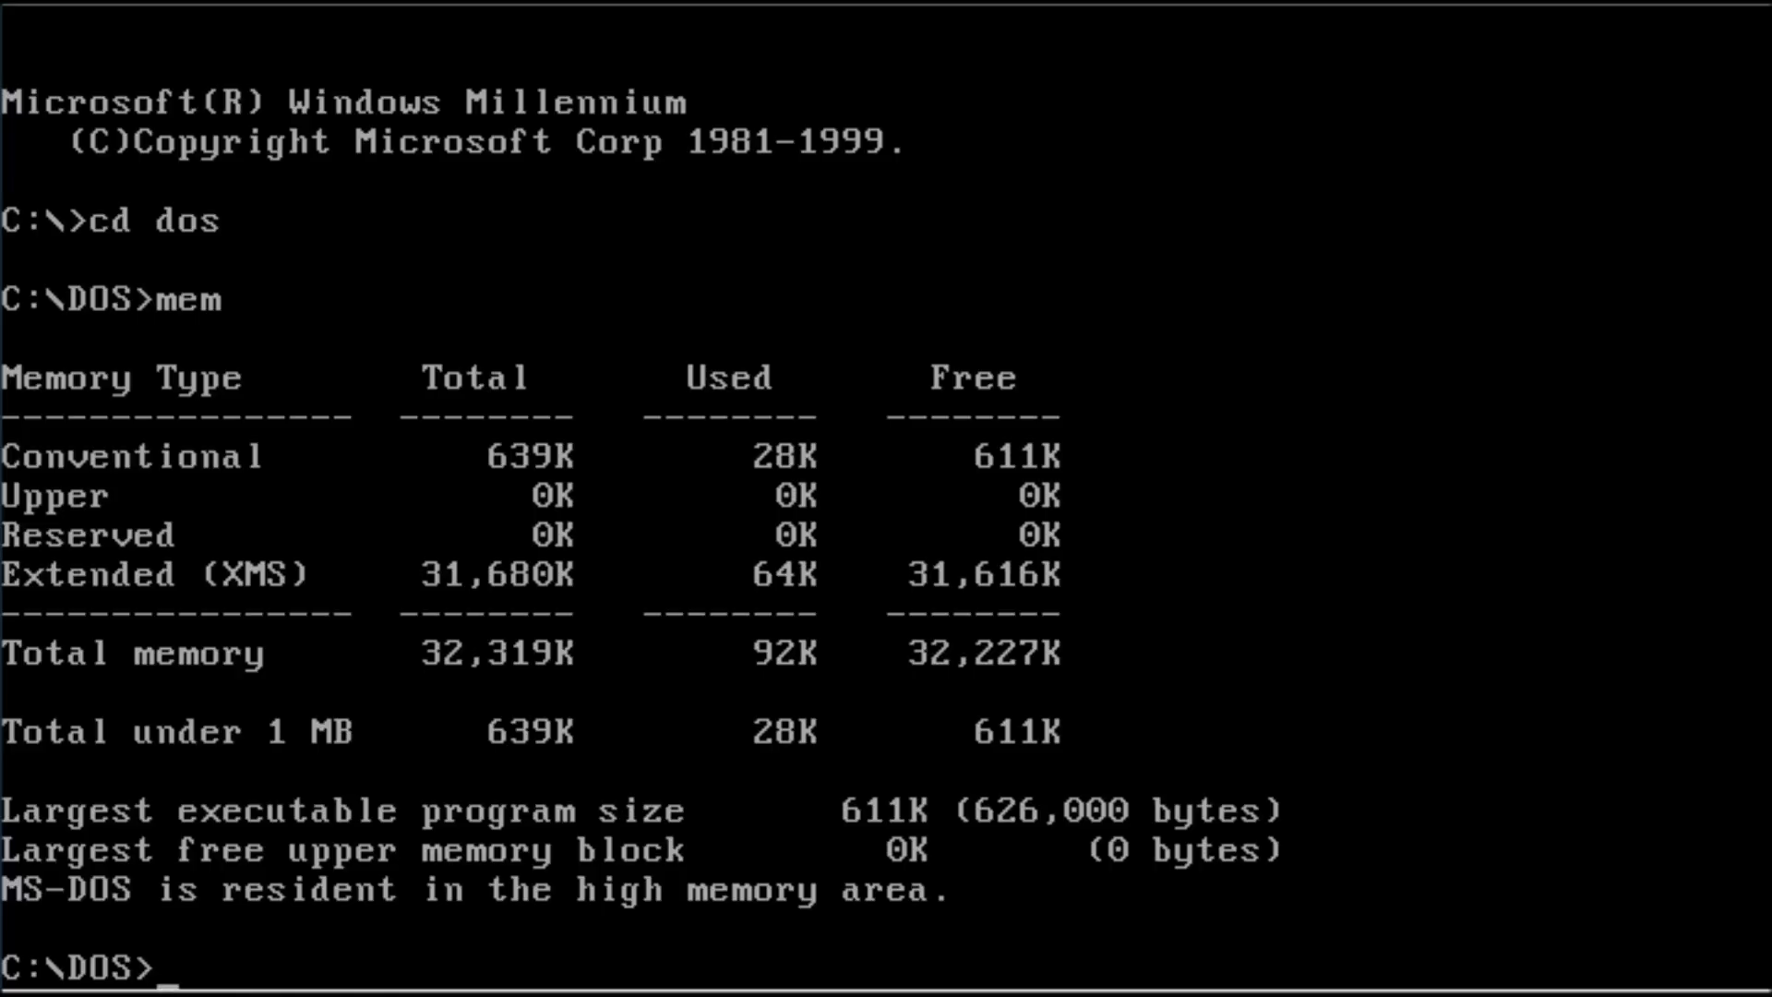
- Enter the line DEVICE=C:\DOS\HIMEM.SYS with the /TESTMEM switch in C:\CONFIG.SYS
type("EVICE=")
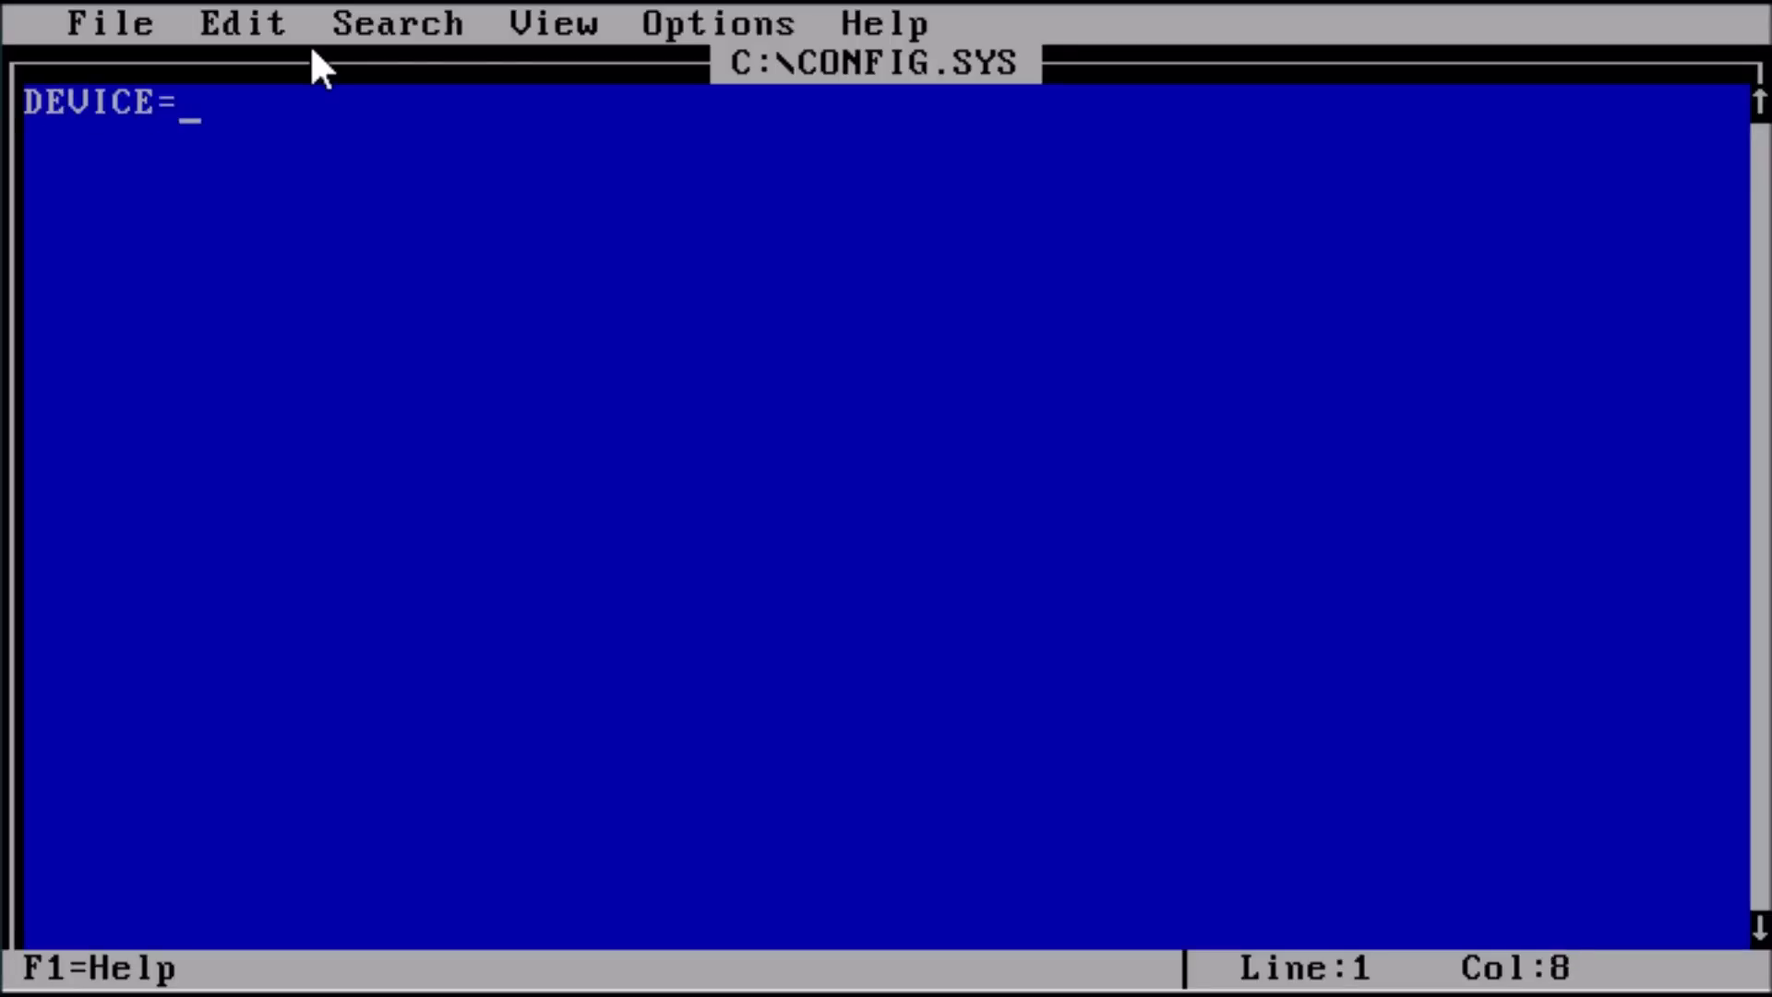
type("C:\\DOS\\")
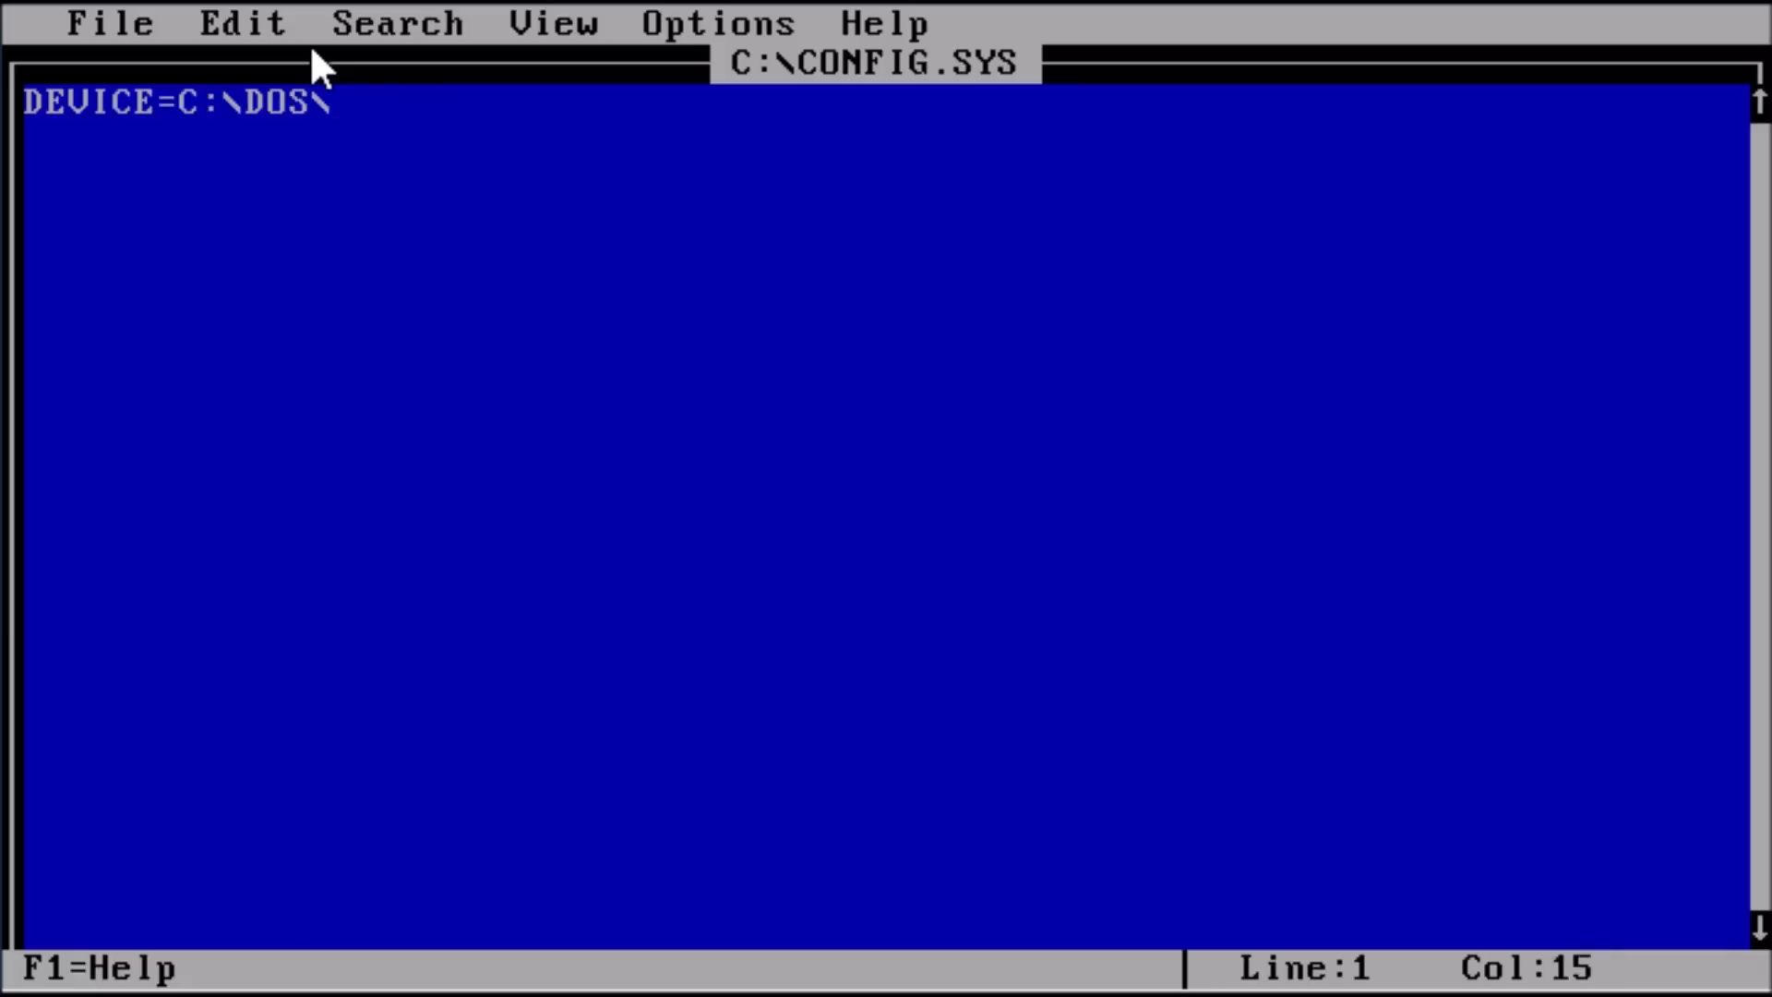
type("HIMEM.SYS ")
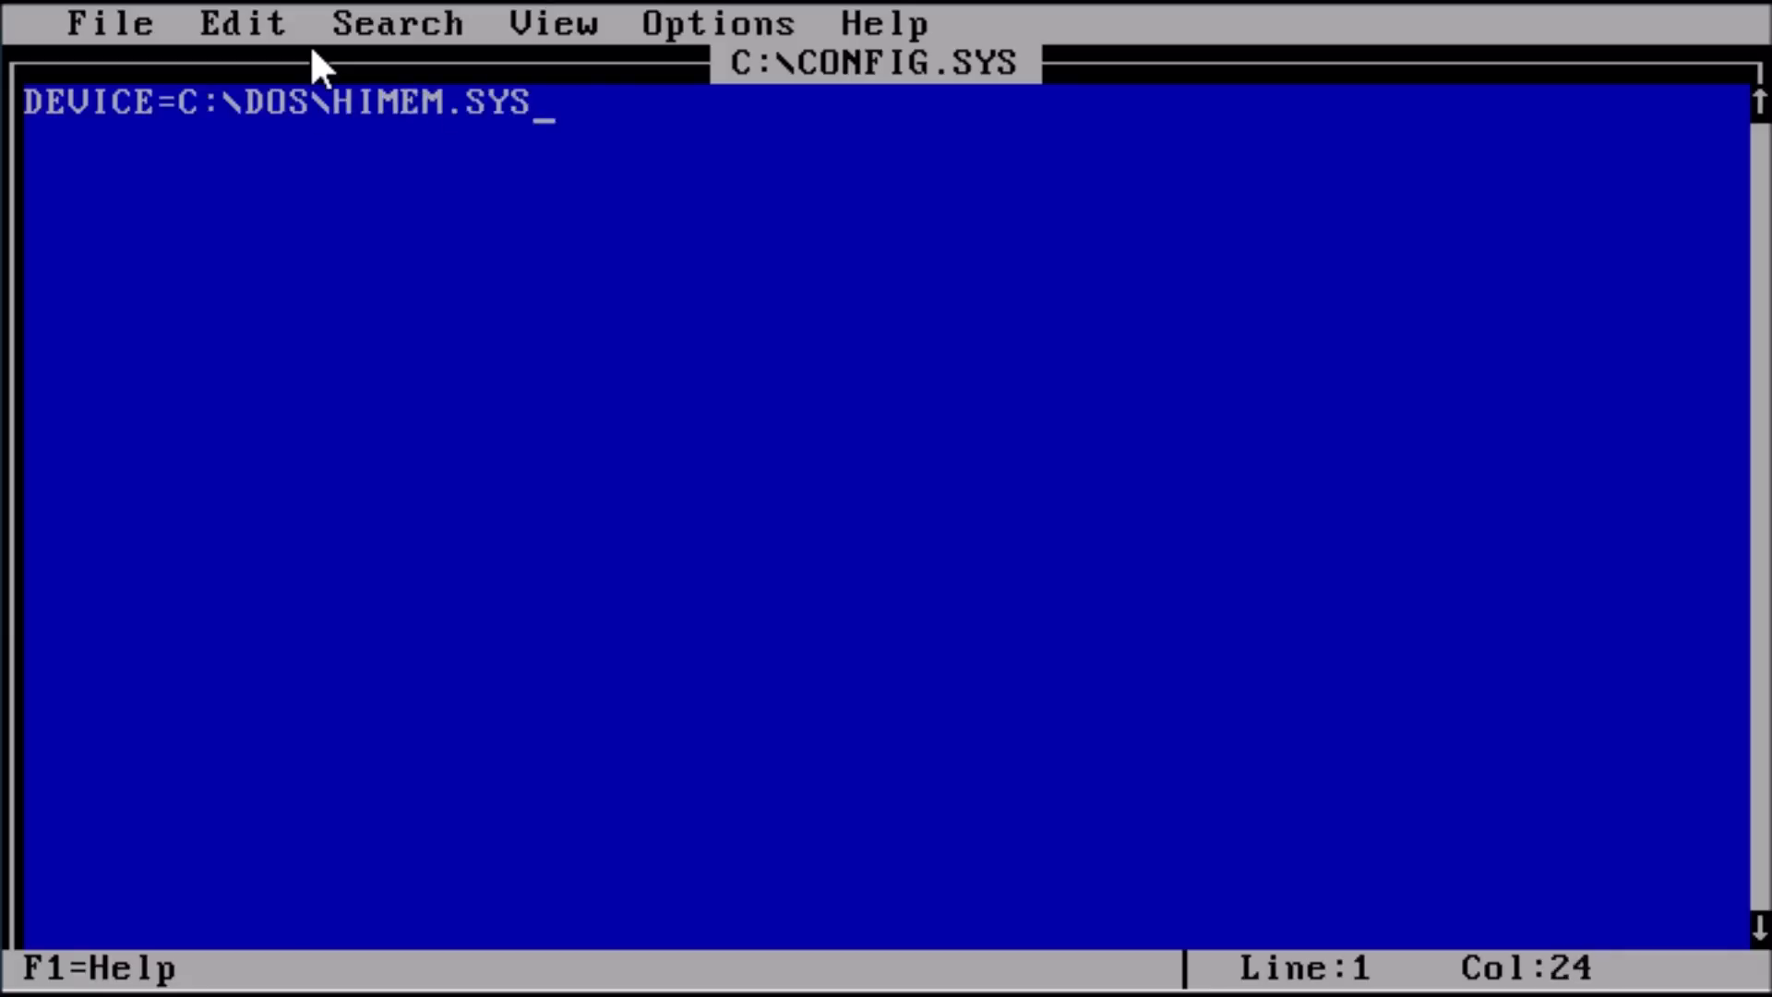
type("/TESTMEM")
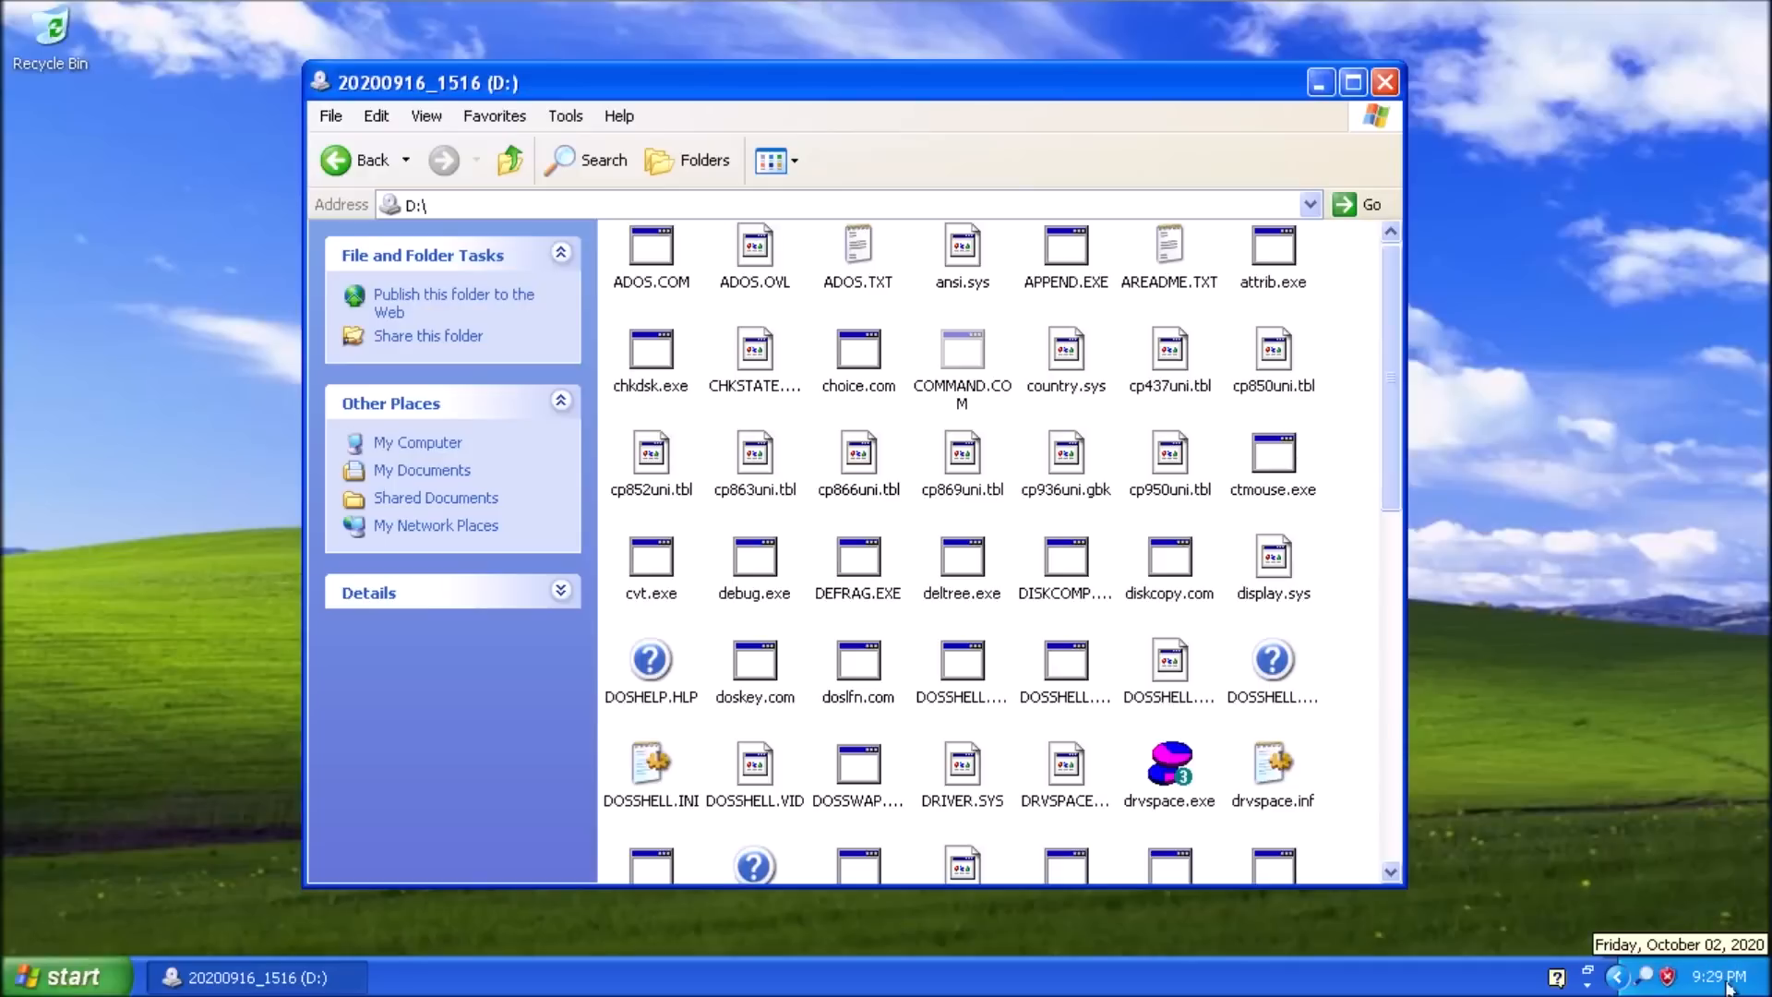
- Set the total conventional memory to 640 in the properties of COMMAND.COM on drive D
right_click(962, 378)
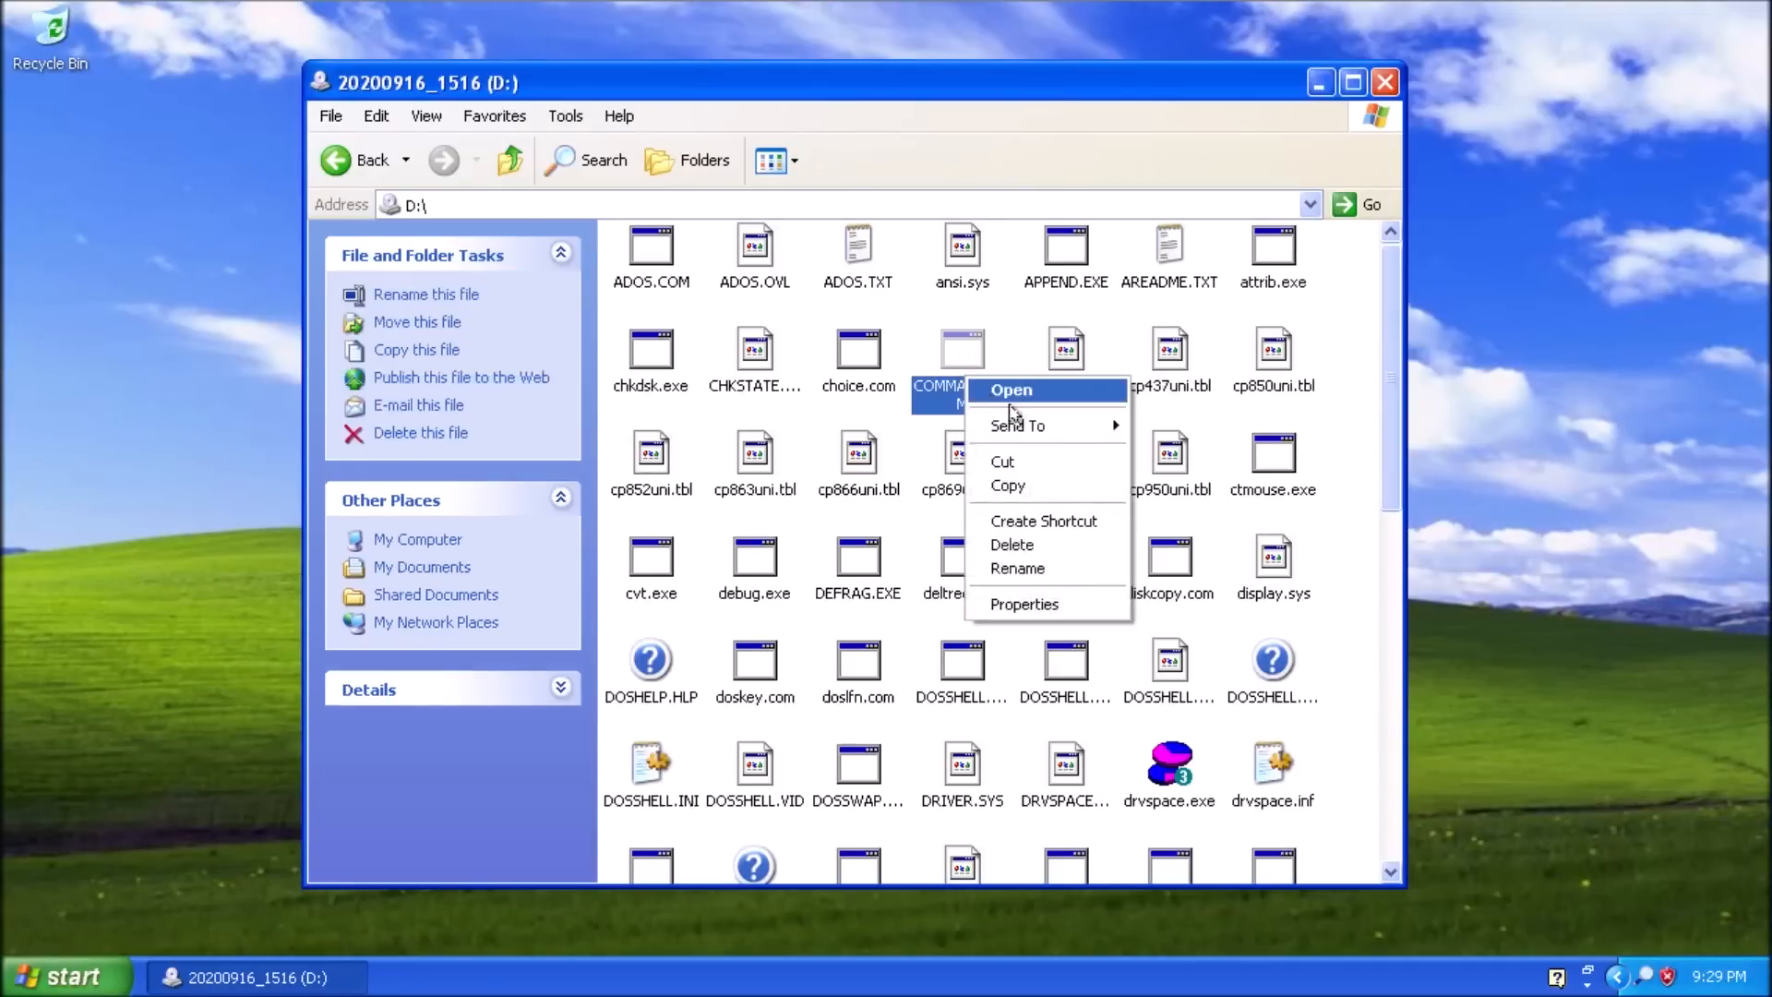
left_click(1073, 604)
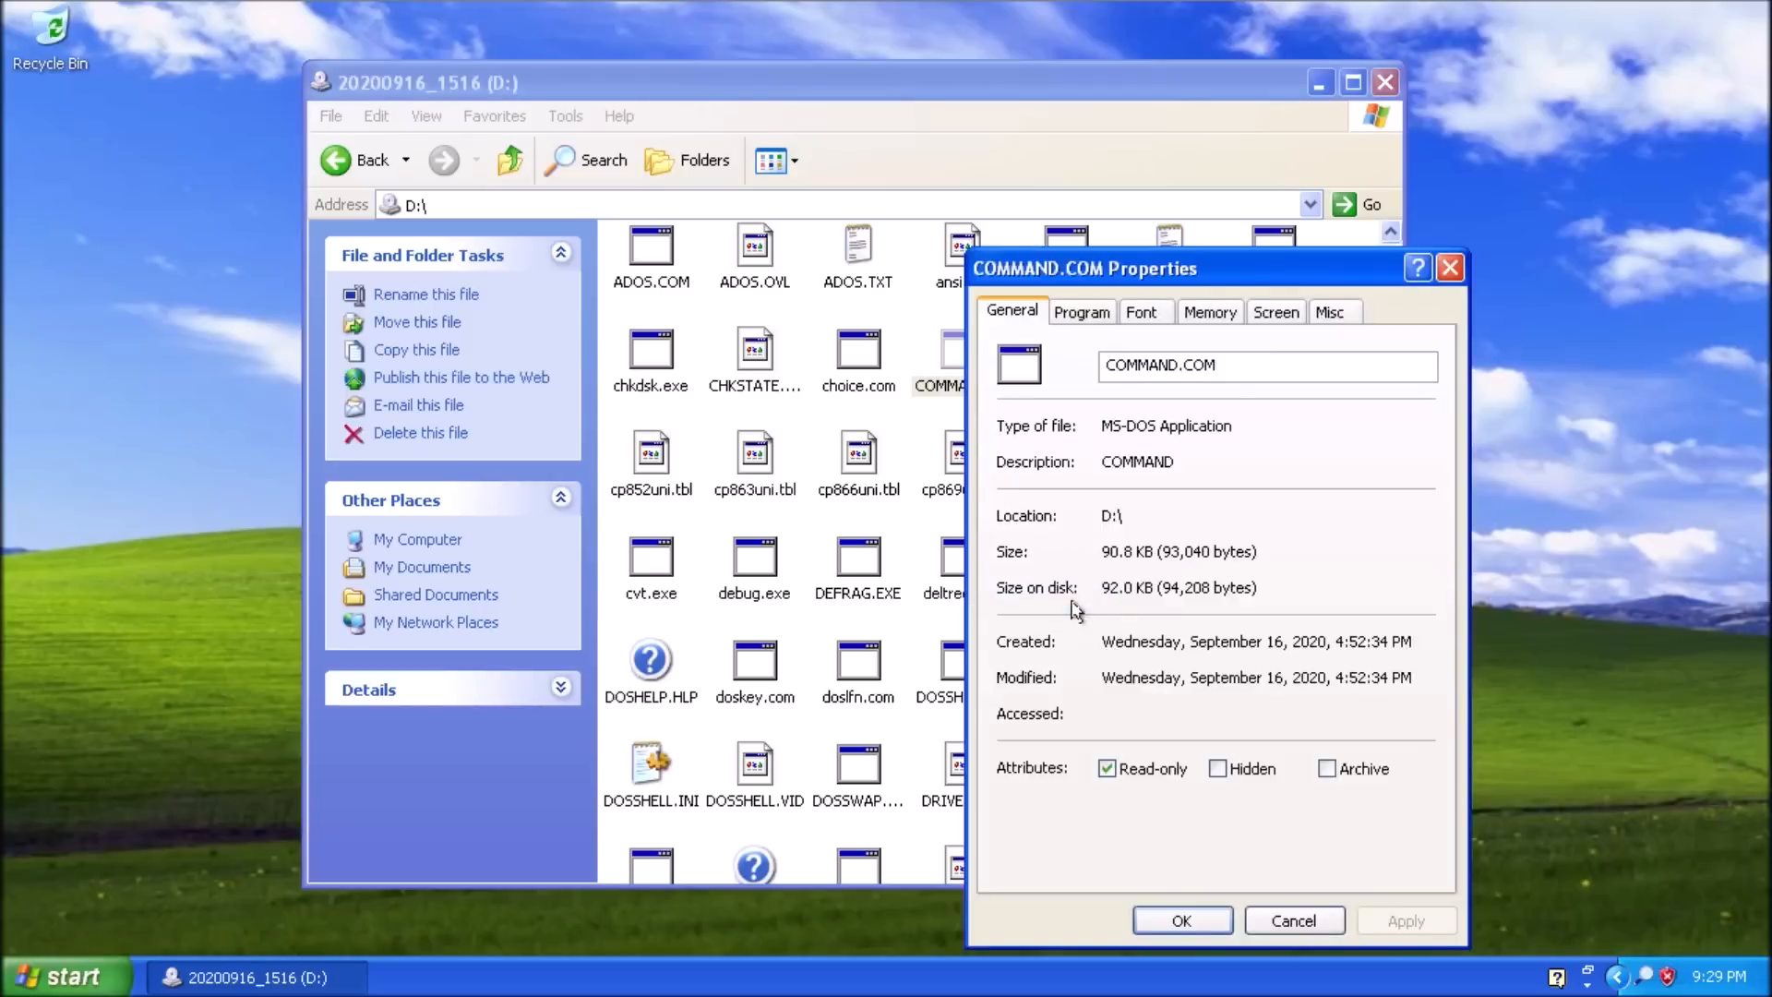
left_click(1224, 319)
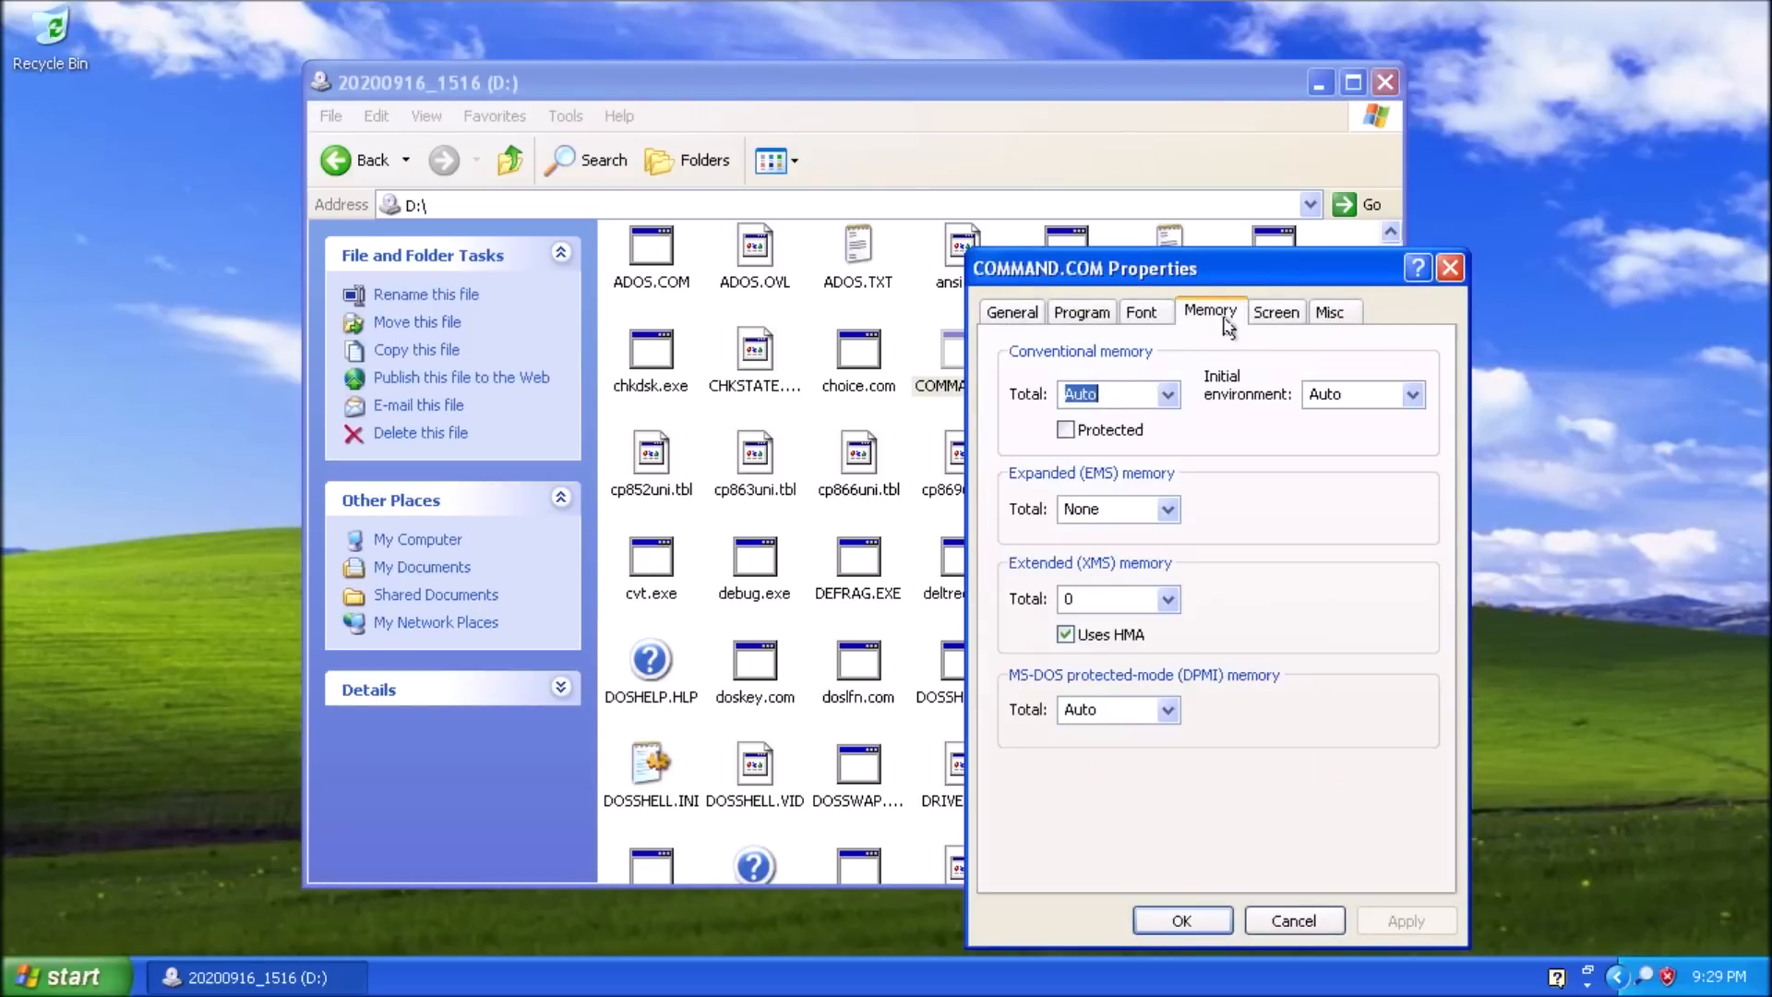
left_click(1170, 397)
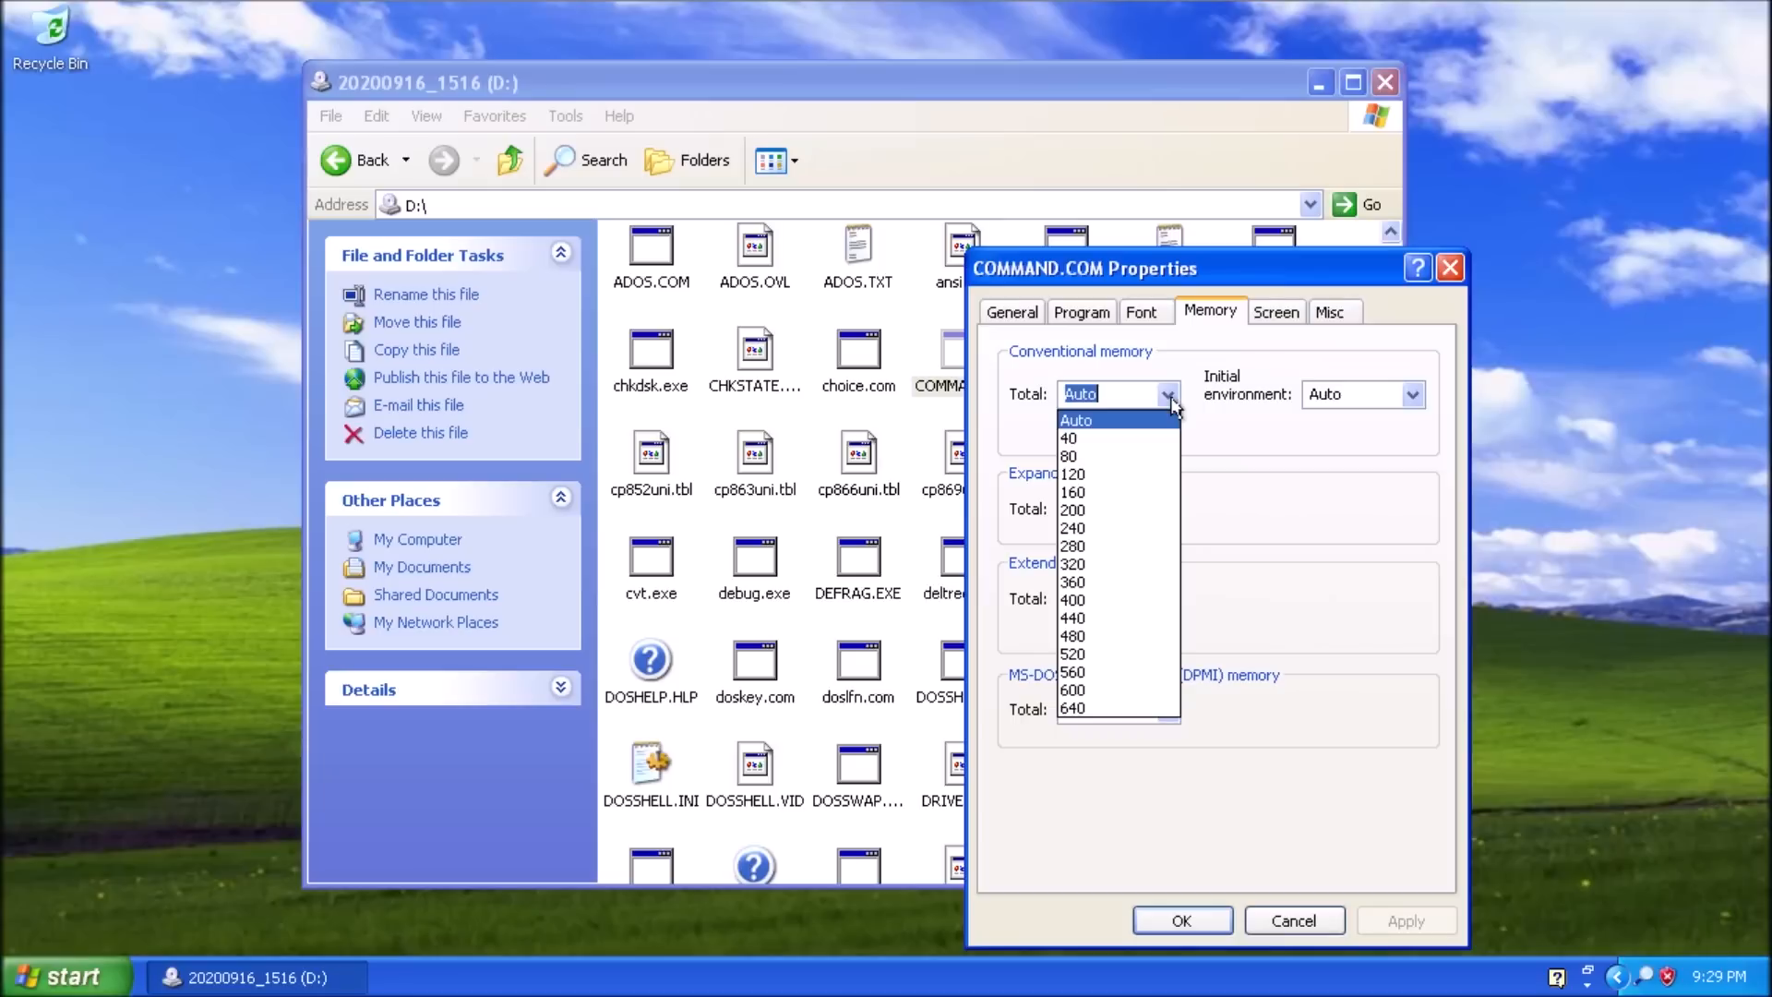
left_click(1114, 708)
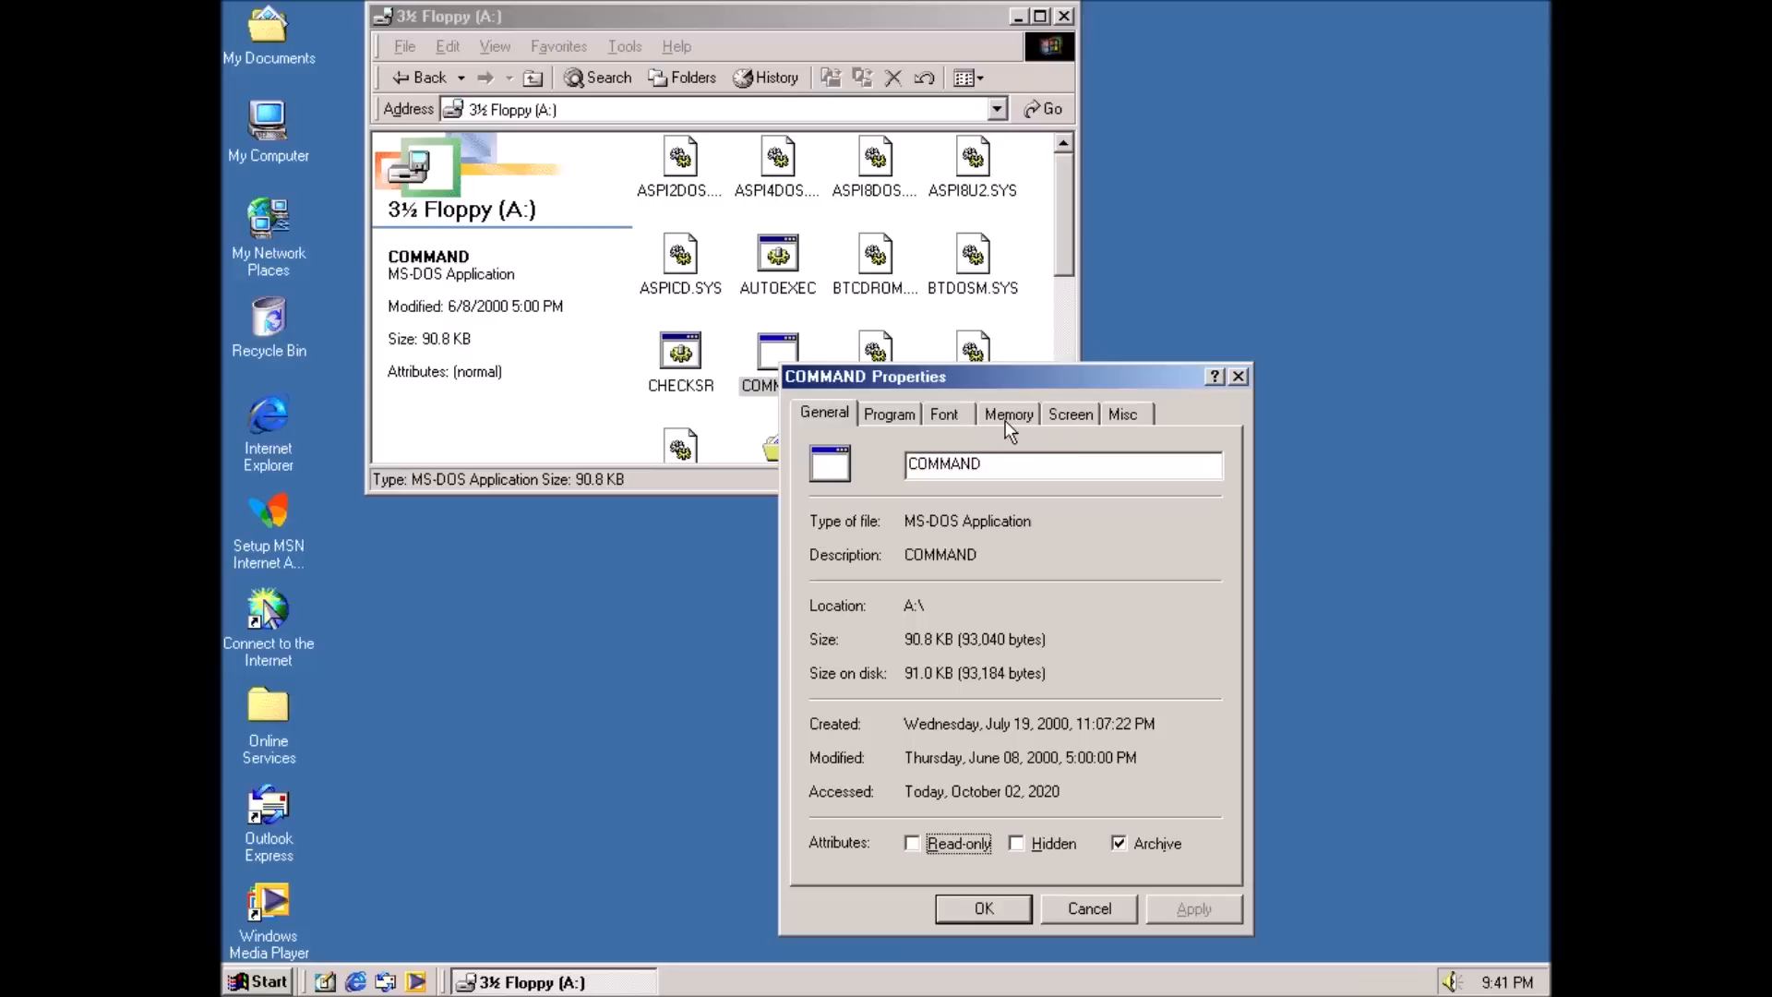
- Set the total conventional memory to 640 for COMMAND on floppy A, choose an extended (XMS) memory total, and apply the properties
left_click(1006, 415)
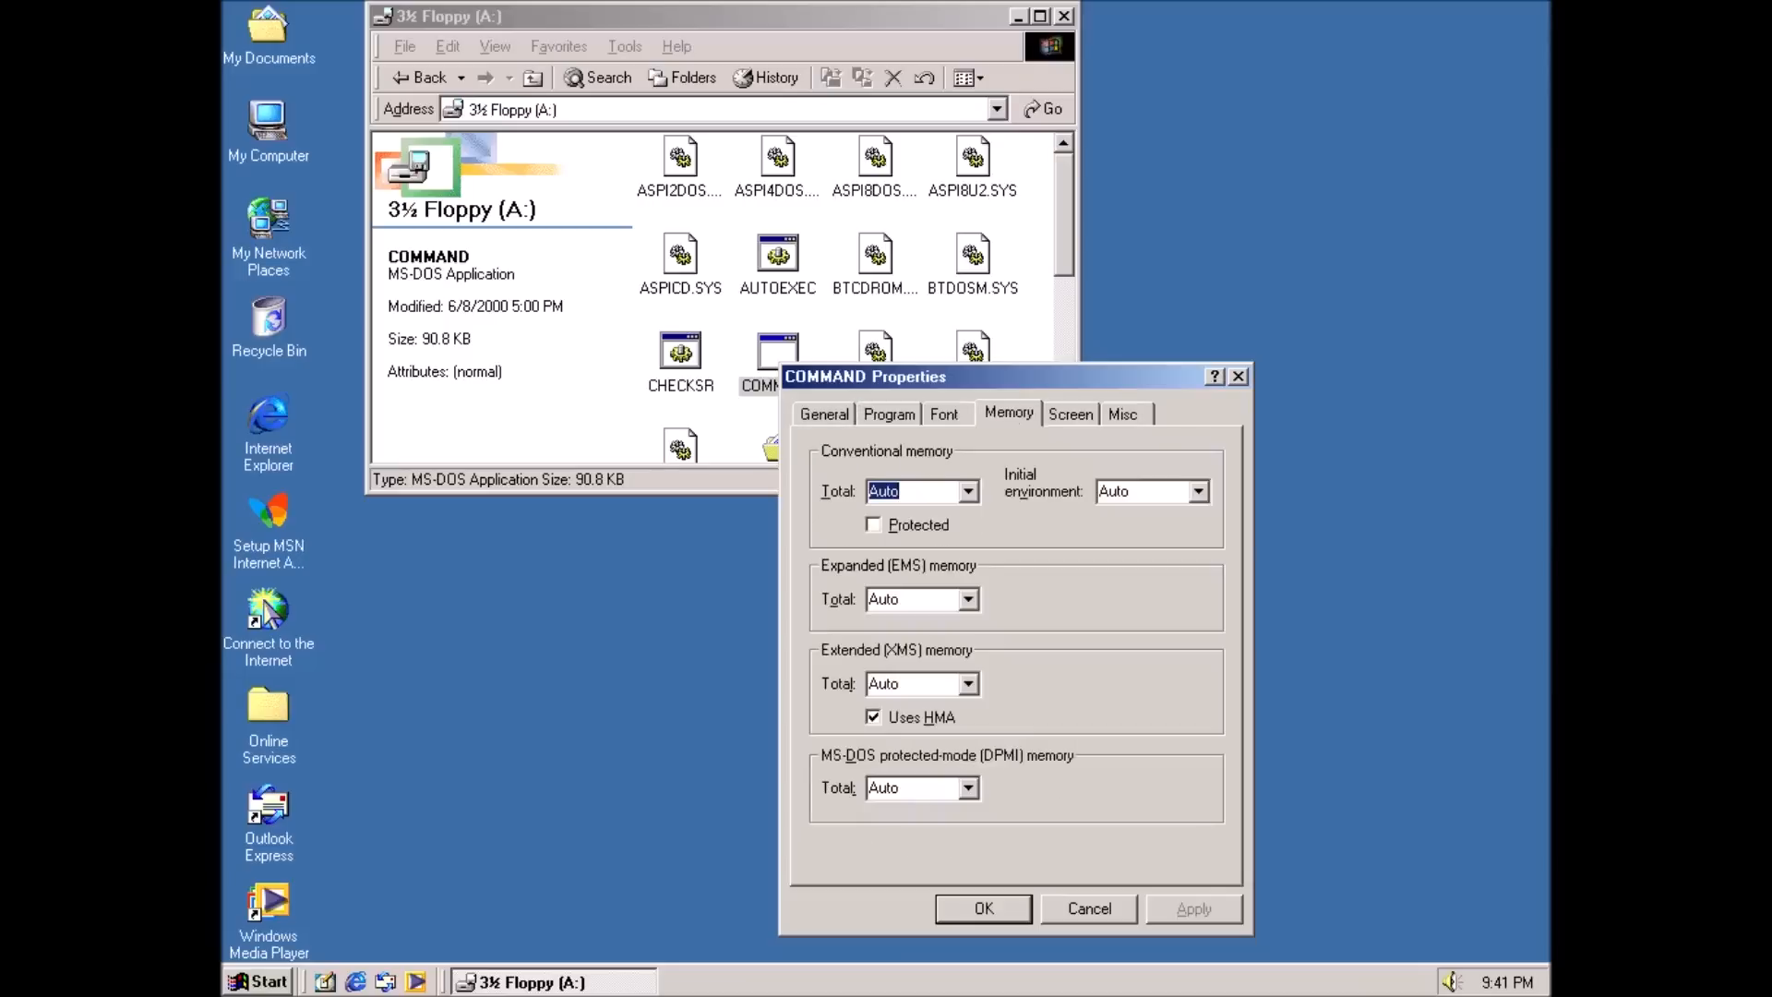
left_click(973, 491)
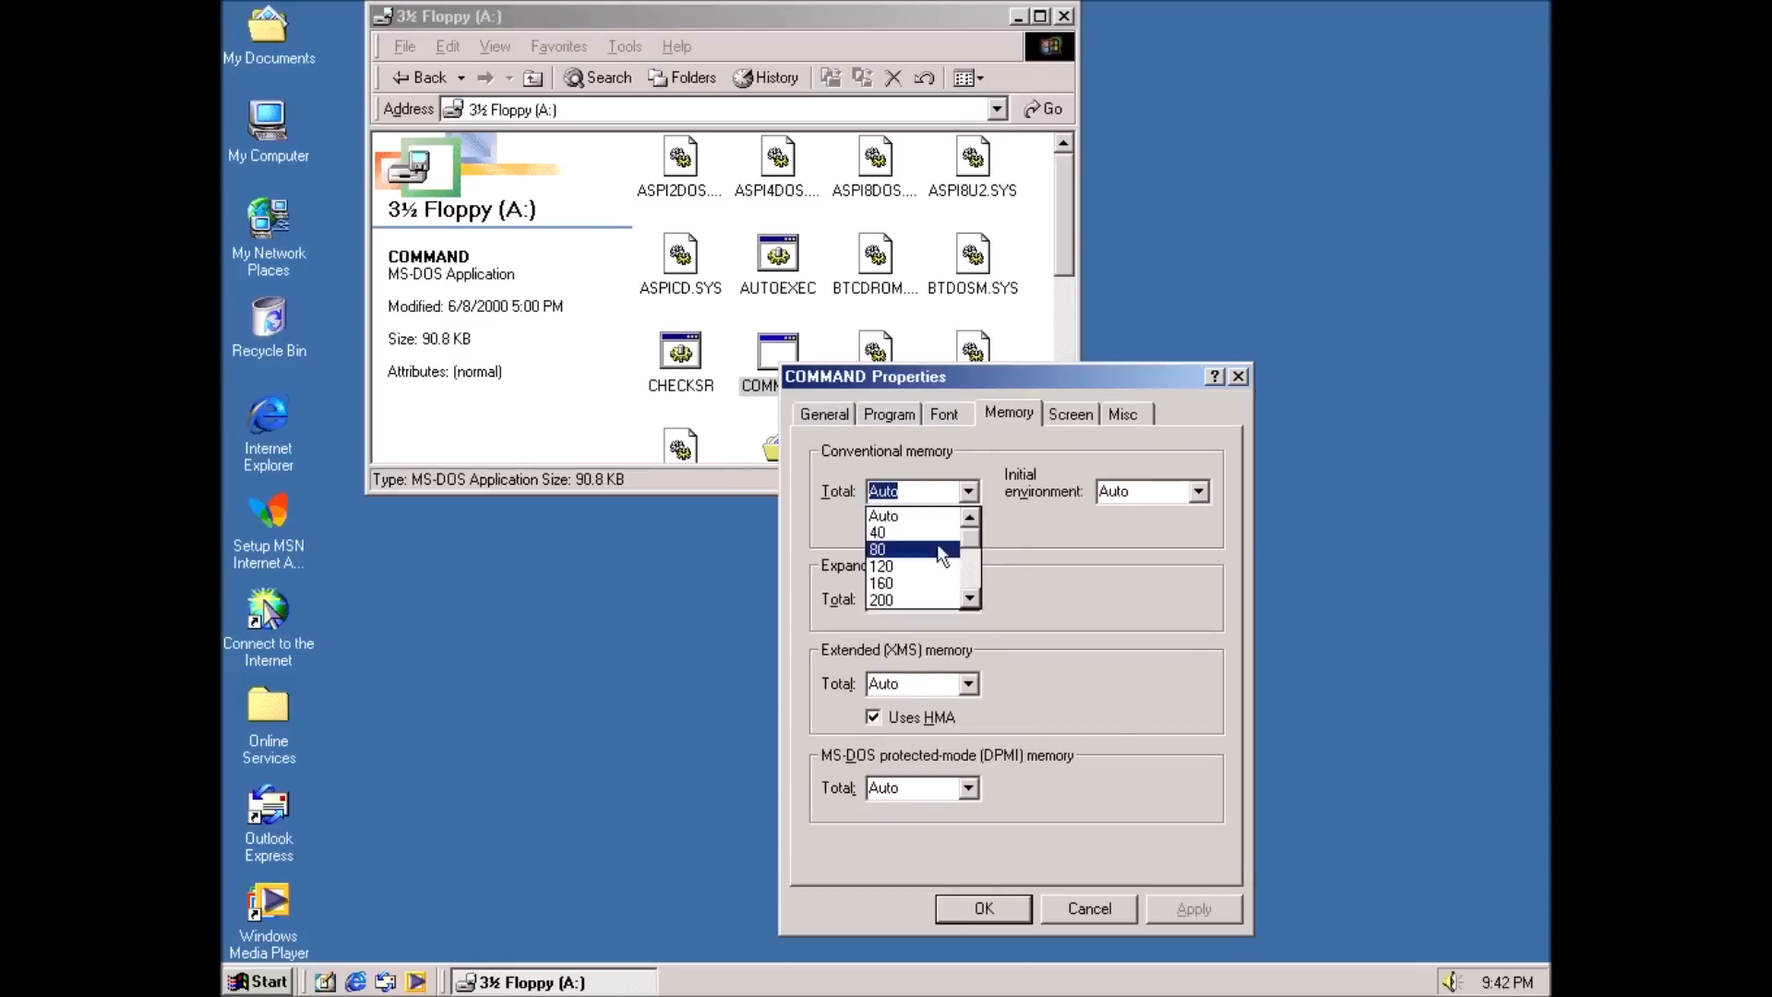
scroll(923, 554, "down", 2)
scroll(966, 594, "down", 2)
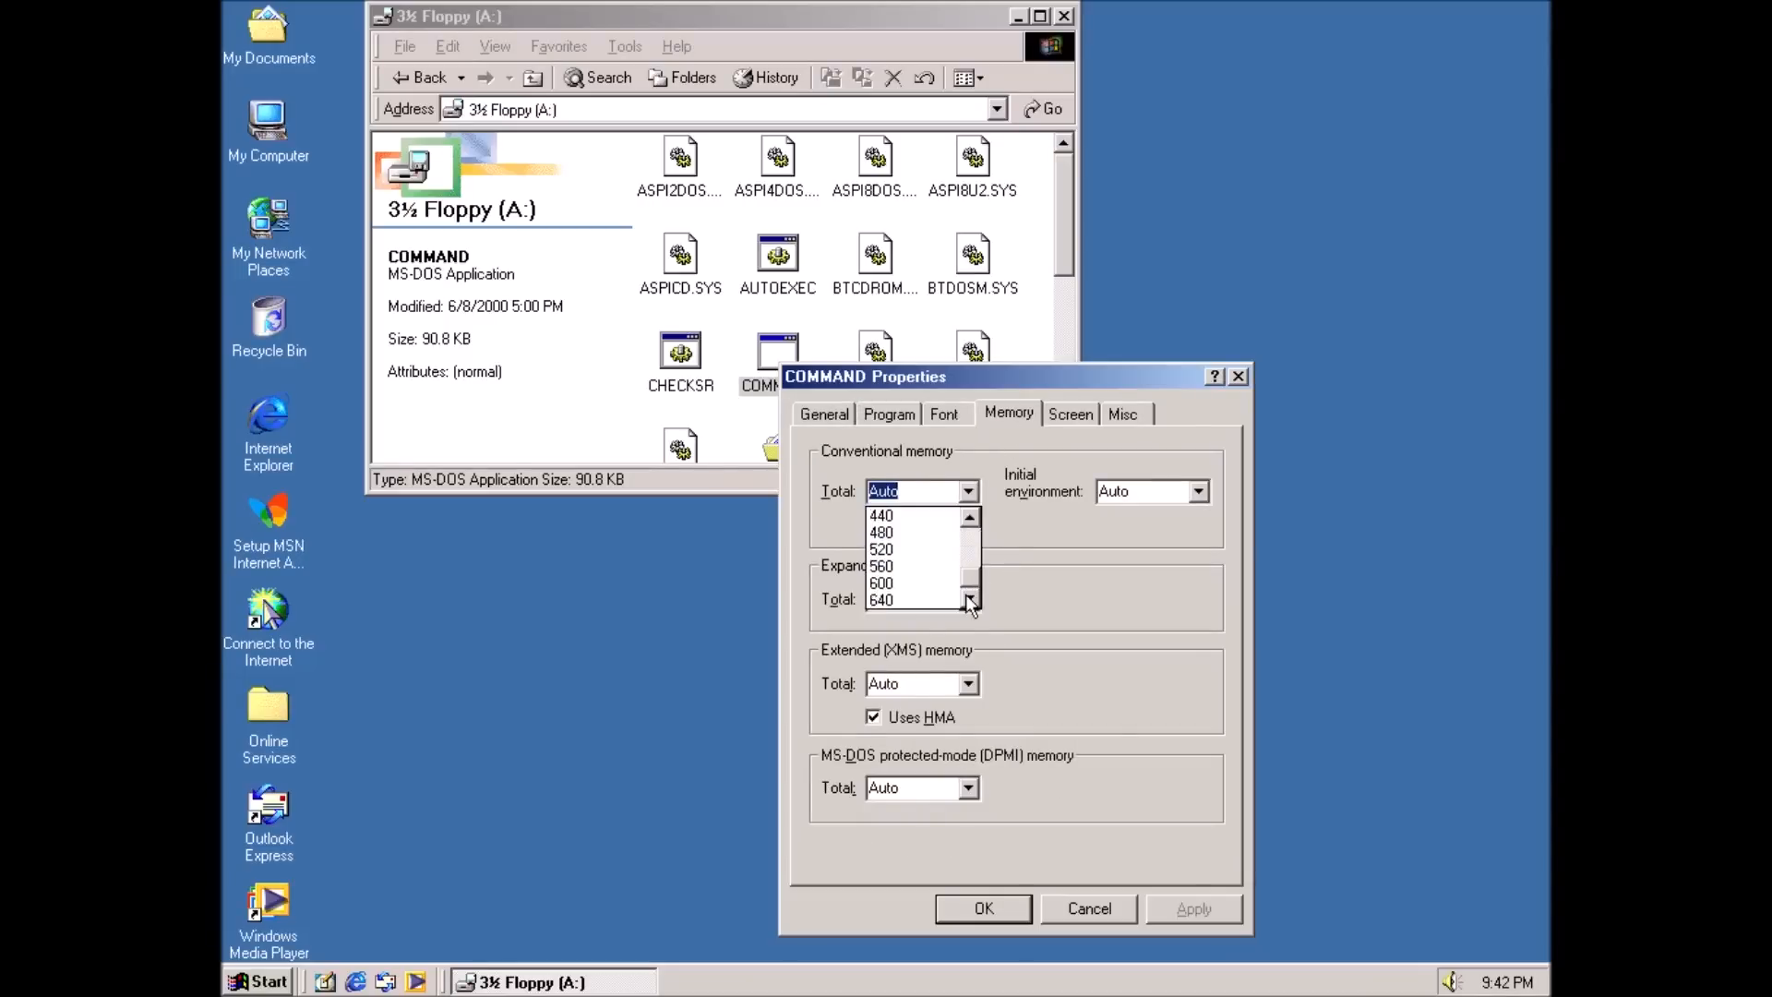
left_click(906, 604)
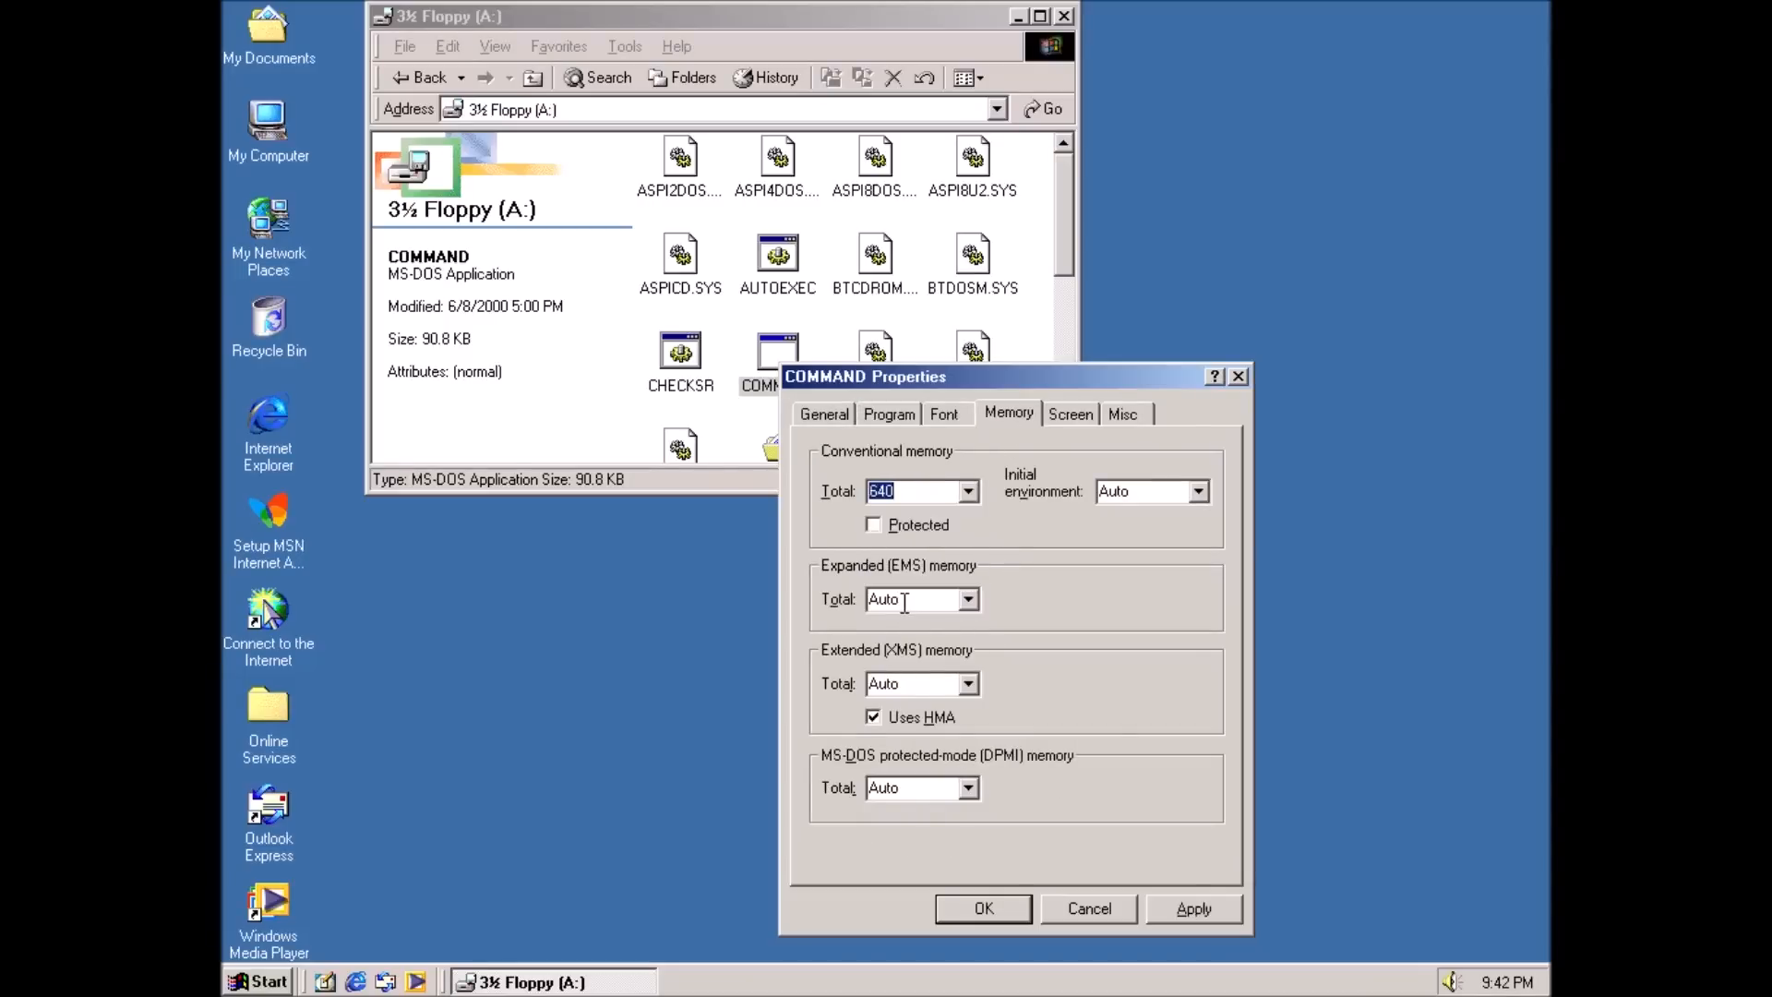
left_click(967, 682)
left_click(904, 791)
left_click(1172, 907)
left_click(1006, 906)
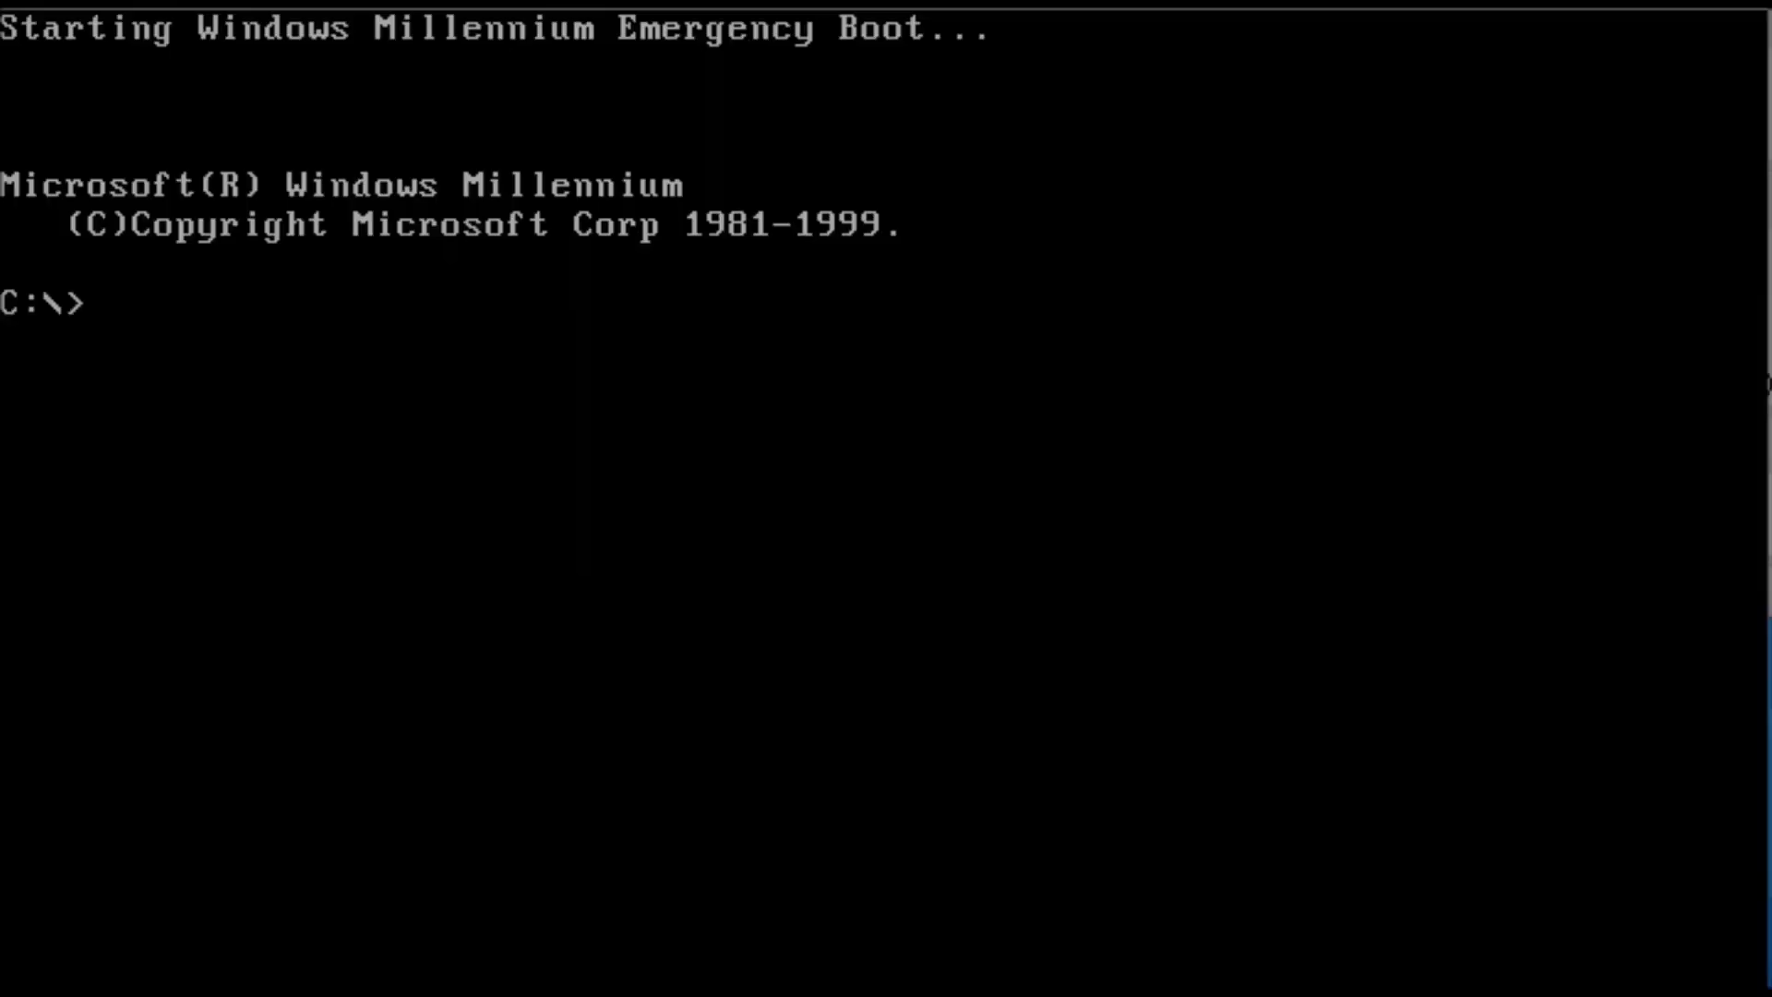
- Open config.sys on drive C with c:\dos\edit and enter DOS=UMB as its first line
type("c:\\dos\\edi")
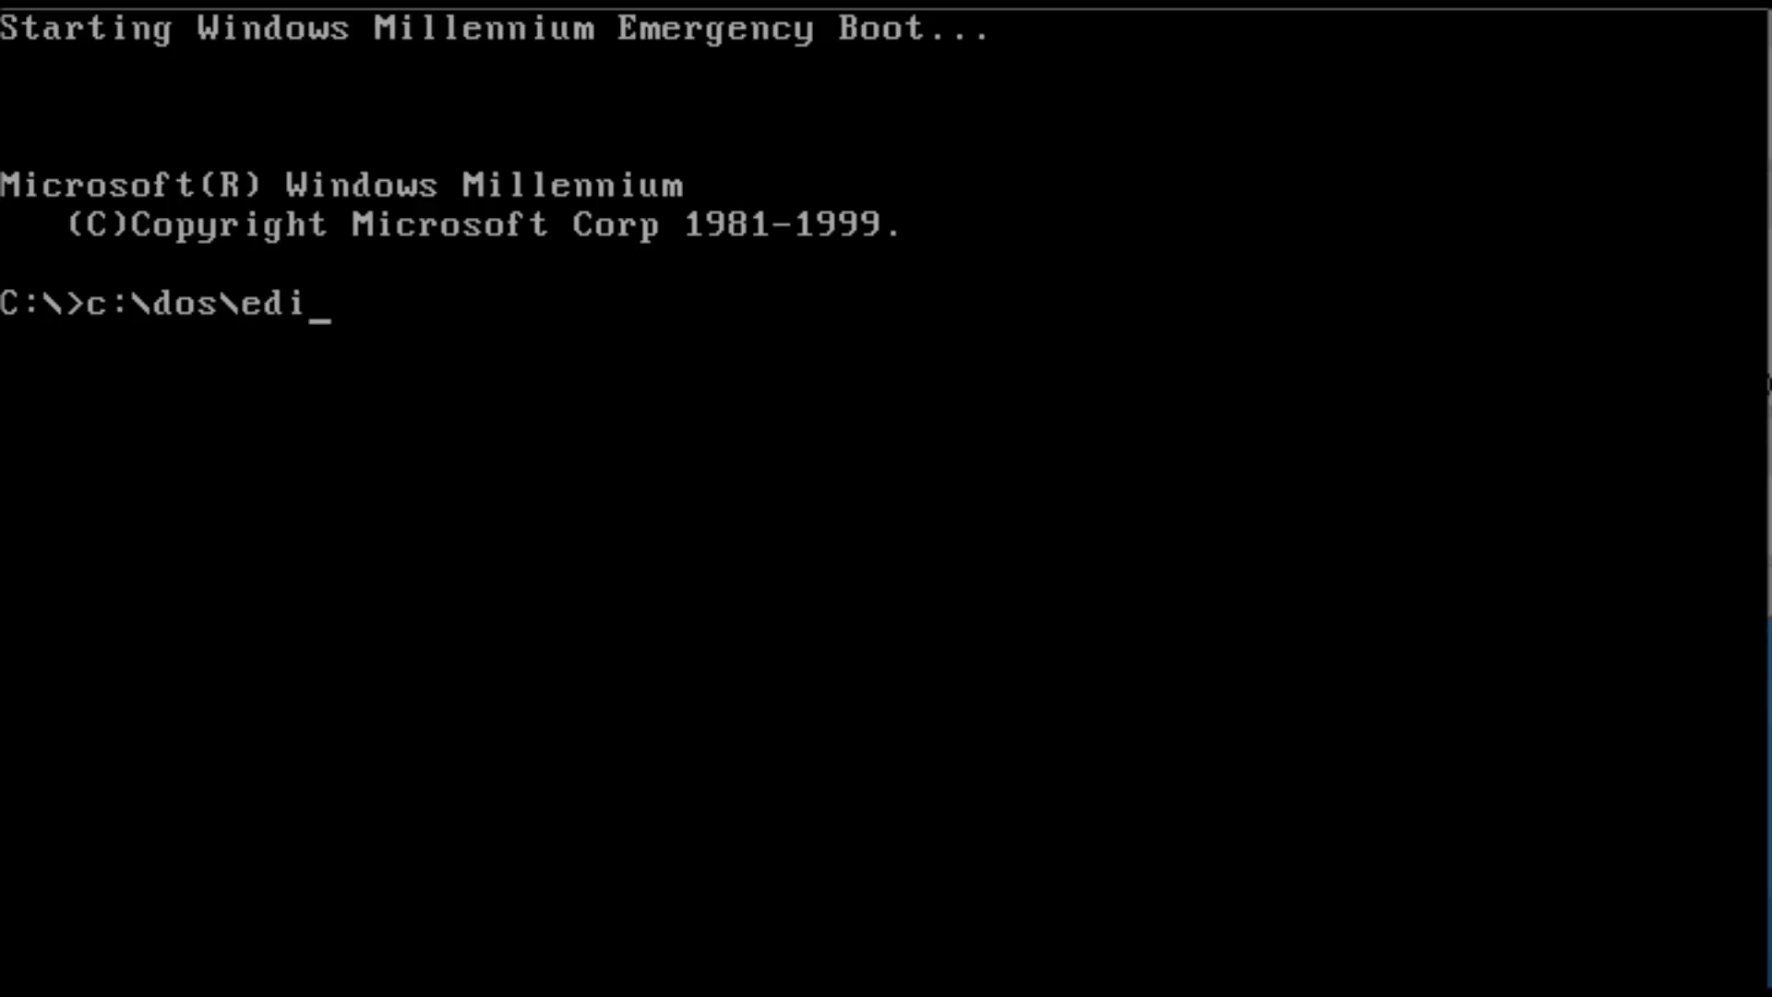
type("t config.sys")
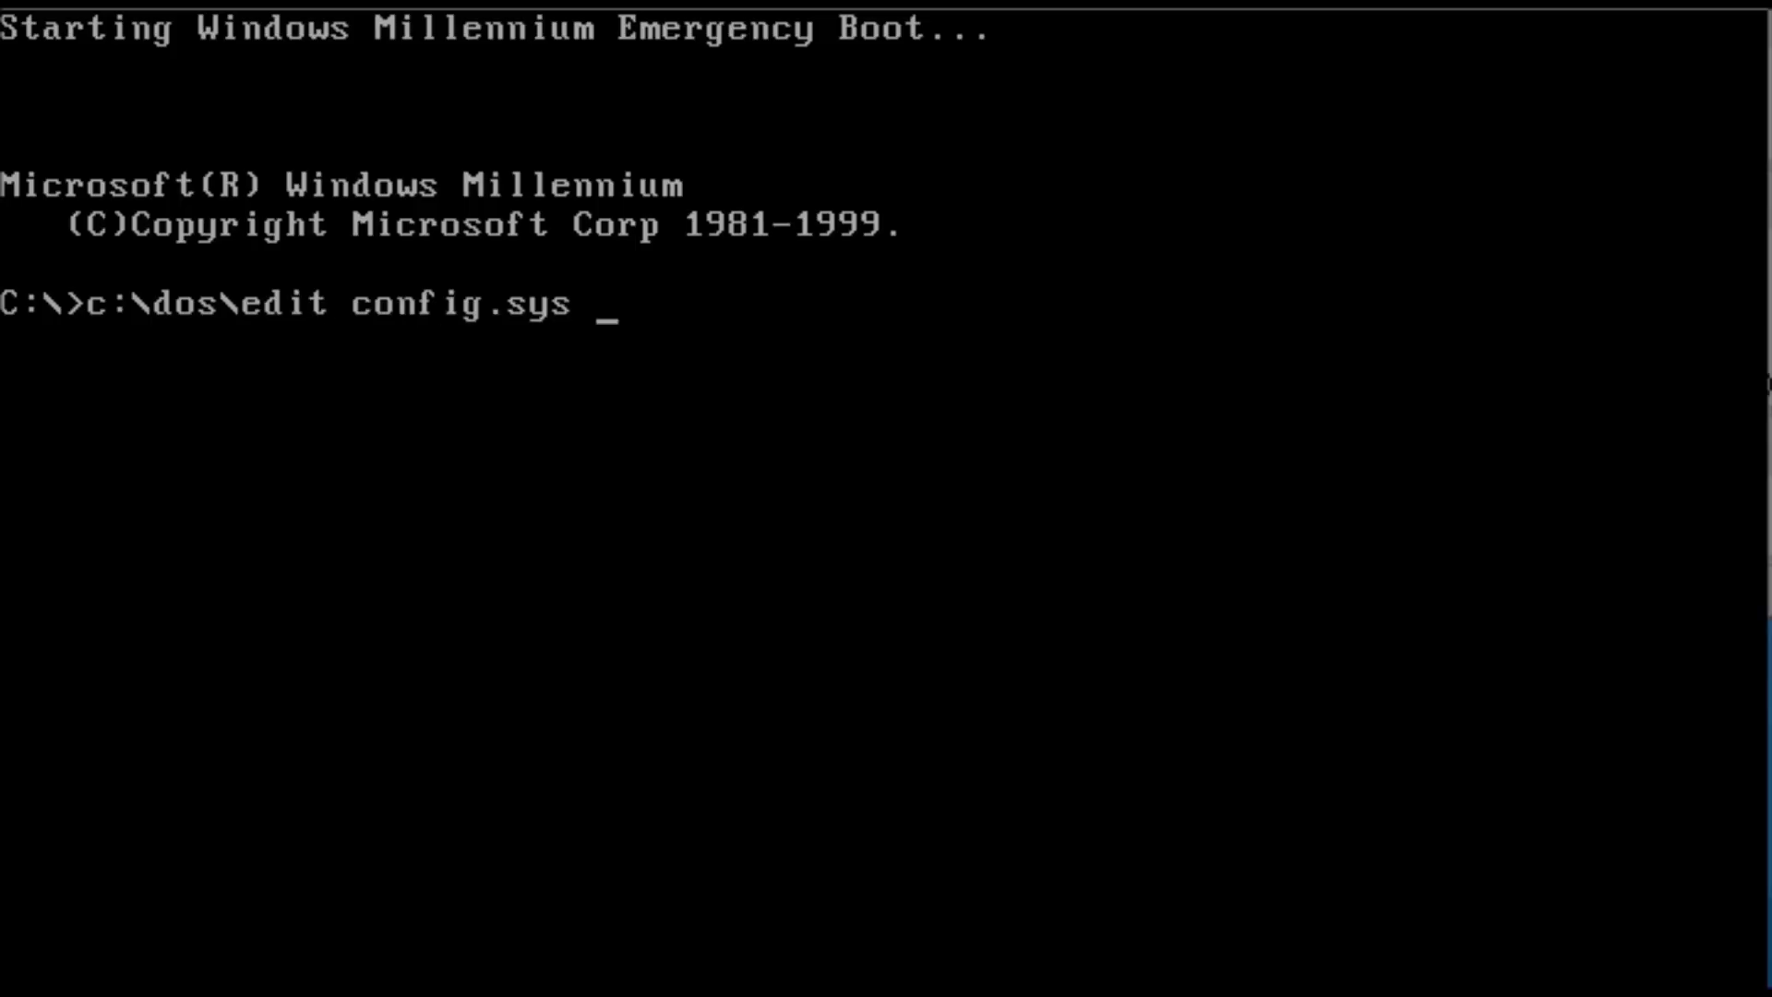
key("Return")
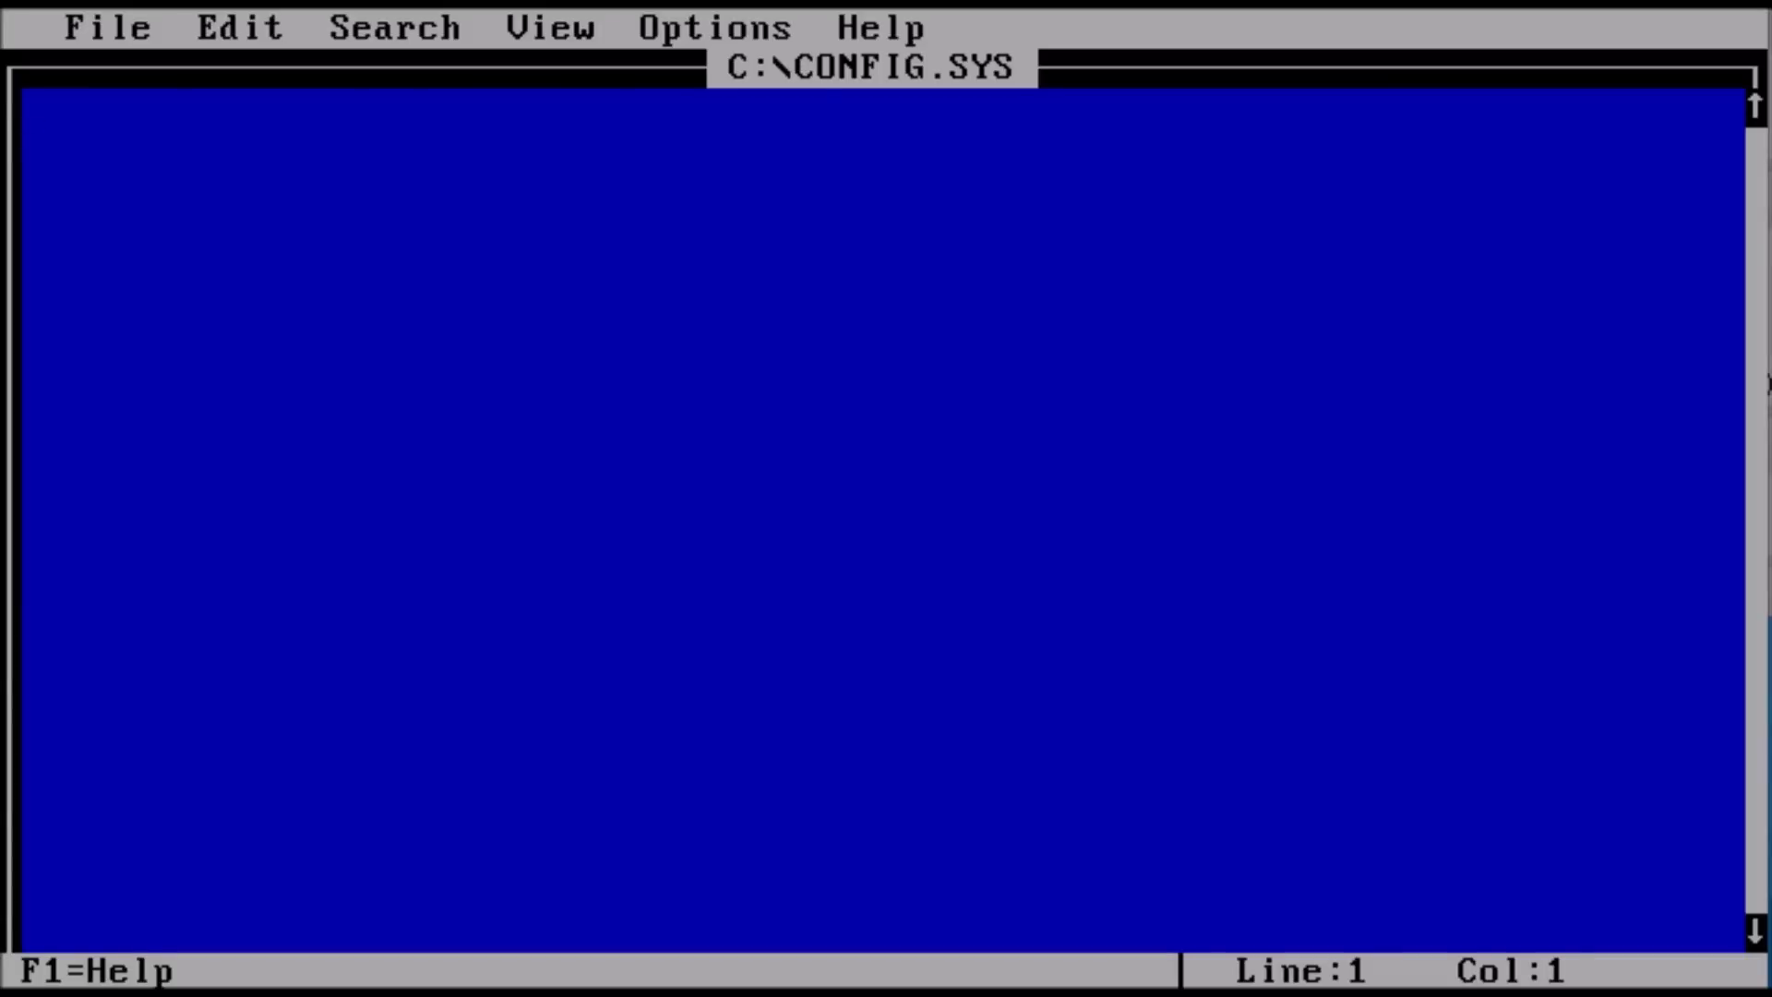
type("DOS")
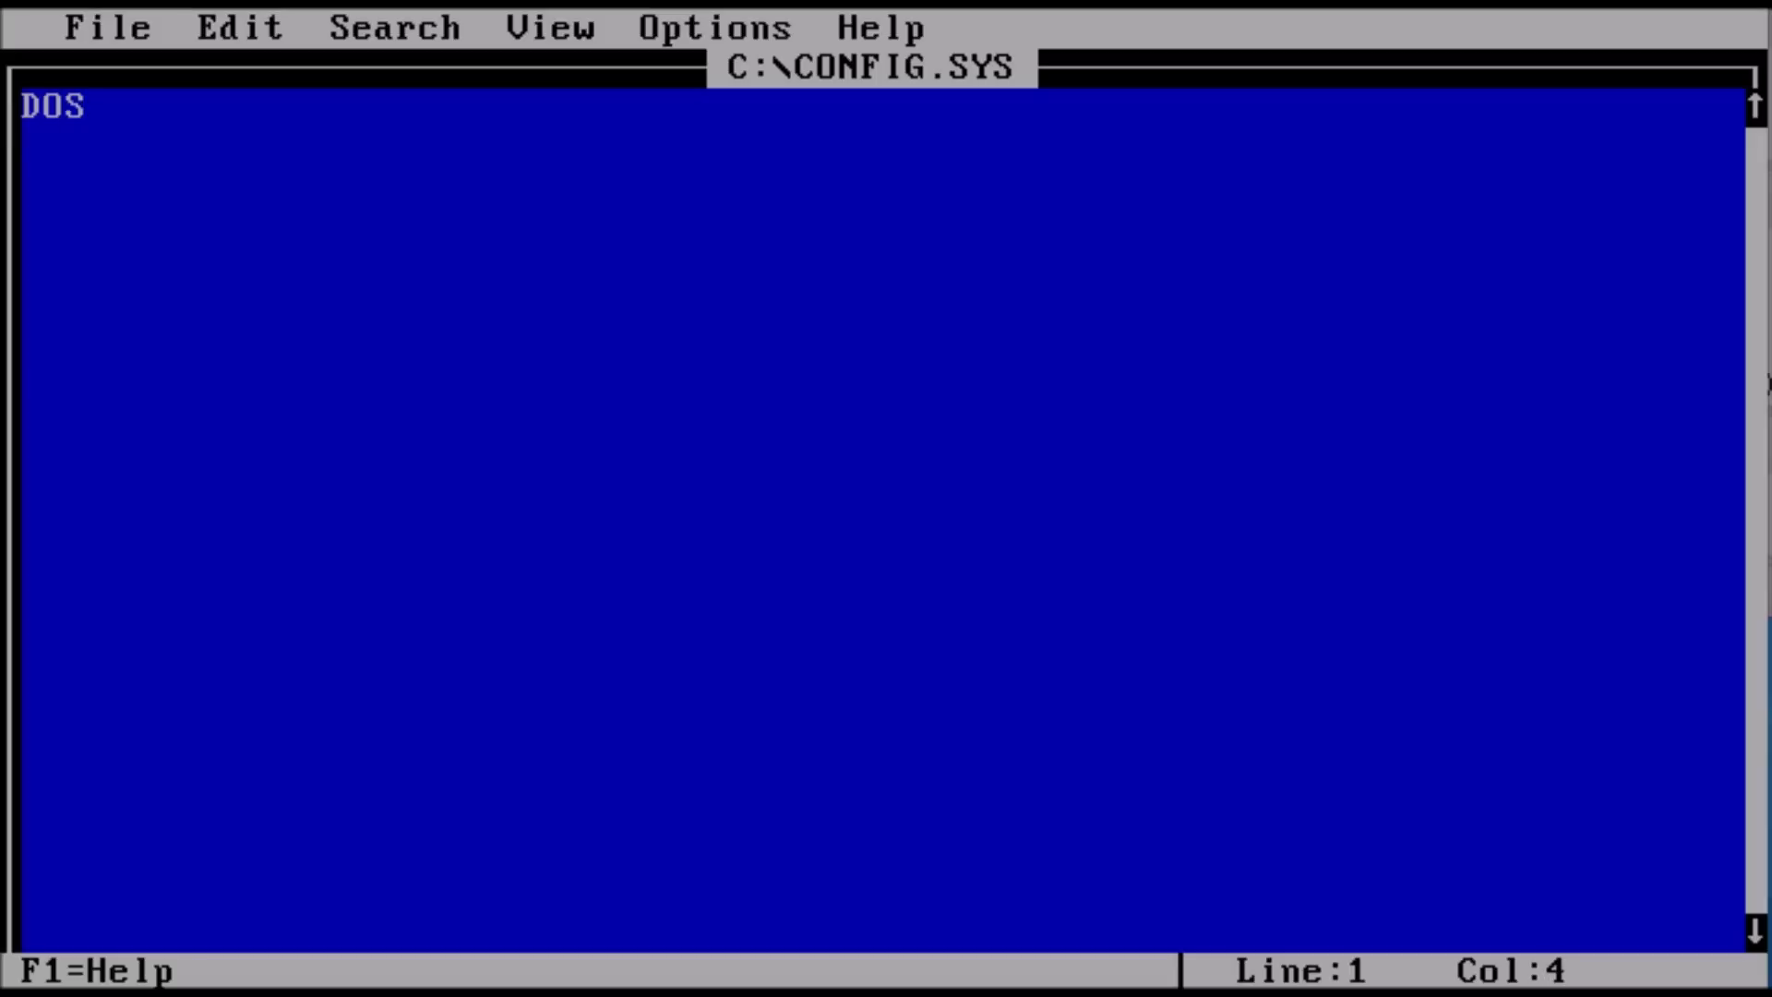
type("=UMB")
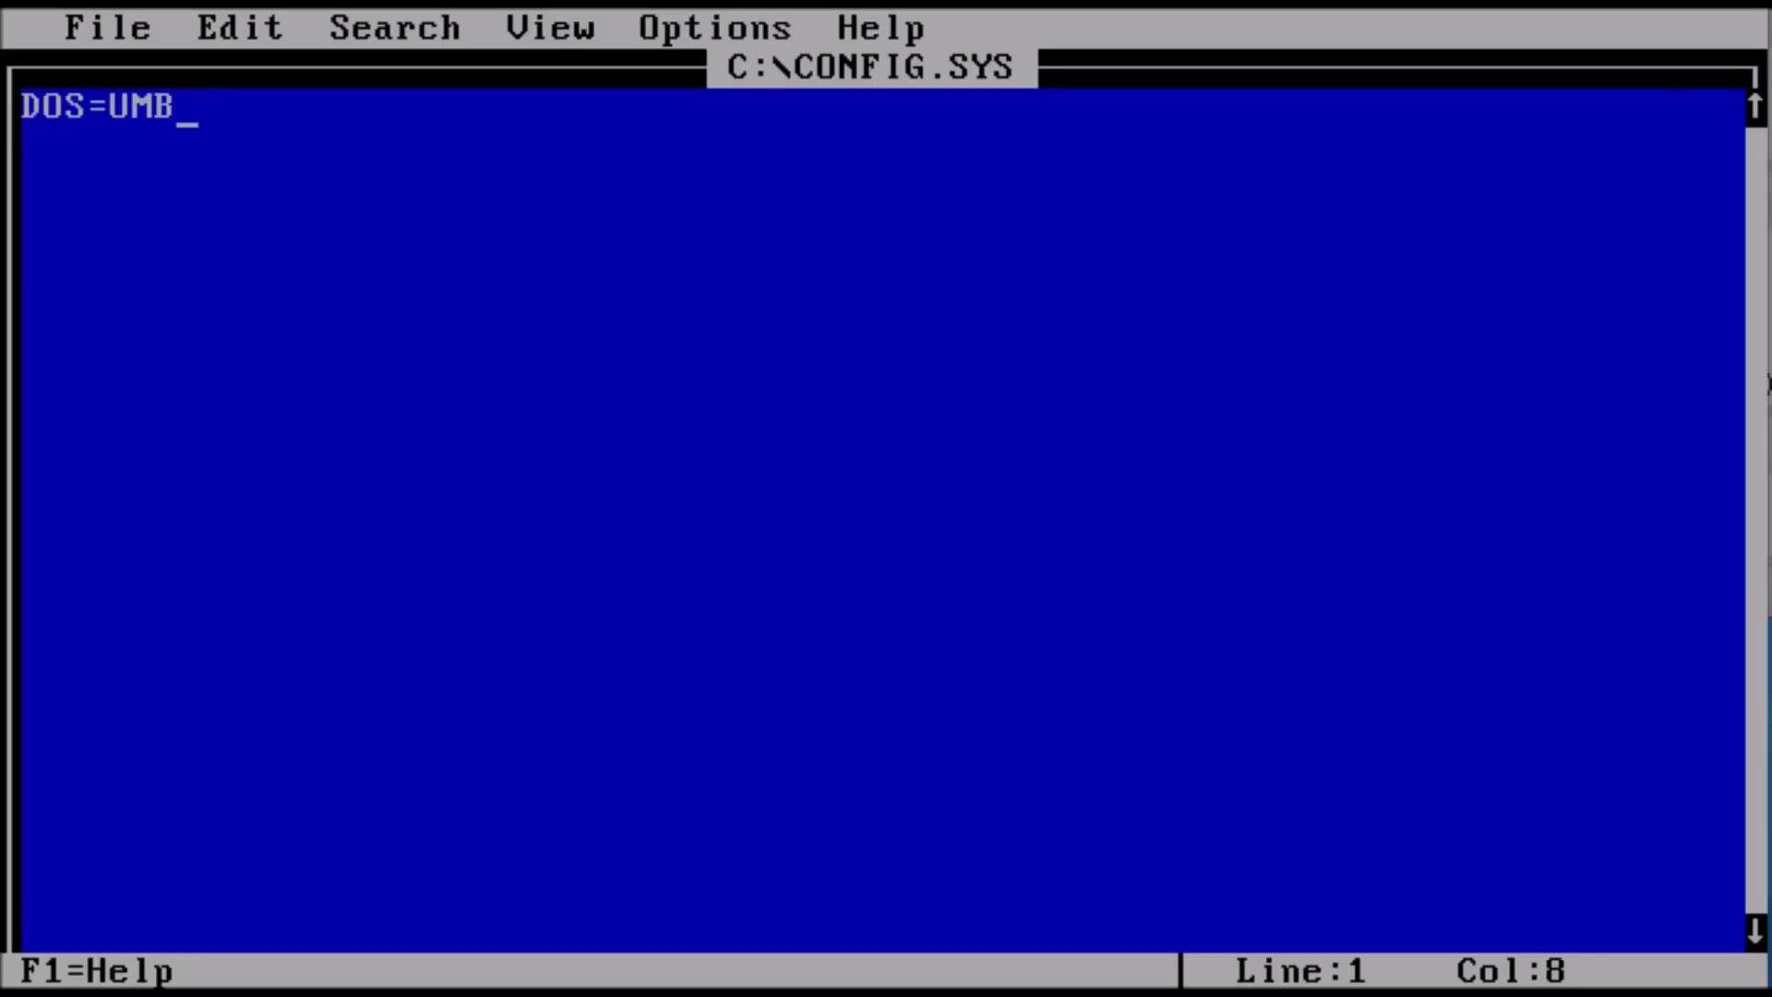
key("Return")
- Add the line DEVICEHIGH=C:\DOS\OAKCDROM.SYS /D:CDROM to C:\CONFIG.SYS
type("DEV")
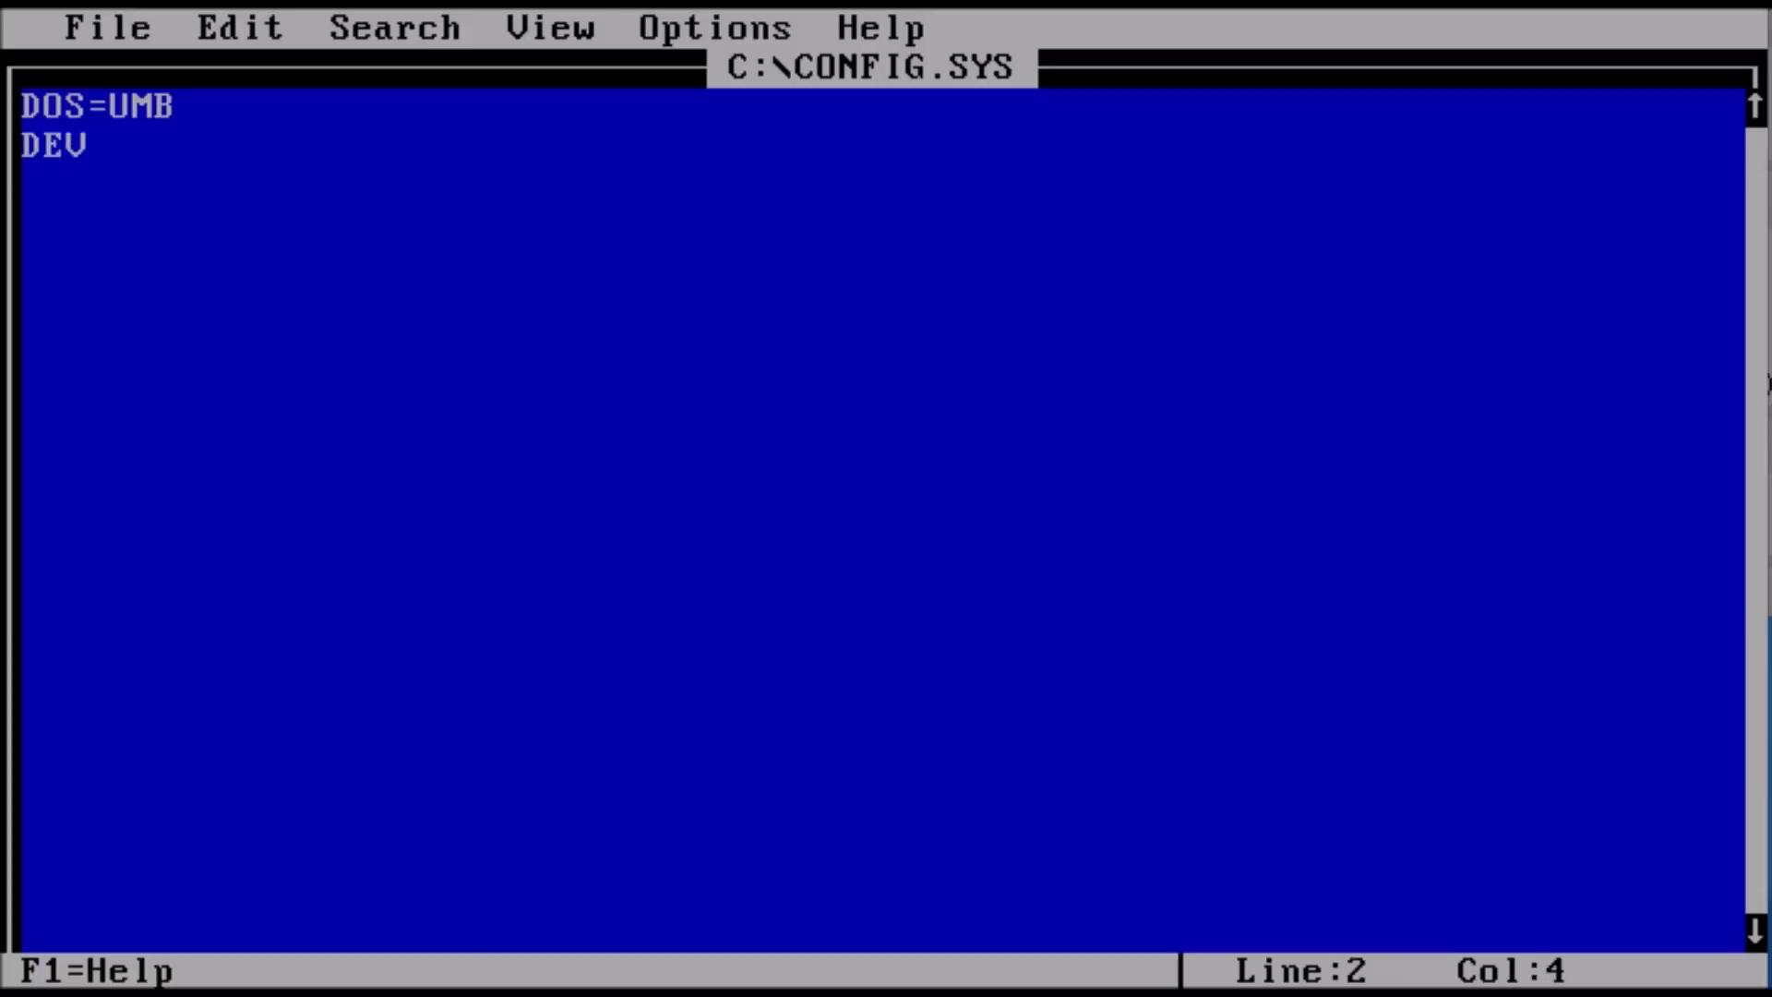
type("ICEHIG")
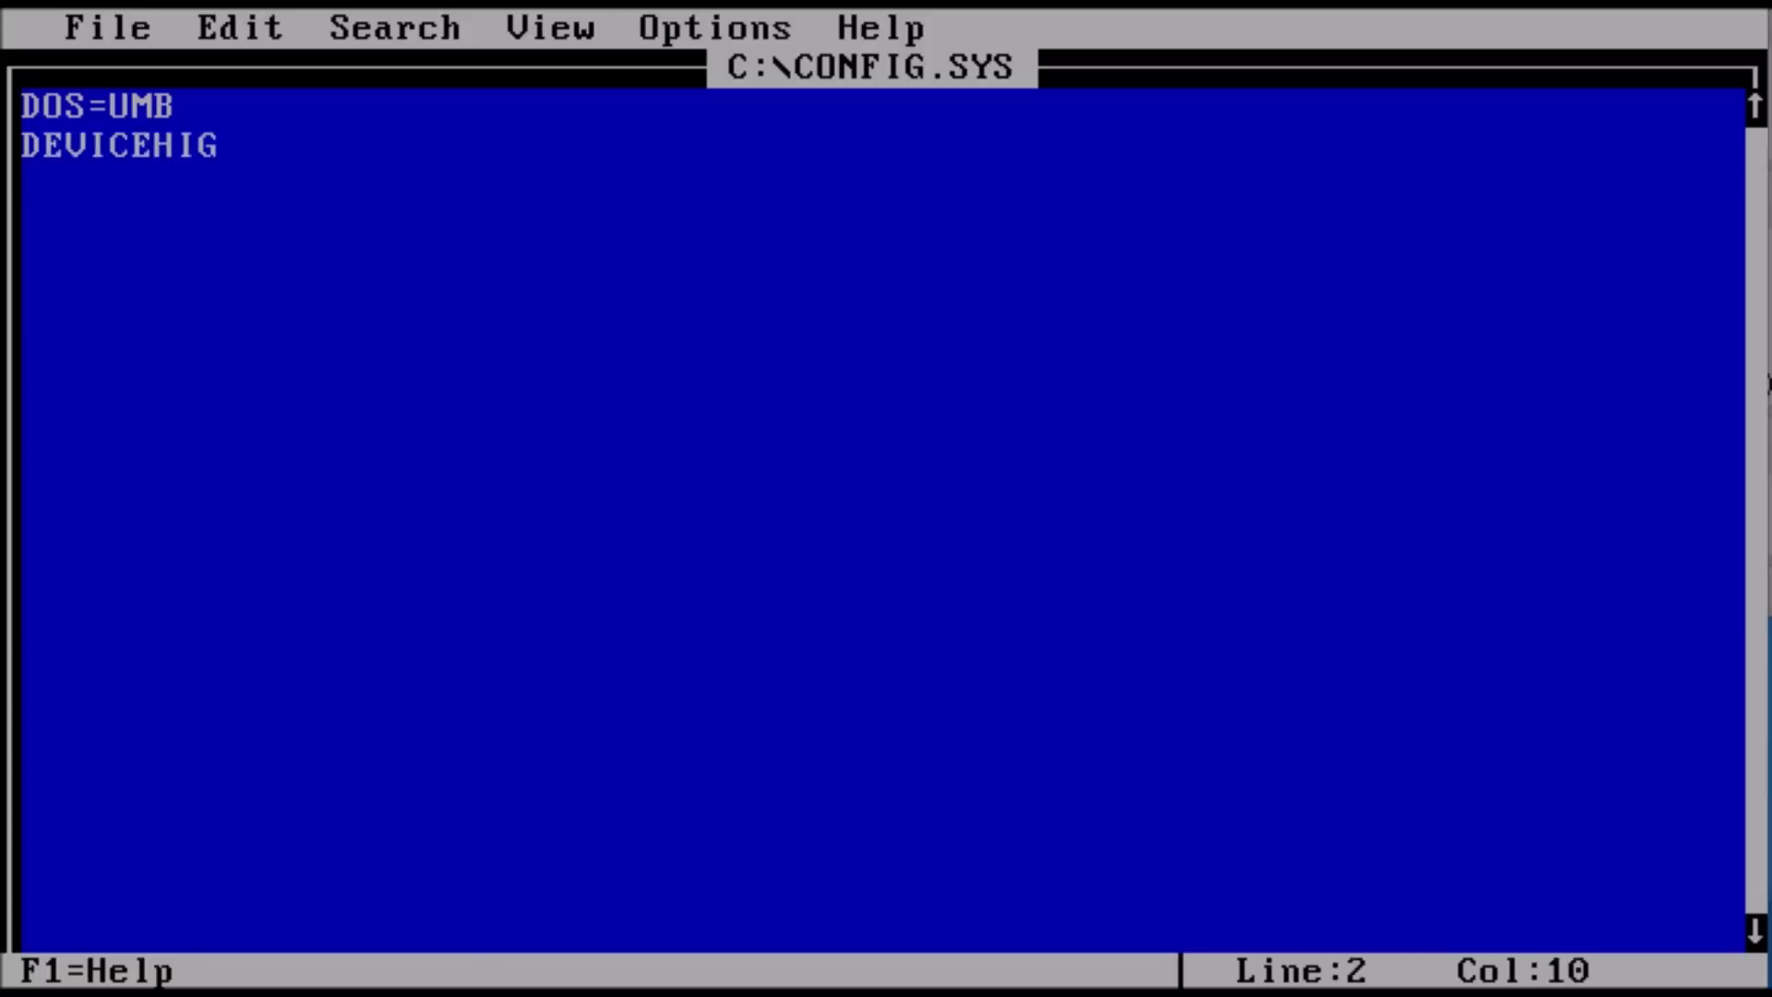
type("H=C:\\DOS\\")
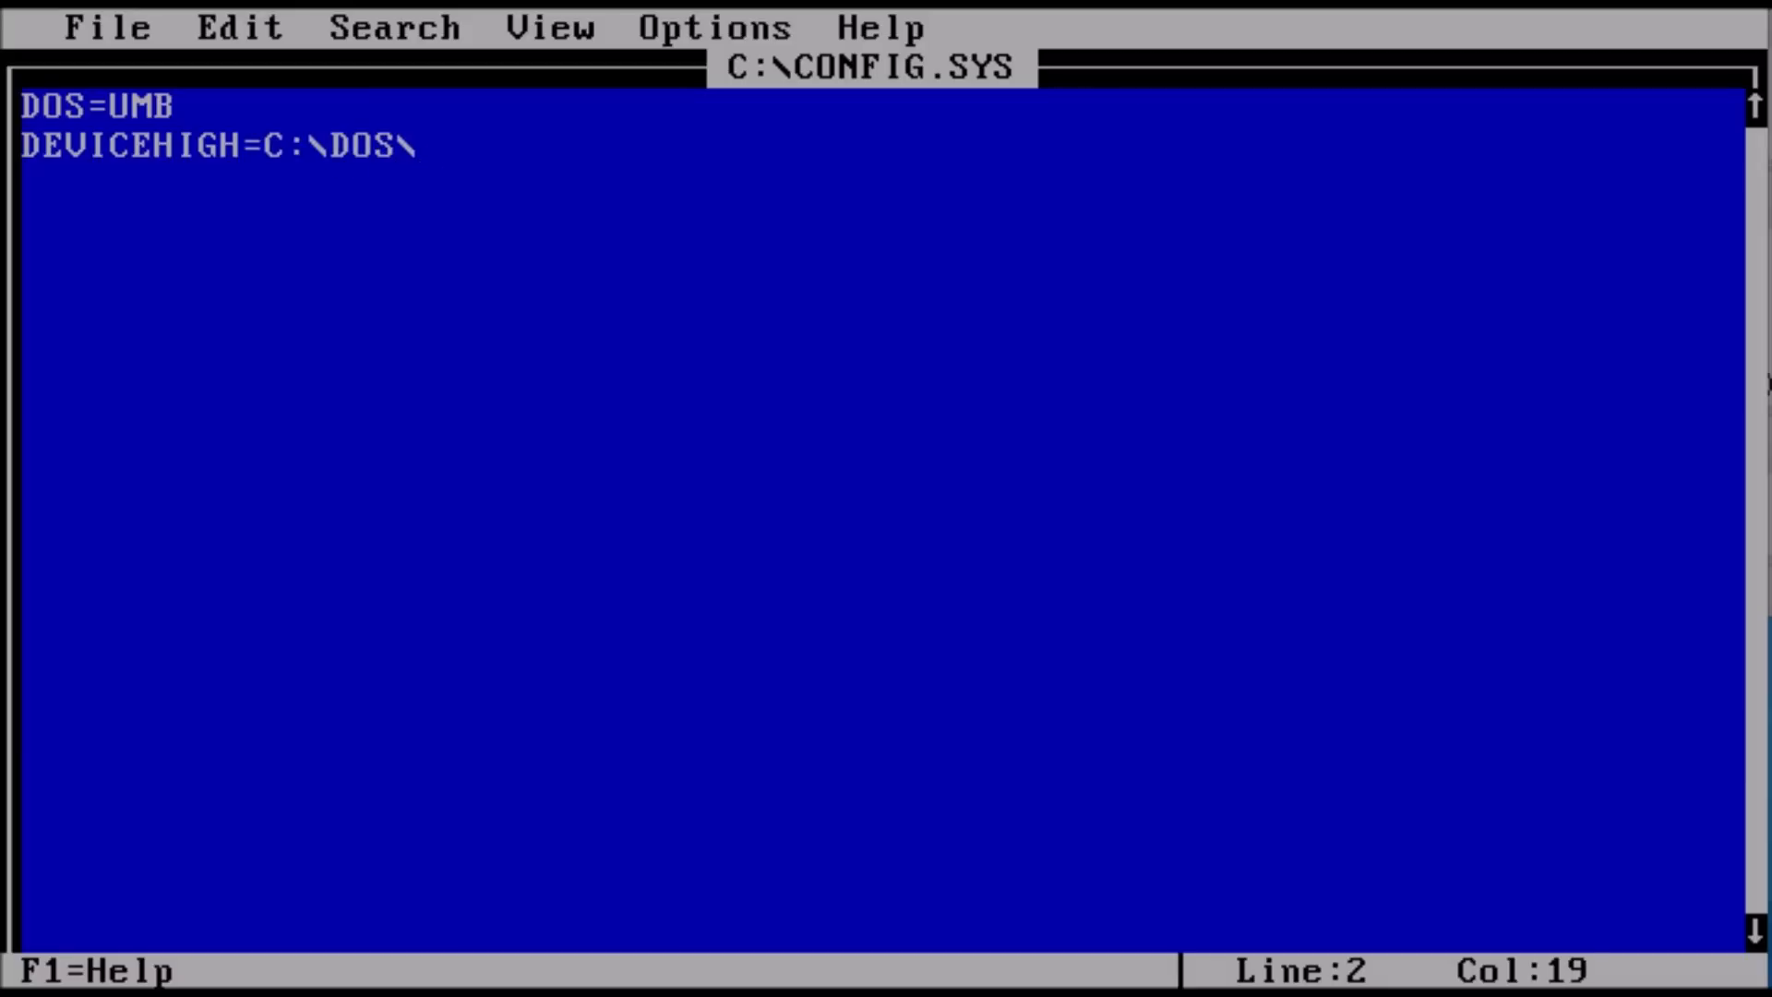
type("OAK")
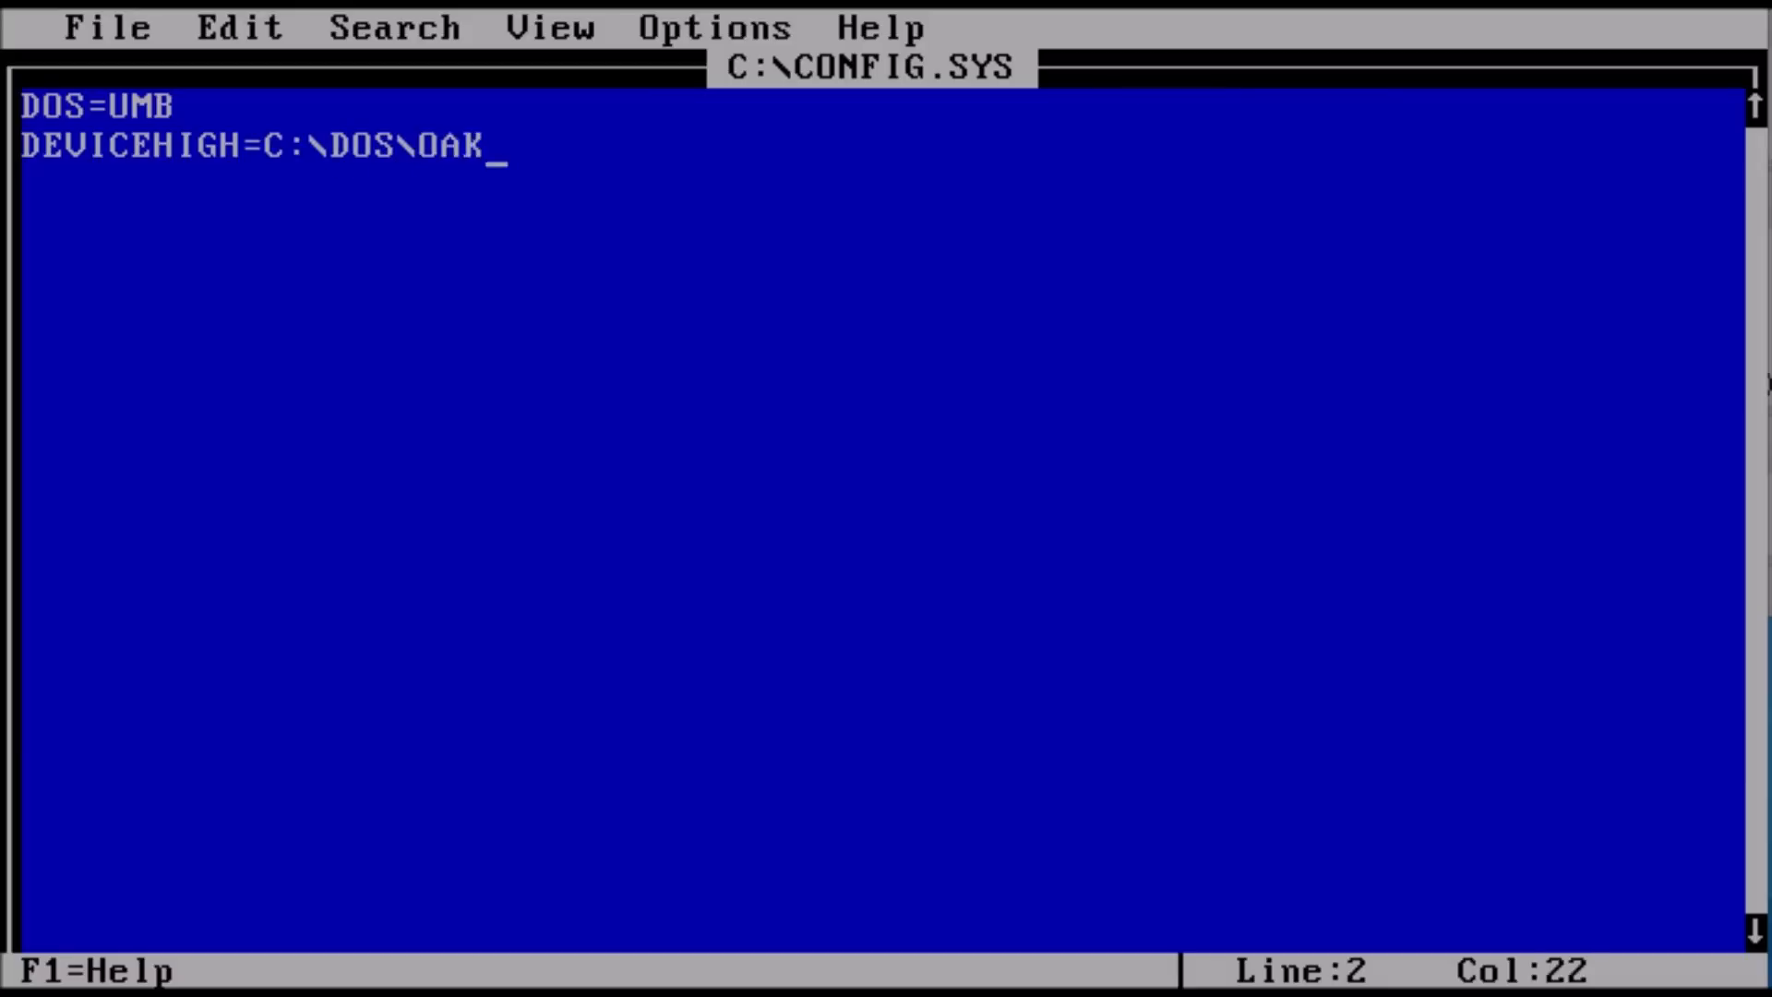
type("CDROM")
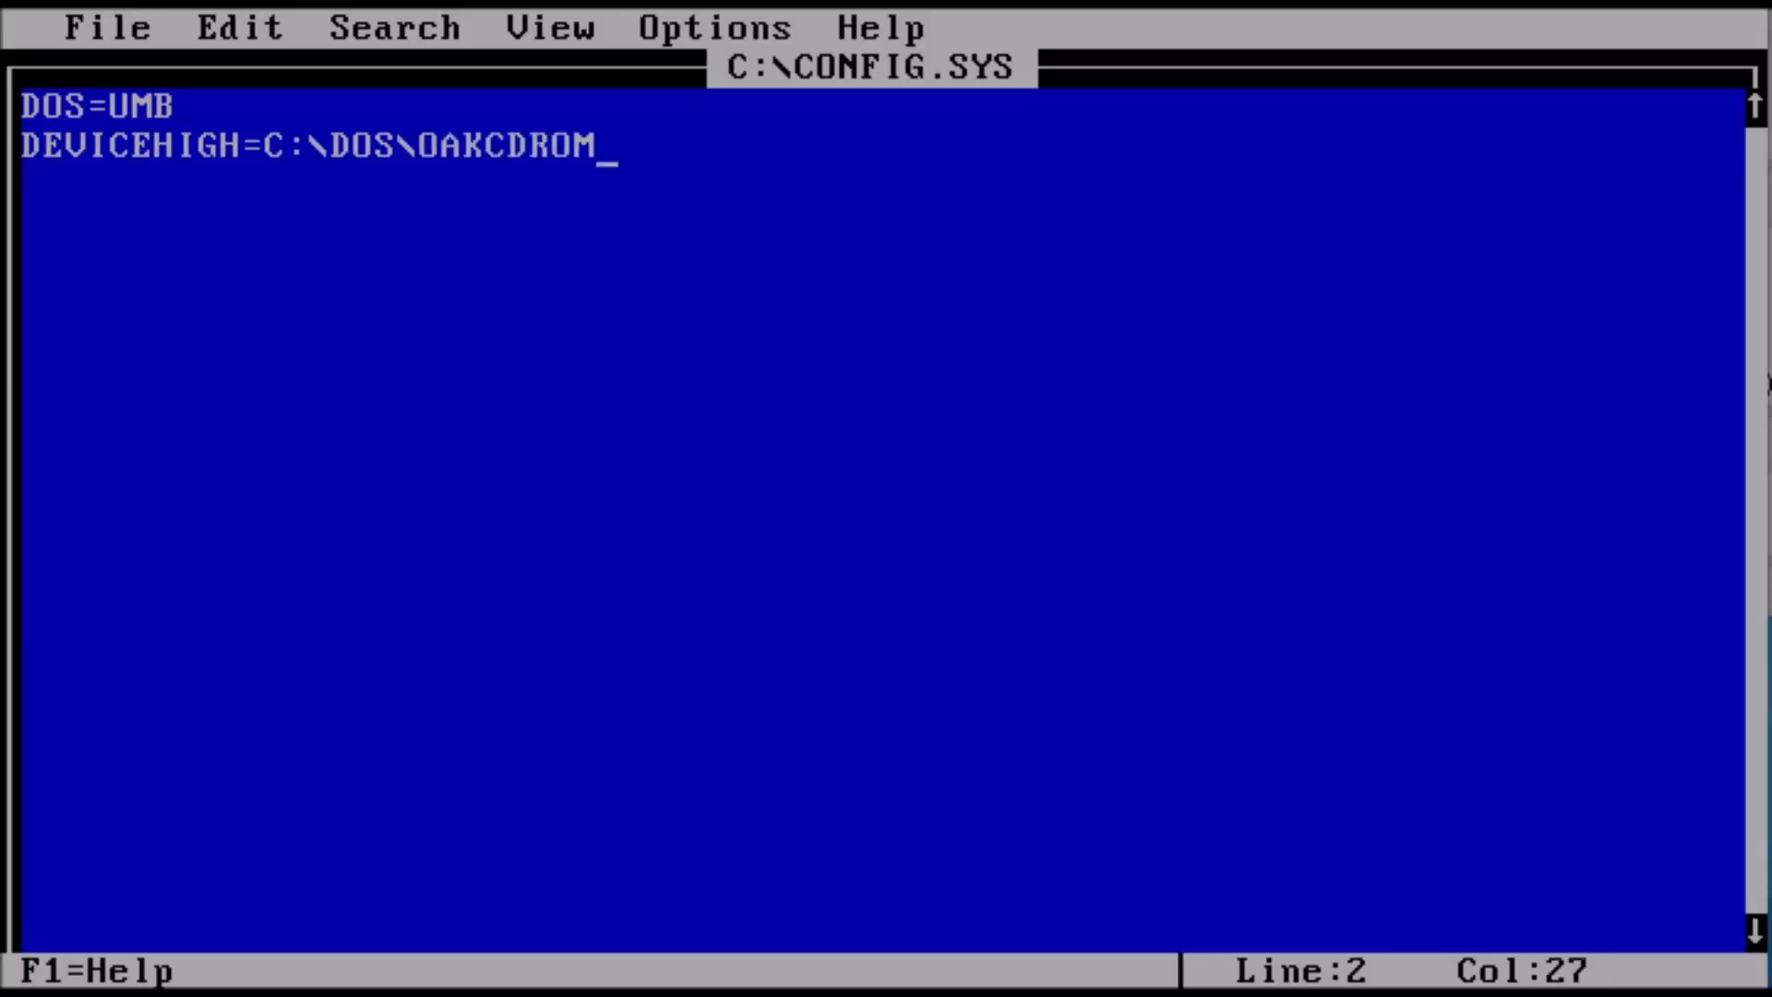
type(".SYS")
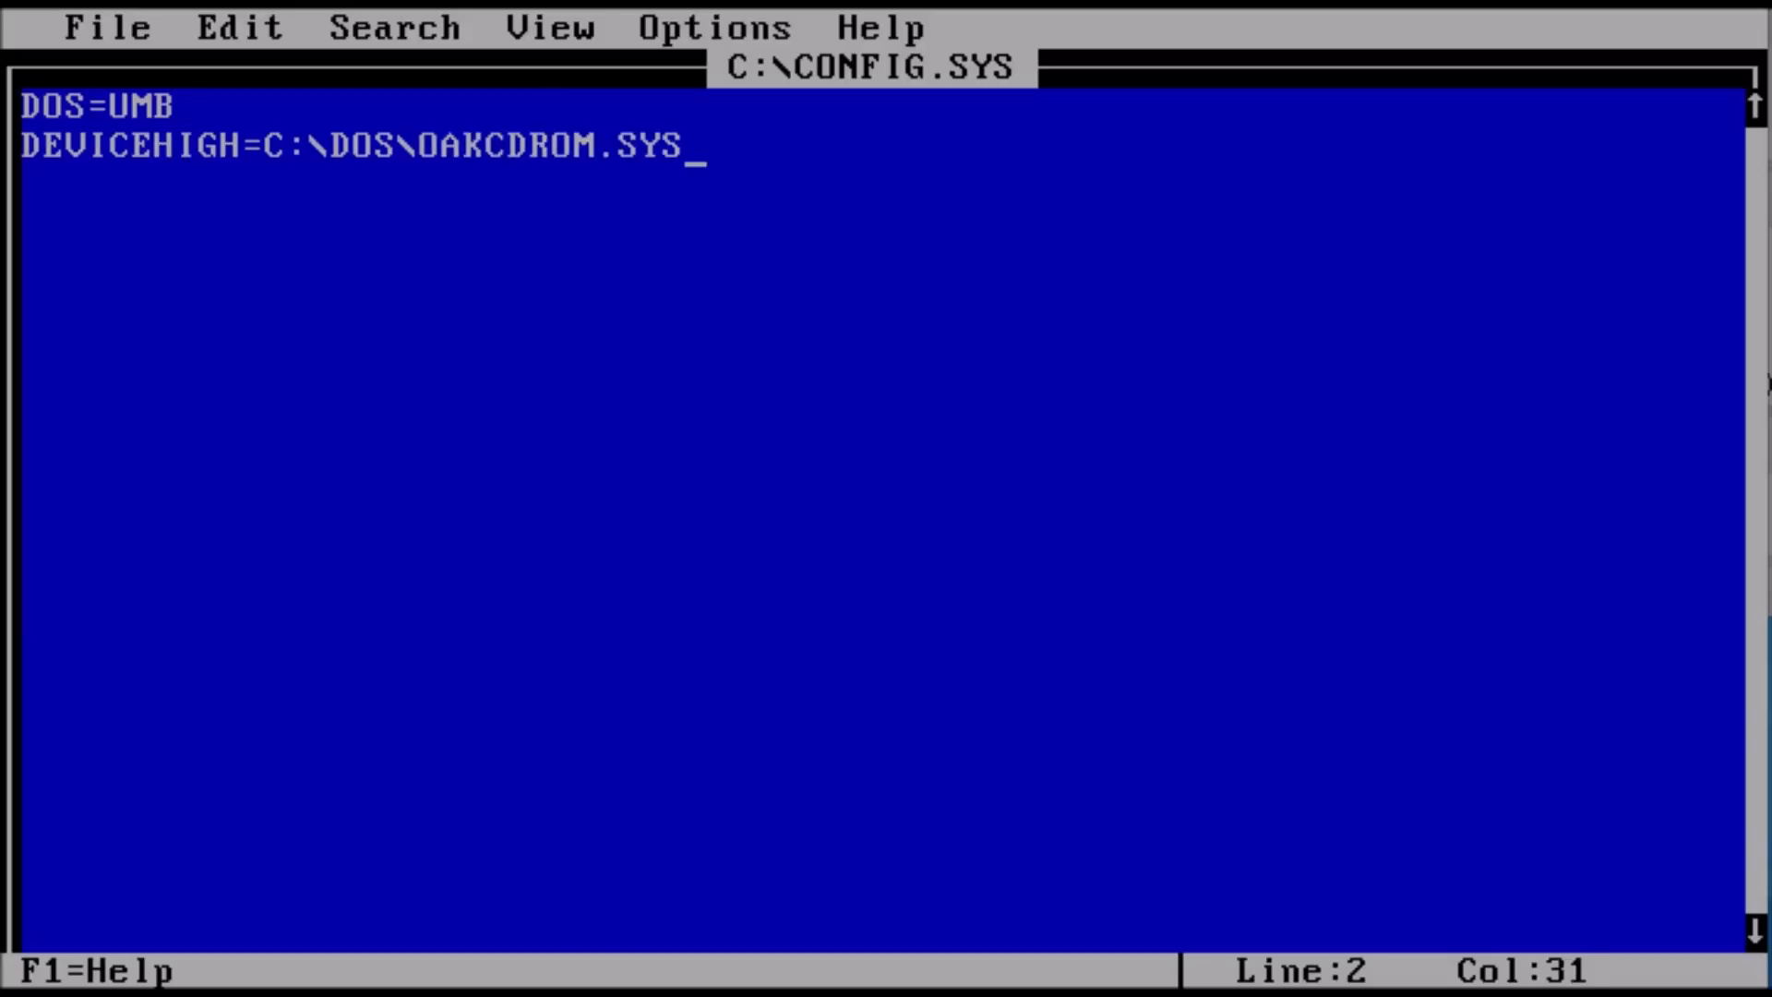
type(" /D:CDROM")
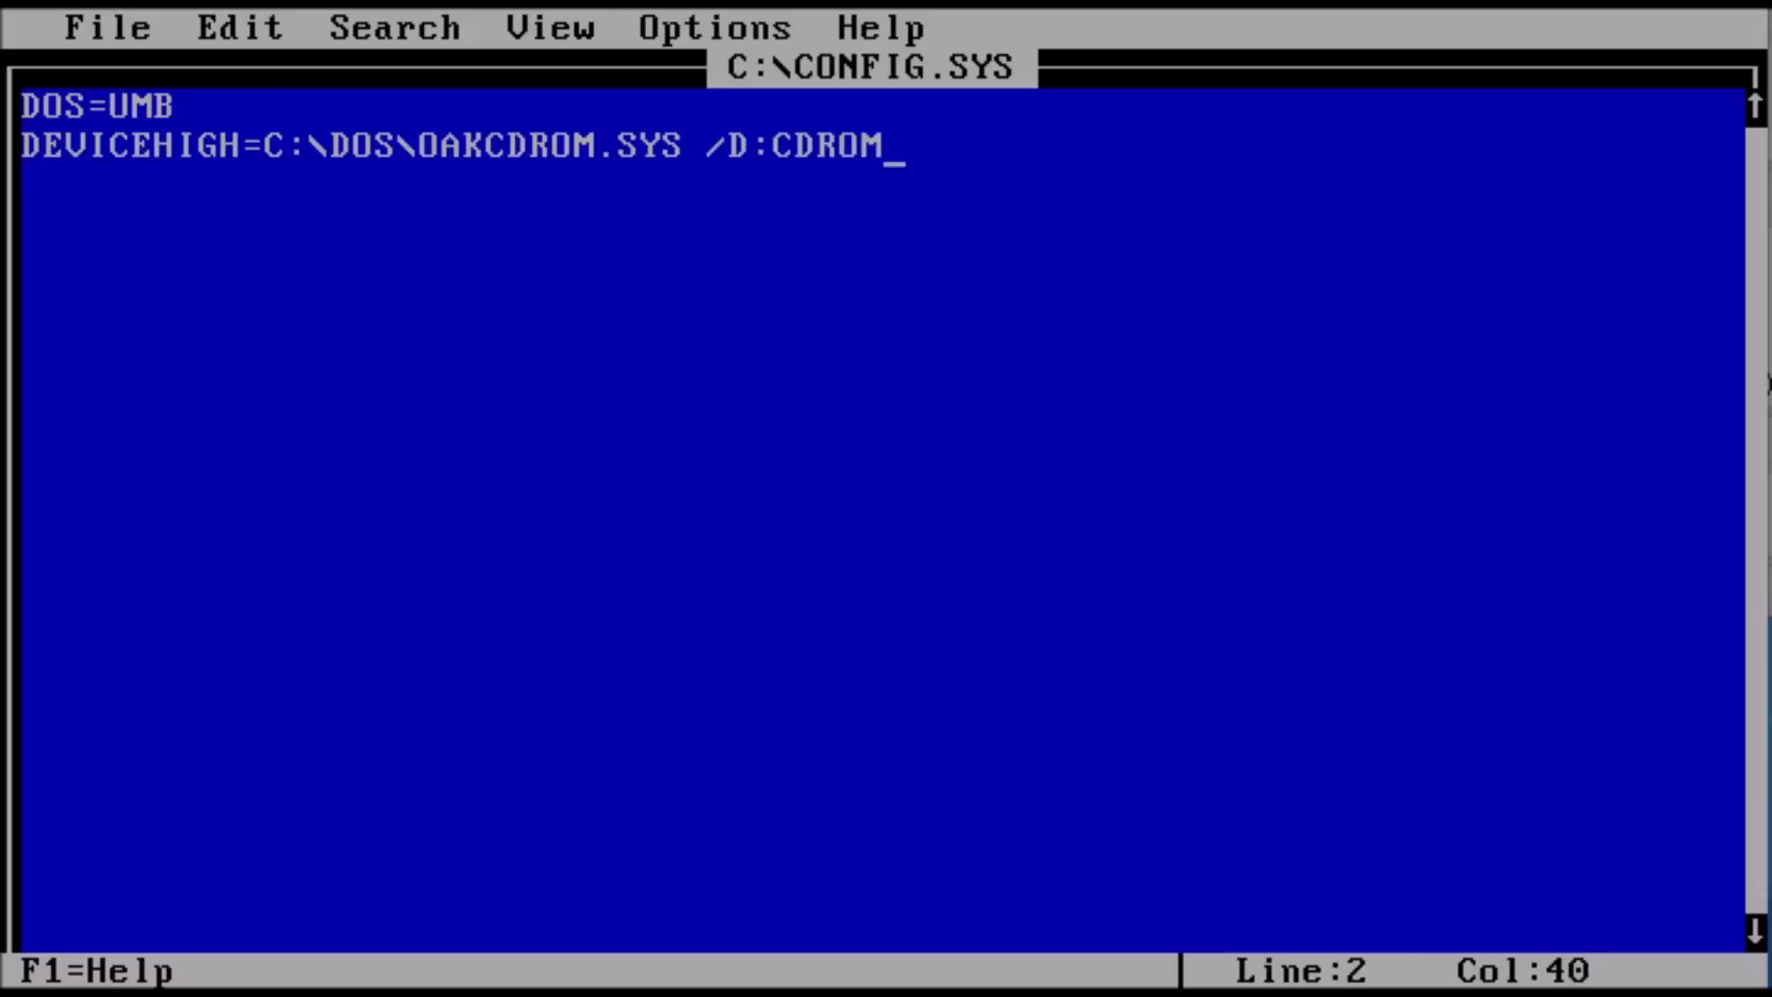
- Exit the editor, keeping the CONFIG.SYS changes, and open C:\AUTOEXEC.BAT for editing
key("alt")
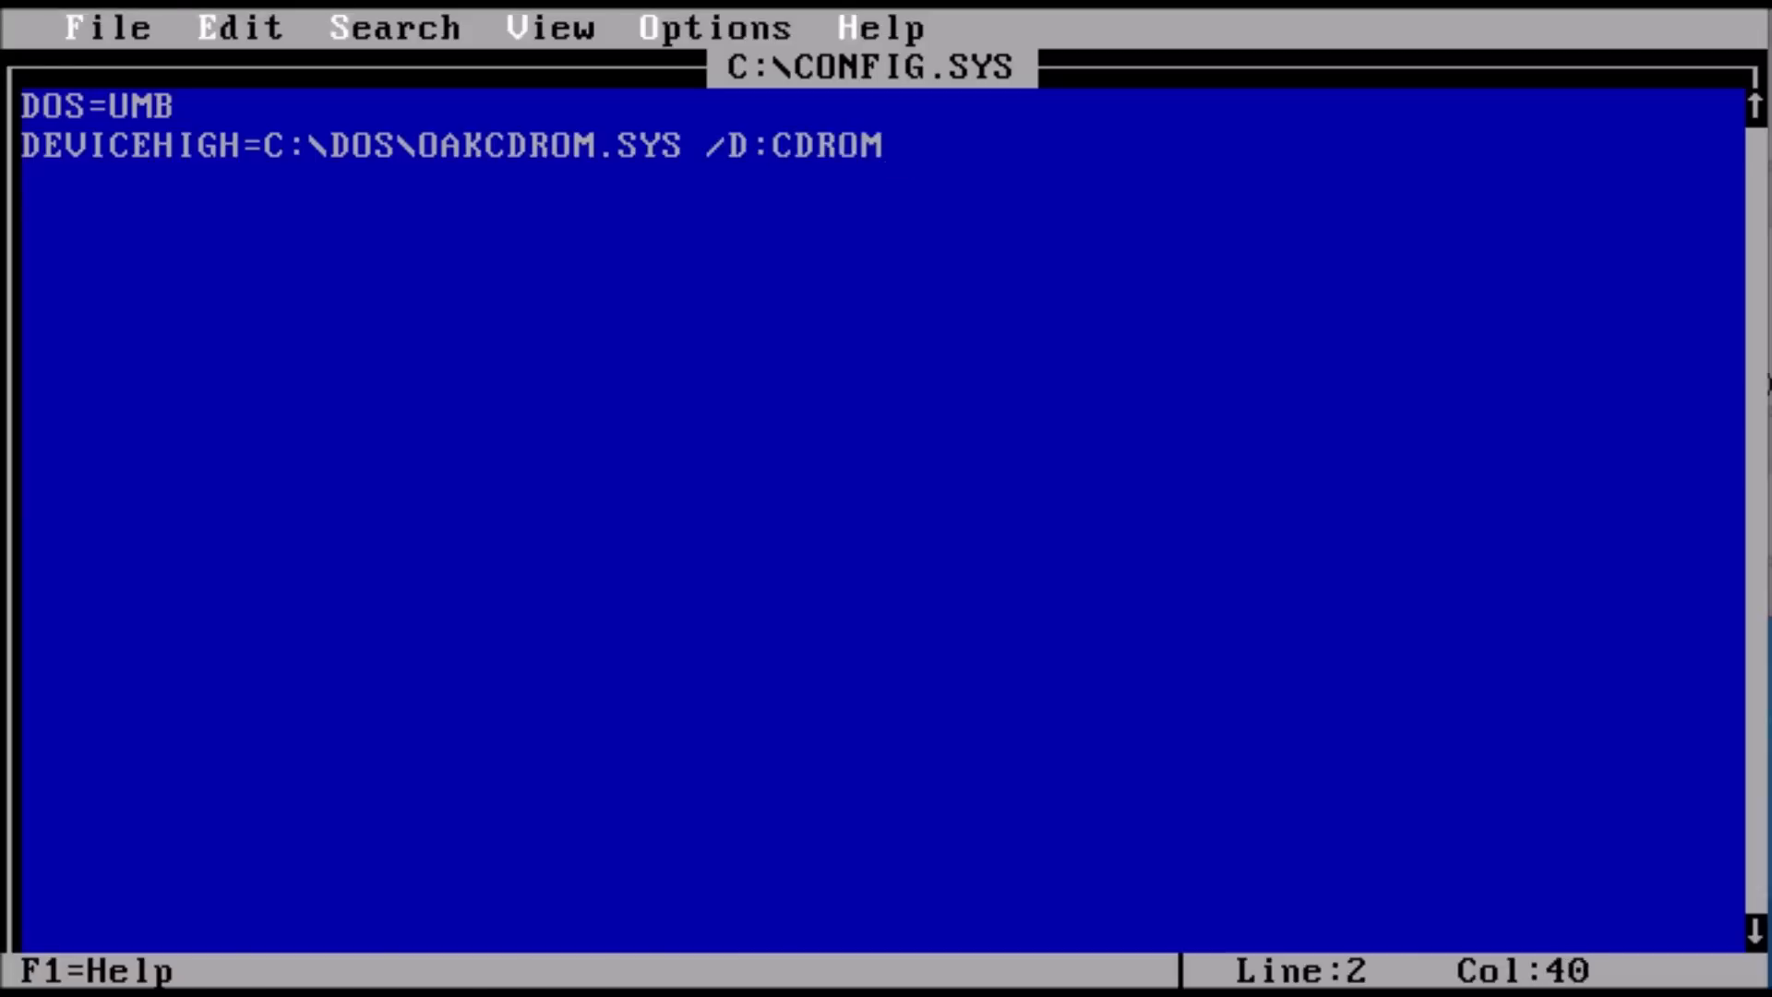
key("f")
key("Down")
key("Down")
key("Down")
key("Down")
key("Down")
key("Down")
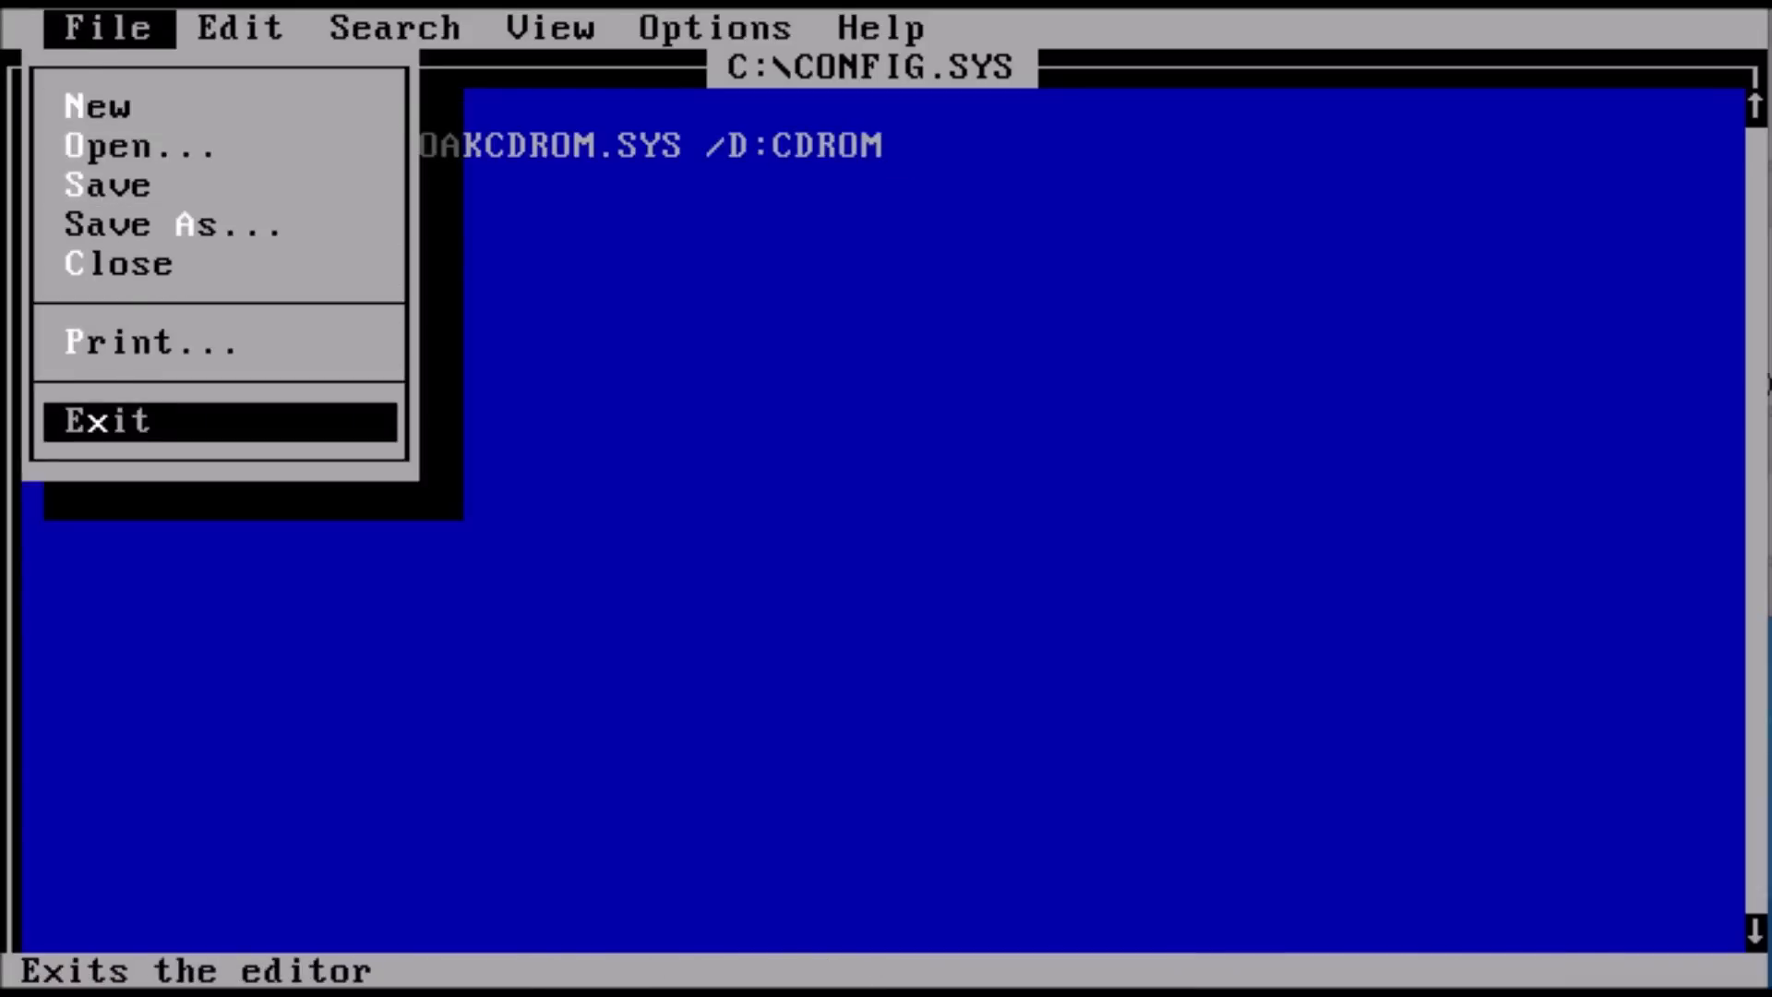
key("Return")
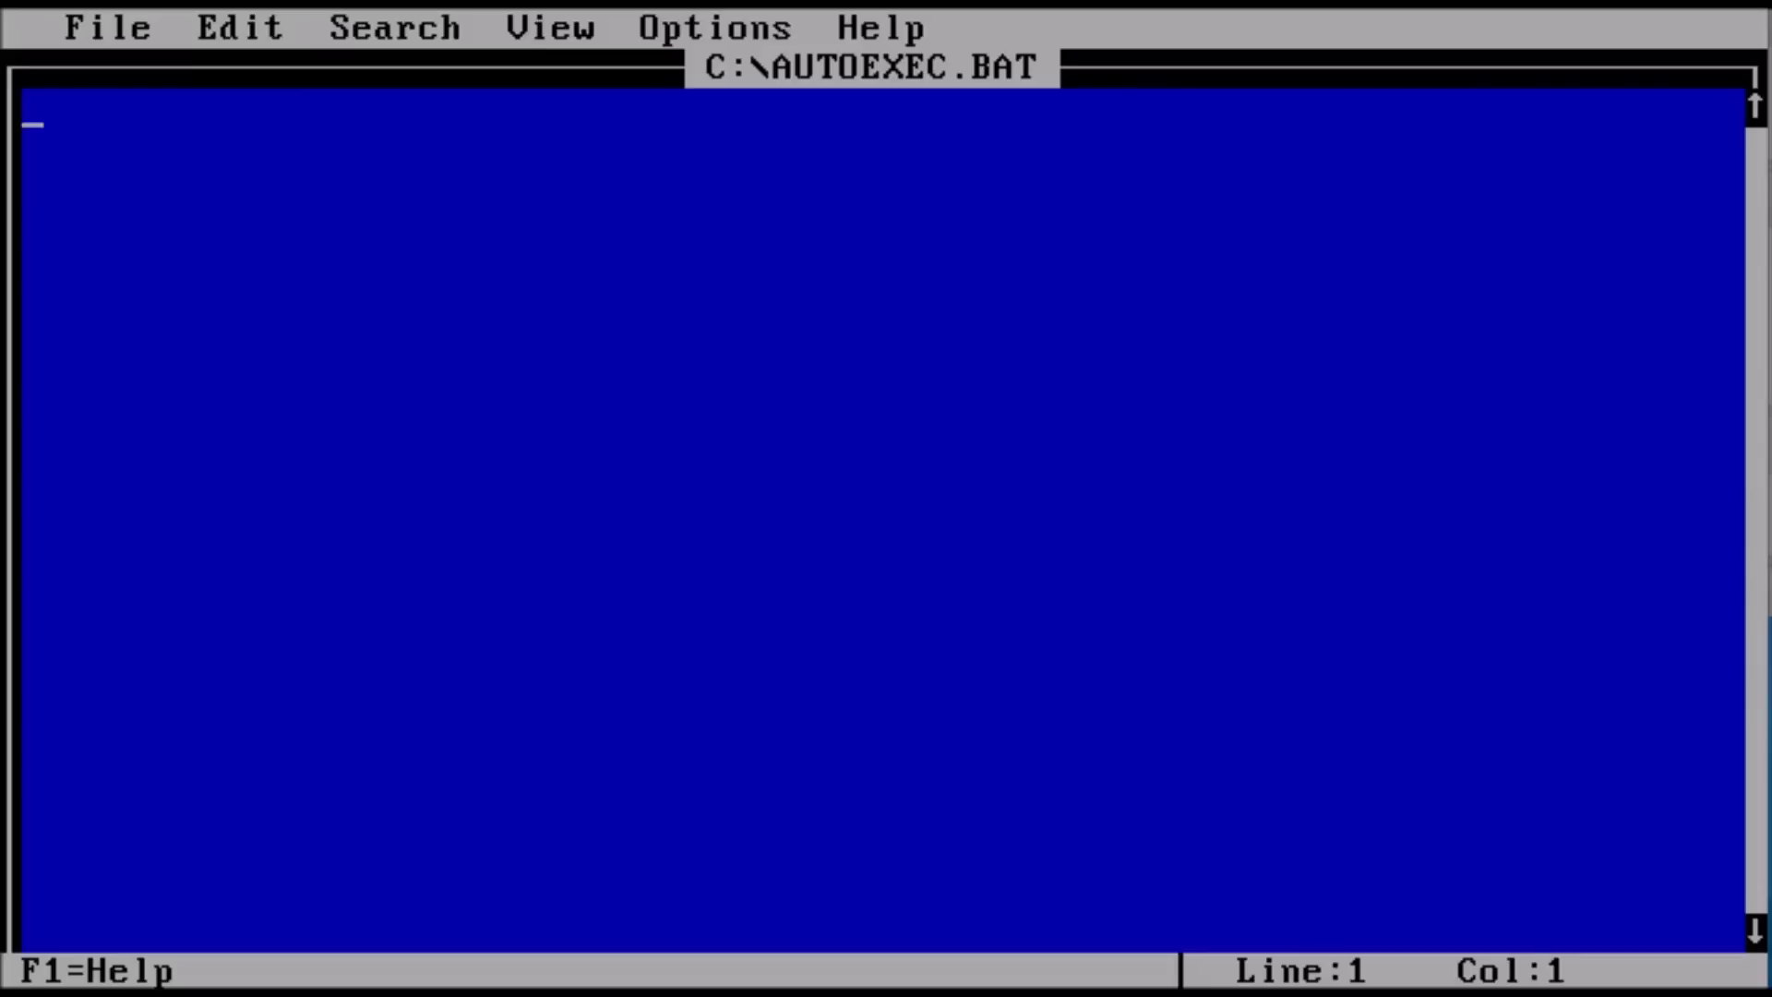
type("@ECHO OFF")
key("Return")
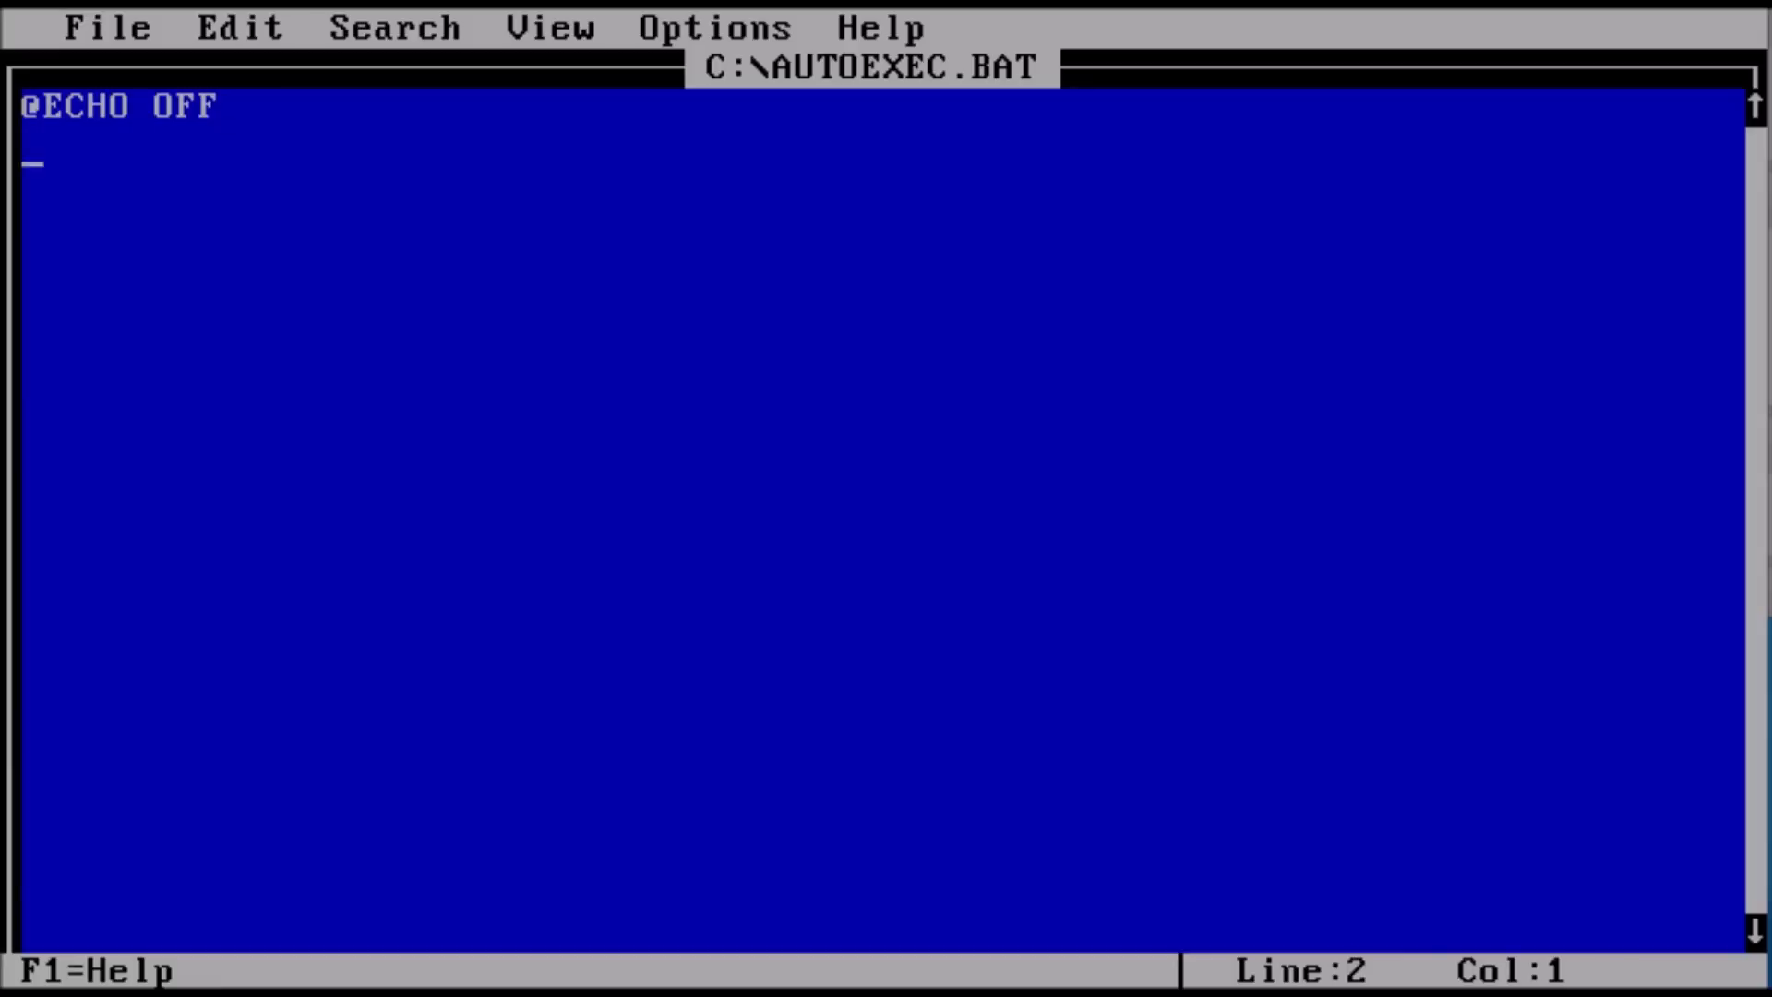
type("LH C")
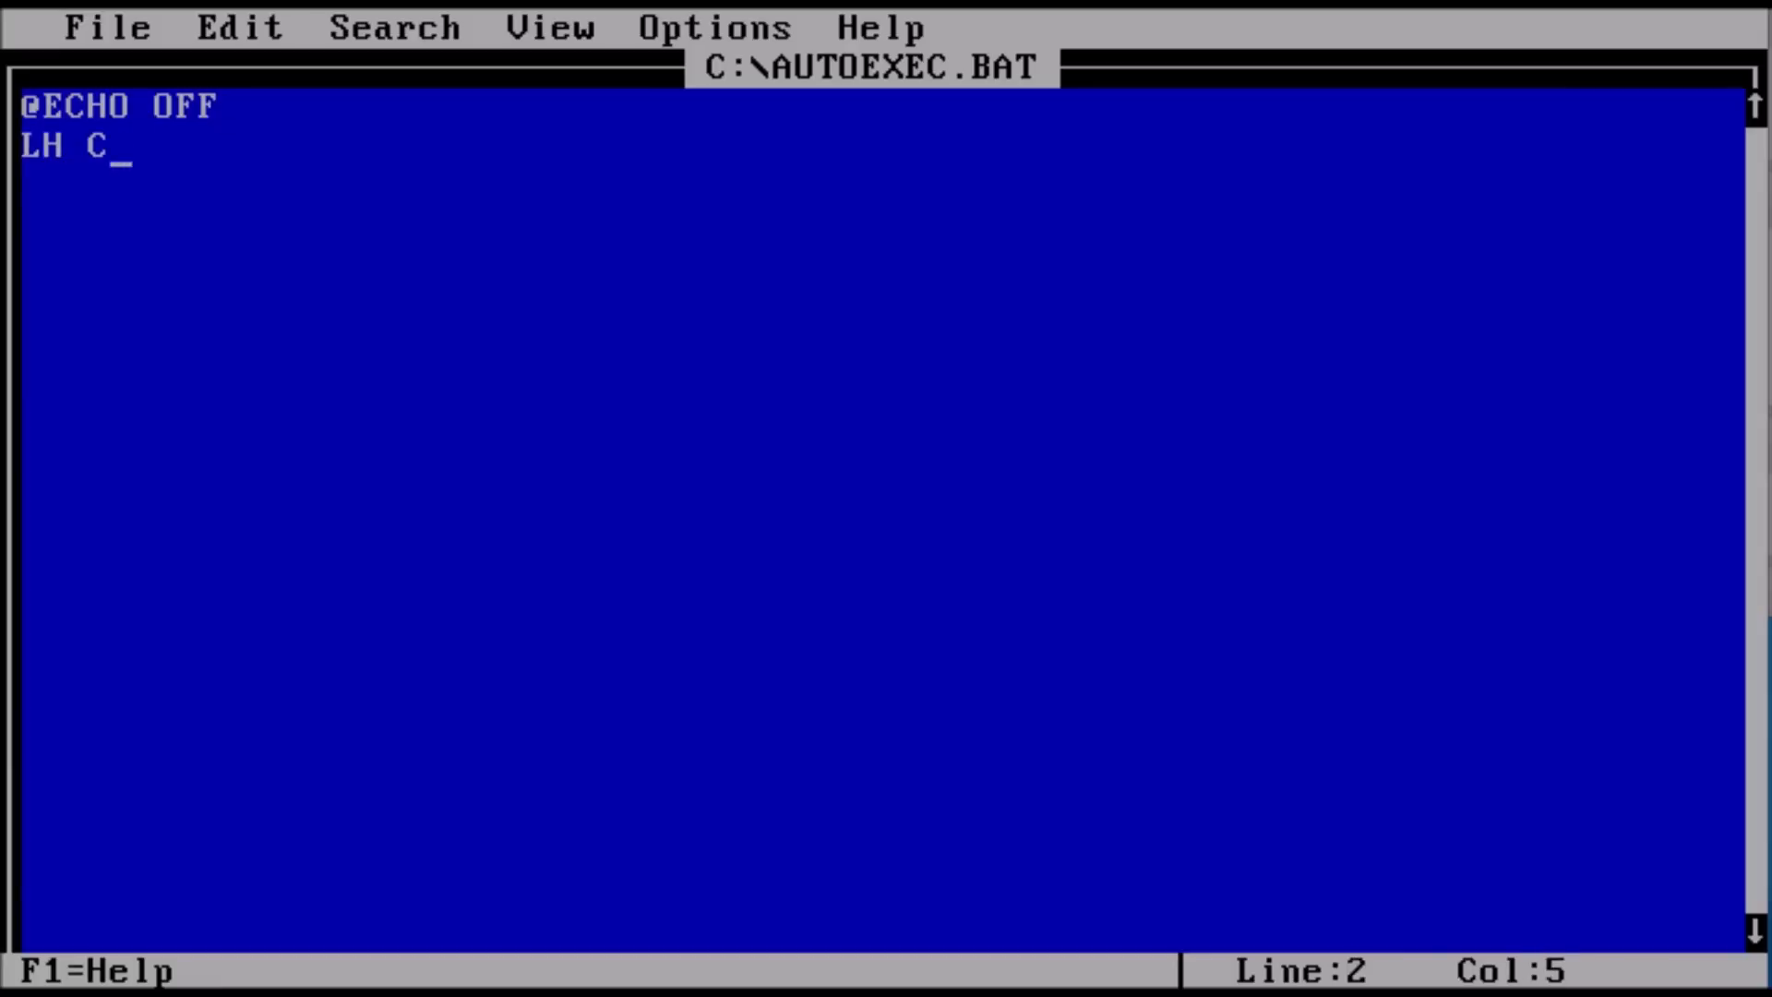
type(":\\DOS\\MS")
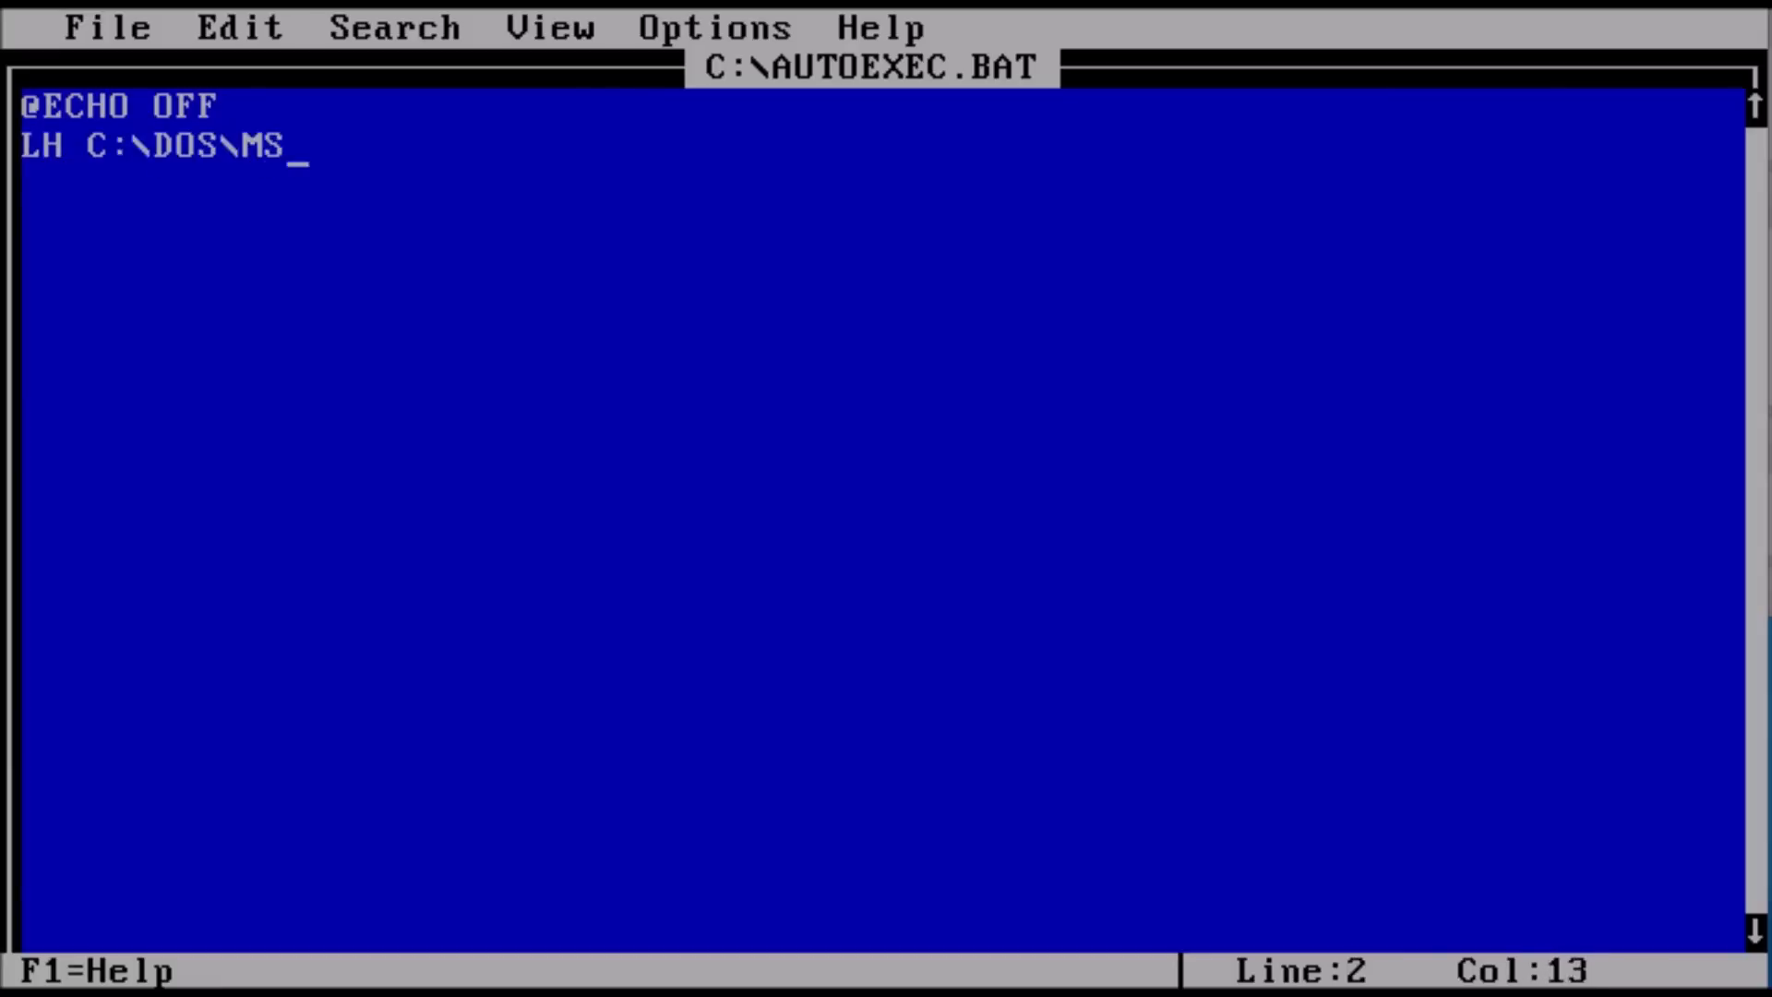
type("CDEX.EXE")
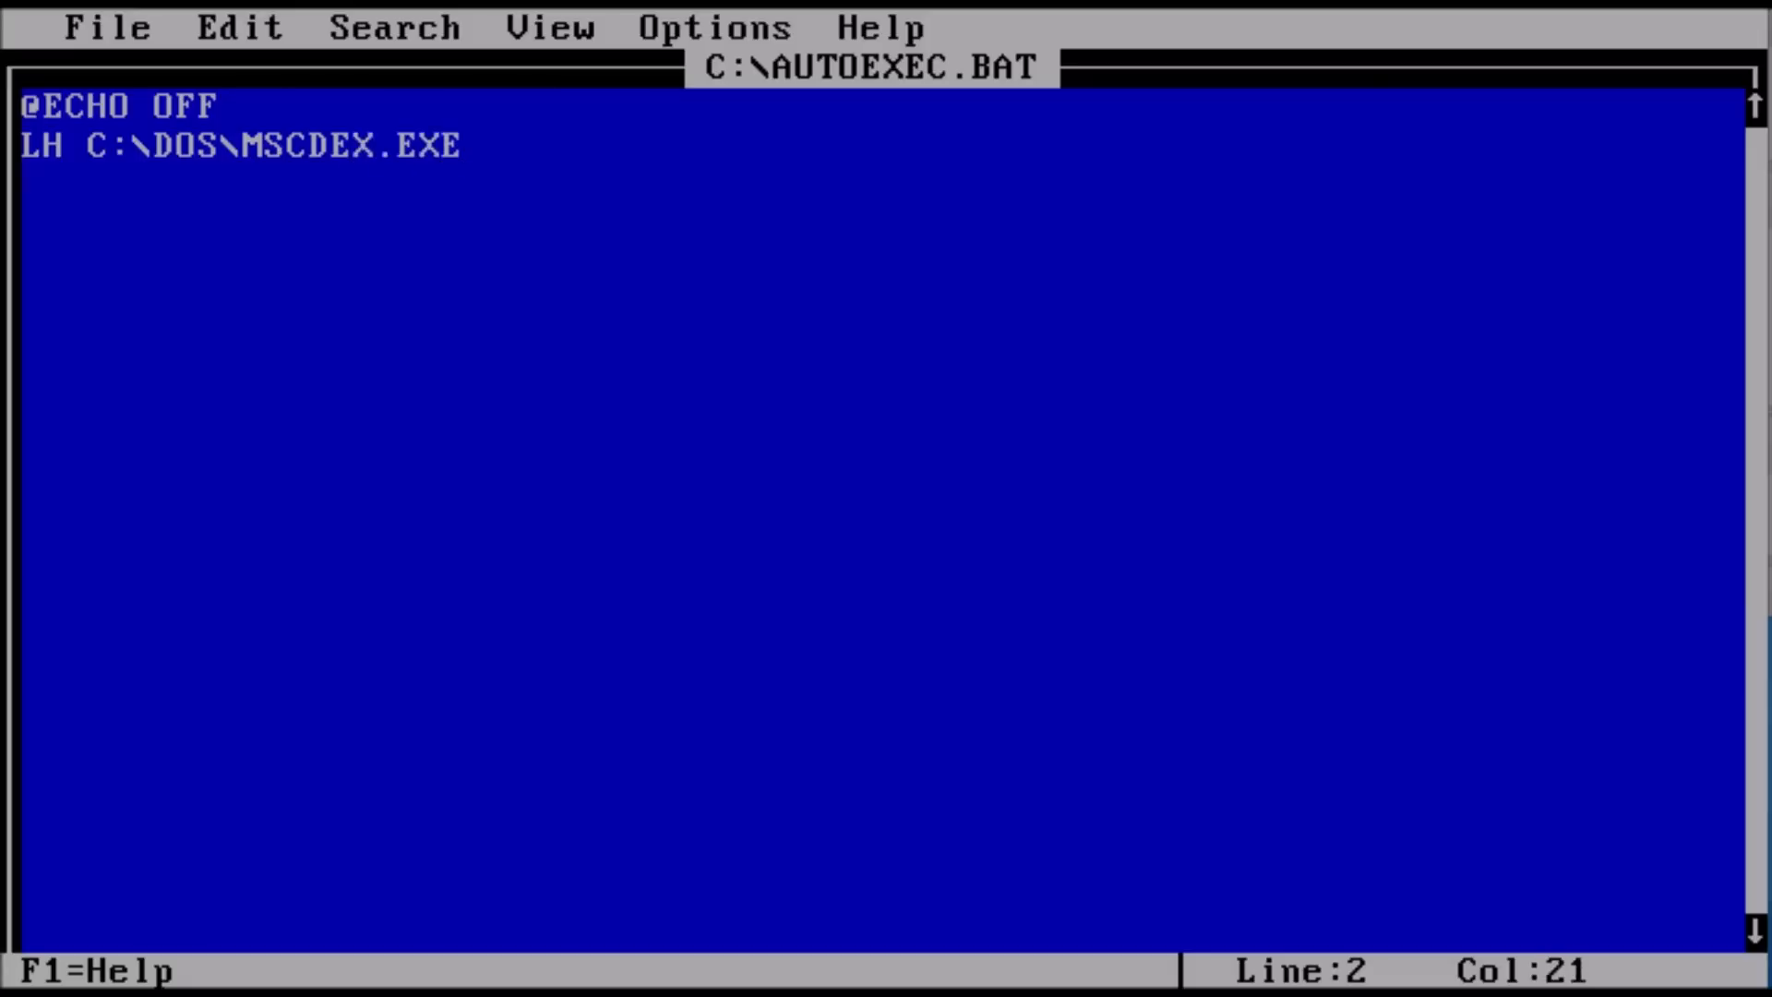
type(" /D:CDROM")
key("Return")
type("LH C:\\DOS\\")
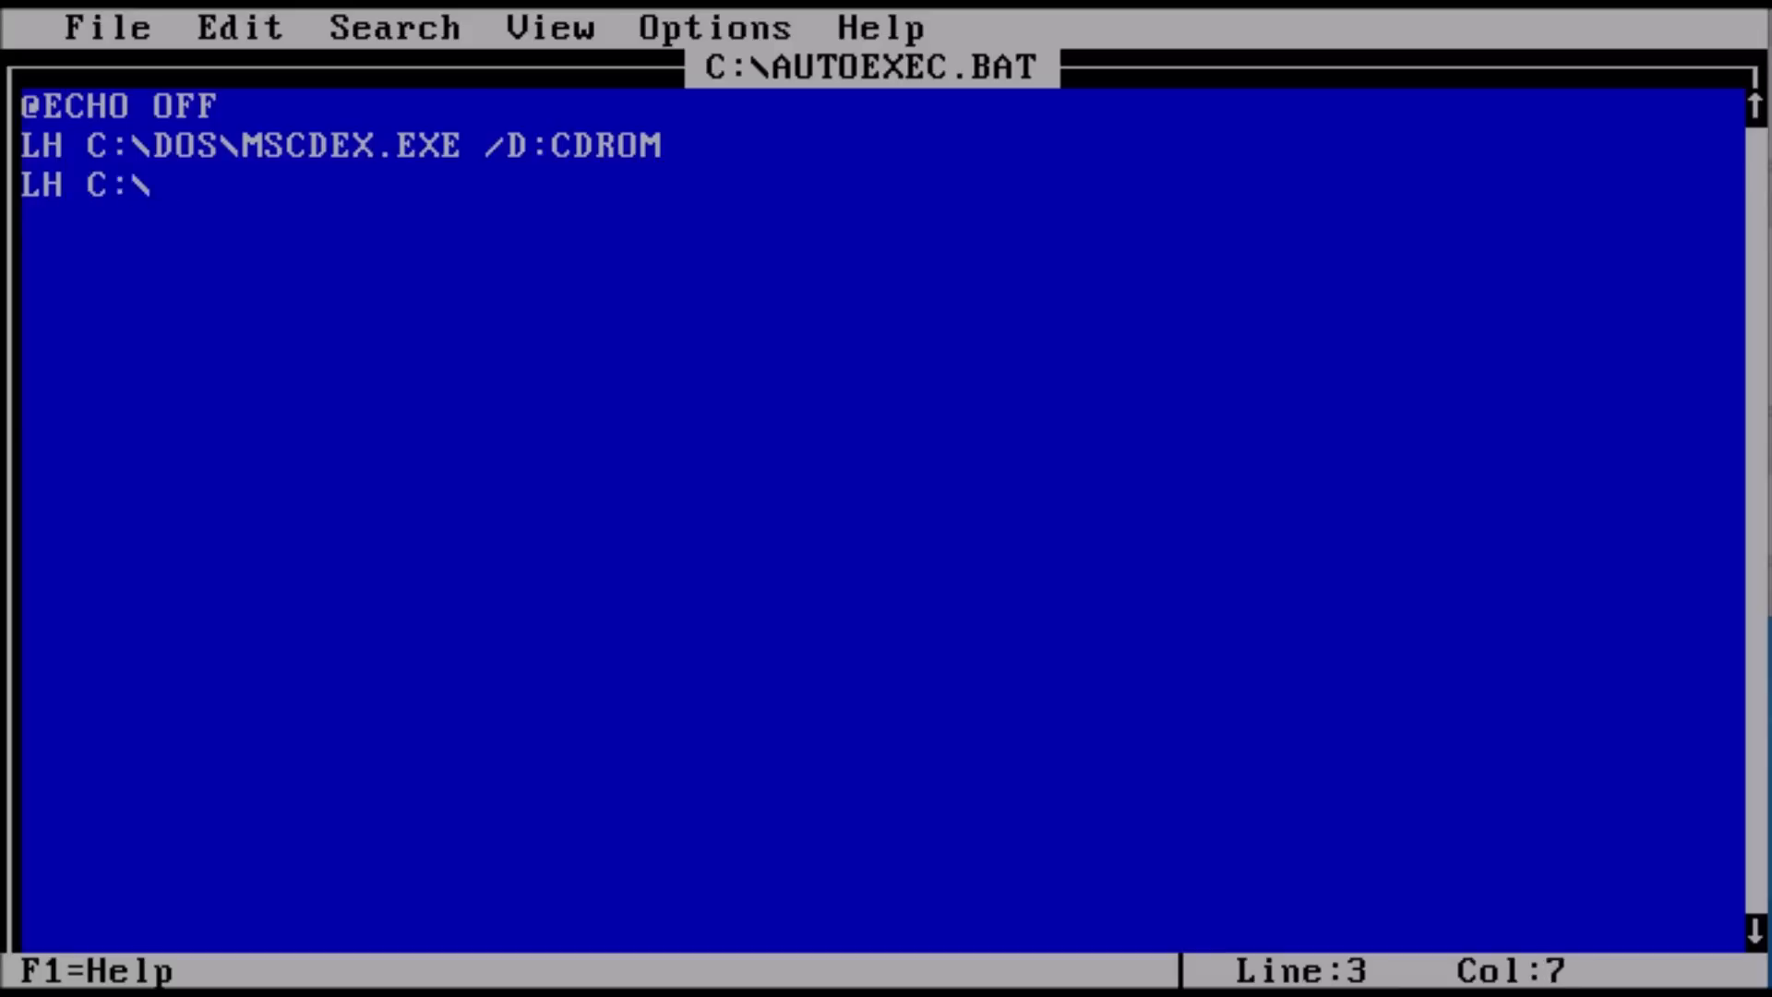
type("CTMOUSE.EXE")
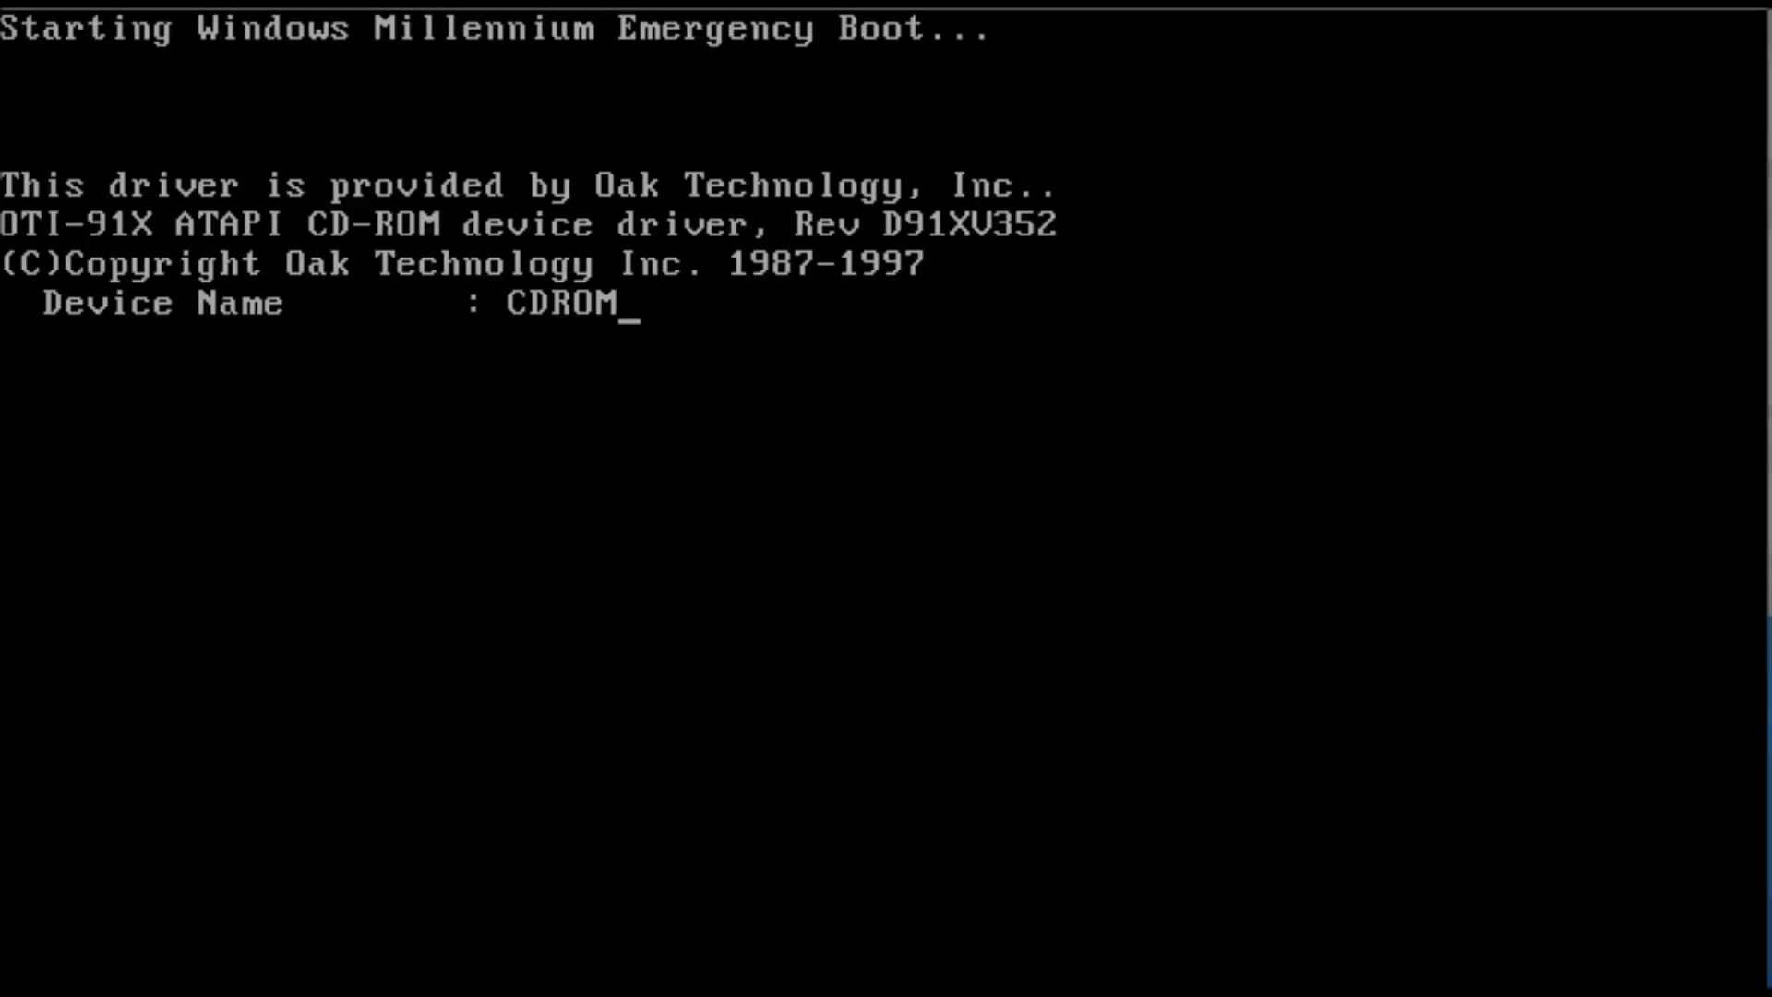
- Run install from the sb16 directory on drive D and proceed past the Audio Software welcome screen
type("d")
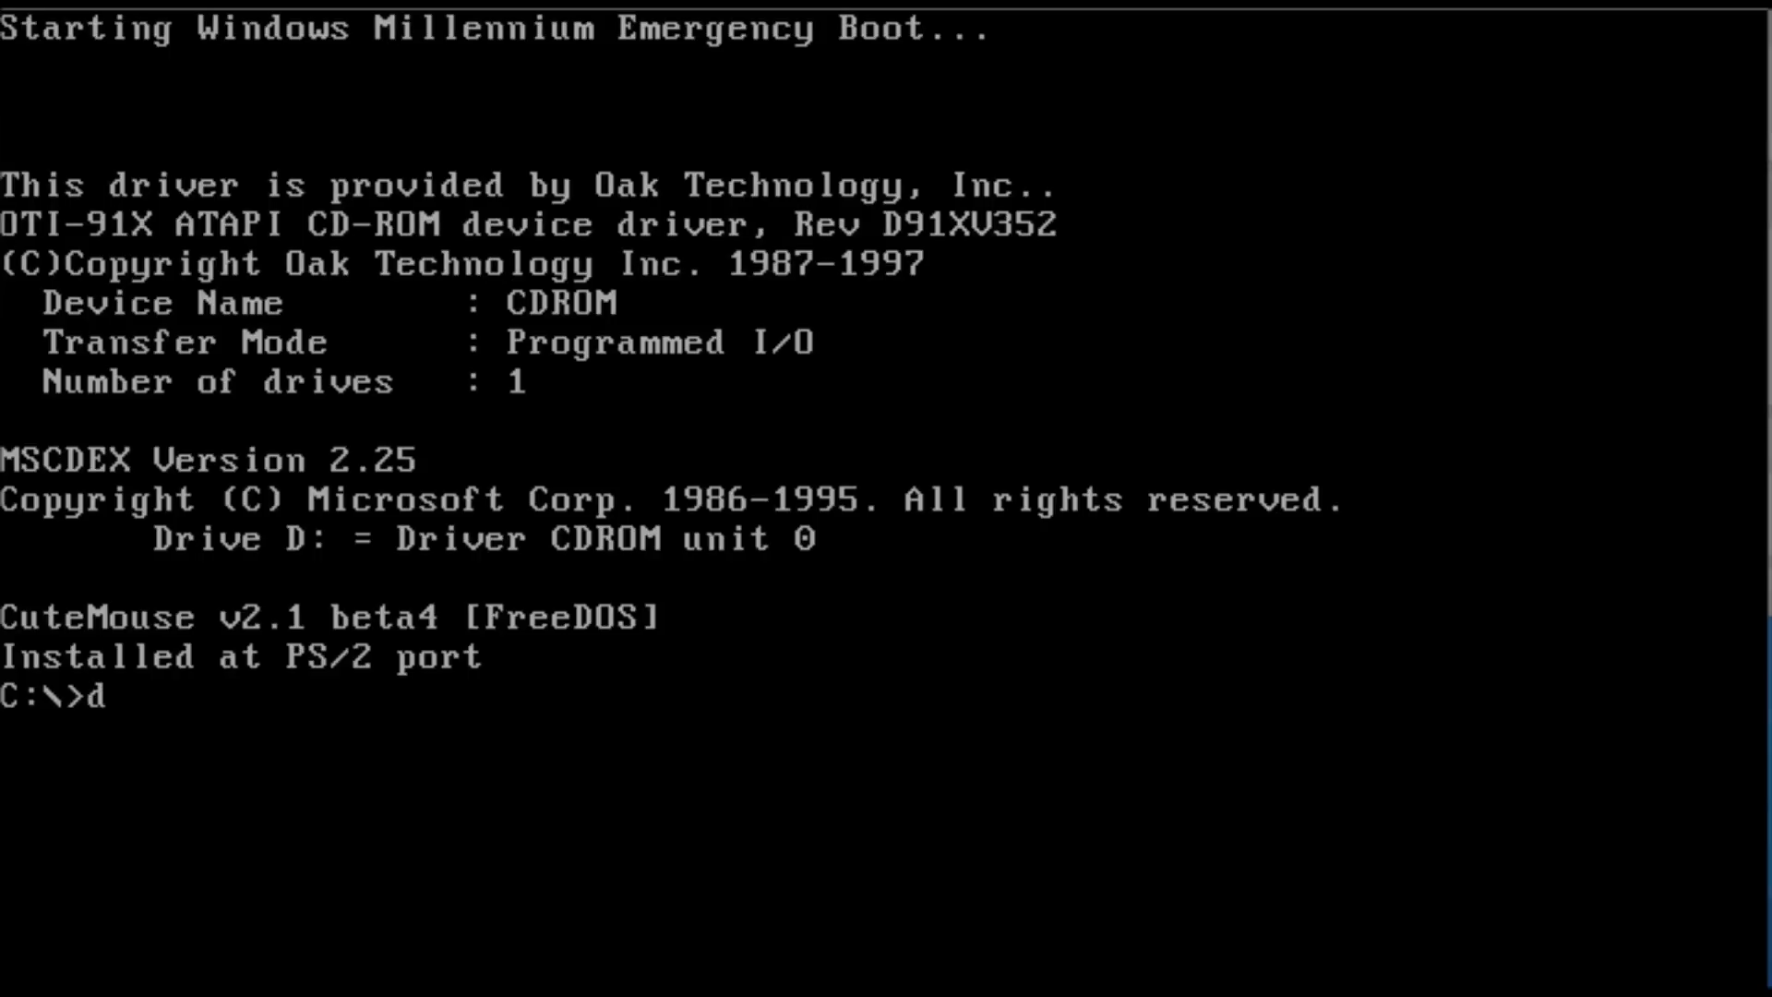
key("Return")
type("cd sb16")
key("Return")
type("install")
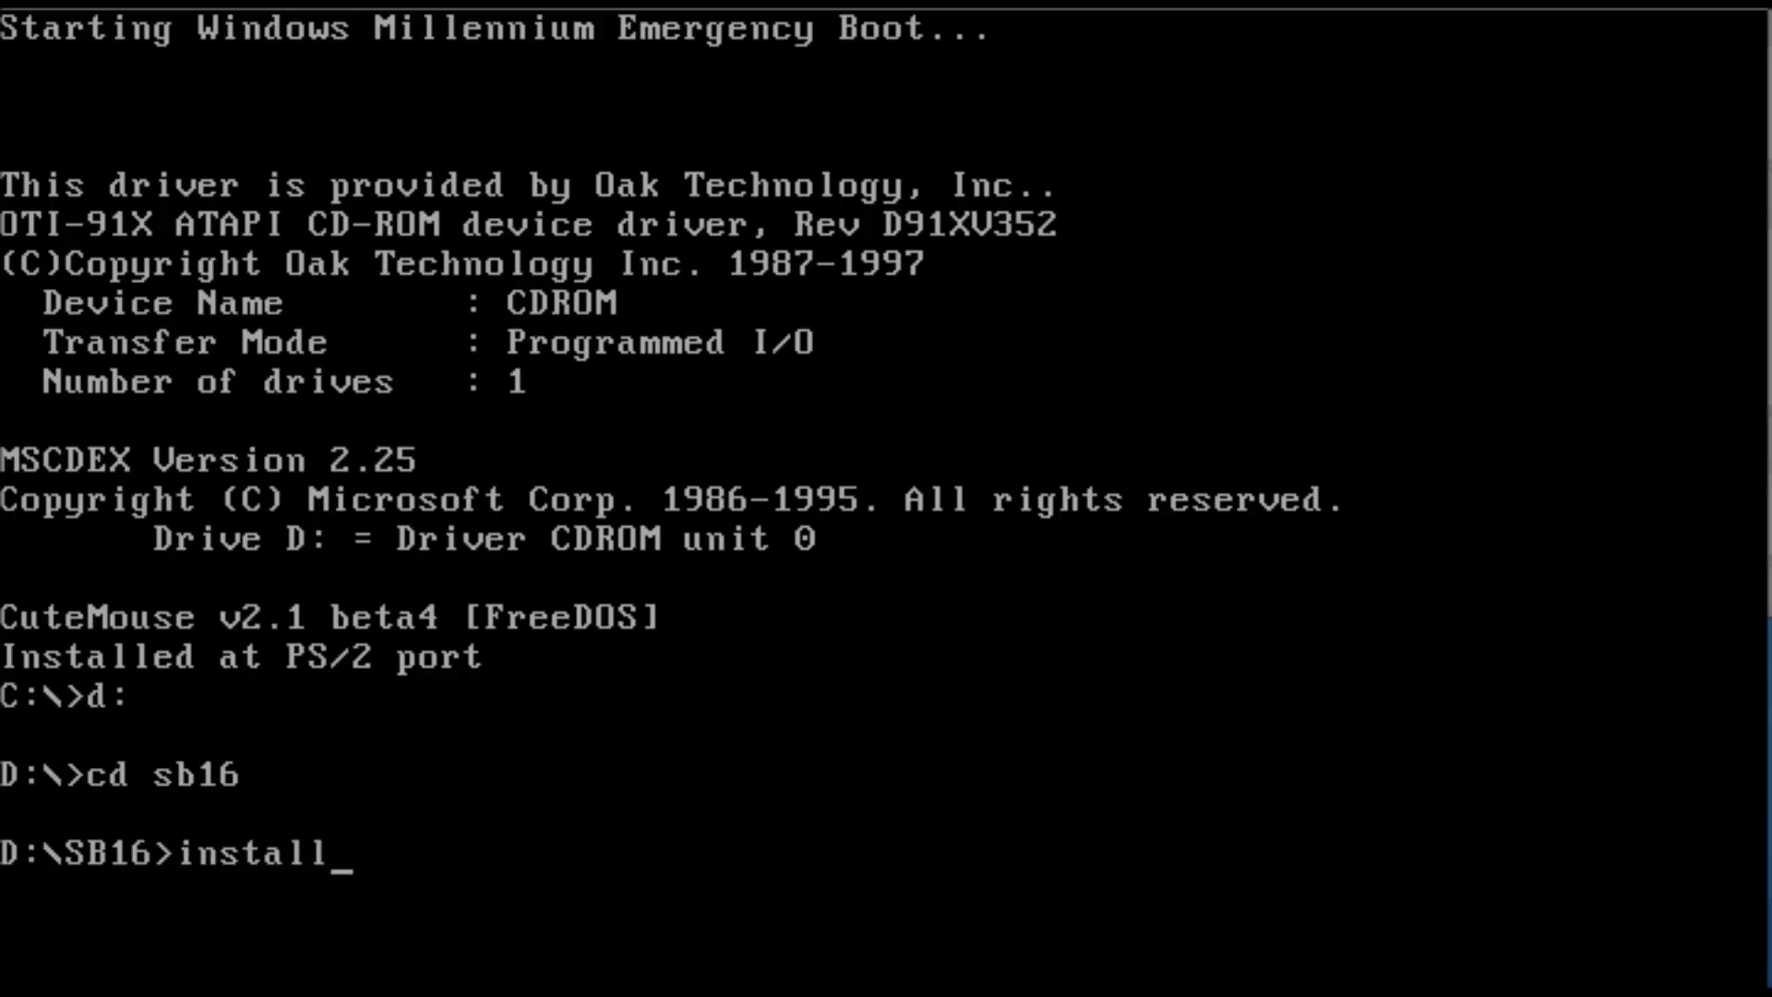
key("Return")
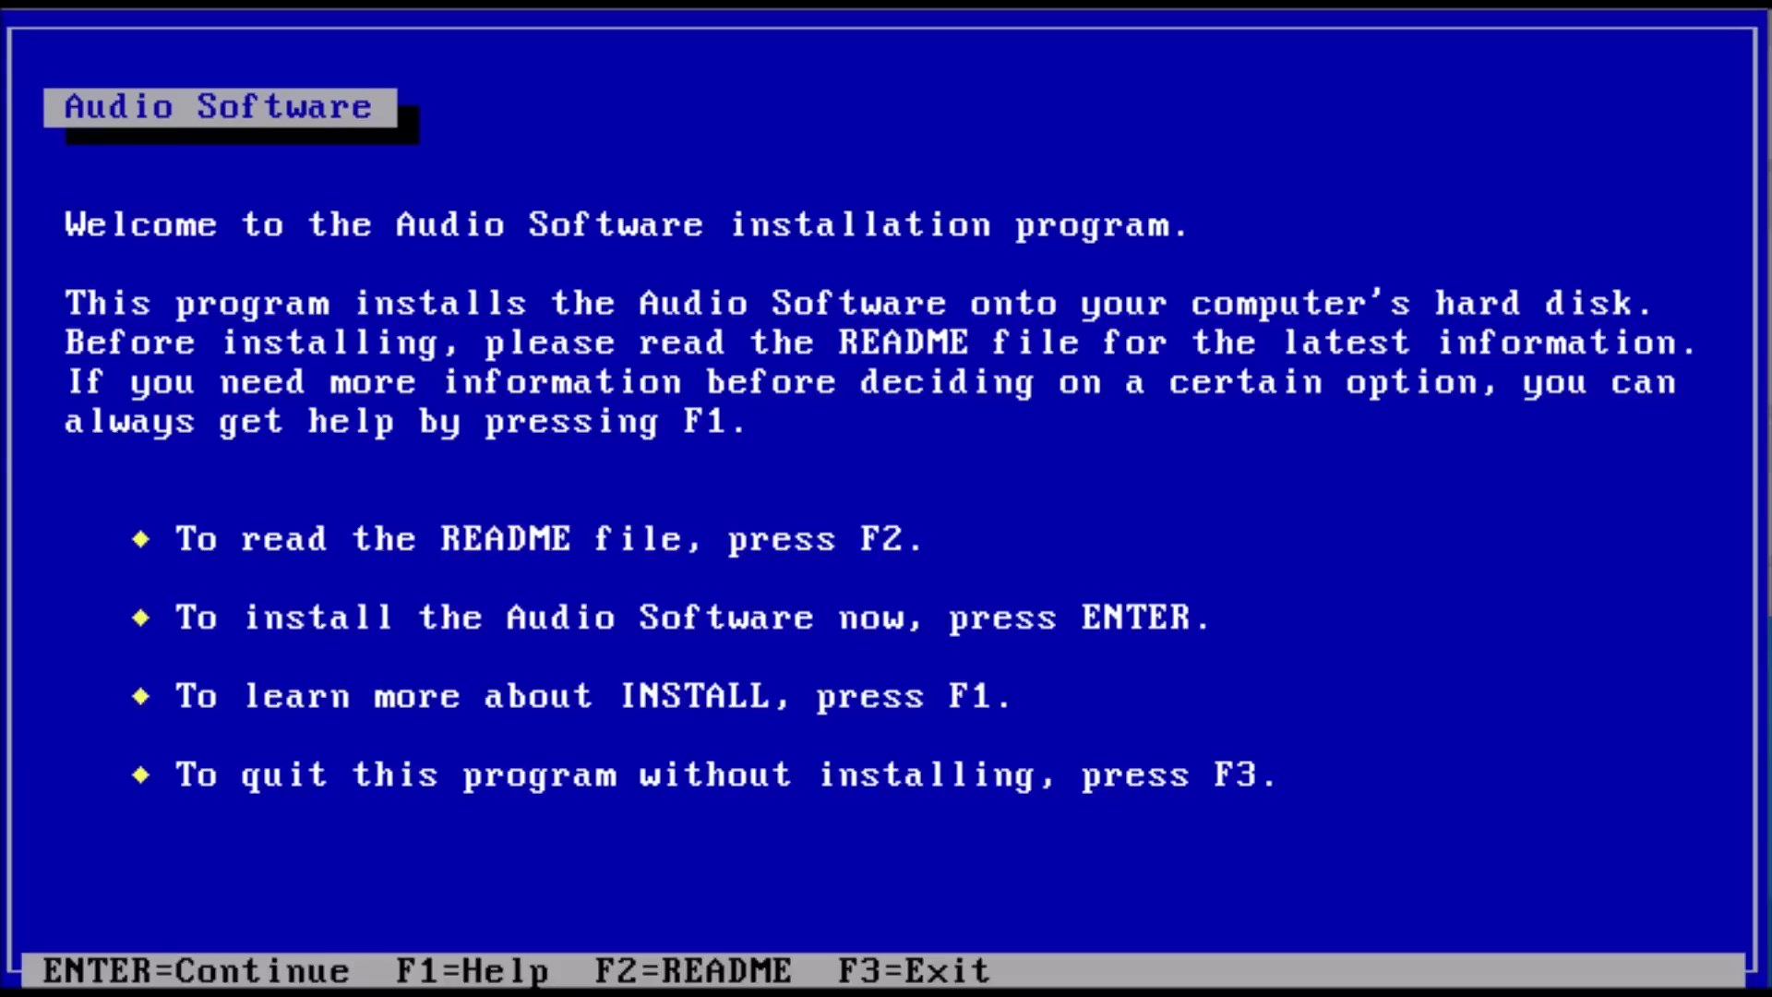
key("Return")
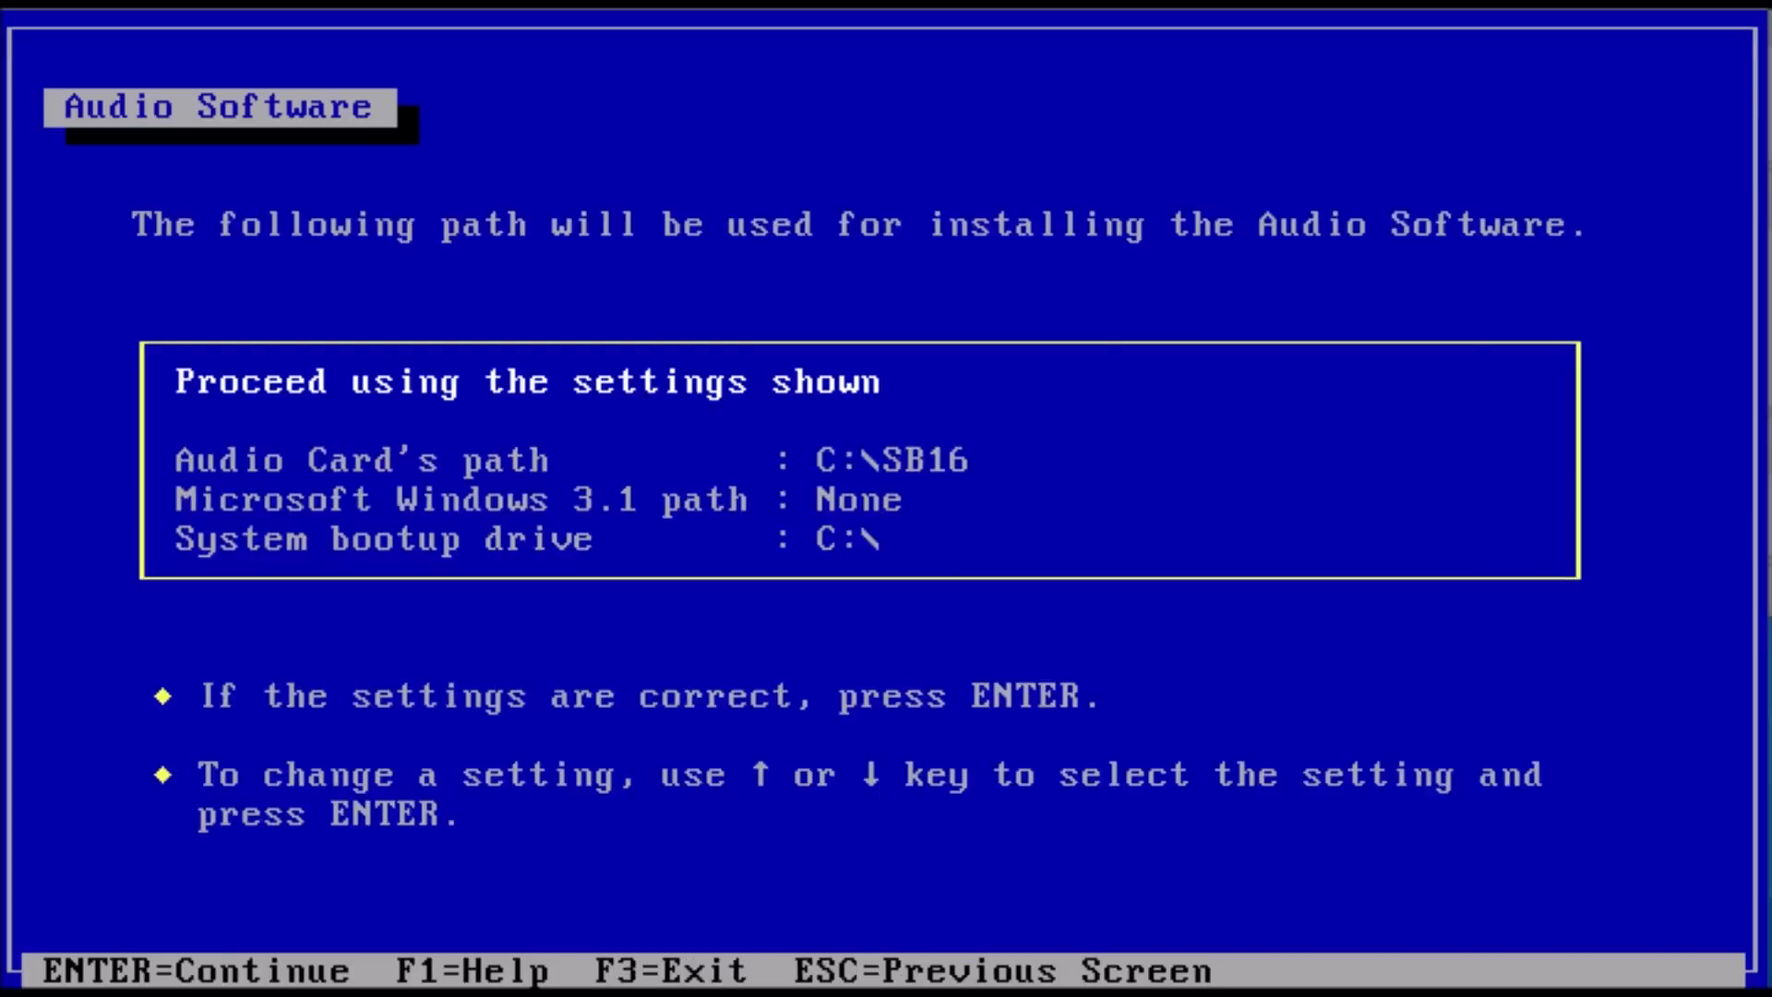
- Install the Audio Software to C:\SB16 with the proposed card settings, and check memory usage with mem
key("Return")
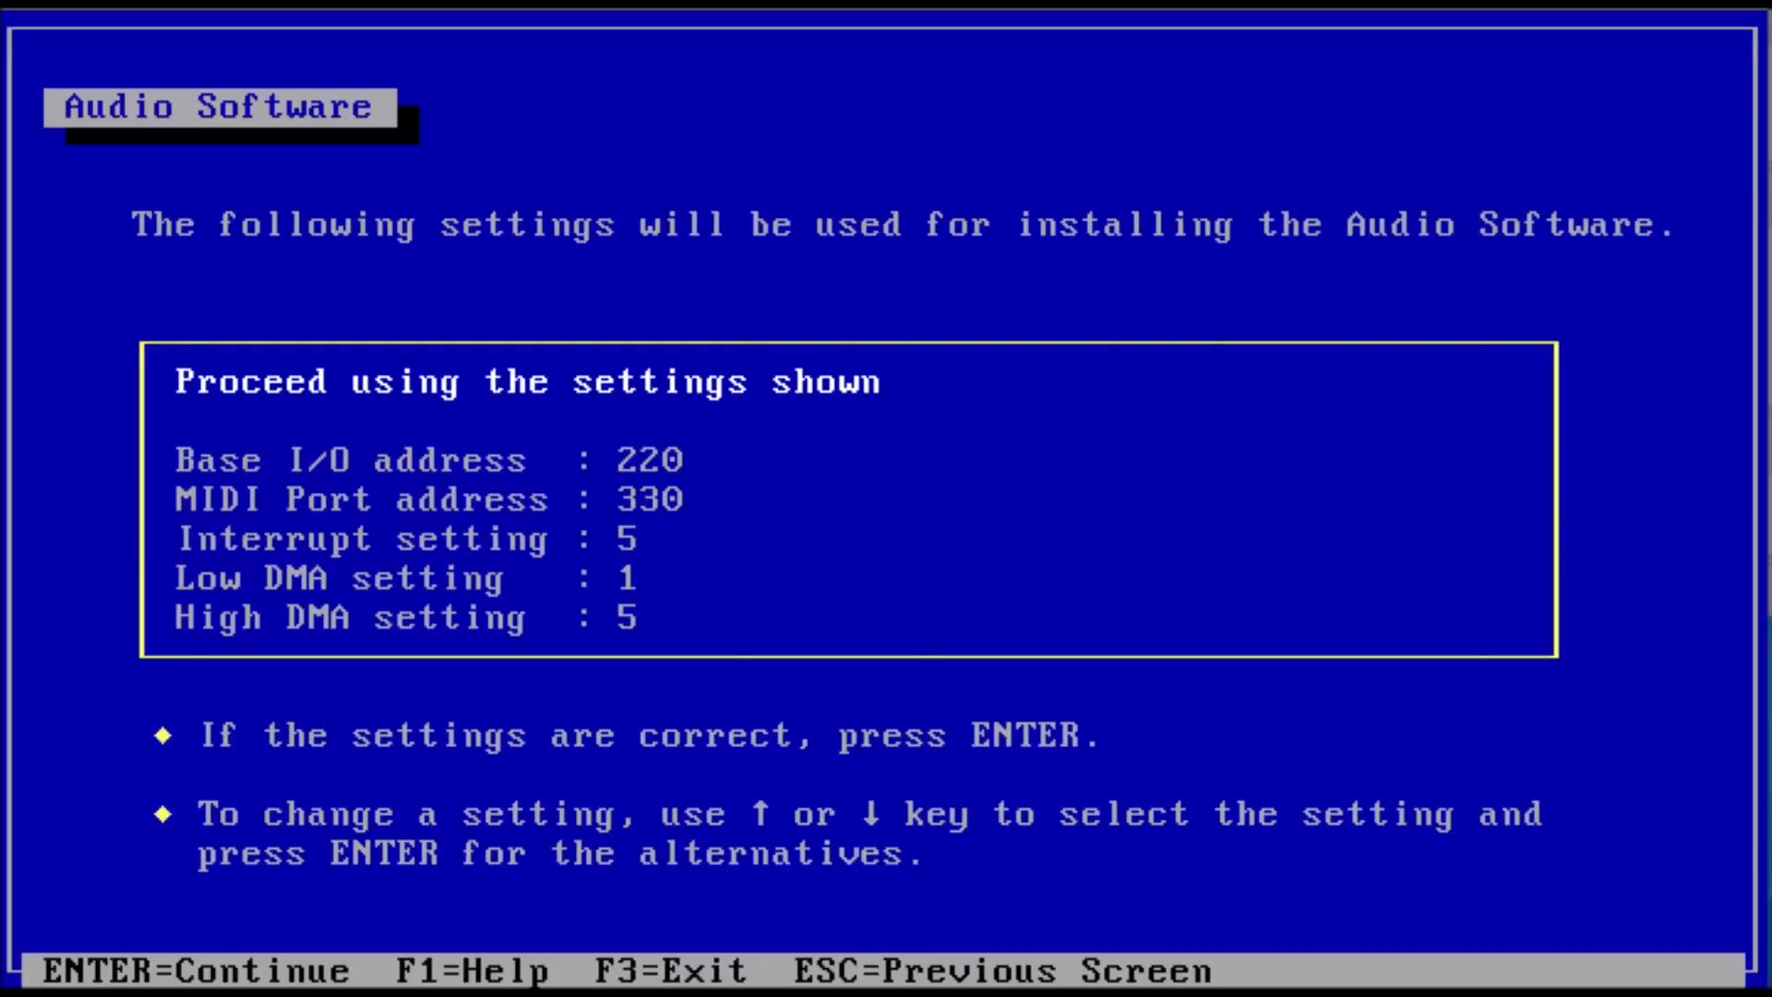
key("Return")
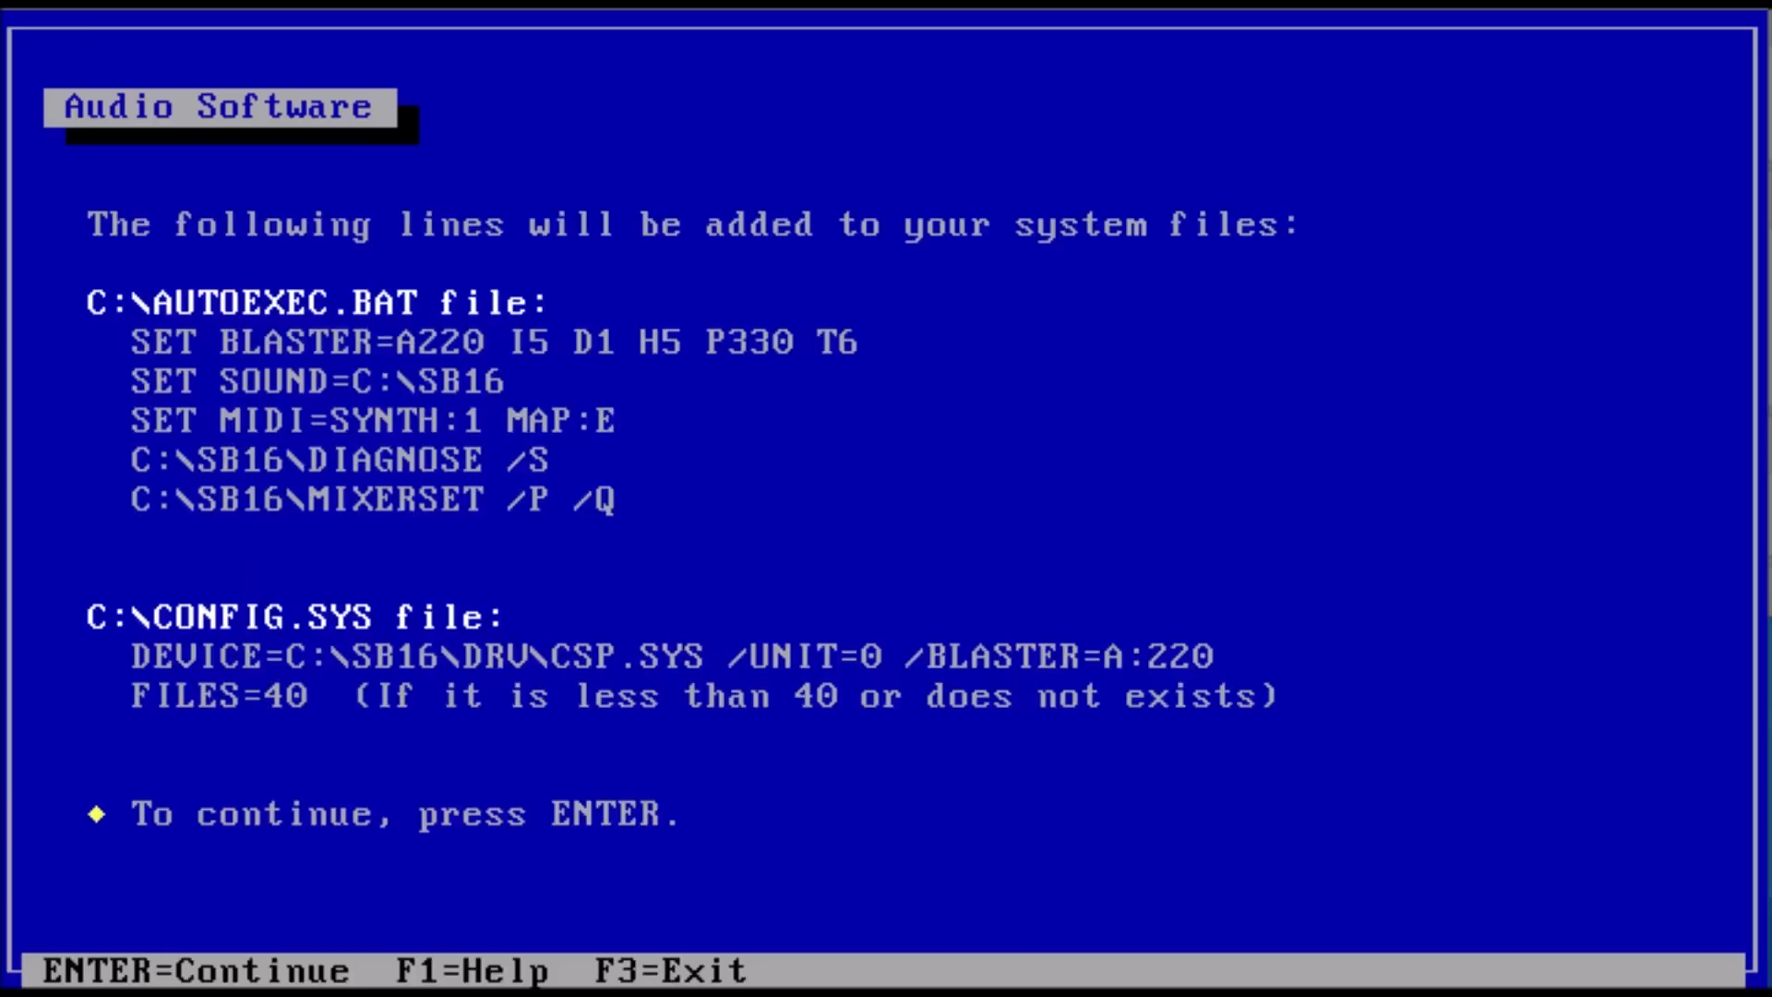
key("Return")
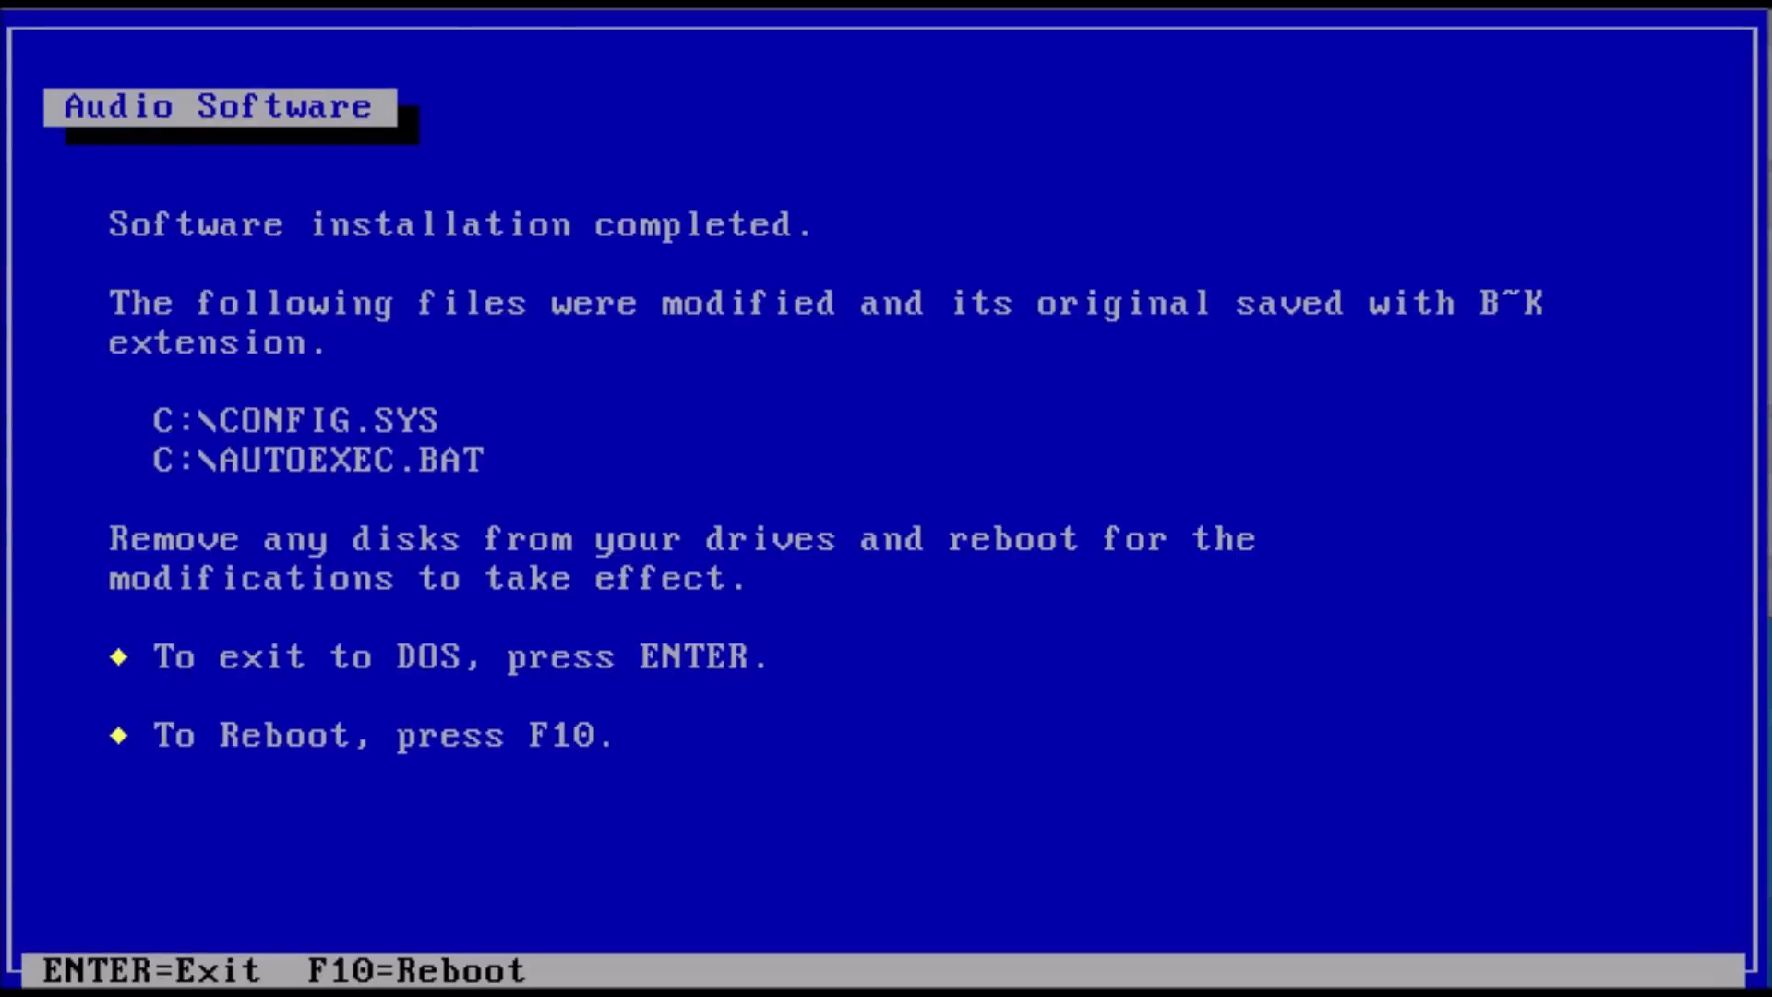
type("mem")
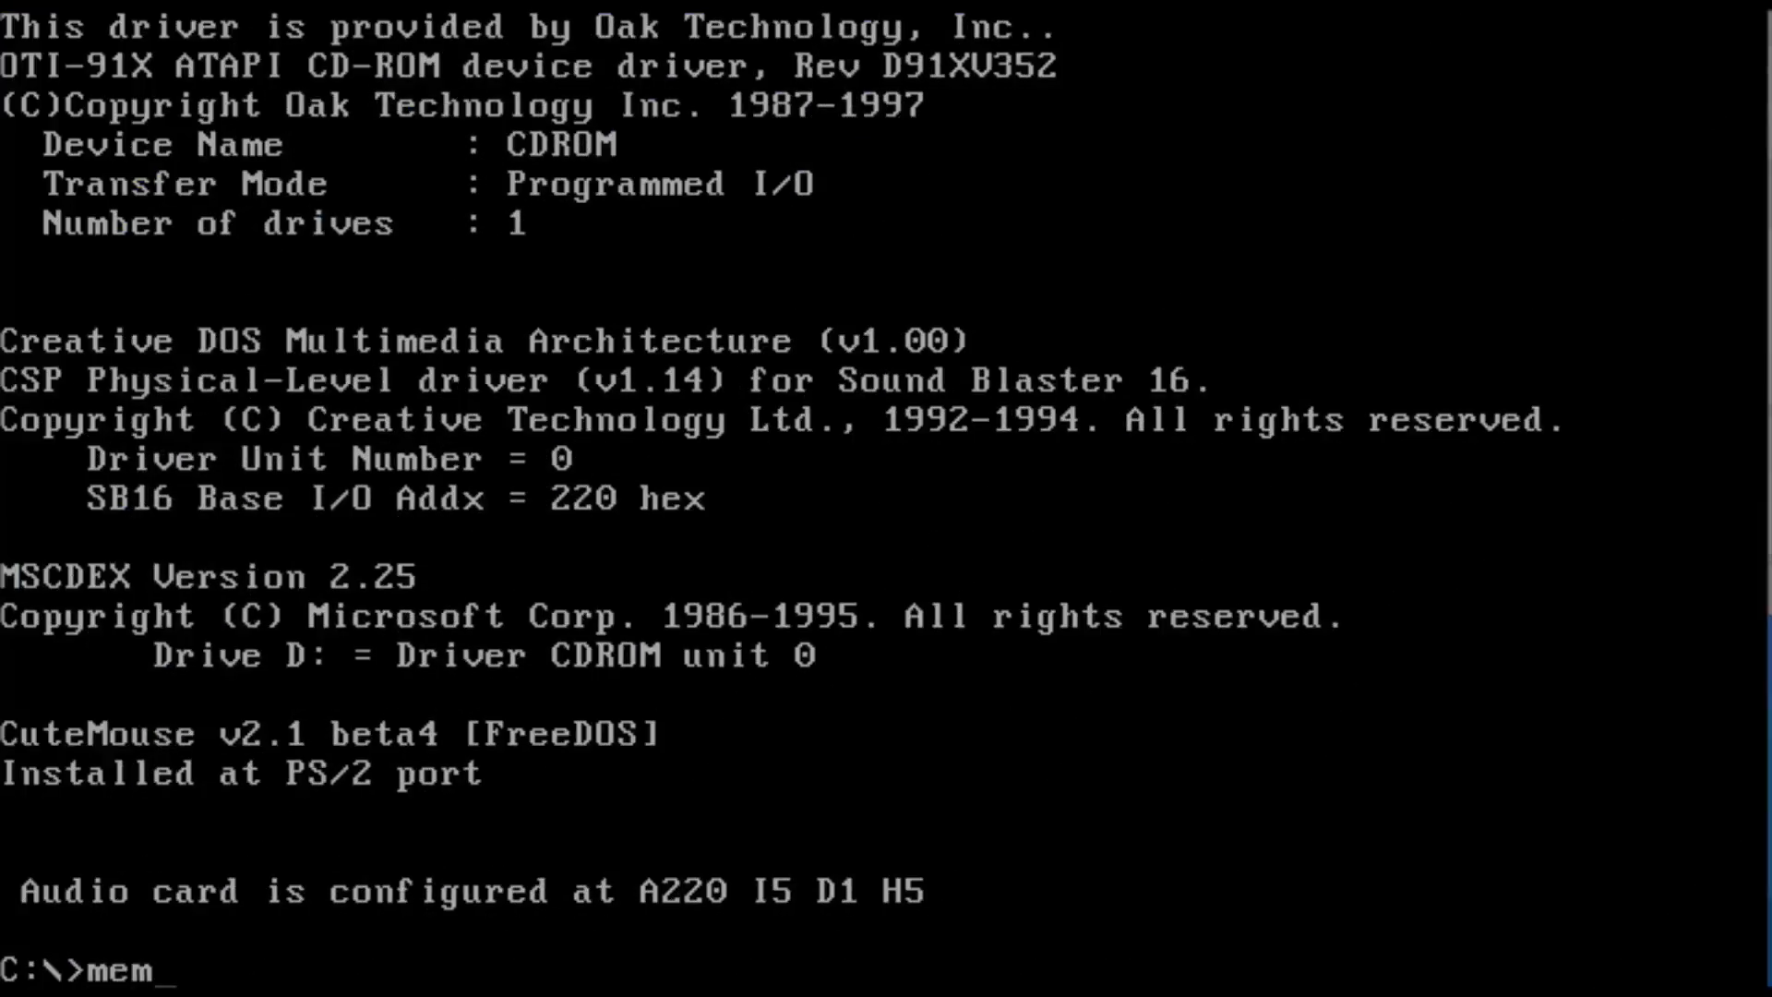
key("Return")
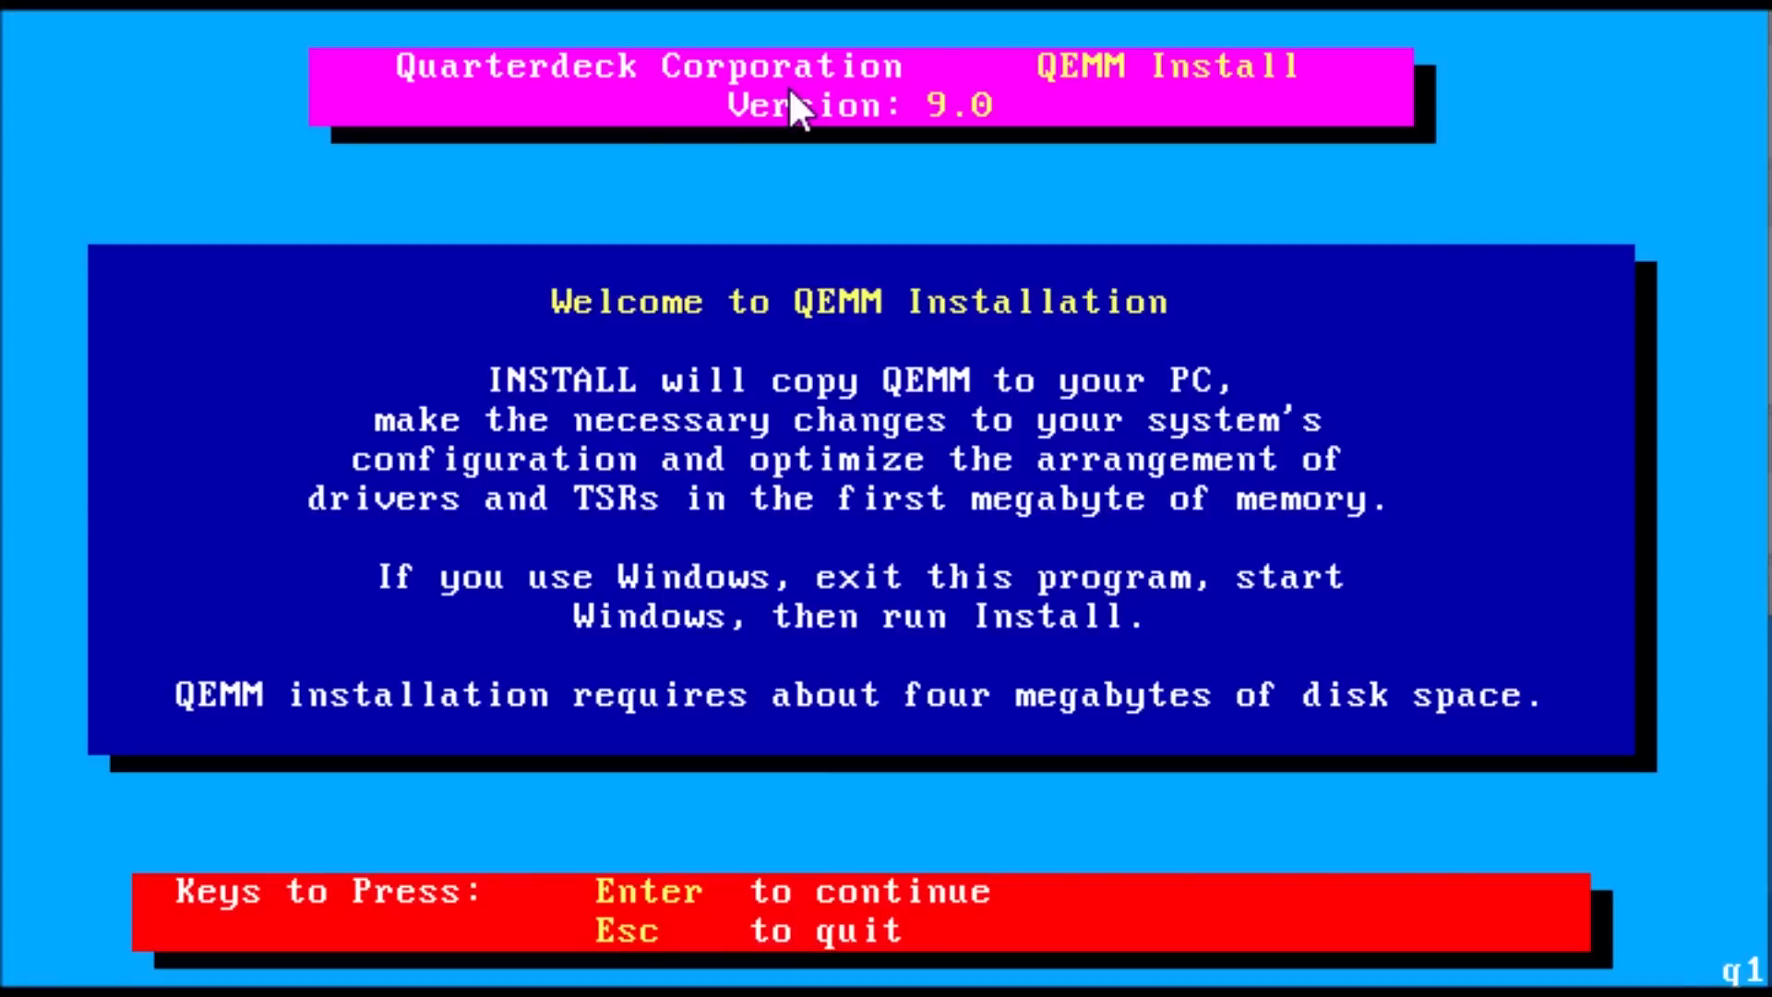
- Accept the QEMM license agreement and choose an Express Install into C:\QEMM
key("Return")
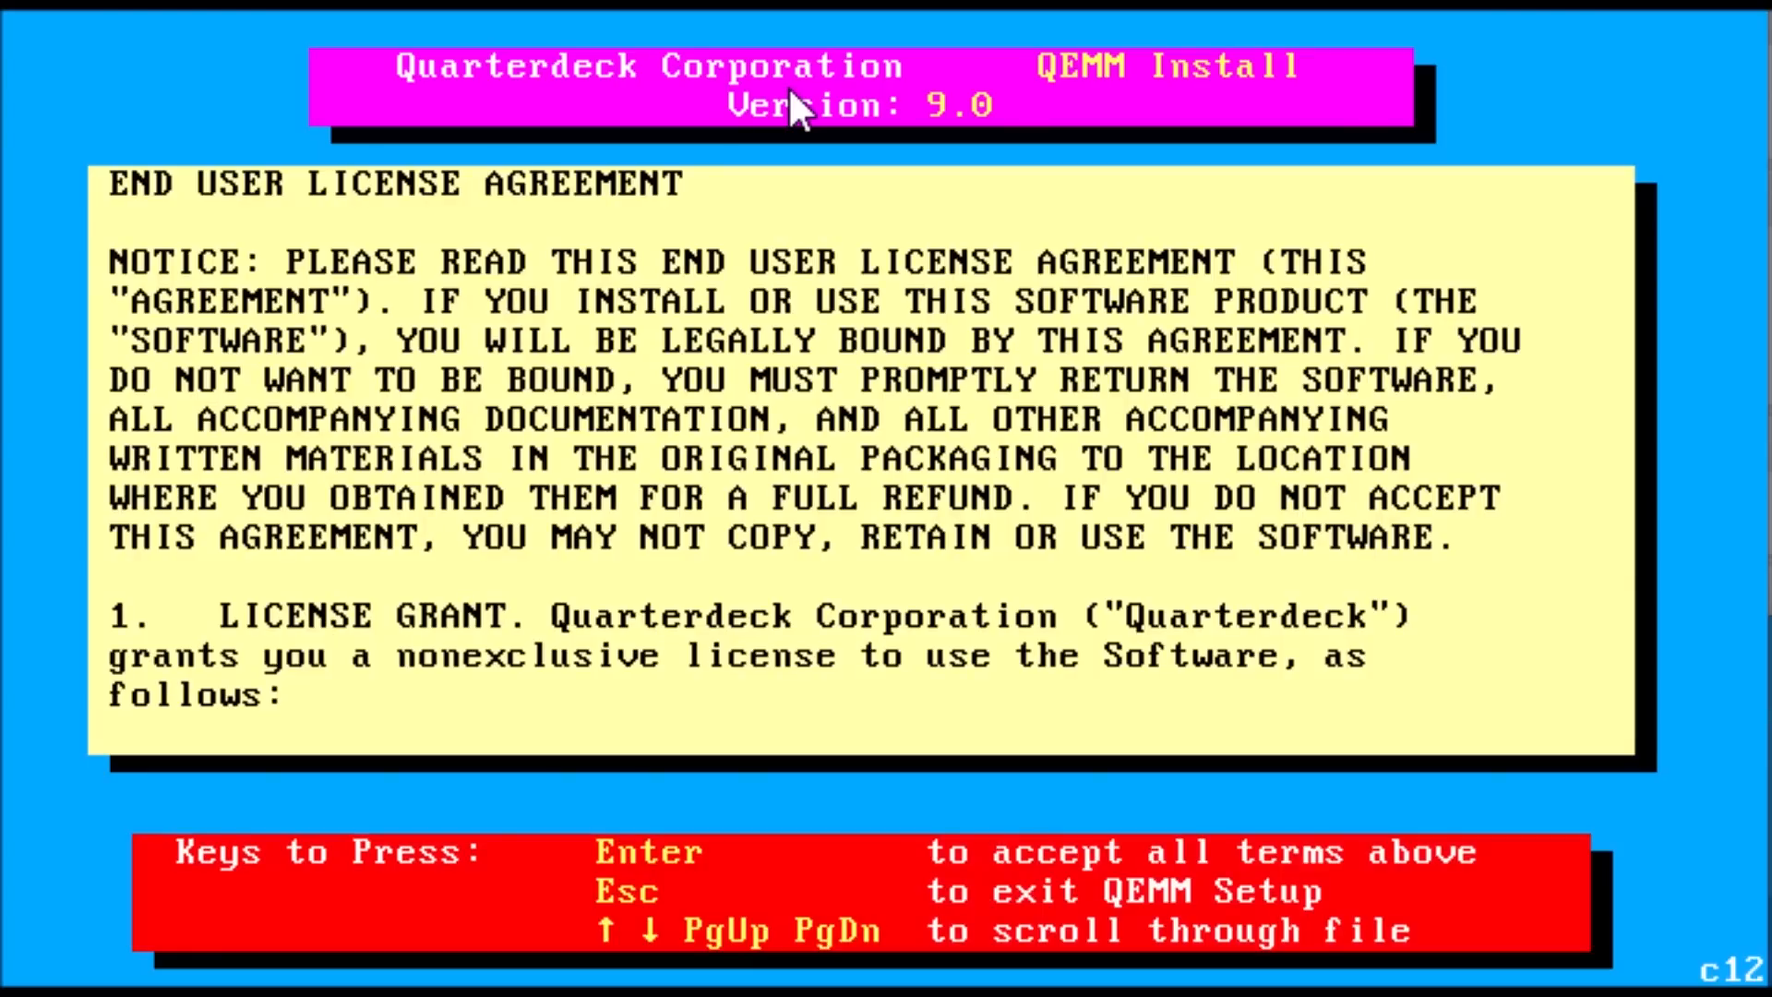
key("Return")
key("Return")
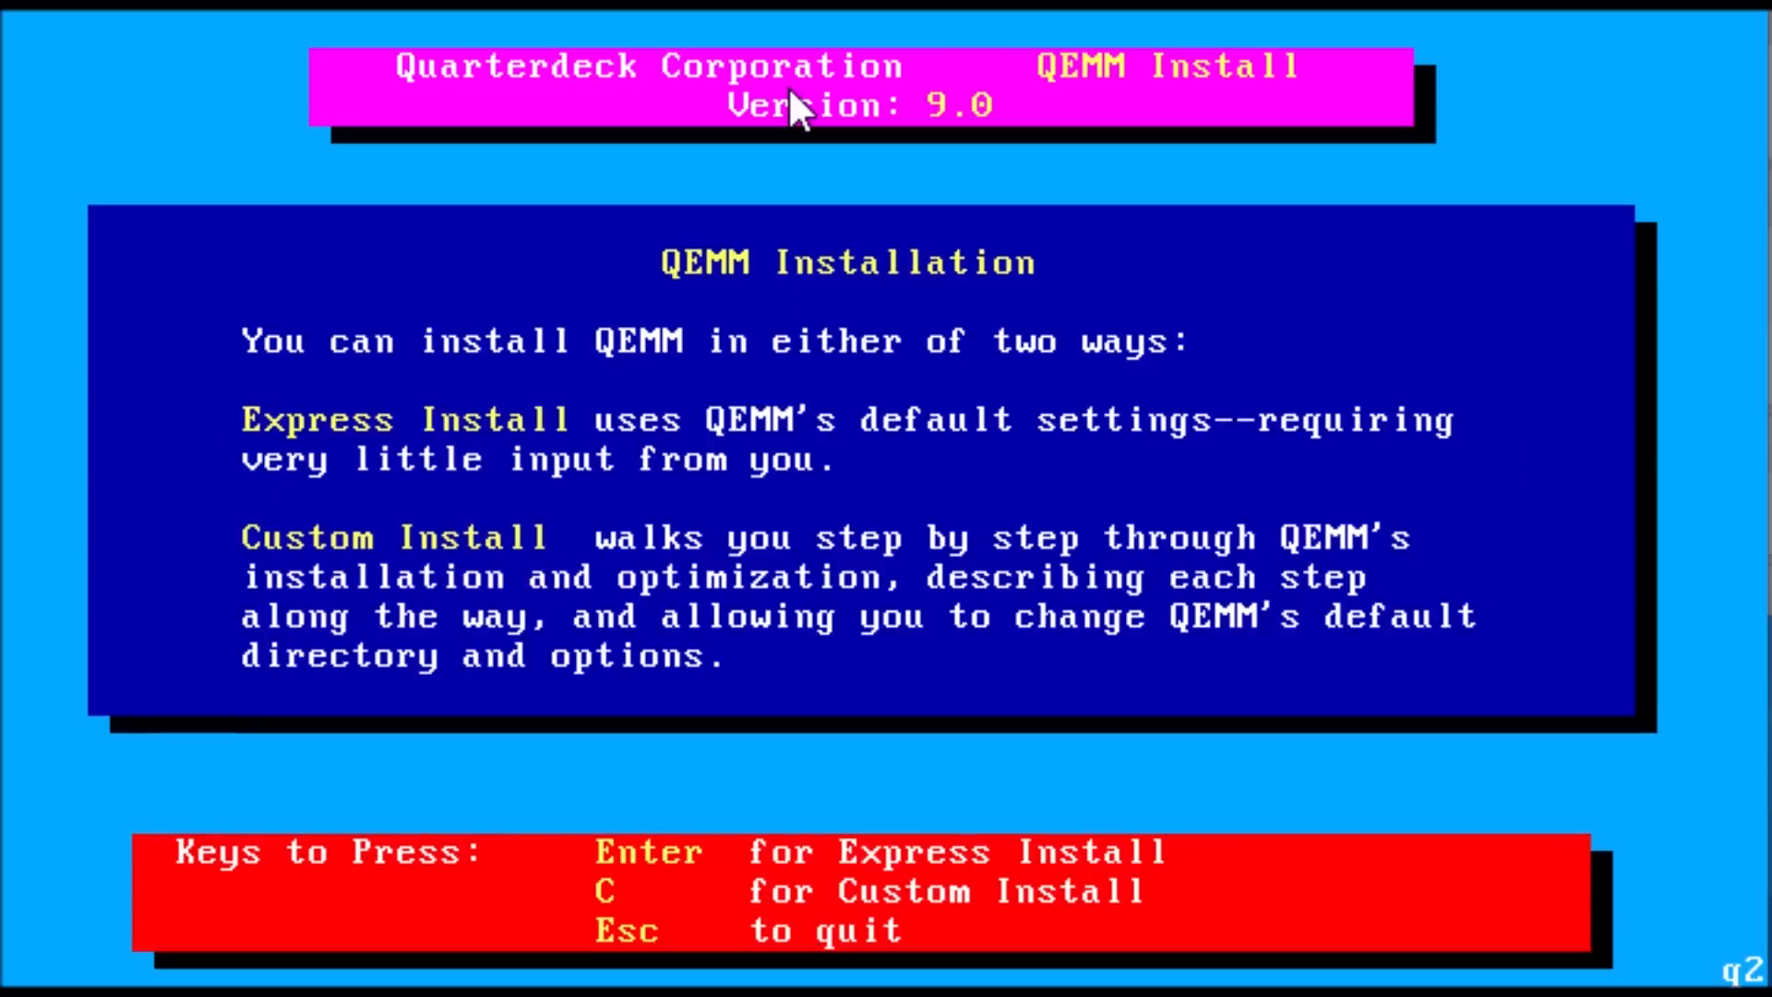
key("Return")
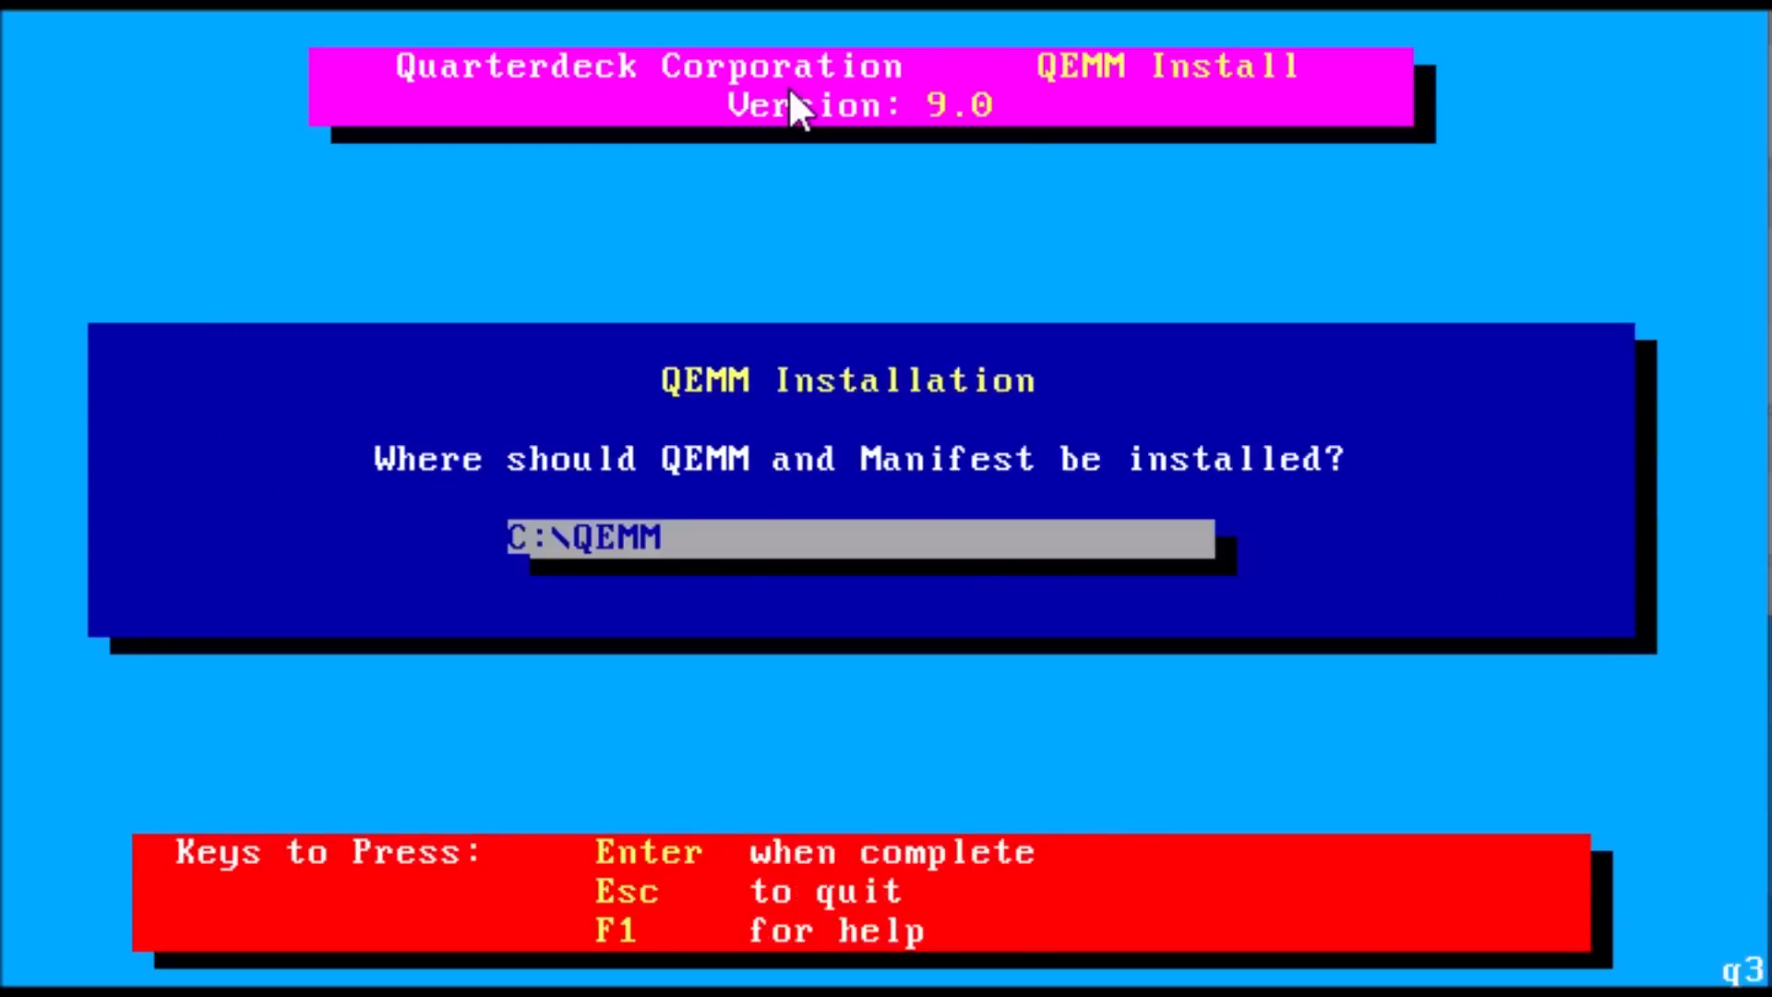
key("Return")
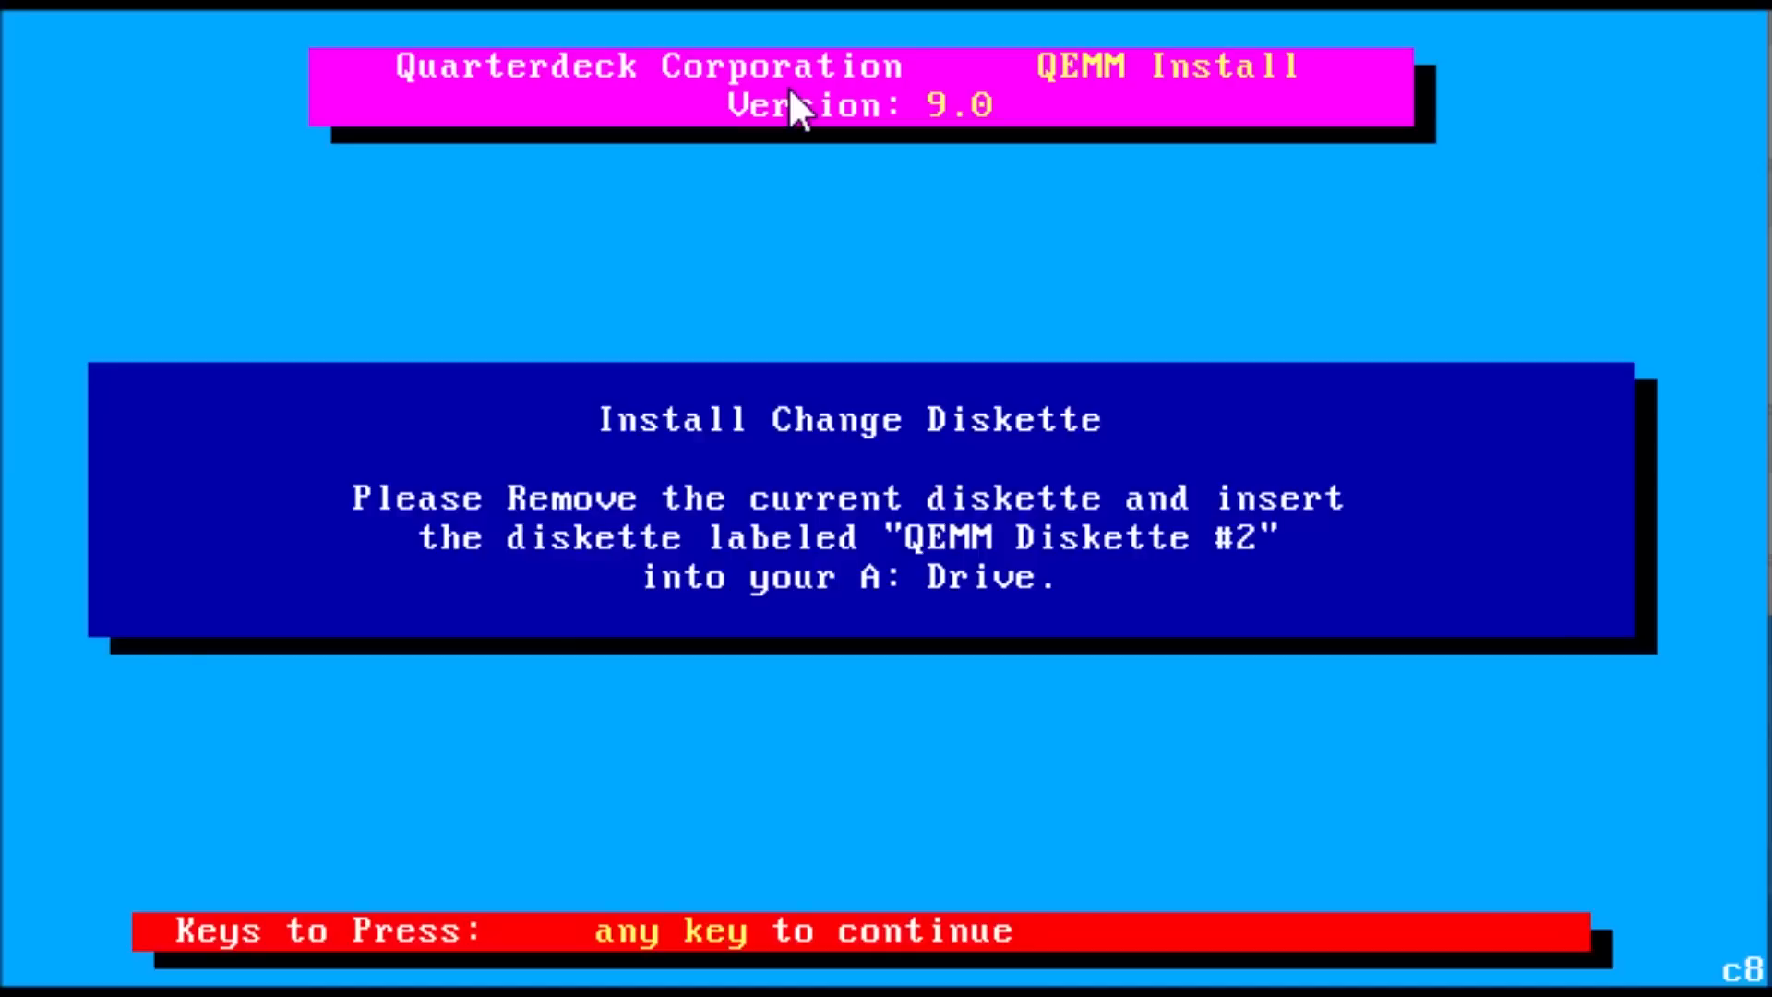
- Continue past the QEMM Diskette #2 change and quit QEMM Setup without modifying AUTOEXEC.BAT and CONFIG.SYS
key("Return")
key("Return")
key("Return")
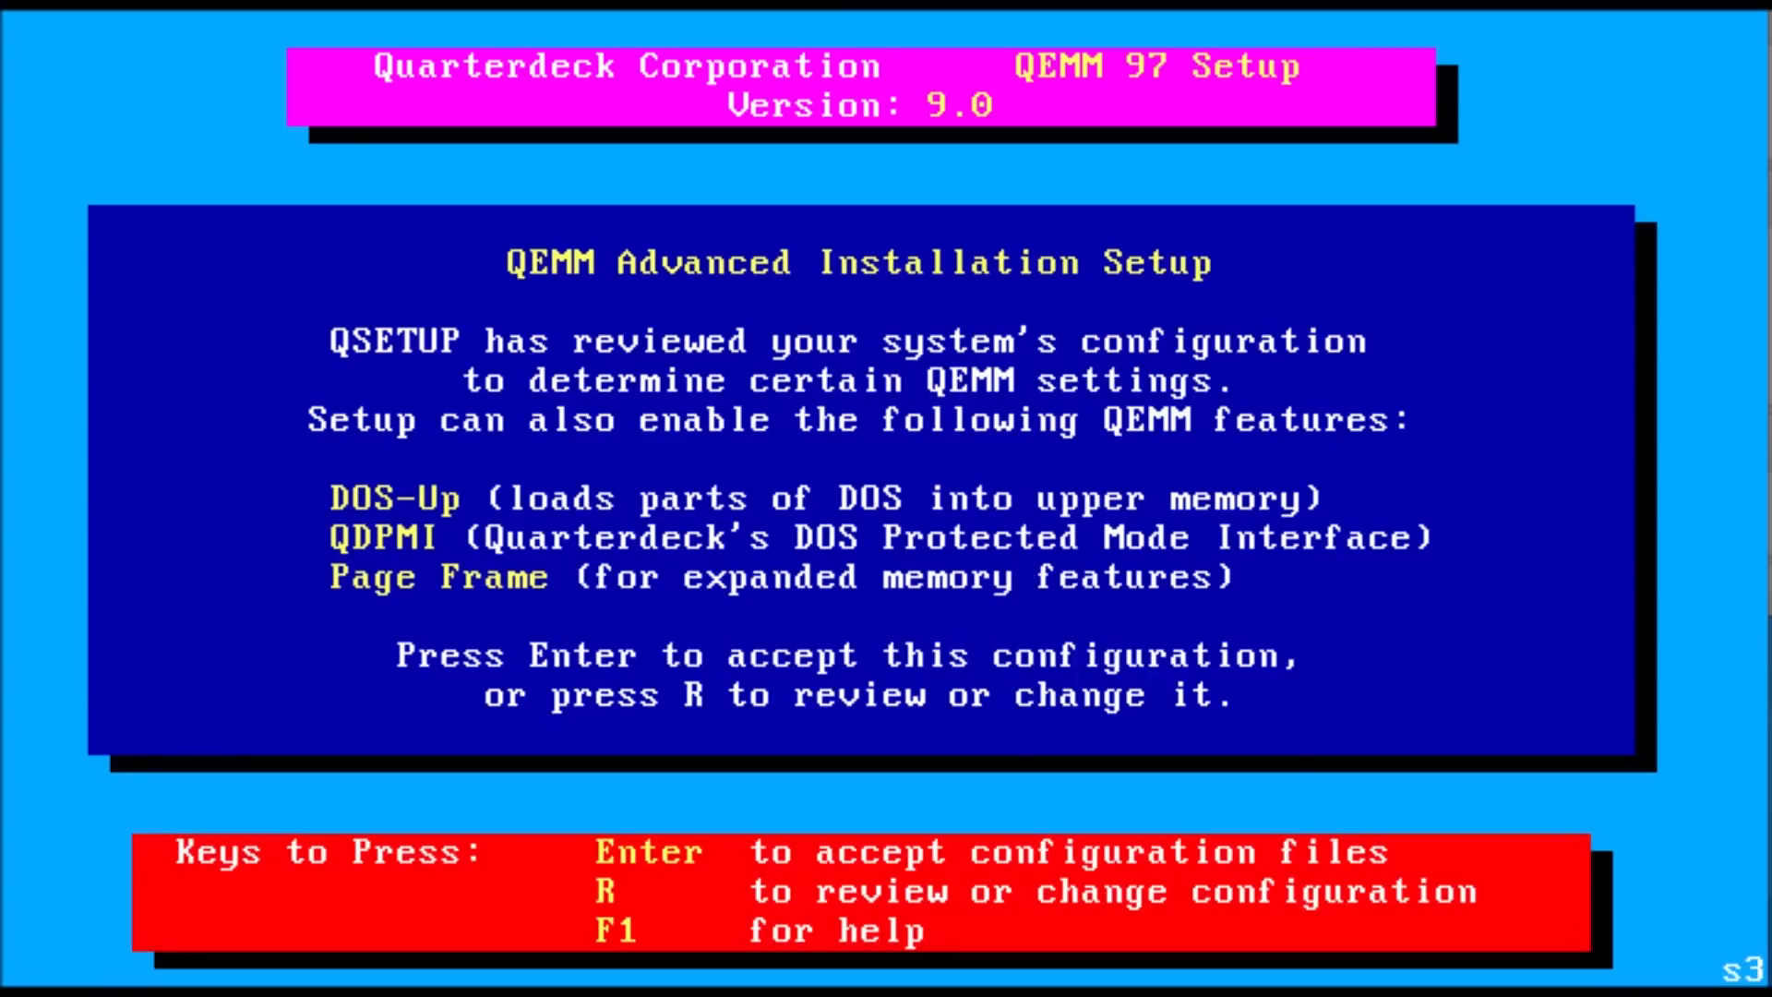
key("Escape")
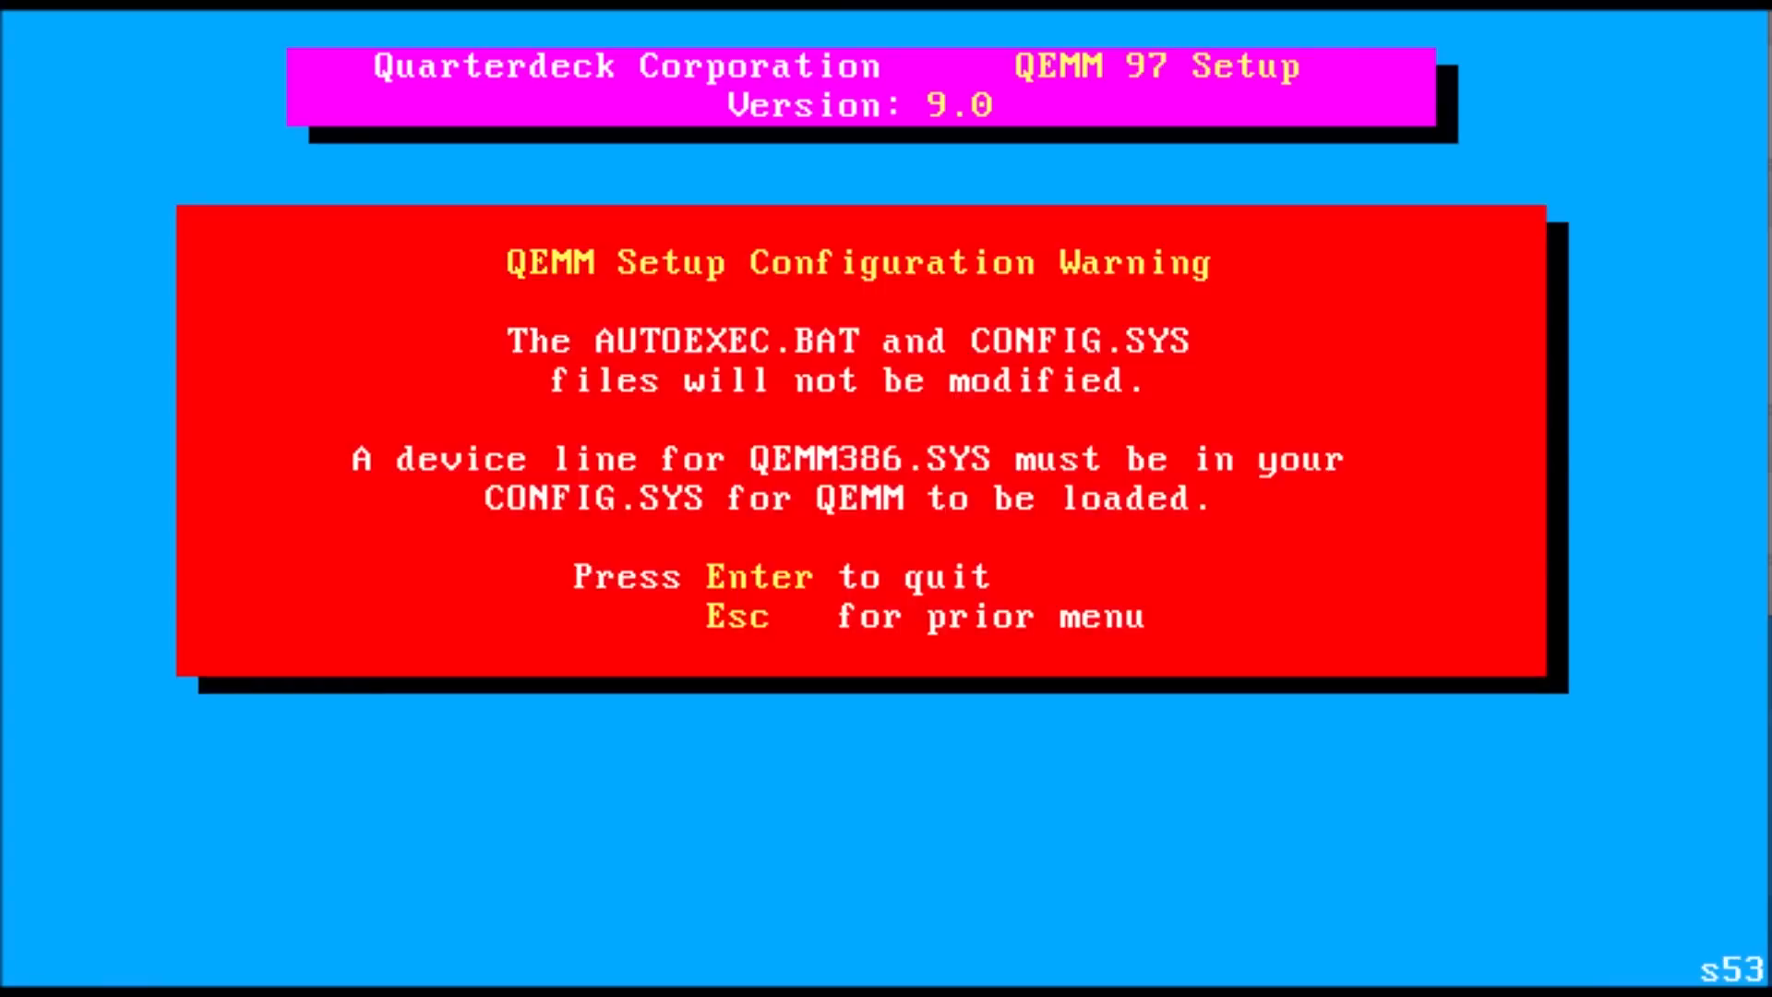
key("Return")
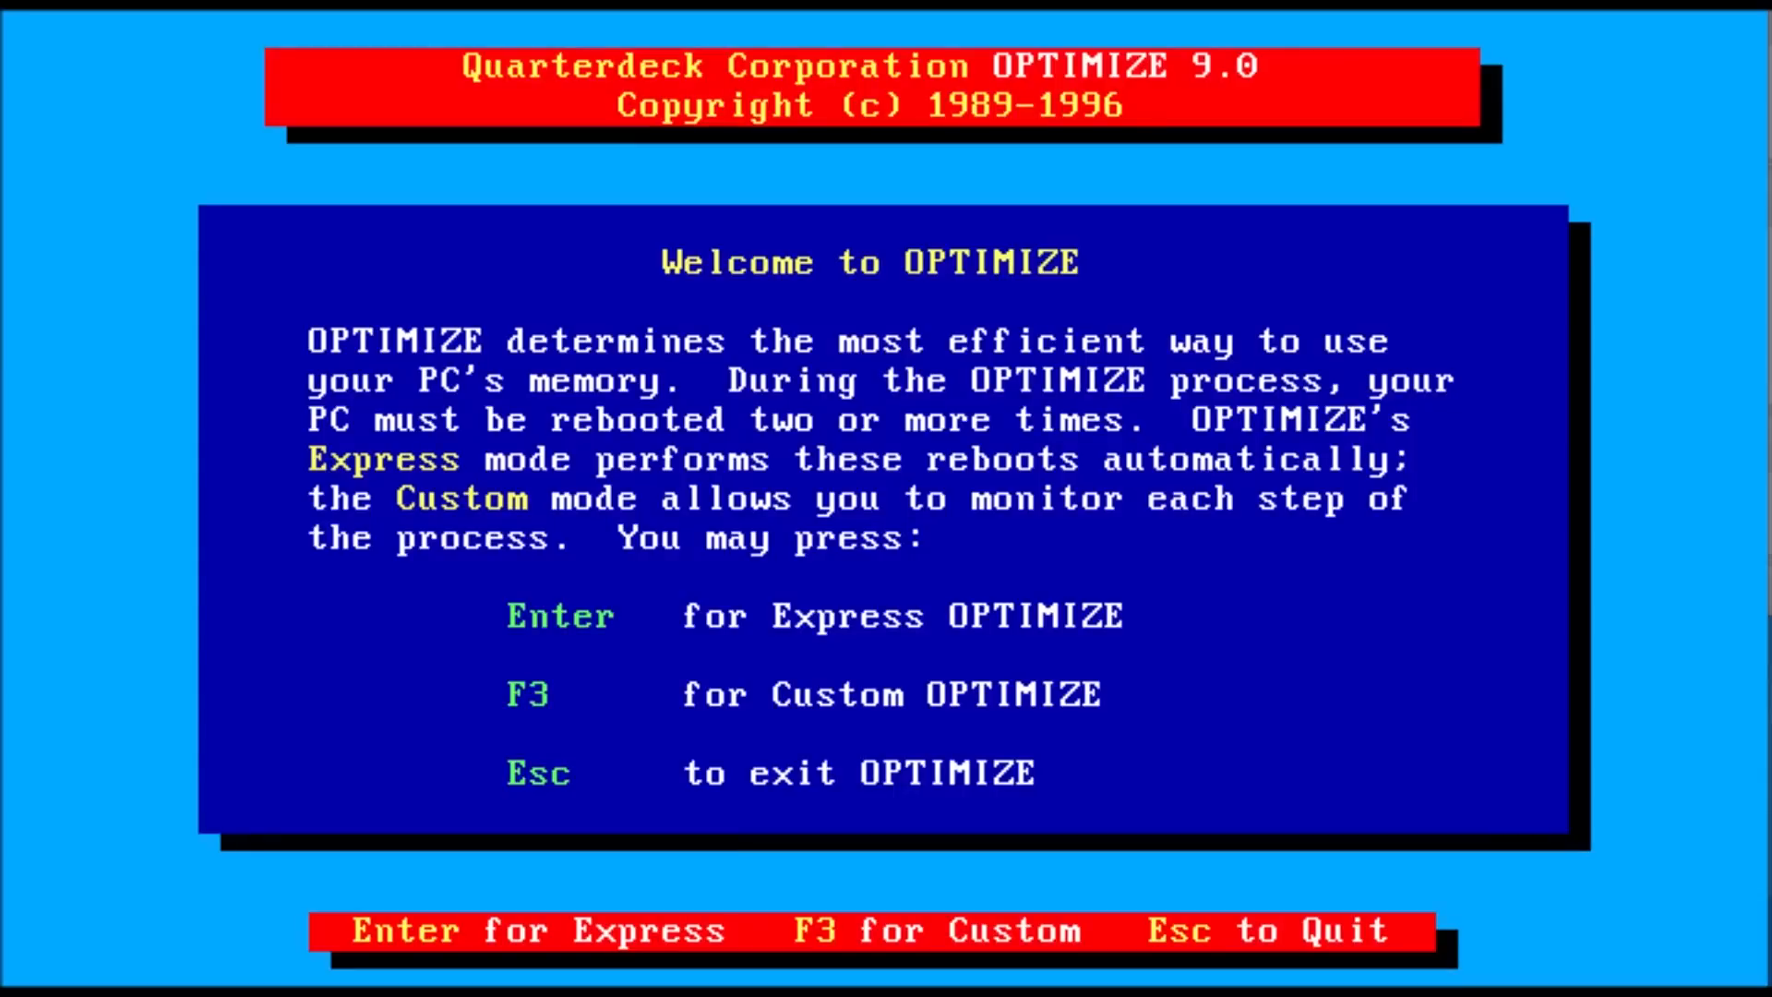
- Run Optimize from the QEMM installer with the Stealth process and accept the new optimized configuration
key("Escape")
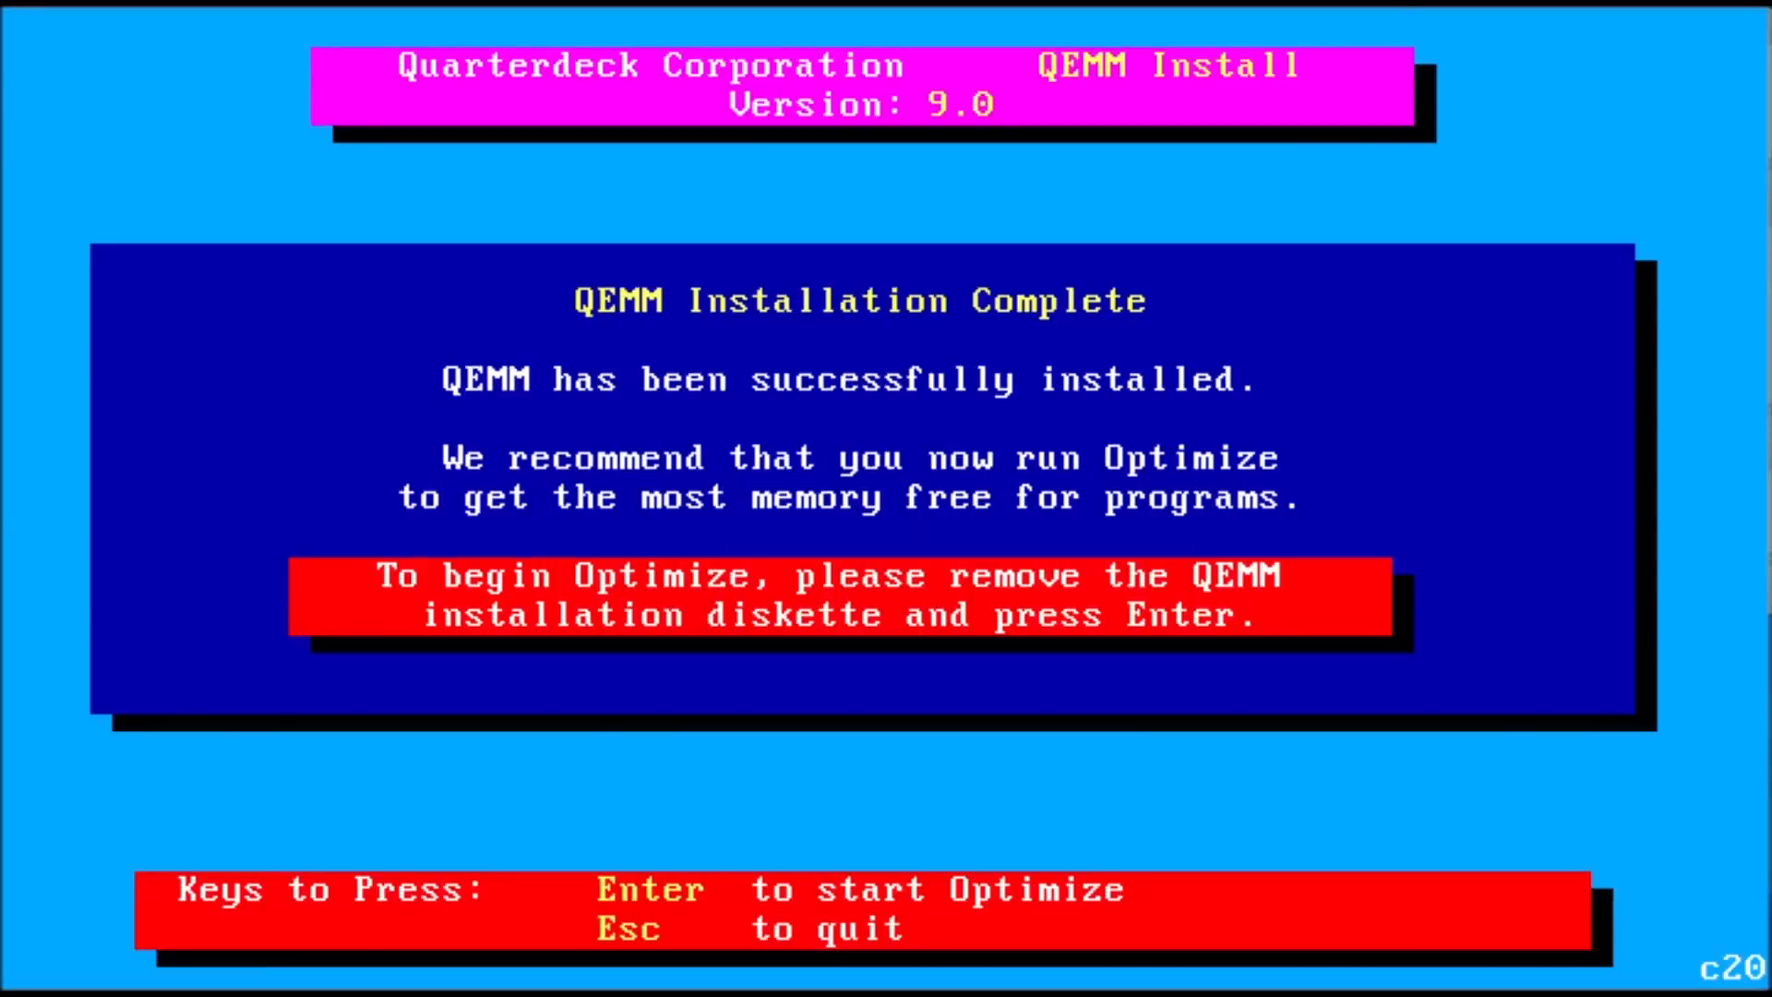
key("Return")
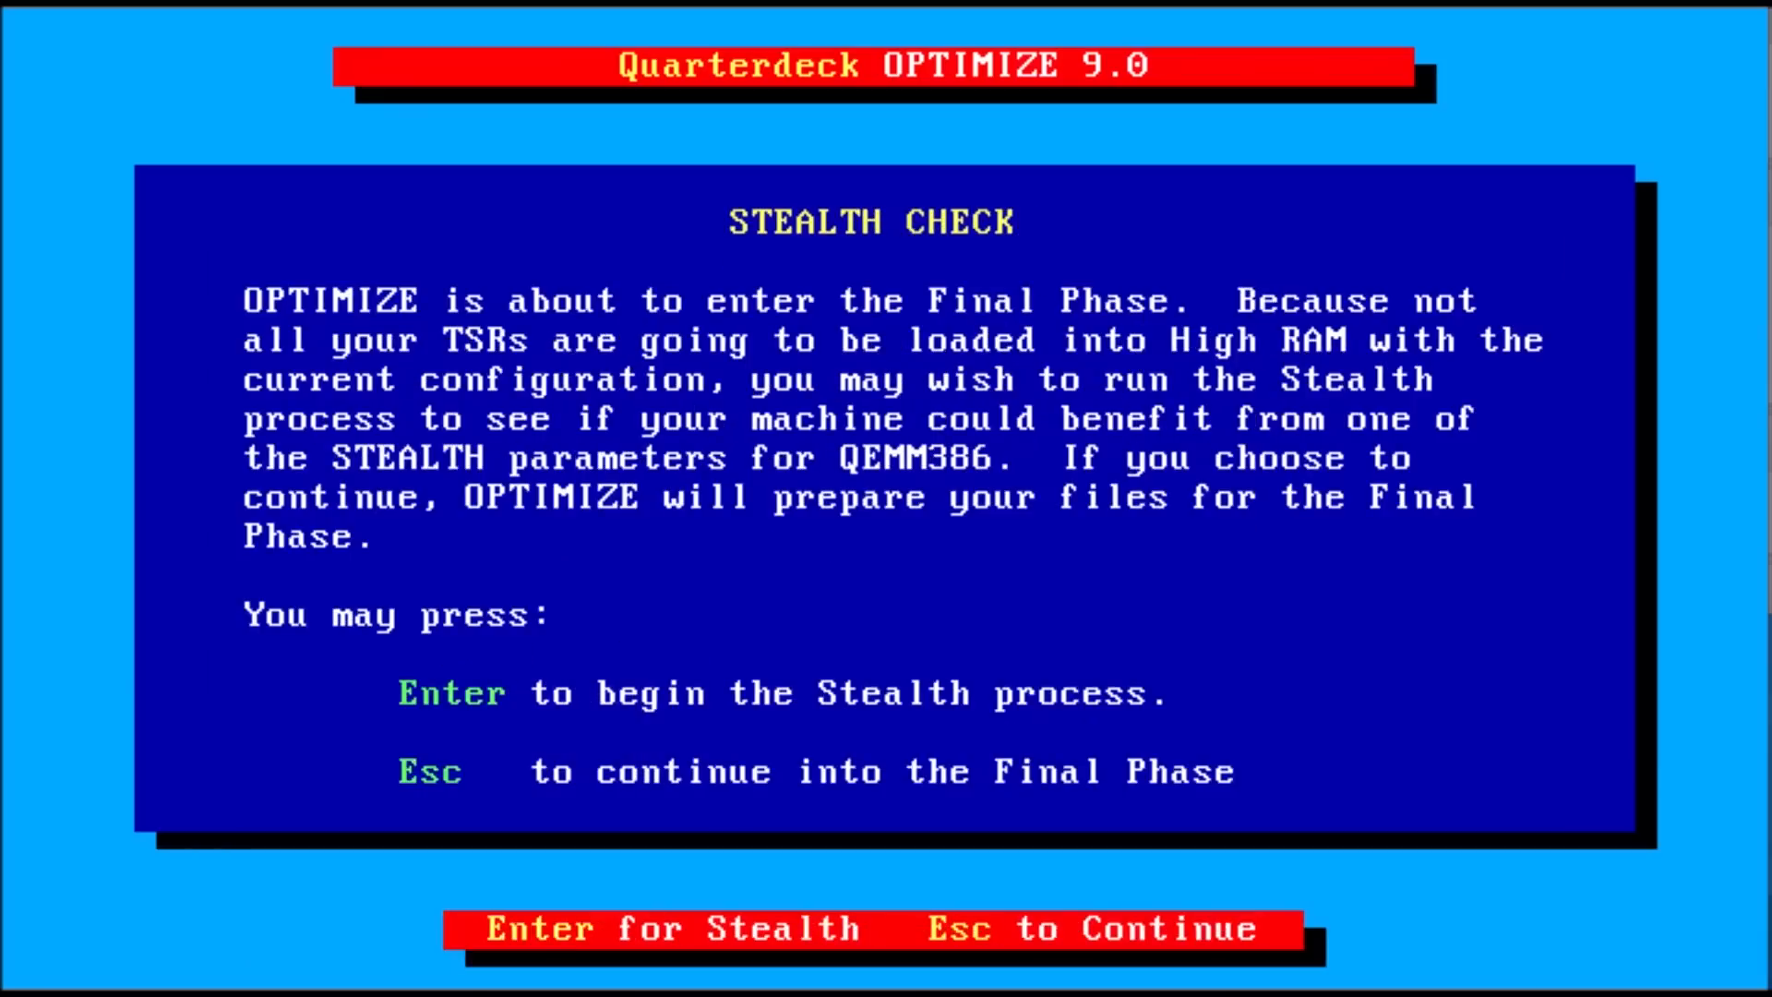
key("Return")
key("Return")
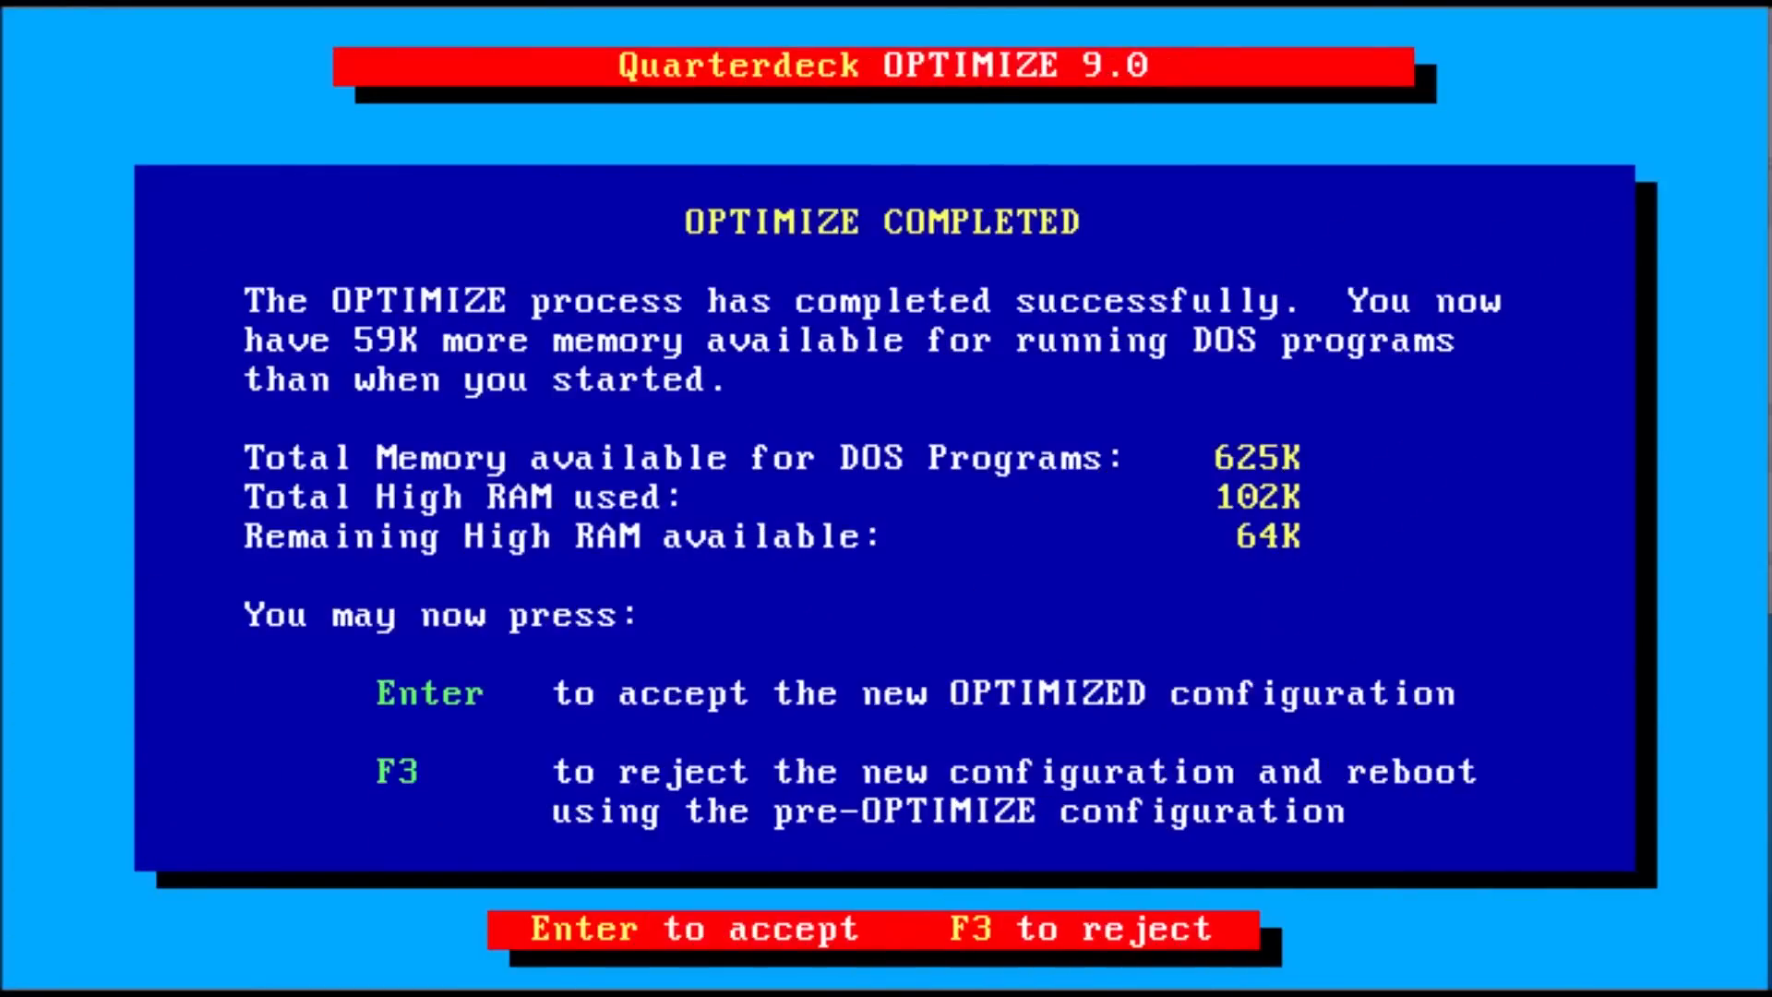
key("Return")
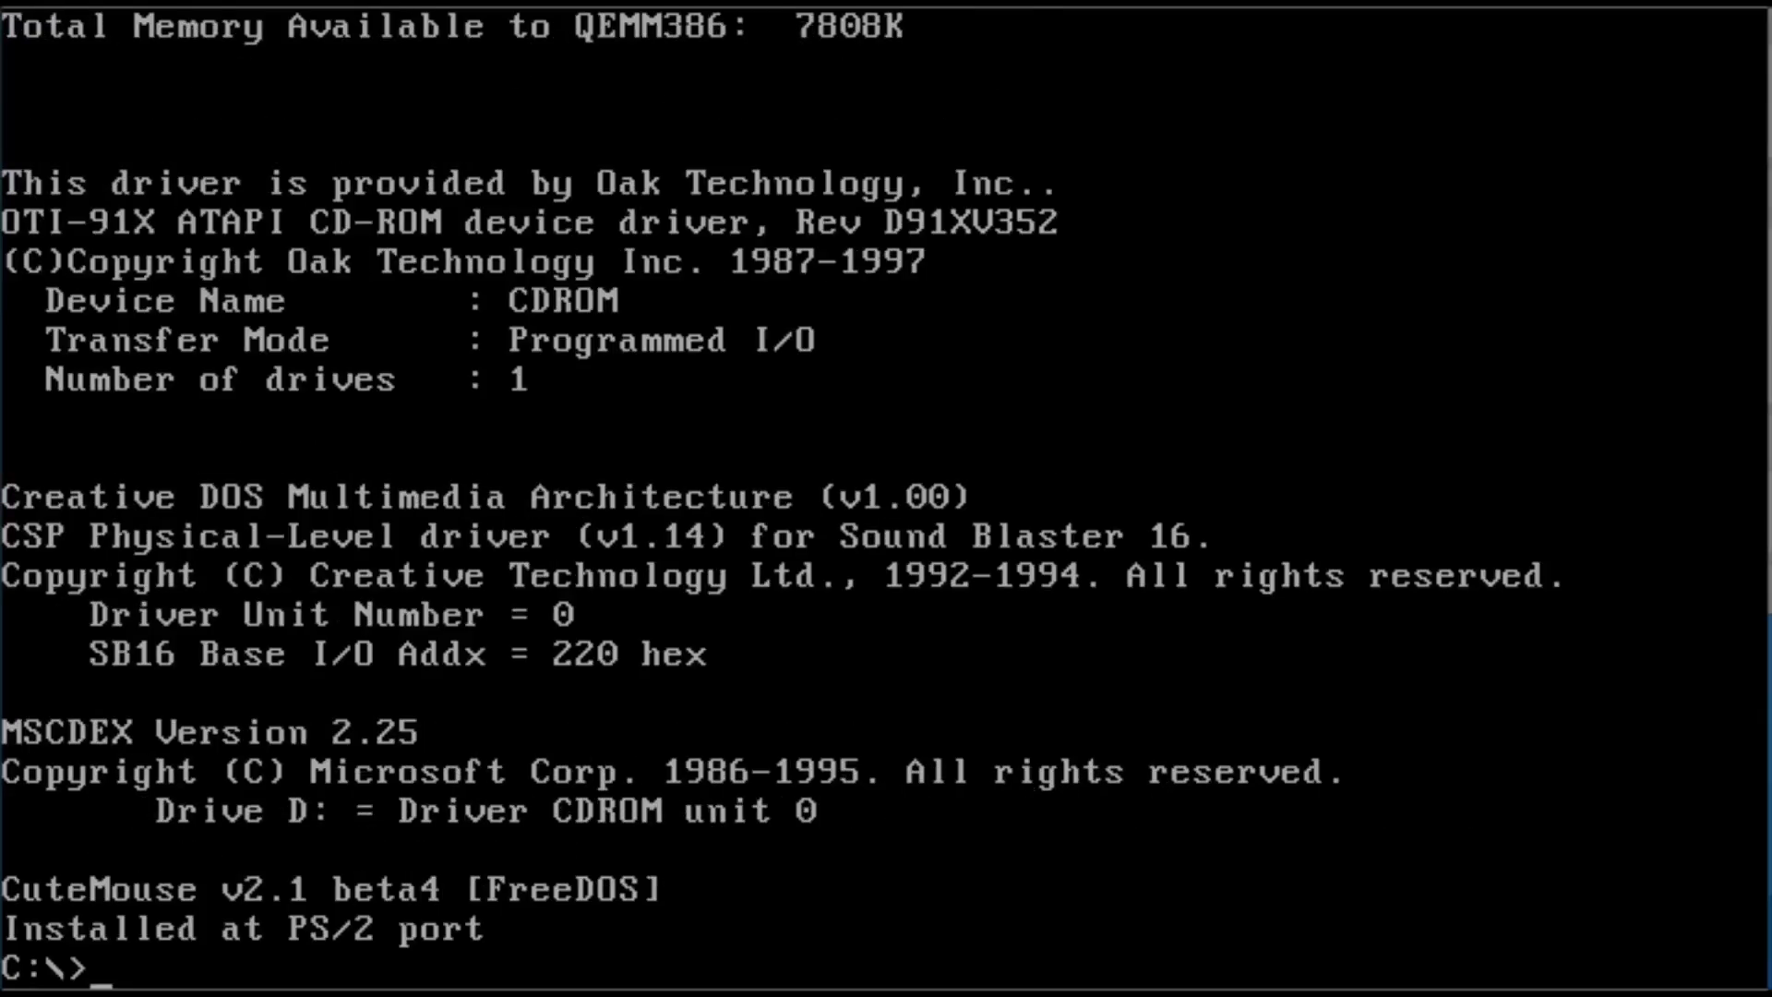
- Check the DOS memory usage with the mem command
type("mem")
key("Return")
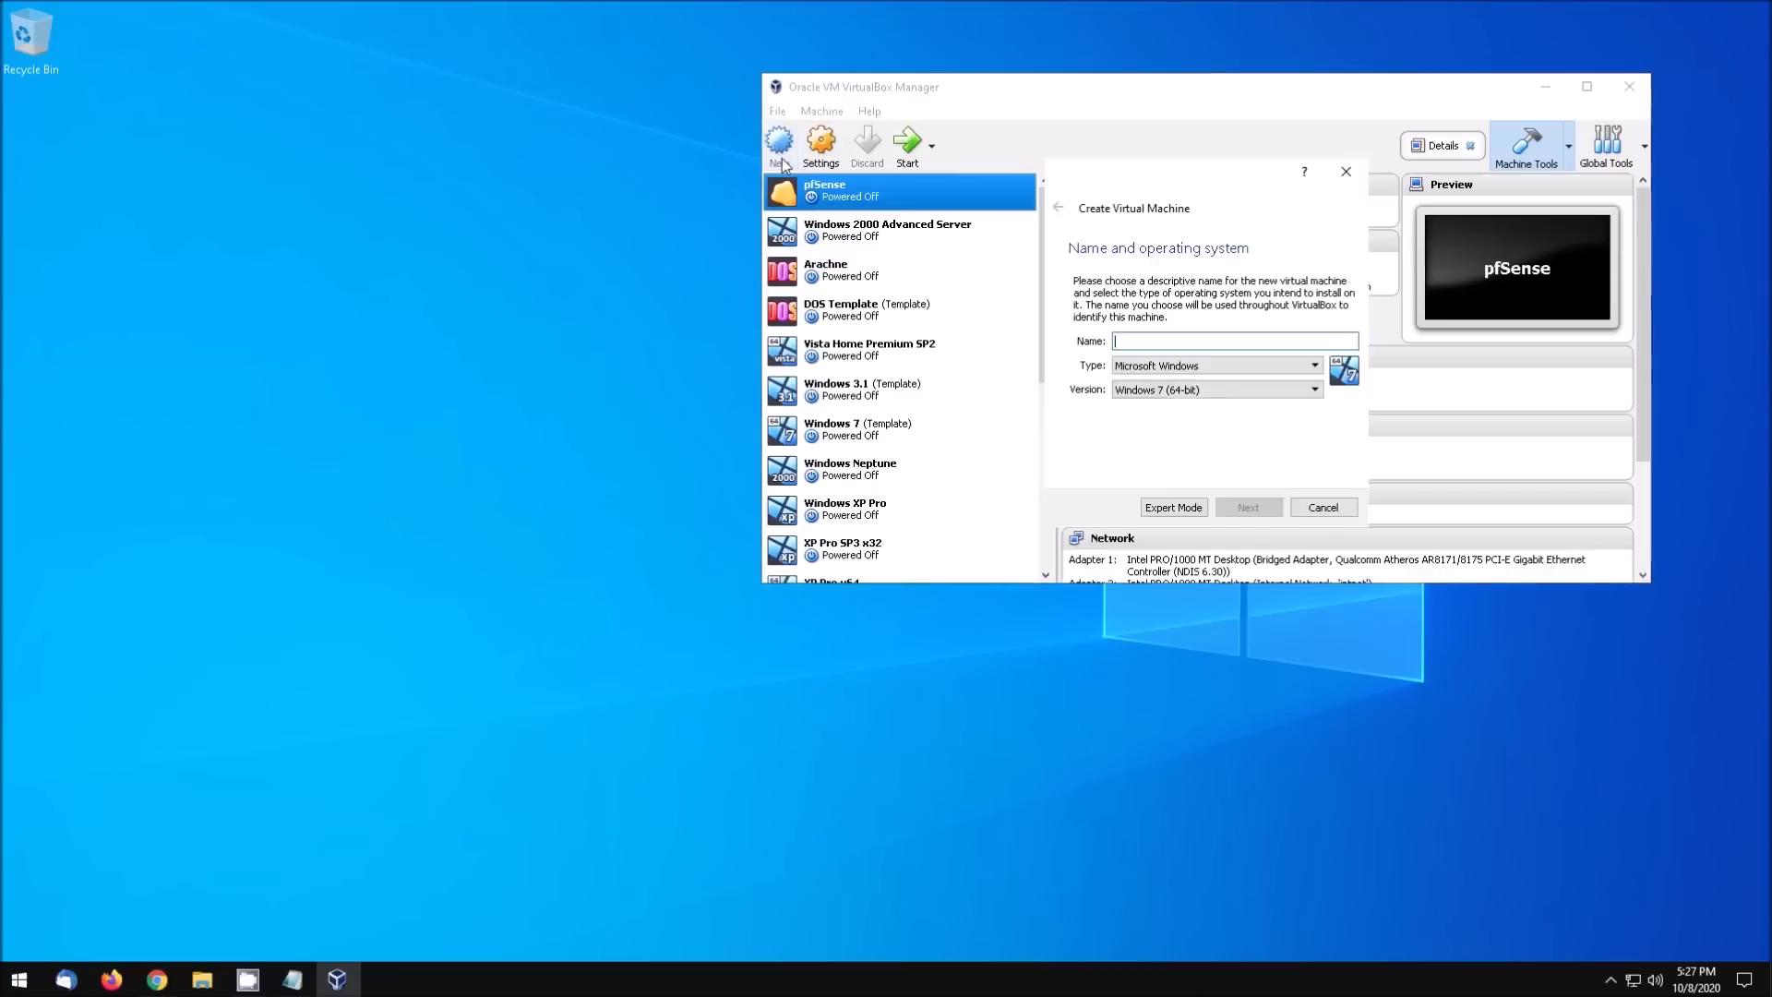
- Define a new DOS virtual machine named MS-DOS 8.0 in VirtualBox with 4 MB of memory
left_click(1197, 340)
type("MS-DOS 8.0")
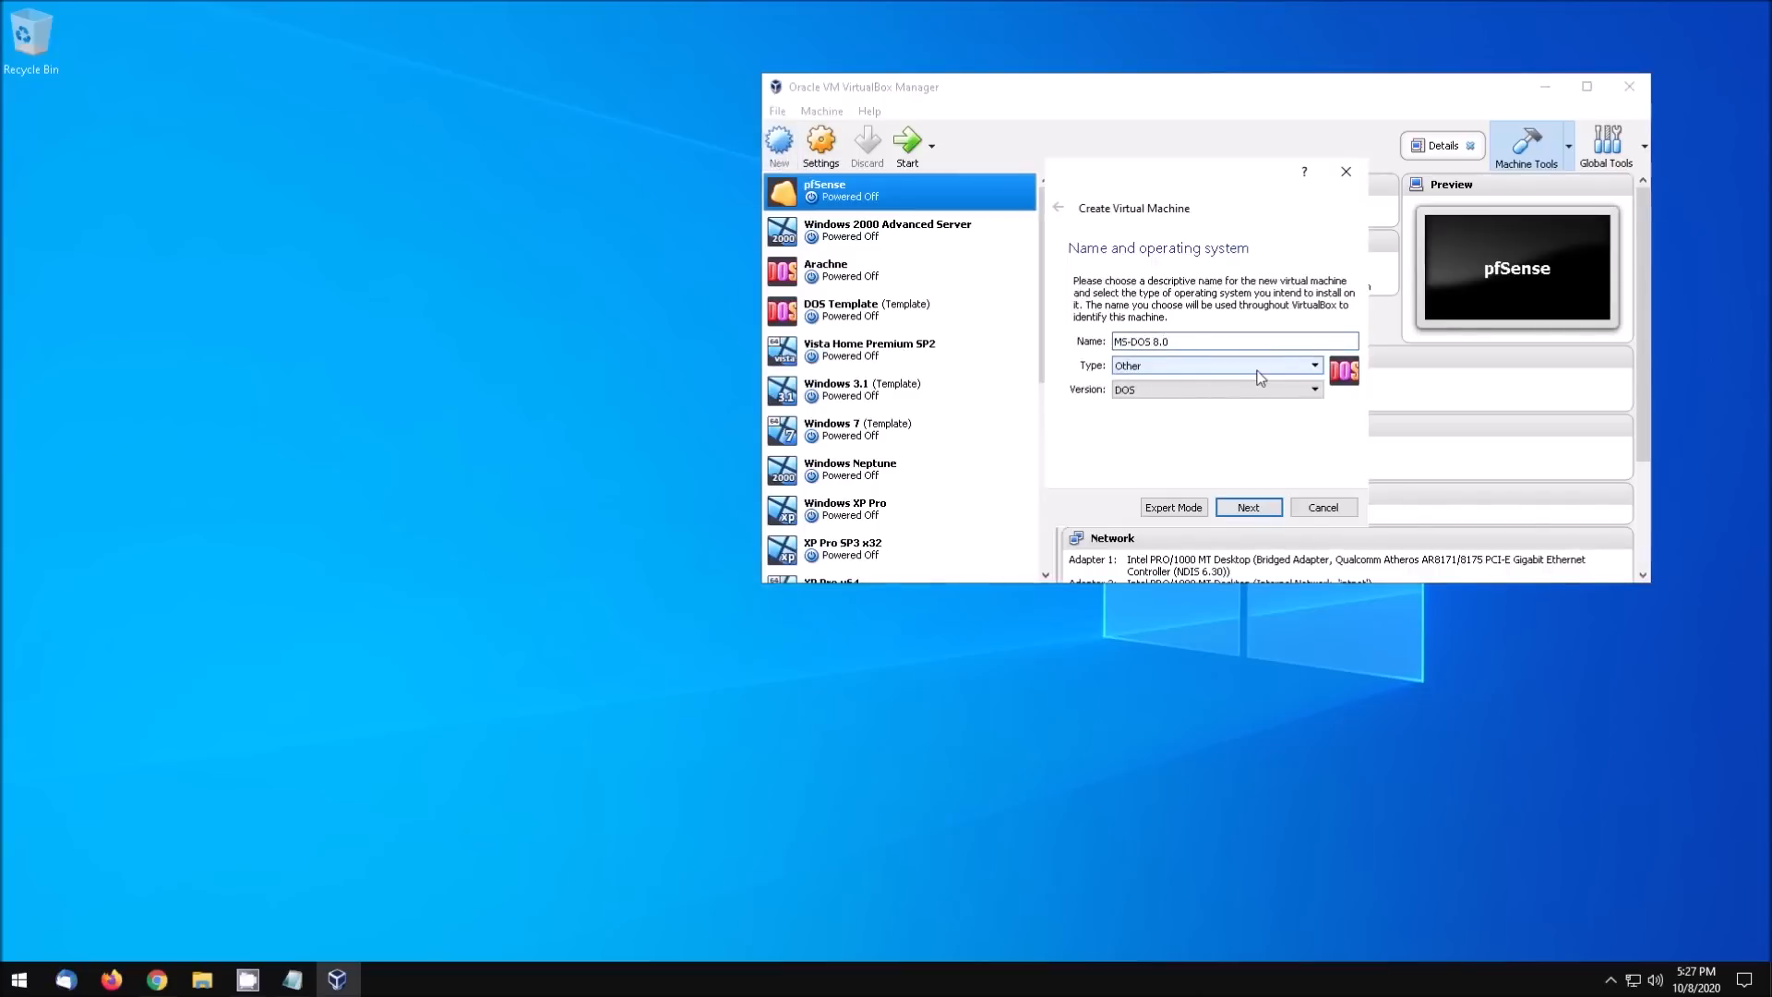
left_click(1247, 506)
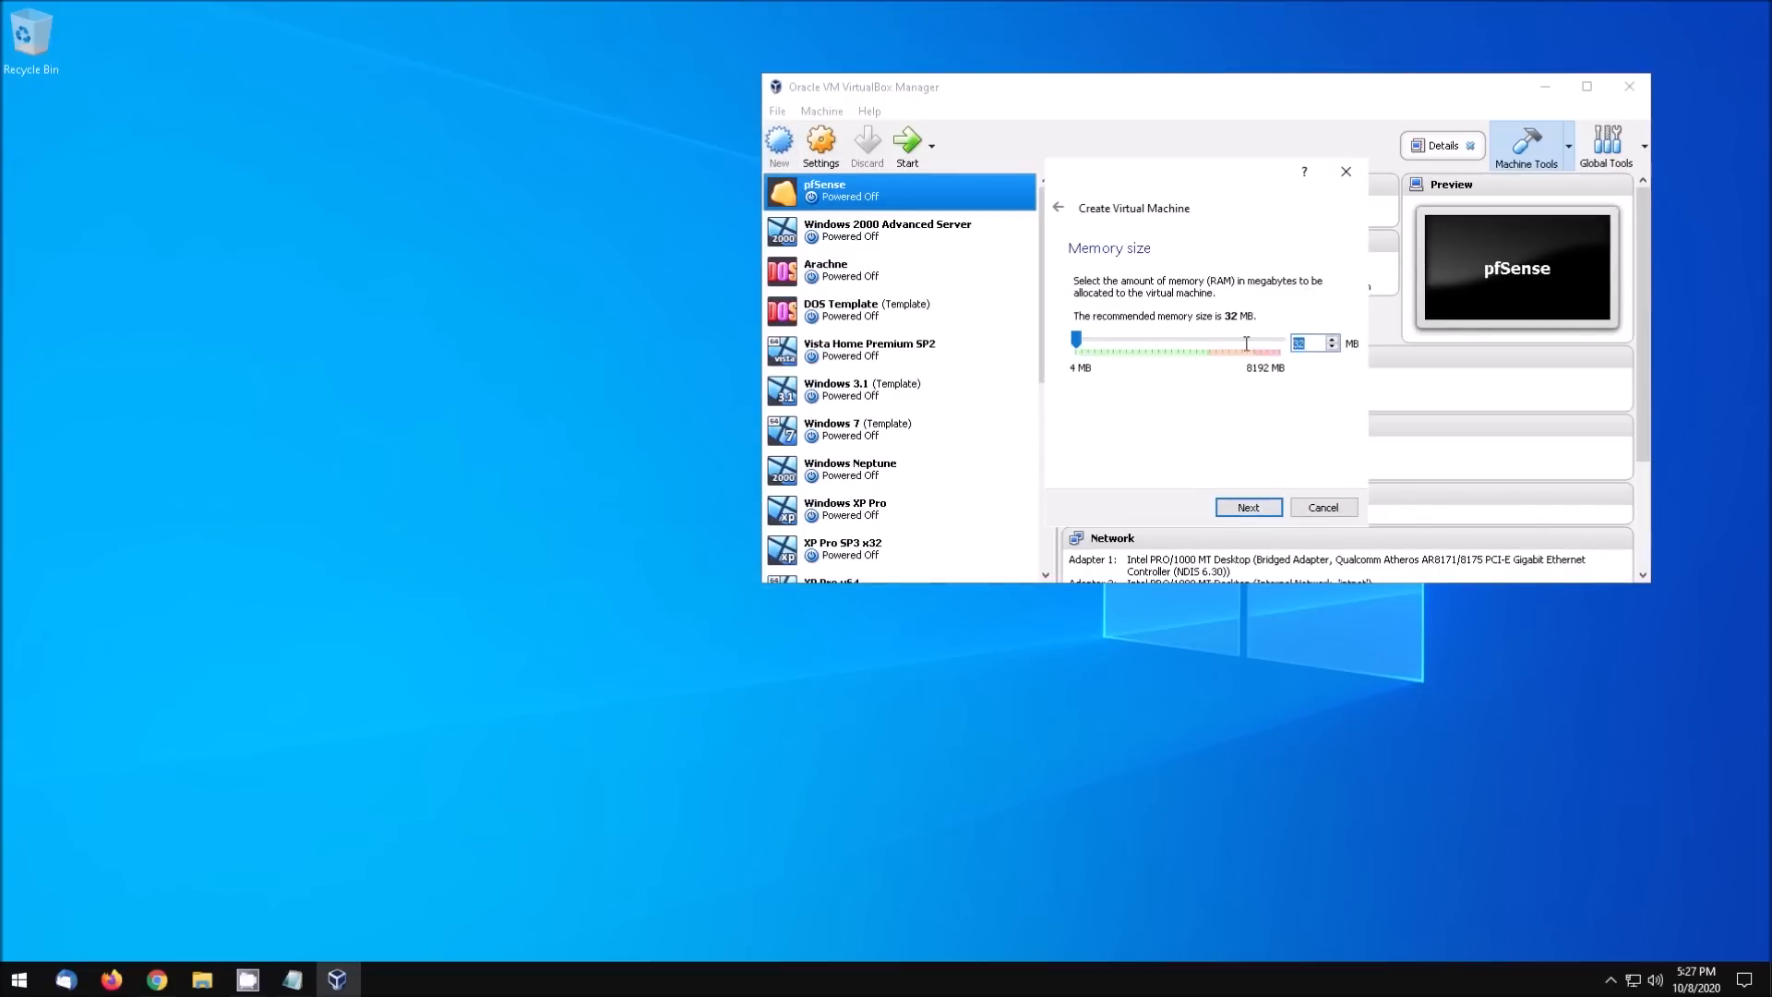
left_click(1248, 507)
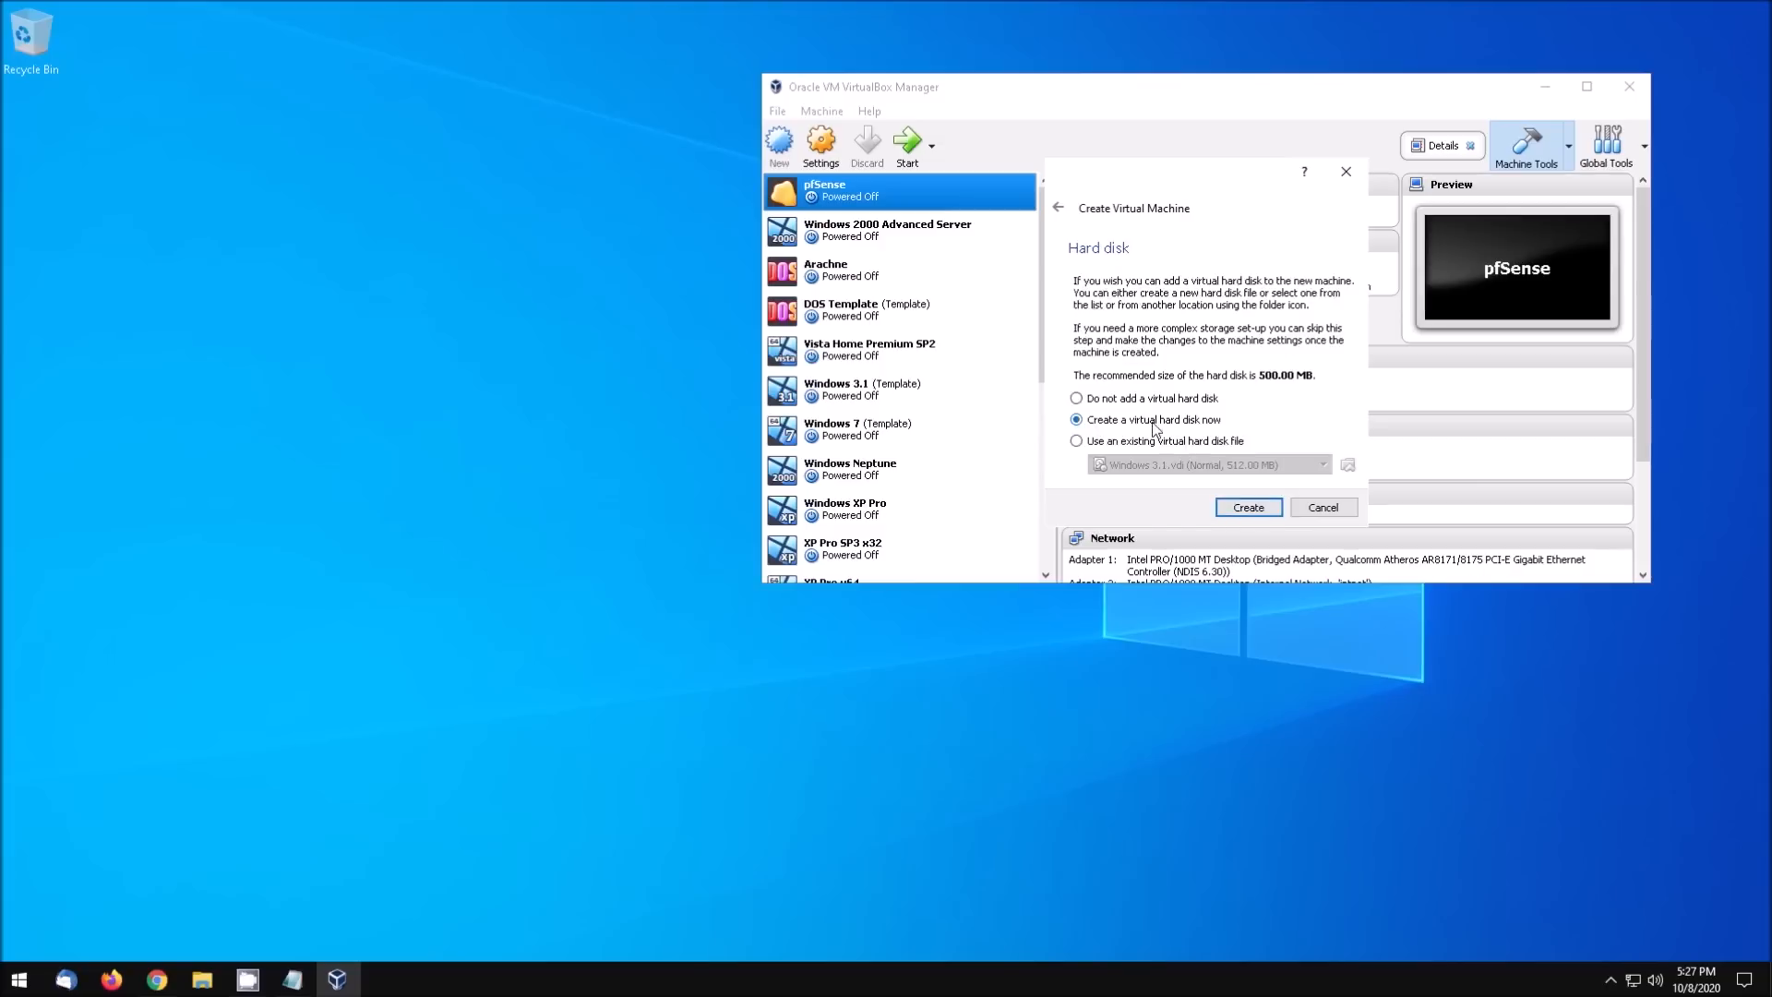
- Create a dynamically allocated 500 MB VHD hard disk named MS-DOS 8.0 and finish creating the machine
left_click(1250, 508)
left_click(1071, 325)
left_click(1274, 534)
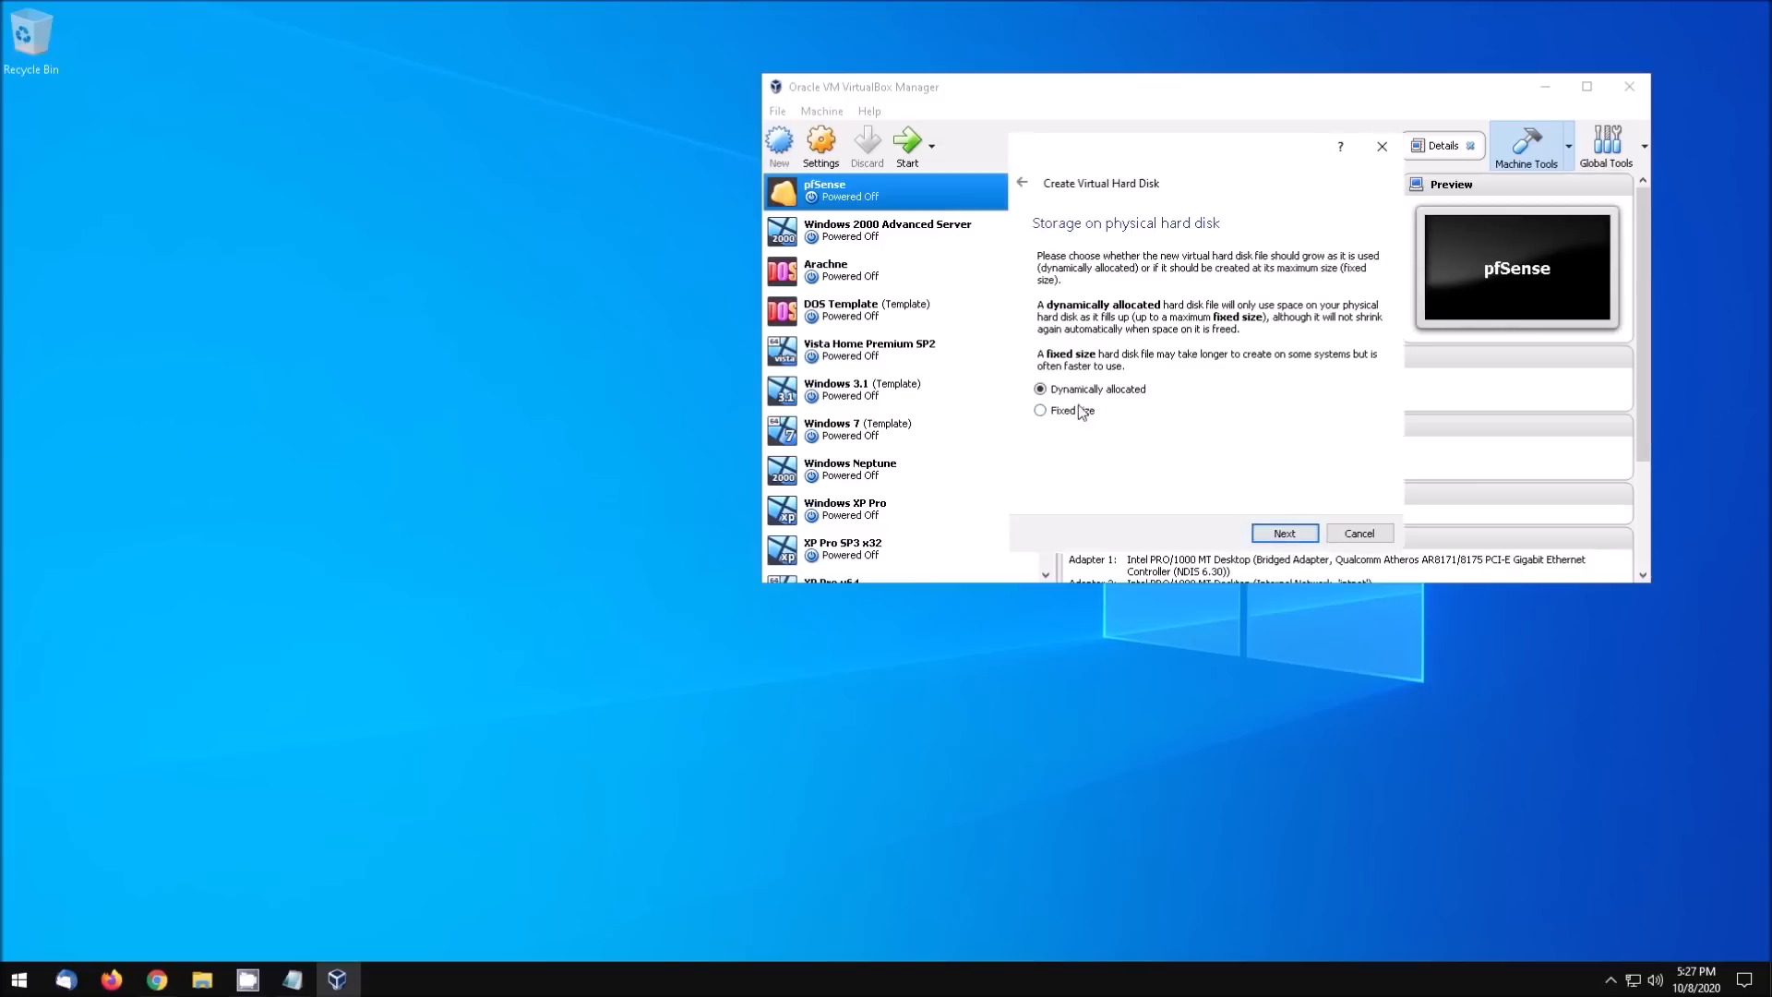
left_click(1269, 533)
left_click(1296, 536)
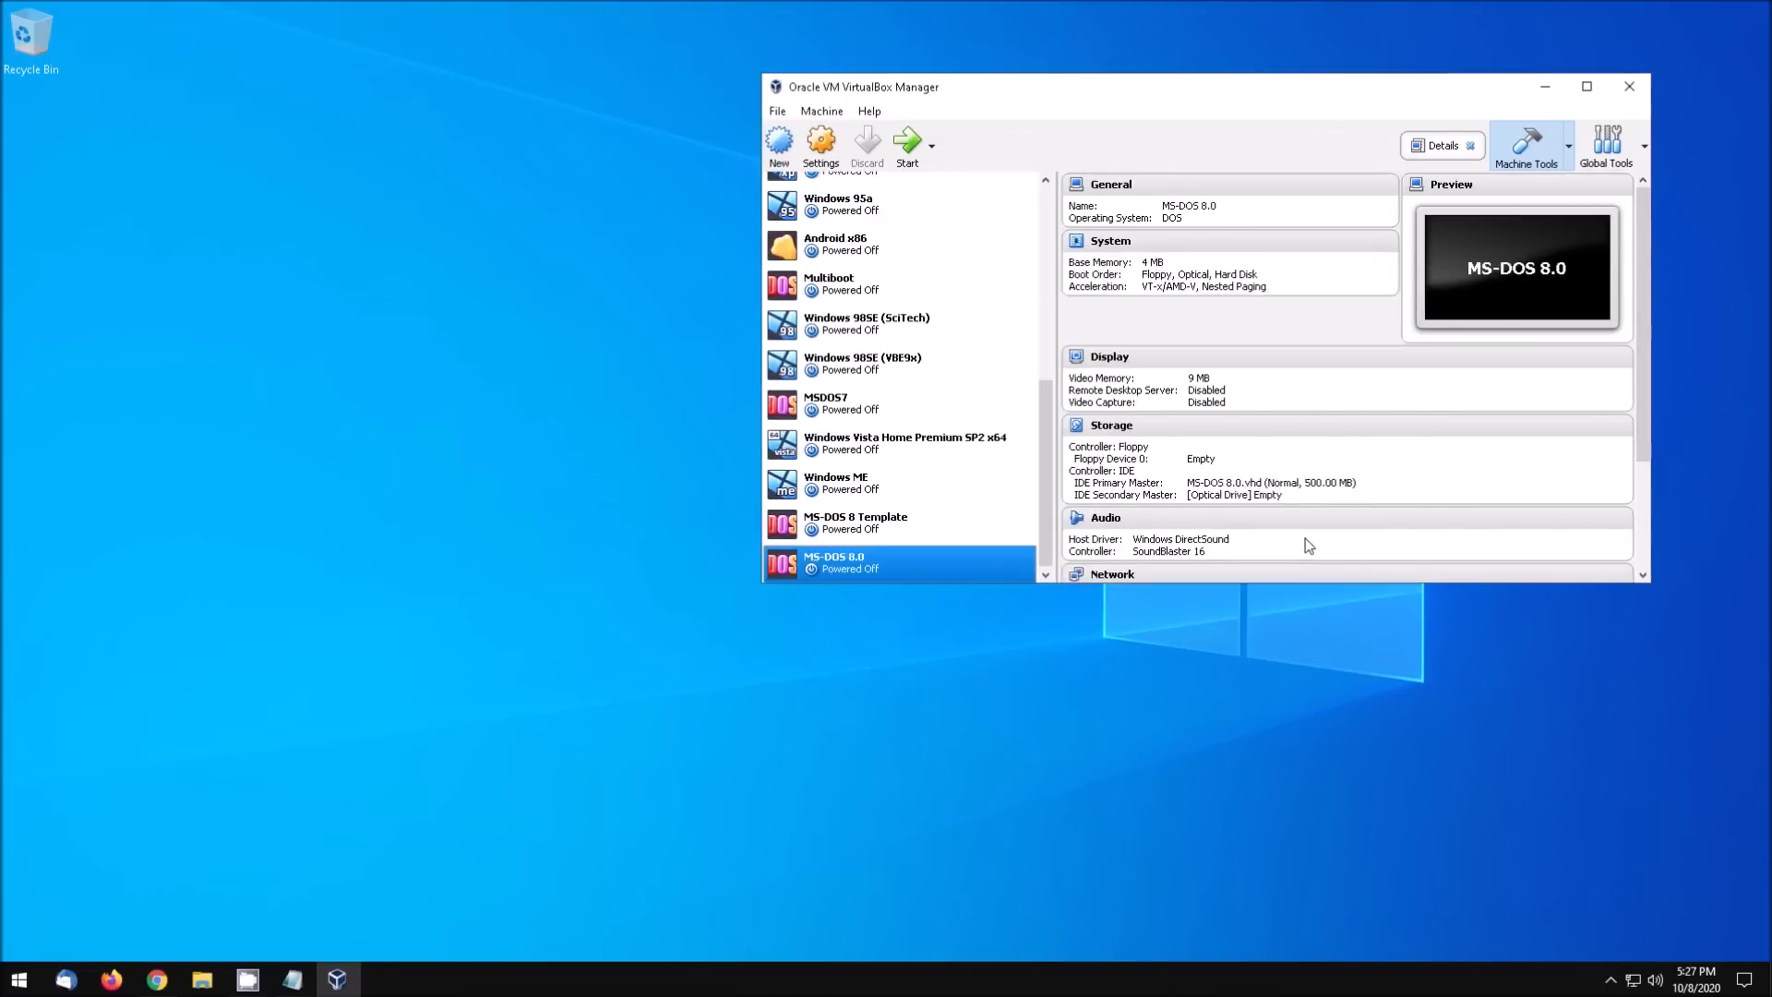
- Attach the MS-DOS8.iso image to the optical drive of the MS-DOS 8.0 machine and save its settings
right_click(886, 573)
left_click(945, 585)
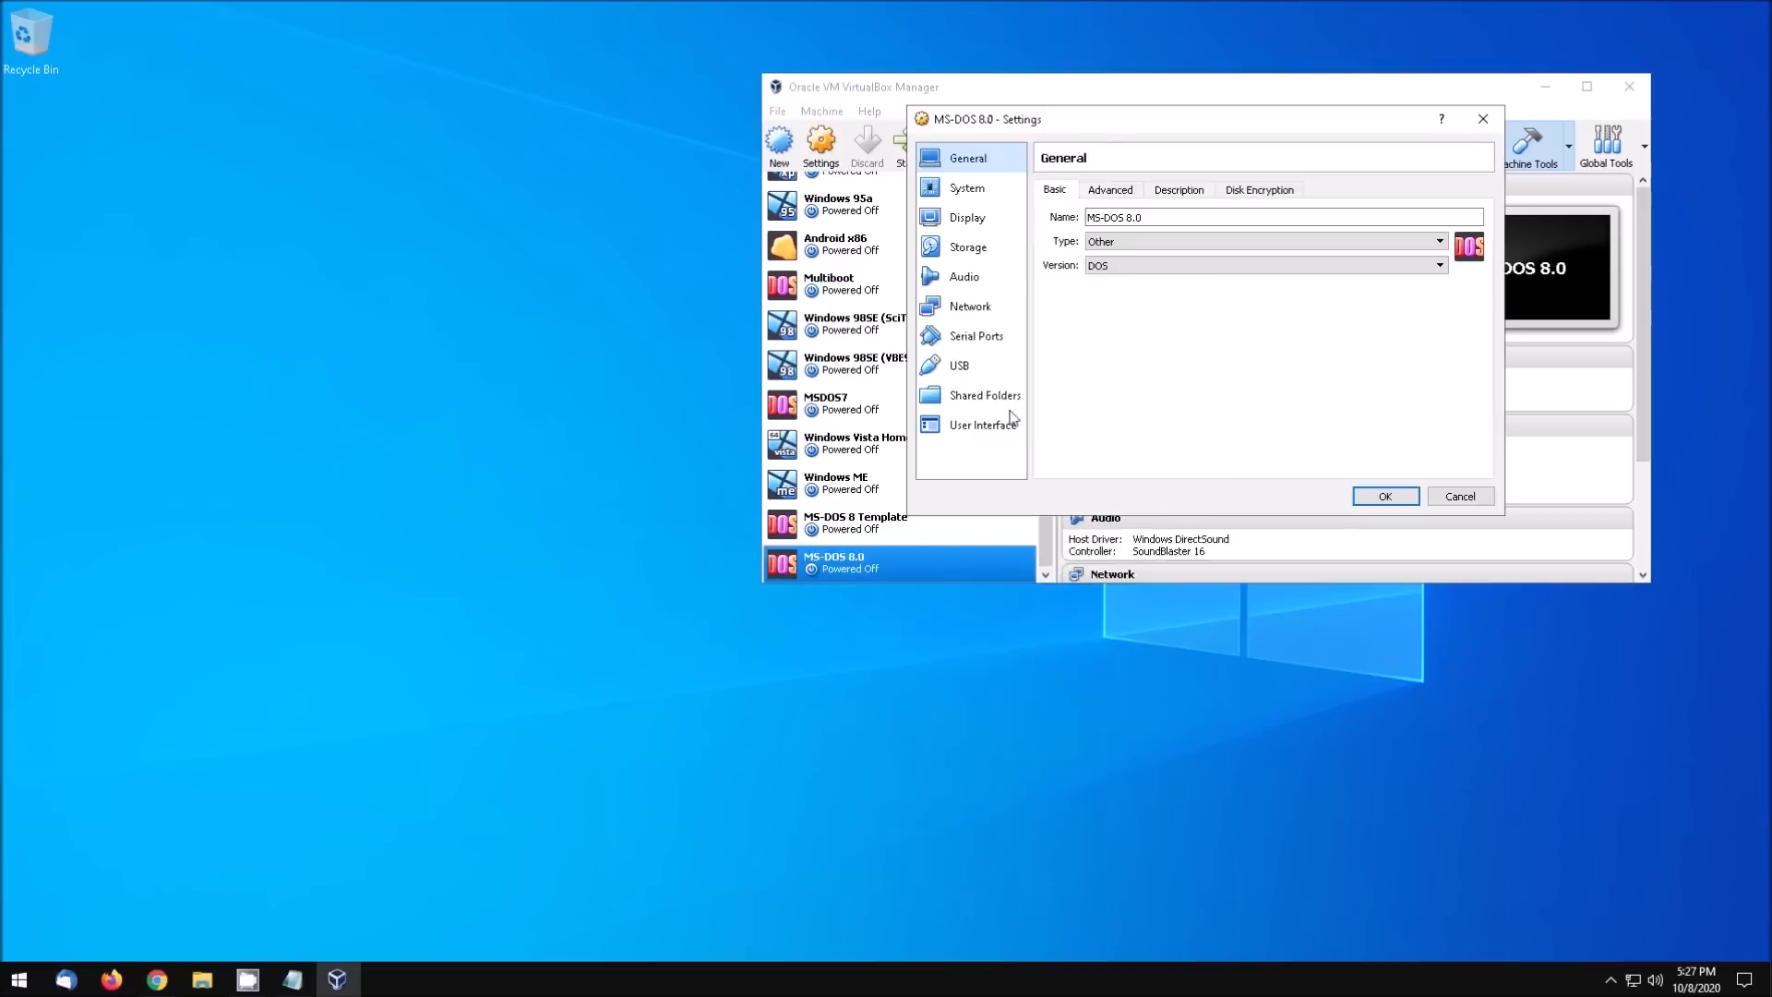
left_click(1020, 242)
left_click(1098, 300)
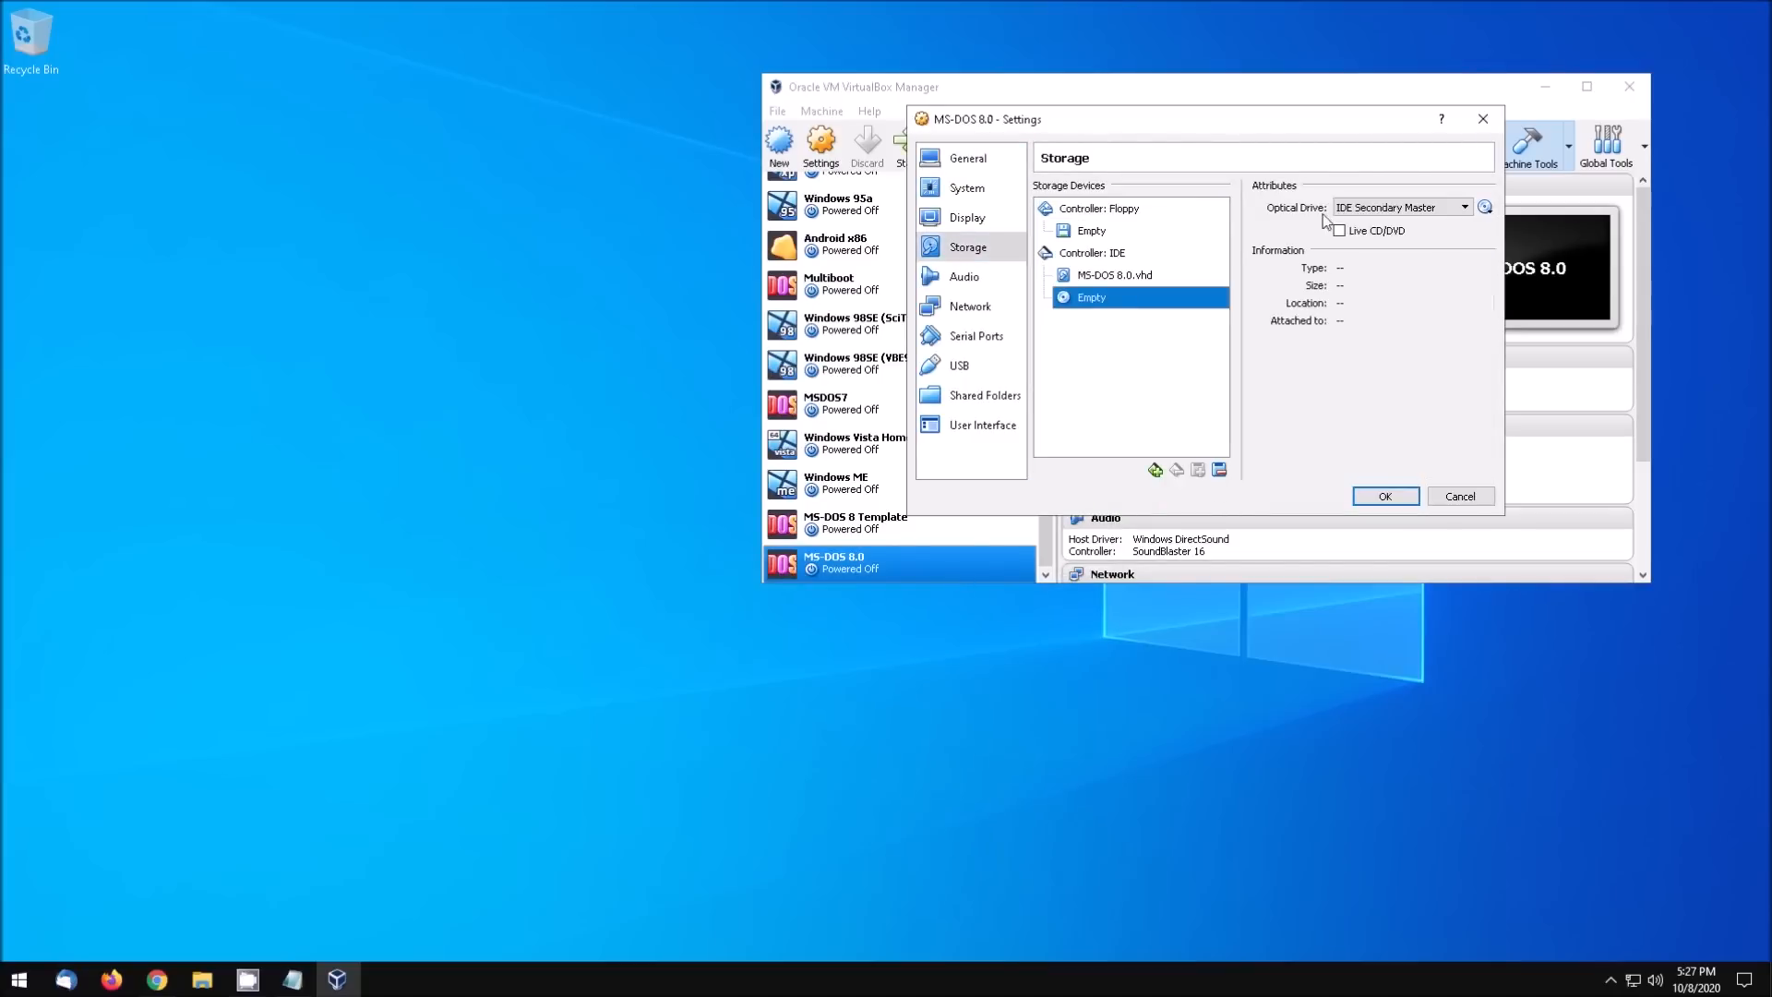
left_click(1485, 207)
left_click(1513, 292)
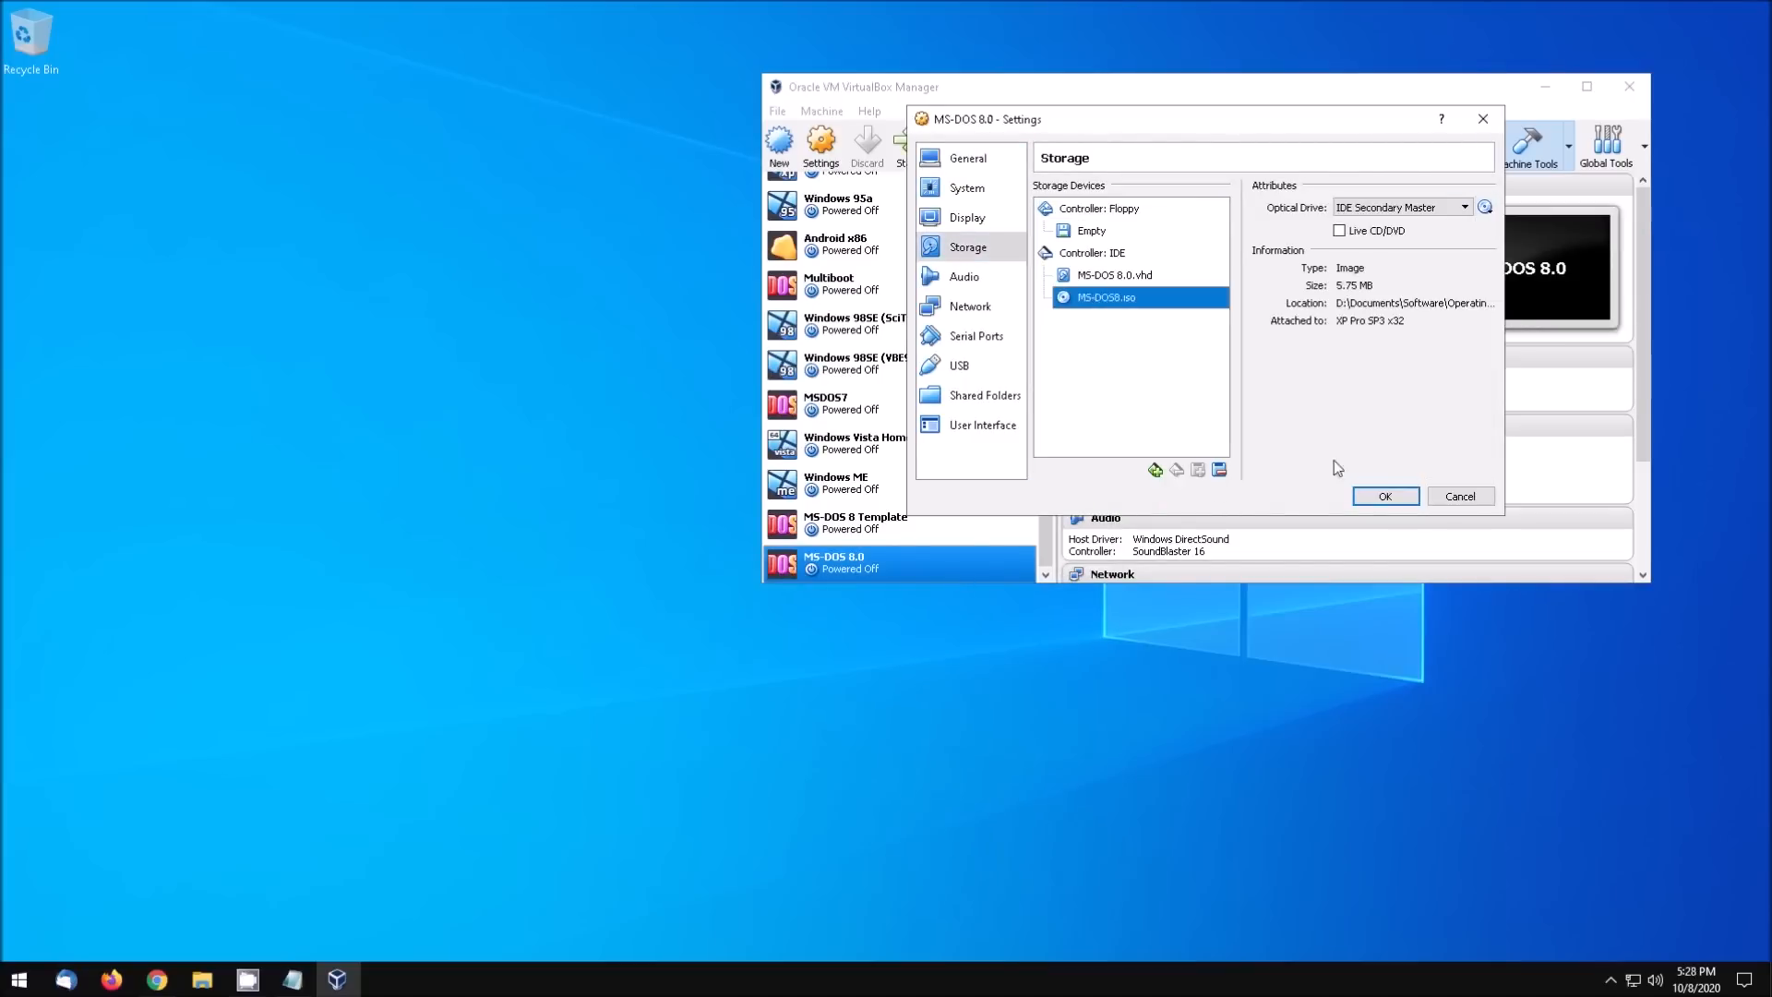
left_click(1403, 496)
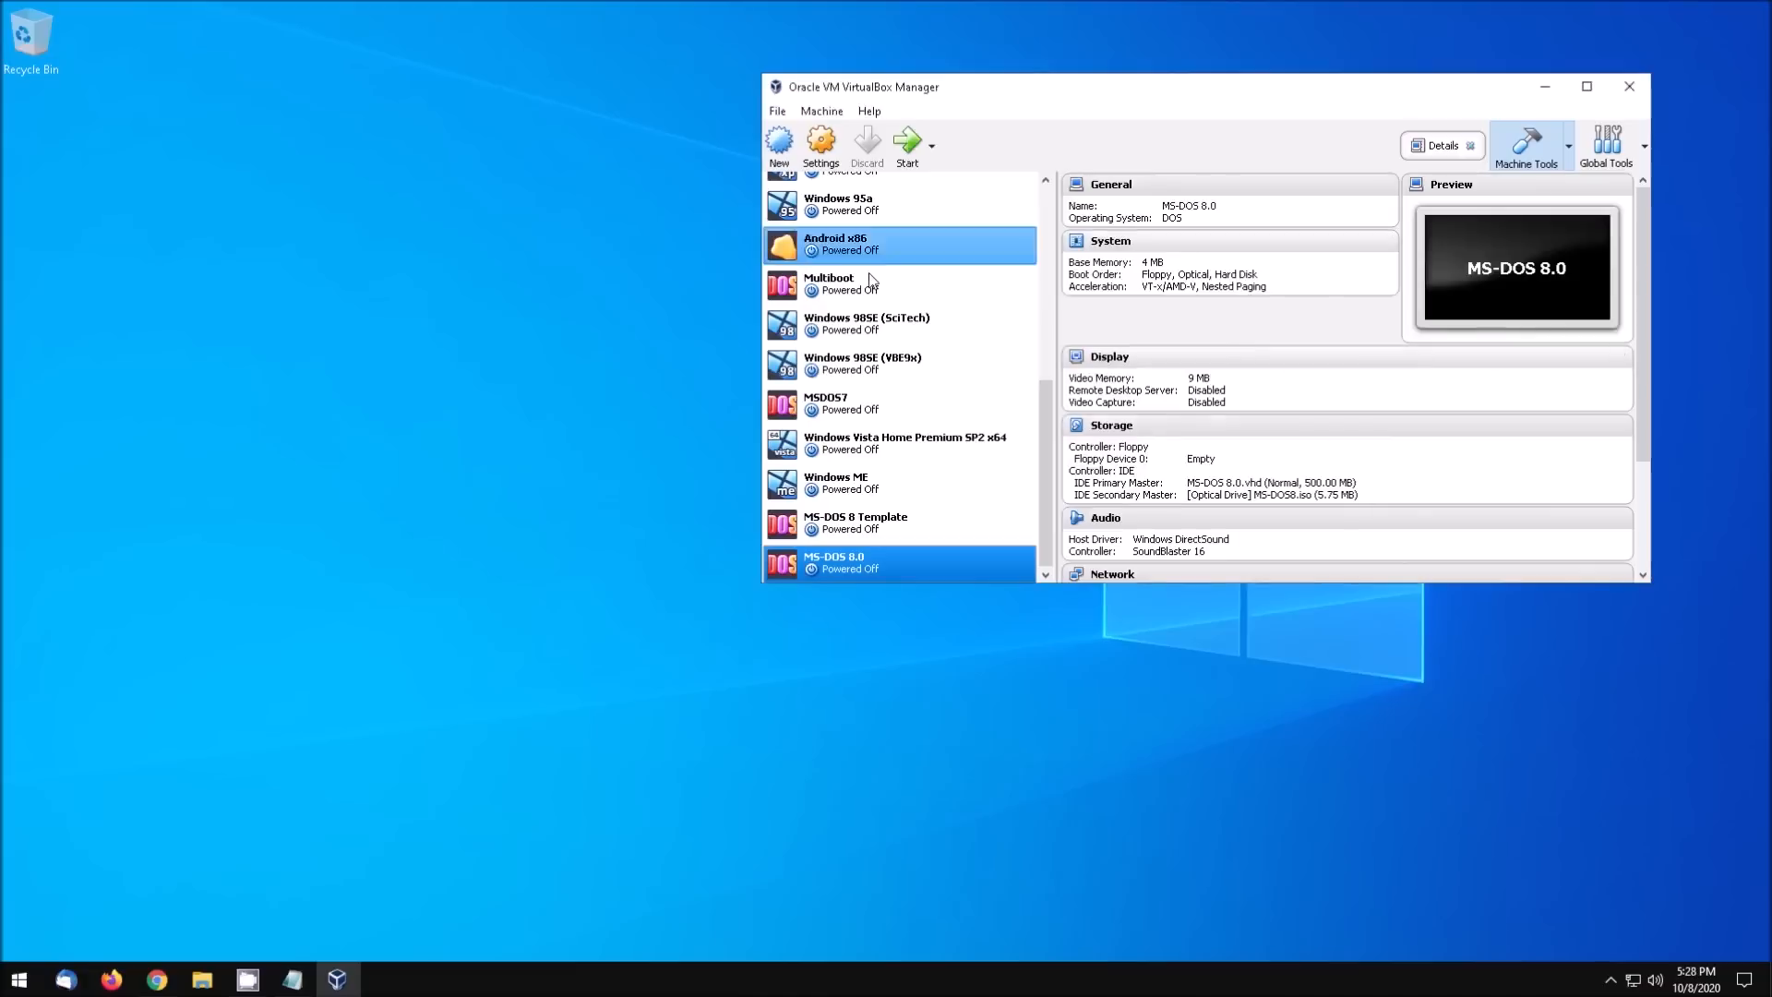
- Start the MS-DOS 8.0 virtual machine
right_click(867, 560)
mouse_move(978, 664)
left_click(1144, 670)
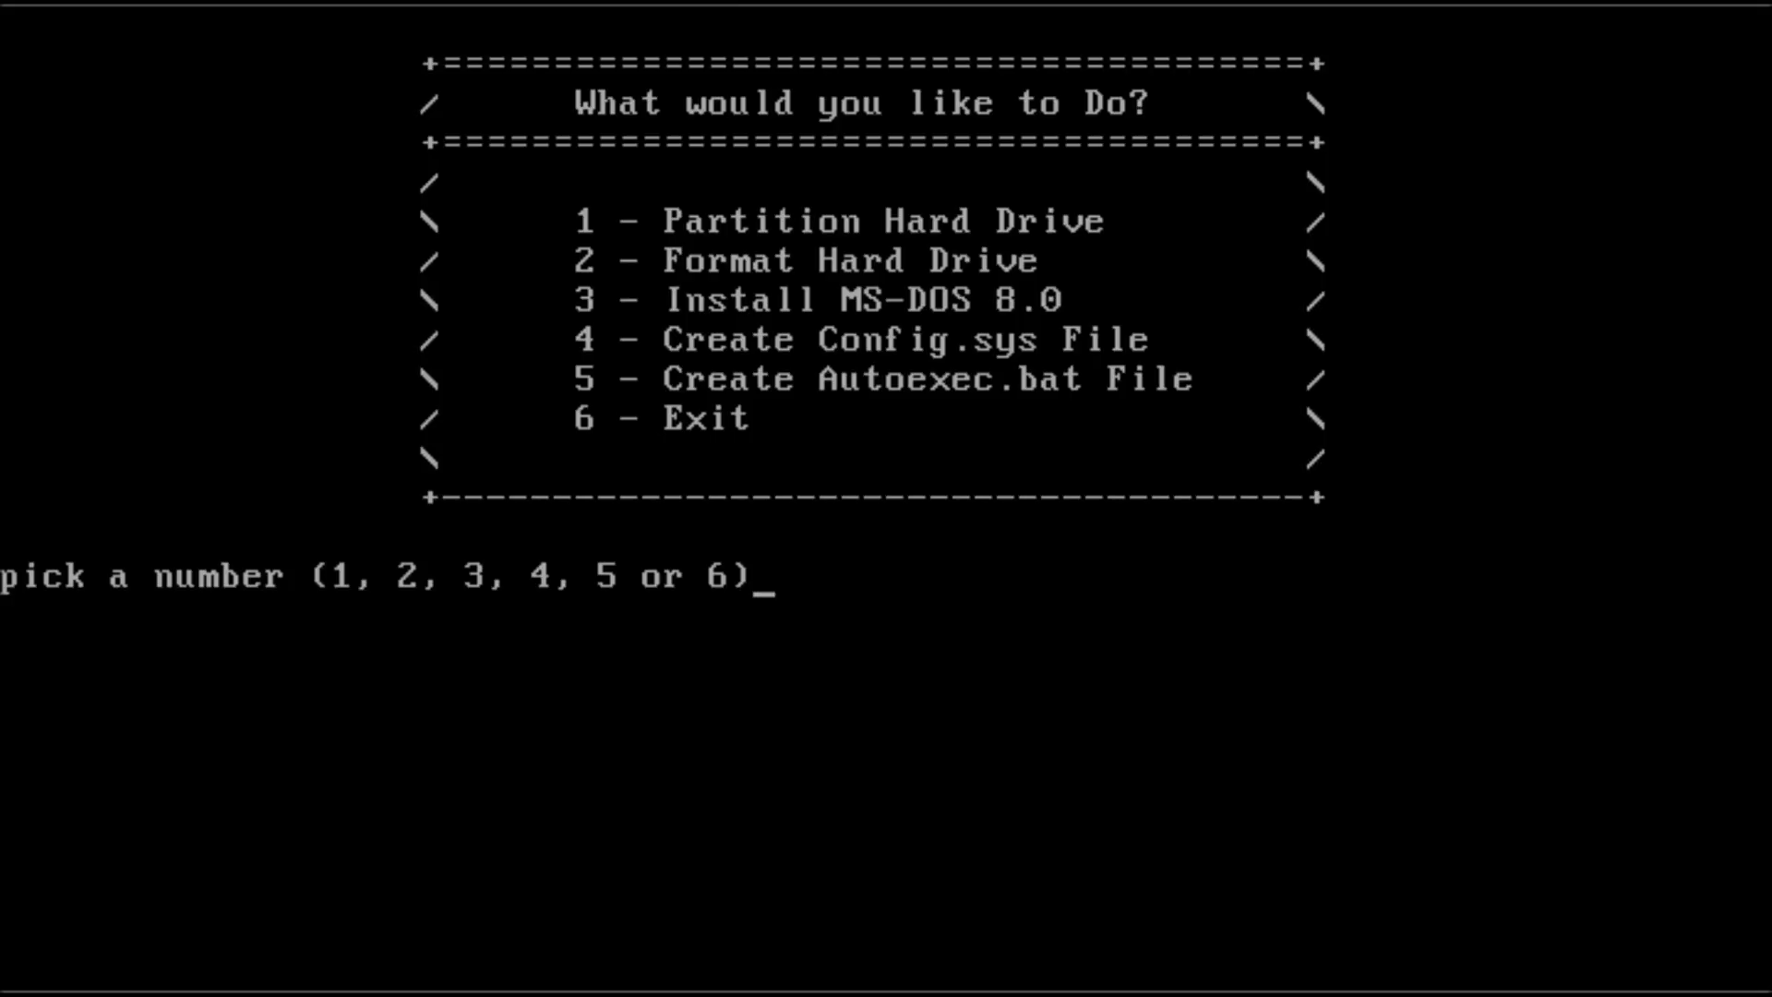
- Partition the hard drive with FDISK, creating an active primary DOS partition of the maximum size, and exit FDISK
key("1")
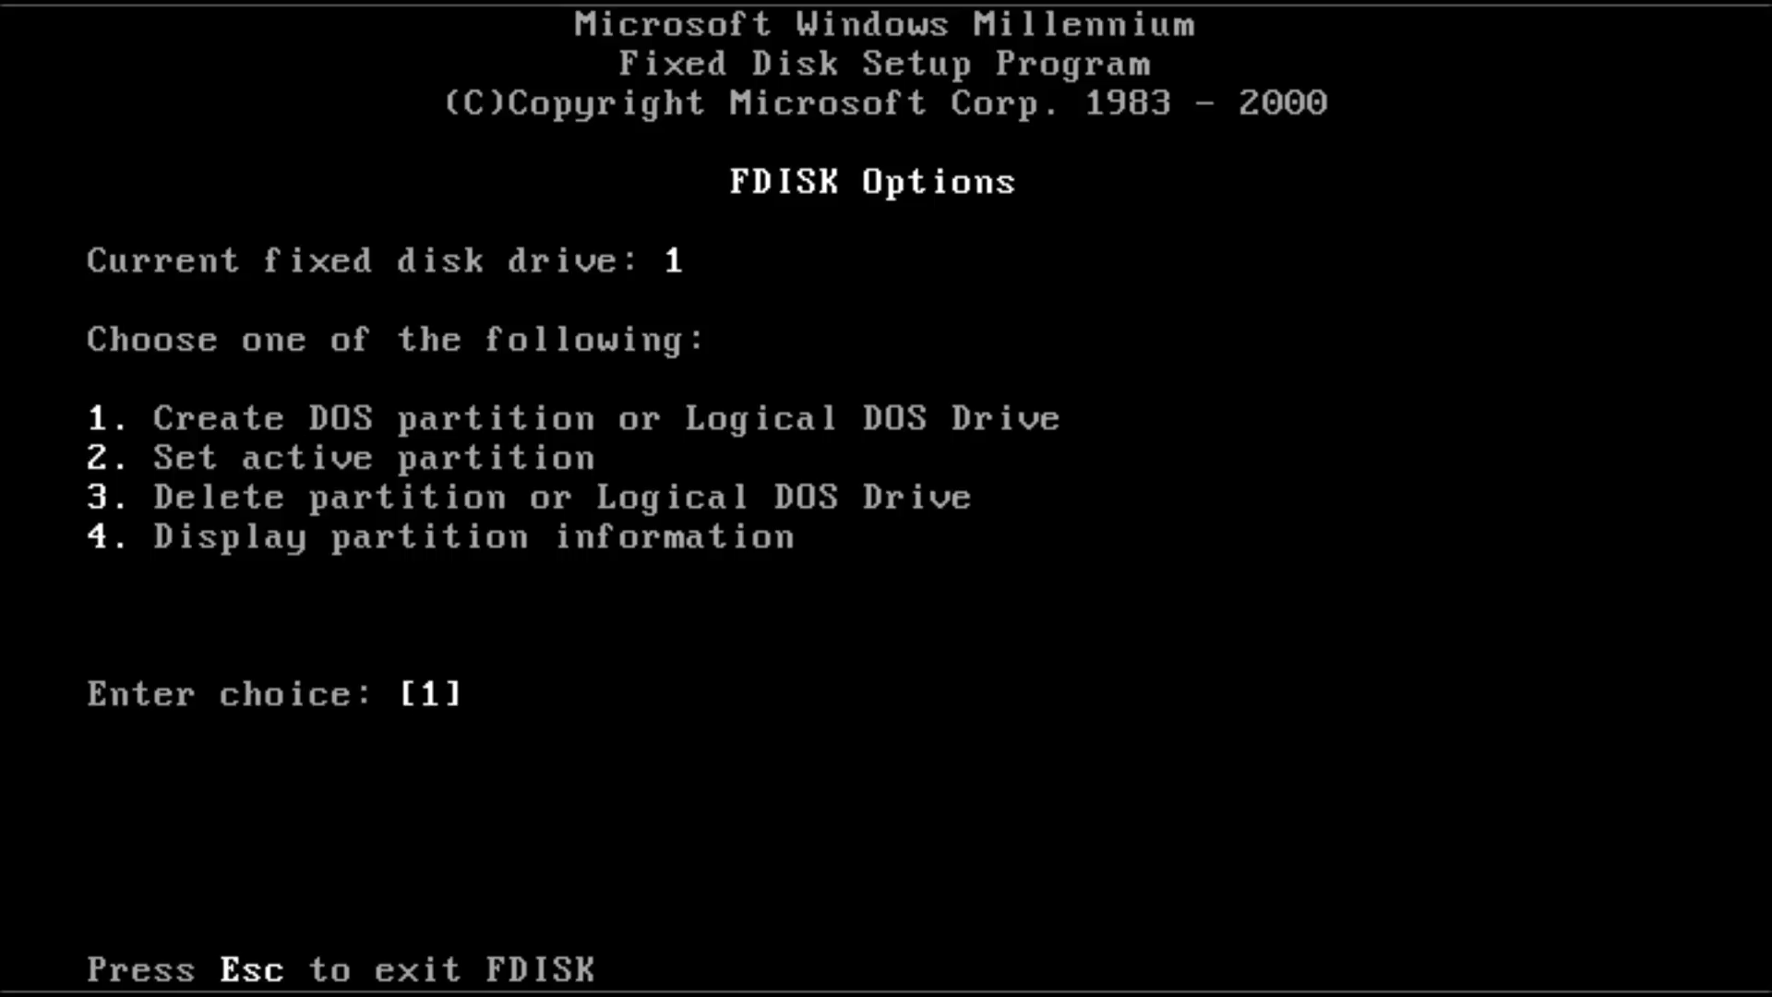
key("Return")
key("Return")
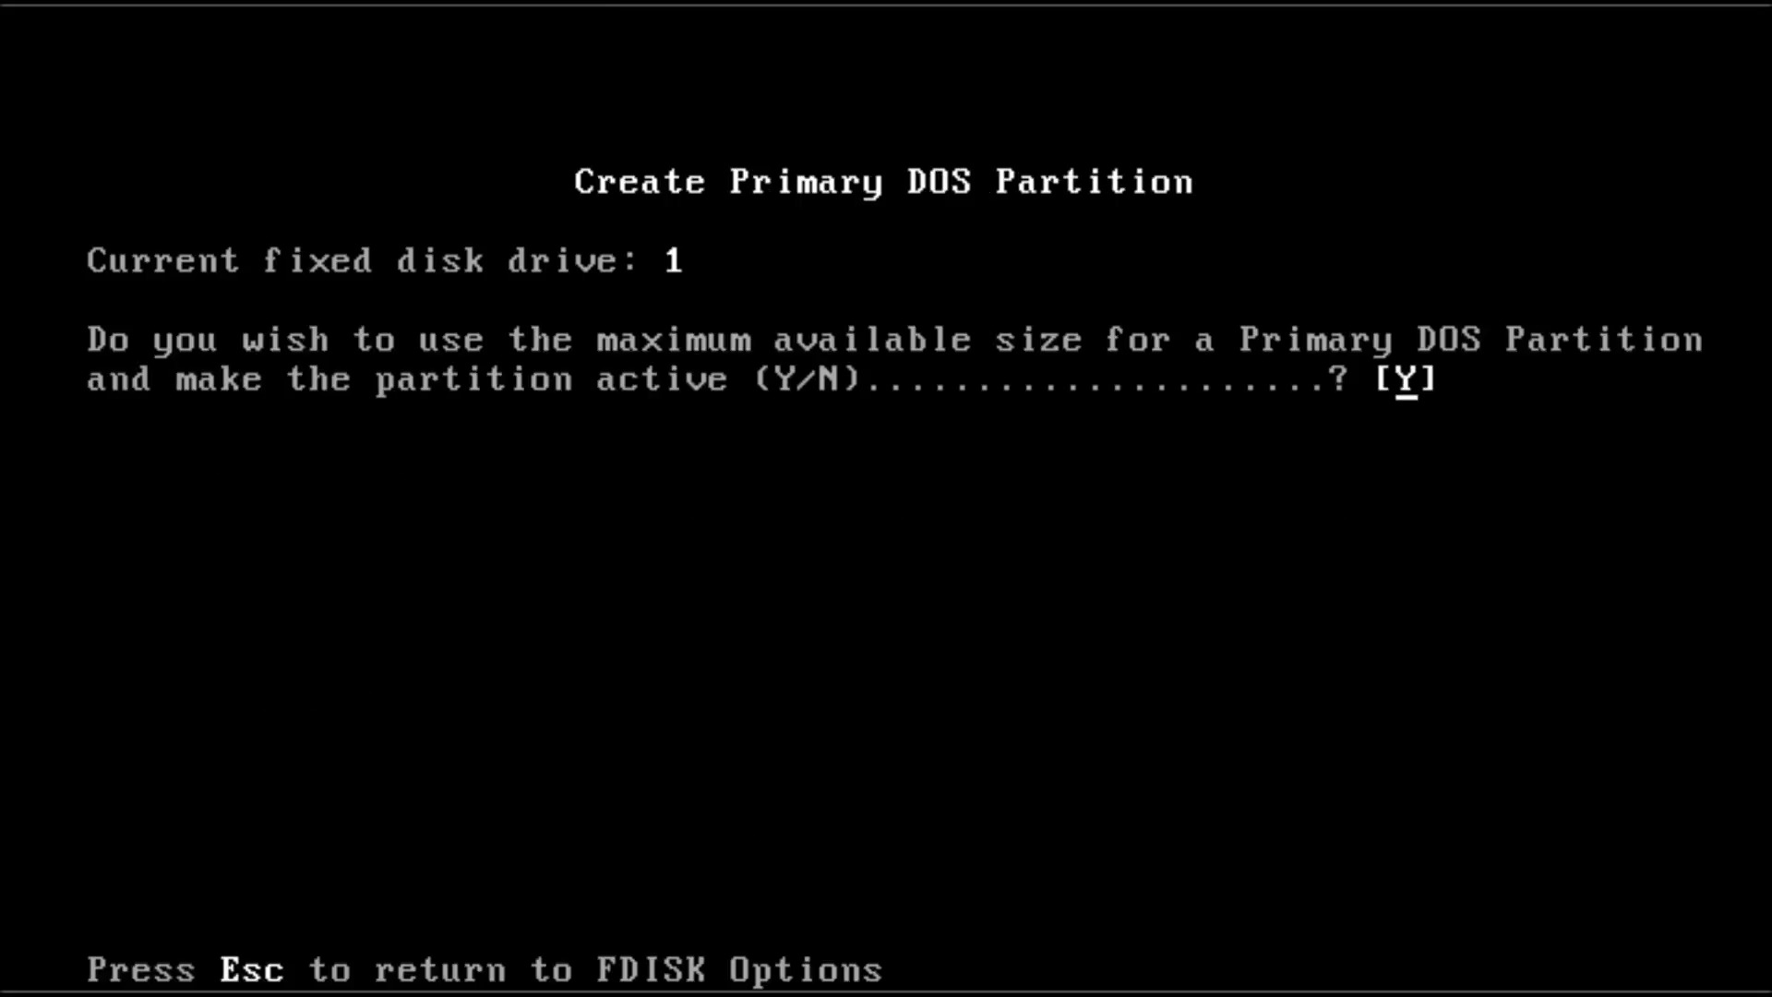
key("Return")
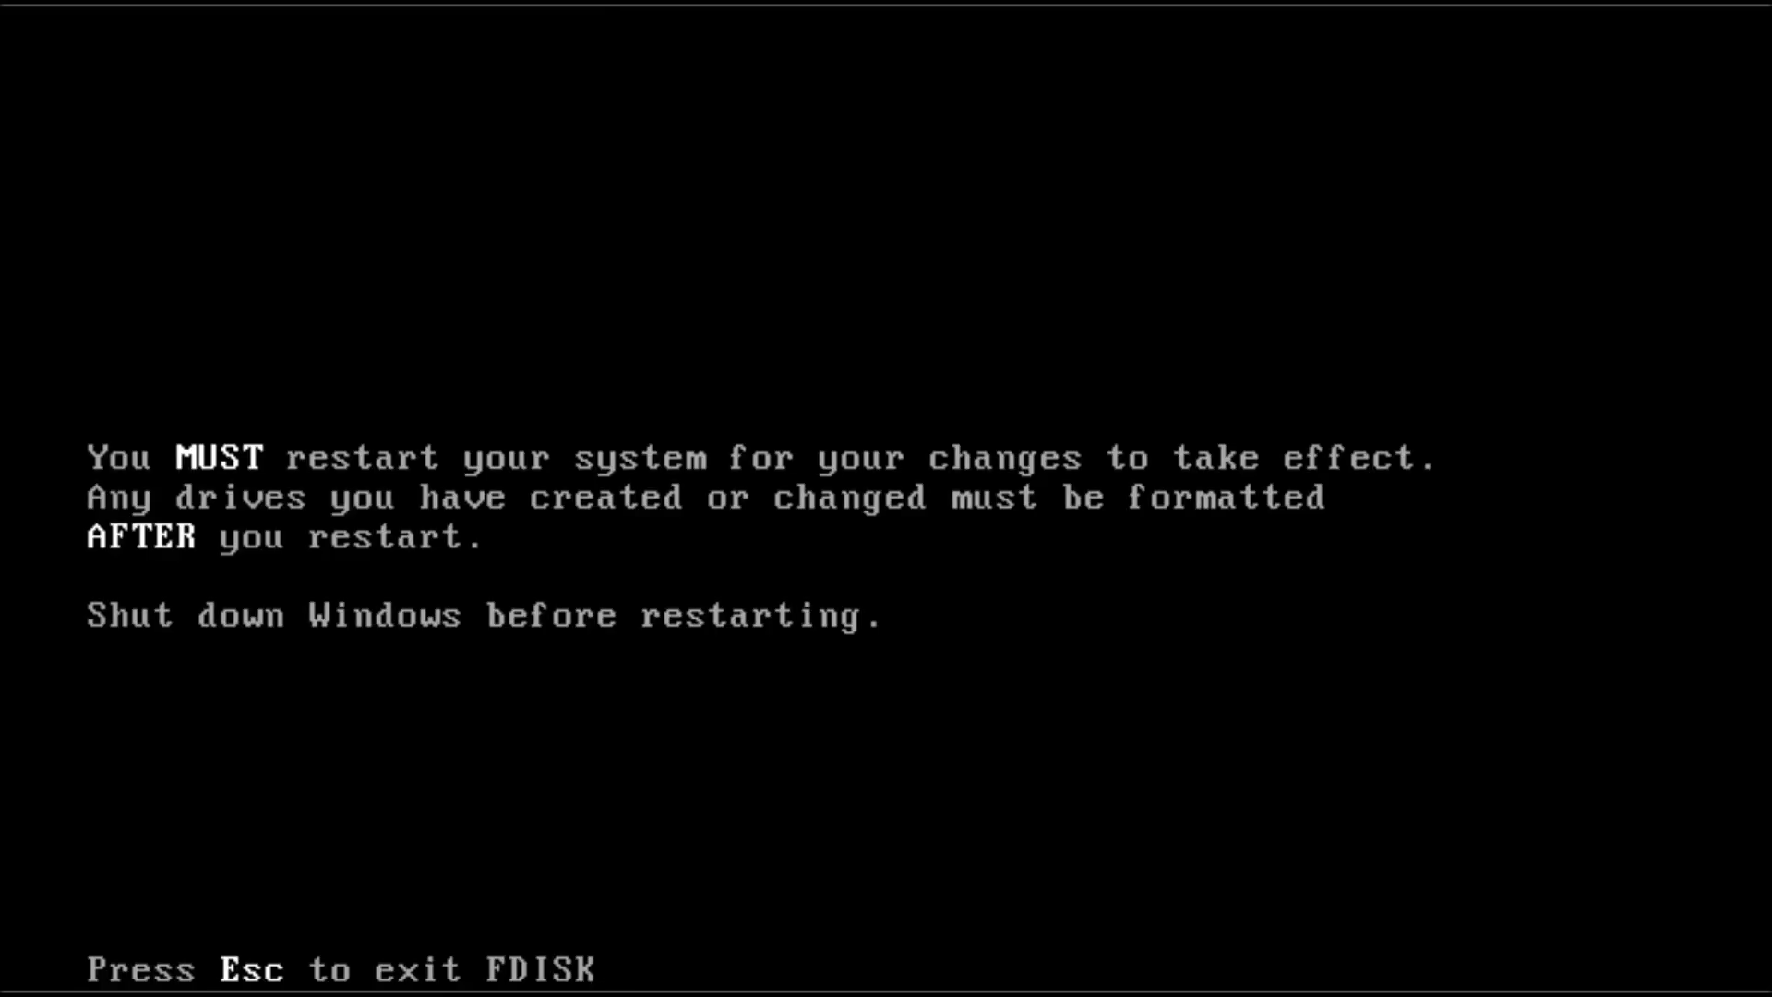
key("Escape")
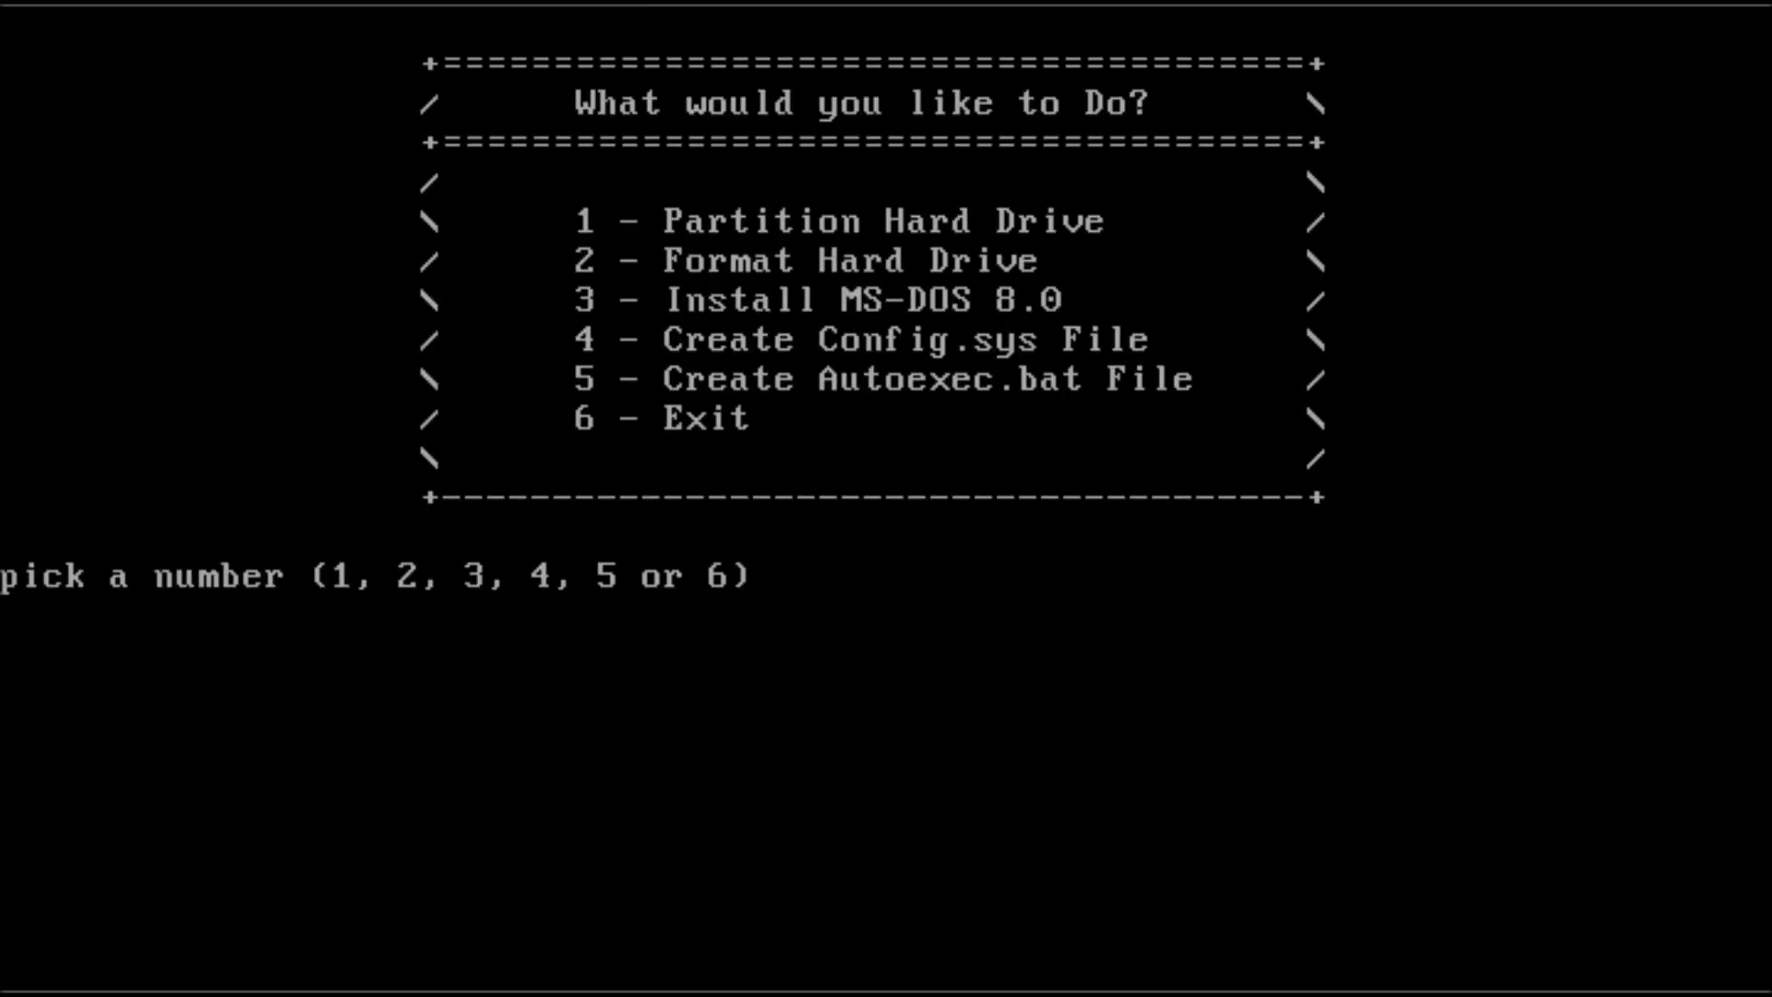
- Format the hard drive, accepting the data loss, and install MS-DOS 8.0 on it
type("2")
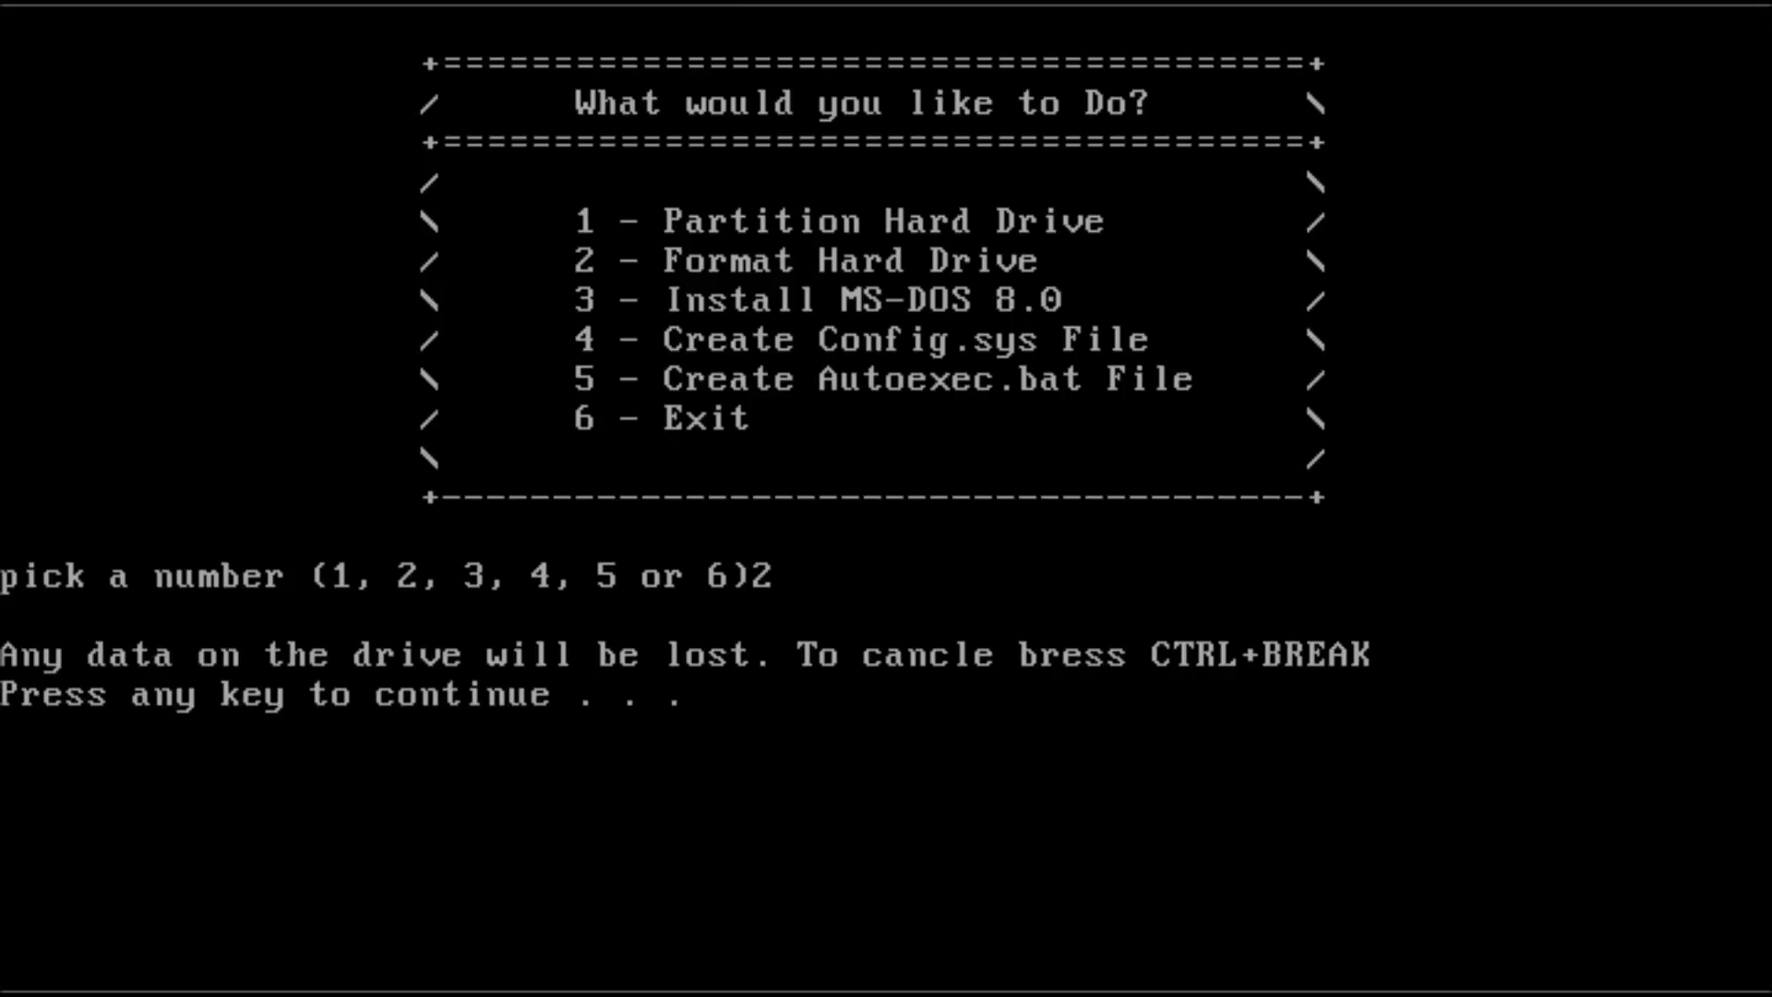
key("Return")
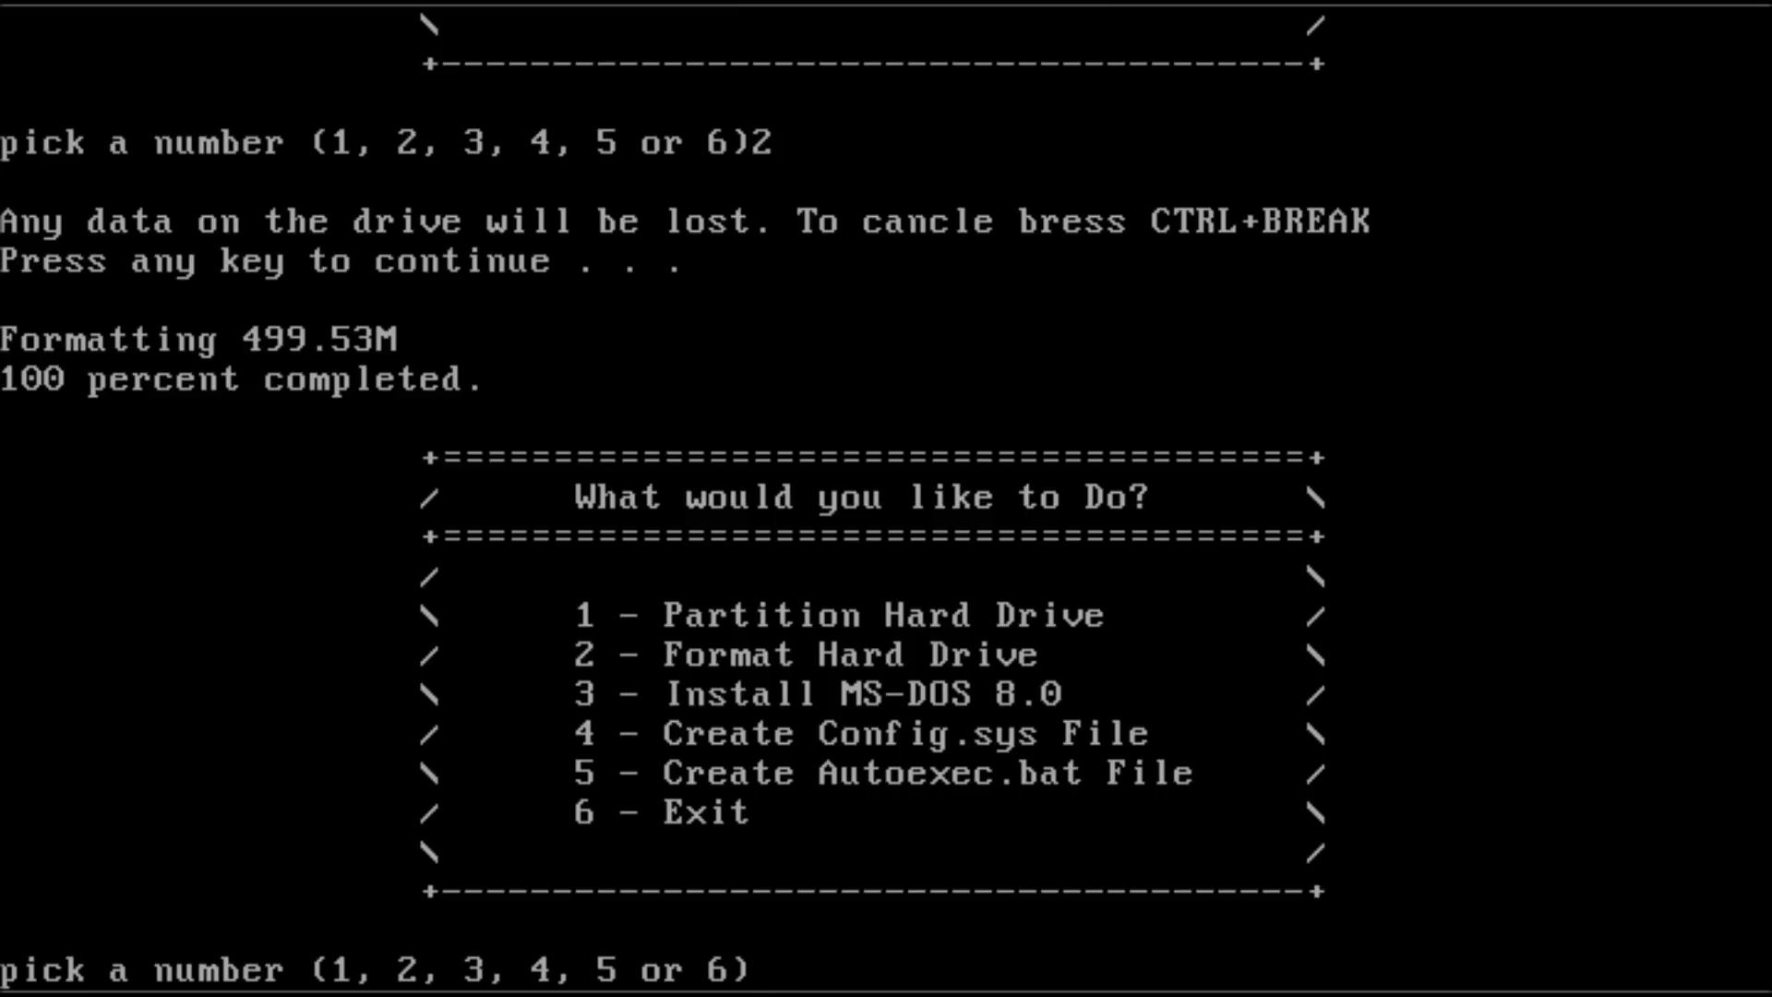
key("3")
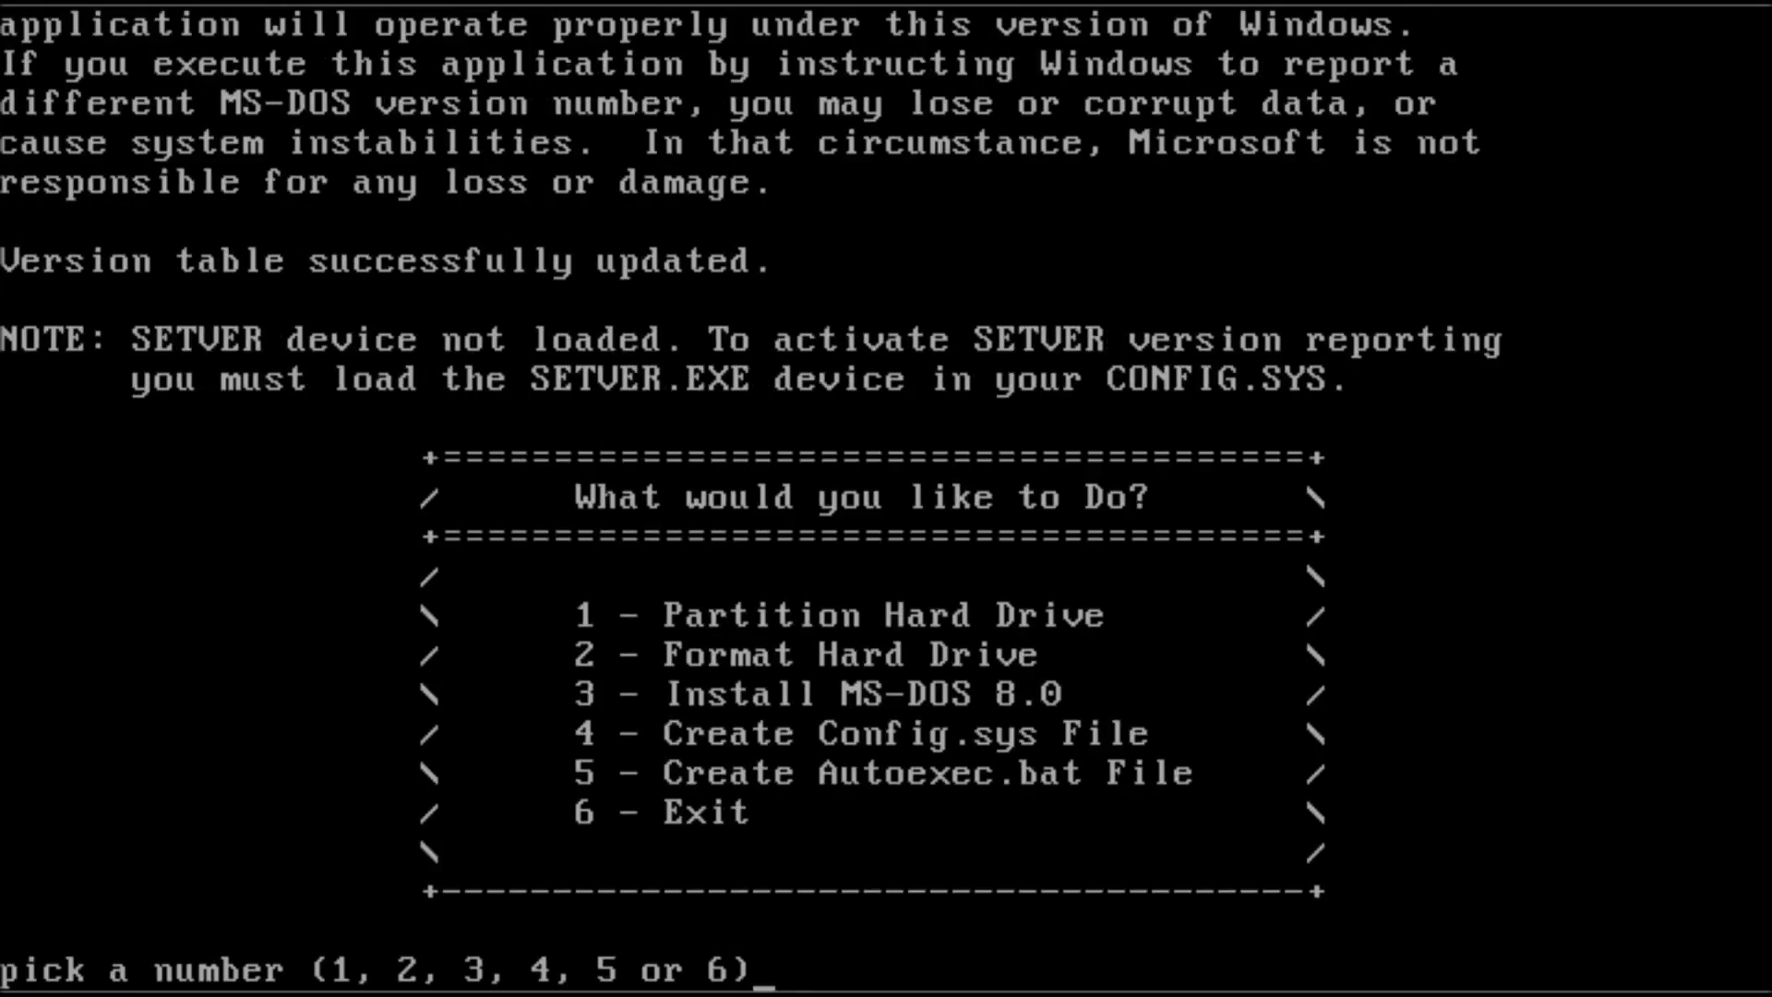
- Create the Config.sys and Autoexec.bat files from the setup menu, accepting that the existing ones are overwritten
type("4")
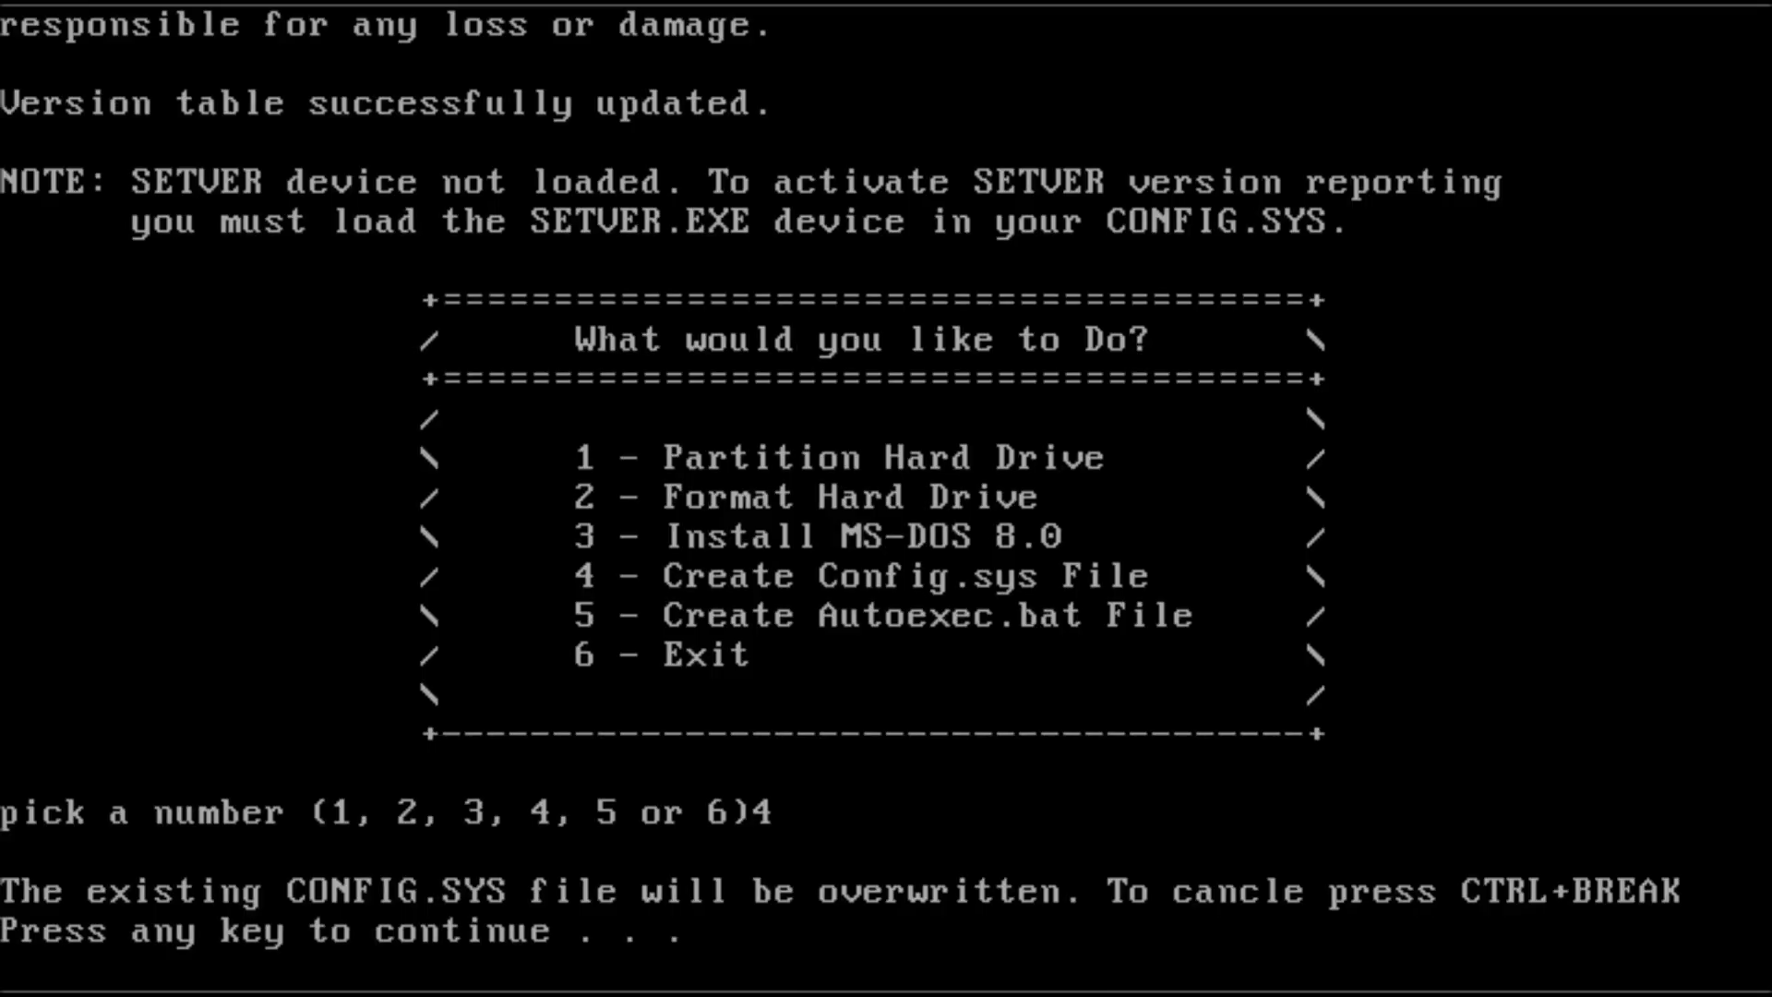
key("Return")
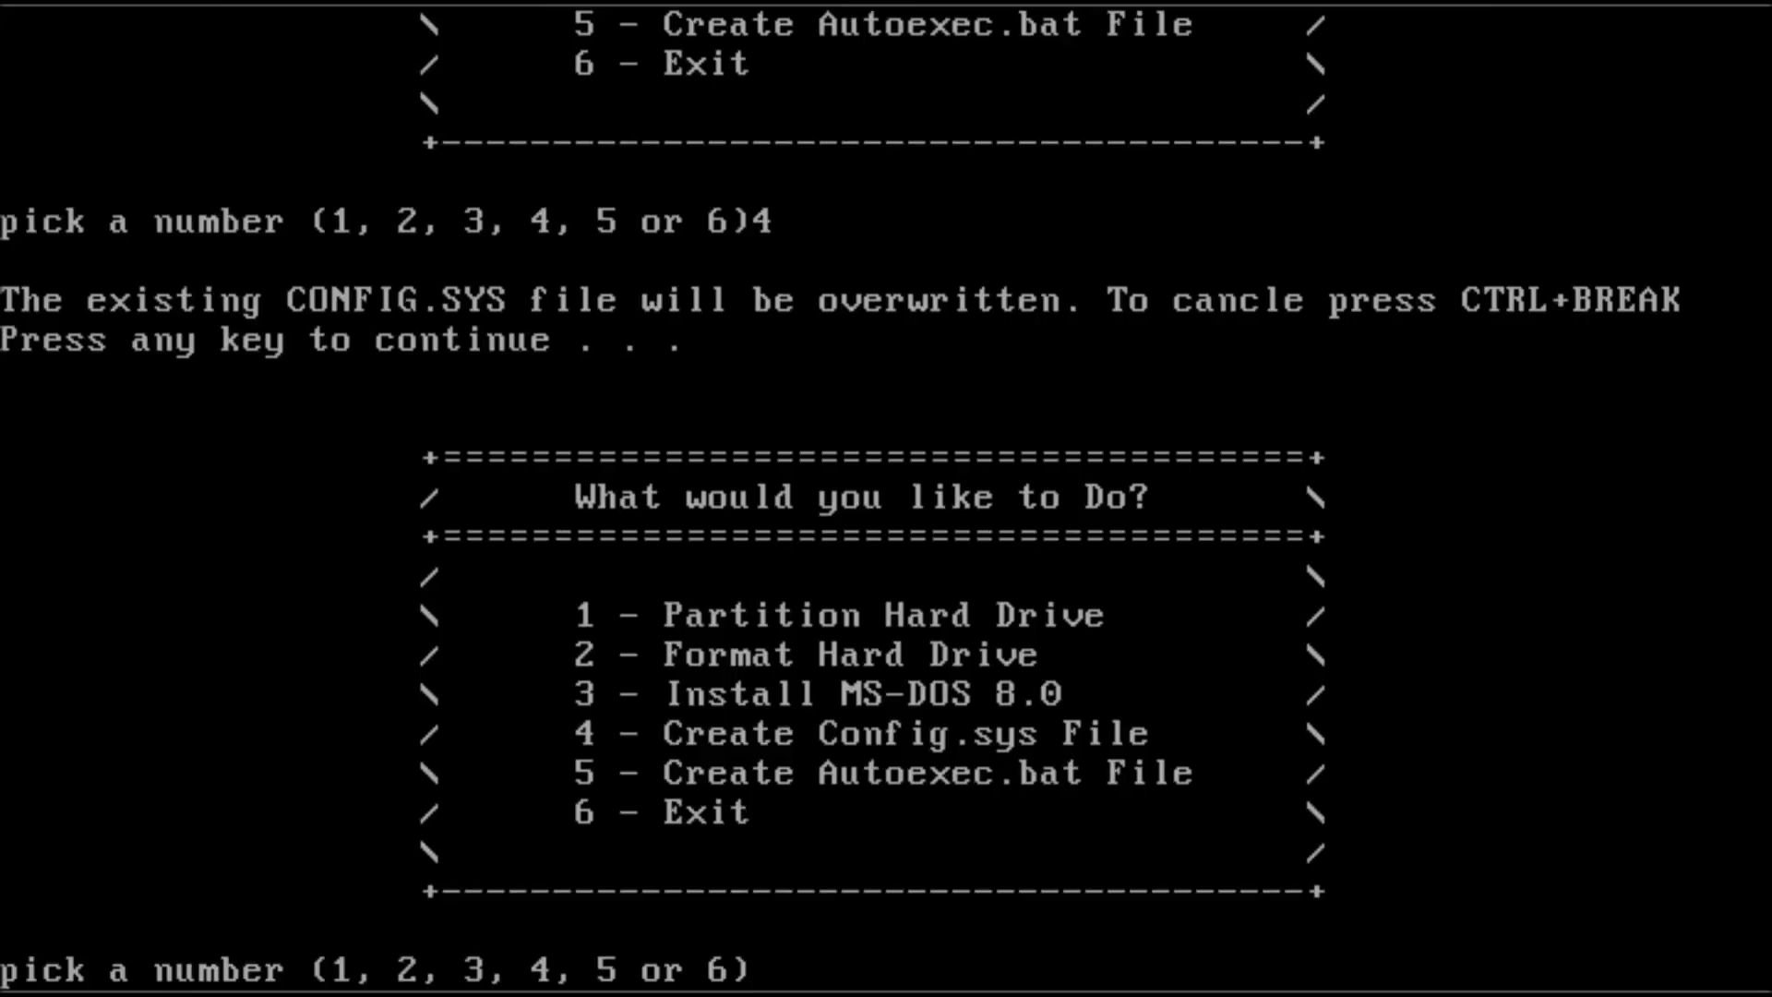
key("5")
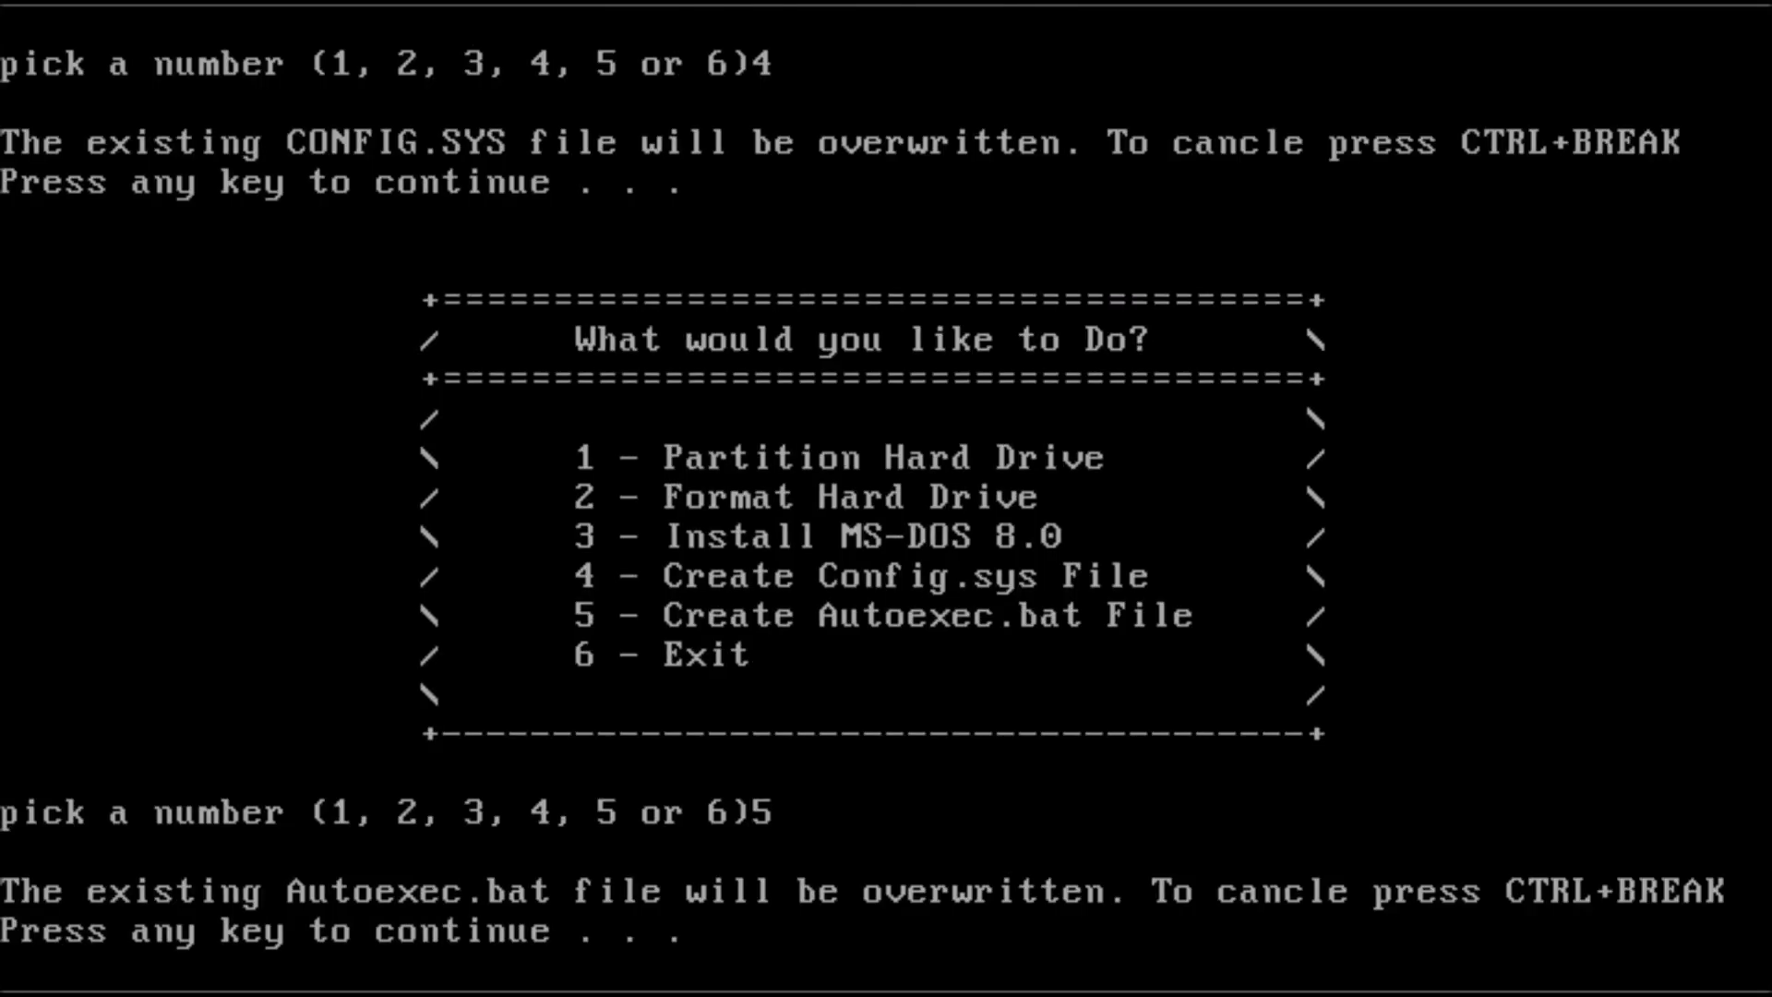
key("Return")
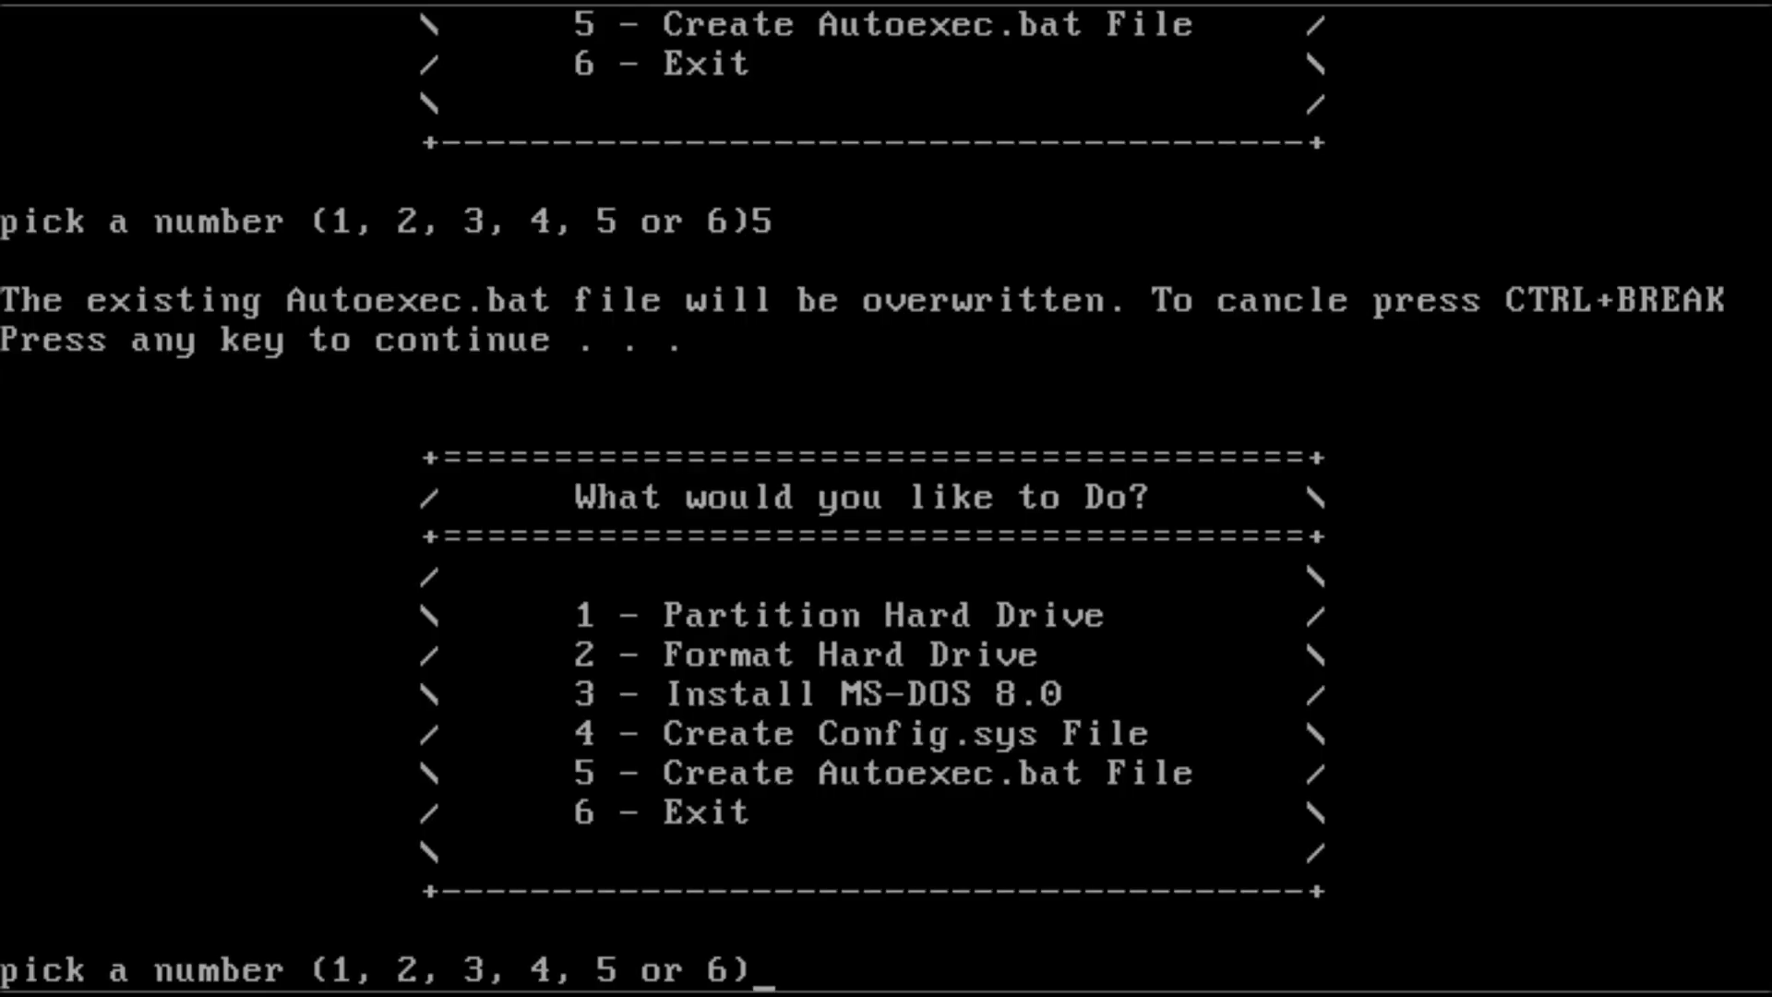
- Exit the setup menu and query the DOS version from the C drive's command prompt
key("6")
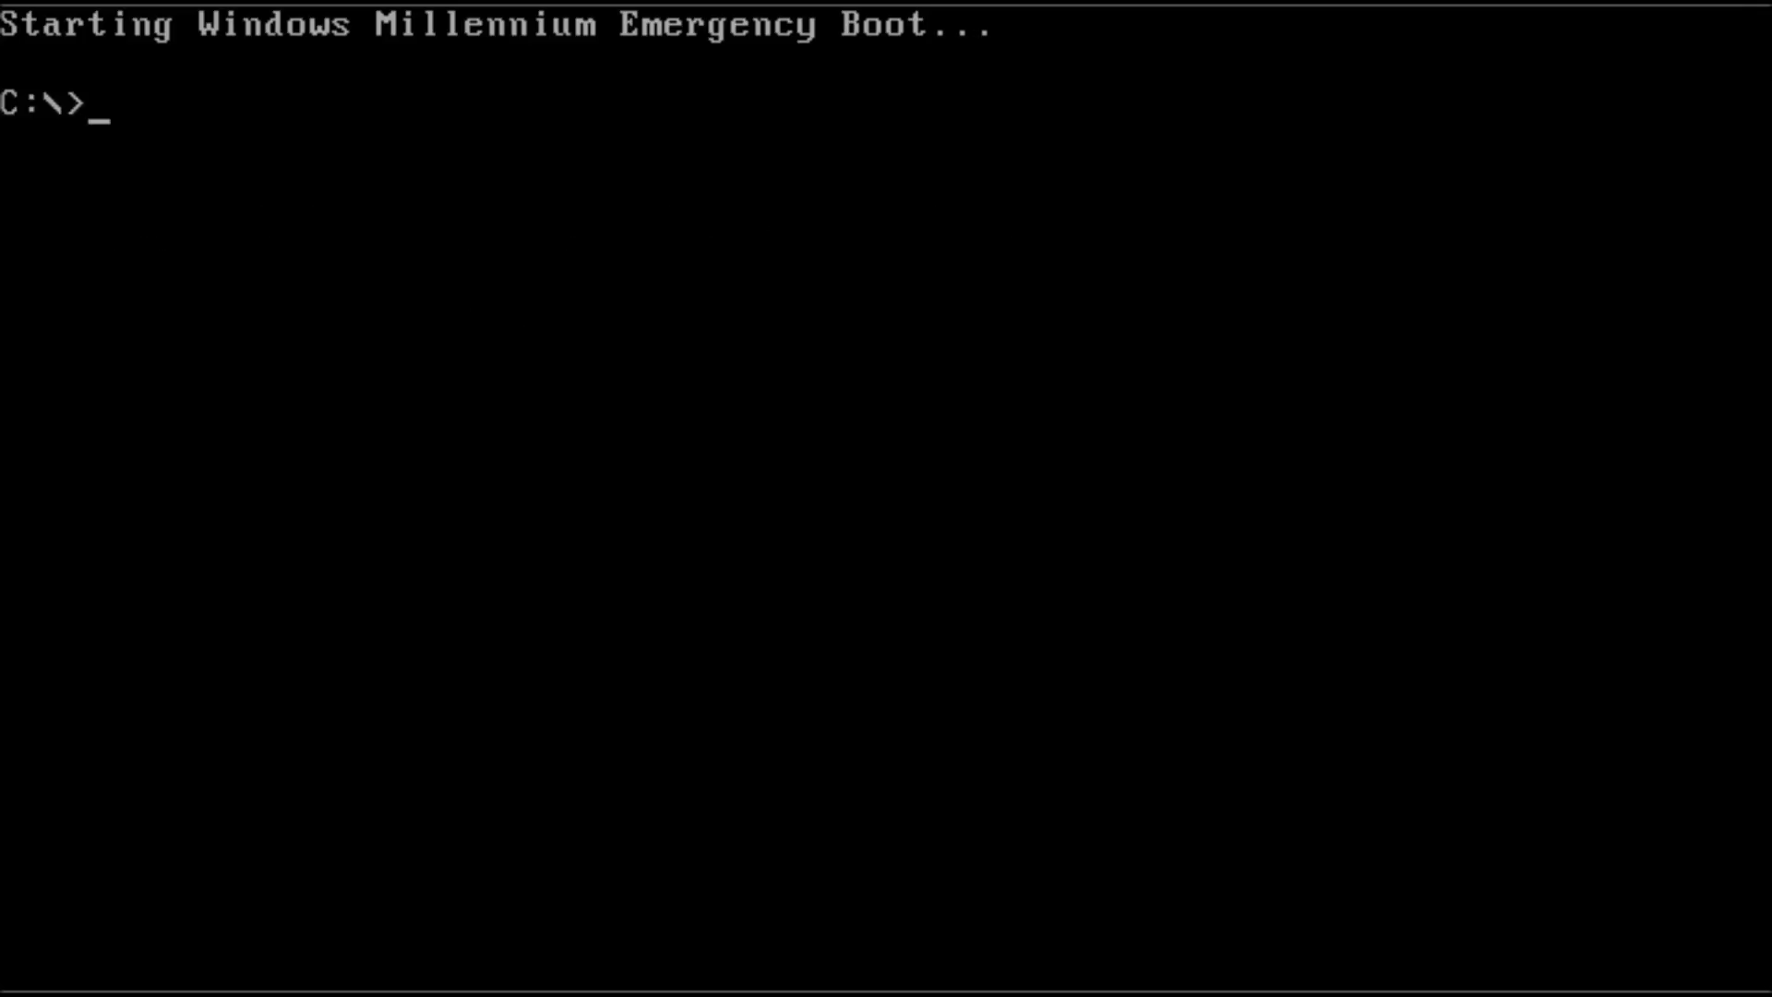
type("ver")
key("Return")
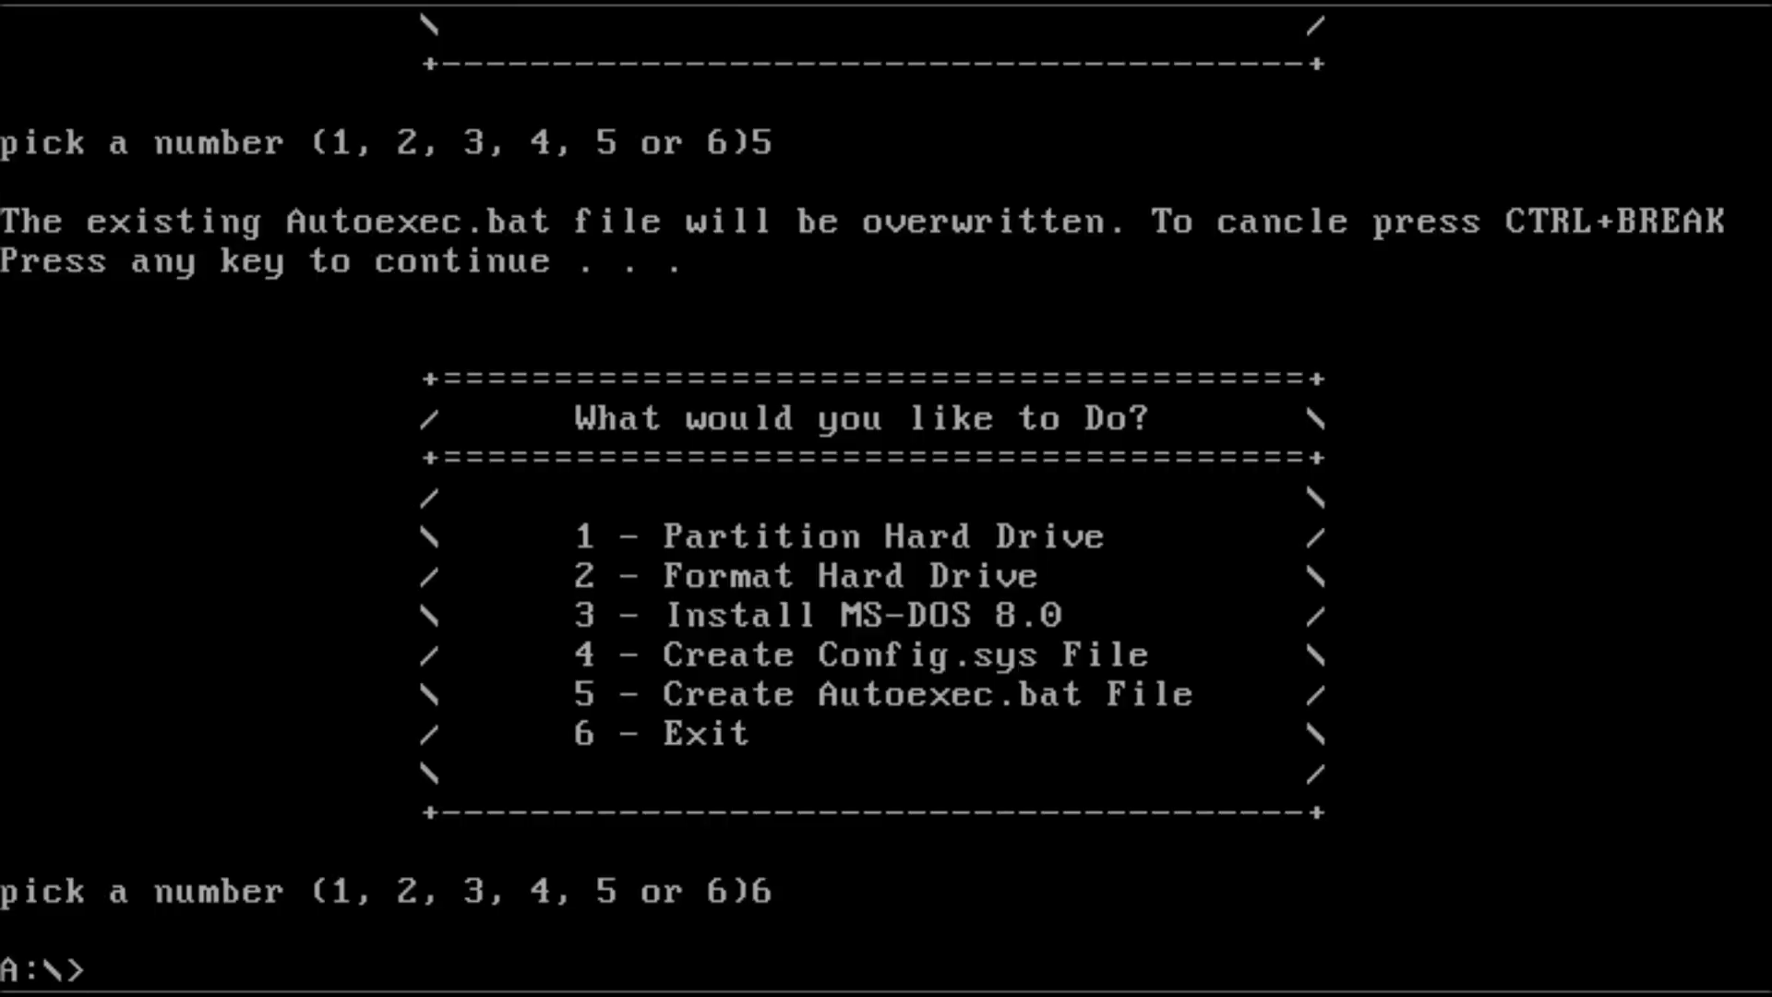
- Open setup.bat from the A drive in the Edit text editor
type("ed")
type("it setup")
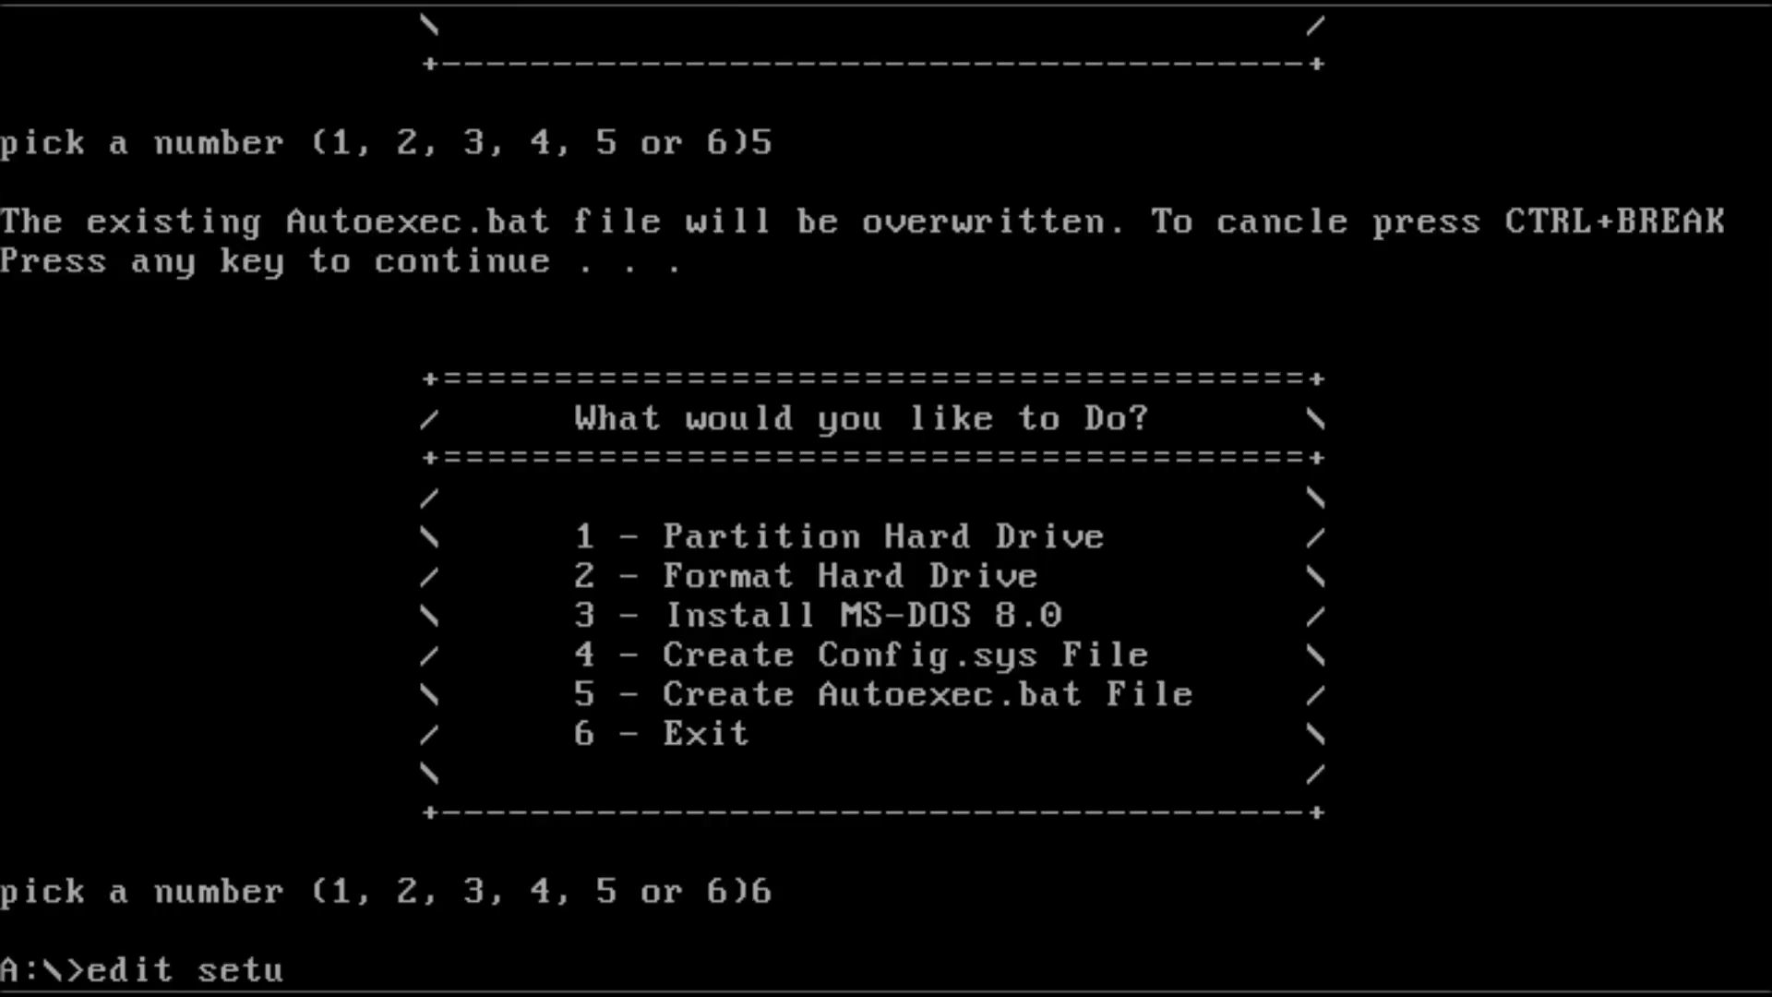
type(".bat")
key("Return")
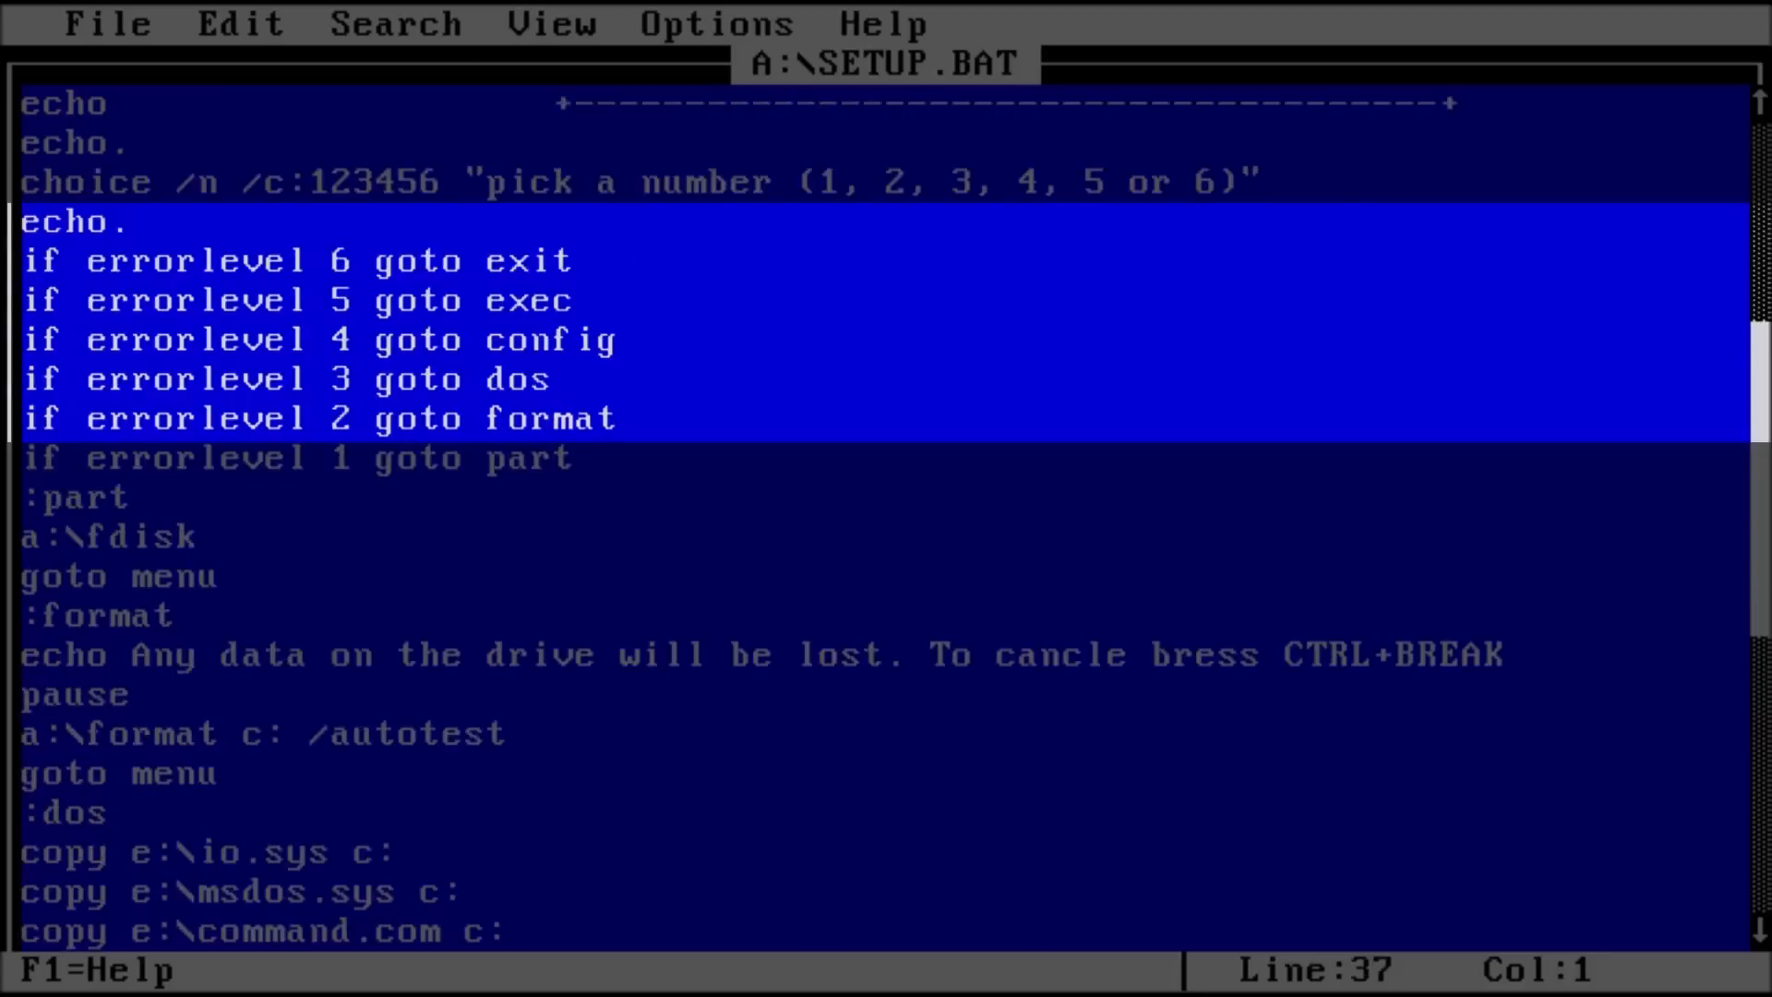
- Examine the choice command and the errorlevel lines in SETUP.BAT that branch to each menu section
key("Down")
key("Up")
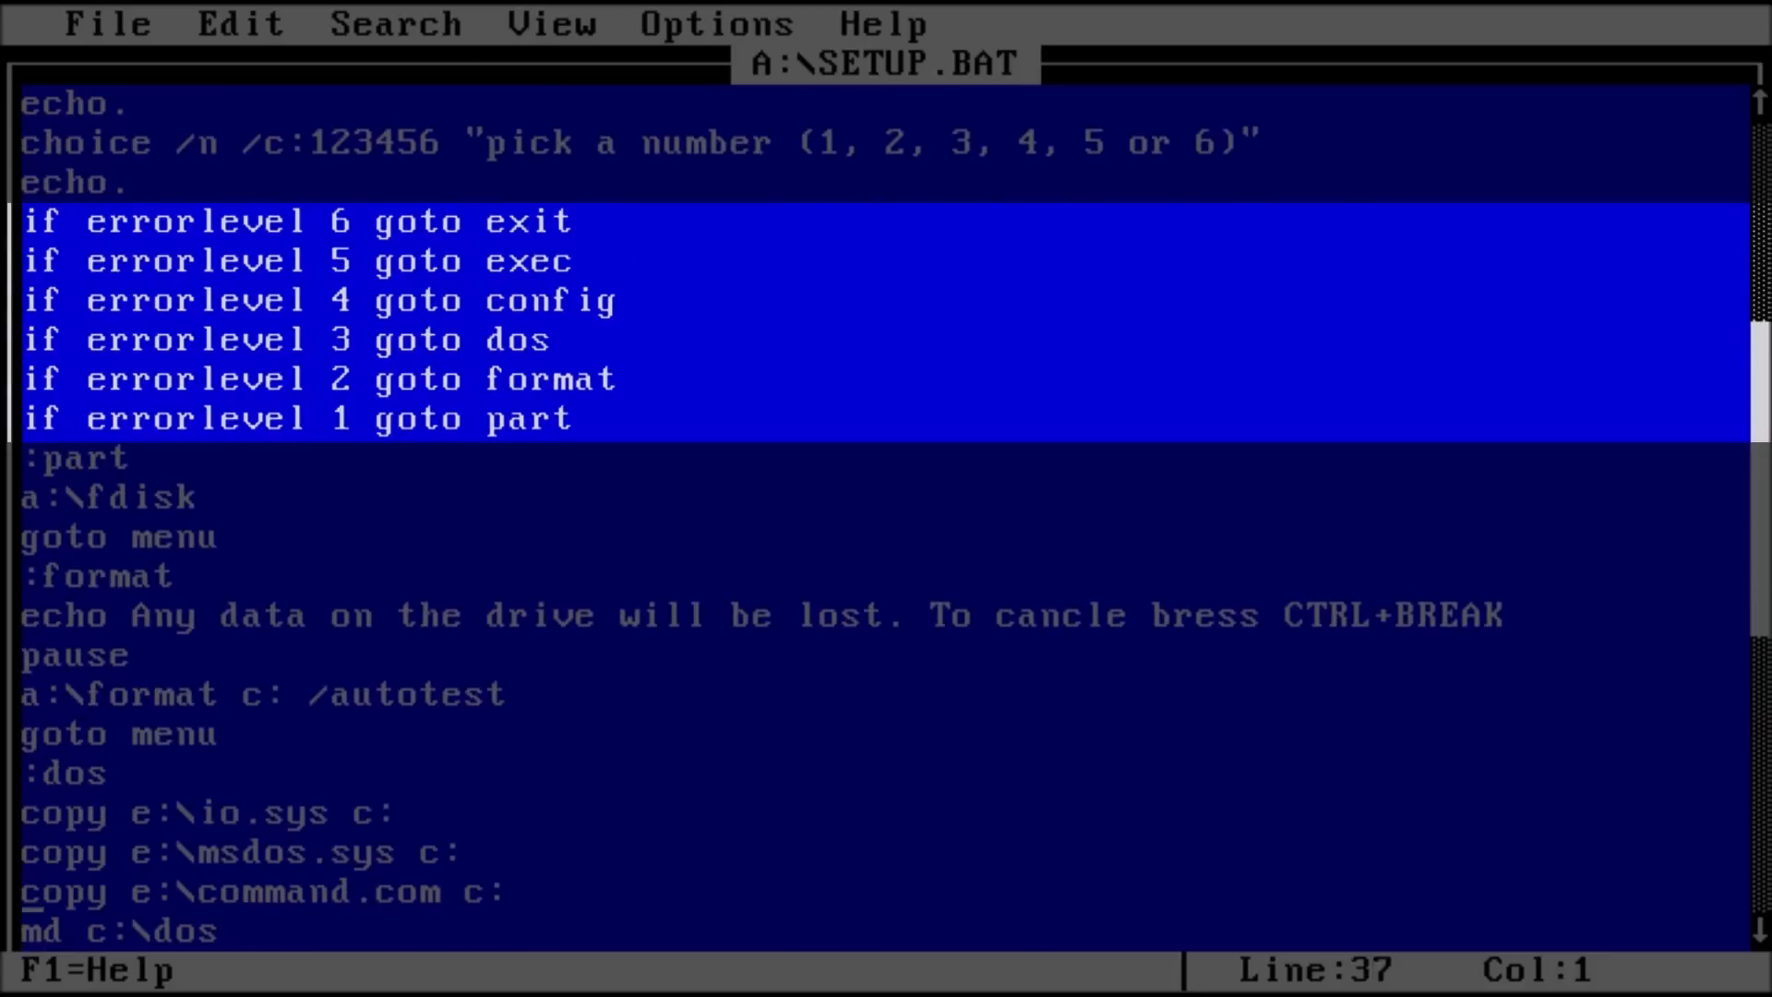
key("Up")
key("Up")
key("Up")
key("Up")
key("Up")
key("Up")
key("Up")
key("Up")
key("Down")
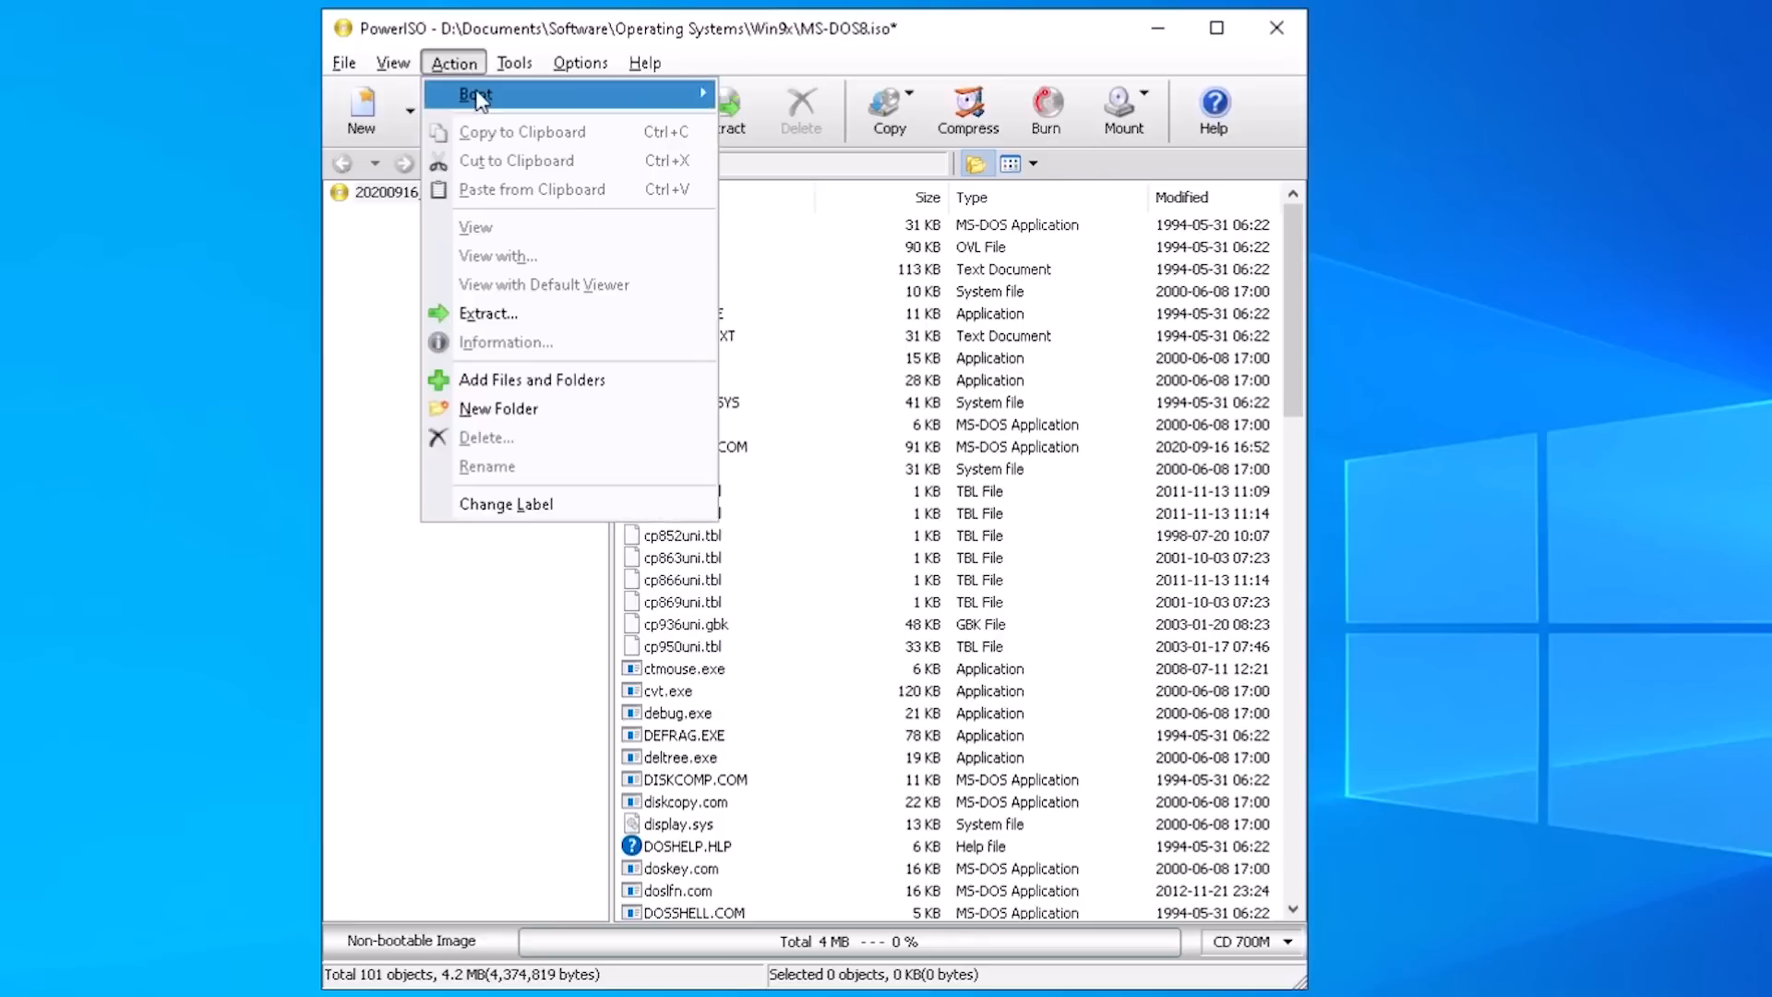
- In PowerISO, add boot information to MS-DOS8.iso from the WindowsME Boot Disk Modified image in the Windows Me folder
mouse_move(485, 97)
left_click(799, 96)
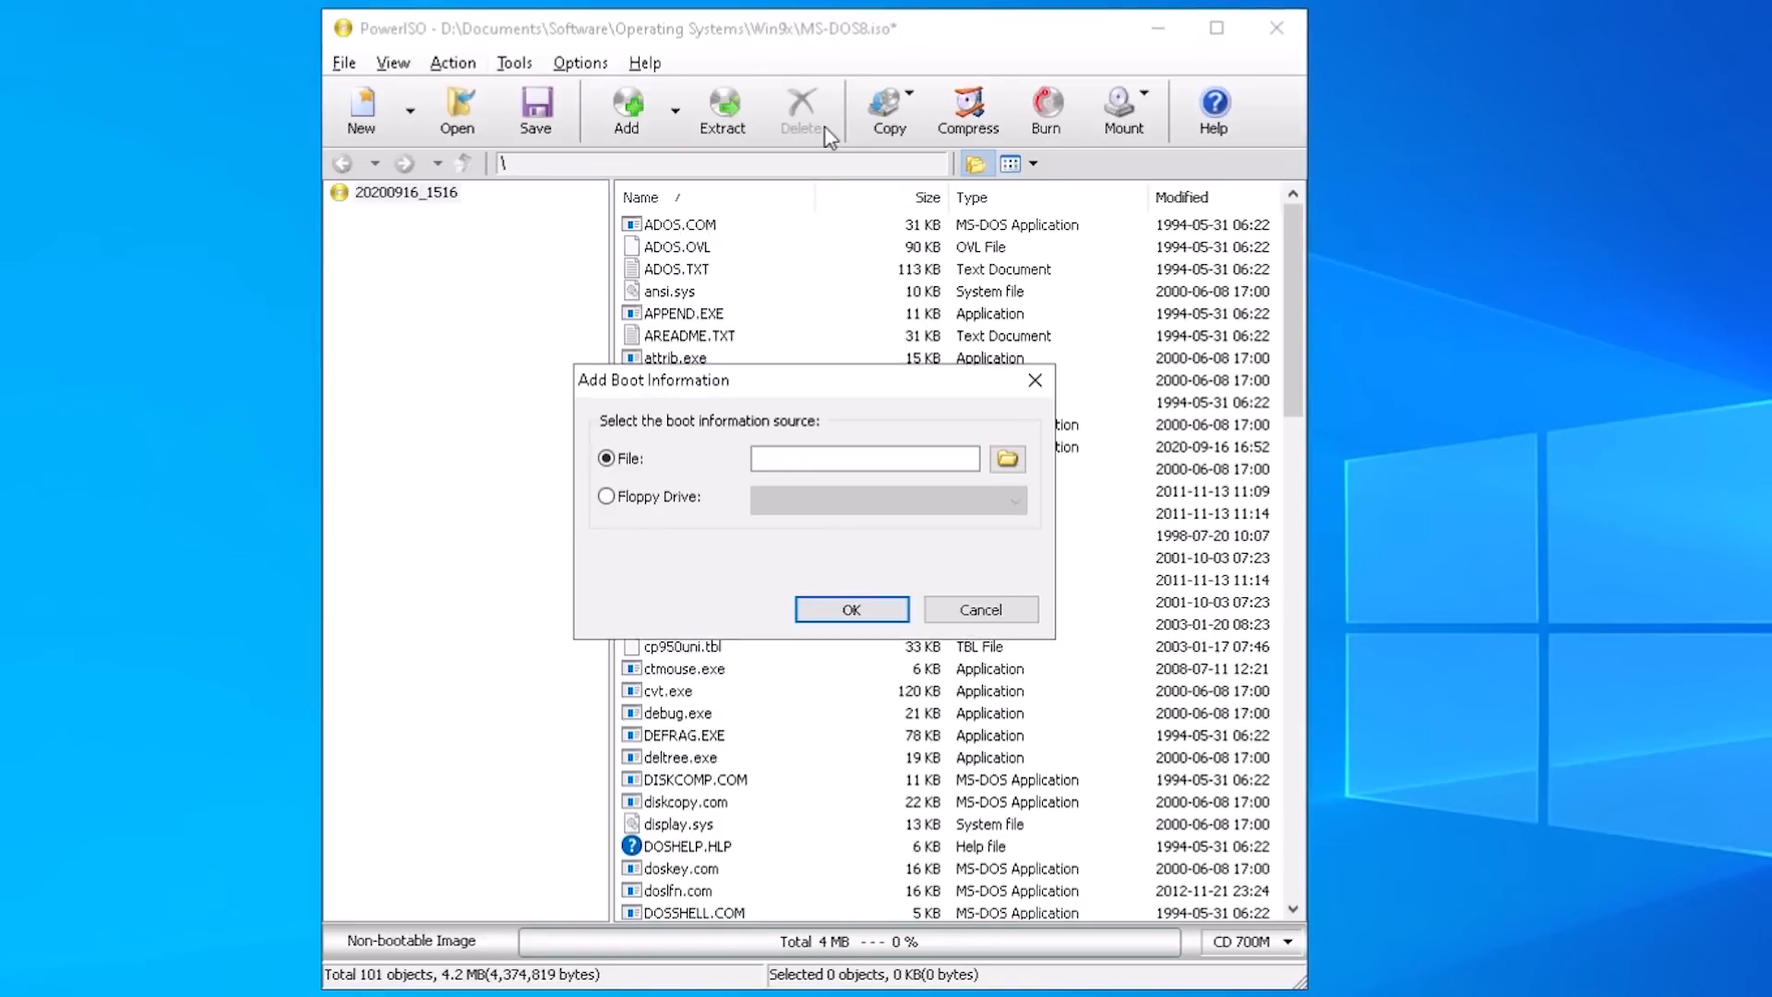
left_click(1017, 467)
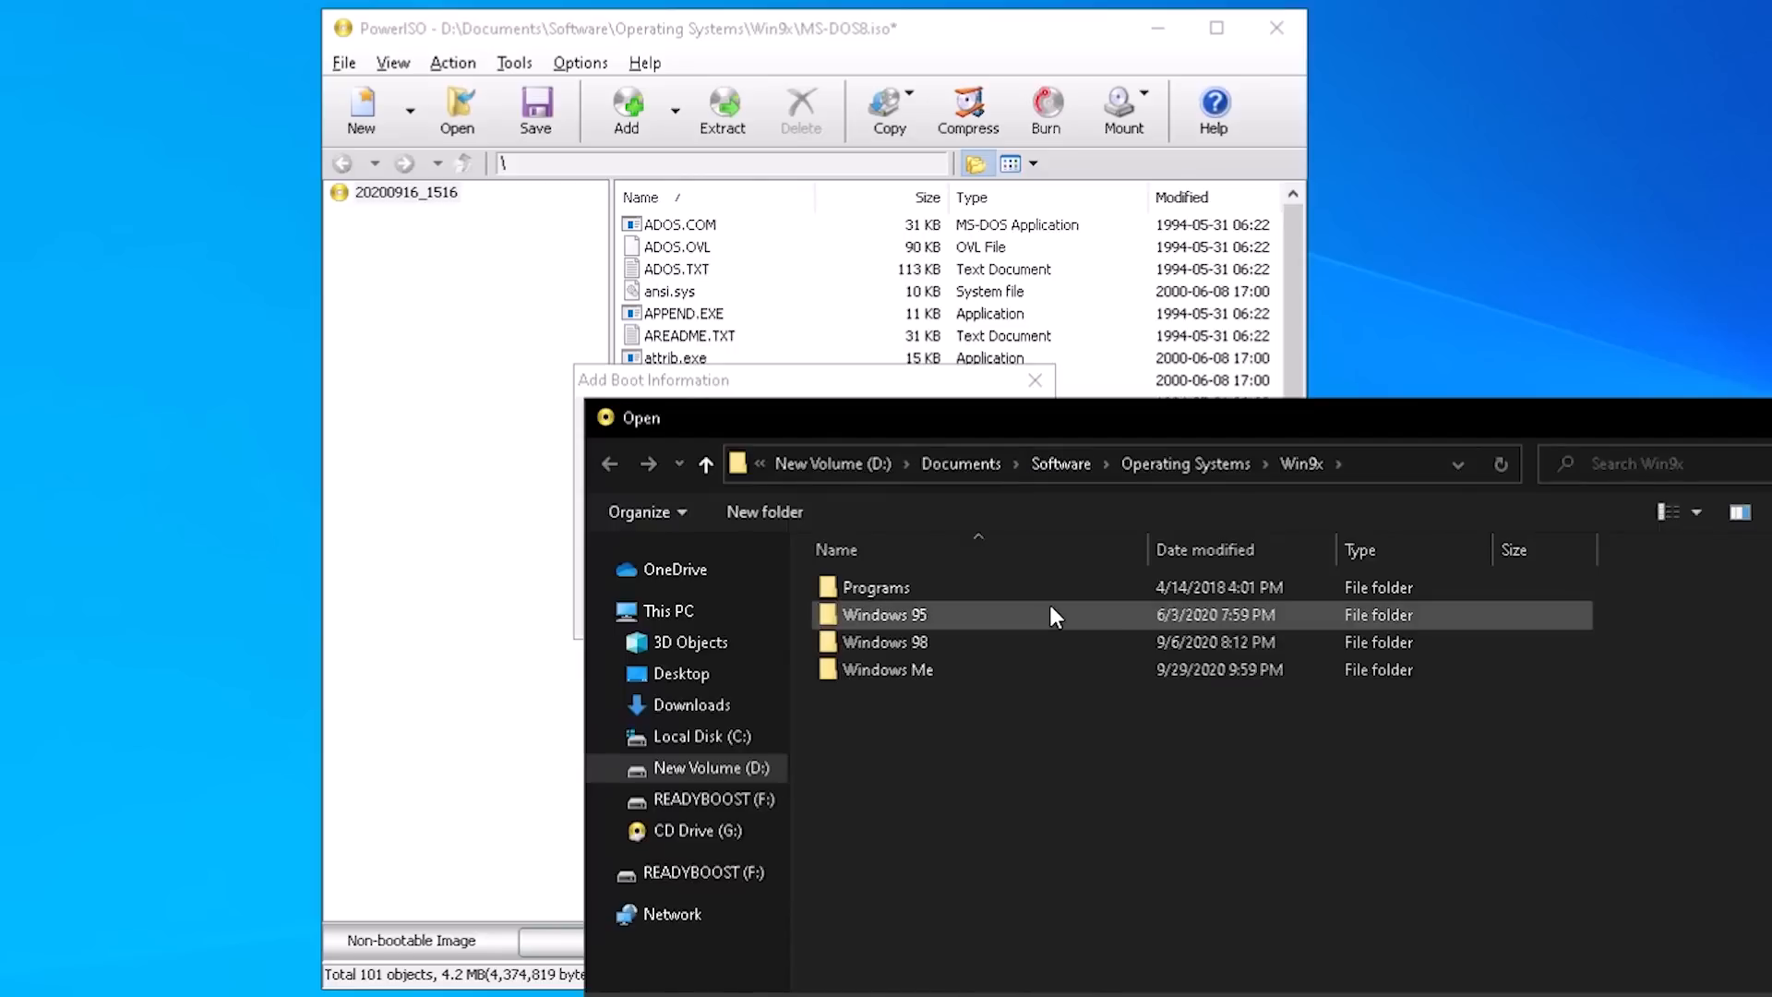
double_click(984, 670)
left_click(977, 618)
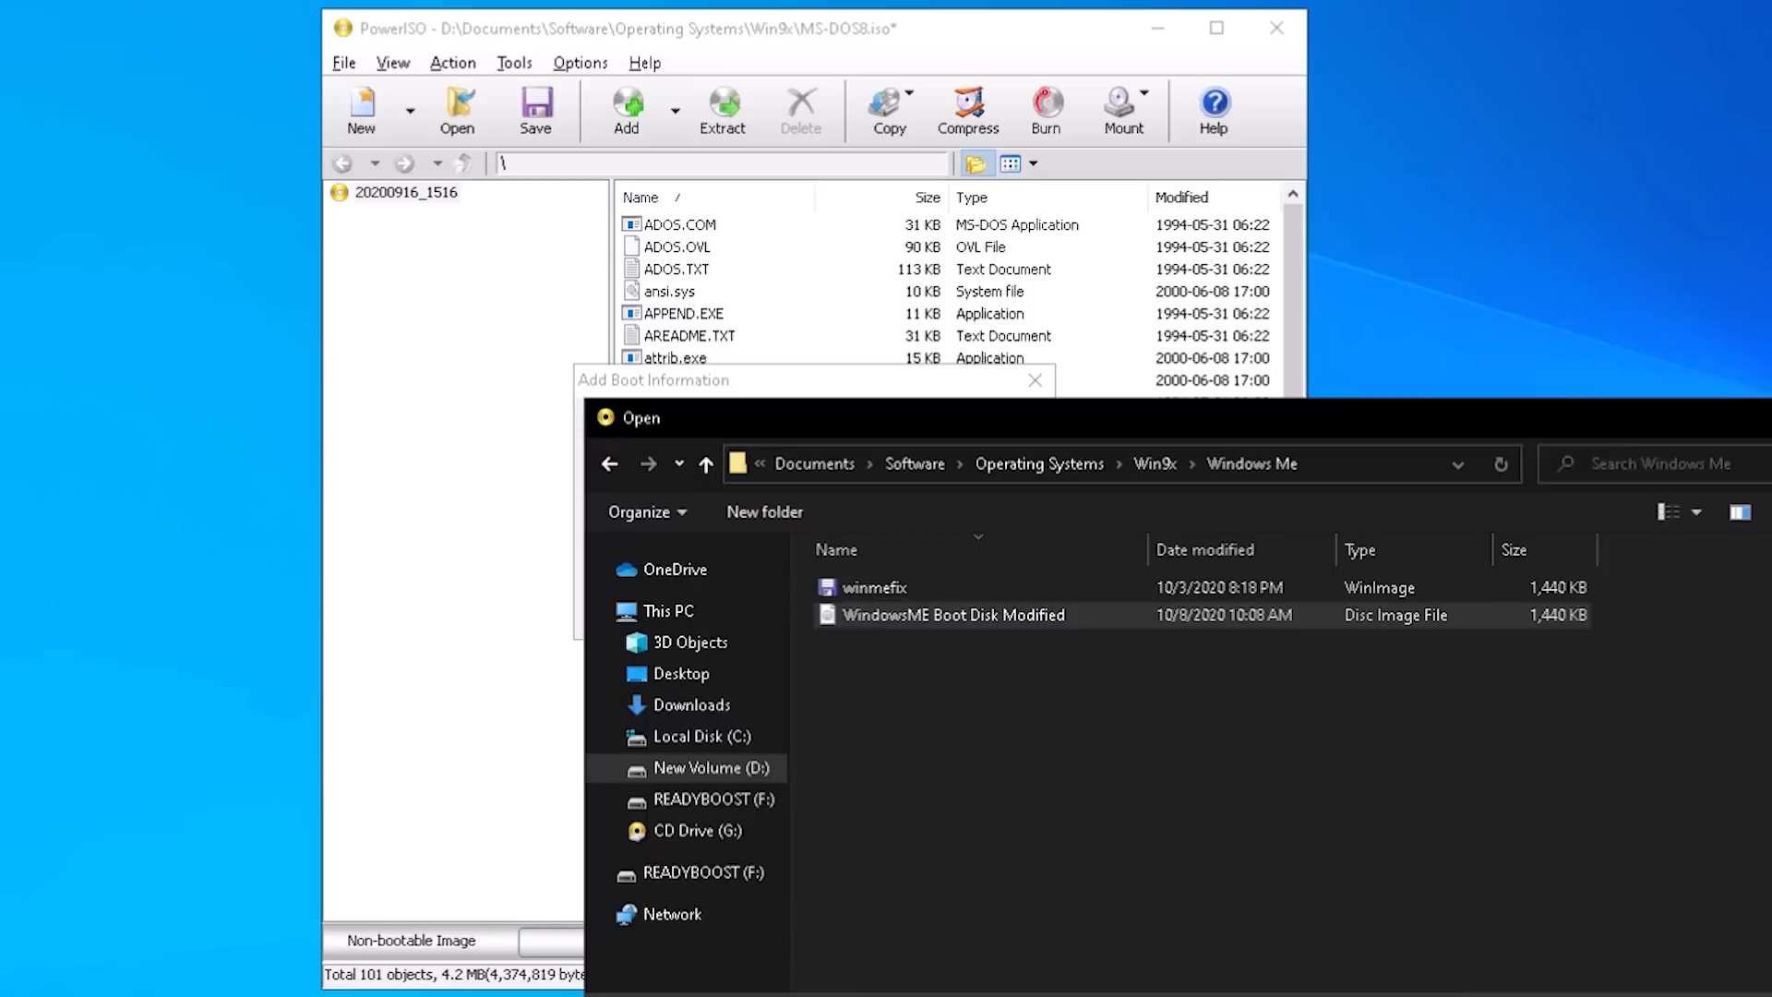
key("Return")
left_click(863, 600)
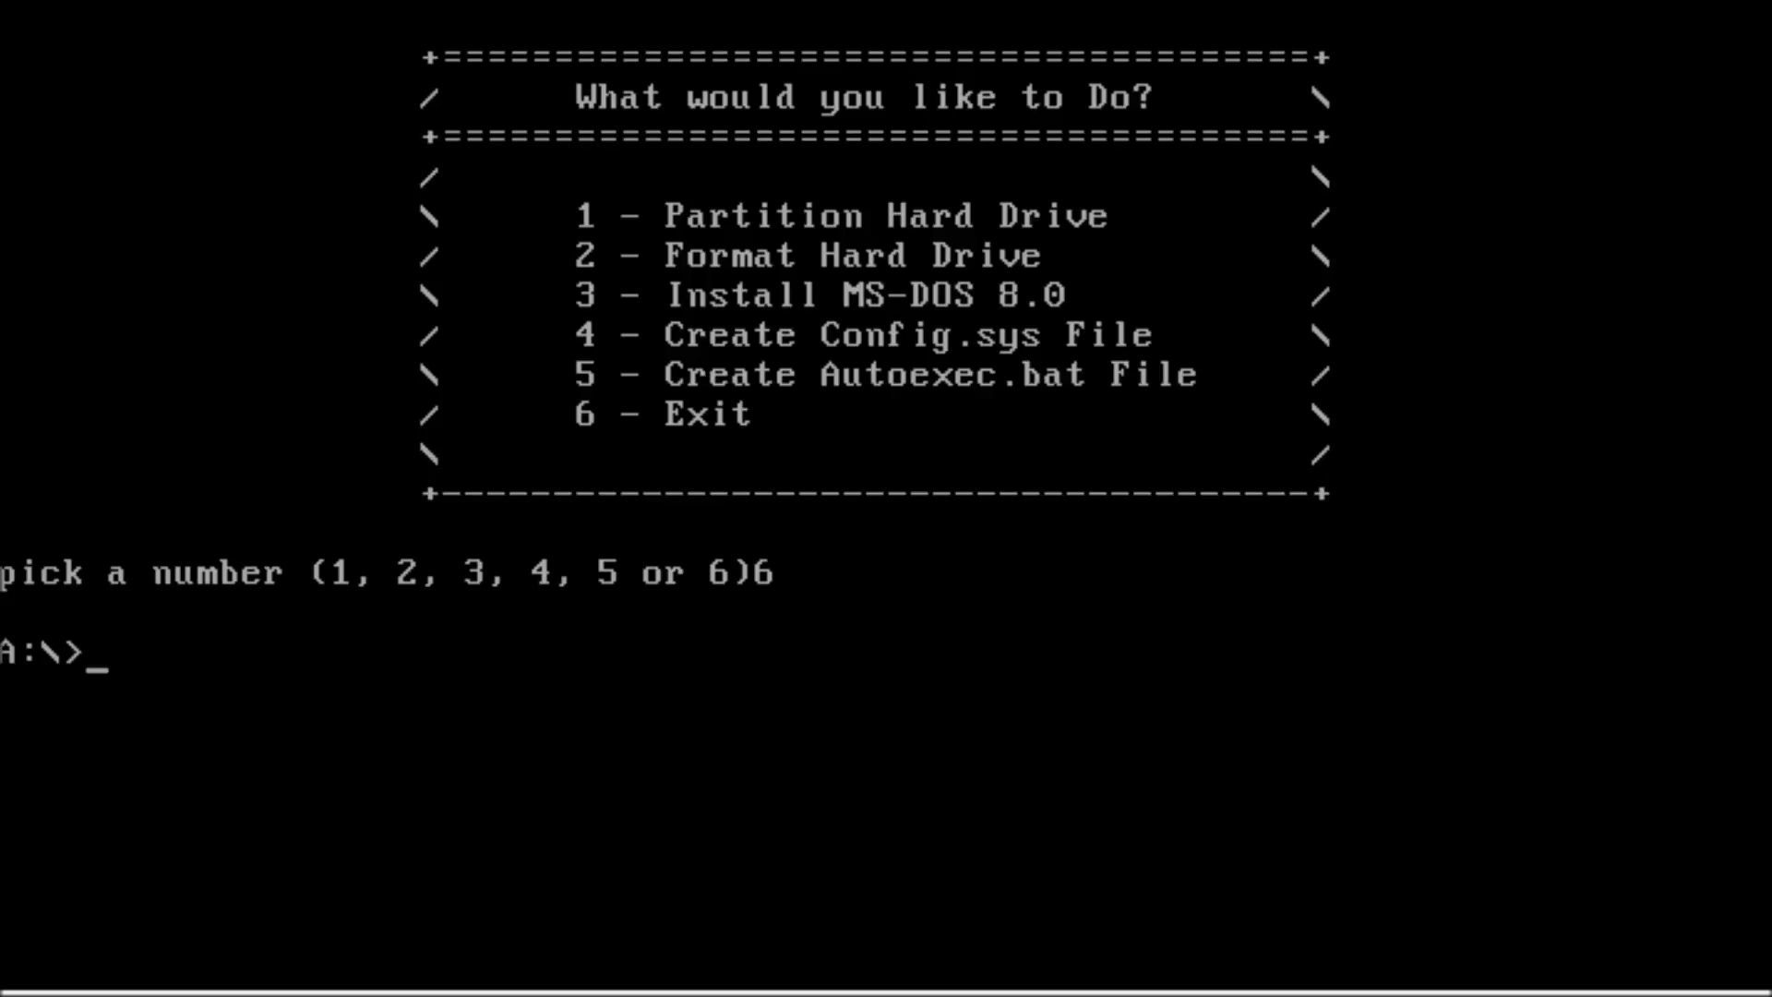
- In the virtual machine, list the files on the A drive and on the E drive
type("dir")
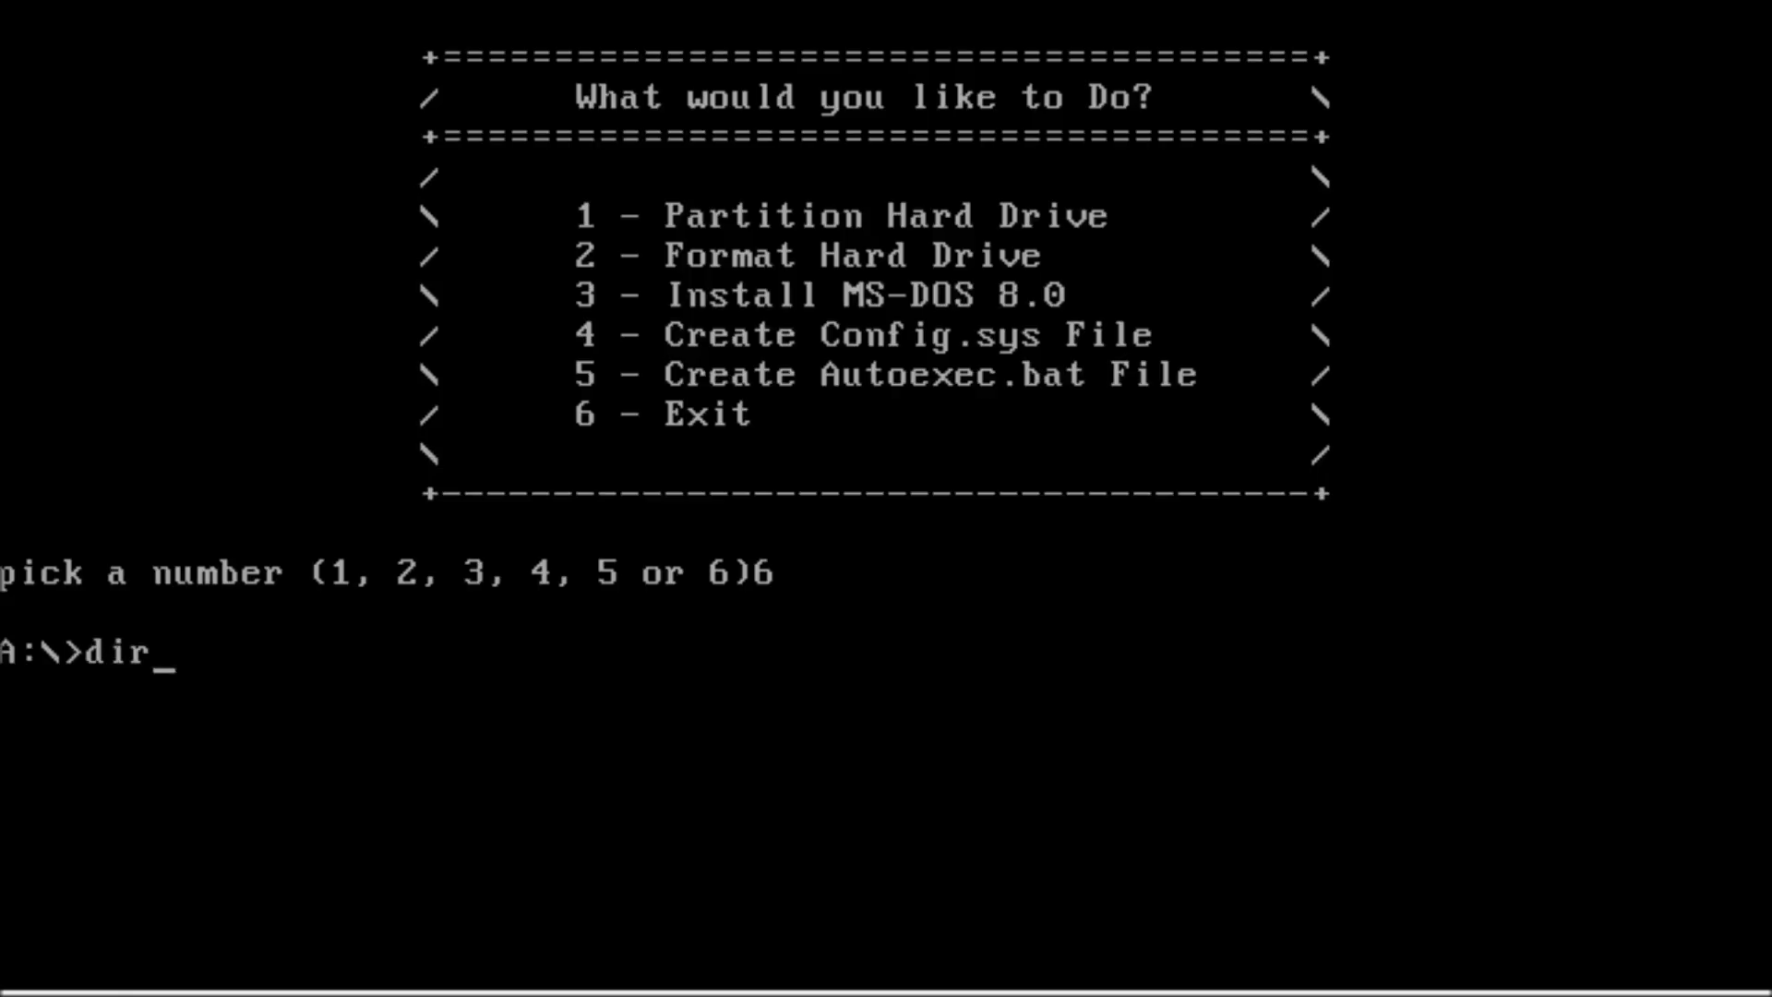
key("Return")
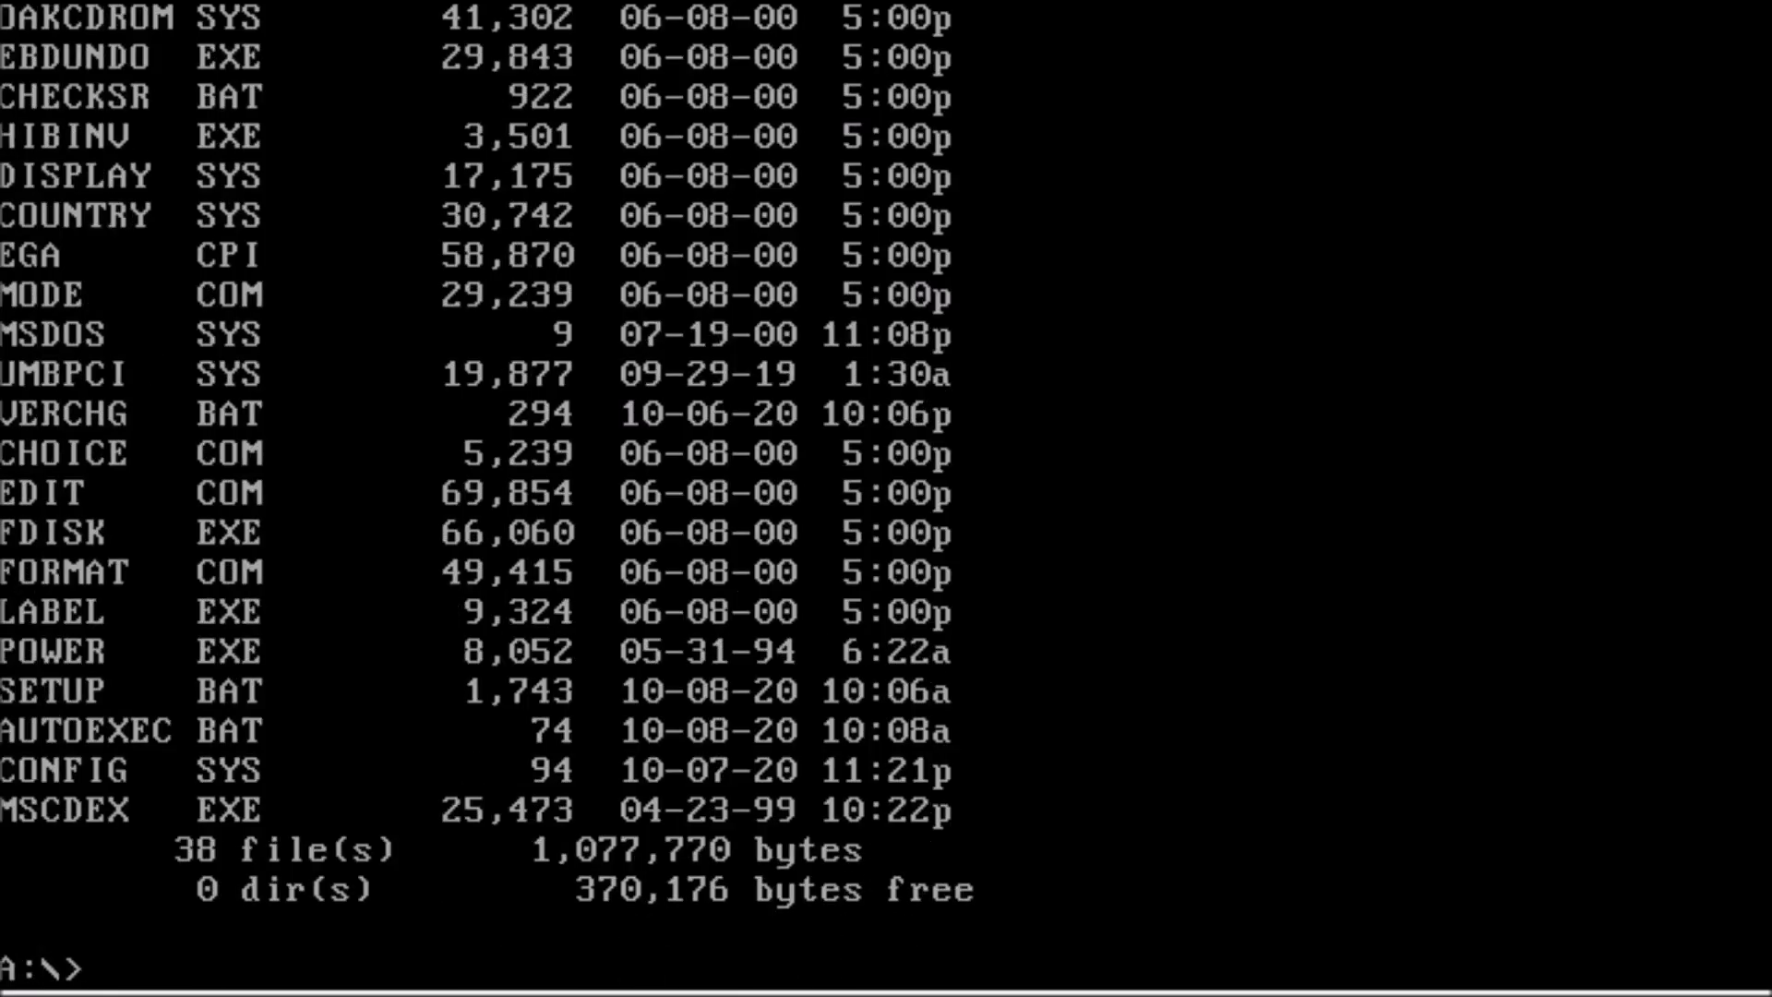
type("e:")
key("Return")
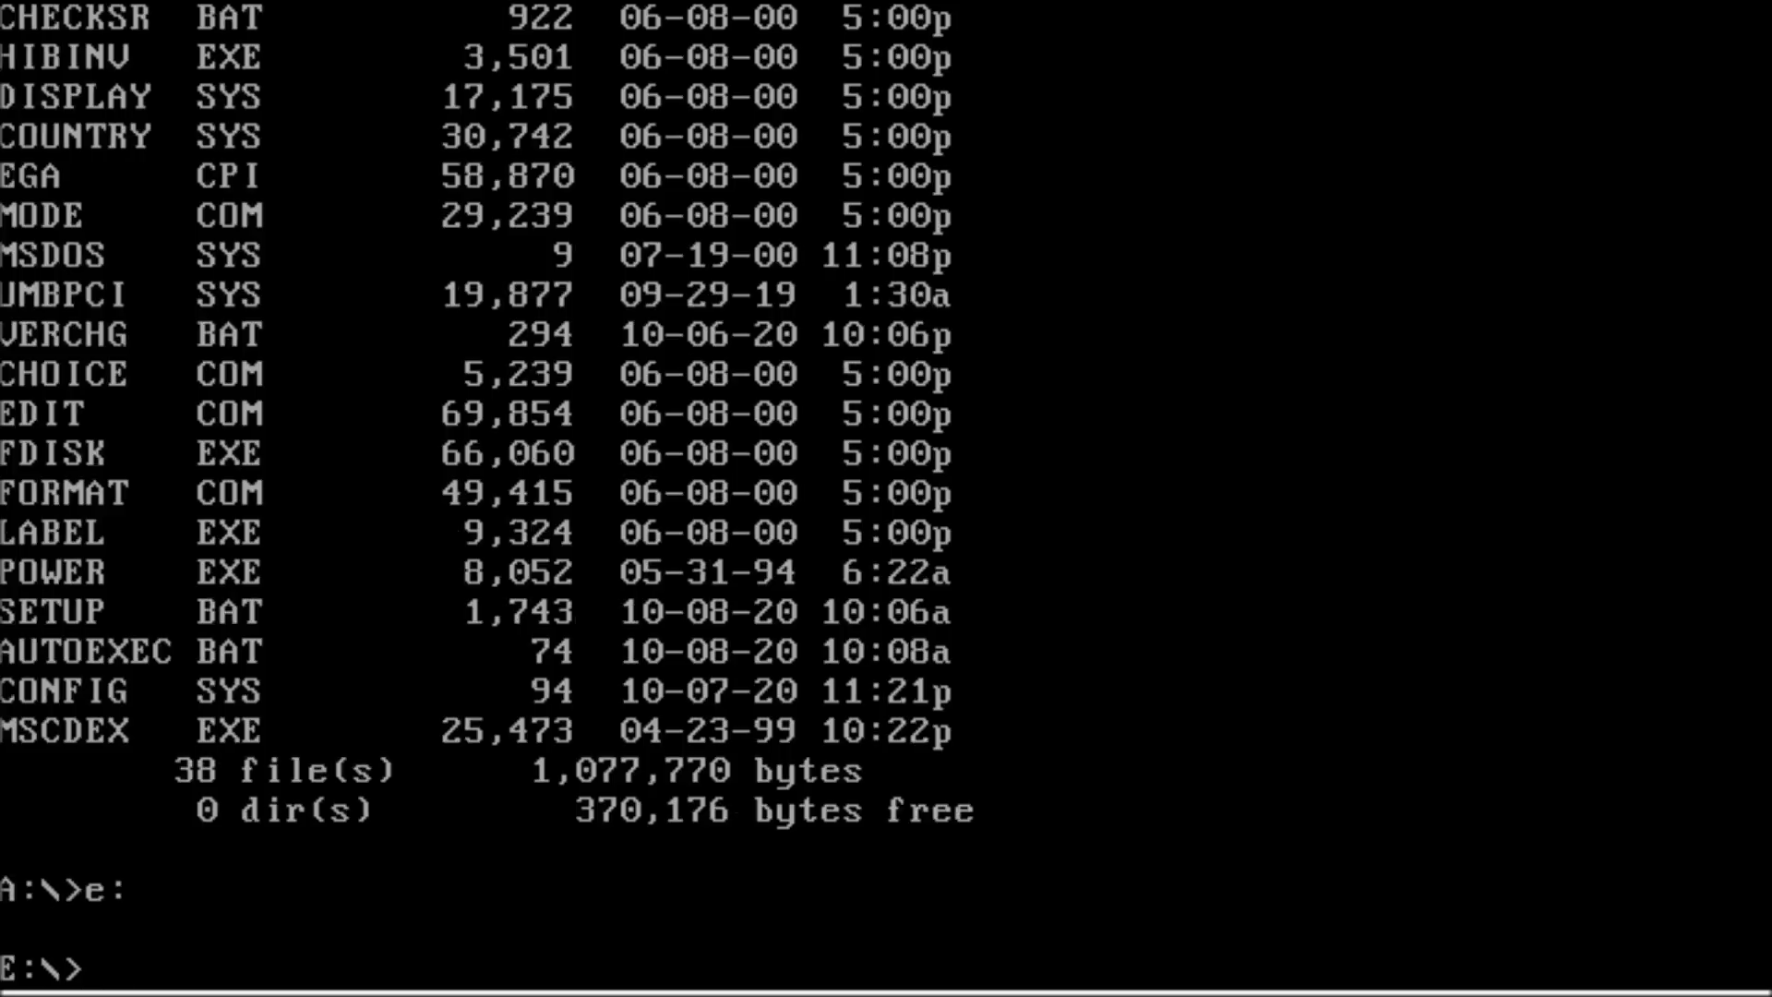
type("dir")
key("Return")
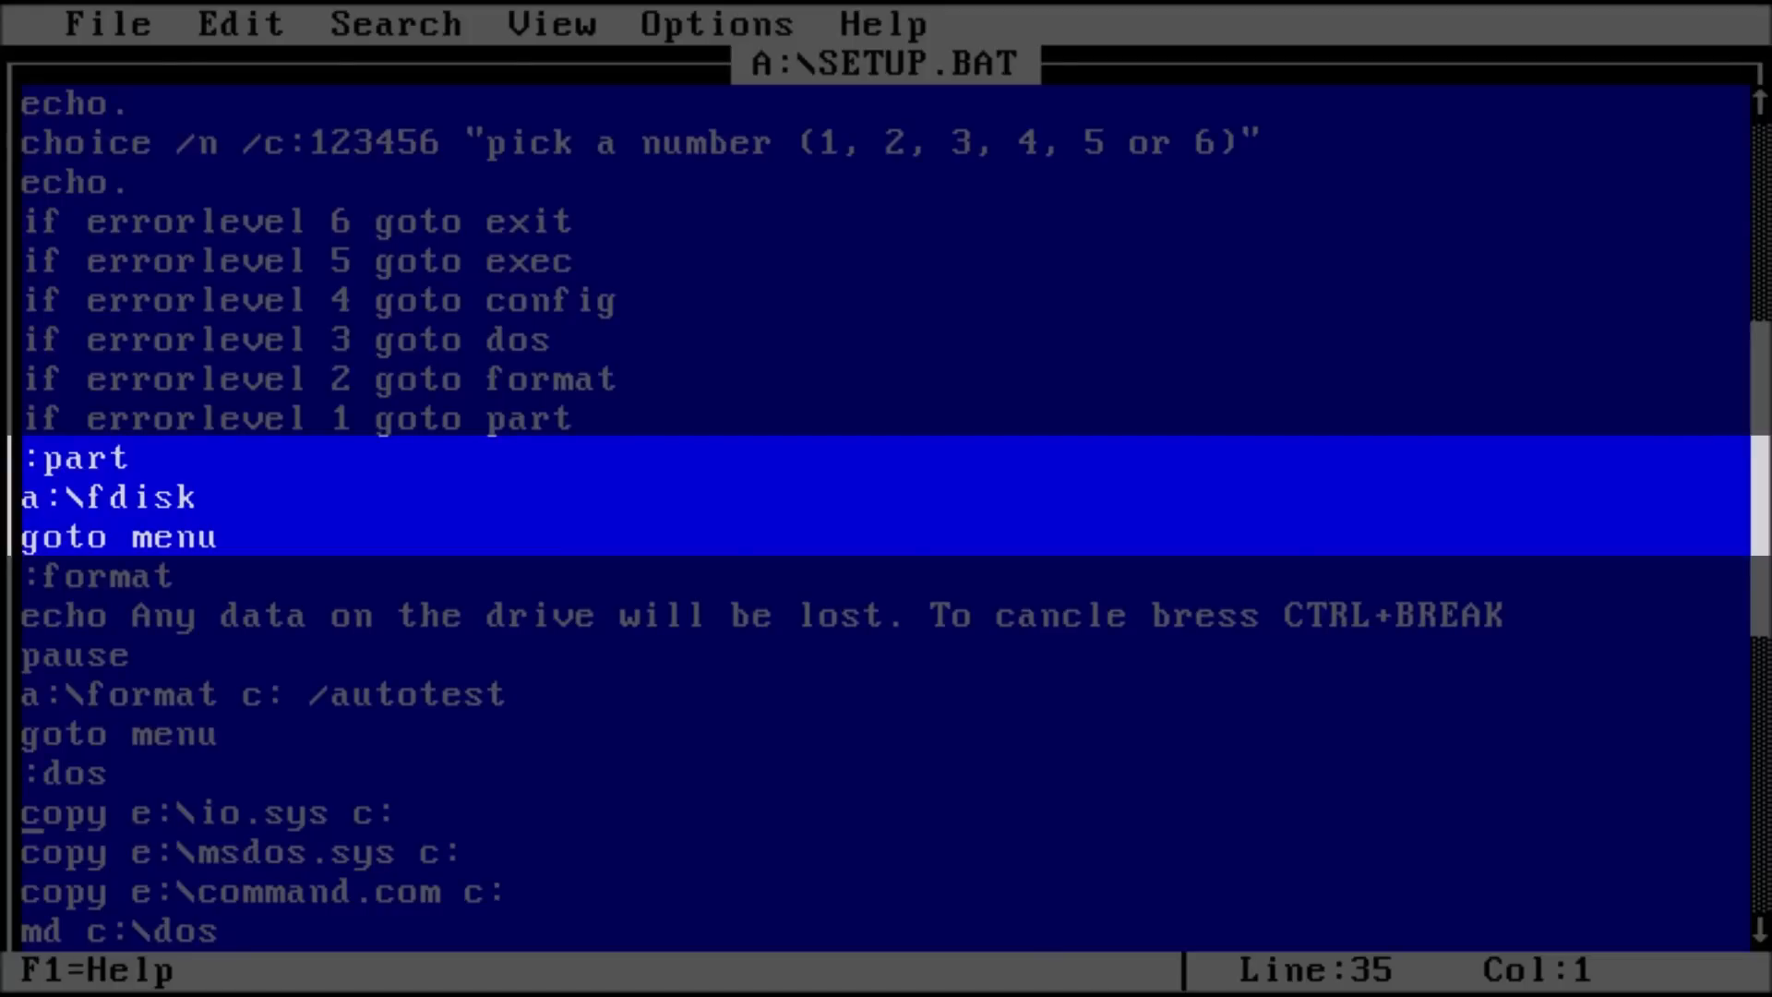
- Examine the part, format and dos sections of SETUP.BAT, including the file copy commands and the verchg.bat call
left_click(31, 891)
left_click(30, 932)
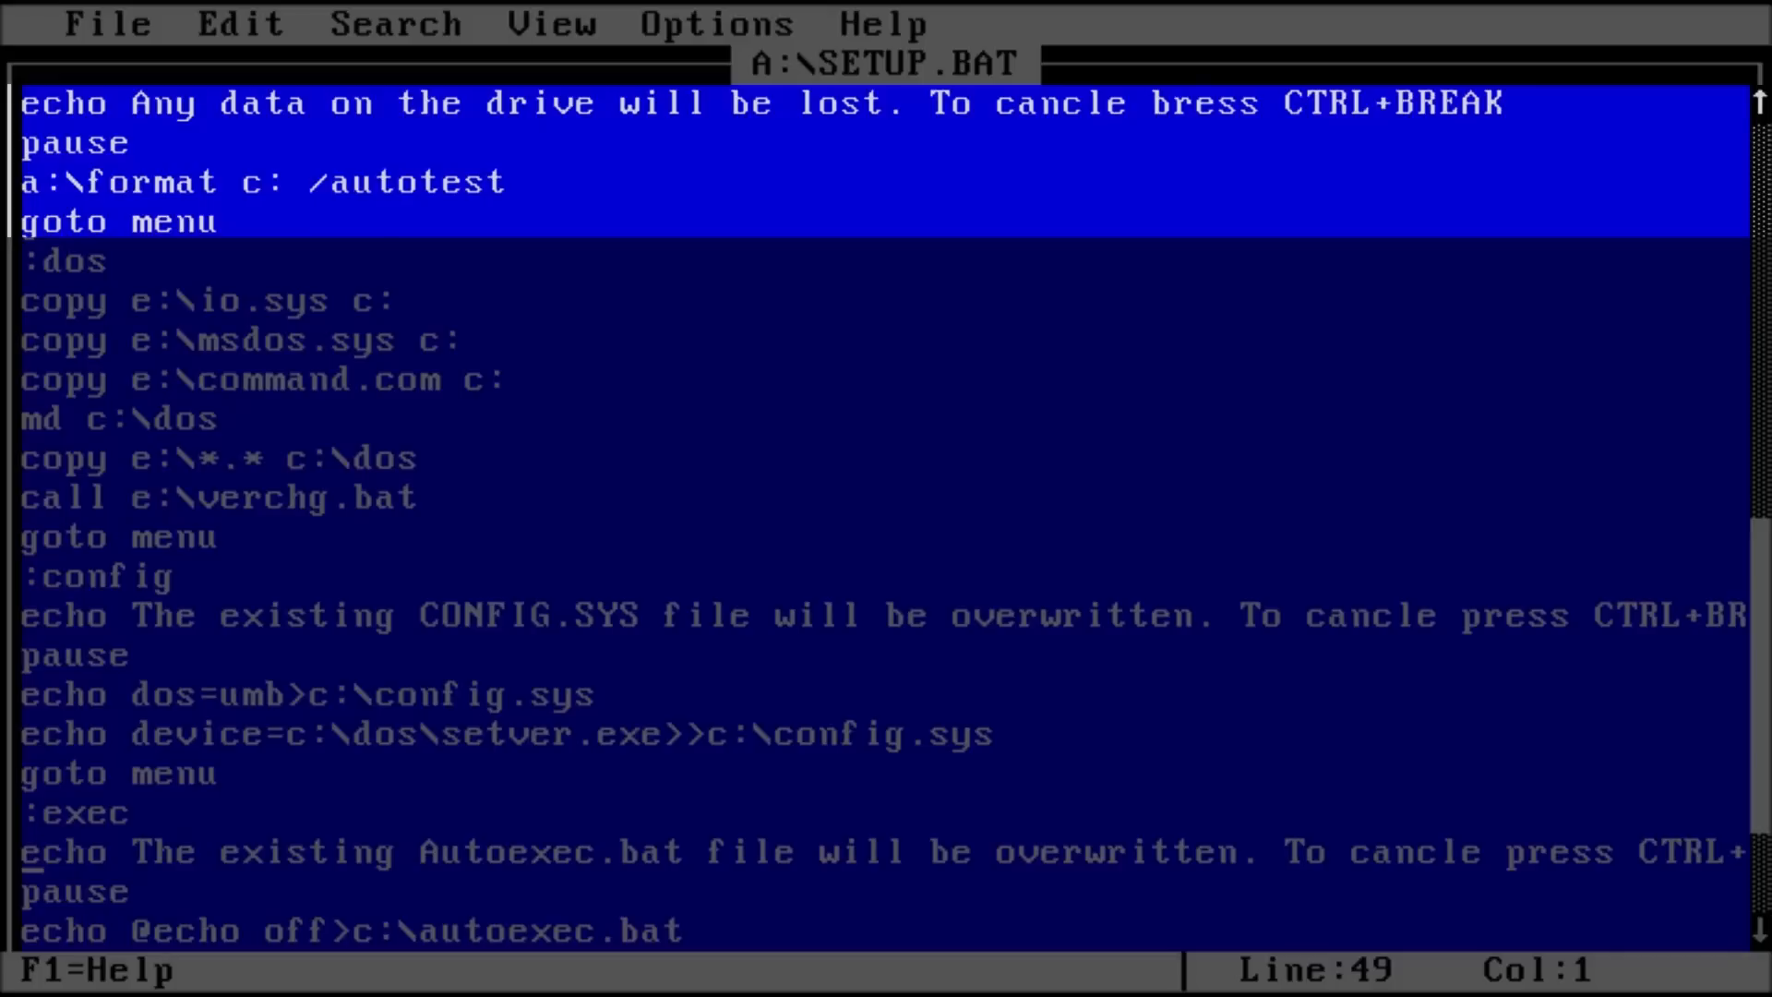
left_click(31, 826)
left_click(31, 774)
left_click(31, 694)
left_click(30, 616)
left_click(30, 577)
left_click(30, 538)
left_click(30, 498)
key("Up")
key("Up")
key("Down")
key("Down")
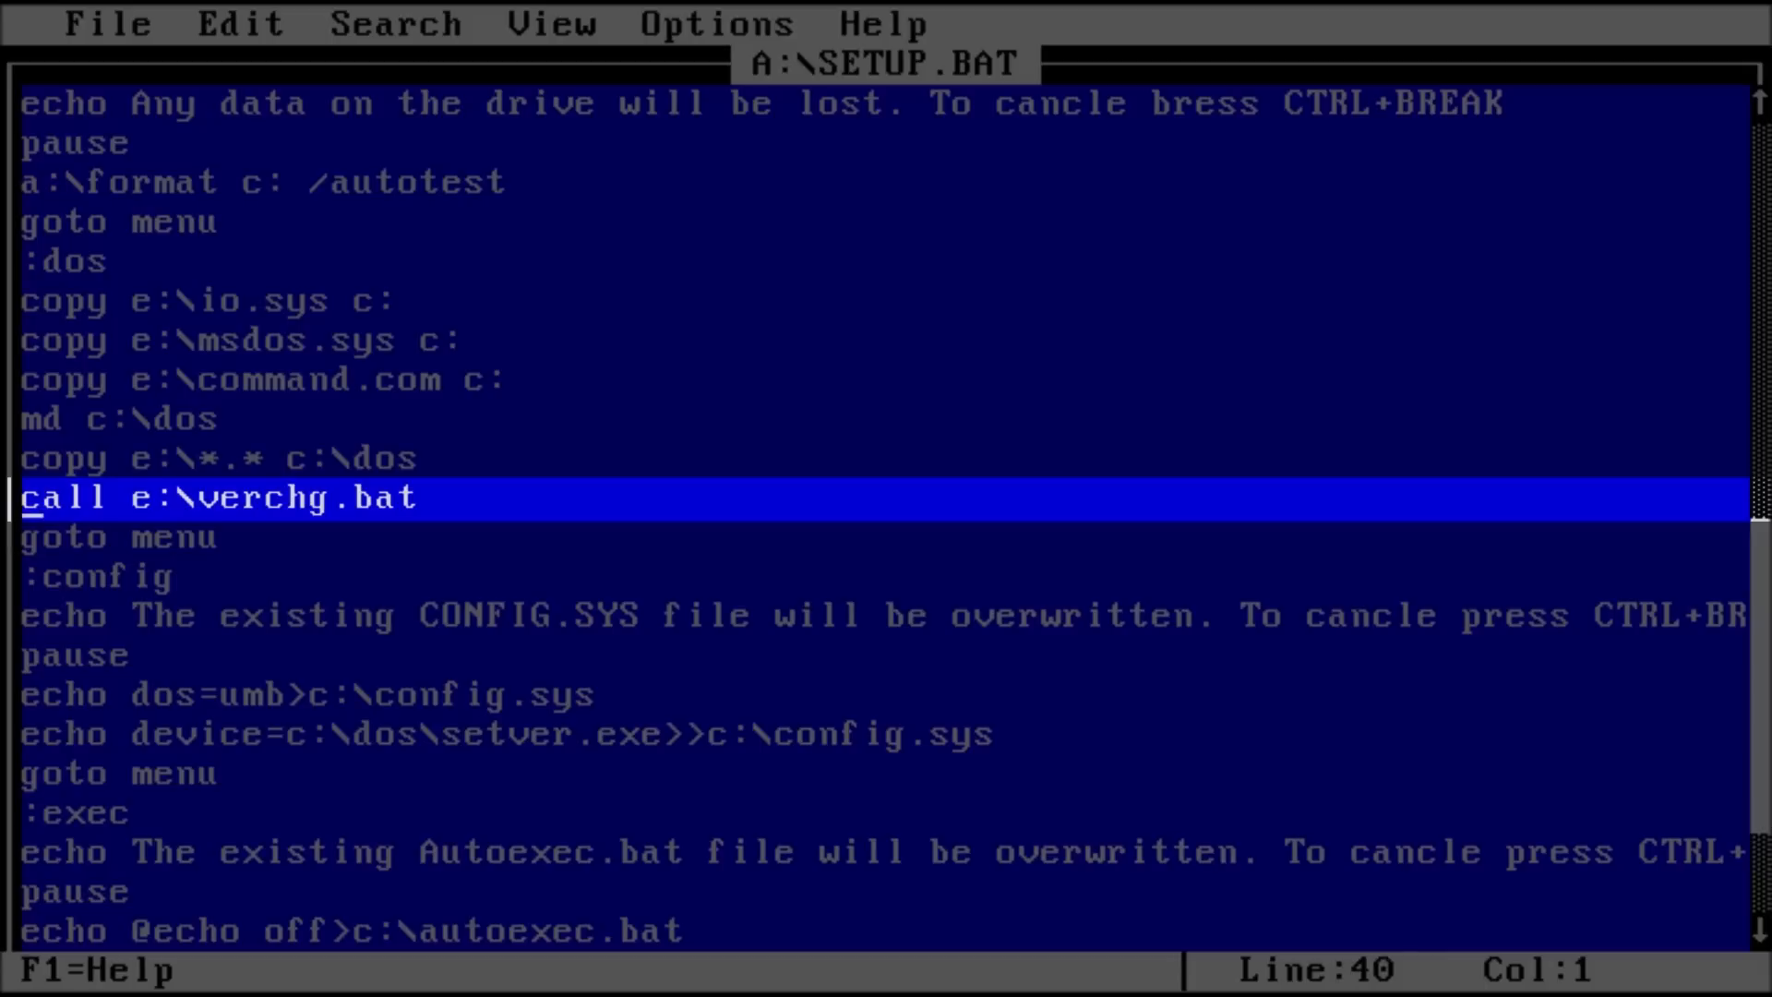
- Examine the config, exec, exit and end sections of SETUP.BAT, including the lines that write config.sys and autoexec.bat
key("shift+Down")
key("Down")
key("Down")
key("Down")
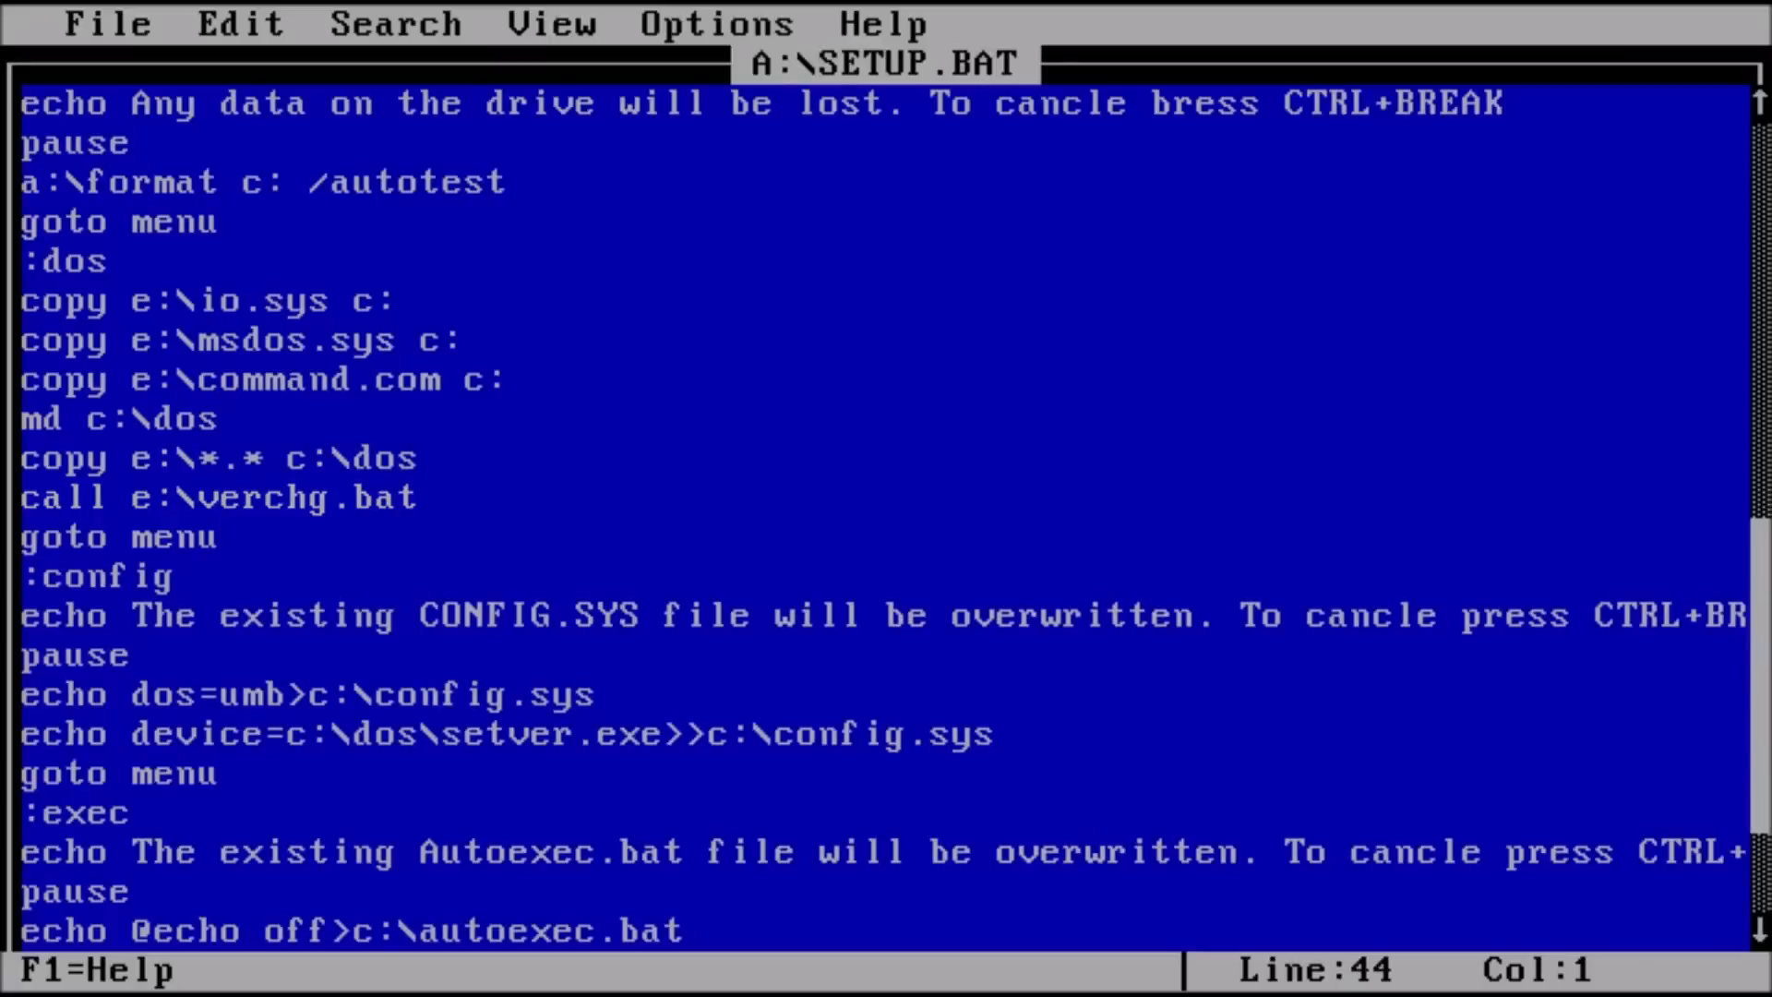
key("Down")
key("Down")
key("Down")
key("Down")
key("Down")
key("Down")
key("Down")
key("Down")
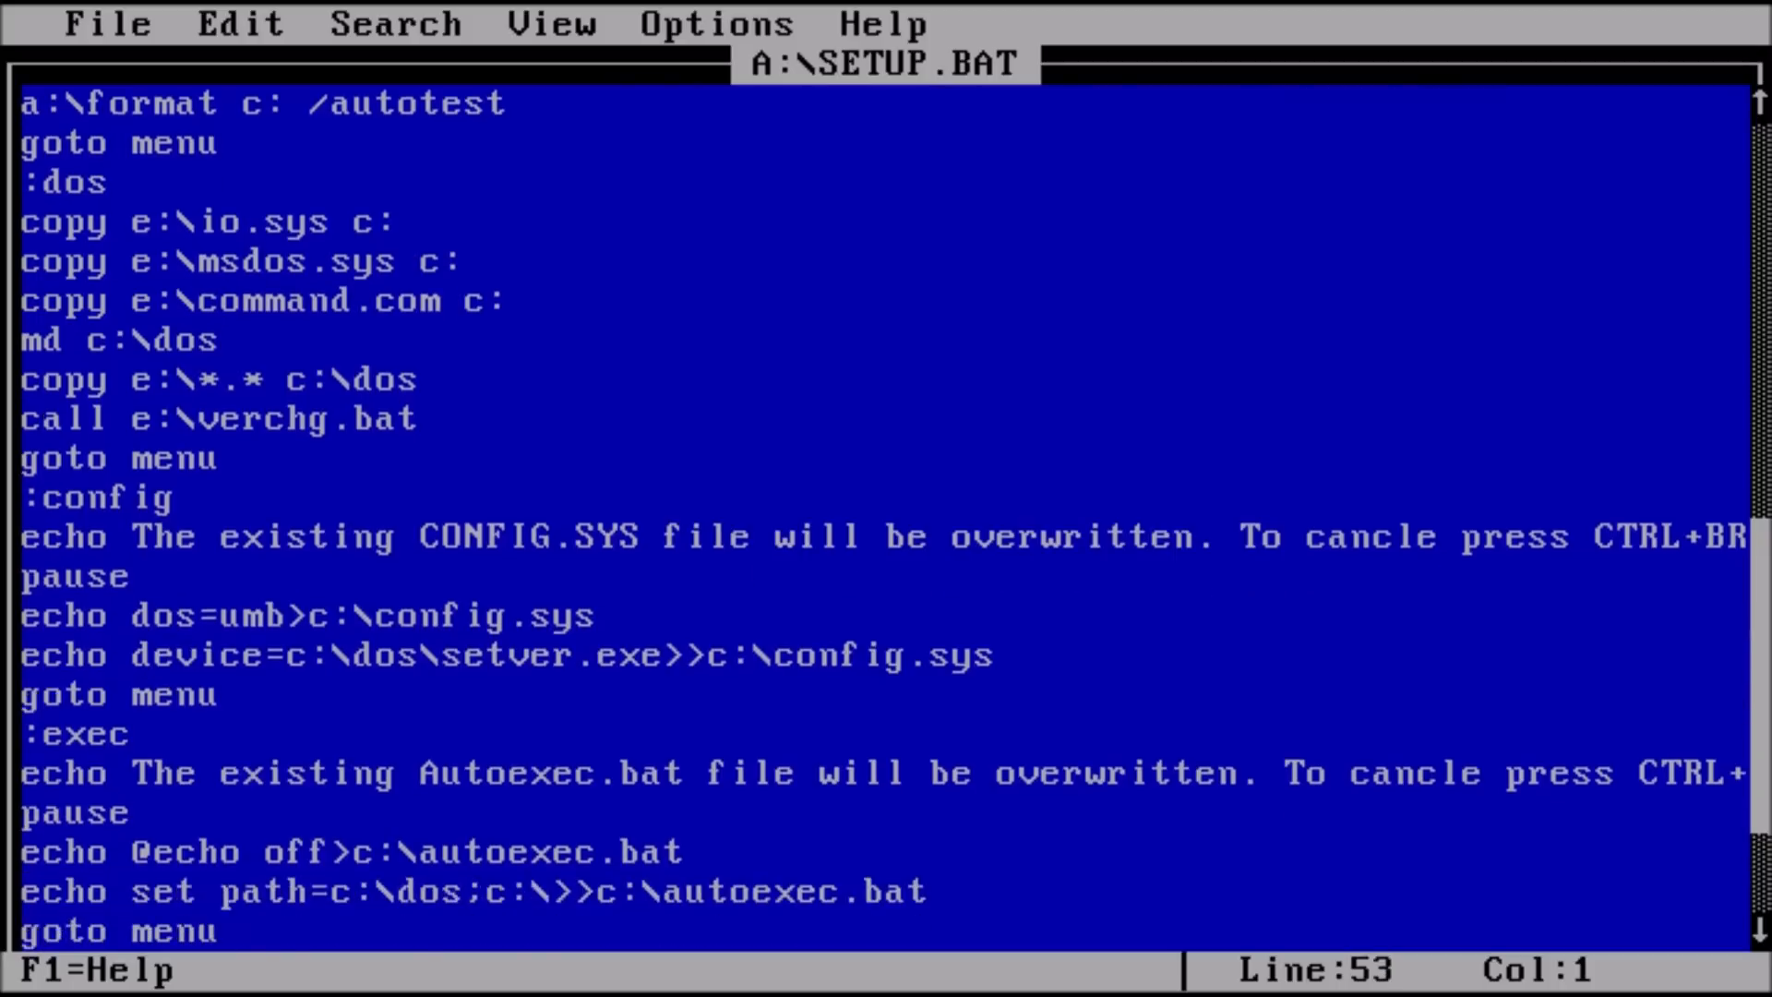
key("Down")
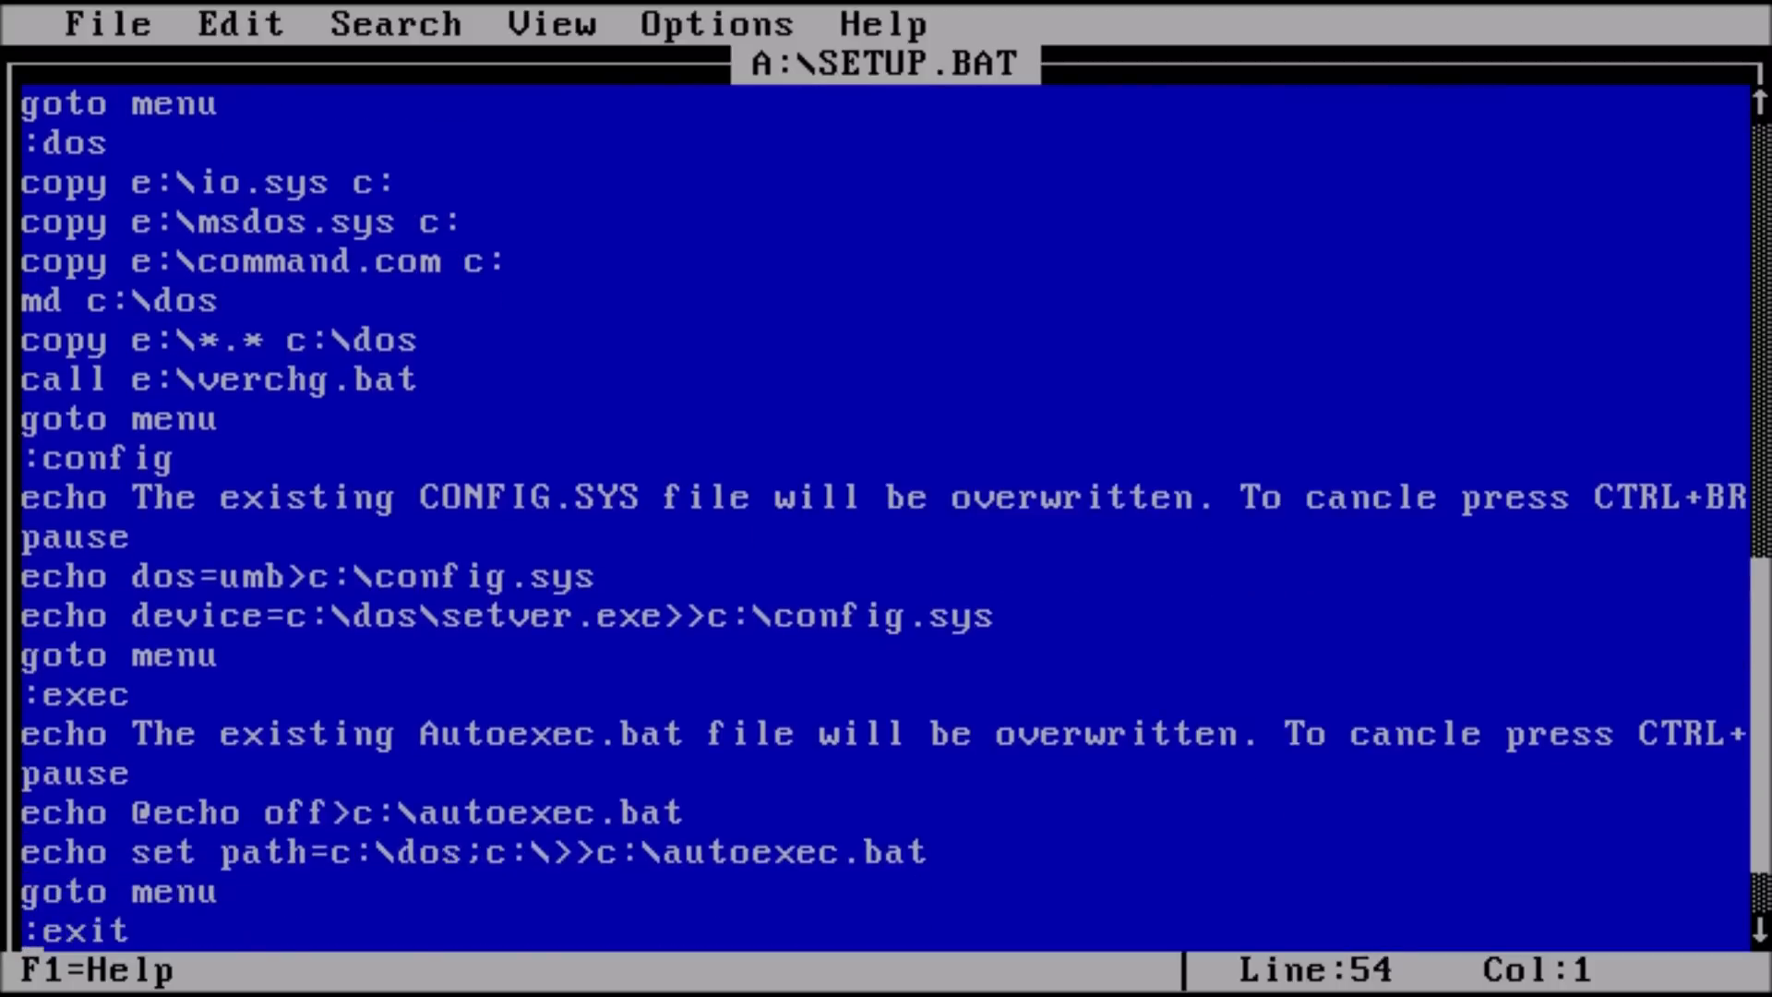
key("Down")
key("Down")
key("Down")
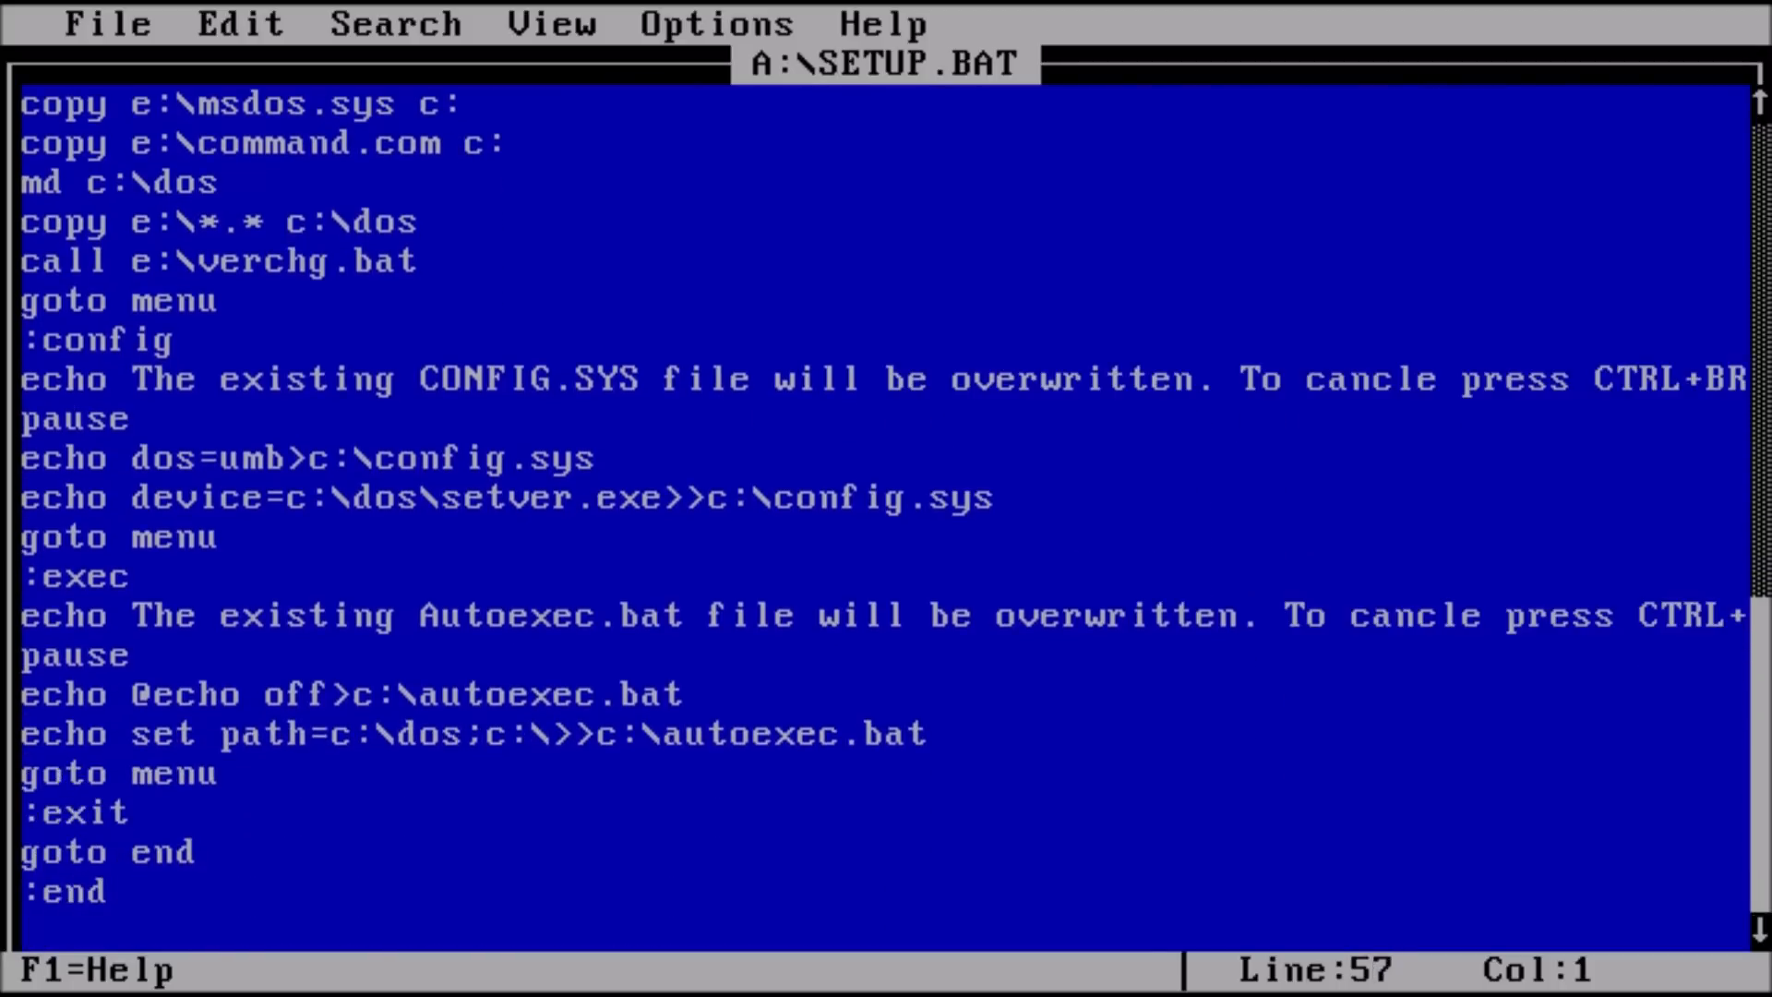
key("Up")
key("Up")
key("Up")
key("Up")
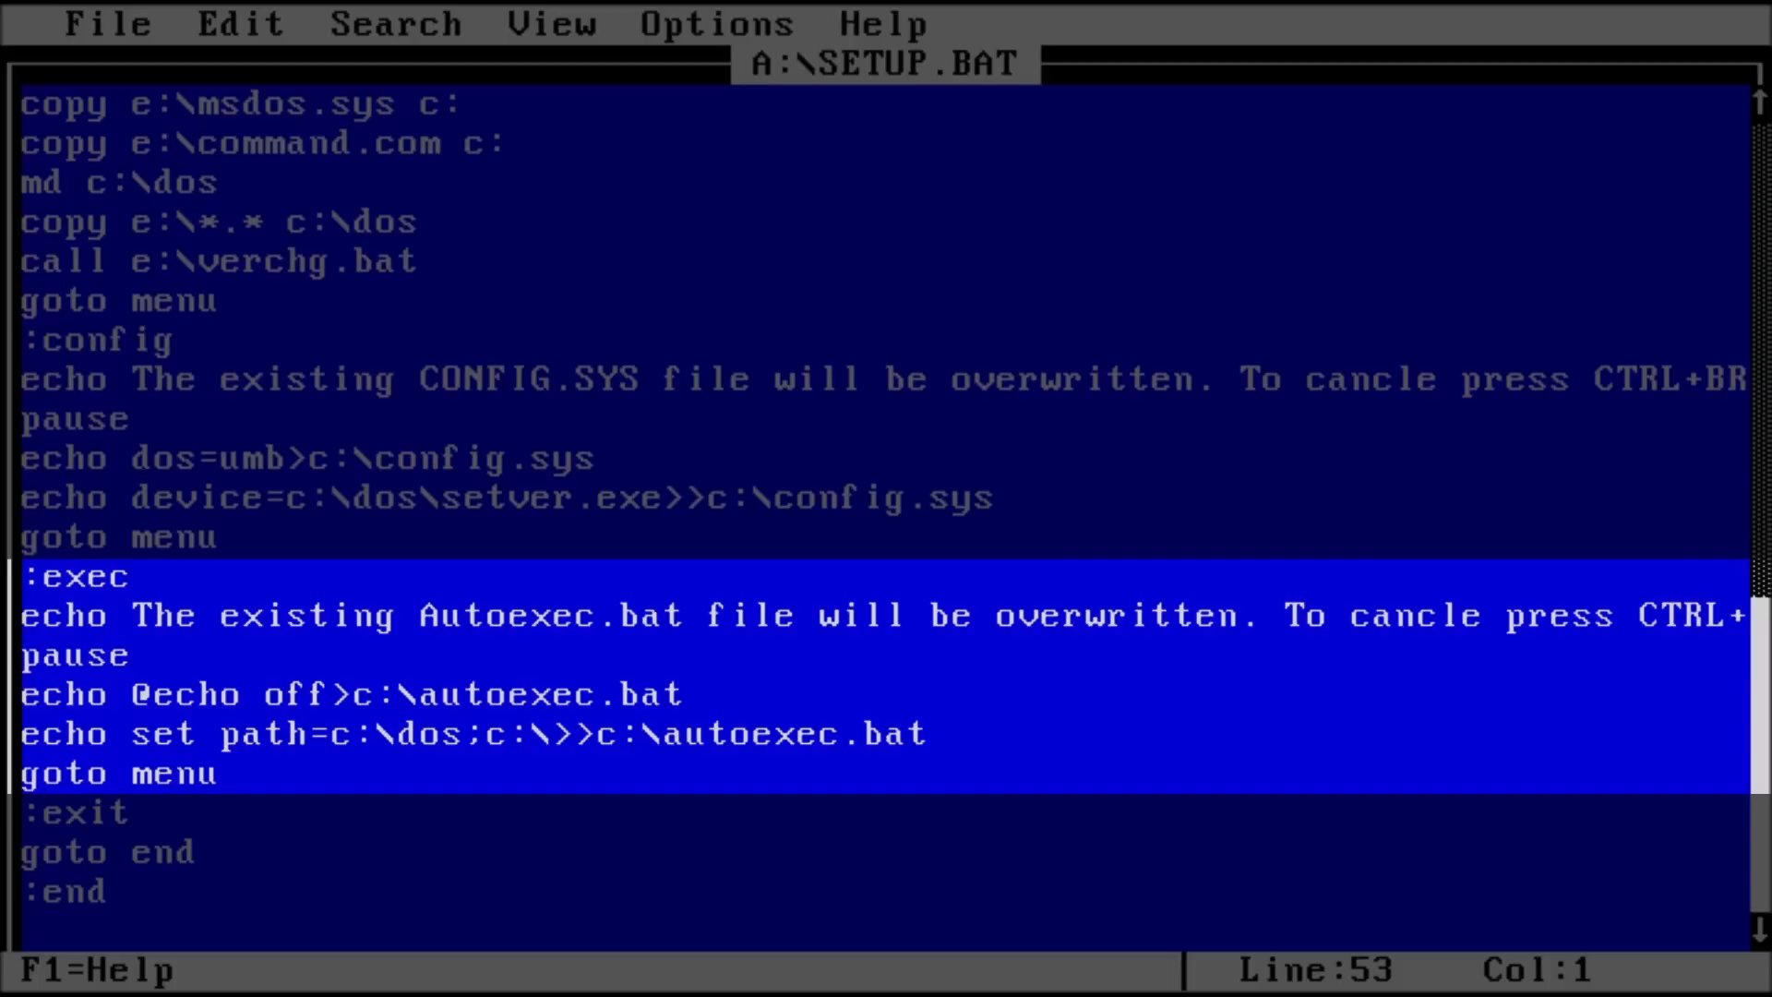
- Close SETUP.BAT and exit the editor to the A drive's command prompt
key("alt+f")
key("Down")
key("Down")
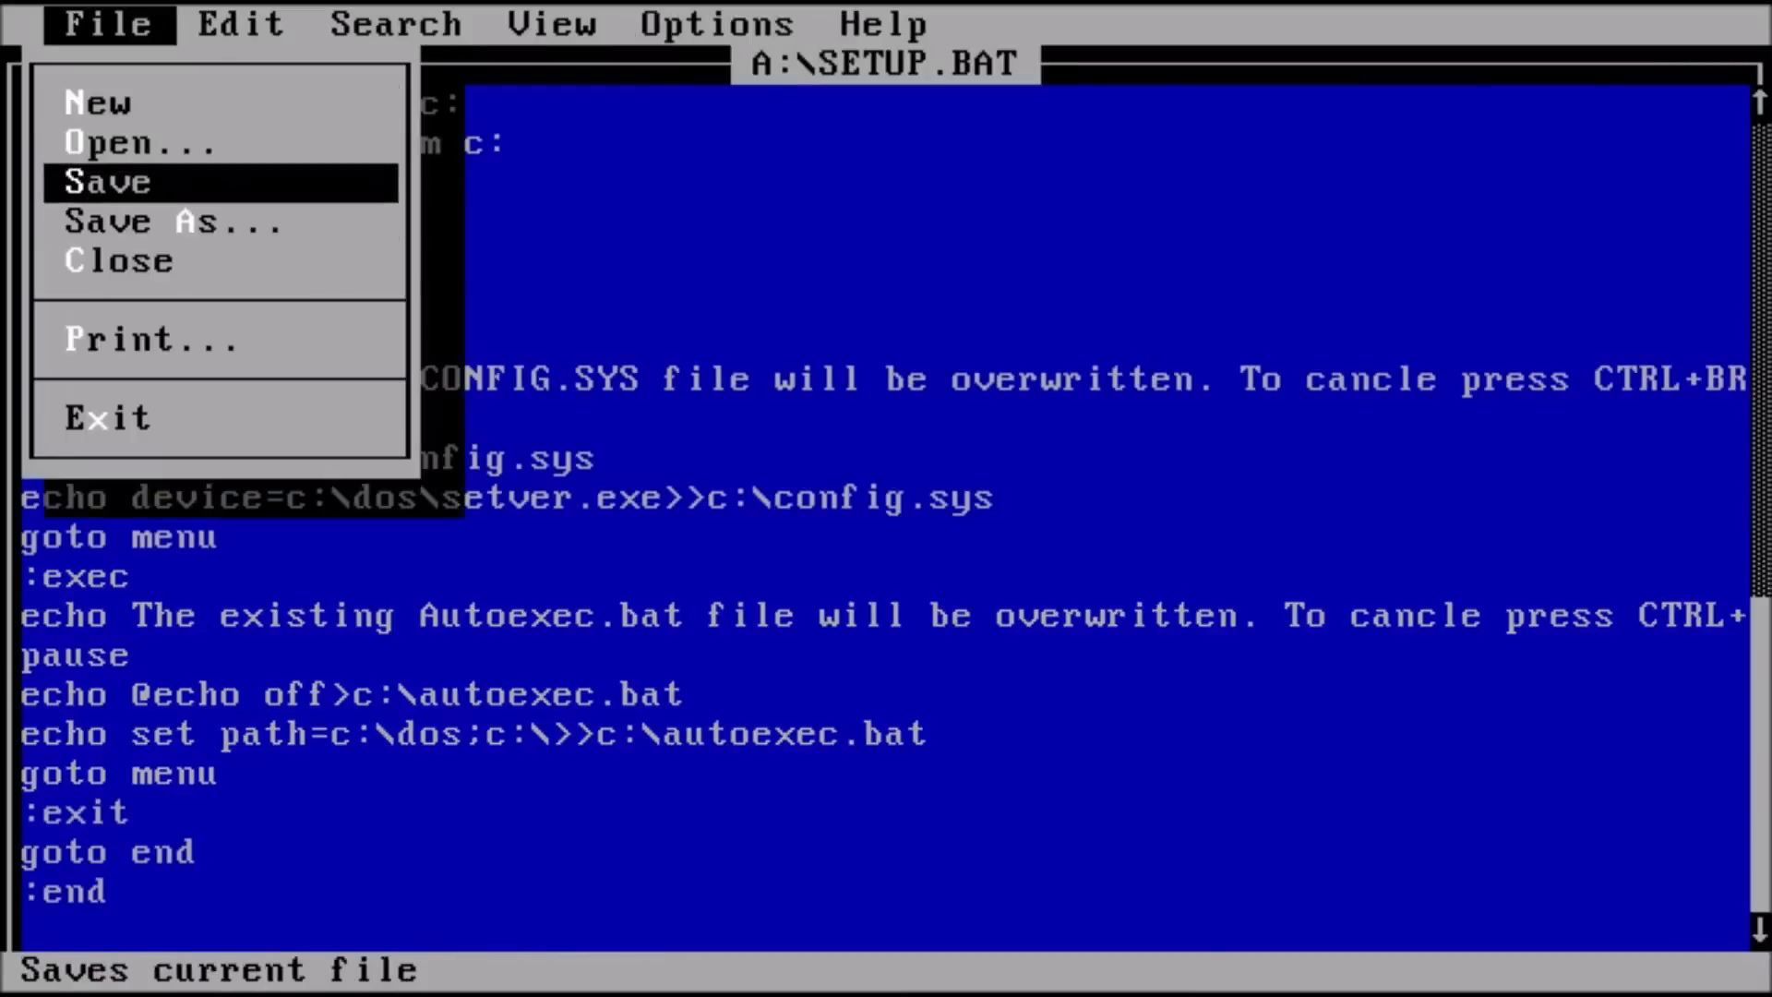
key("Down")
key("Down")
key("Down")
key("Down")
key("Down")
key("Up")
key("Return")
- Open verchg.bat from the A drive in the Edit text editor
type("e")
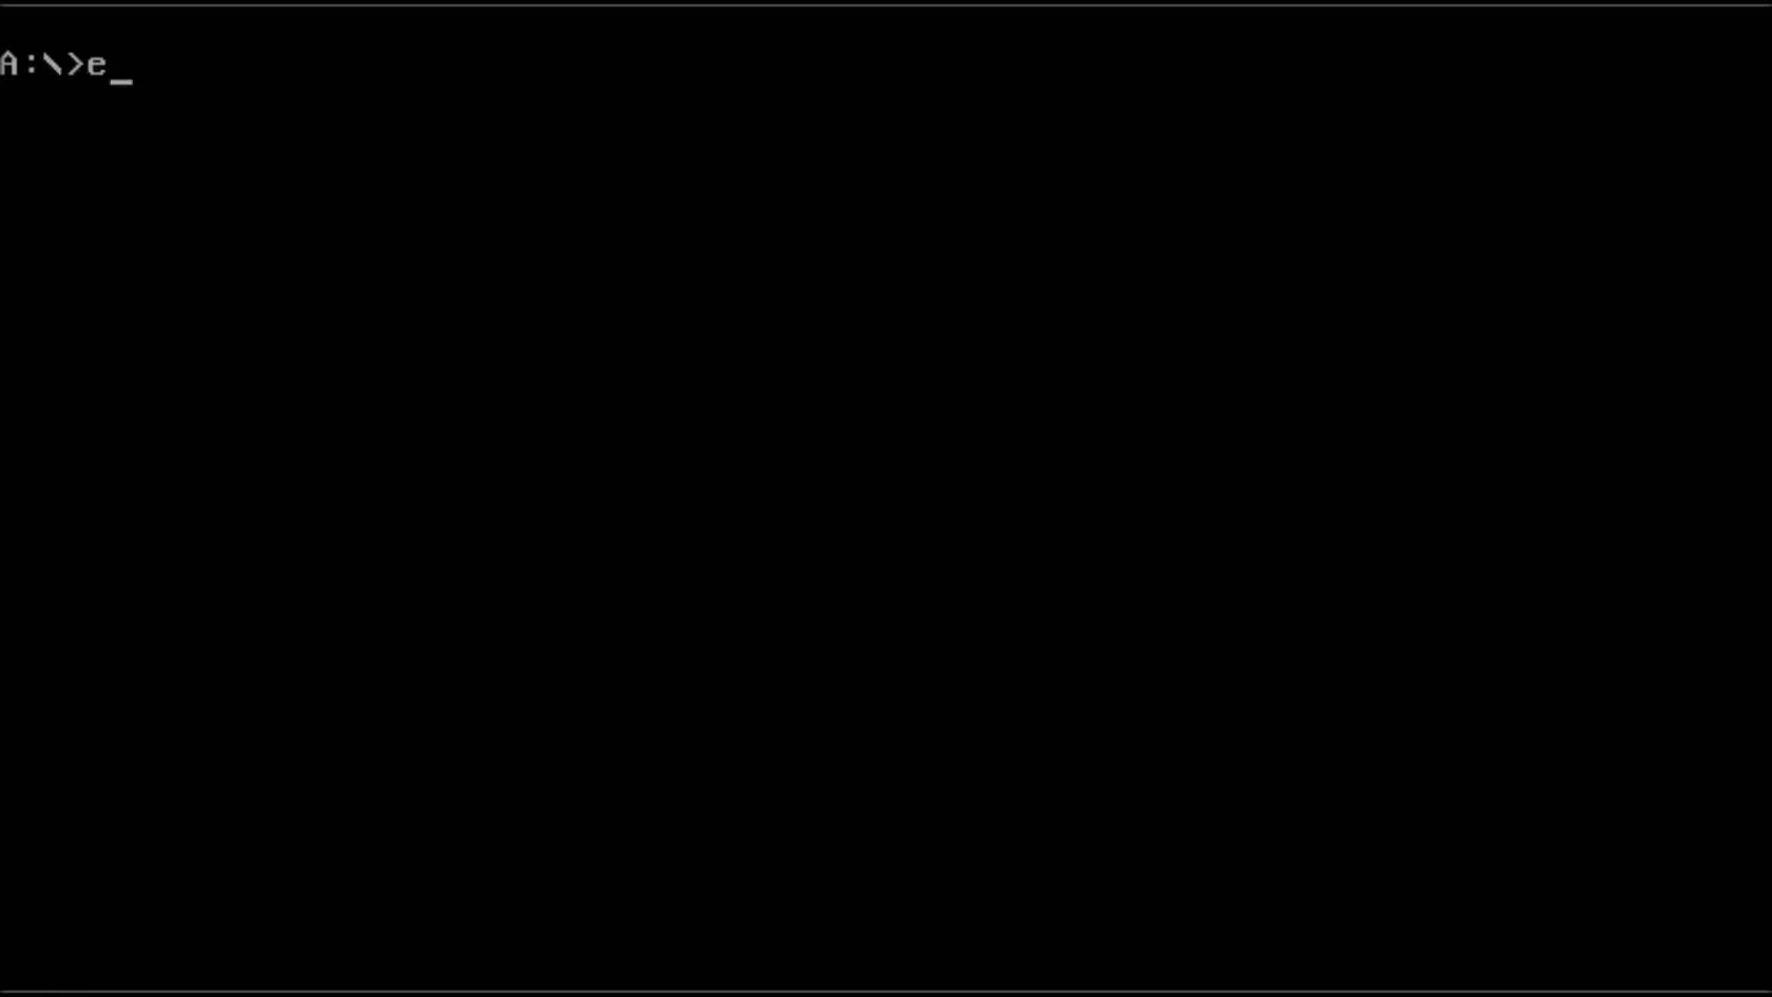
type("dit verchg.bat")
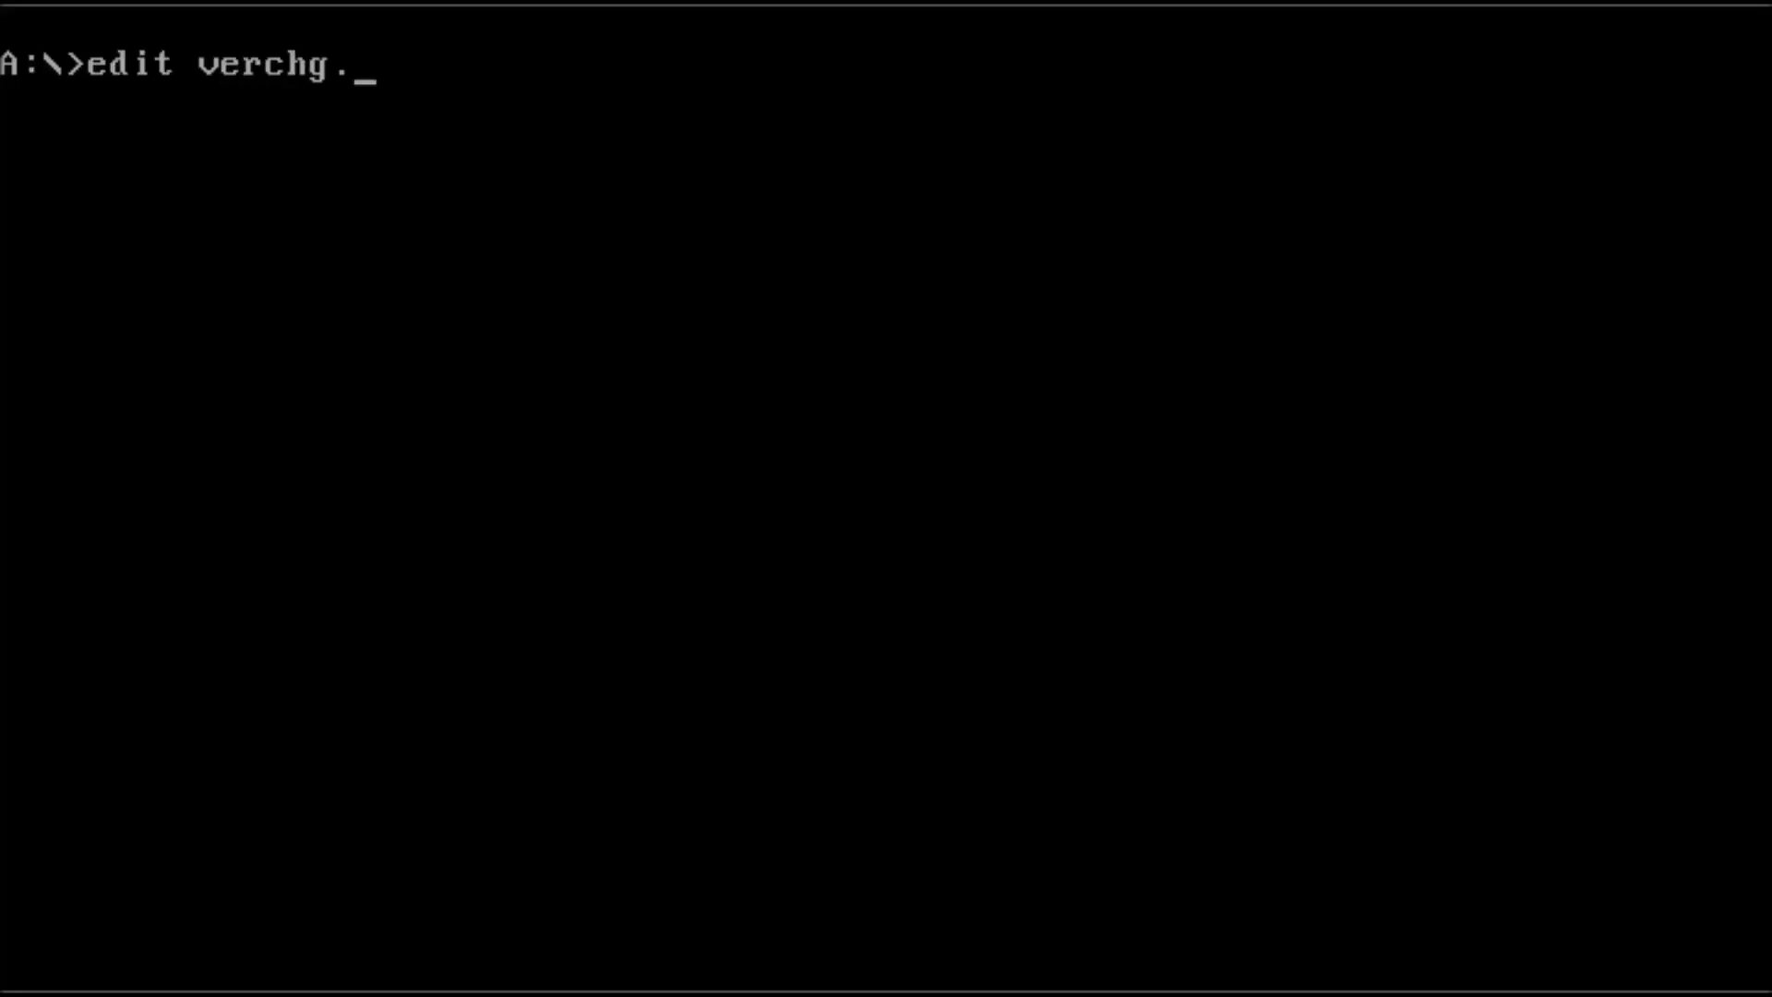
key("Return")
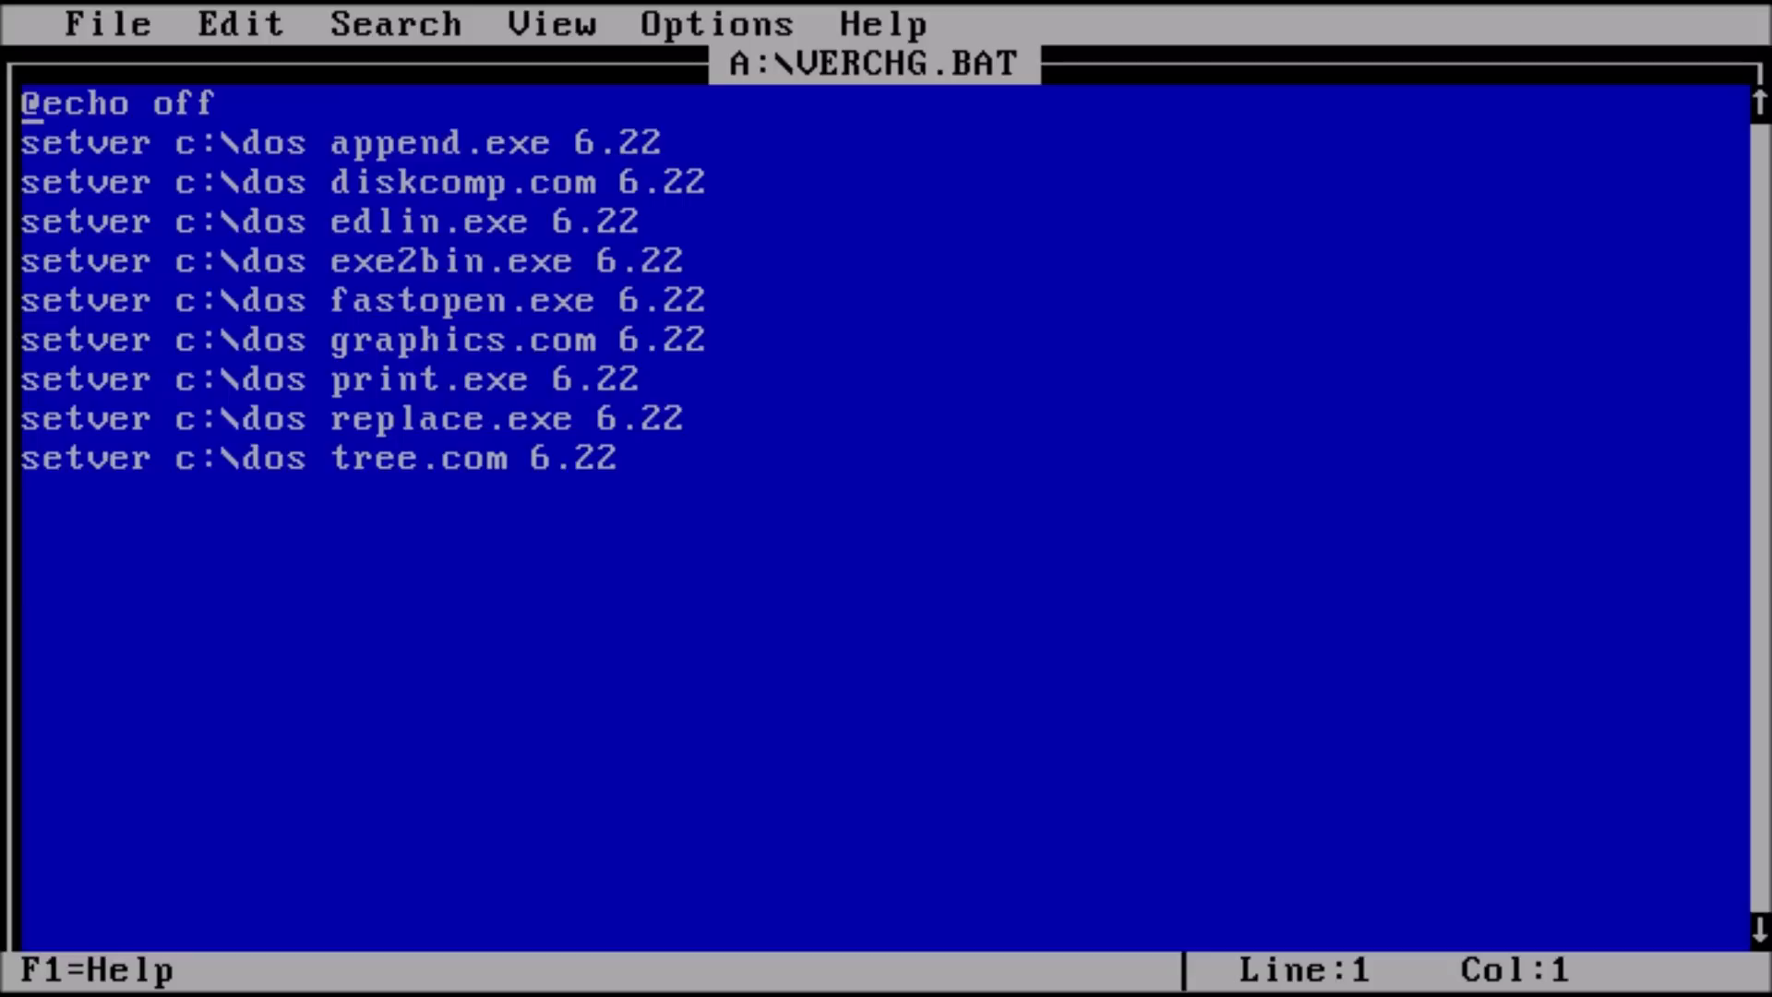
key("alt")
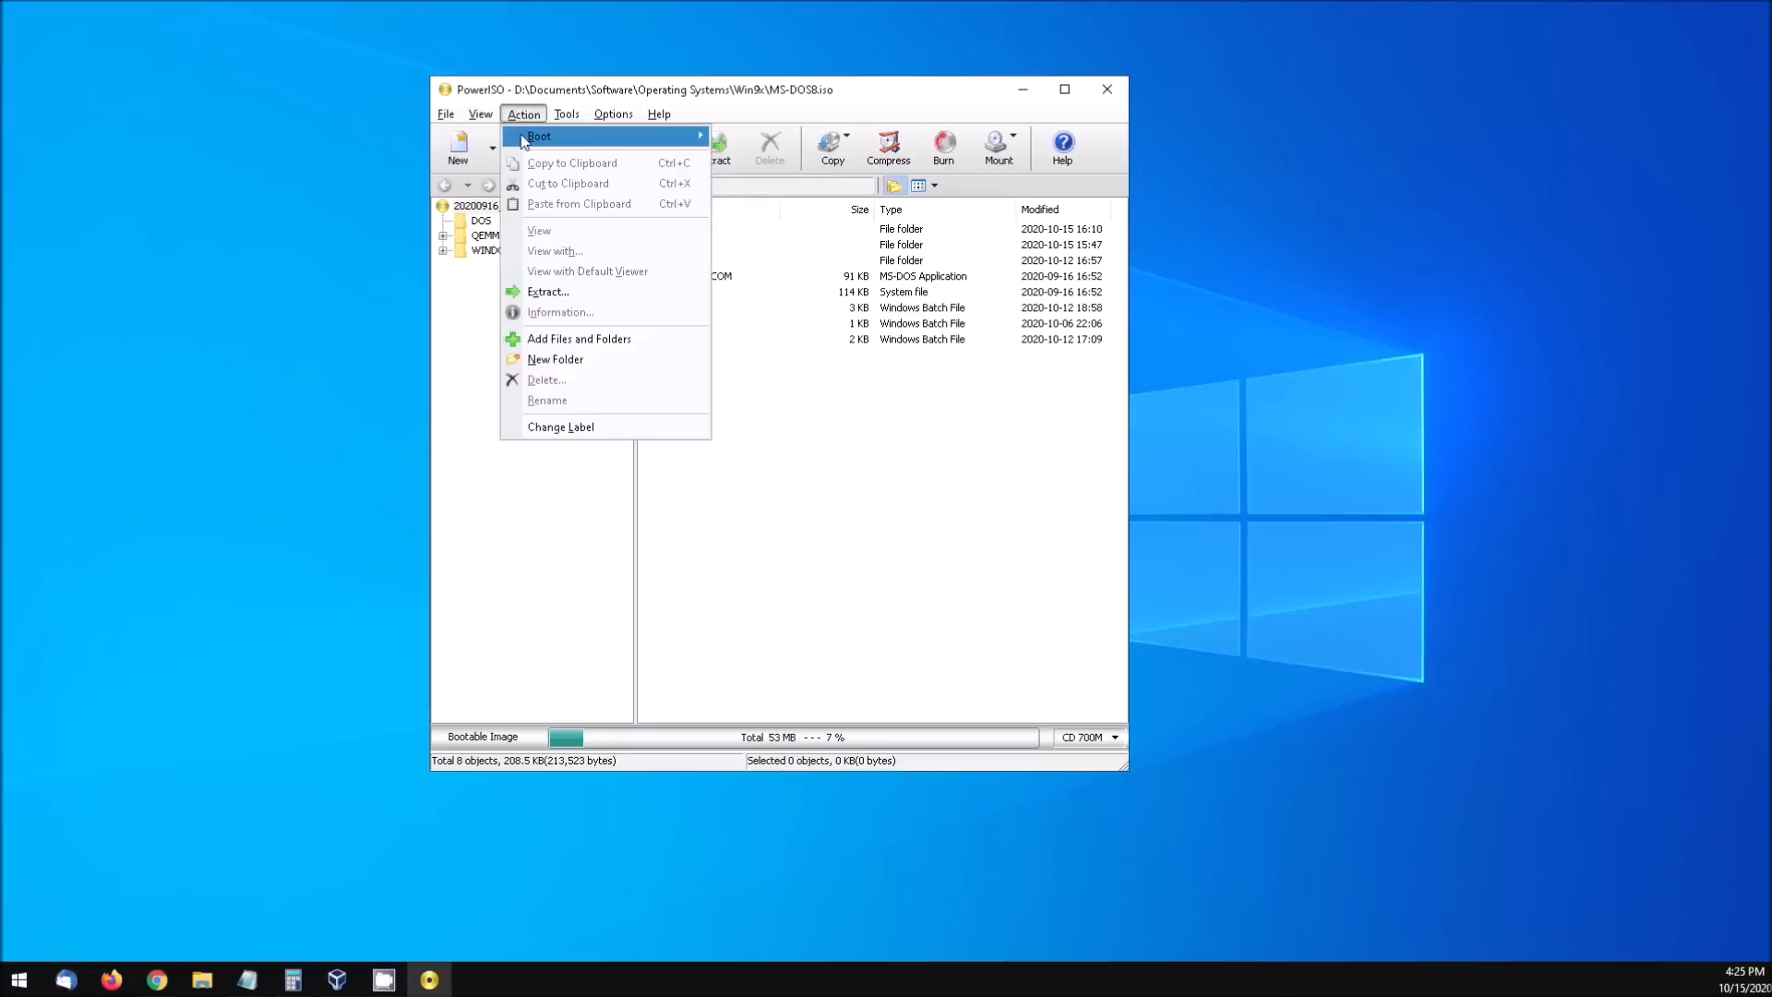
- In PowerISO, delete the existing boot information from MS-DOS8.iso and start adding new boot information
mouse_move(524, 138)
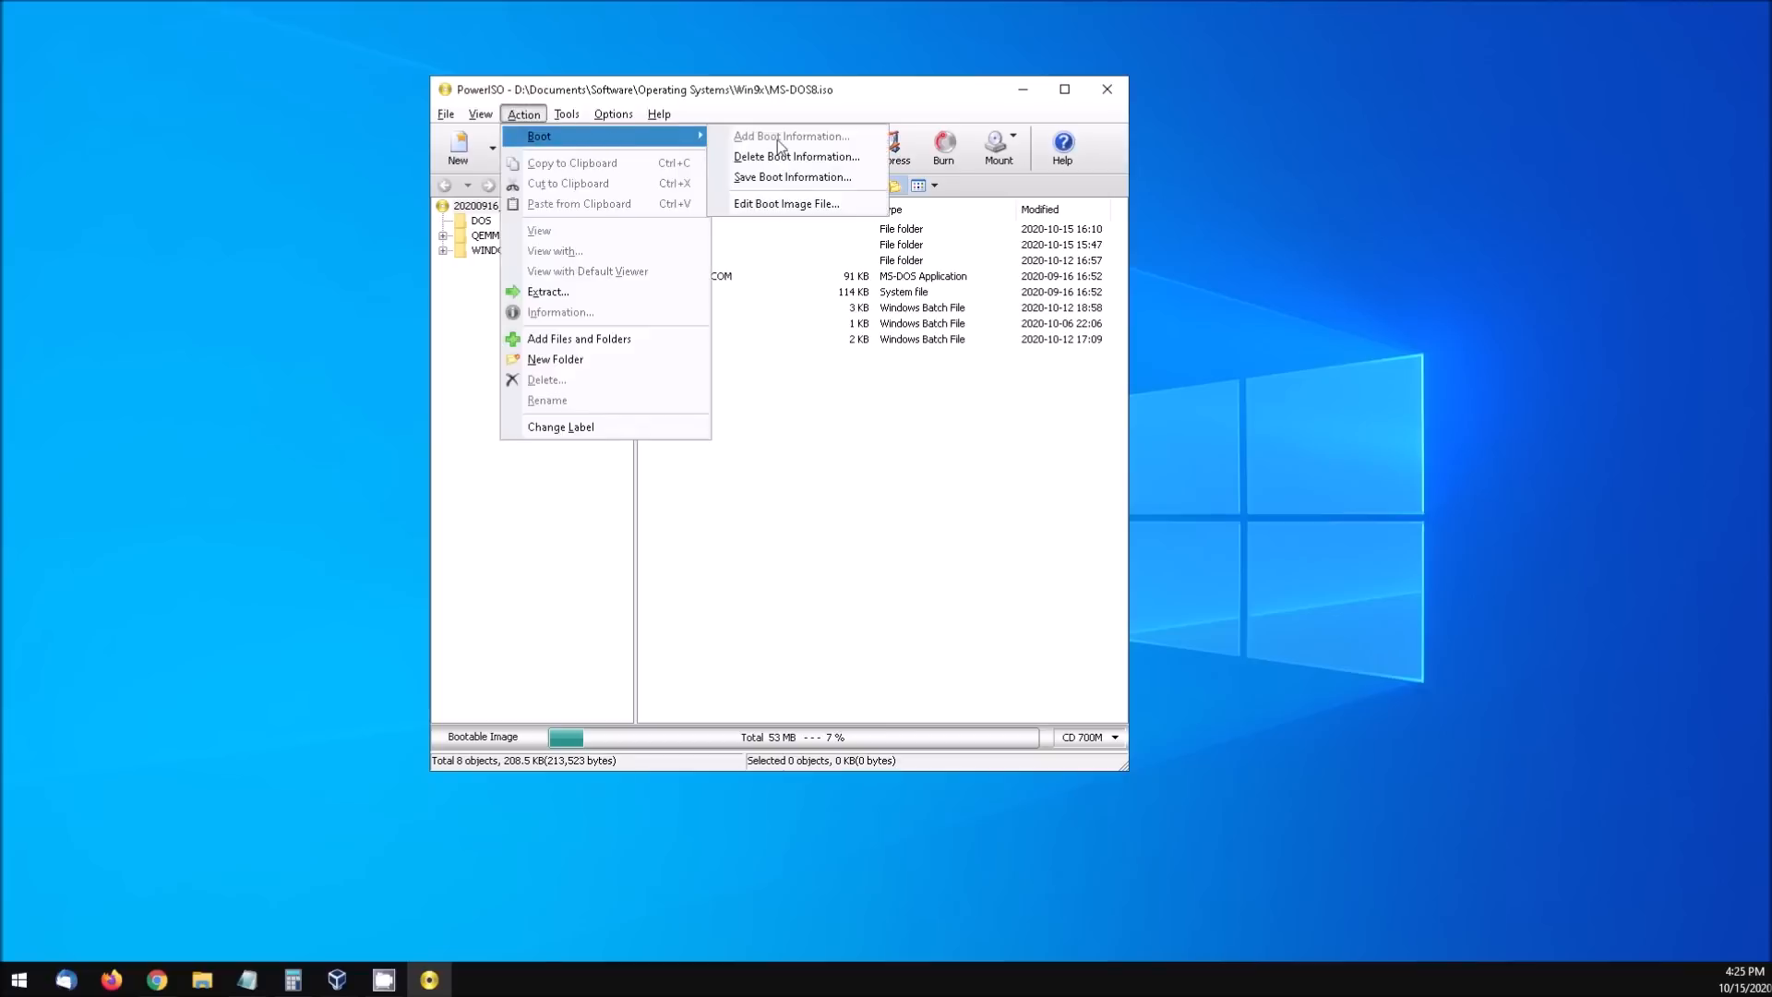
left_click(842, 165)
left_click(785, 470)
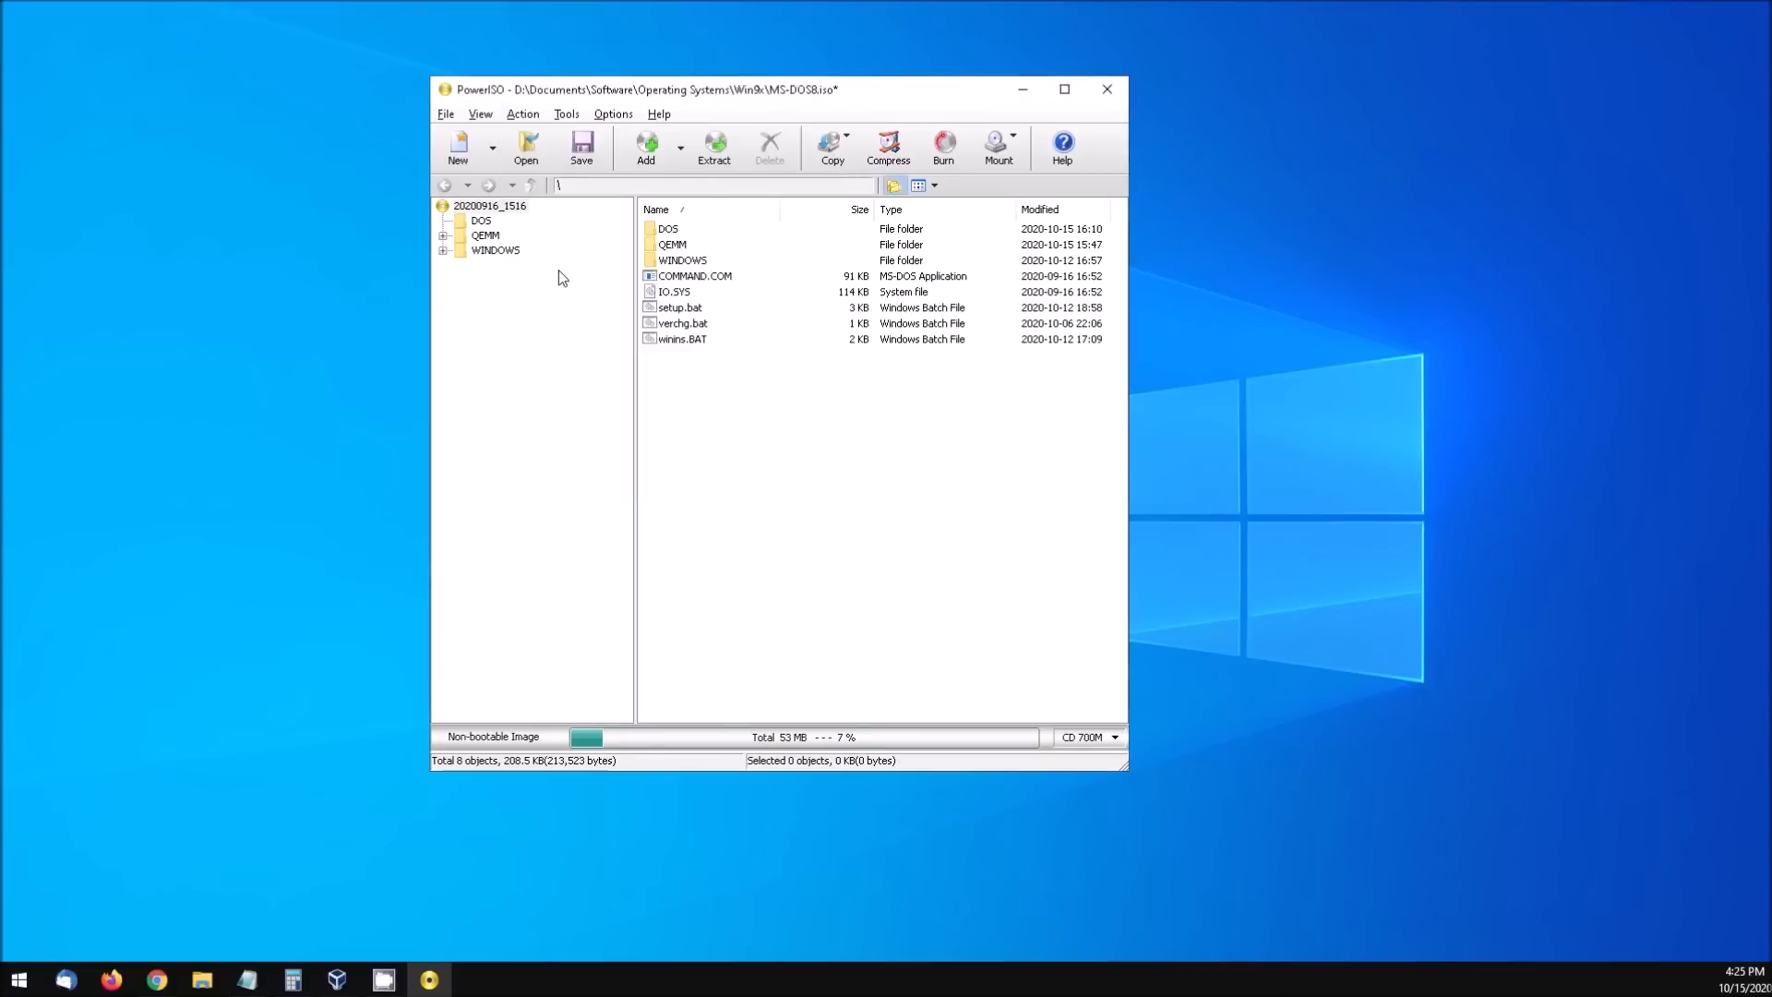
left_click(522, 113)
mouse_move(553, 138)
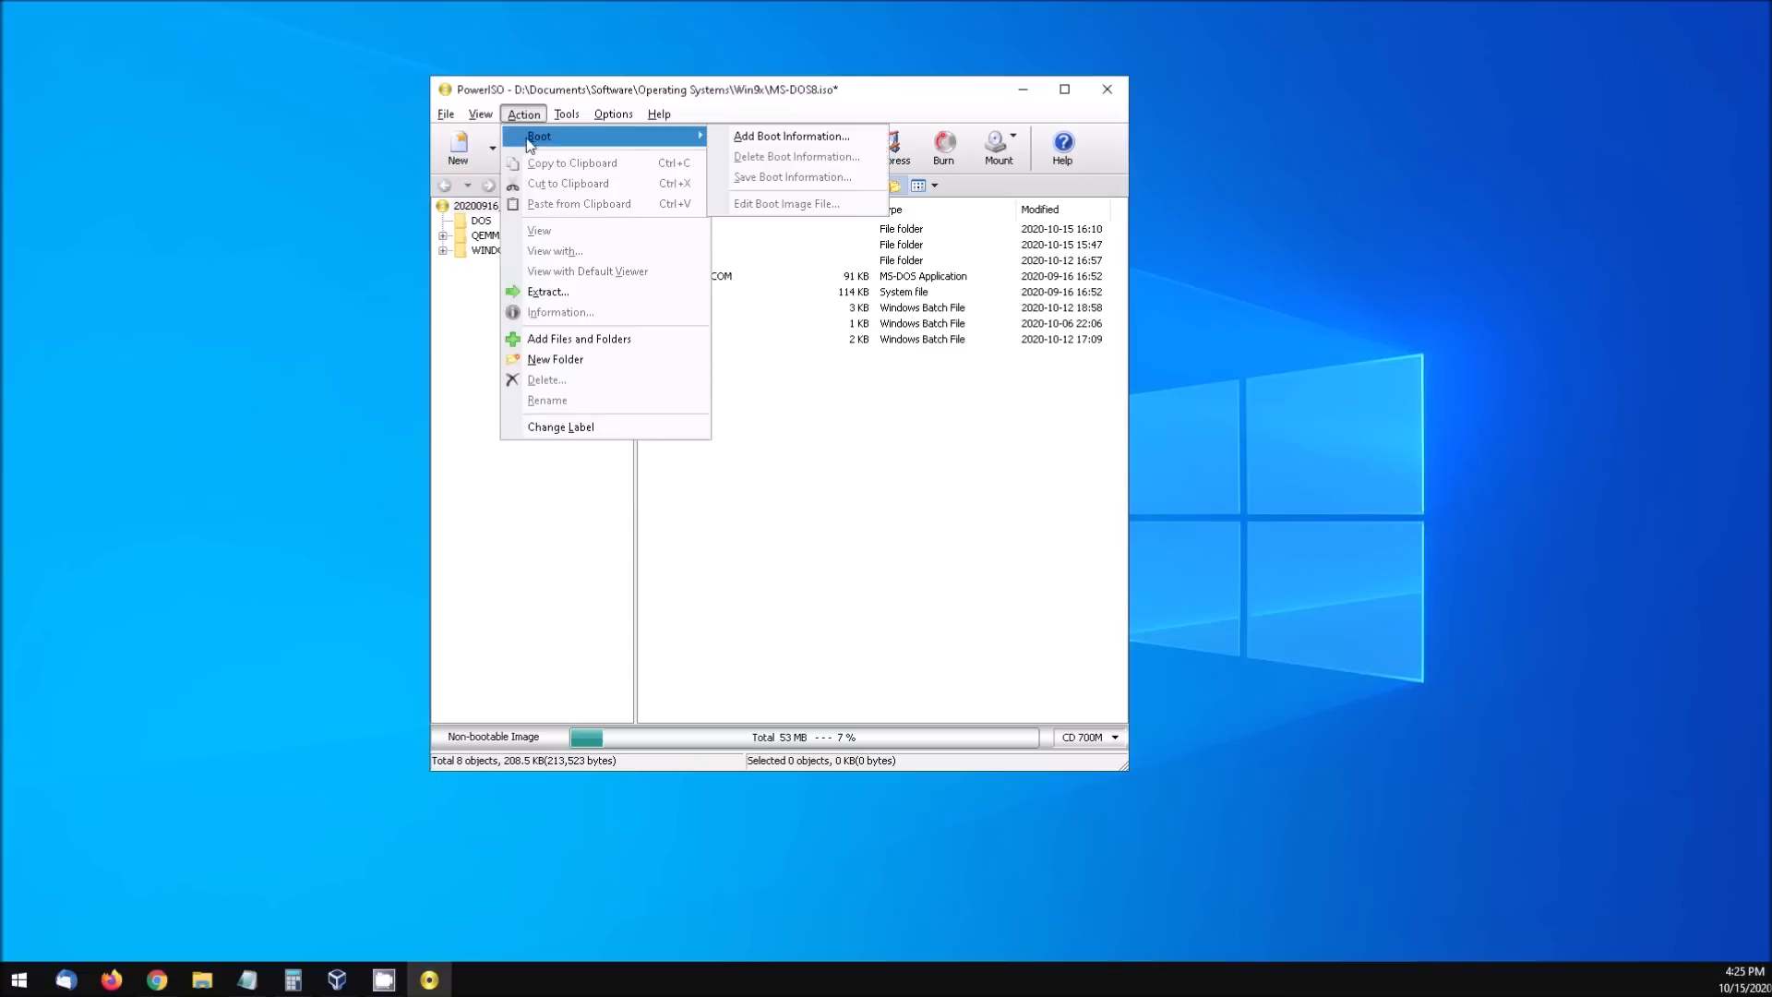
left_click(785, 137)
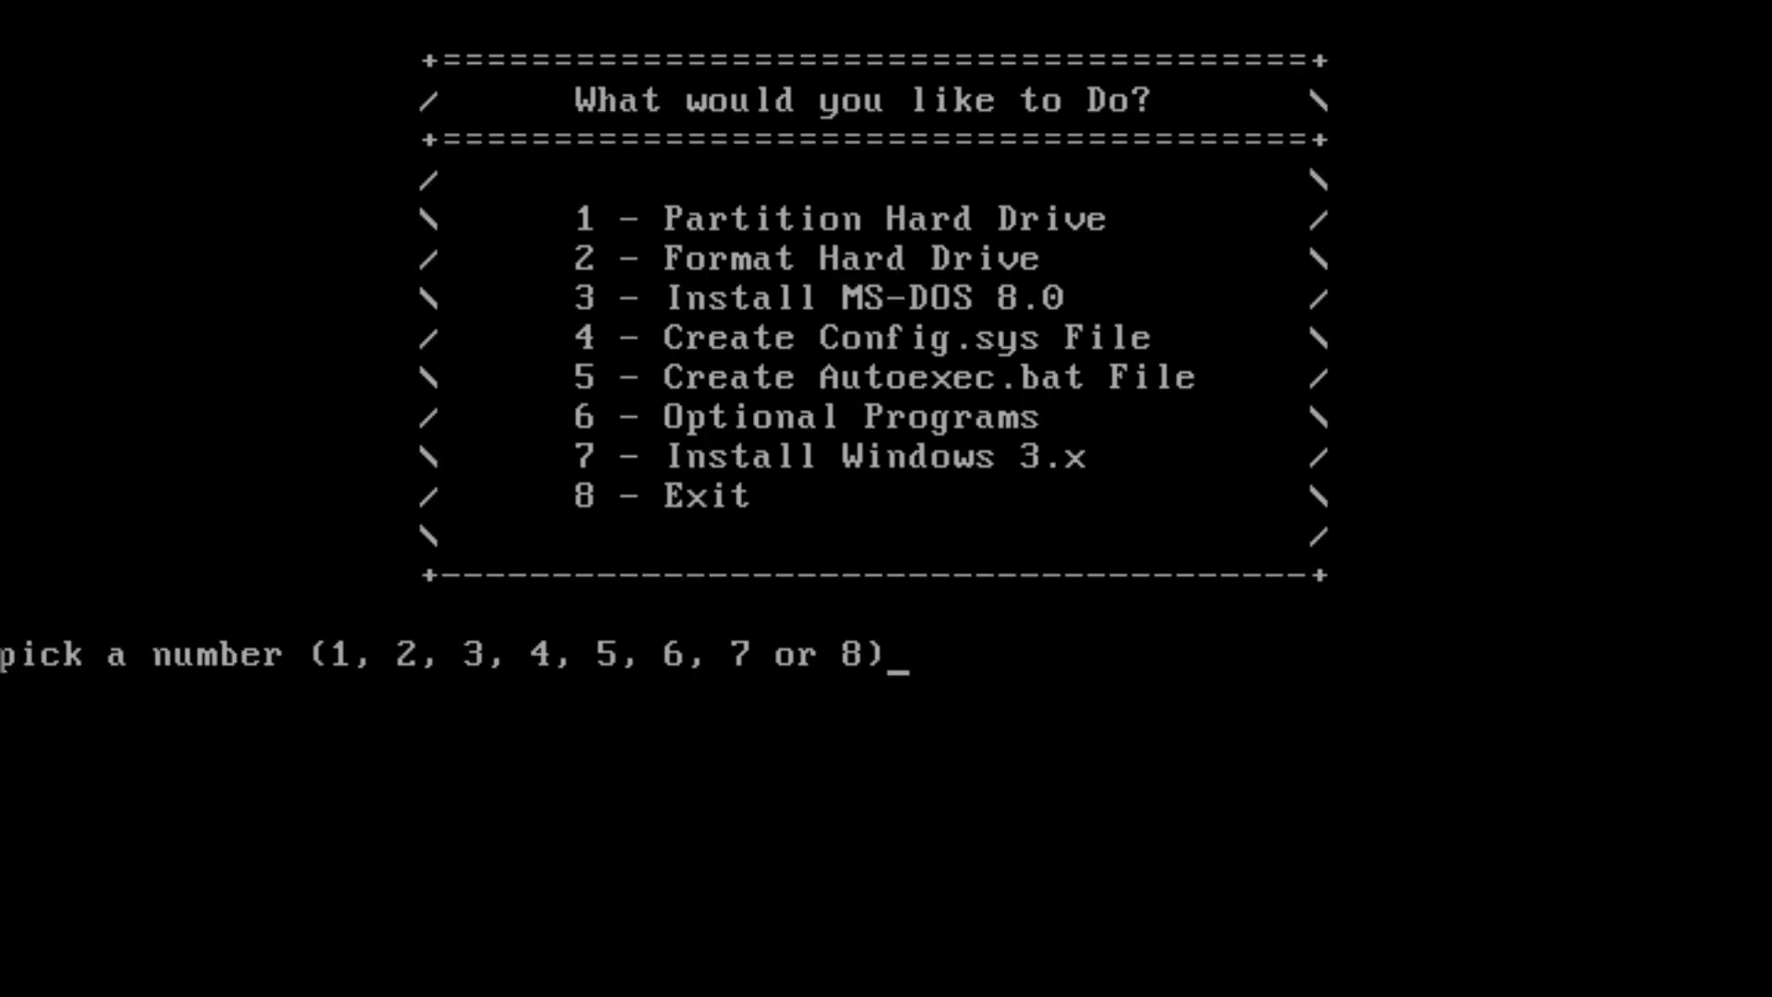
- In the virtual machine, format the hard drive from the setup menu, accepting the data loss
type("2")
key("Return")
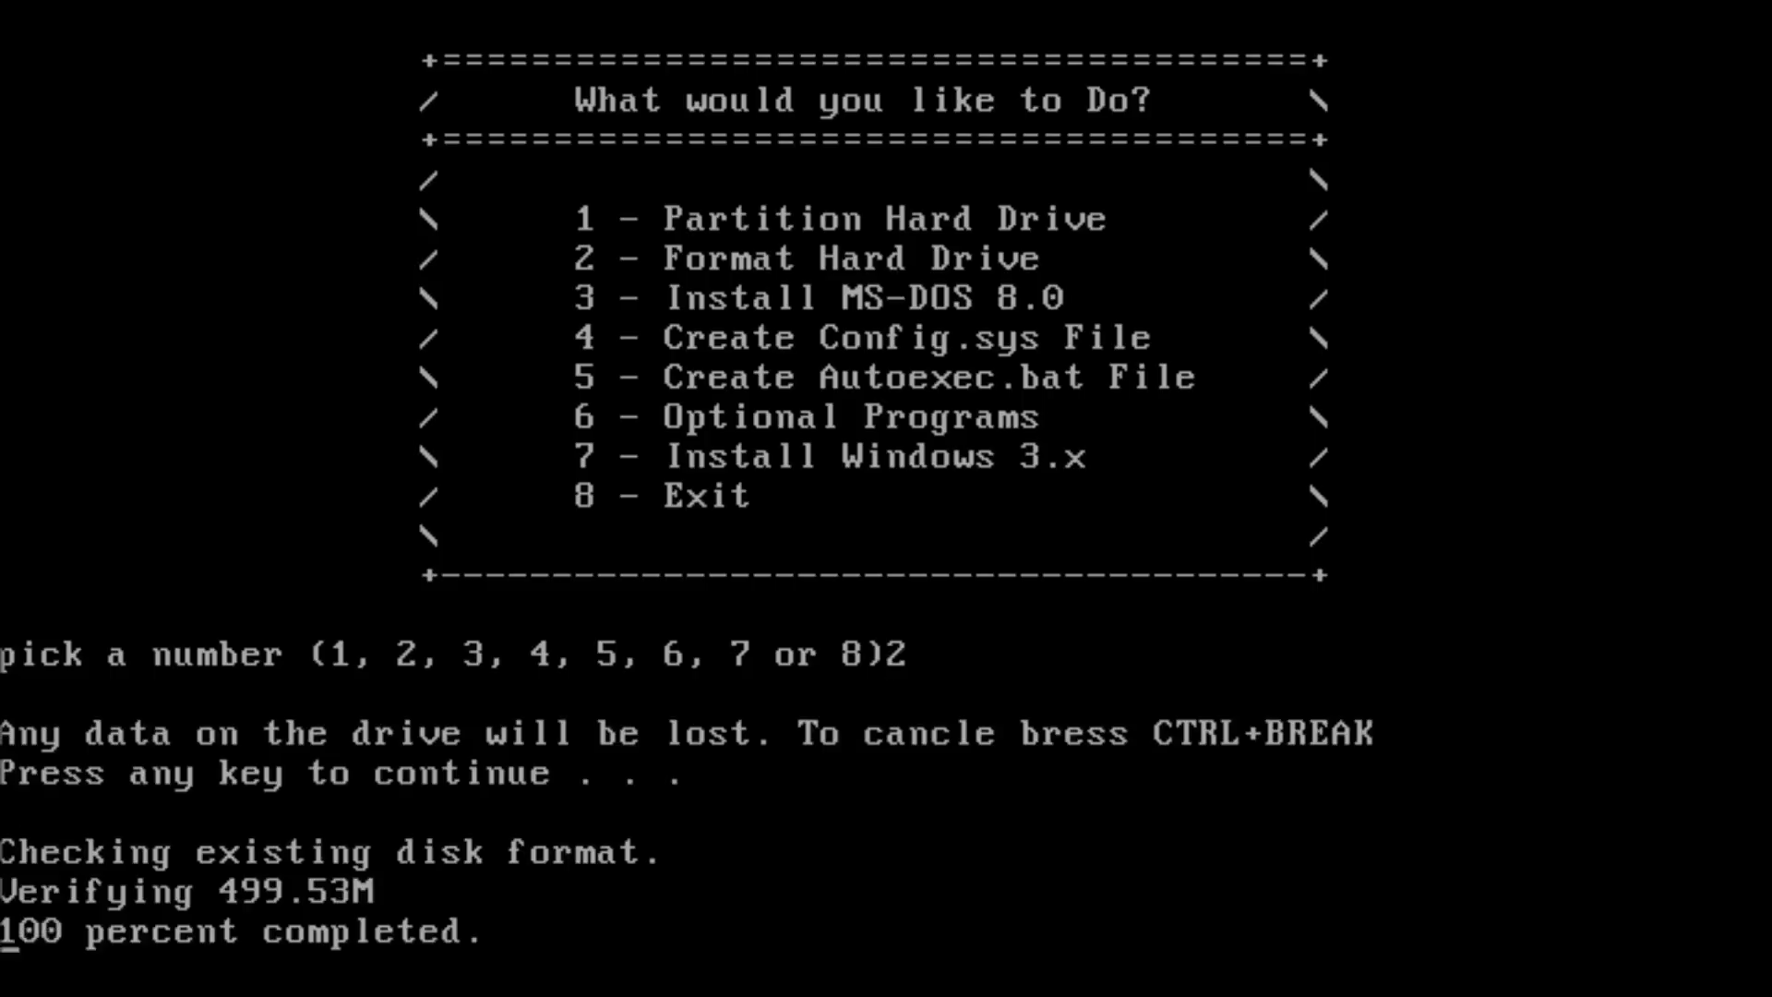
- Install MS-DOS 8.0 from the setup menu and create its Config.sys and Autoexec.bat files, accepting the overwrites
type("3, 4, 5, 6, 7 or 8")
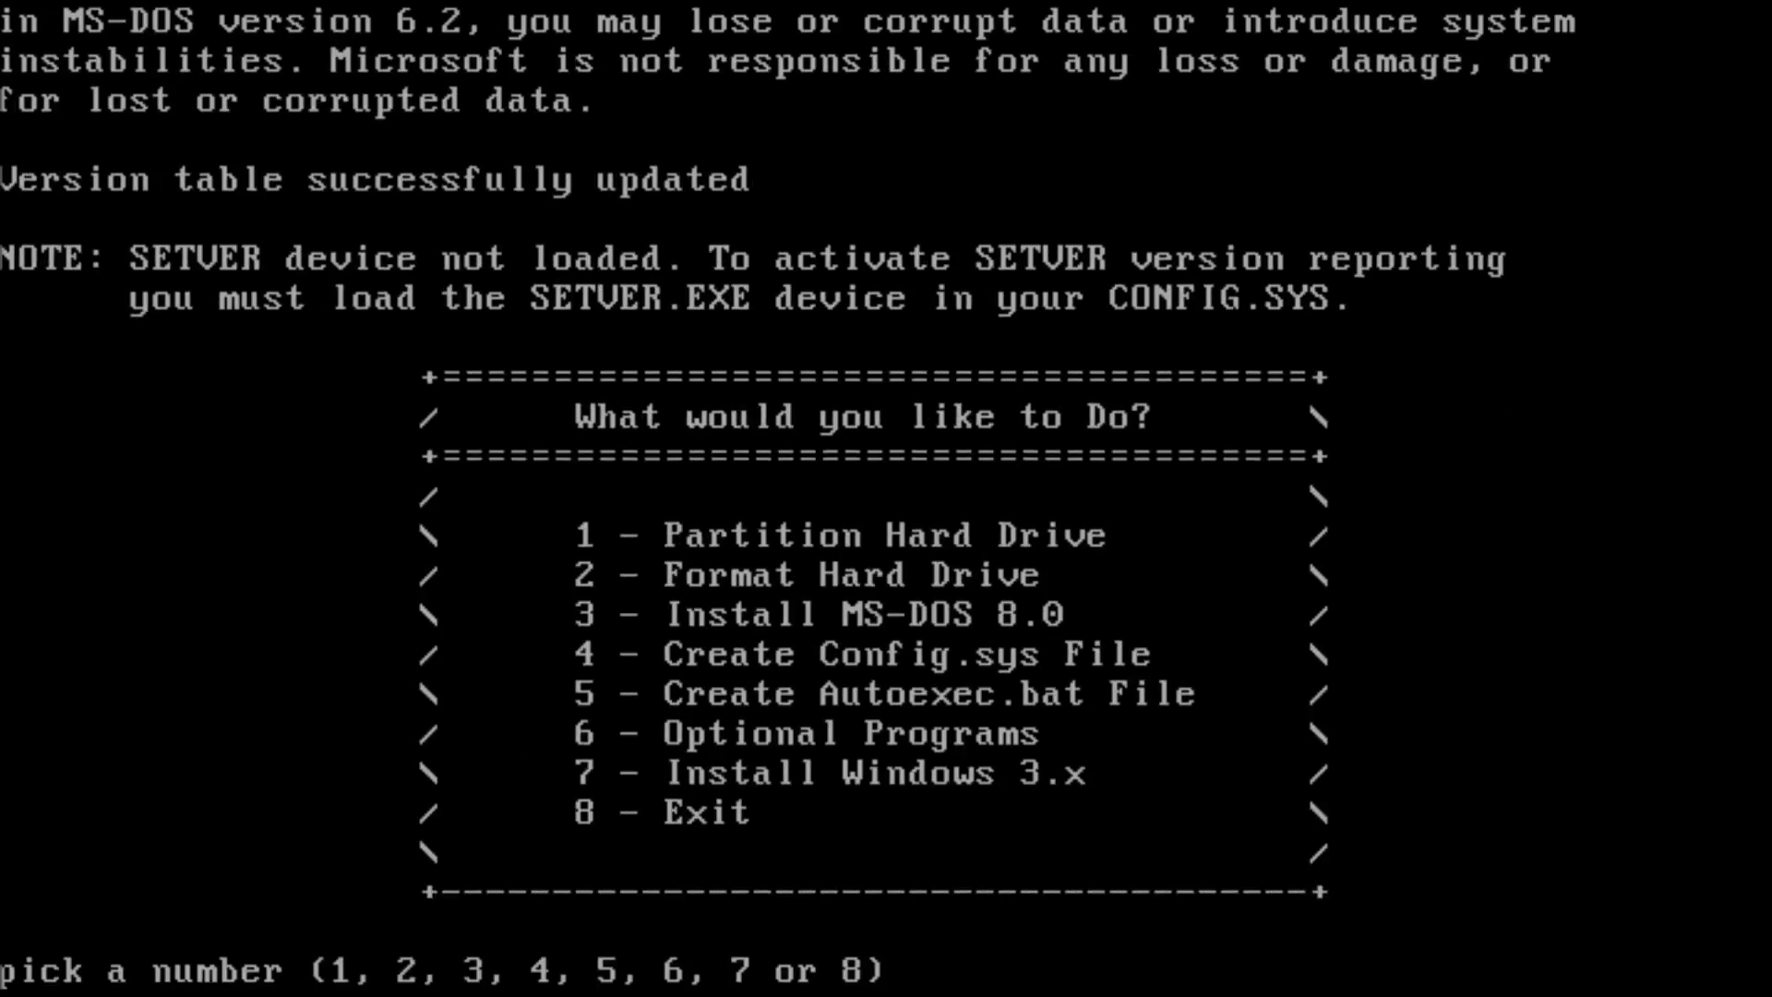
type("4")
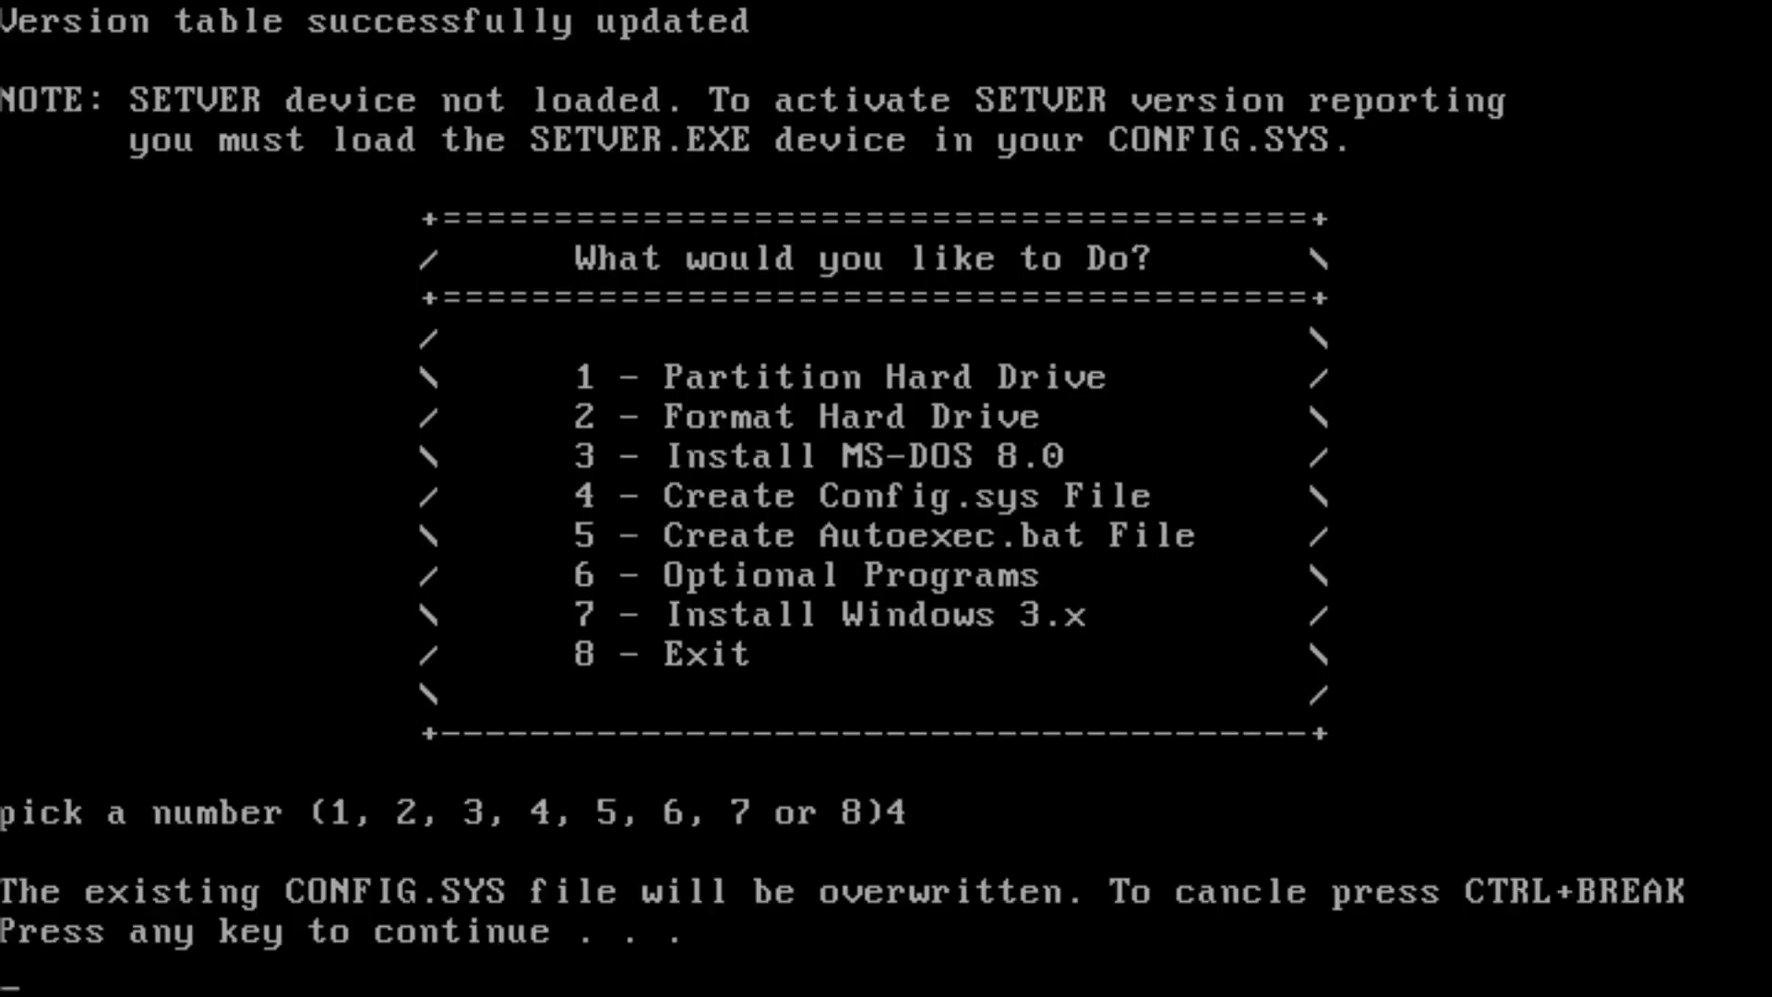
key("Return")
type("5, 6, 7 or 8)5")
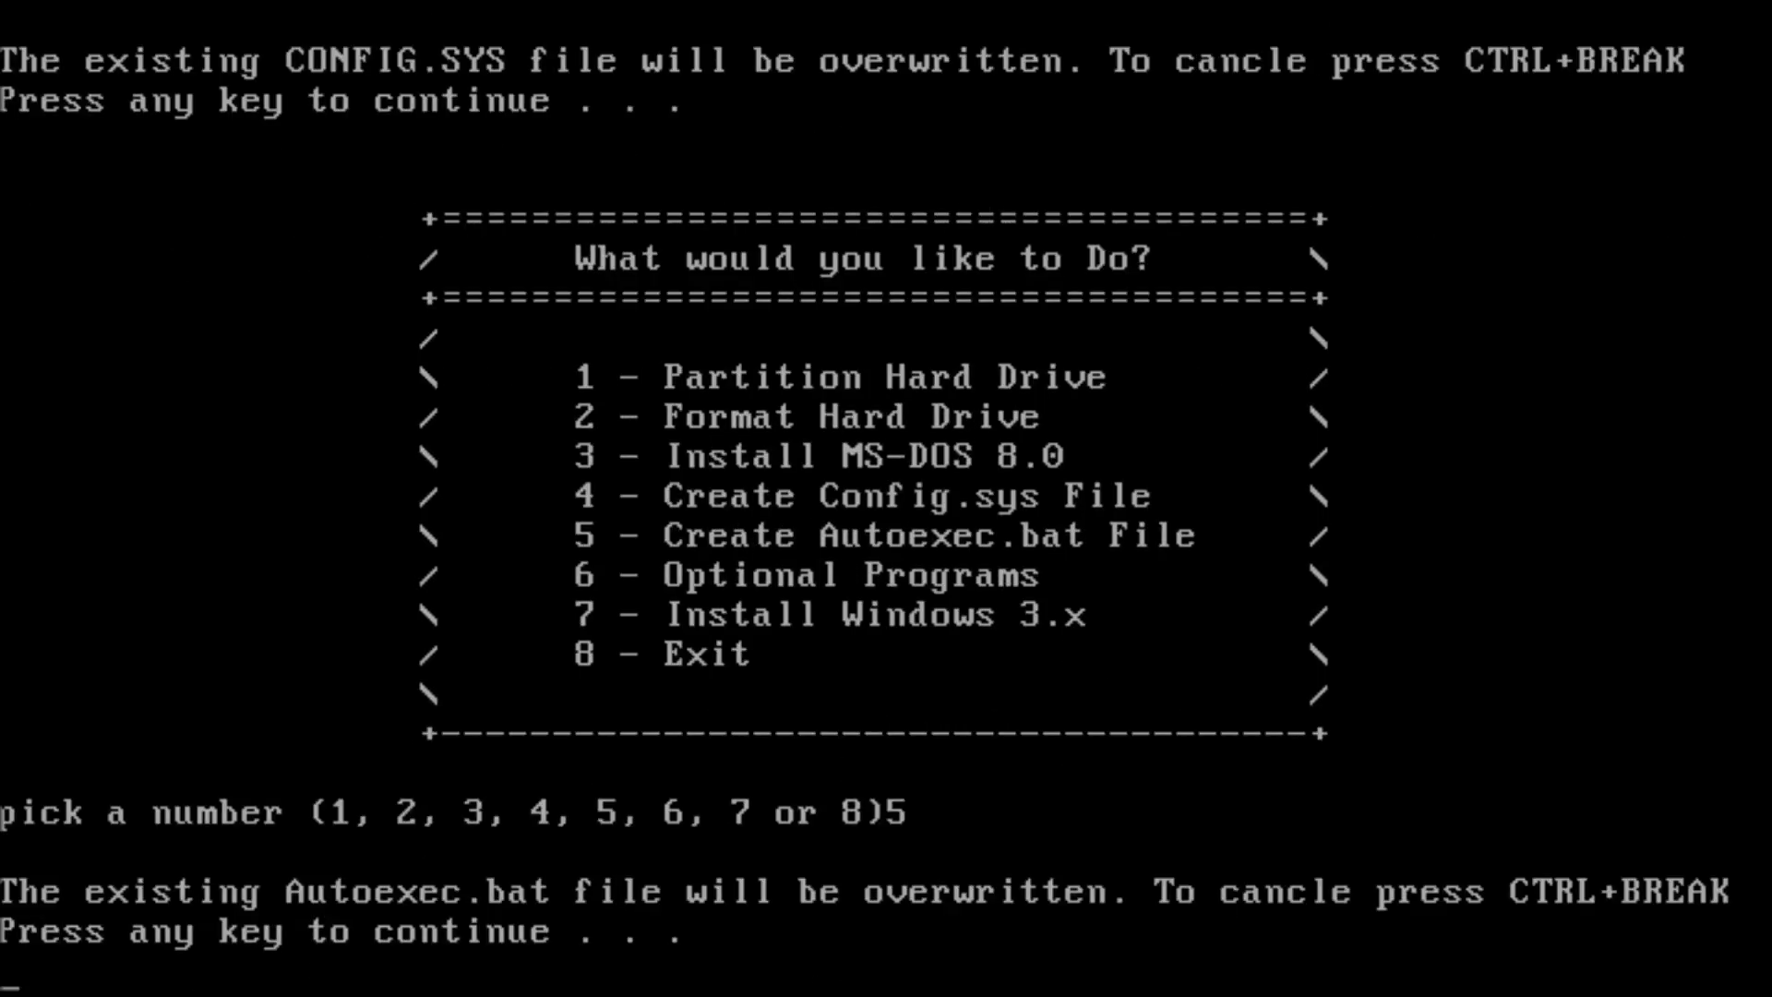
key("Return")
- Install the optional programs, abandoning the OPTIMIZE process, and exit the setup menu
type("6")
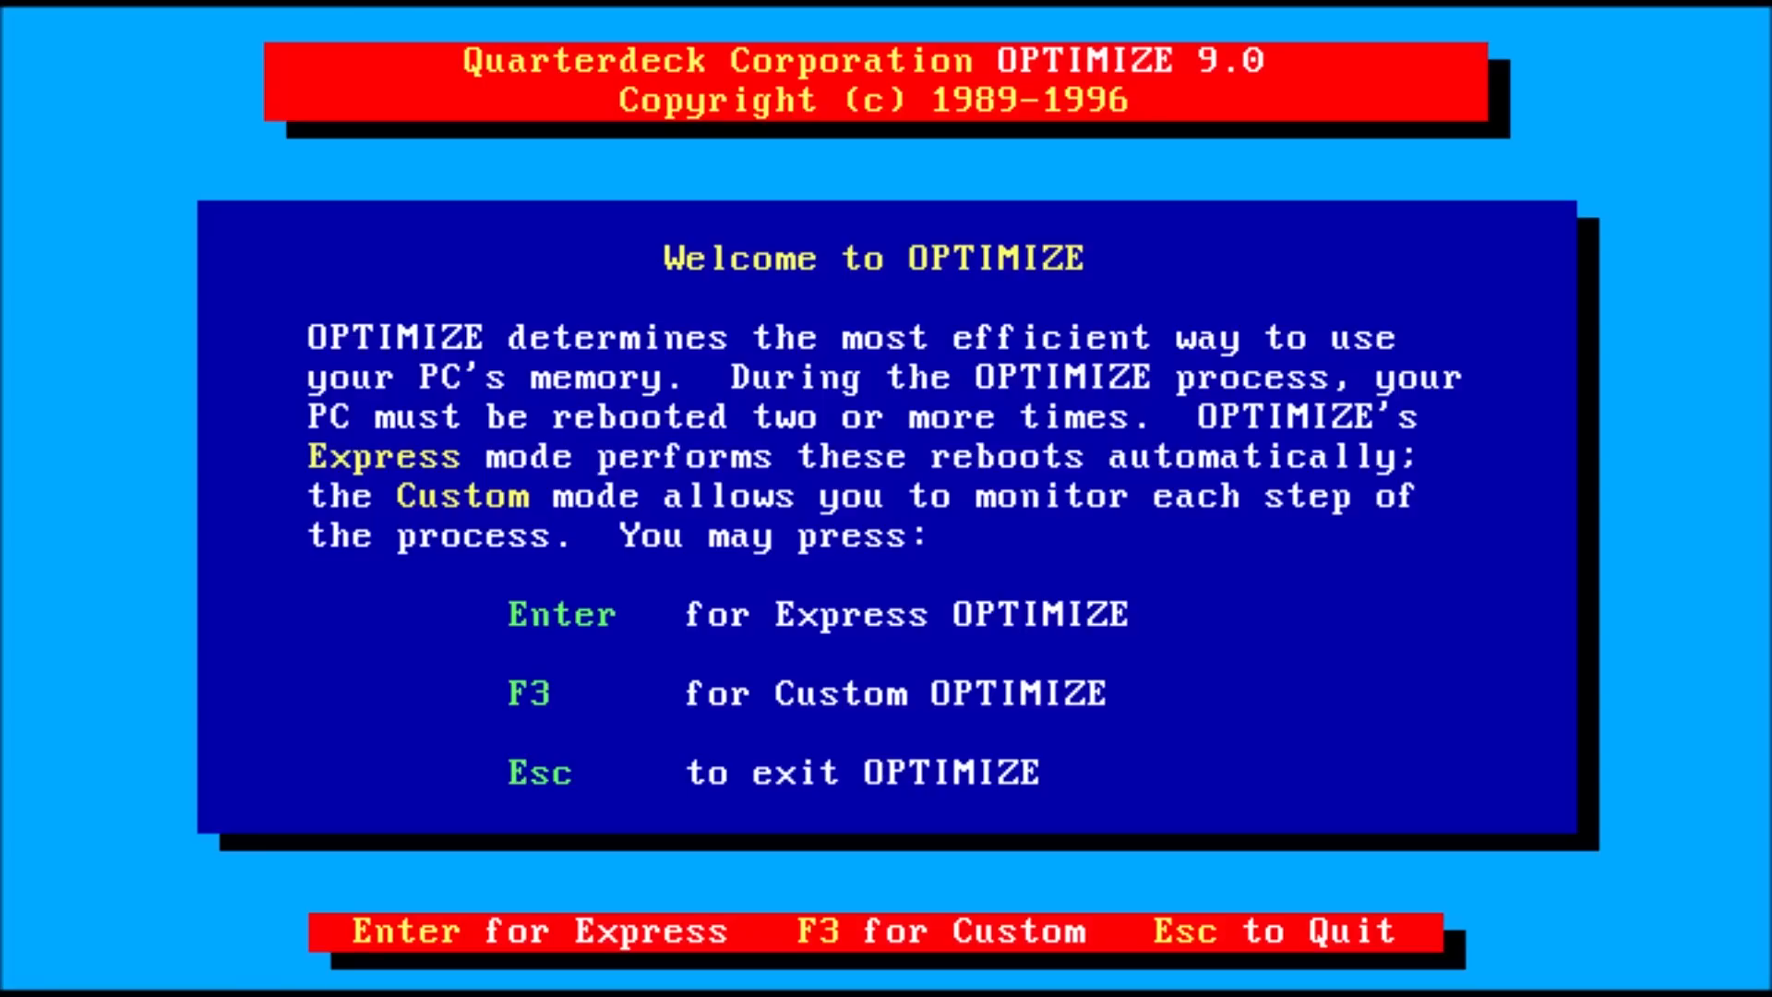
key("Escape")
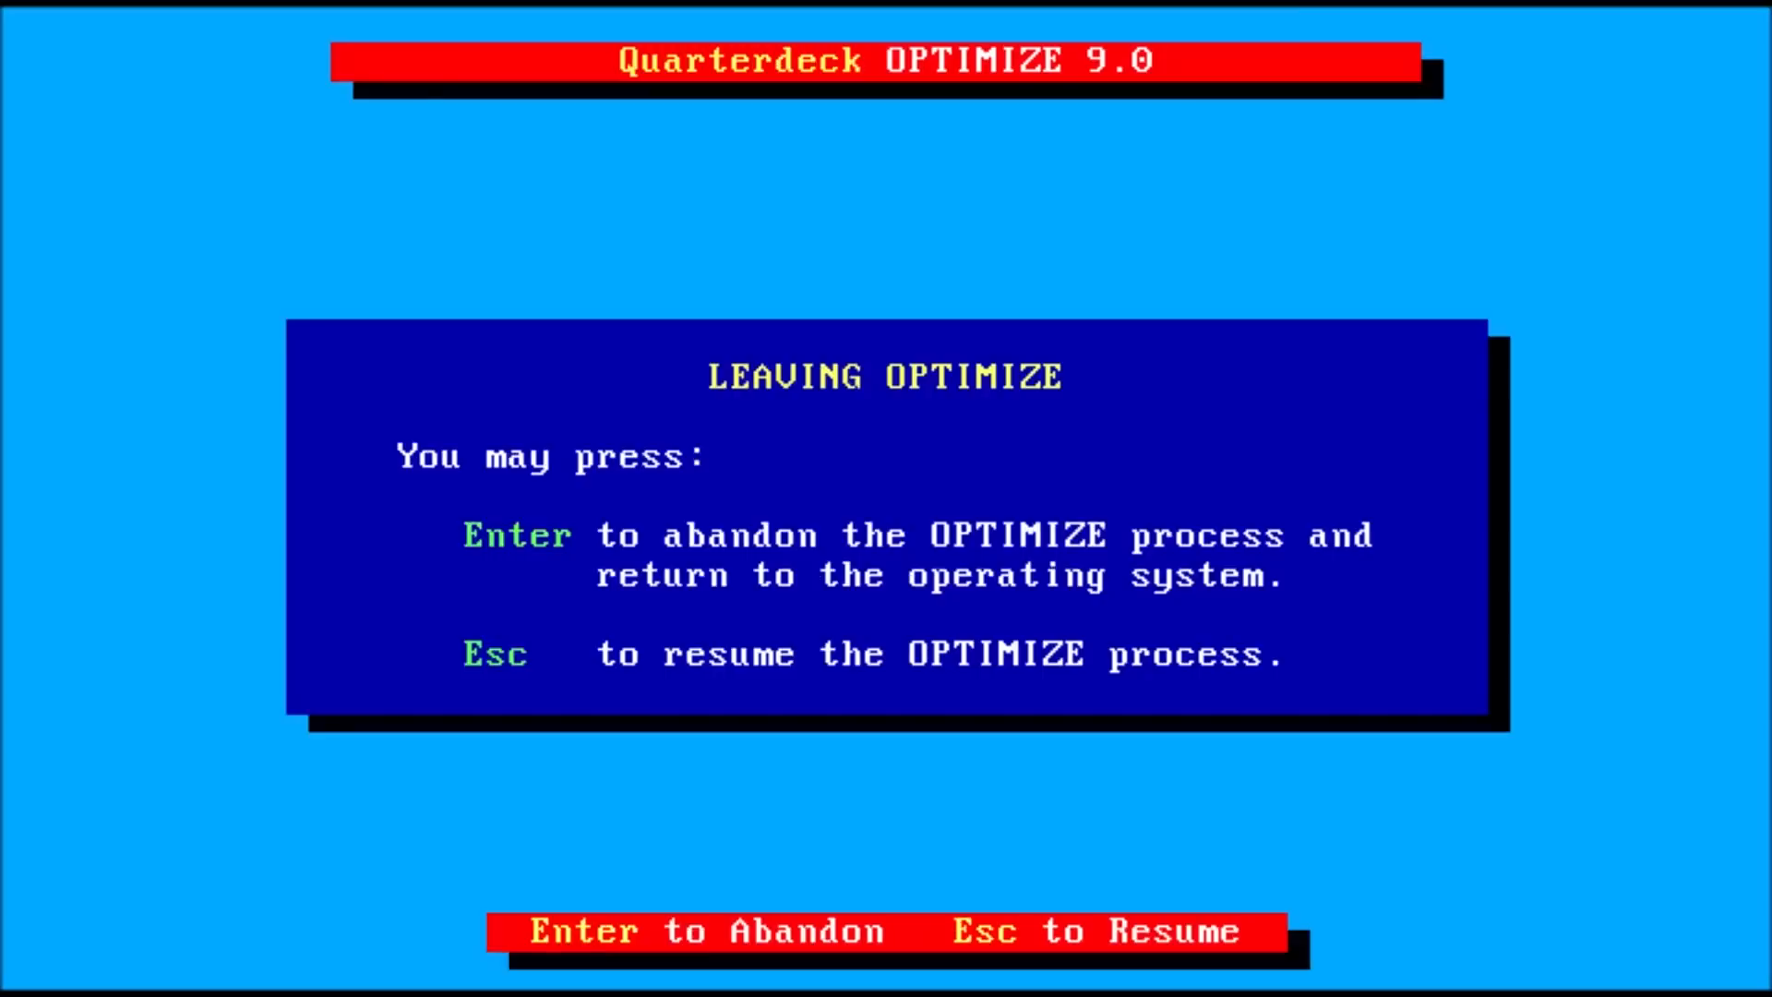
key("Return")
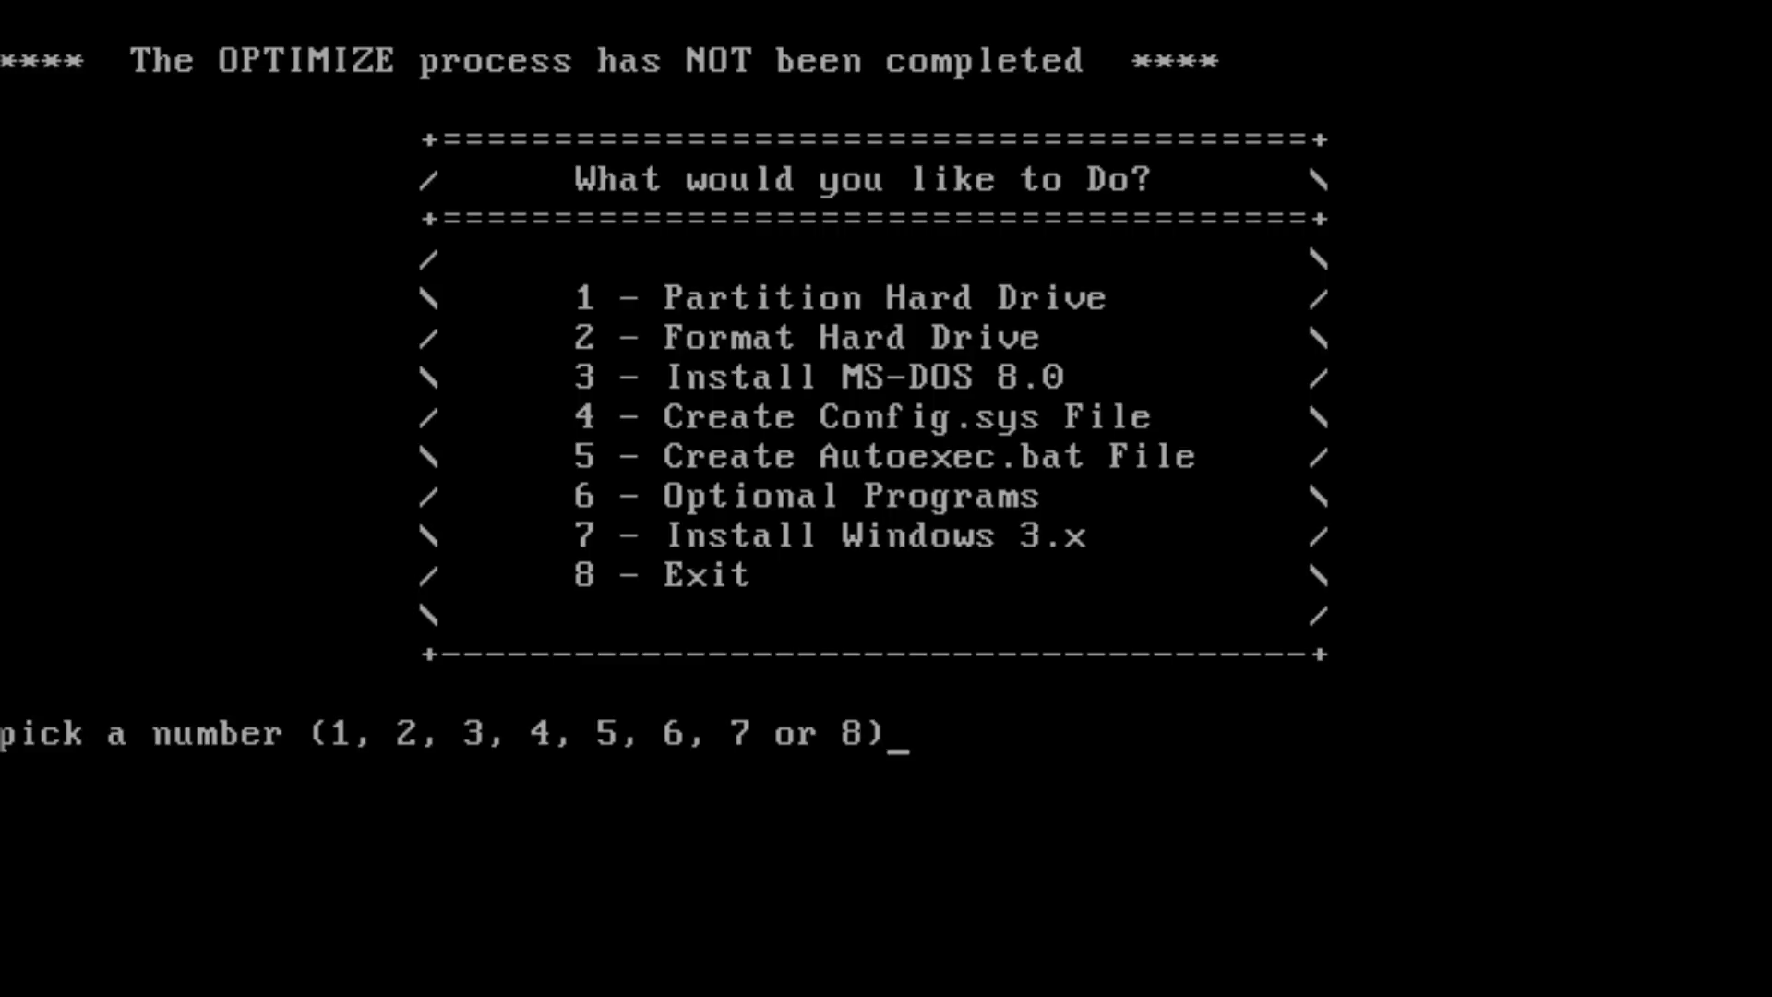
key("8")
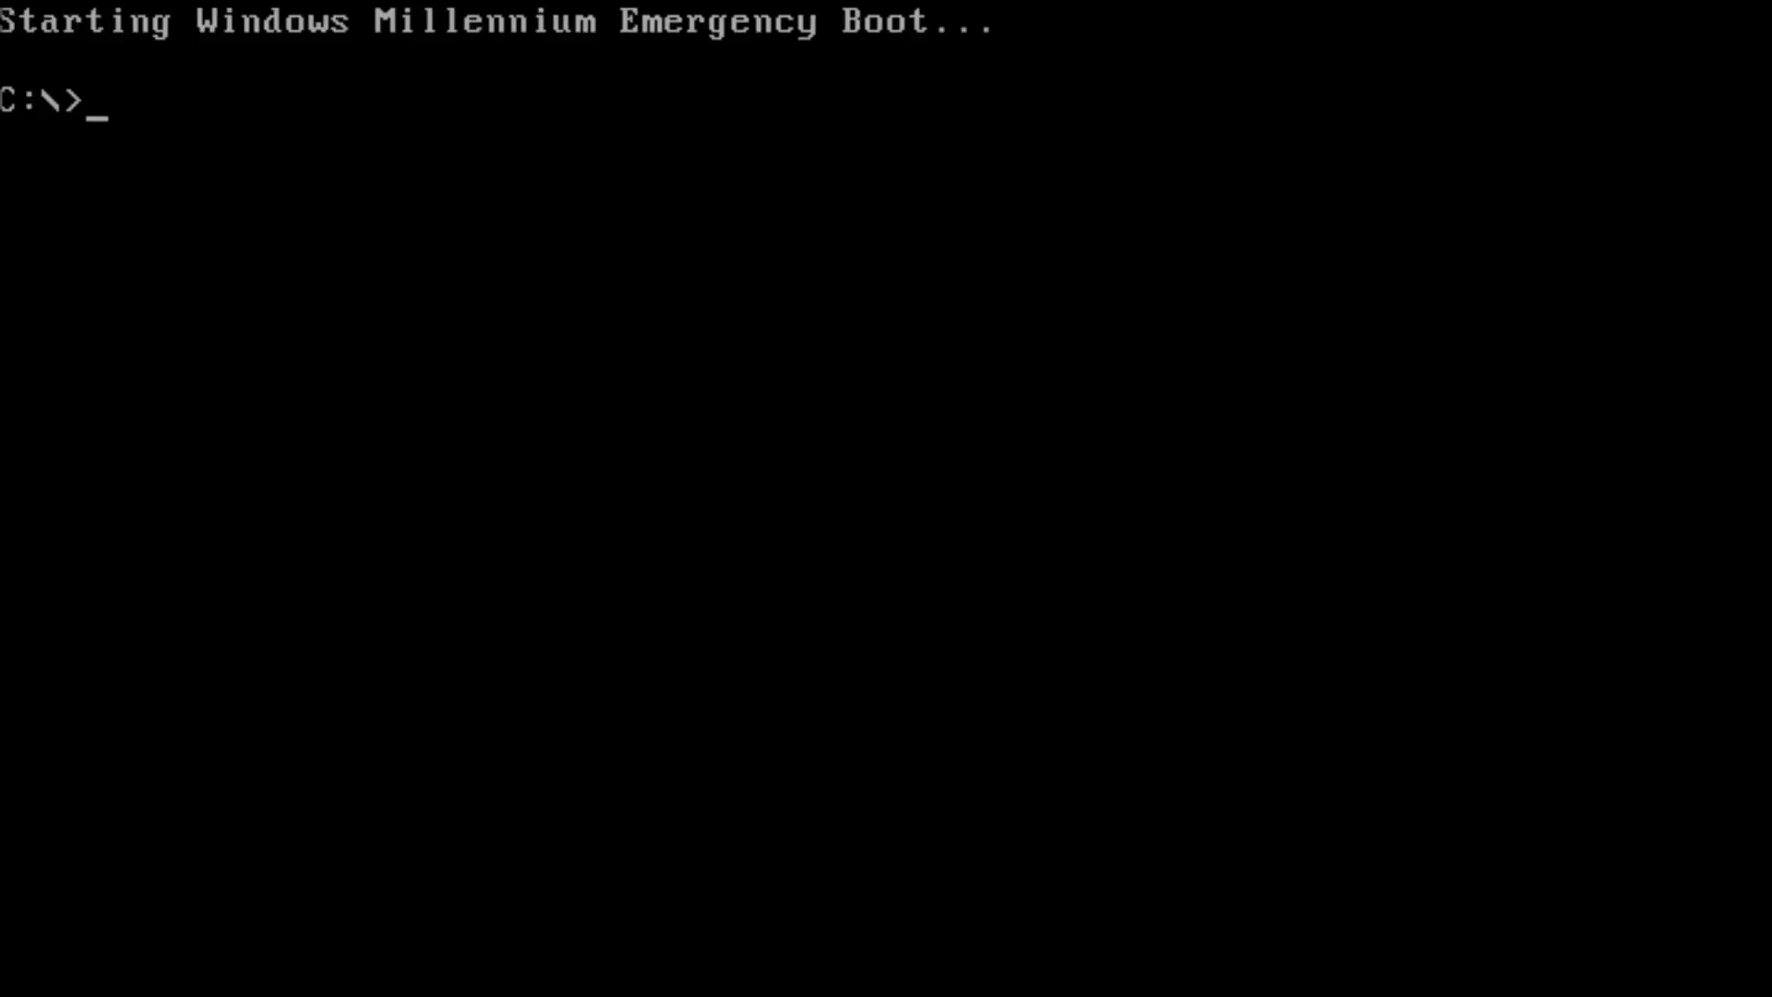
- Check the DOS version and the paged memory usage by module with ver and mem /c /p
type("ver")
key("Return")
type("mem /c /p")
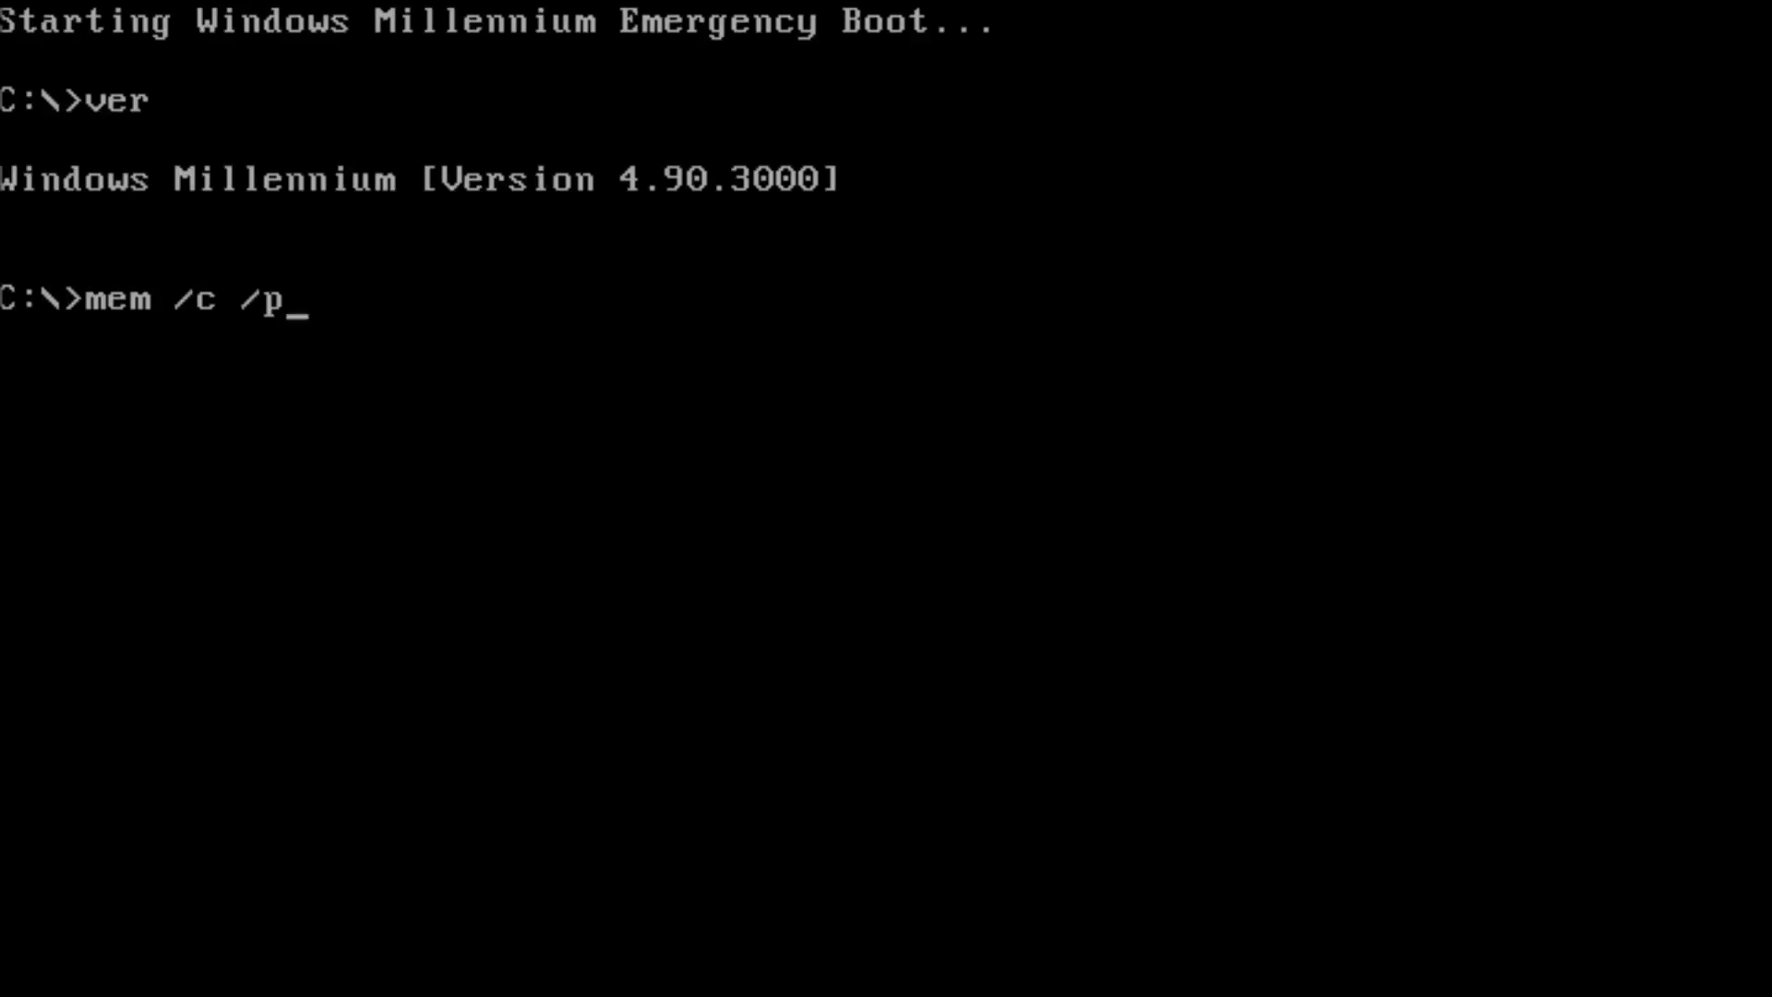
key("Return")
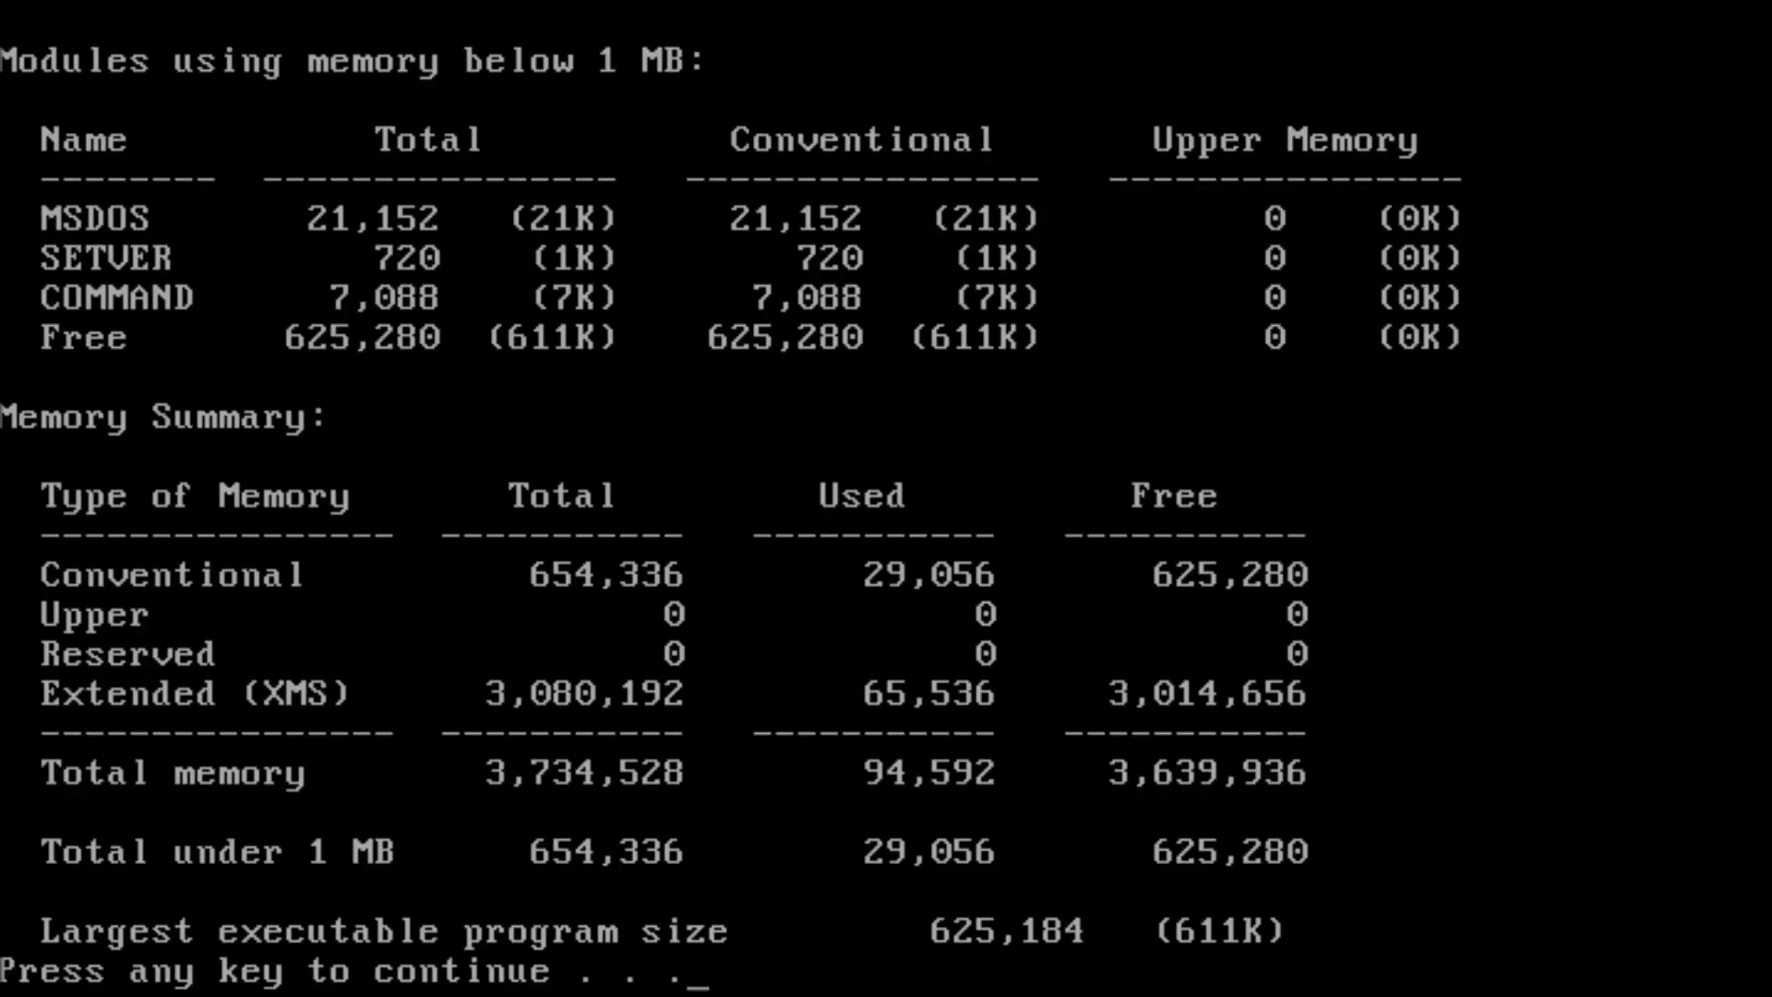
key("space")
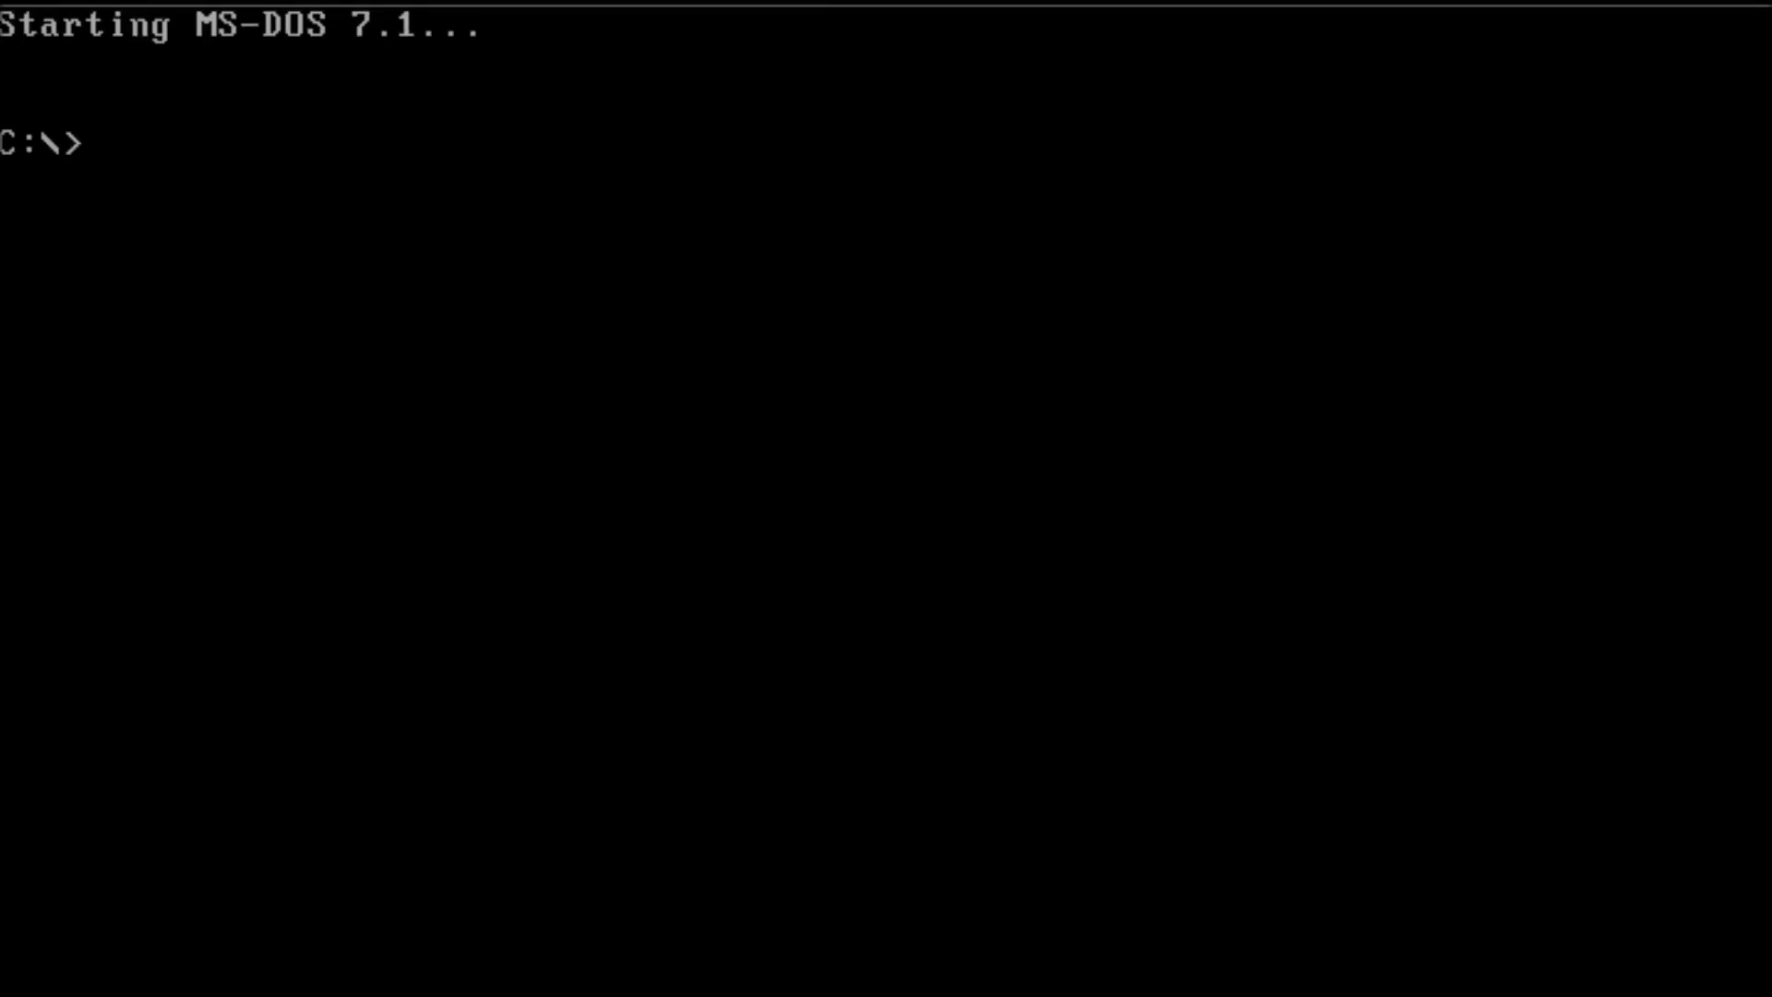
- Run mem /c /p on the MS-DOS 7.1 machine and on the older MS-DOS machine to compare memory usage
type("mem /c /p")
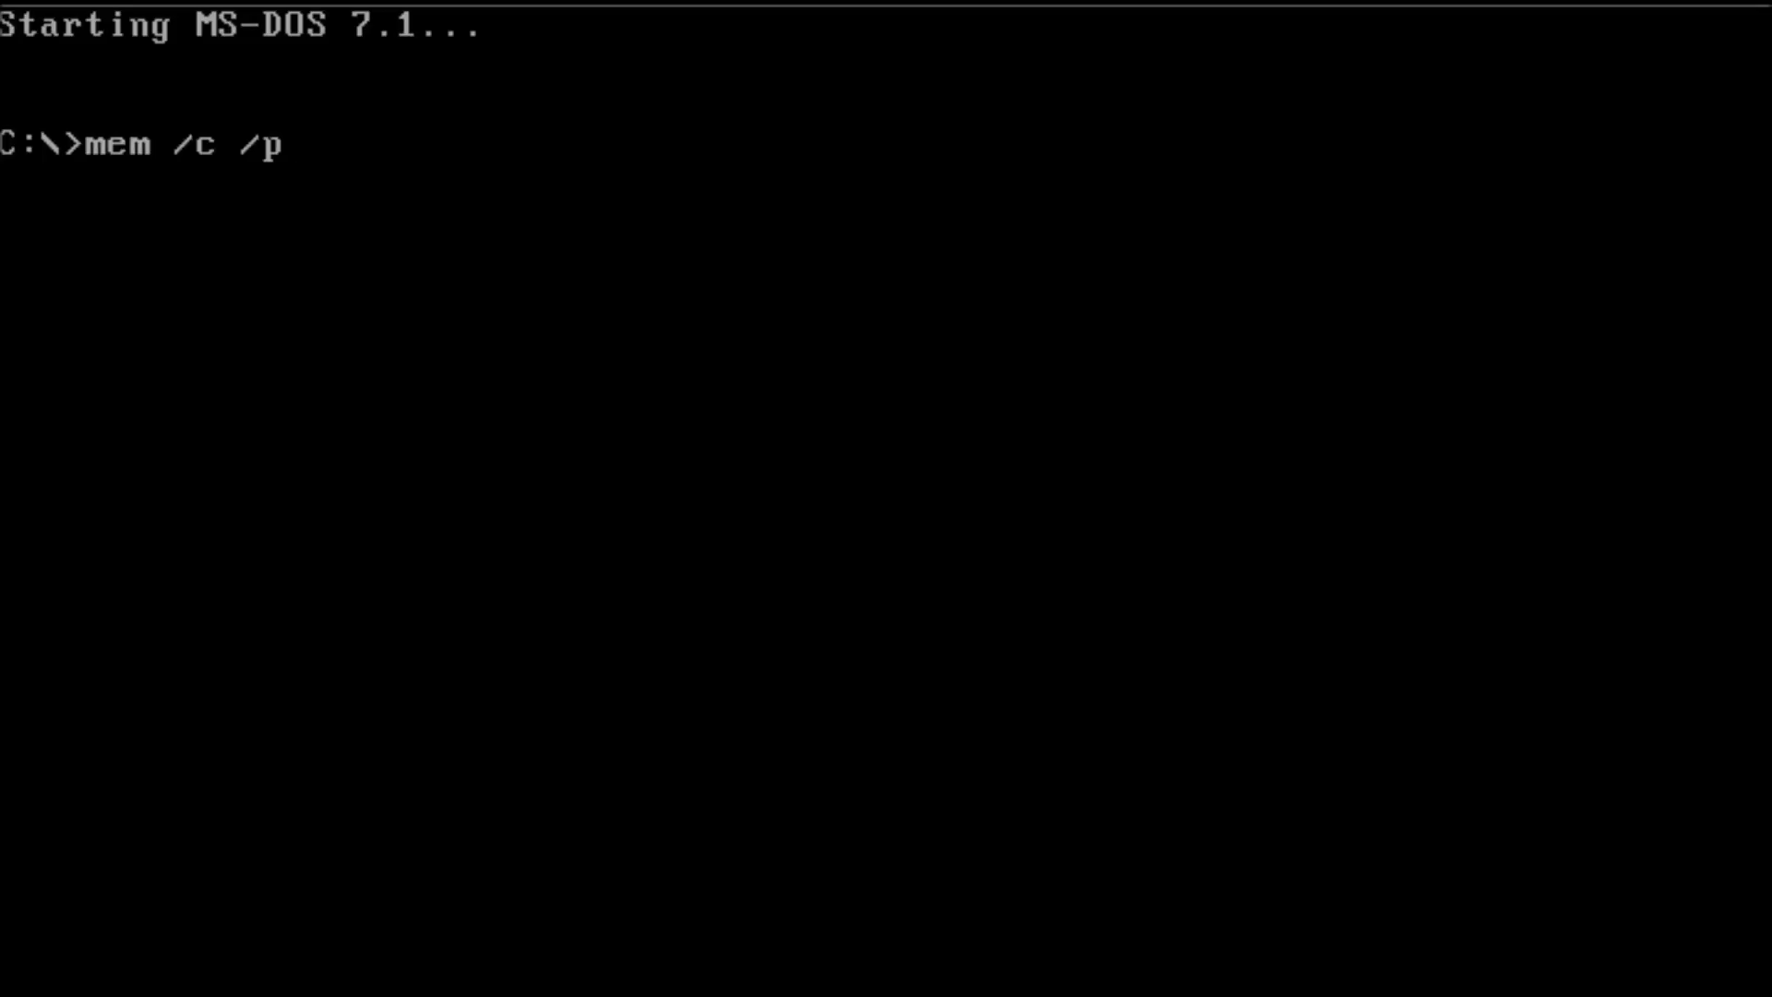
key("Return")
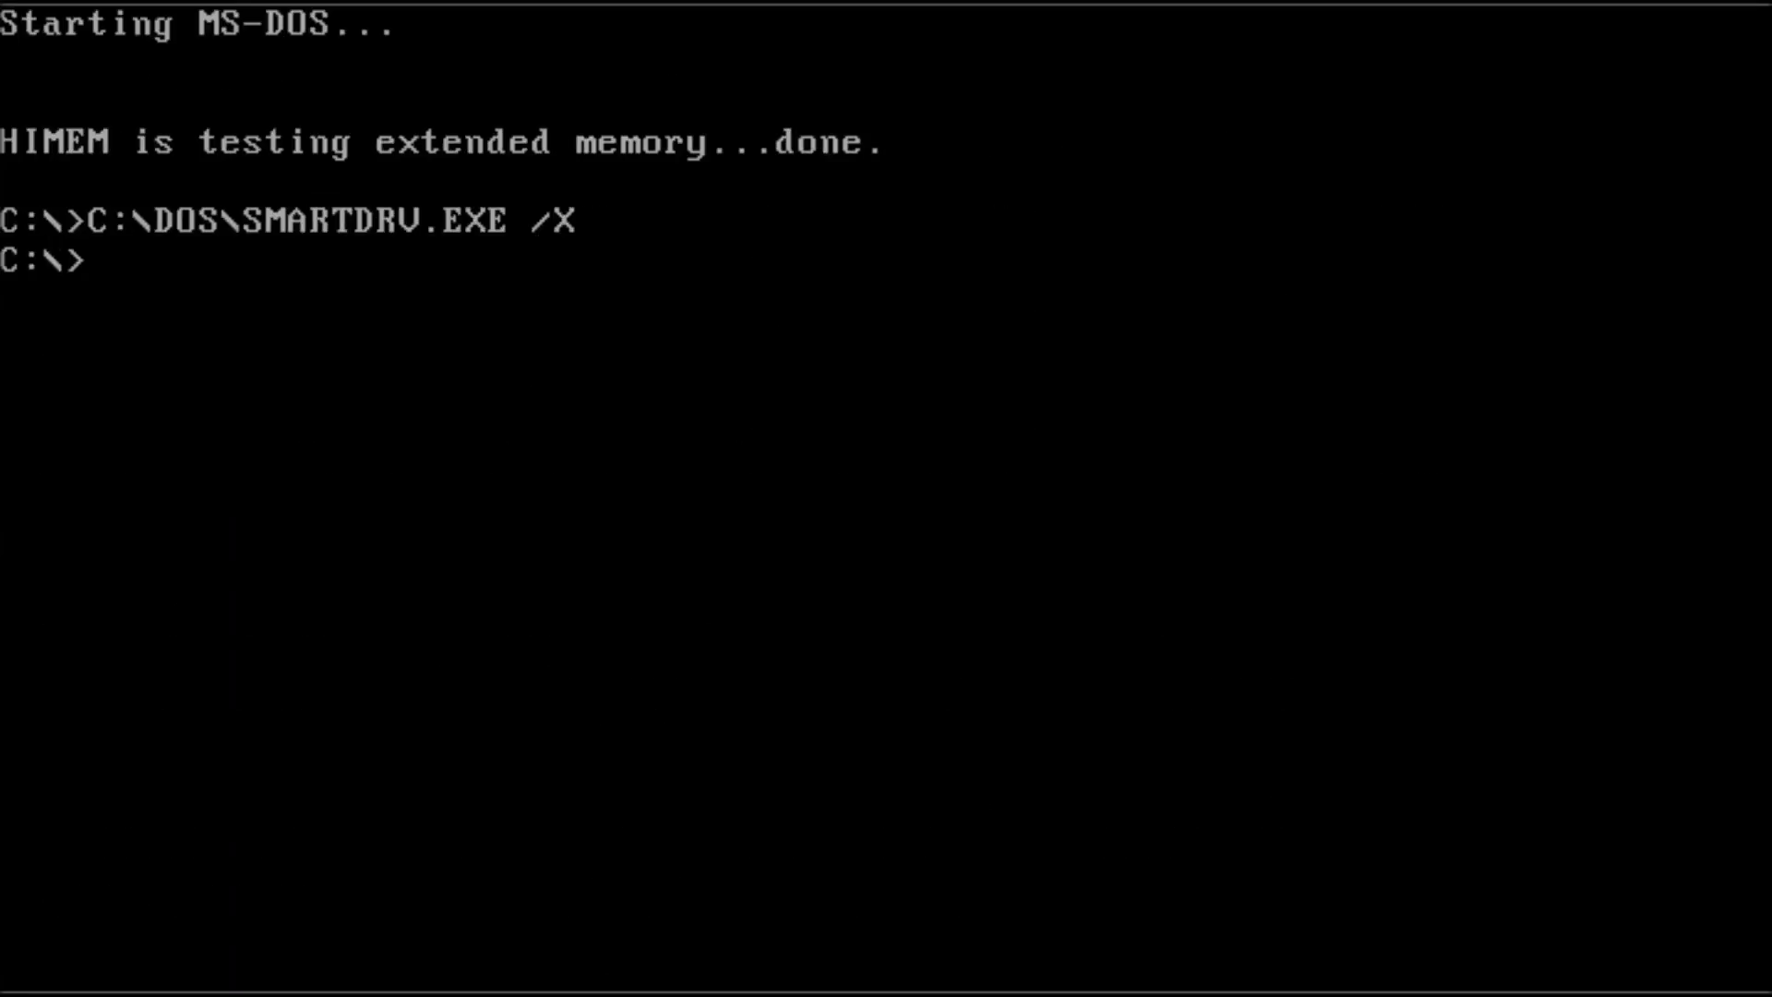
type("mem /c /p")
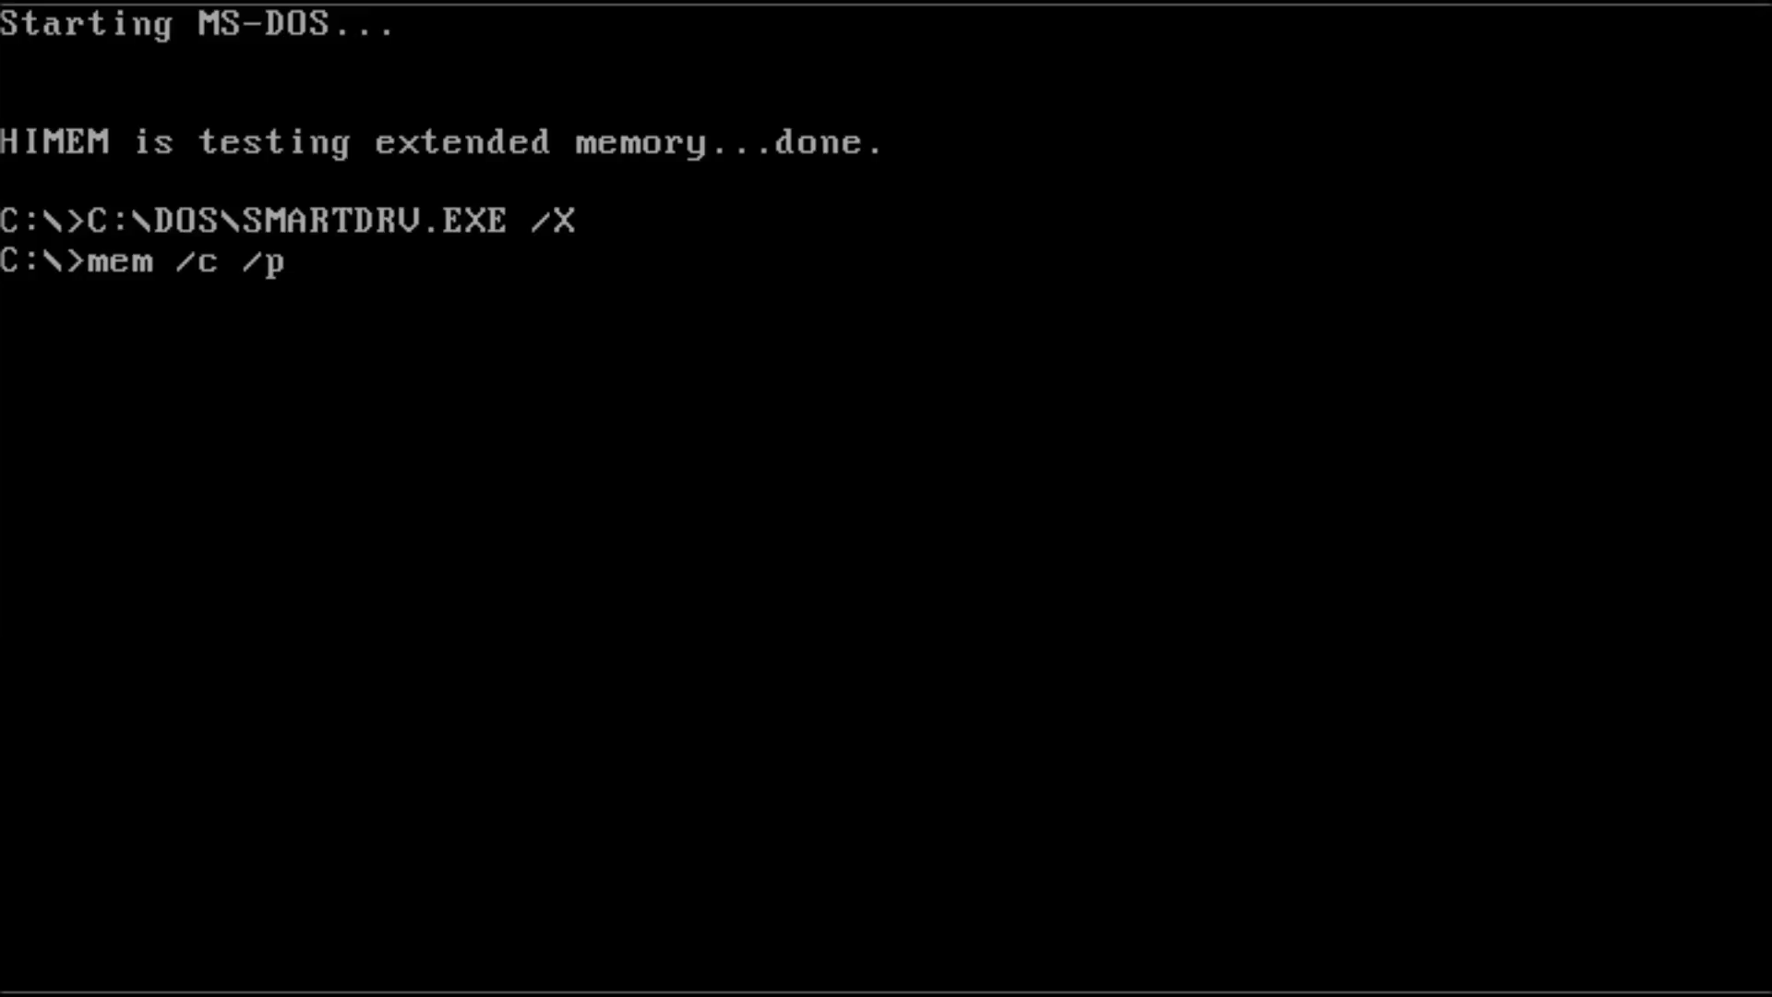
key("Return")
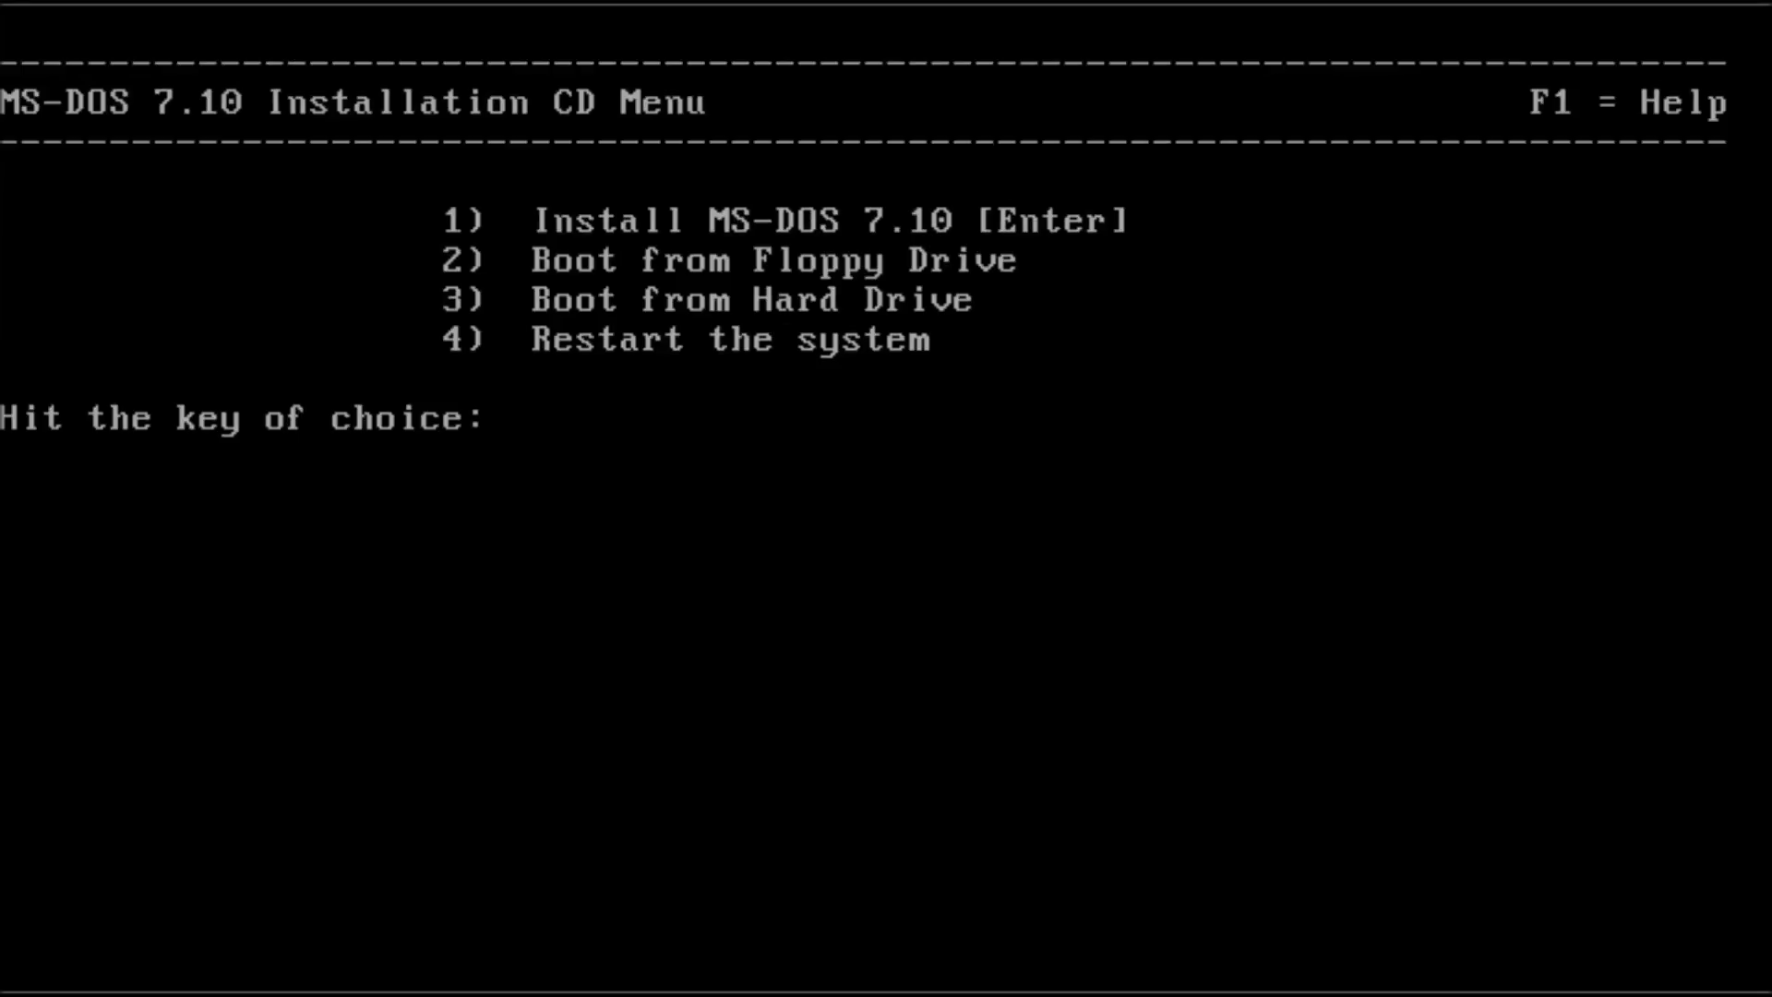
- Start the MS-DOS 7.10 installation from its CD menu and agree to the licence in Setup
key("Return")
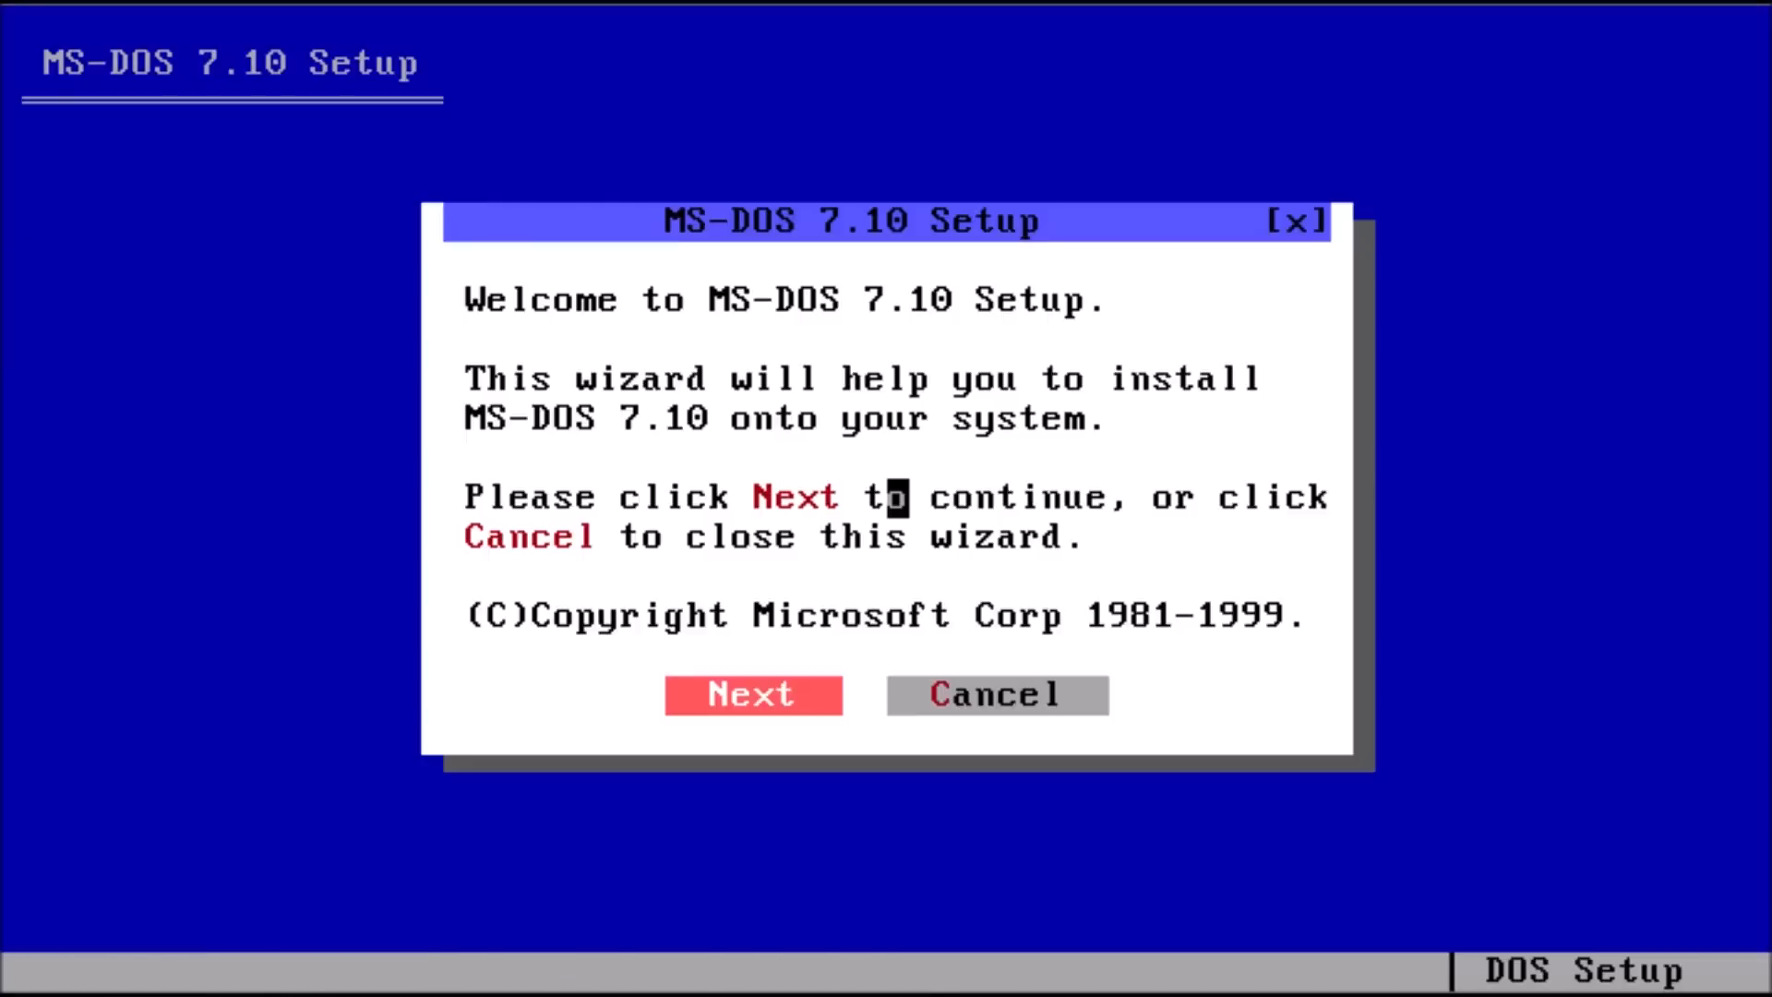
key("Return")
key("Return")
key("Tab")
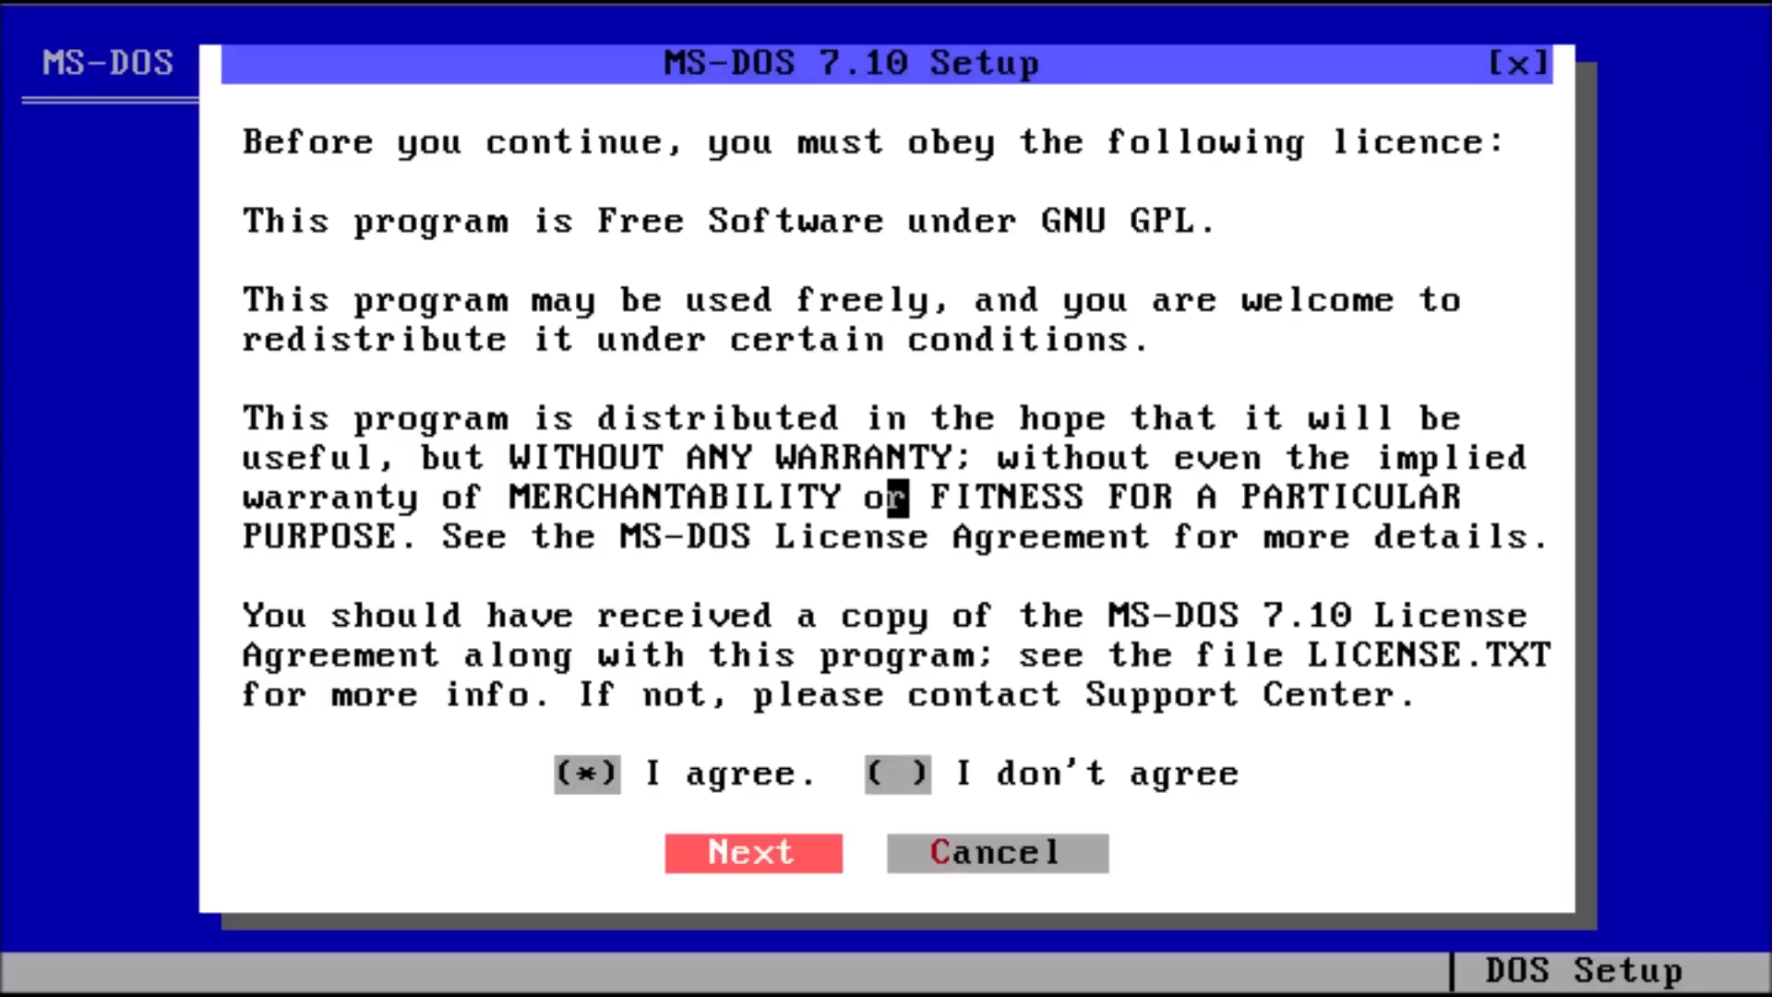
key("Return")
key("Return")
- Continue through MS-DOS 7.10 Setup and create the C:\DOS71 installation directory
key("Tab")
key("Return")
key("Tab")
key("Return")
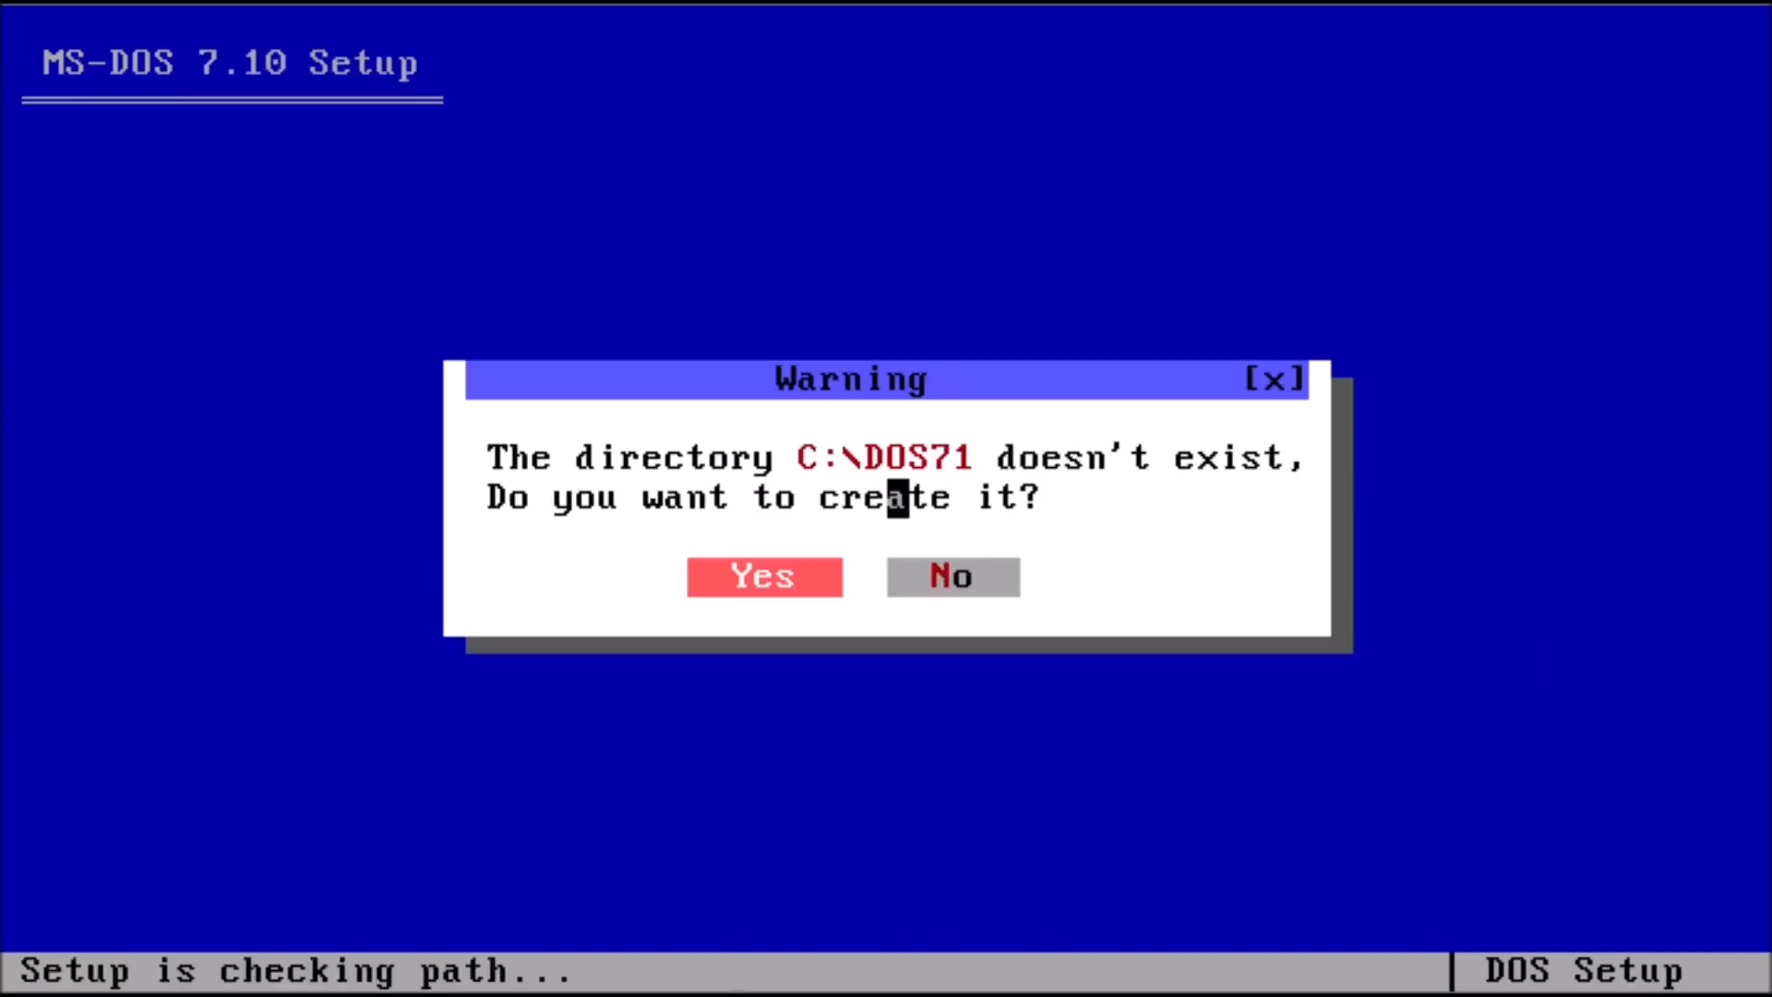
key("Return")
key("Down")
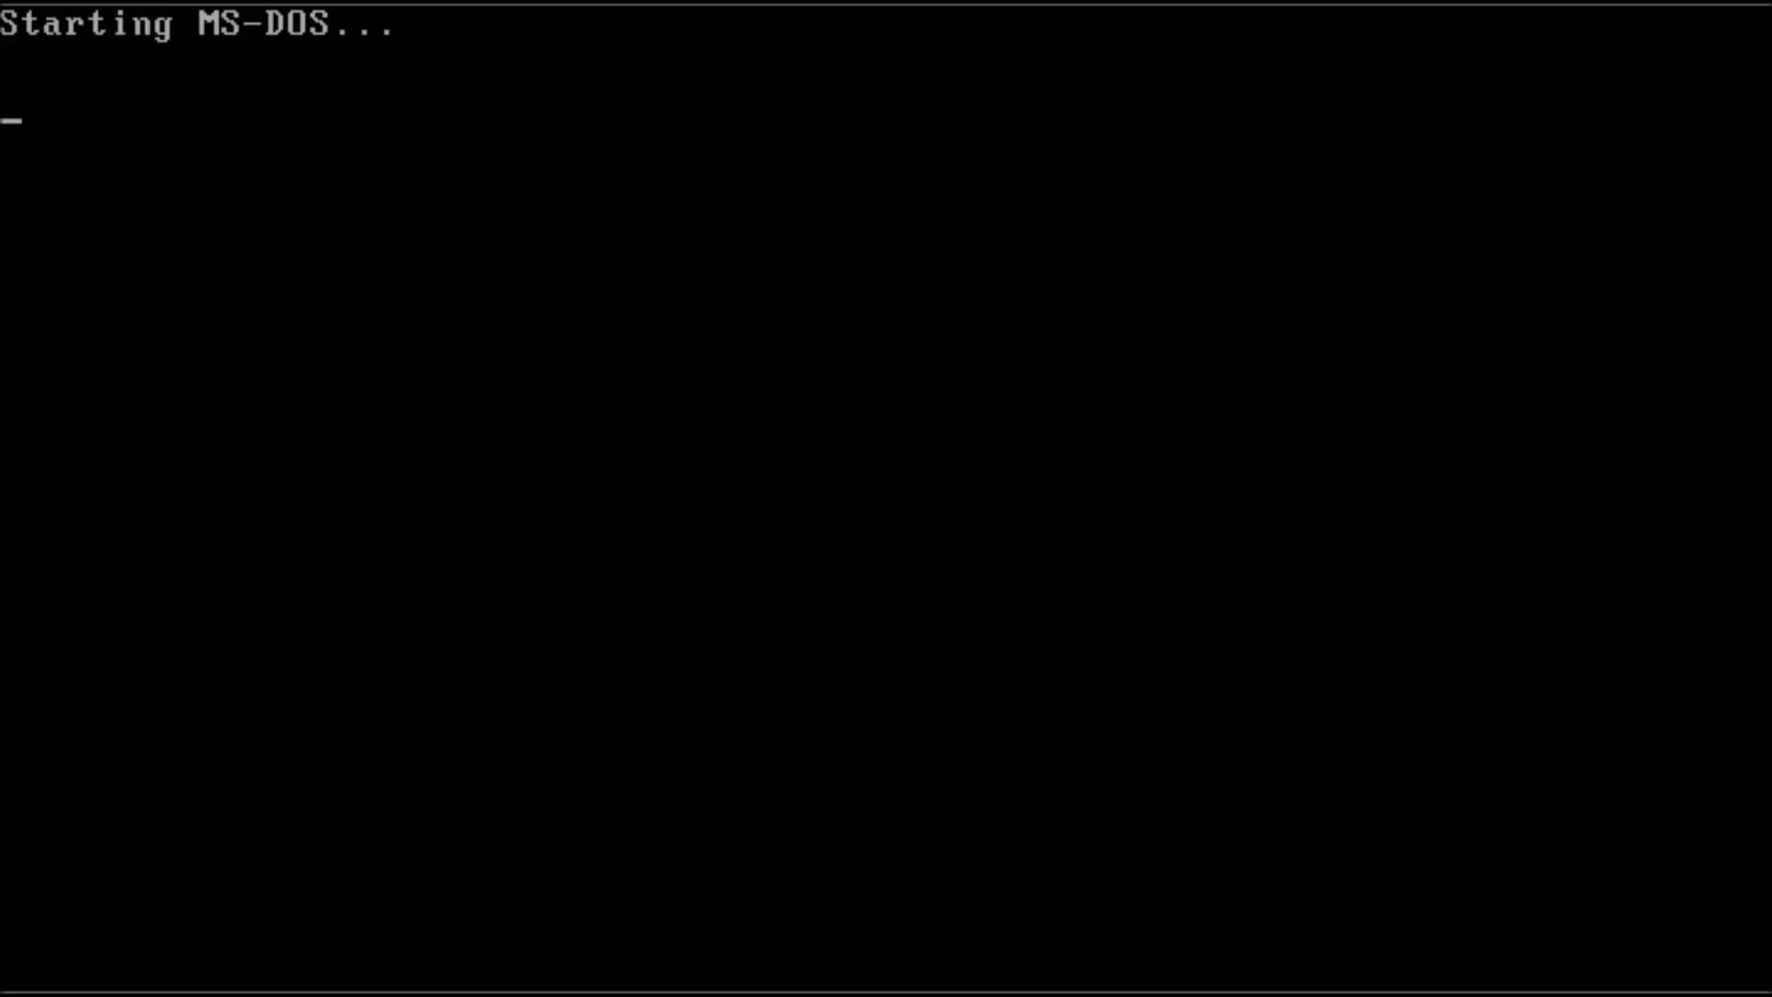
- Start MS-DOS 6.22 Setup, place the files in C:\DOS, and continue with Setup Disk #2
key("Return")
key("Return")
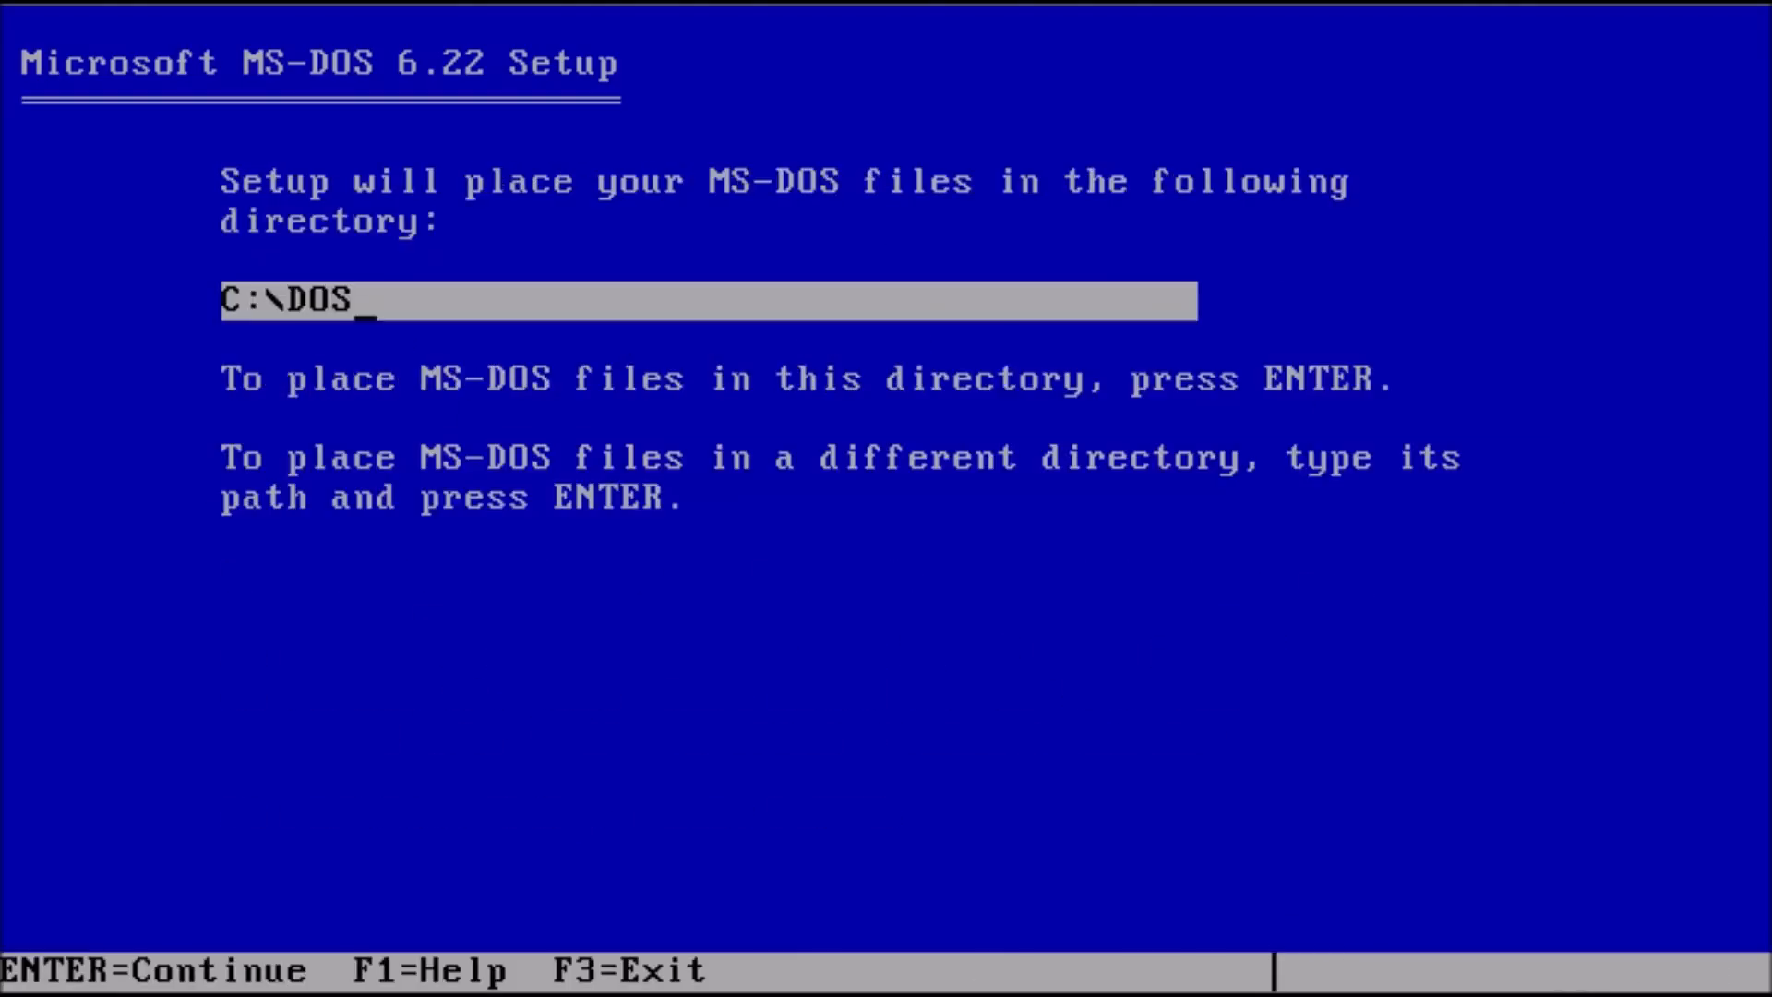
key("Return")
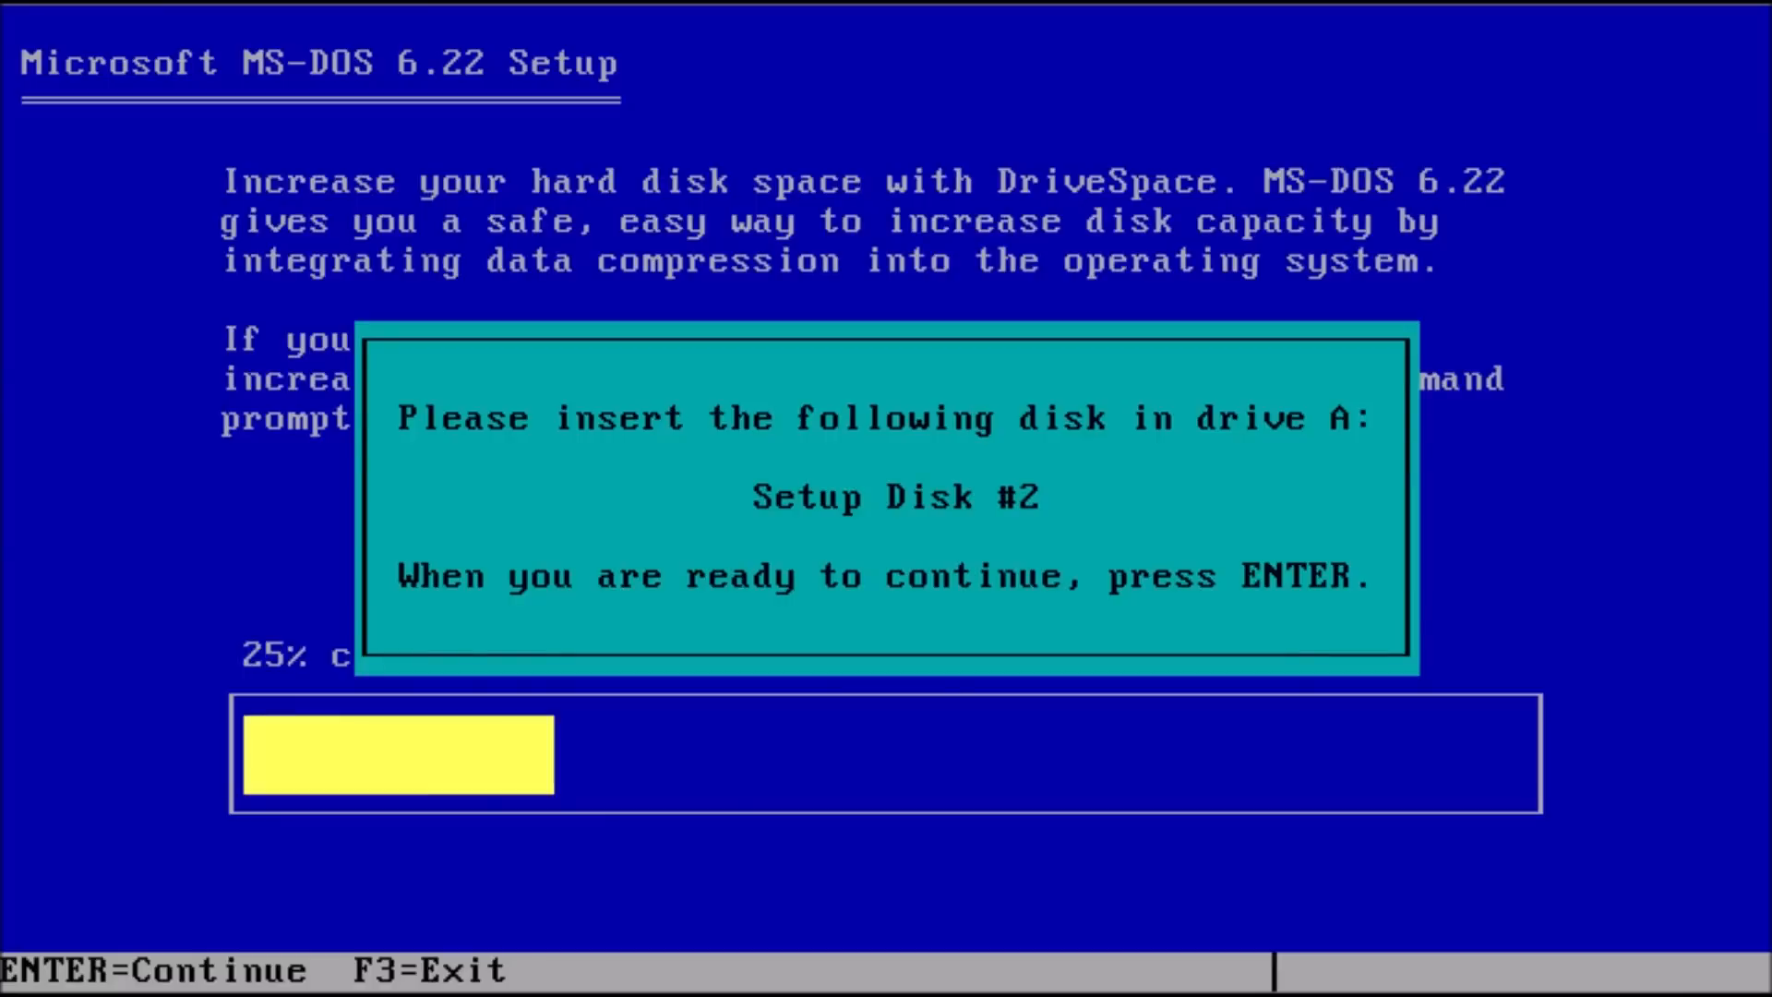
key("Return")
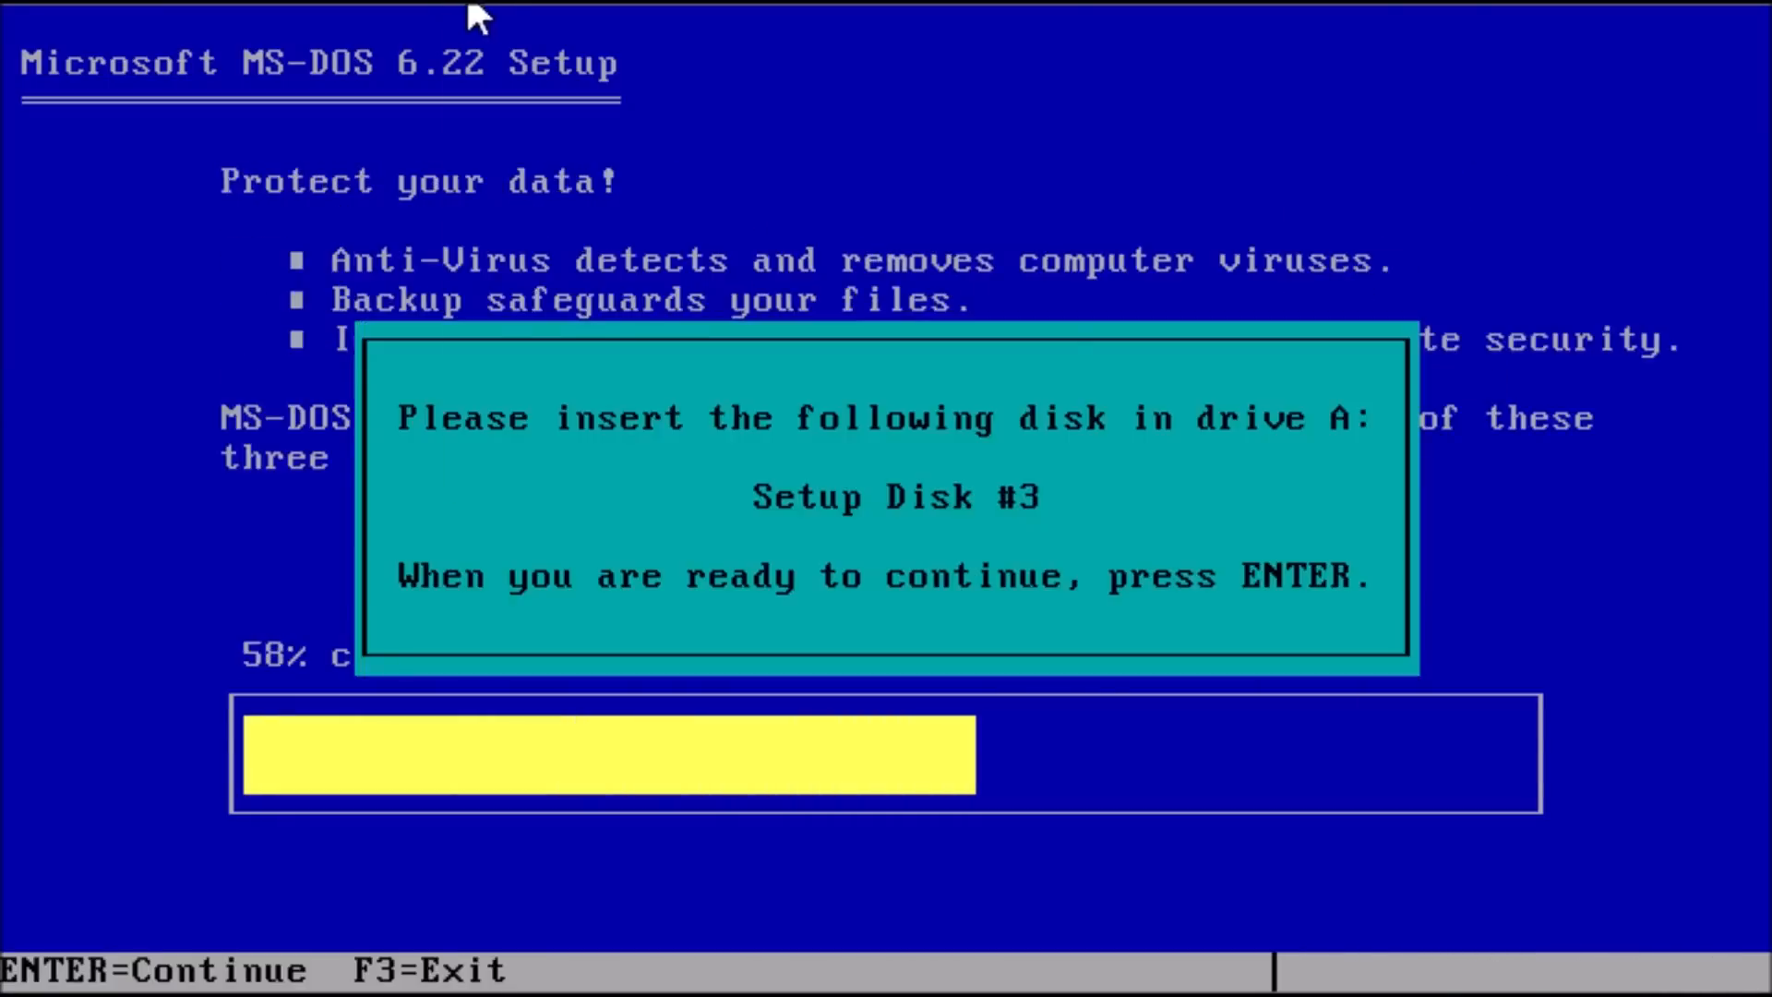
- Insert Setup Disk #3 in drive A and complete the MS-DOS 6.22 installation
left_click(475, 14)
mouse_move(506, 92)
left_click(1206, 103)
left_click(273, 520)
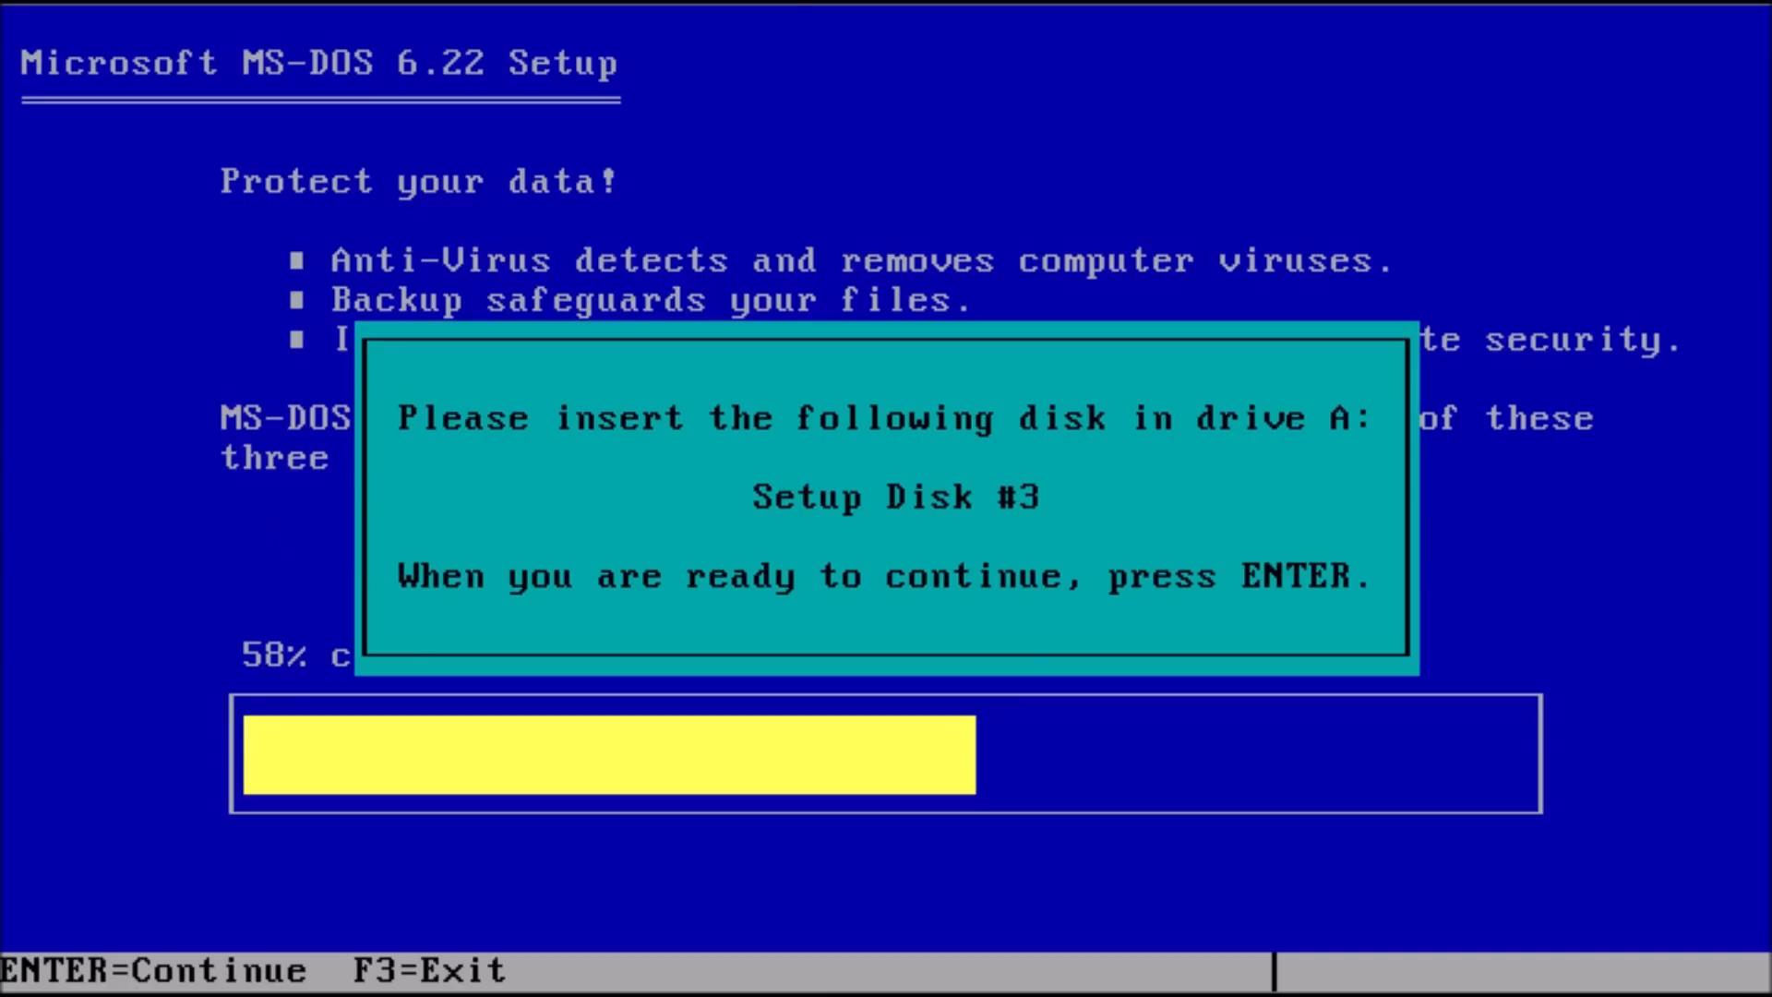
key("Return")
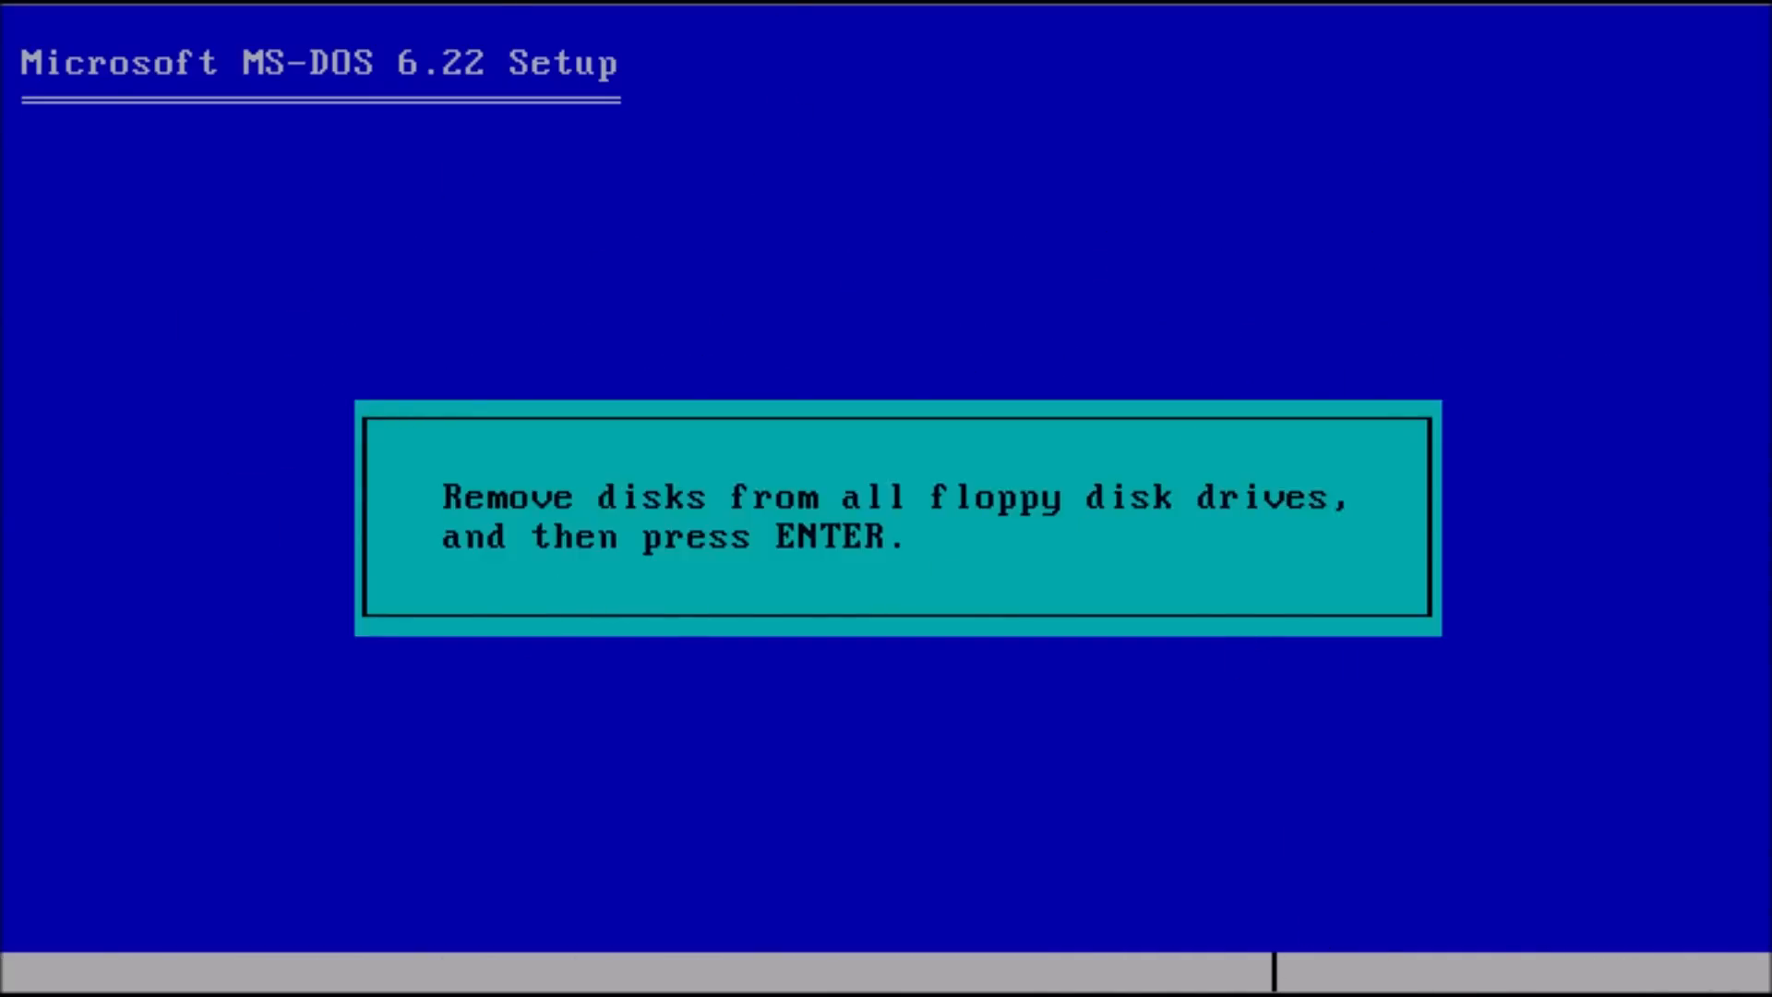
key("Return")
key("Return")
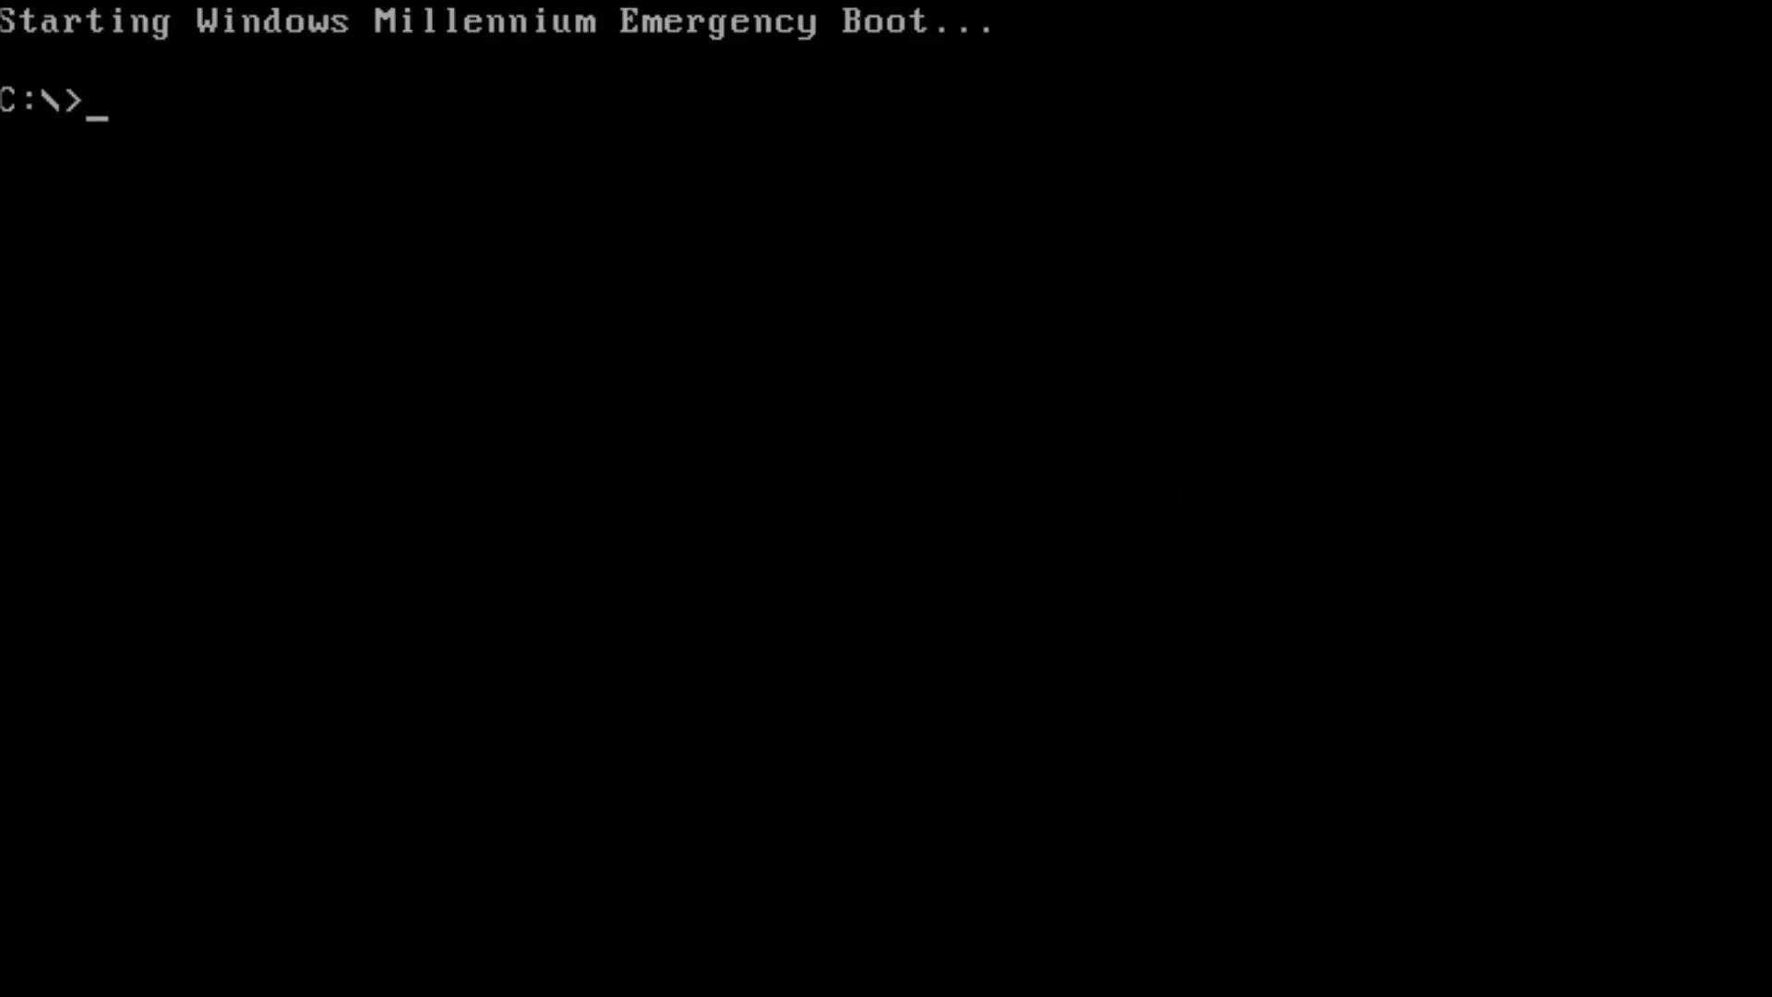
- Check the DOS version with the ver command on the MS-DOS 8.0 machine
type("ver")
key("BackSpace")
key("Return")
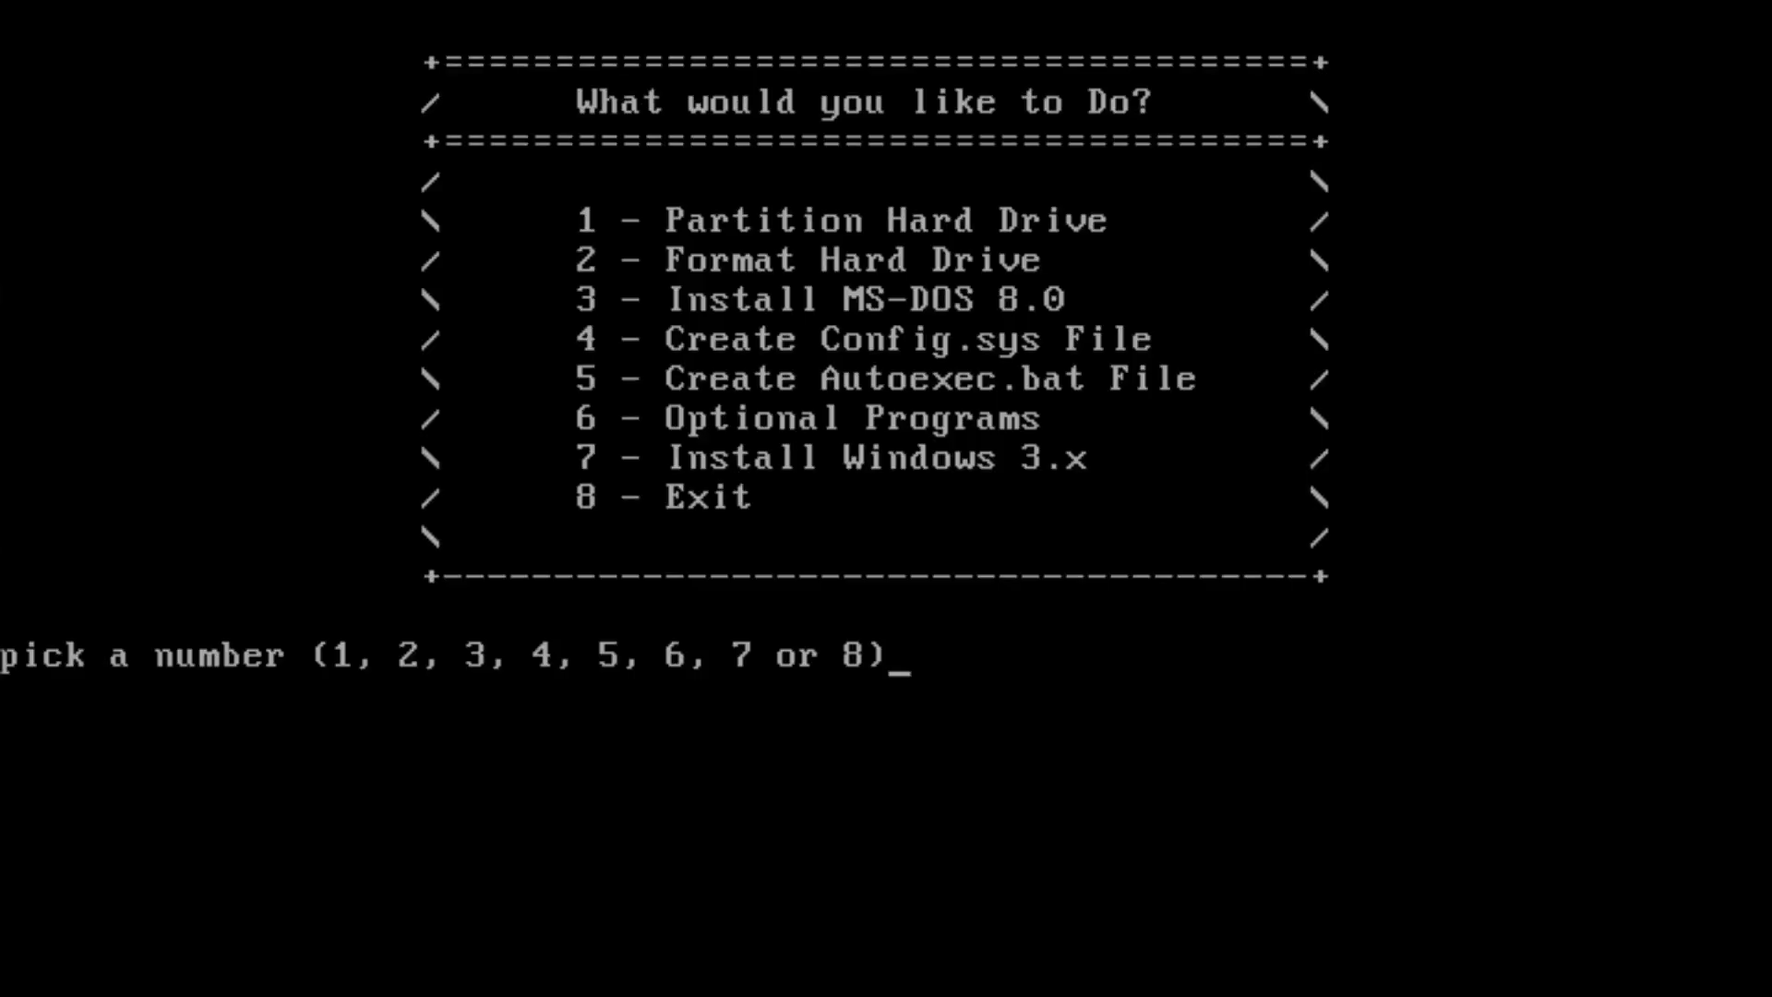
- Choose Windows 3.0 from the setup menu's Windows 3.x options and install it into C:\WINDOWS
key("7")
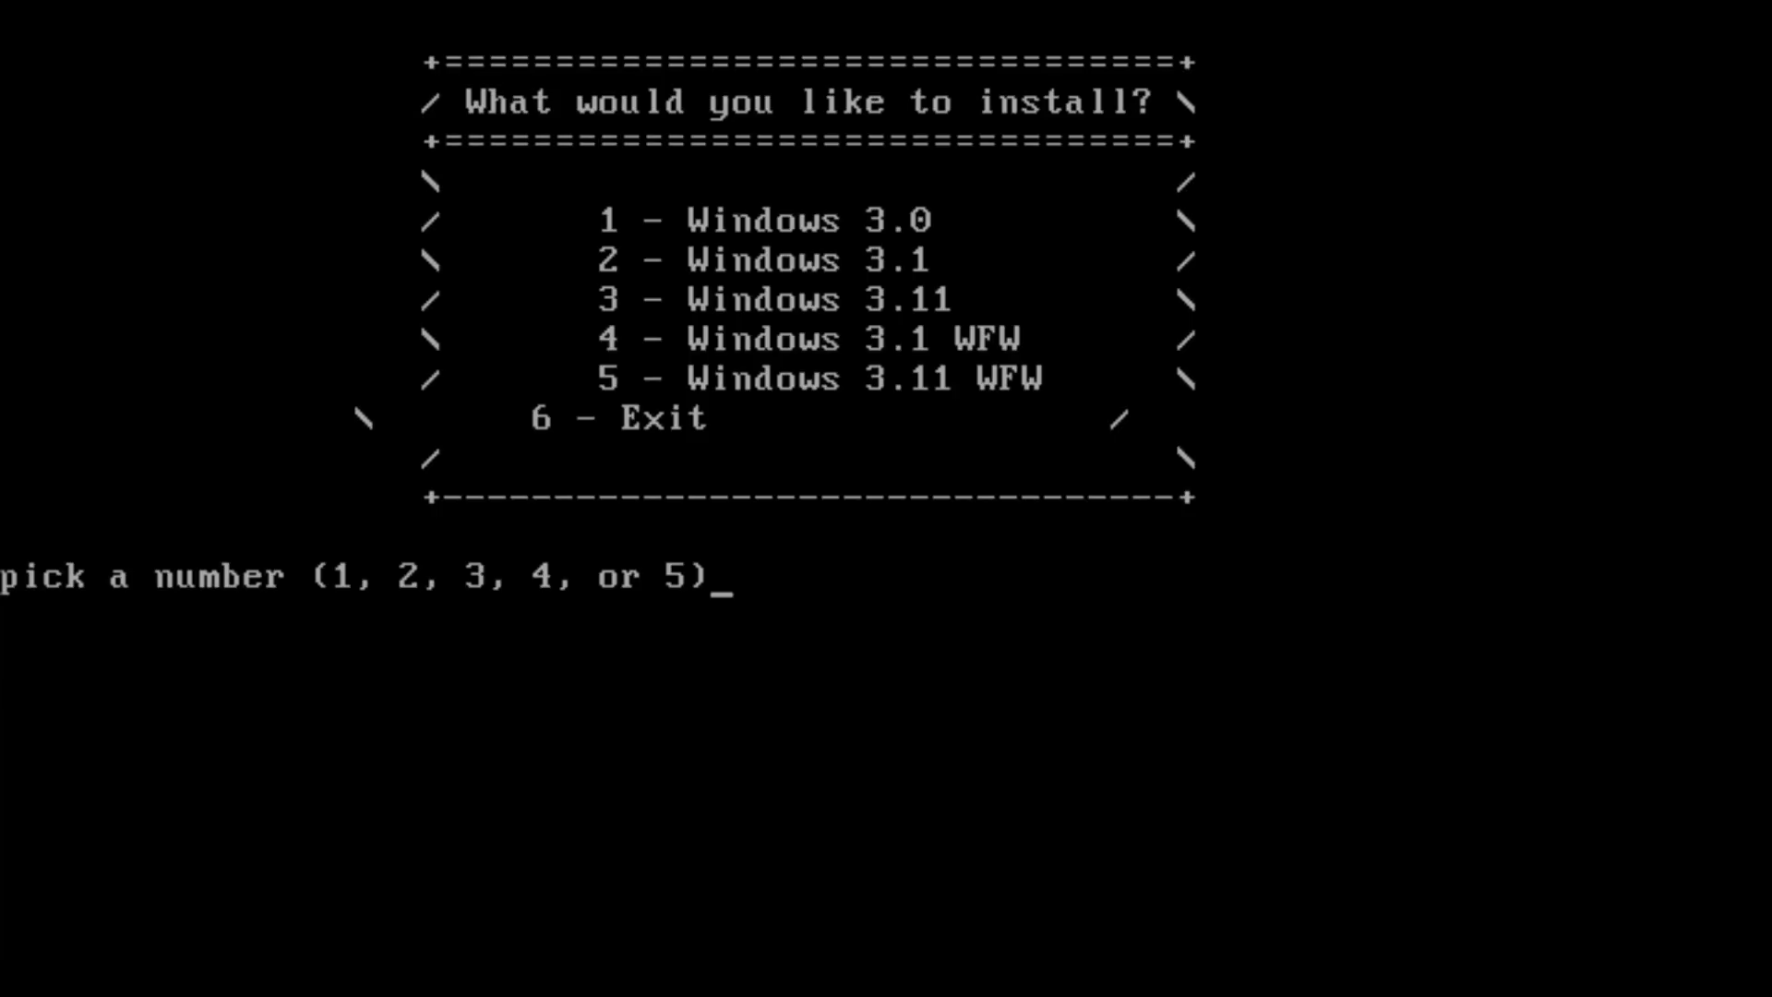
key("1")
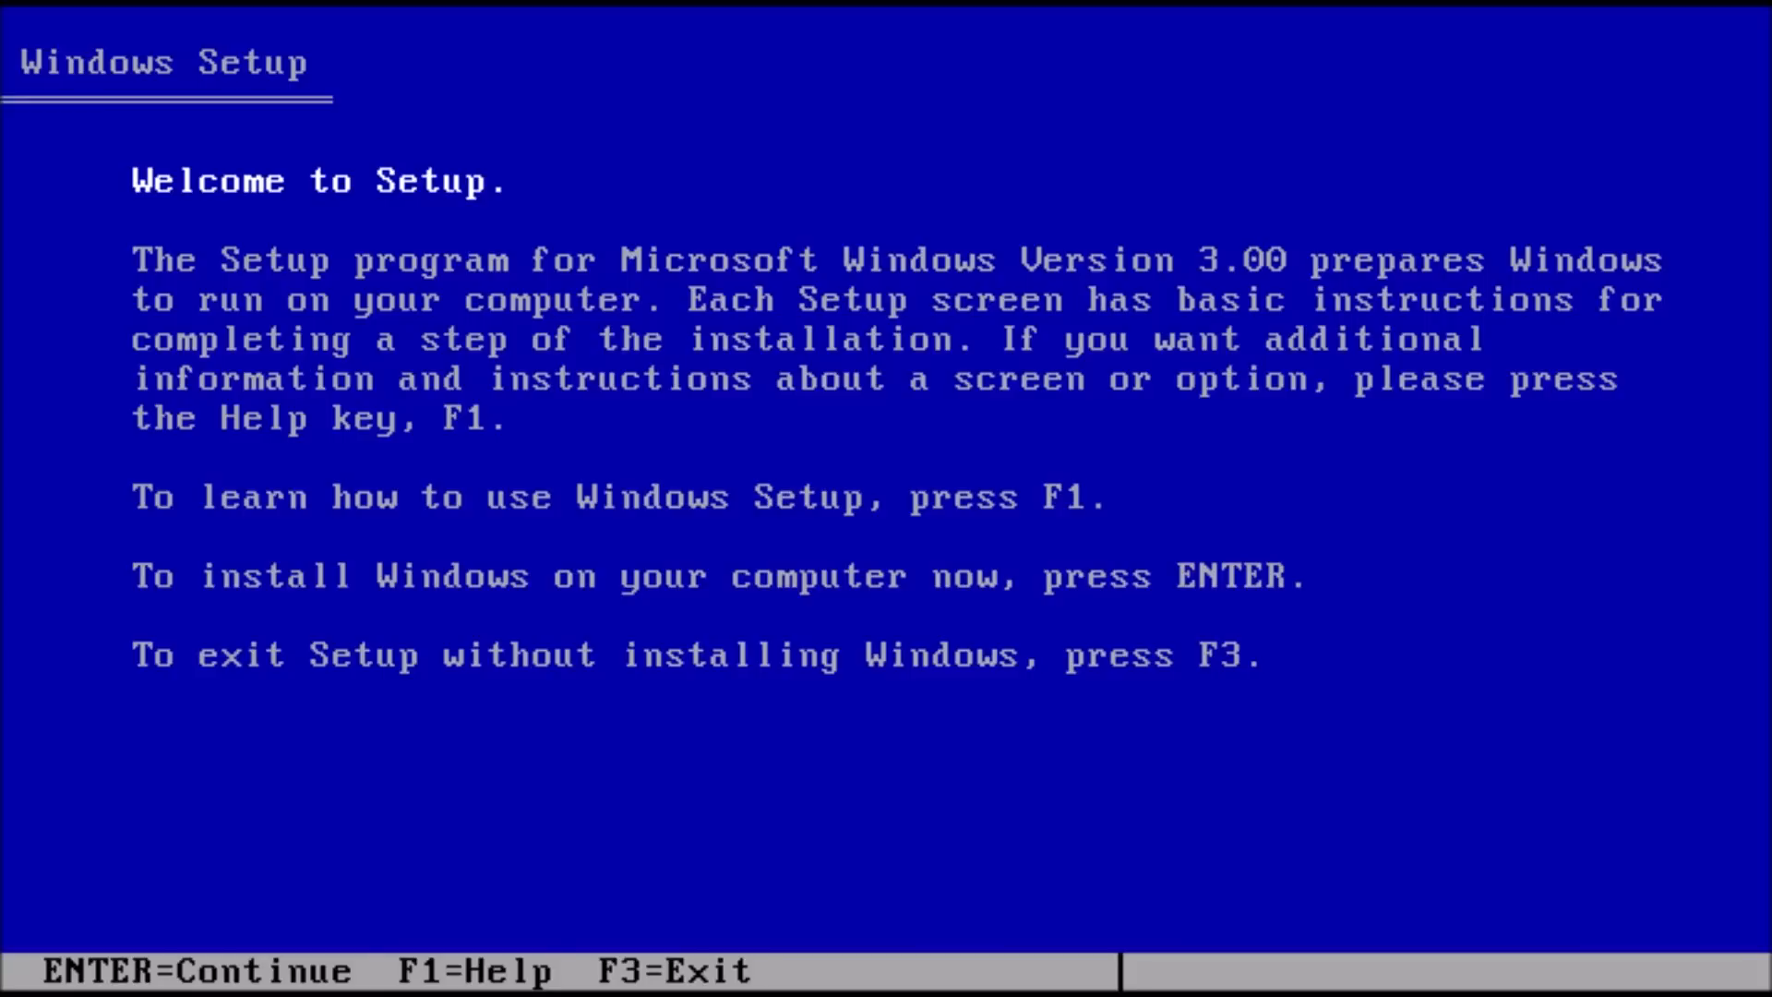
key("Return")
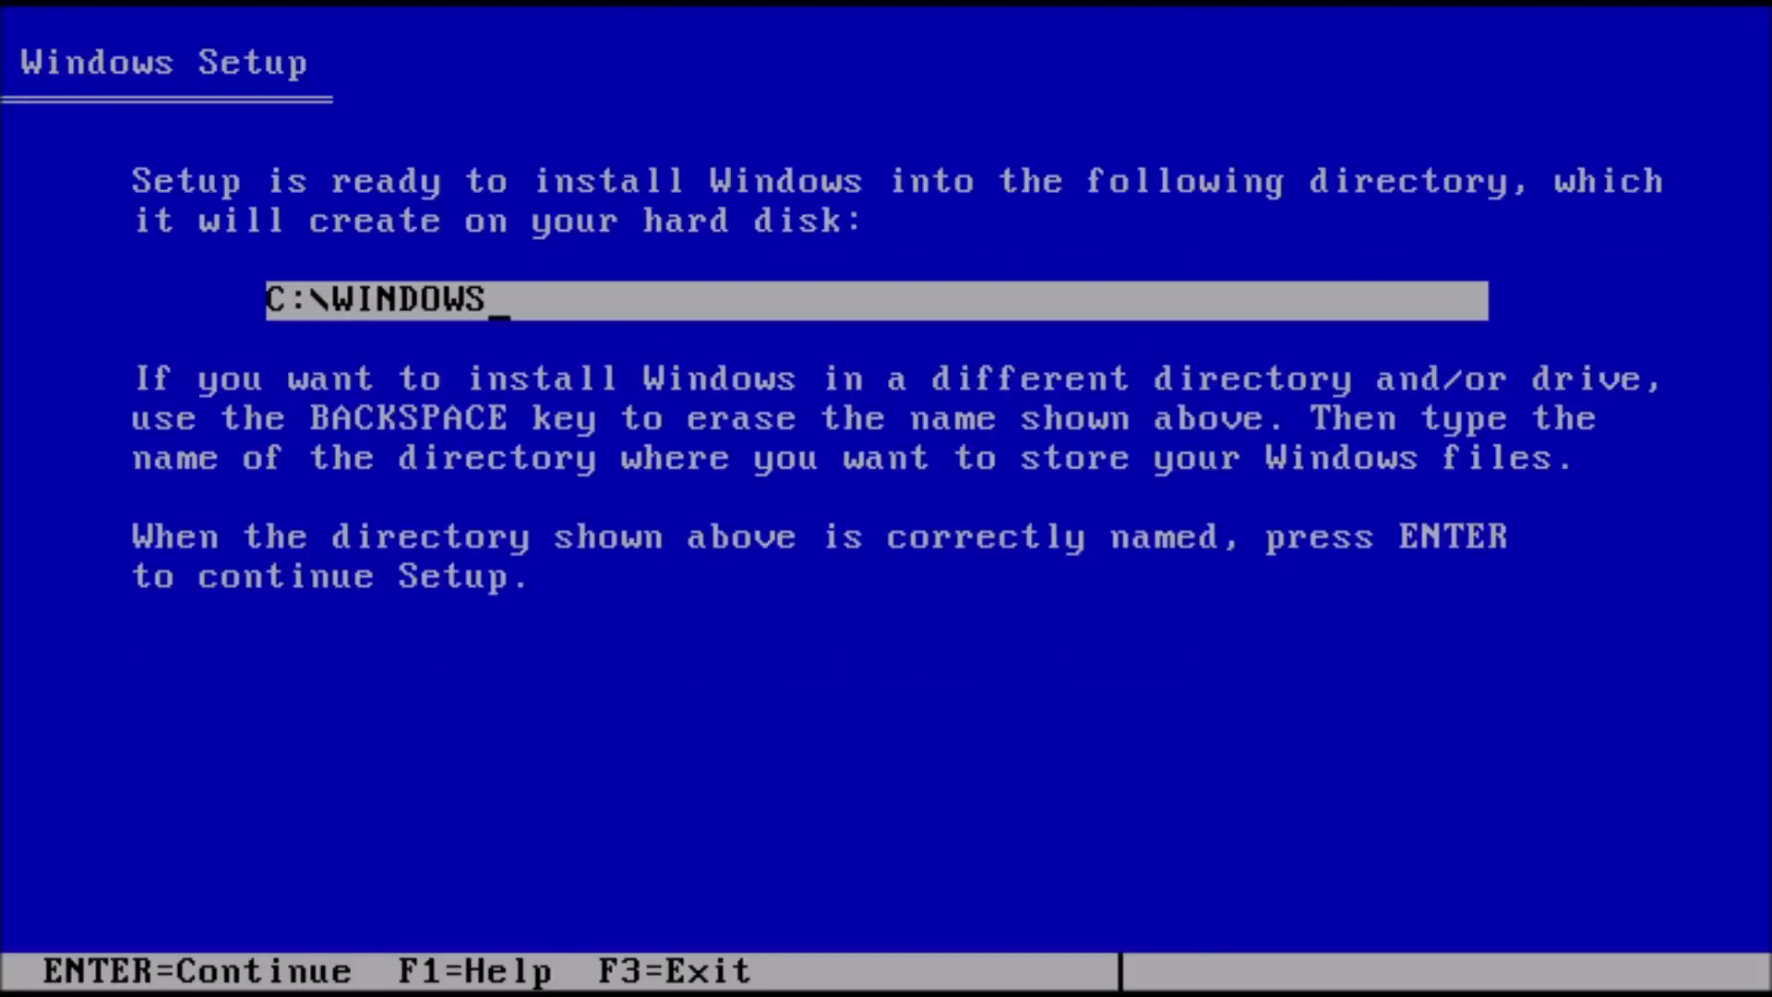
key("Return")
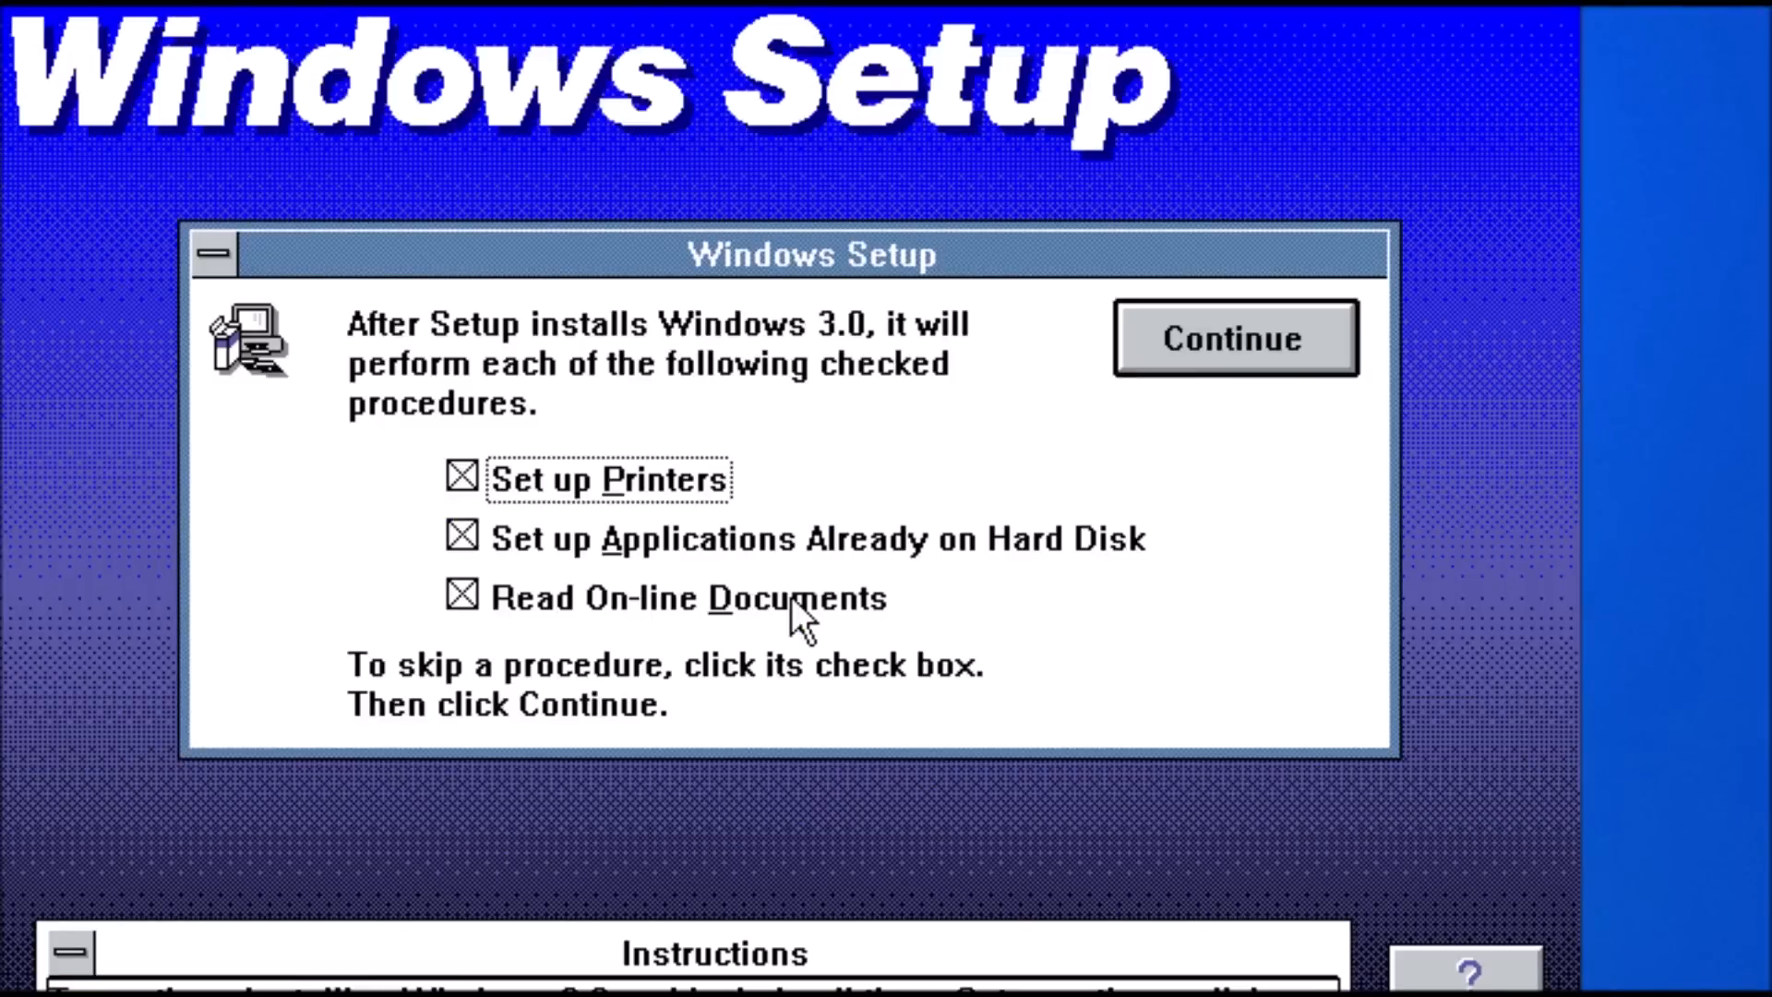
- Skip printer setup, application setup and the on-line documents, and continue Windows Setup
key("space")
key("Tab")
key("space")
key("Tab")
key("space")
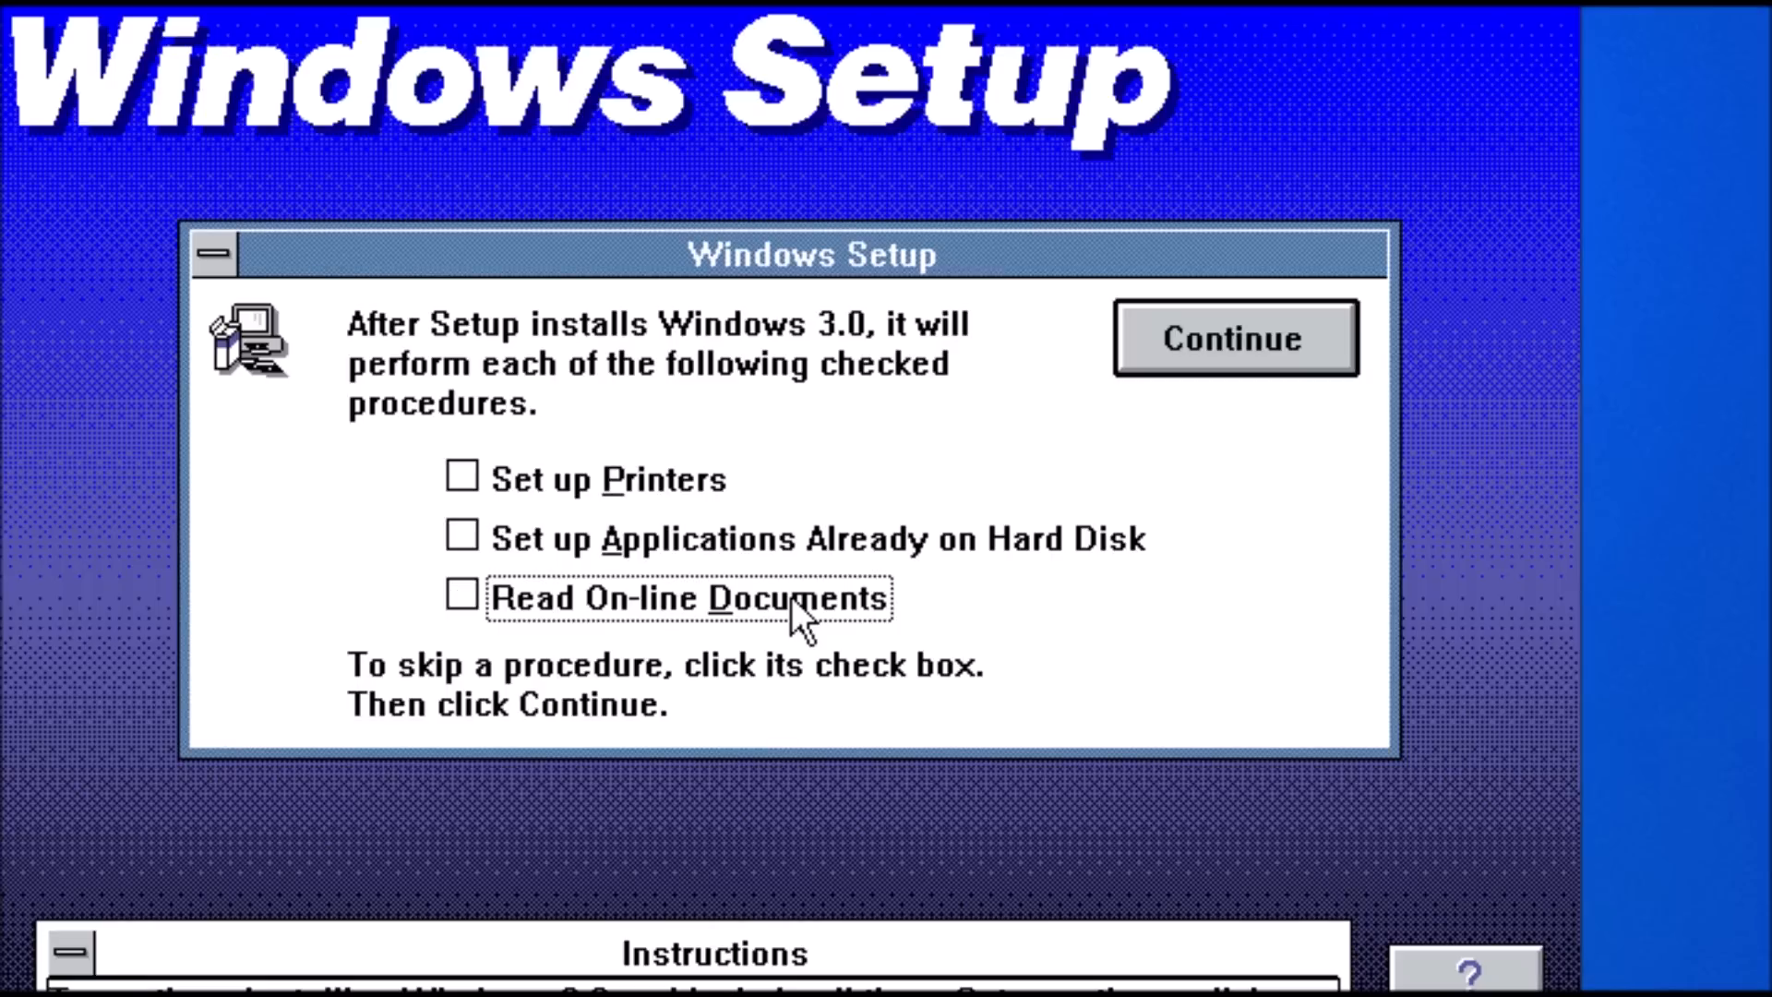
key("Return")
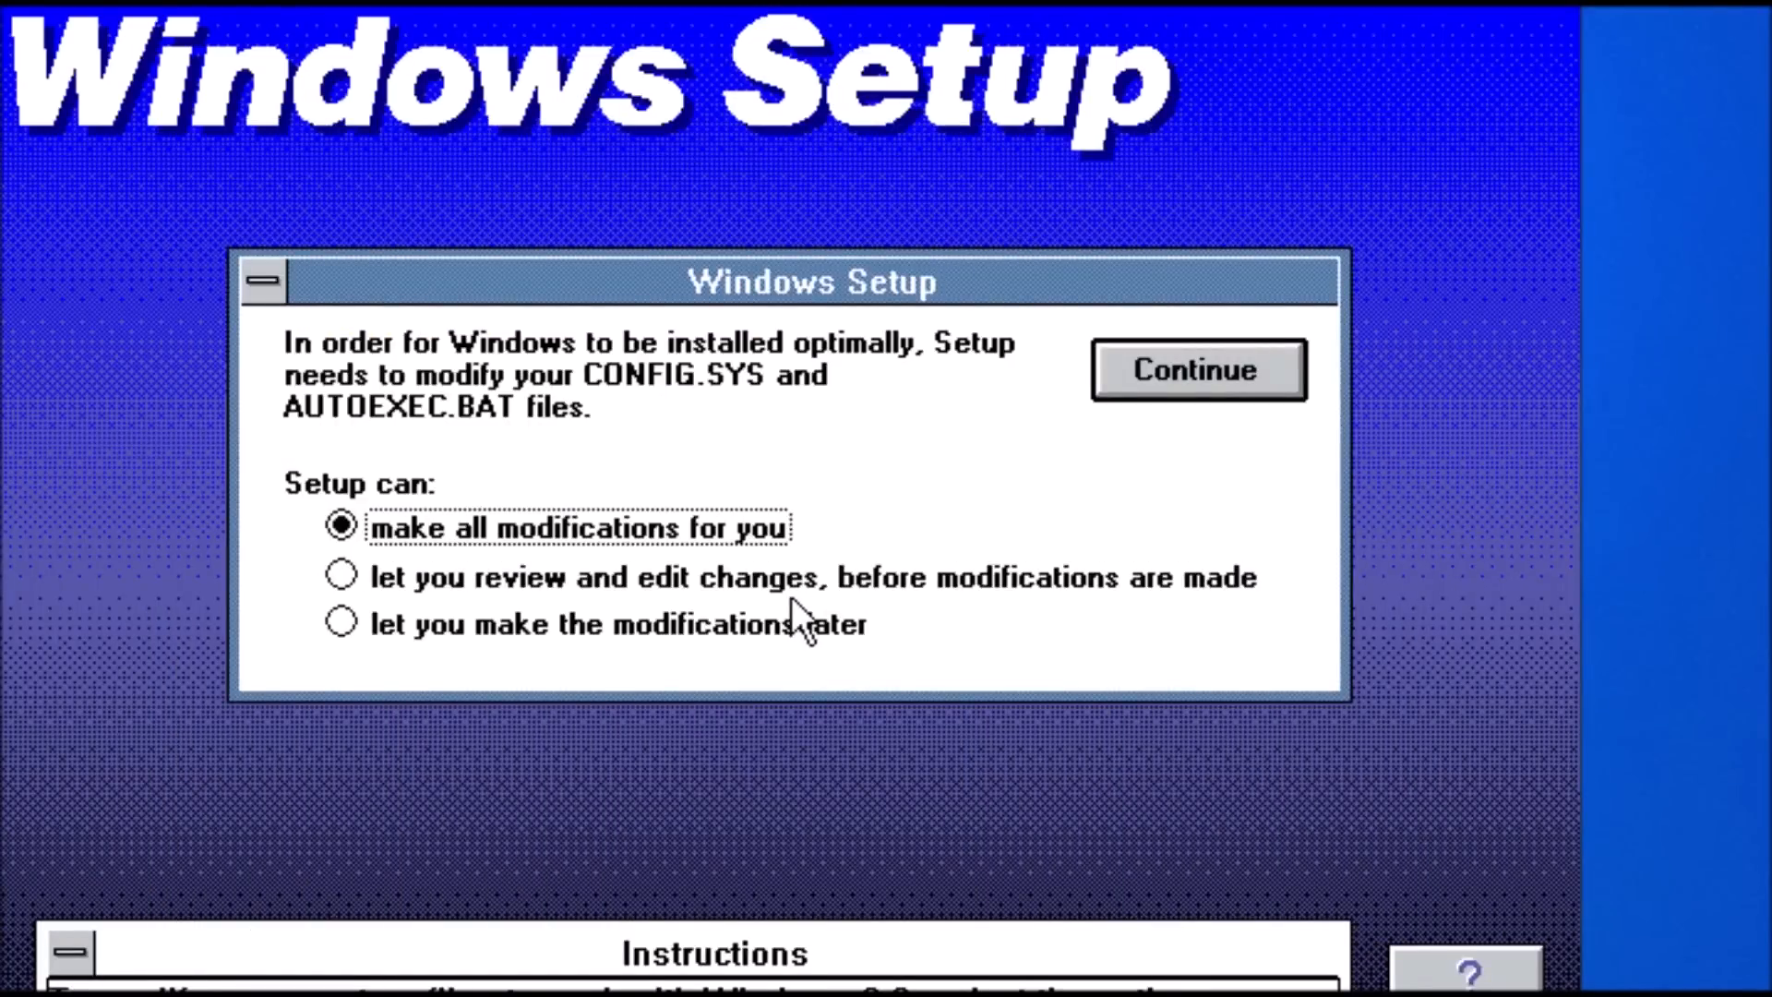
- Let Windows Setup make all modifications to CONFIG.SYS and AUTOEXEC.BAT, and reboot the machine
key("Return")
key("Return")
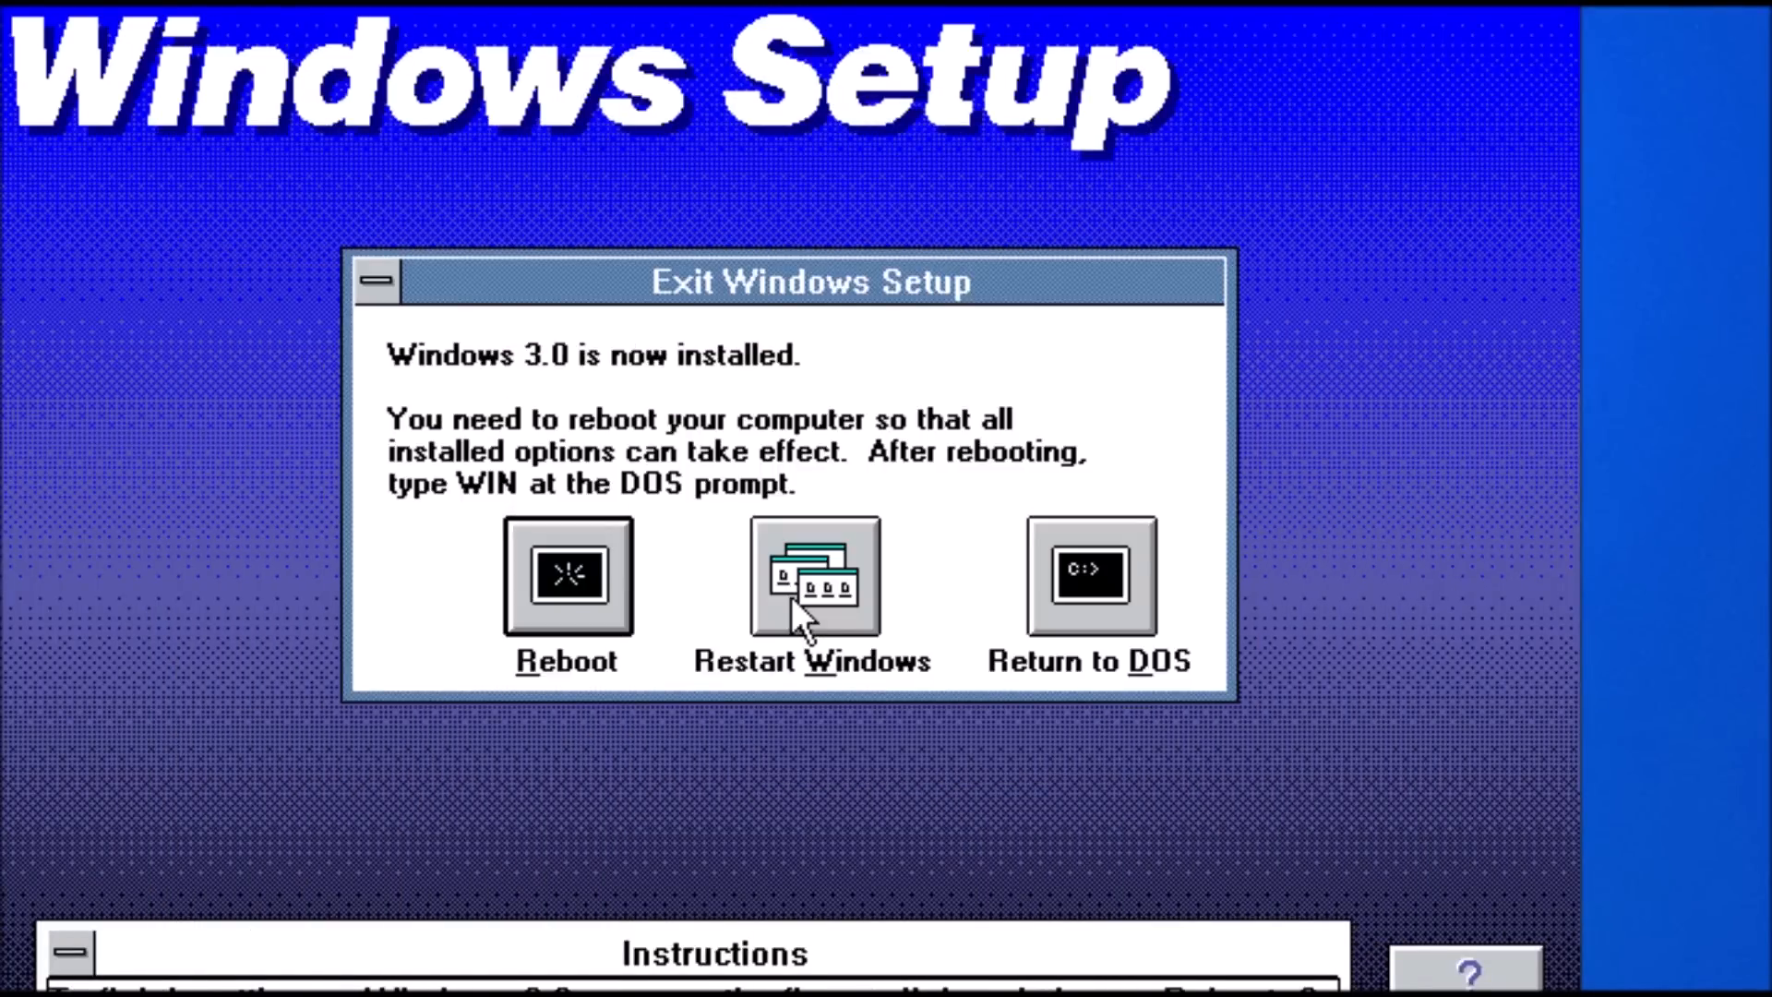
key("Tab")
key("Tab")
key("Tab")
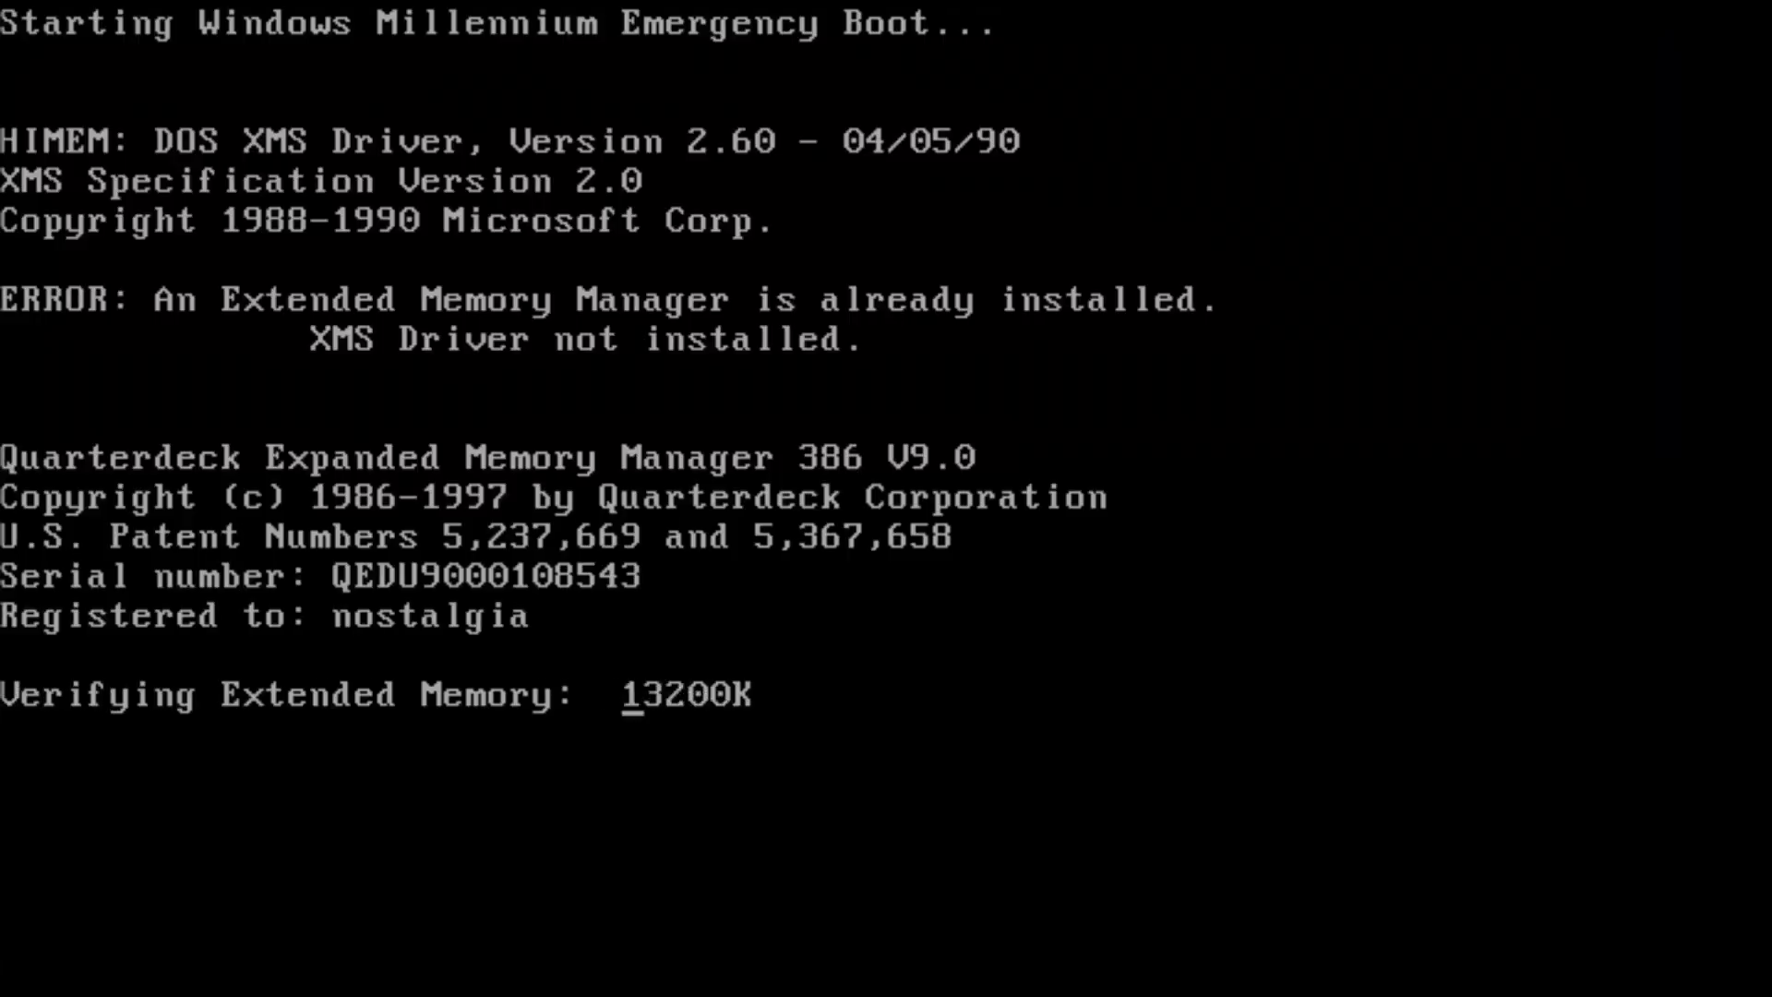
key("Return")
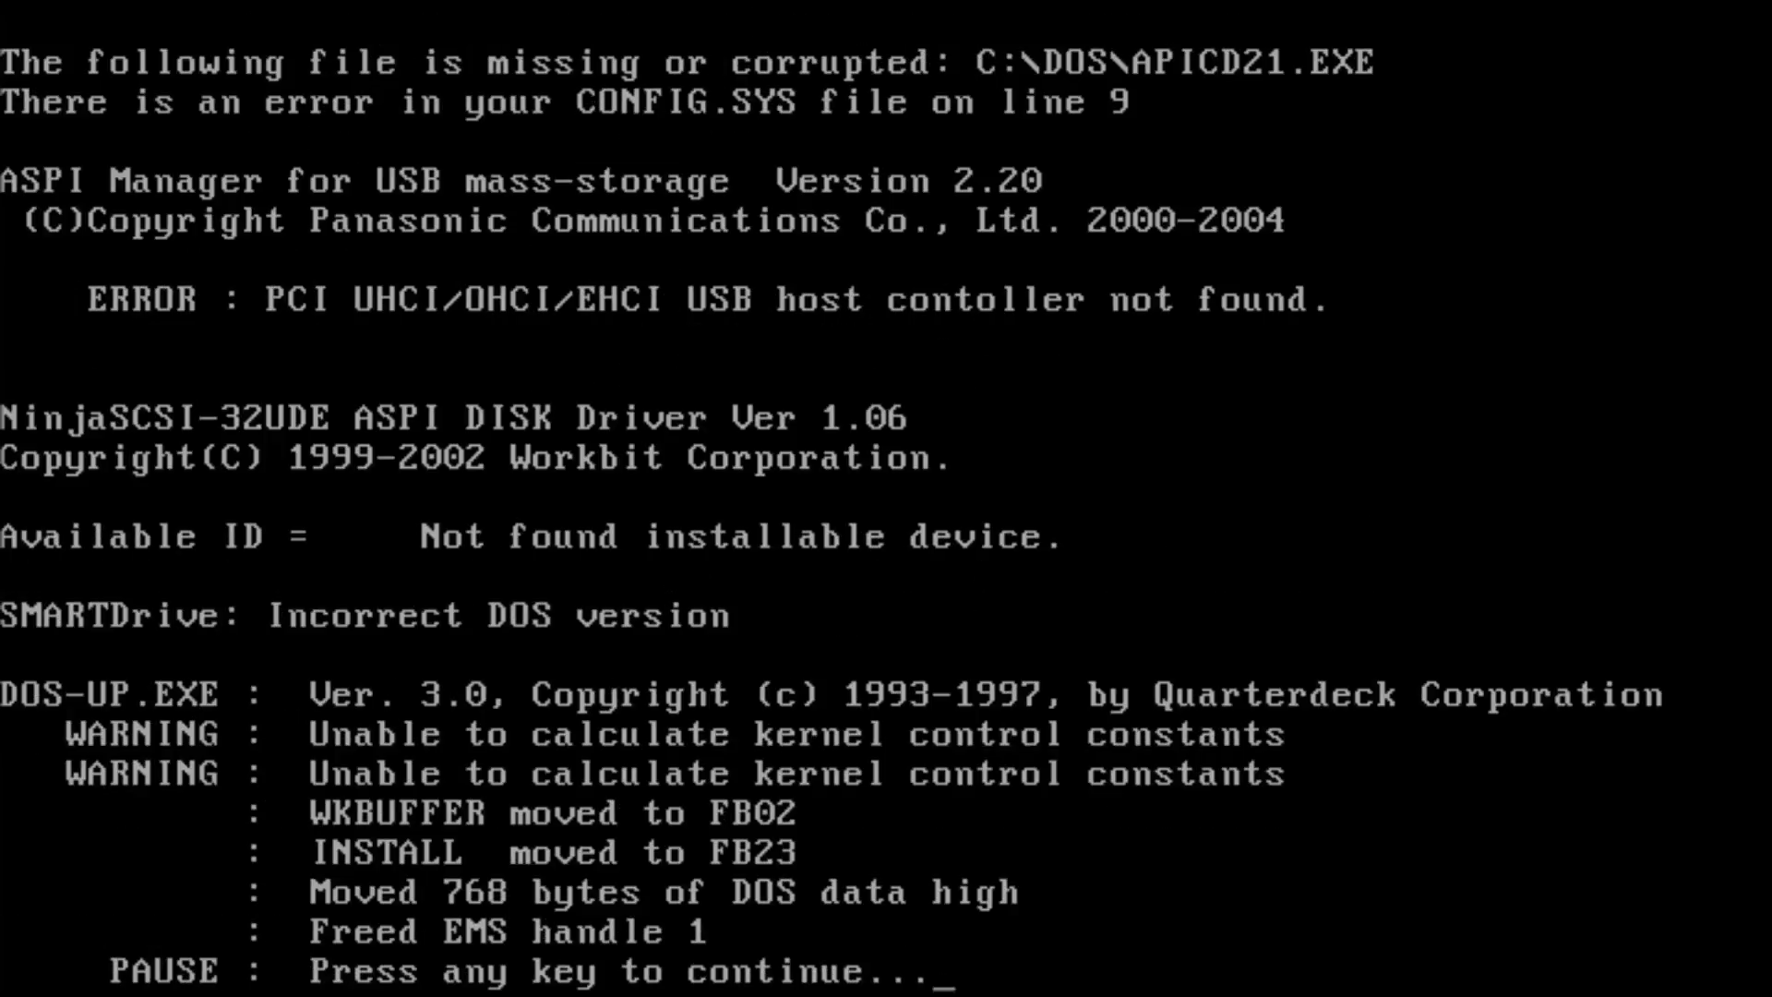
- Continue the boot past the DOS-UP pause, run win /? at the C: prompt, and dismiss the QEMM Install error
key("Return")
type("win /?")
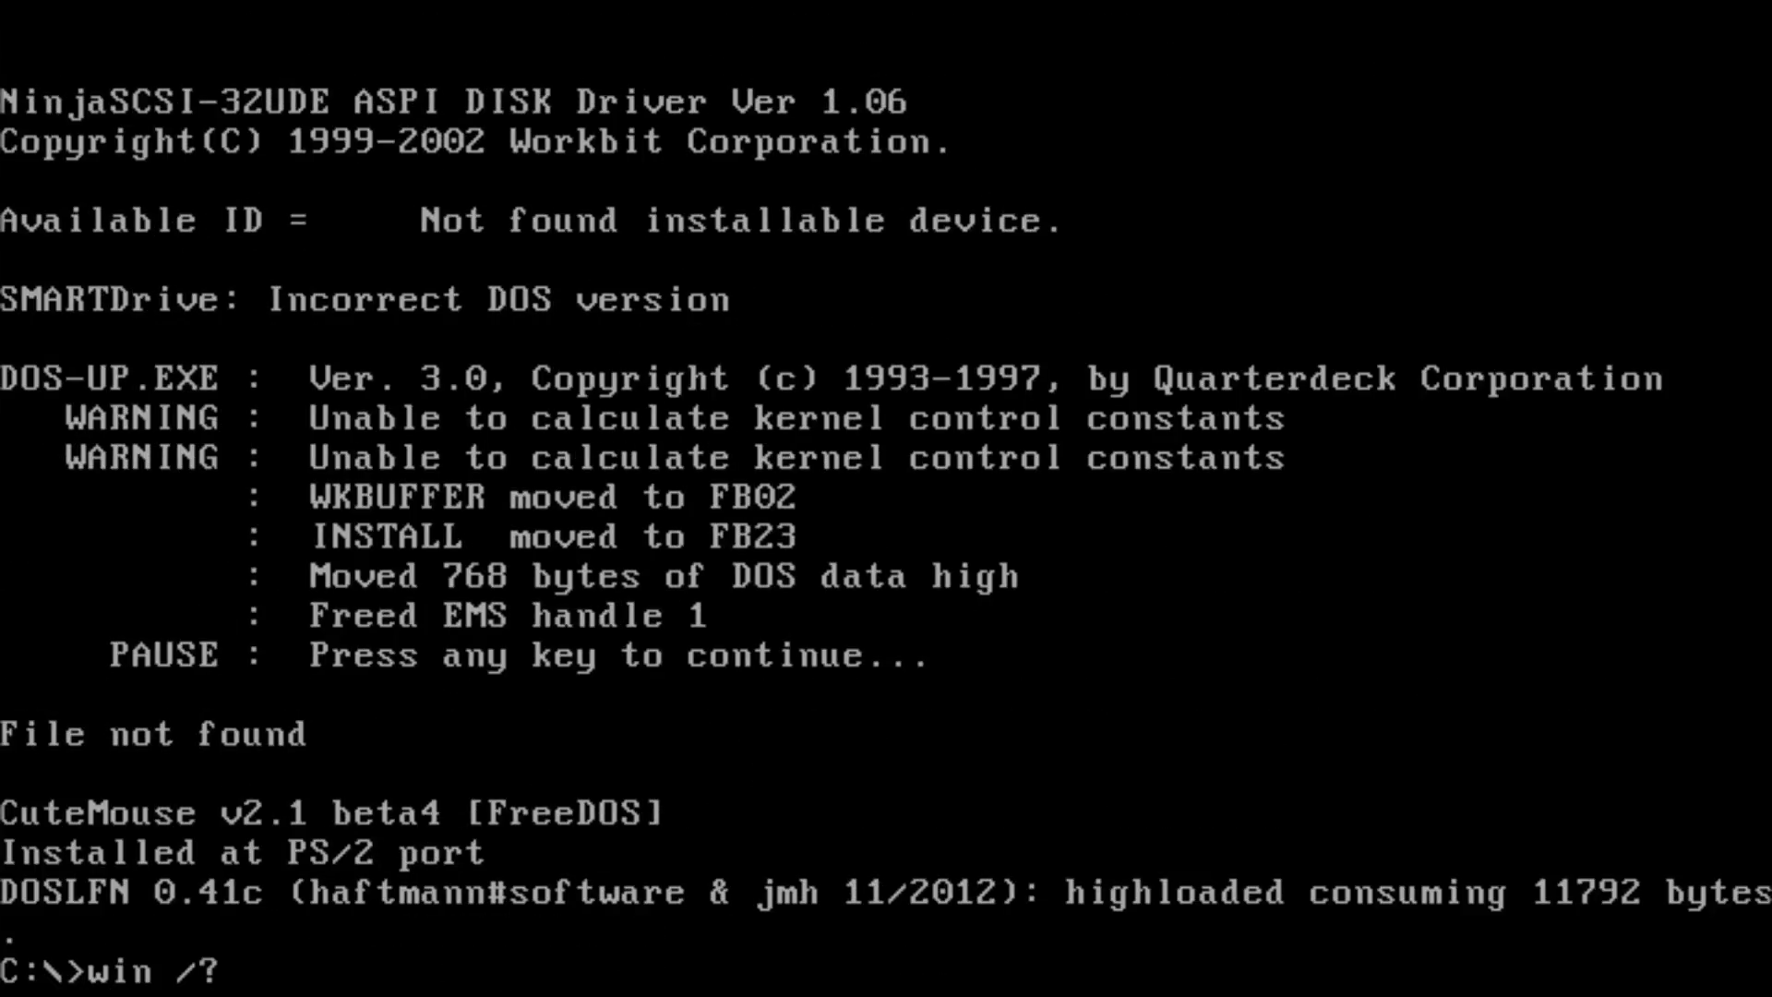
key("Return")
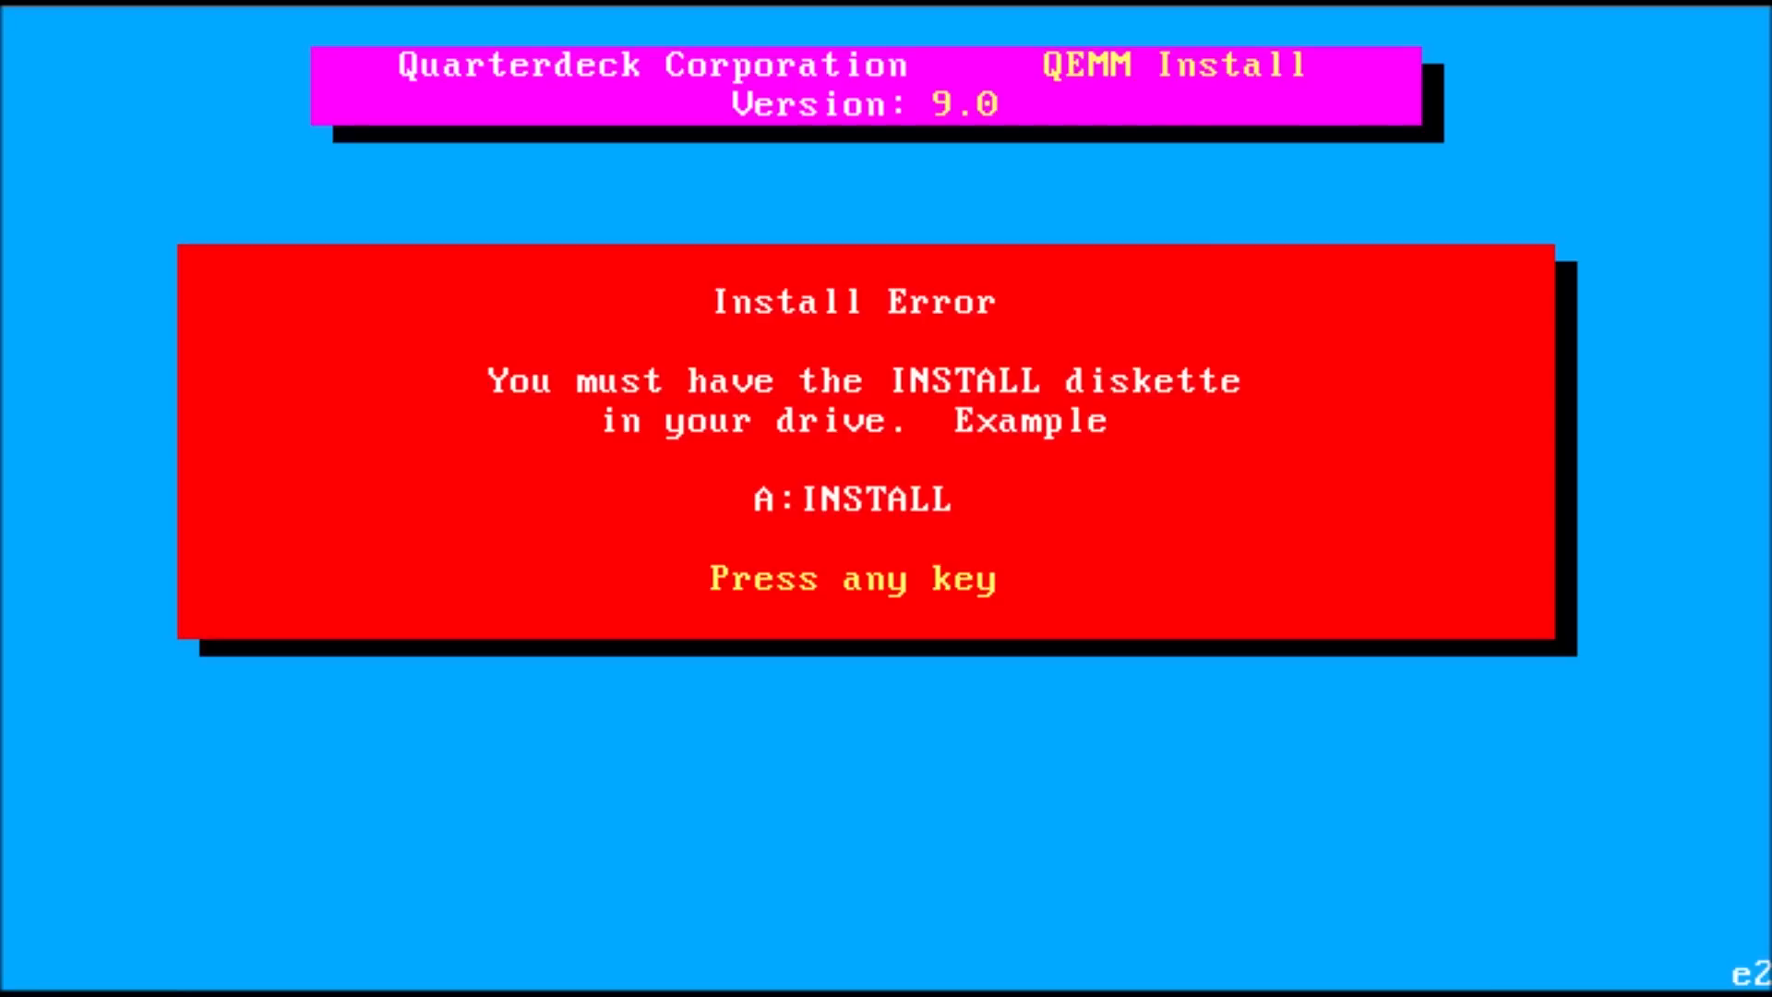
key("Return")
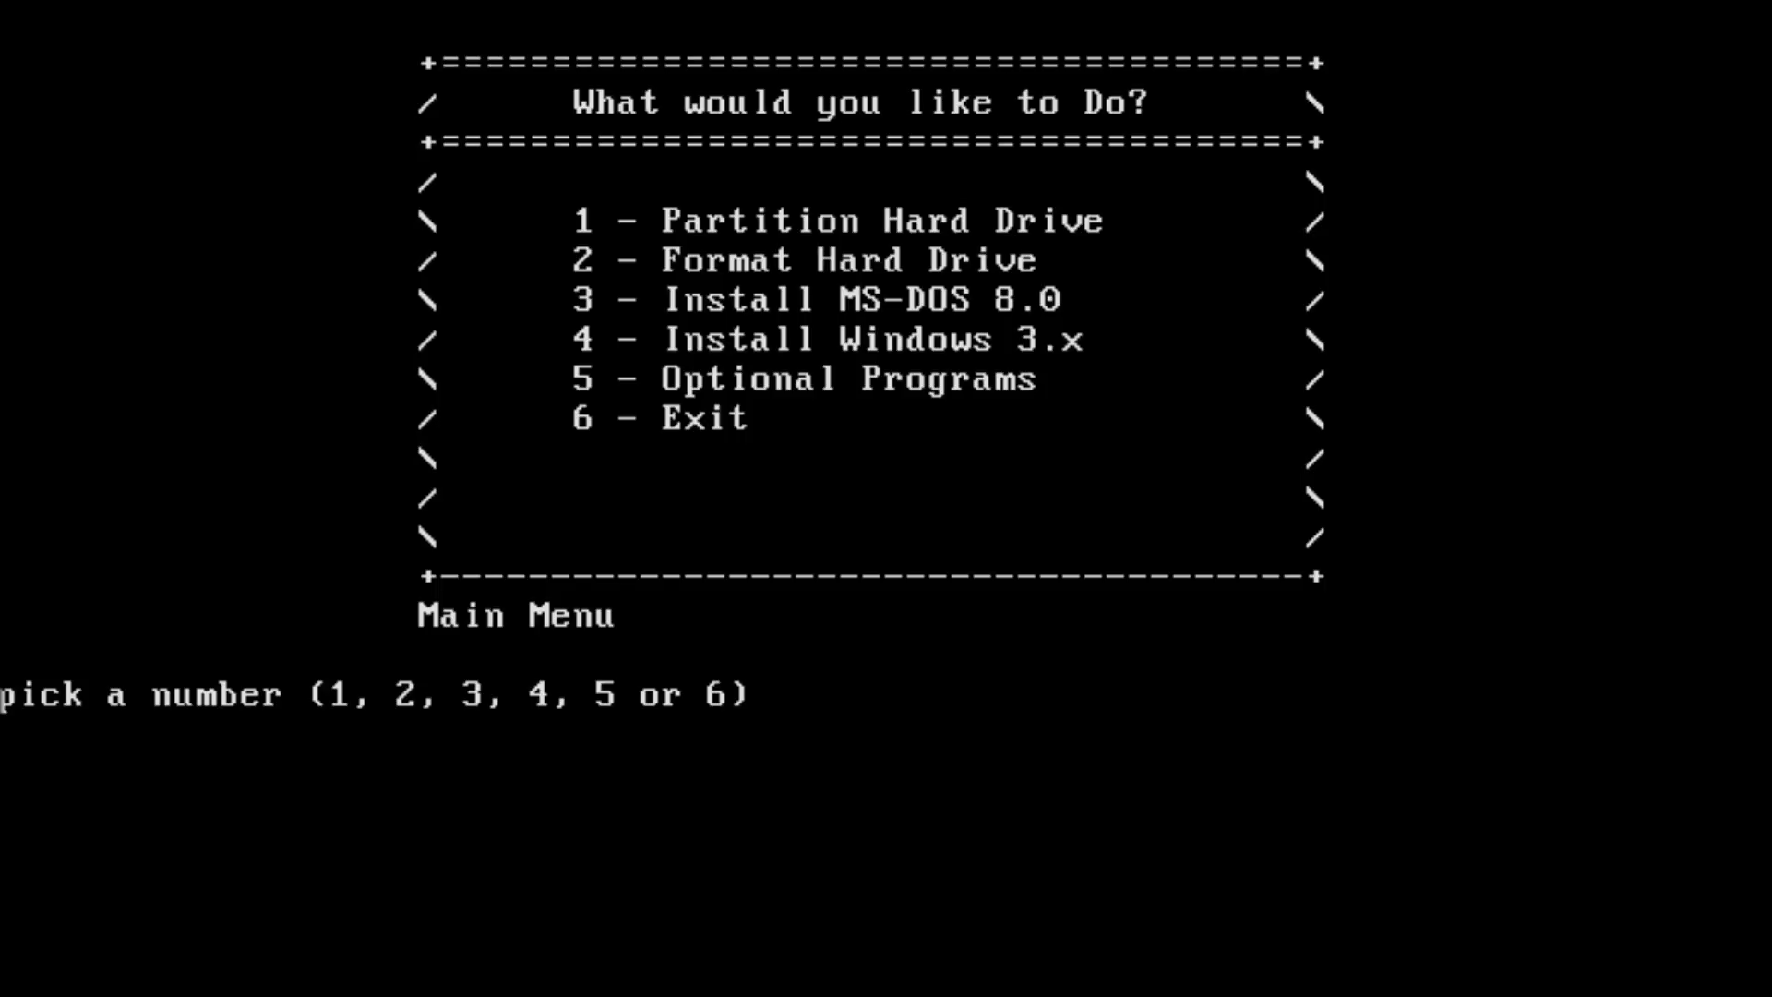
- Try to create a primary DOS partition on fixed disk 1 in FDISK, and return to the setup's main menu
key("1")
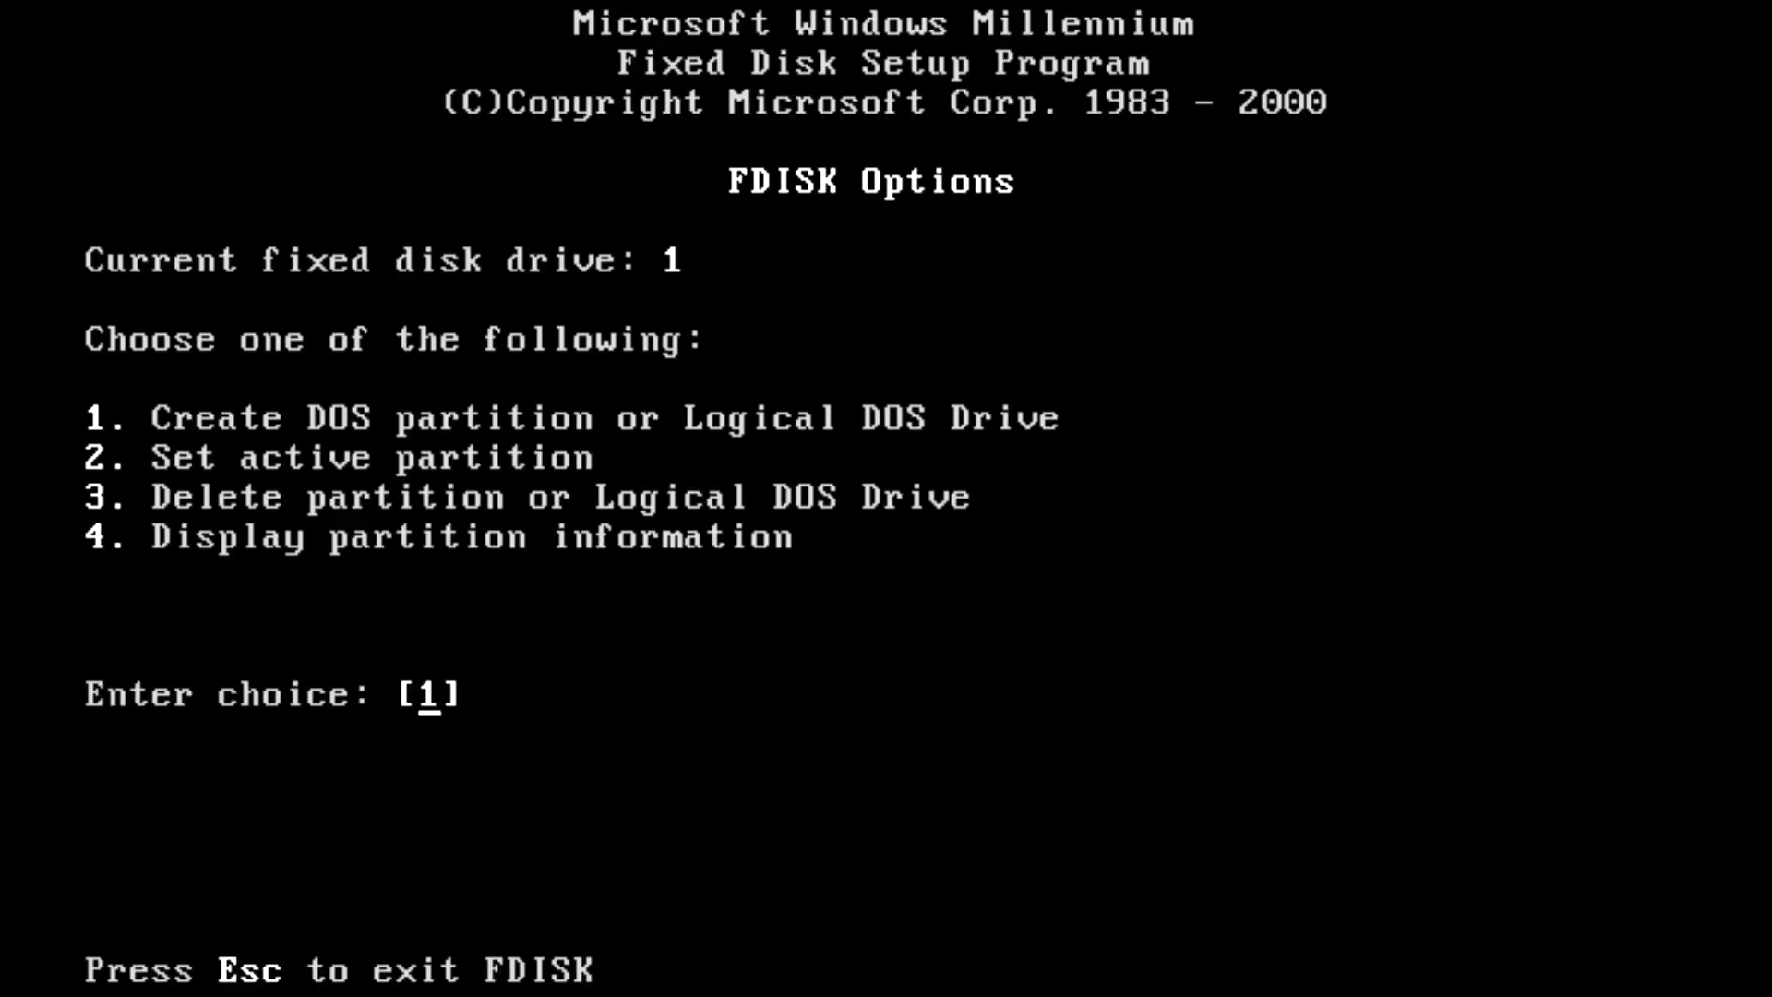
key("Return")
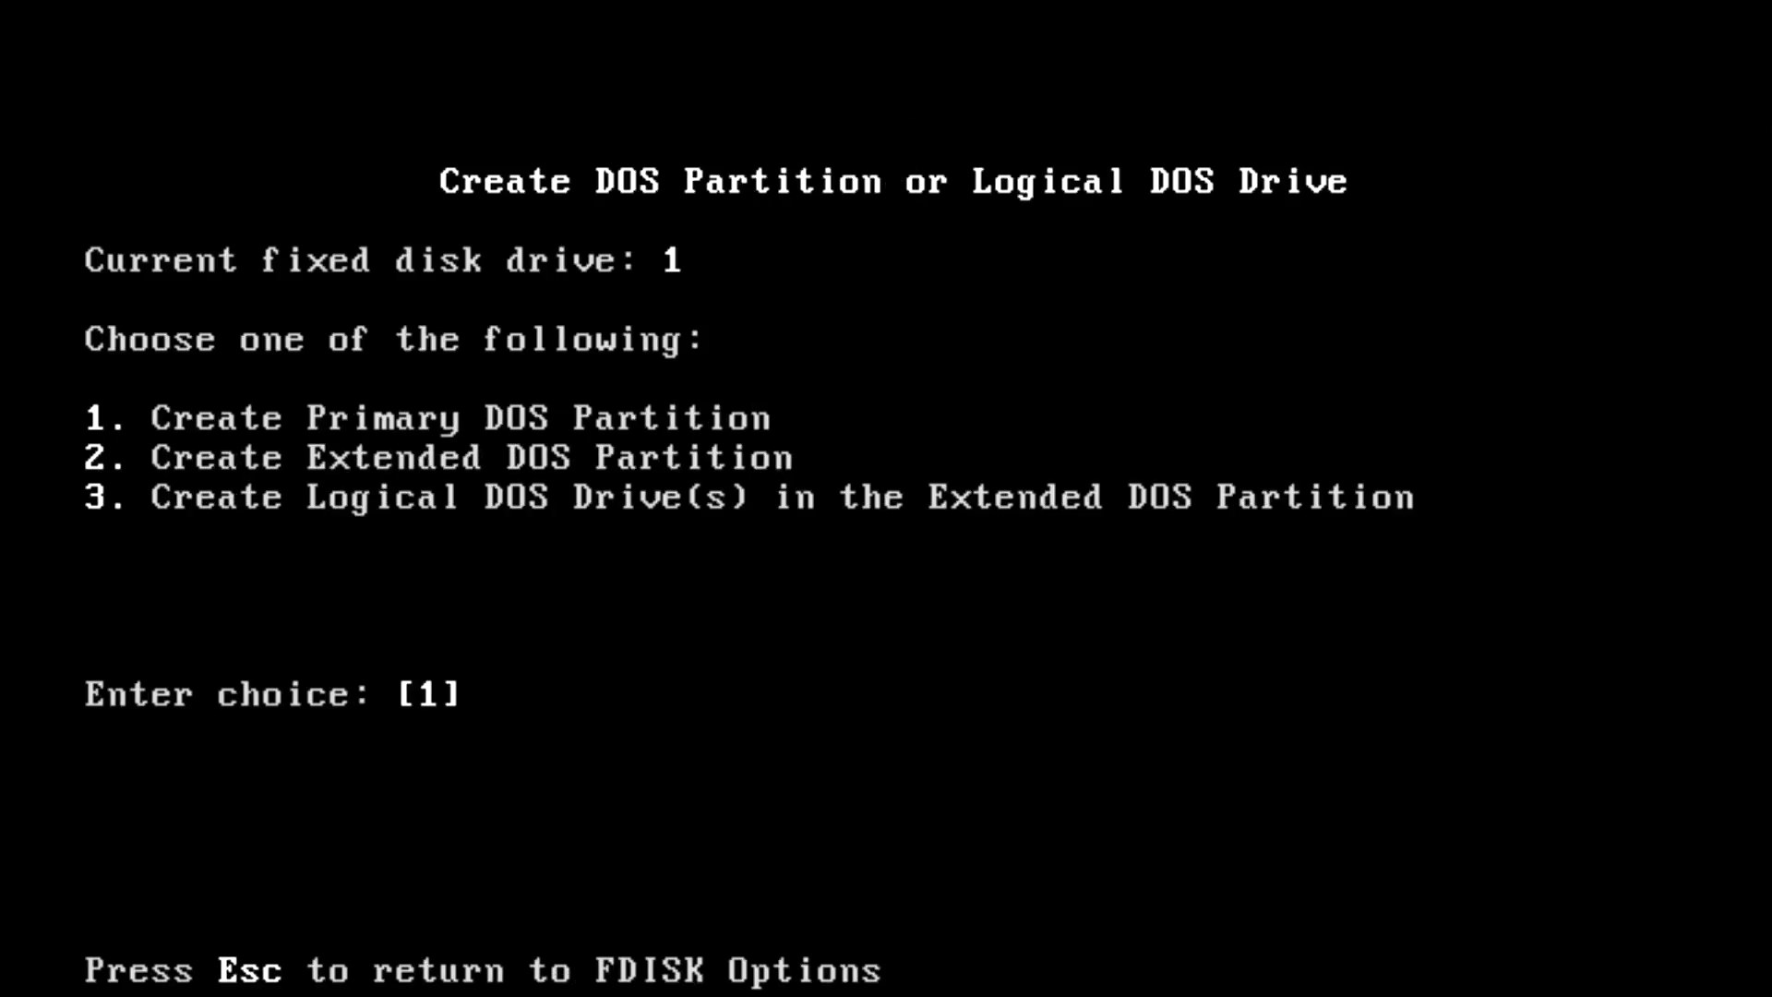
key("Return")
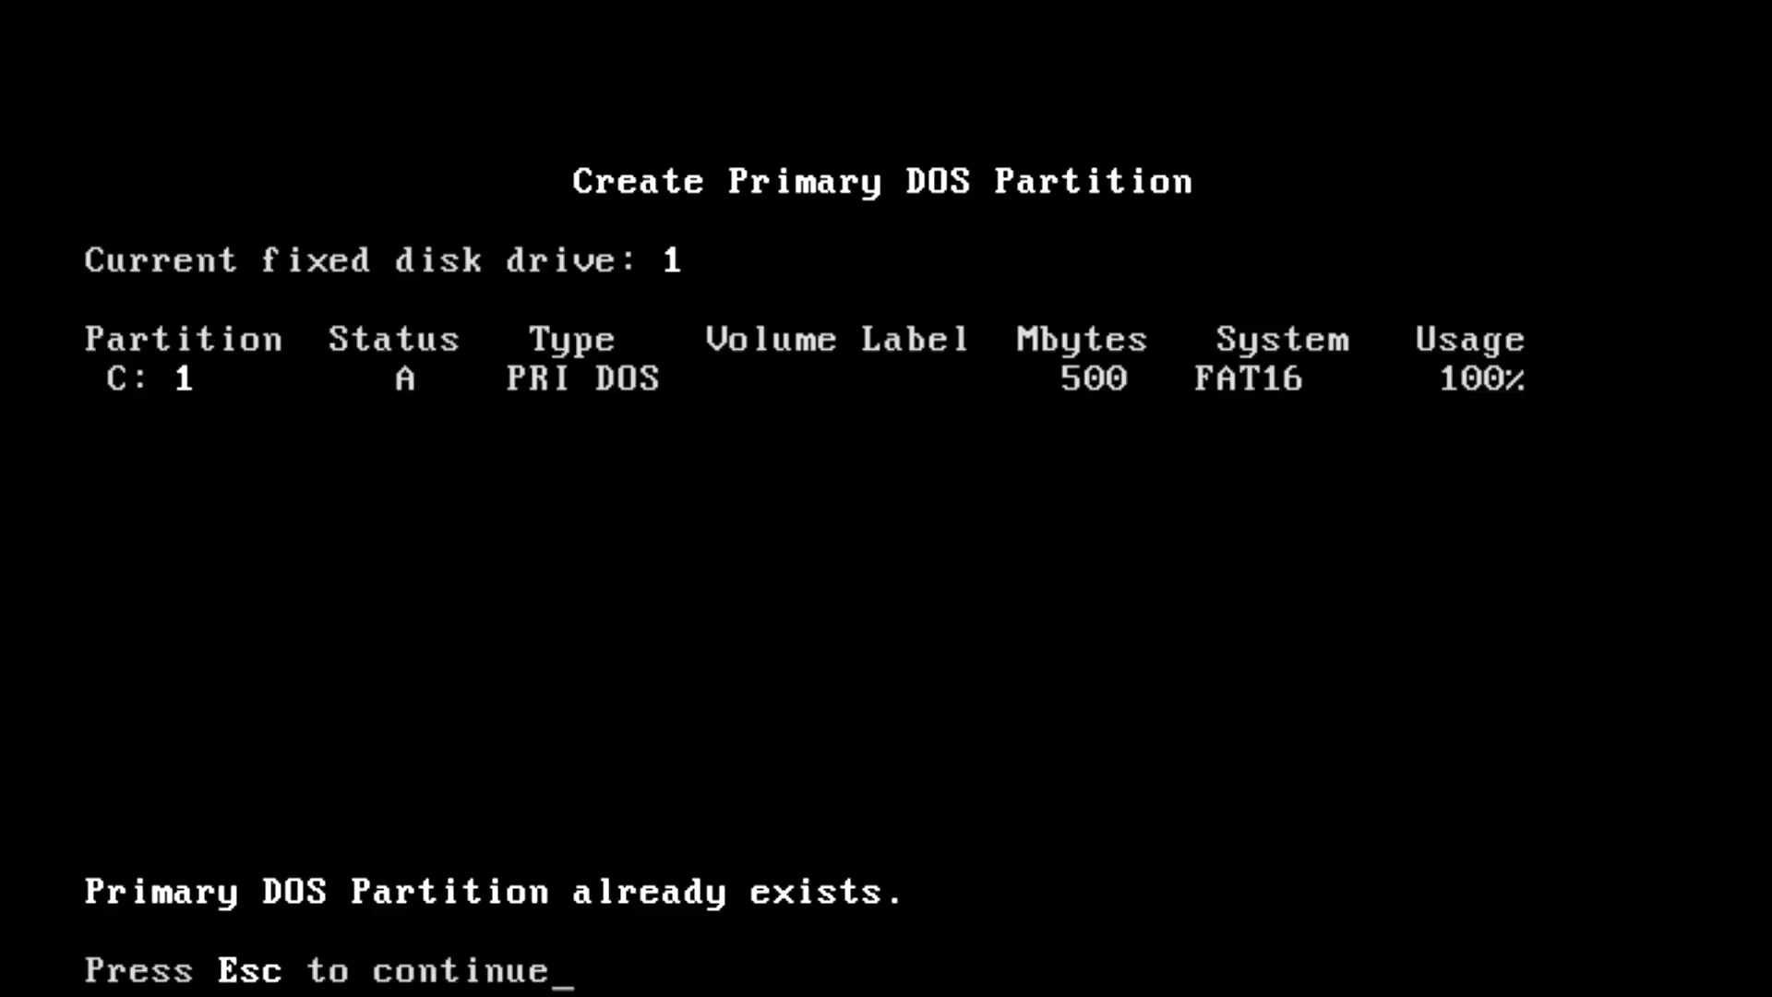
key("Escape")
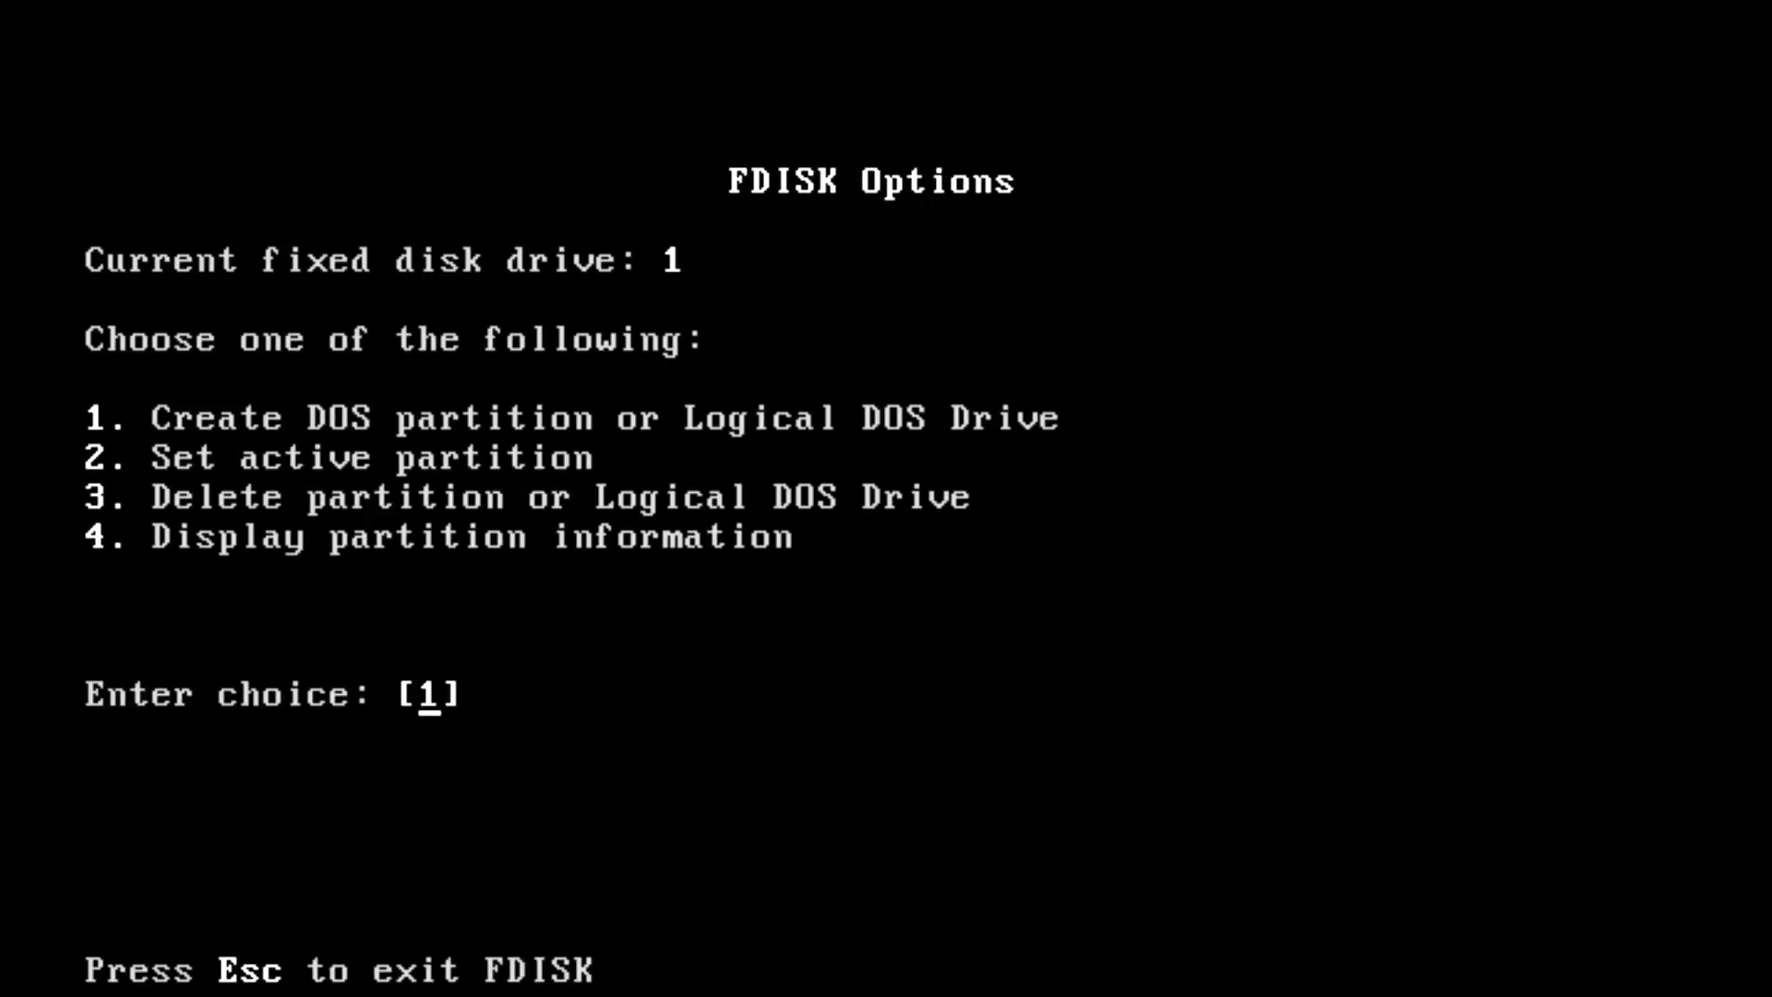
key("Escape")
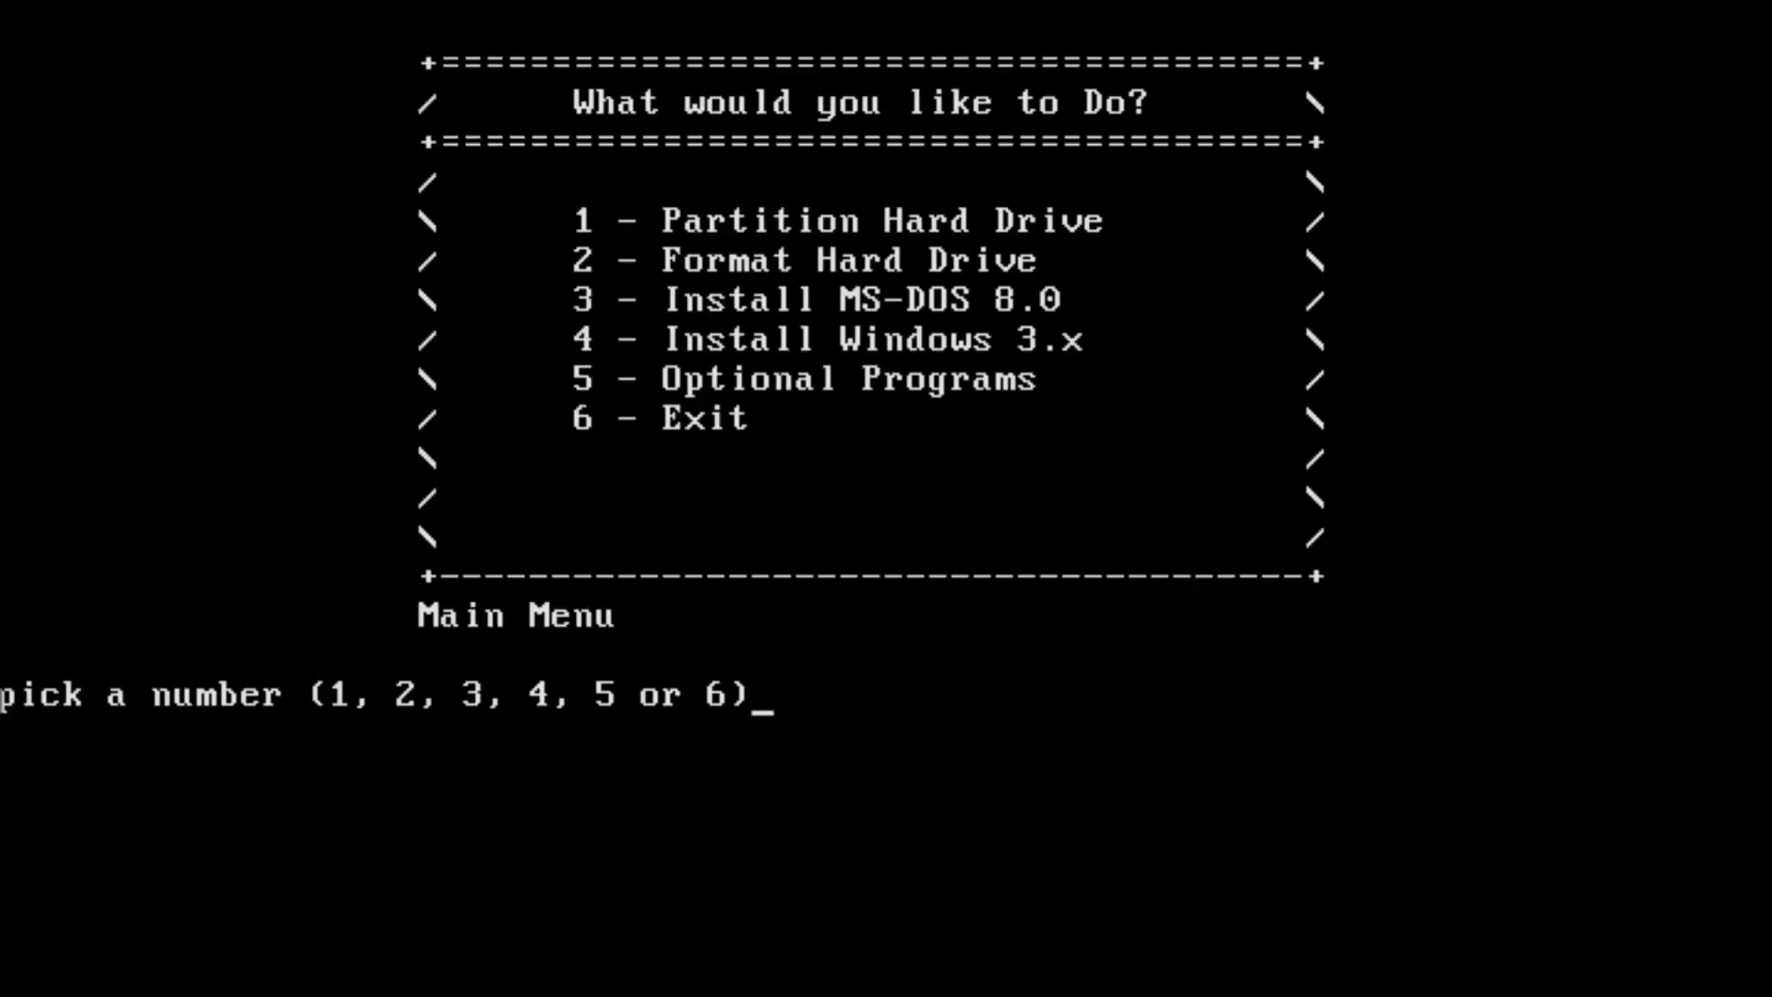
- Format the hard drive from the setup's main menu, accepting the loss of its data
key("3")
key("2")
key("Return")
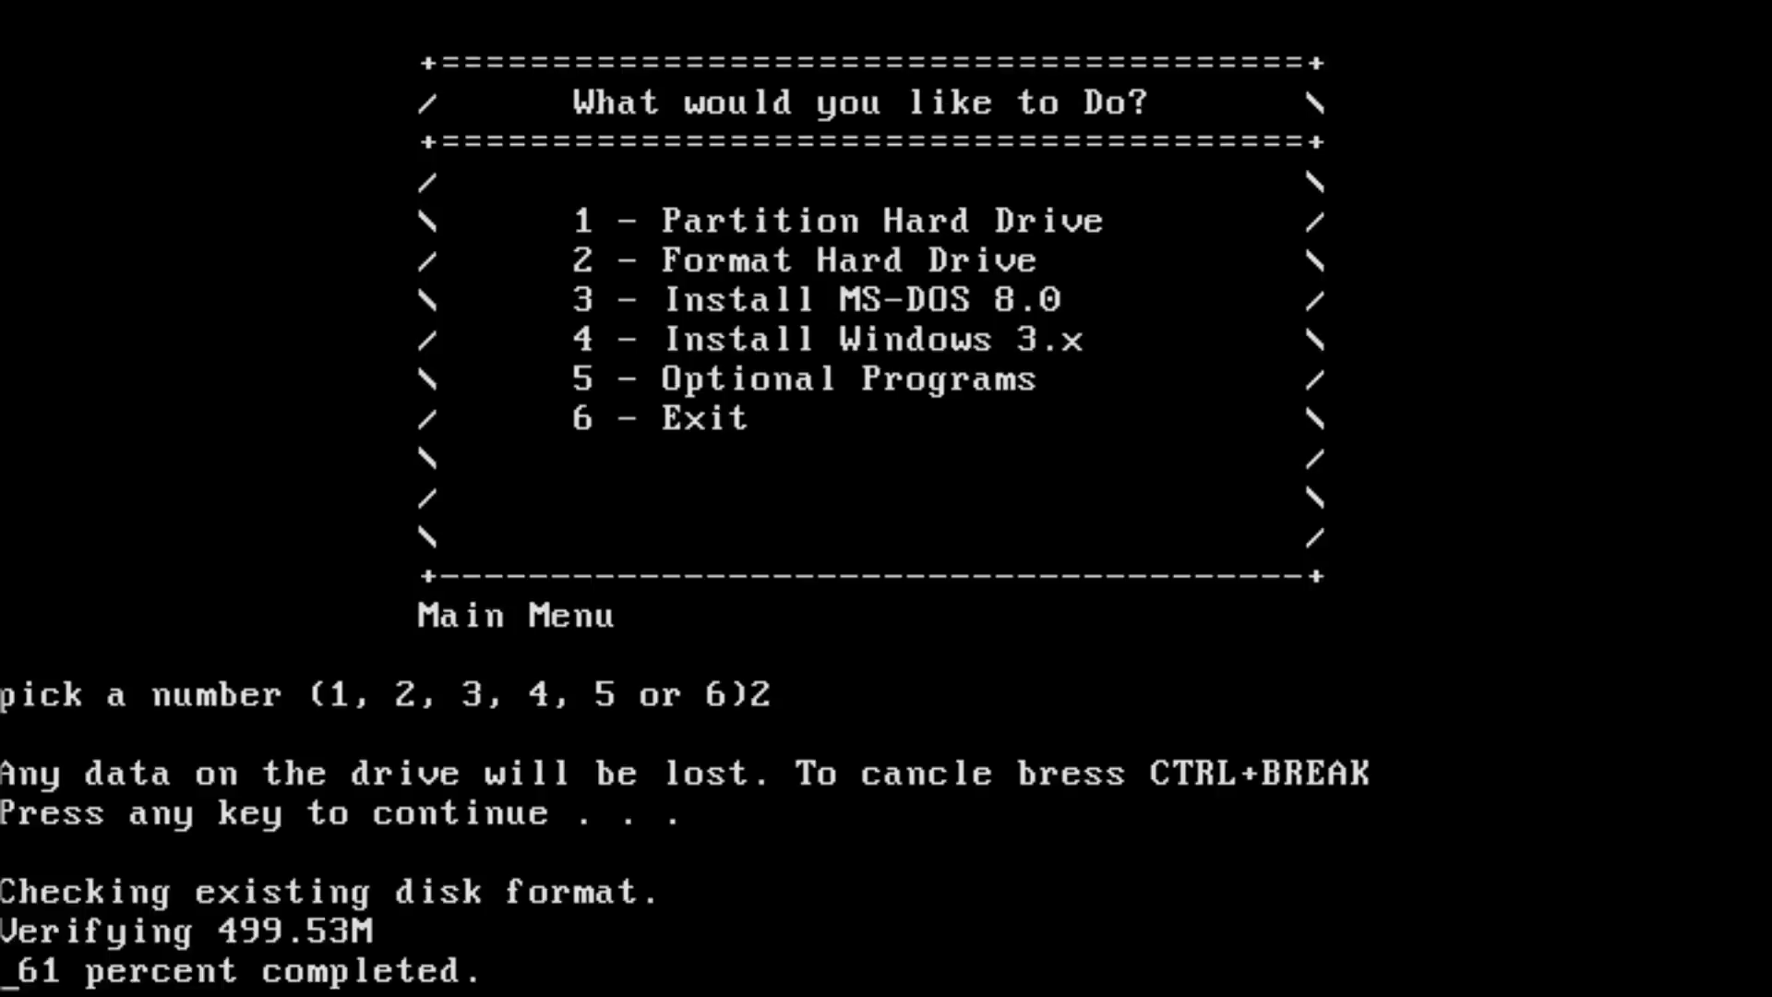
- Choose to install MS-DOS 8.0, and select Sound Blaster 16 and Packet Drivers from the custom driver options
key("3")
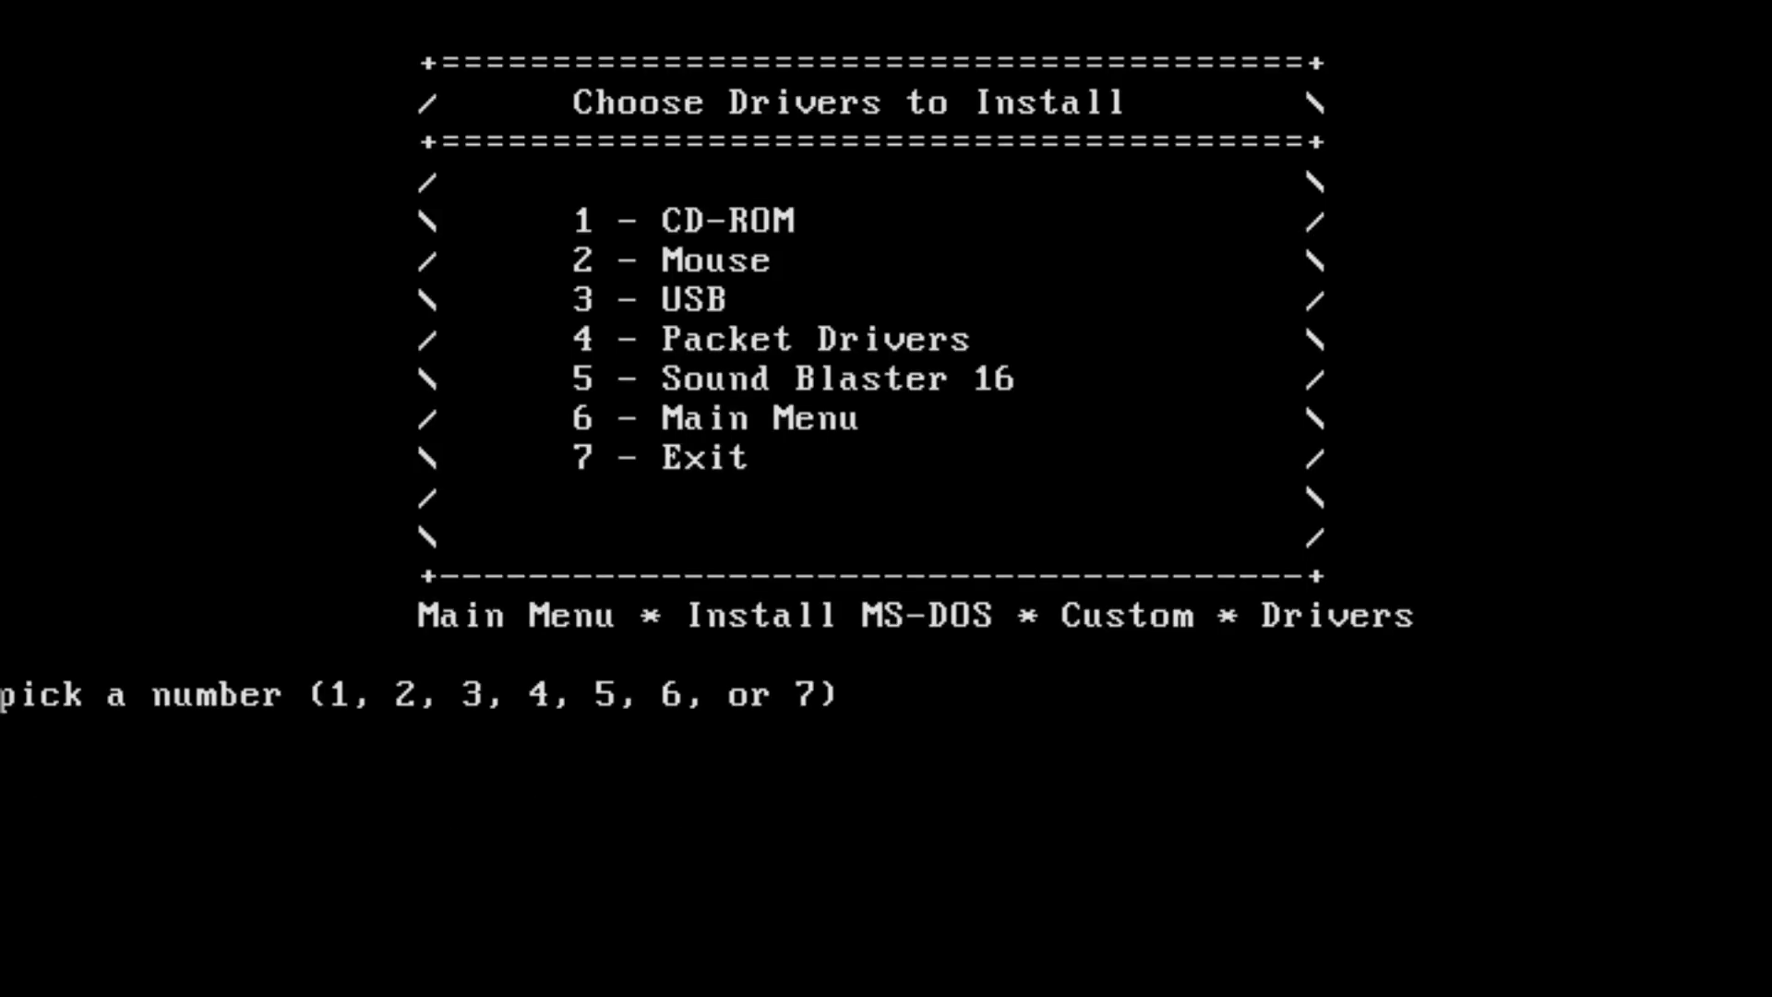
key("5")
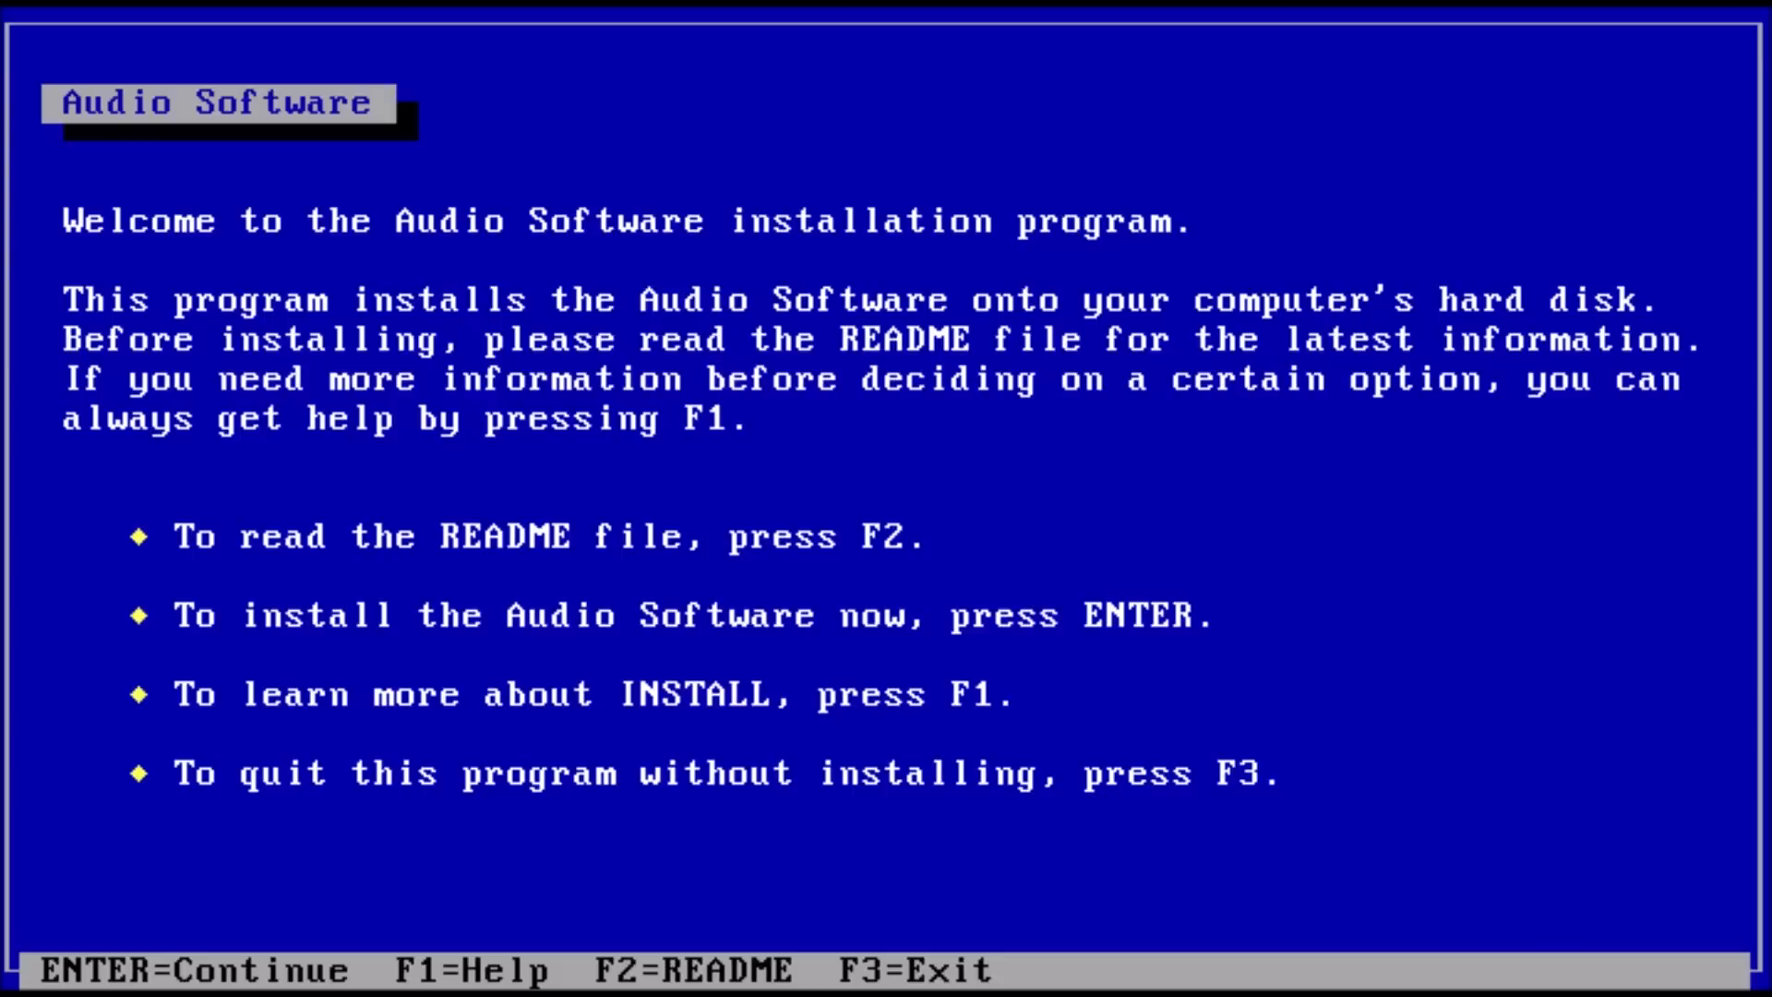
key("Return")
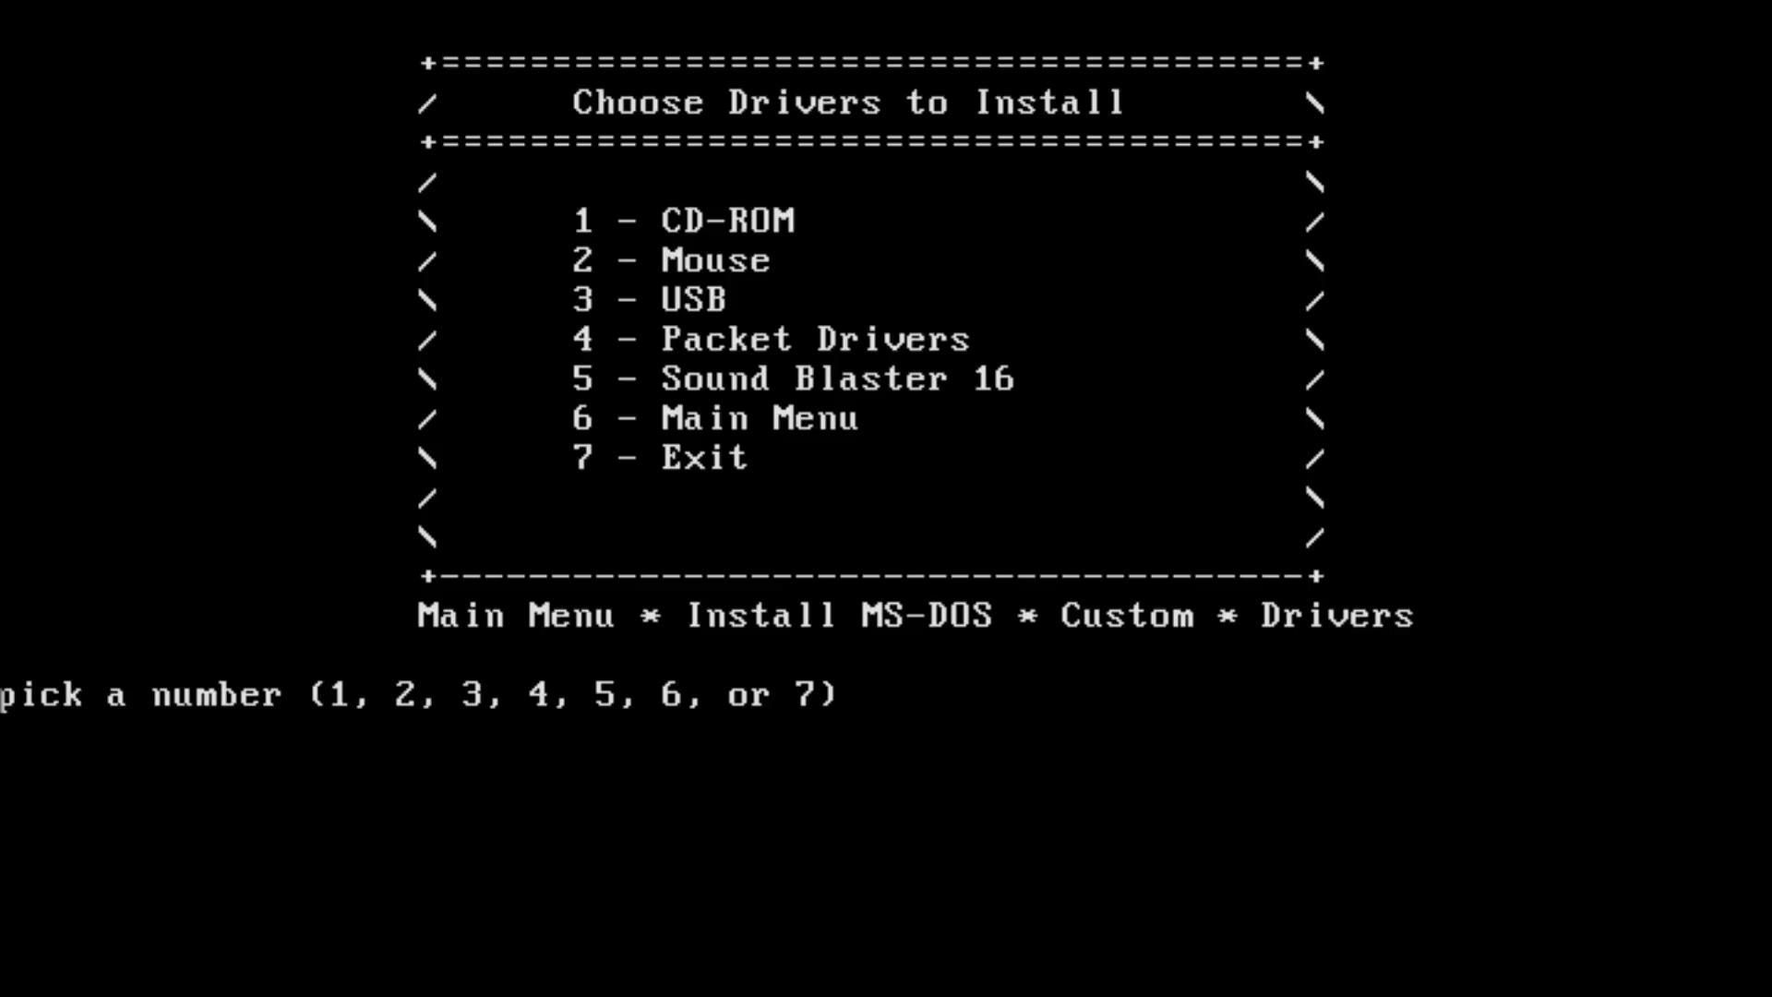
key("4")
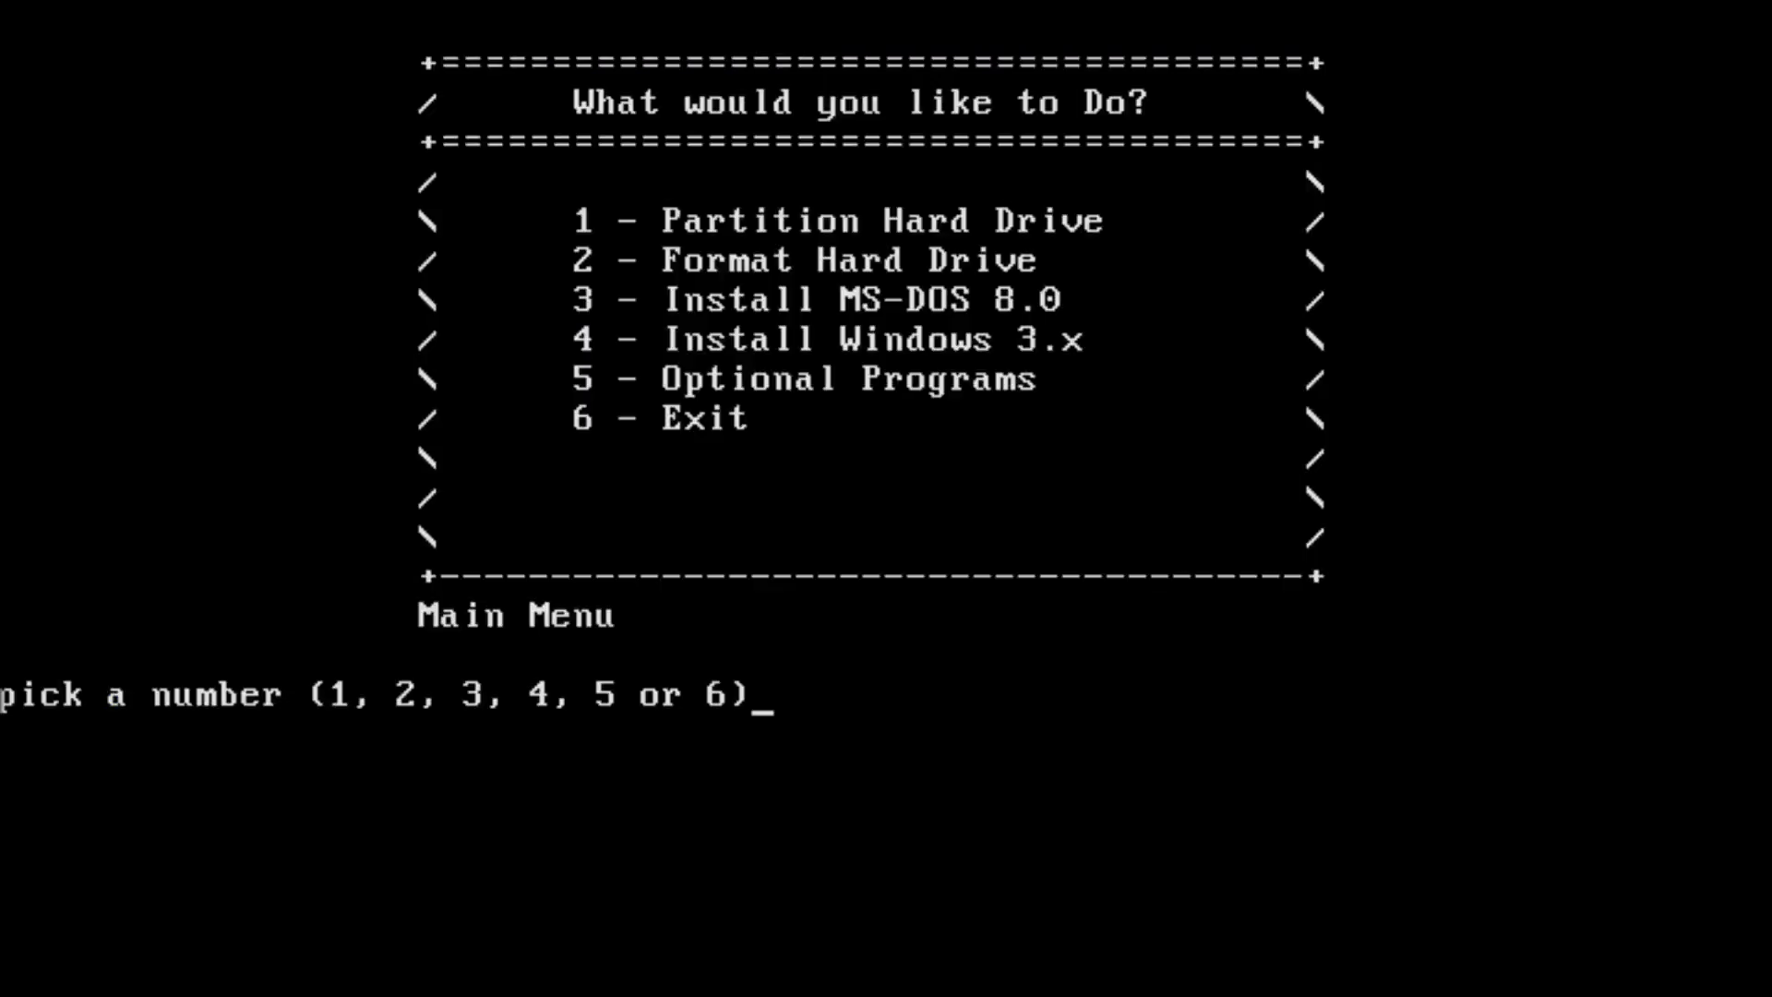
- Open the setup's list of installable Windows 3.x versions and exit it
key("4")
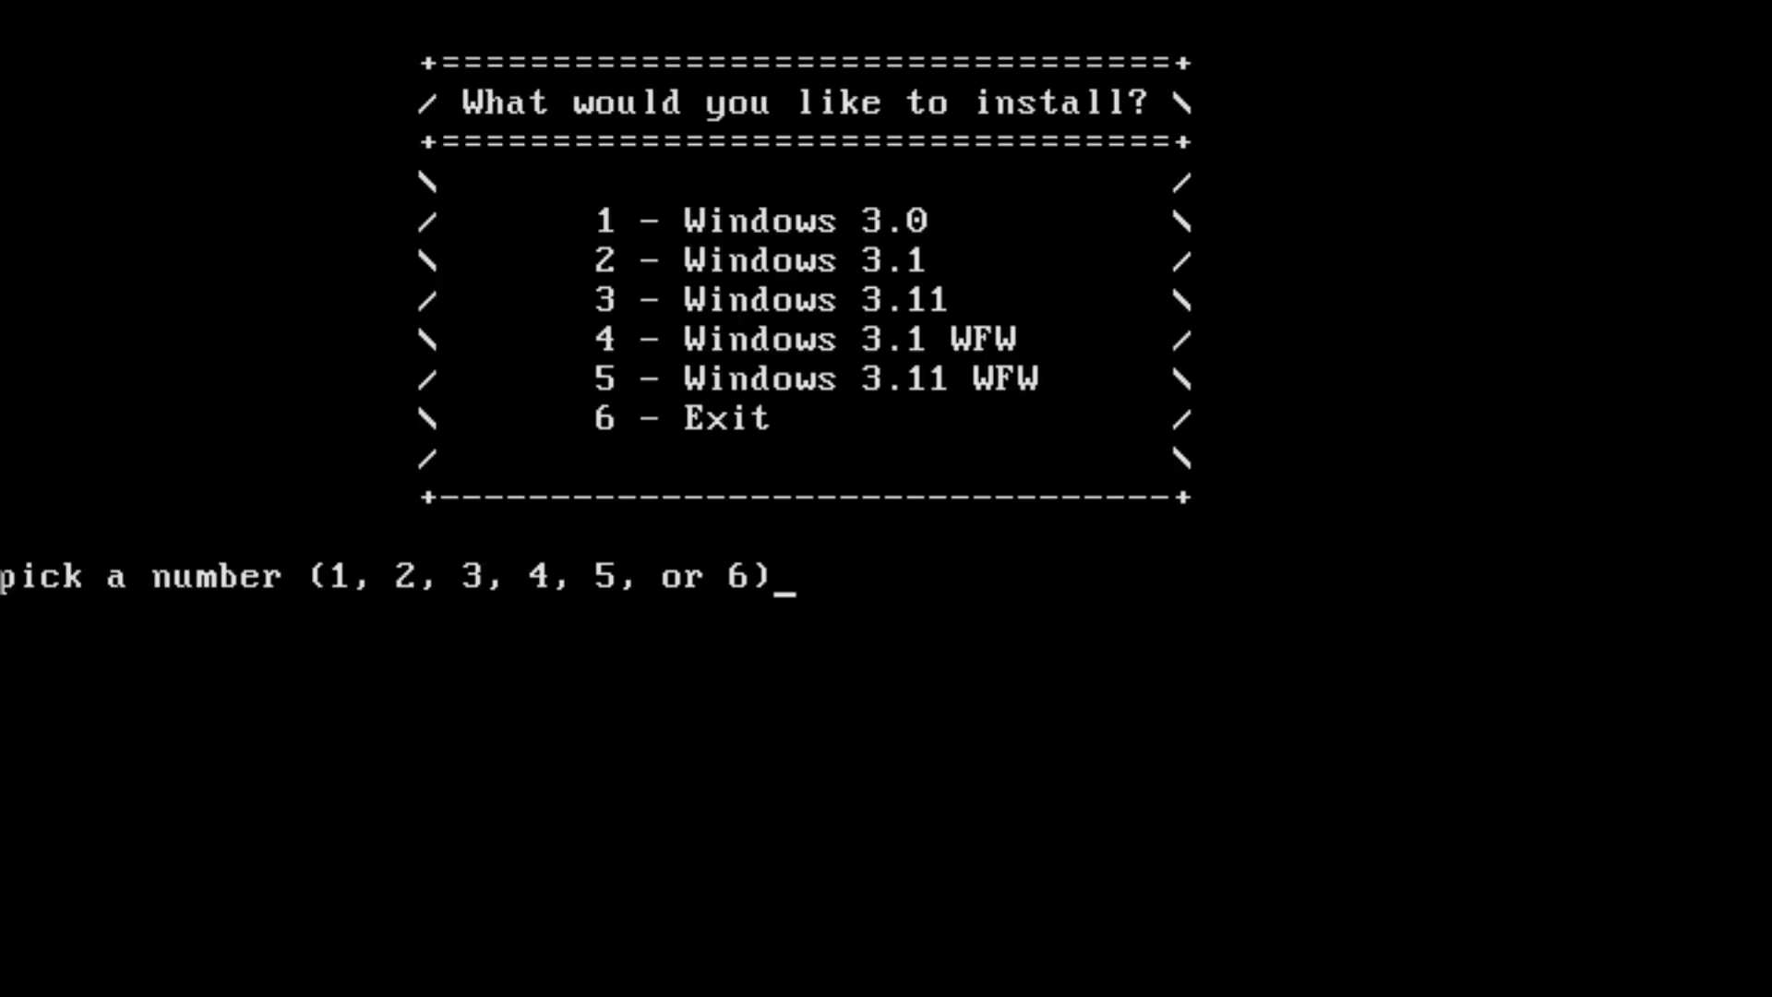
type("6")
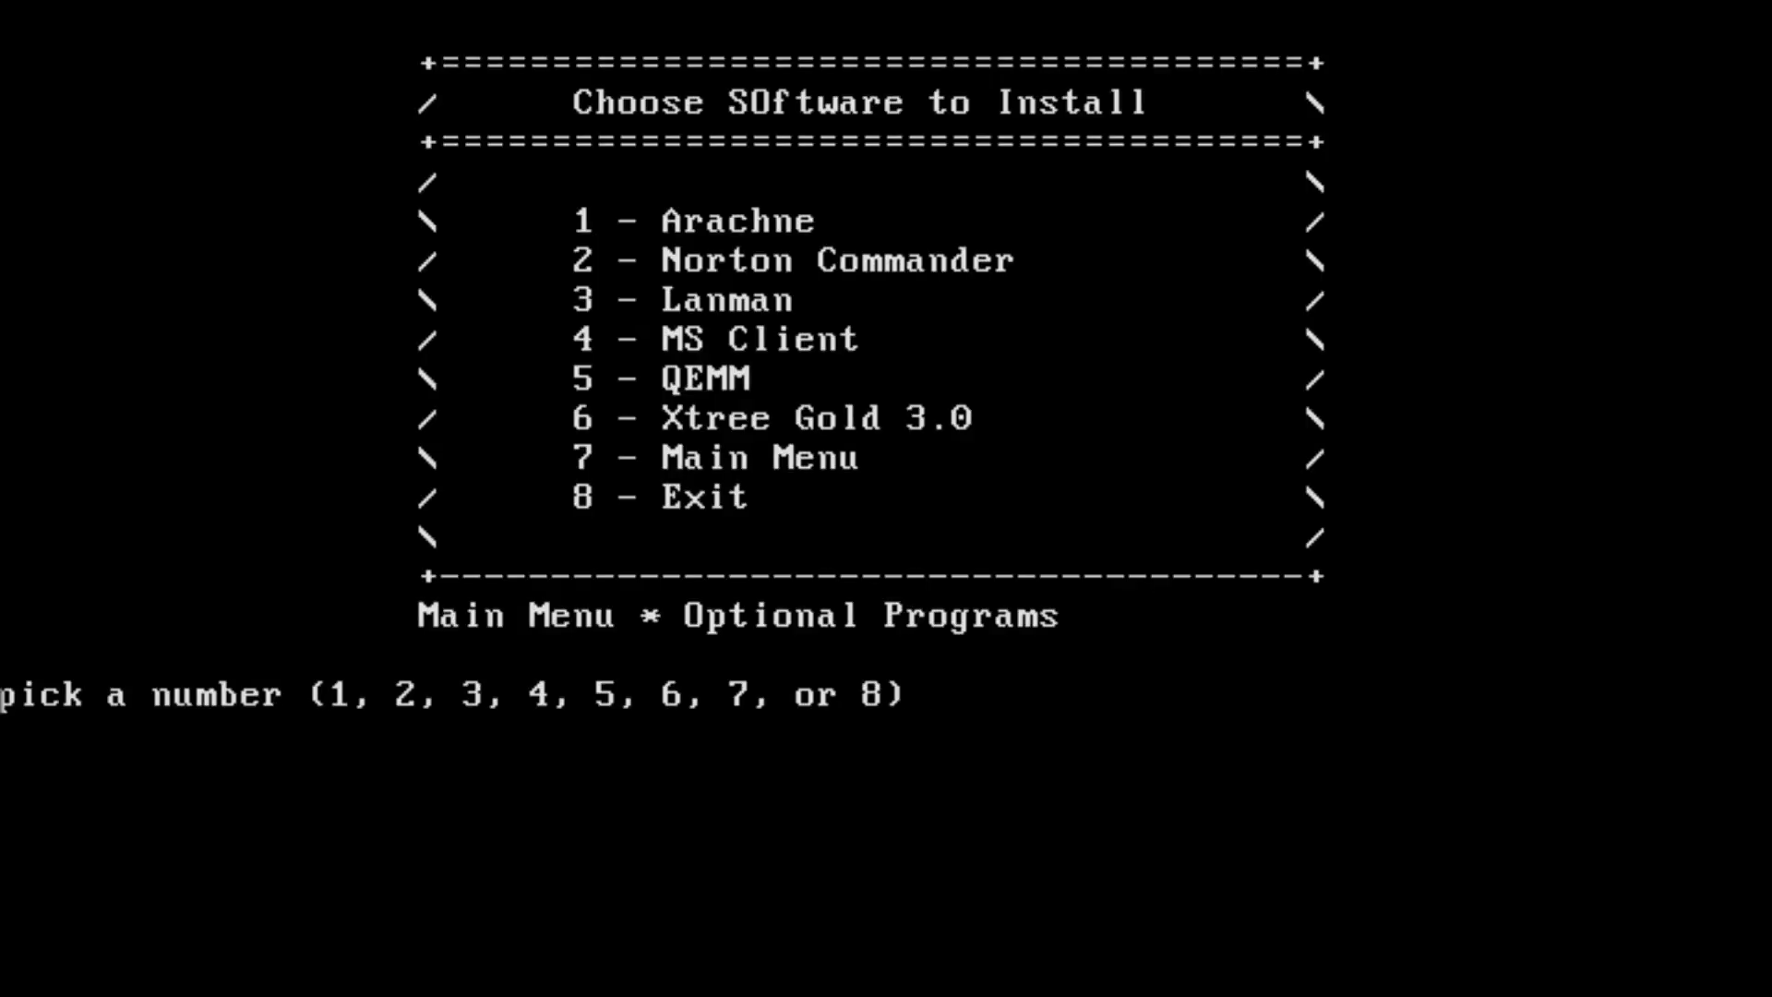
- Choose QEMM from the optional programs, run Express OPTIMIZE, and try to use QEMM386.SYS in C:\QEMM as the memory manager
key("5")
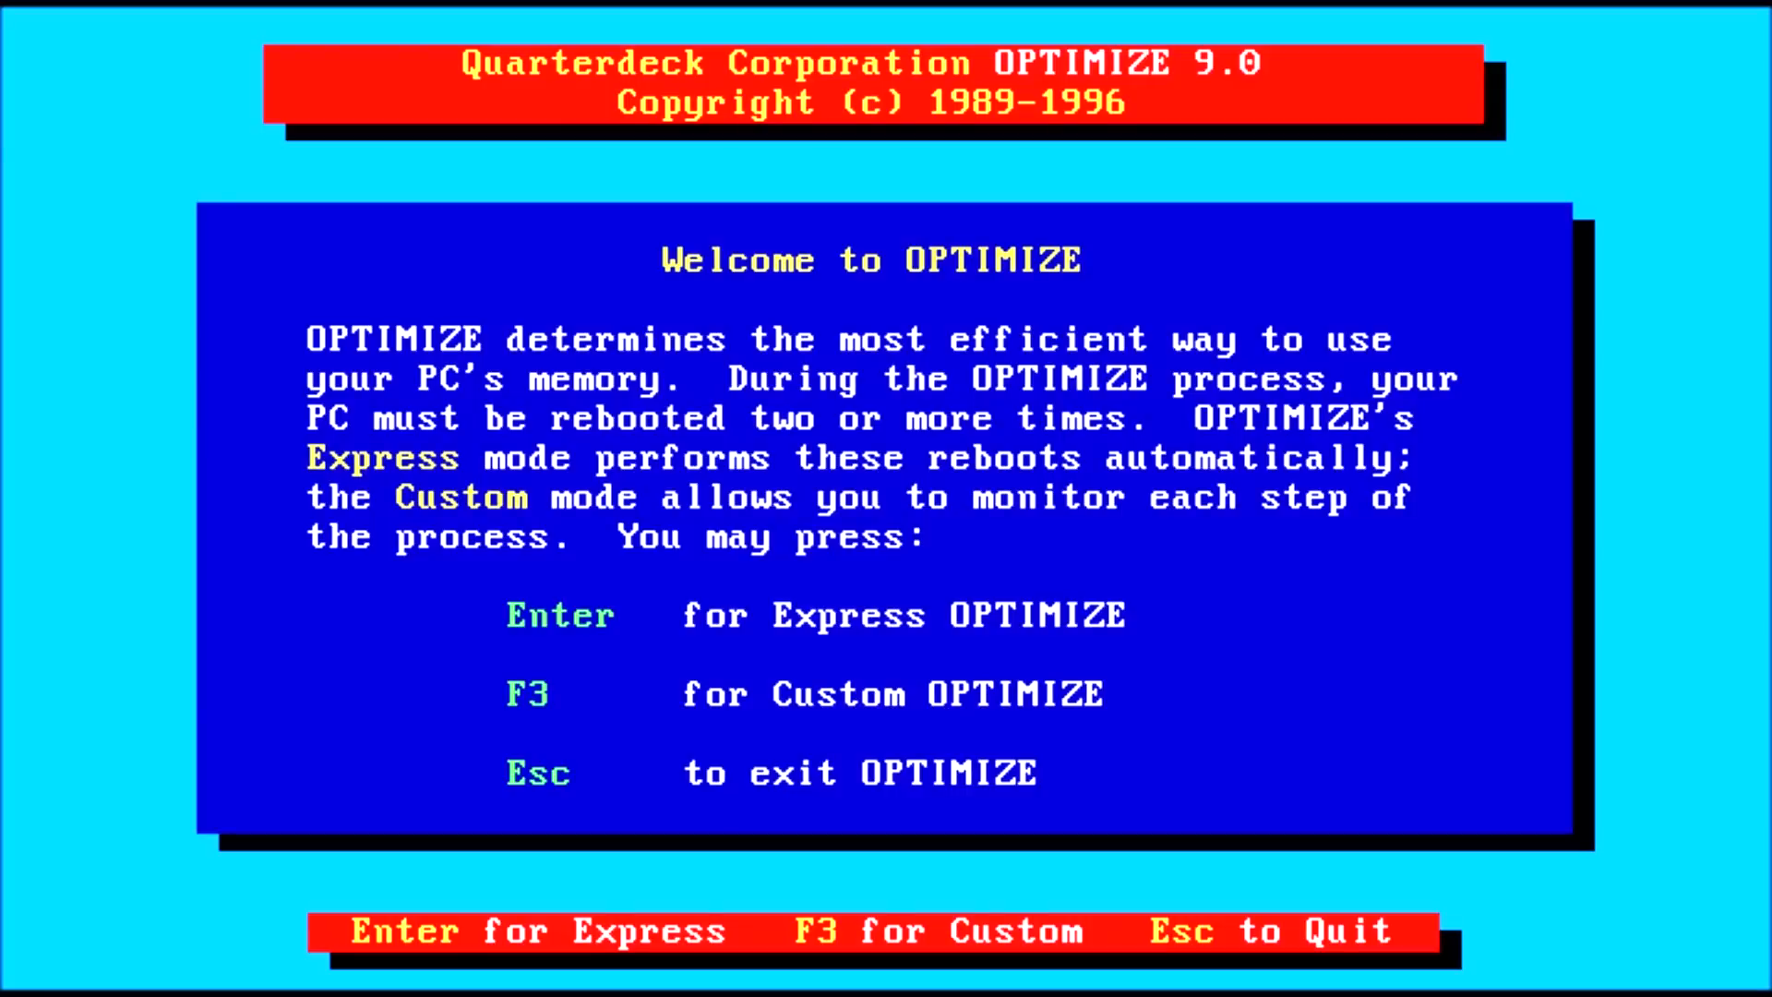
key("Return")
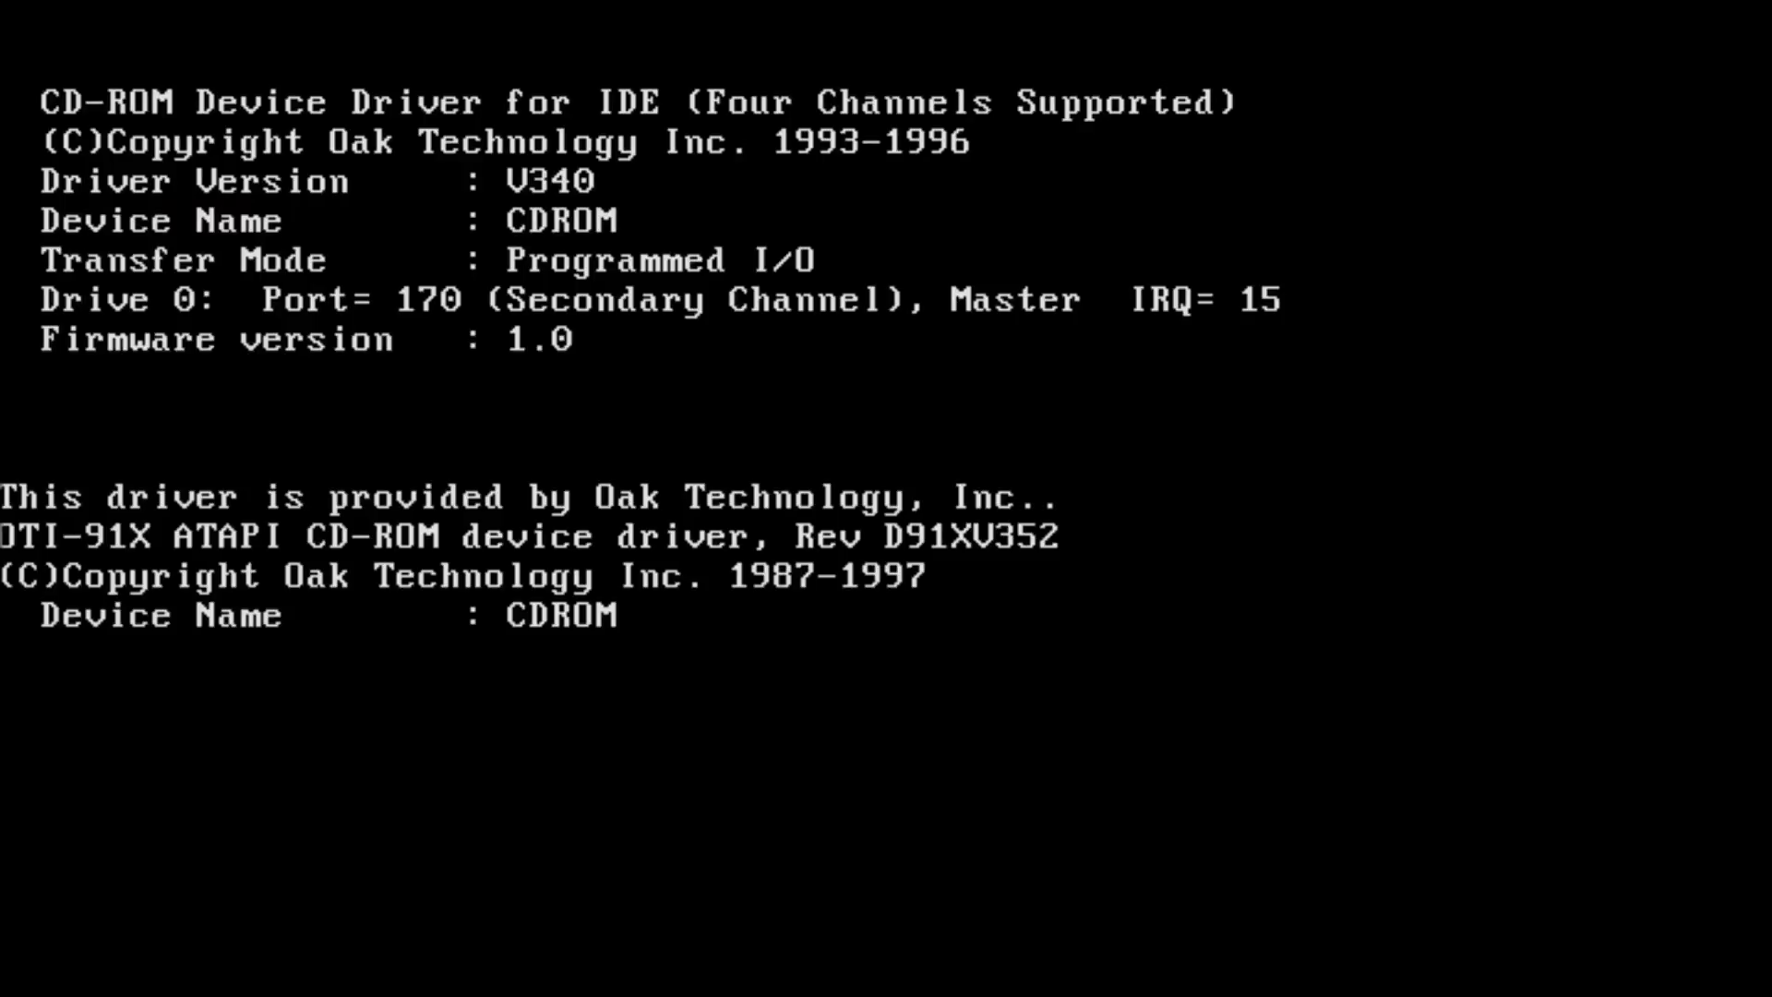
key("Return")
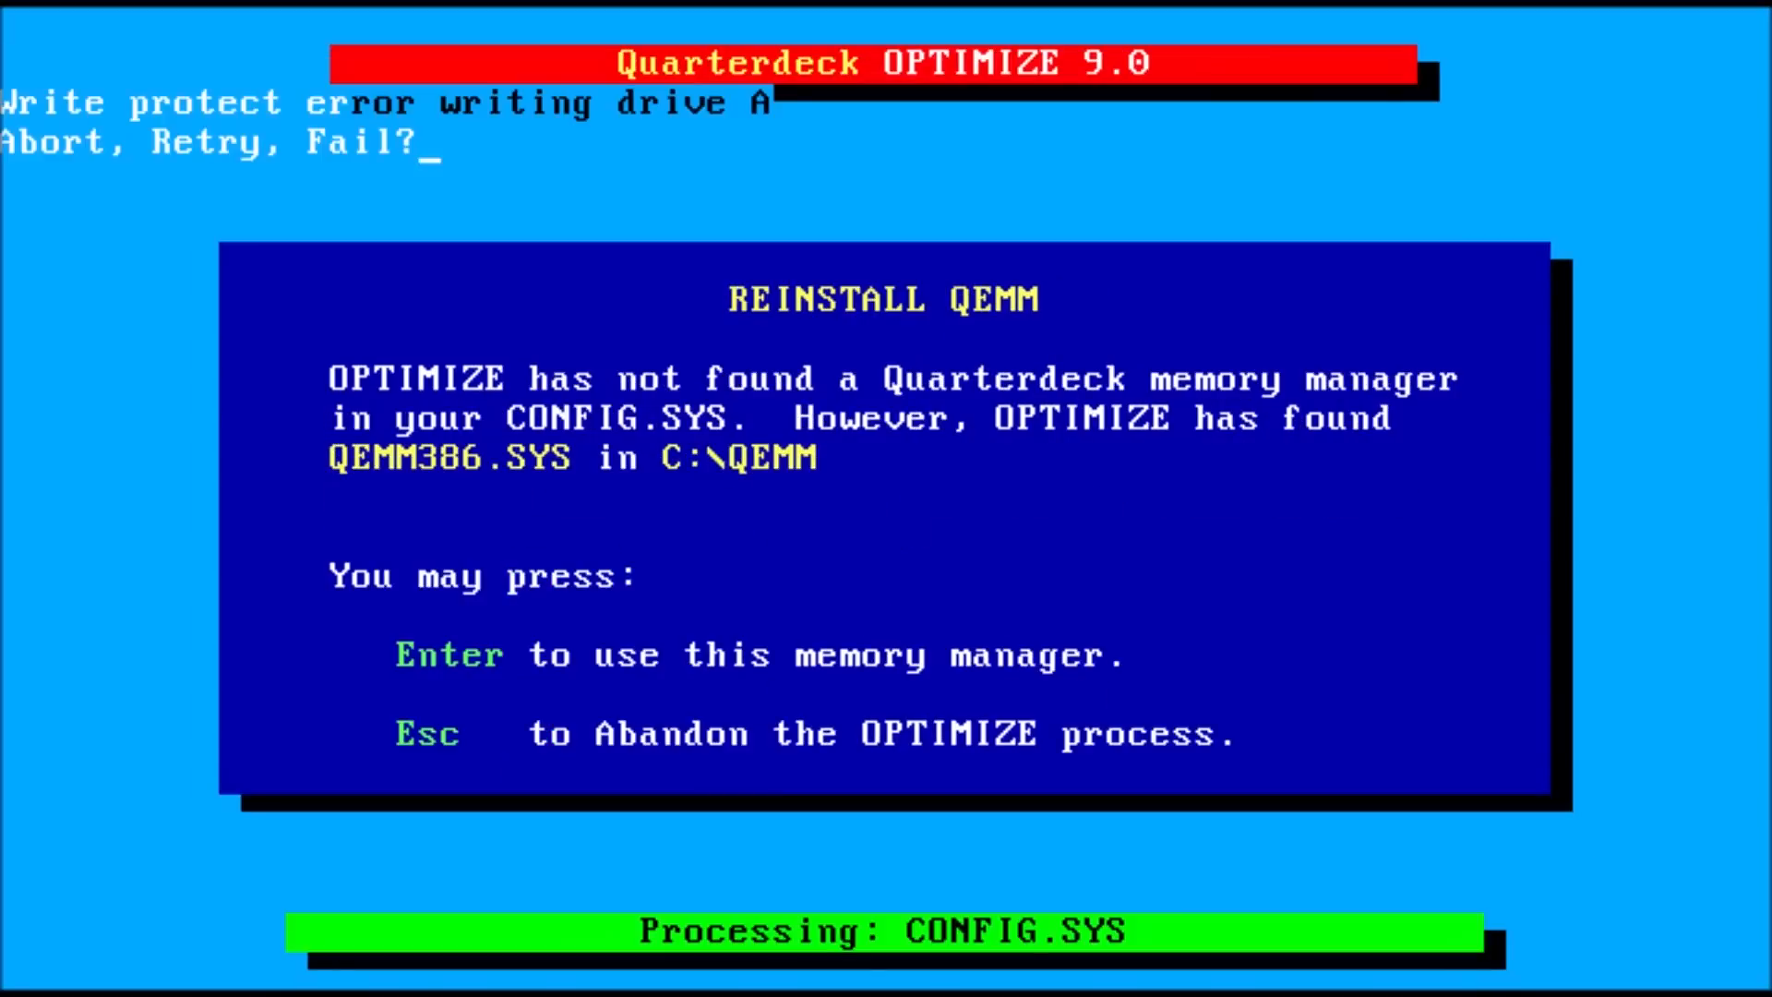
key("Return")
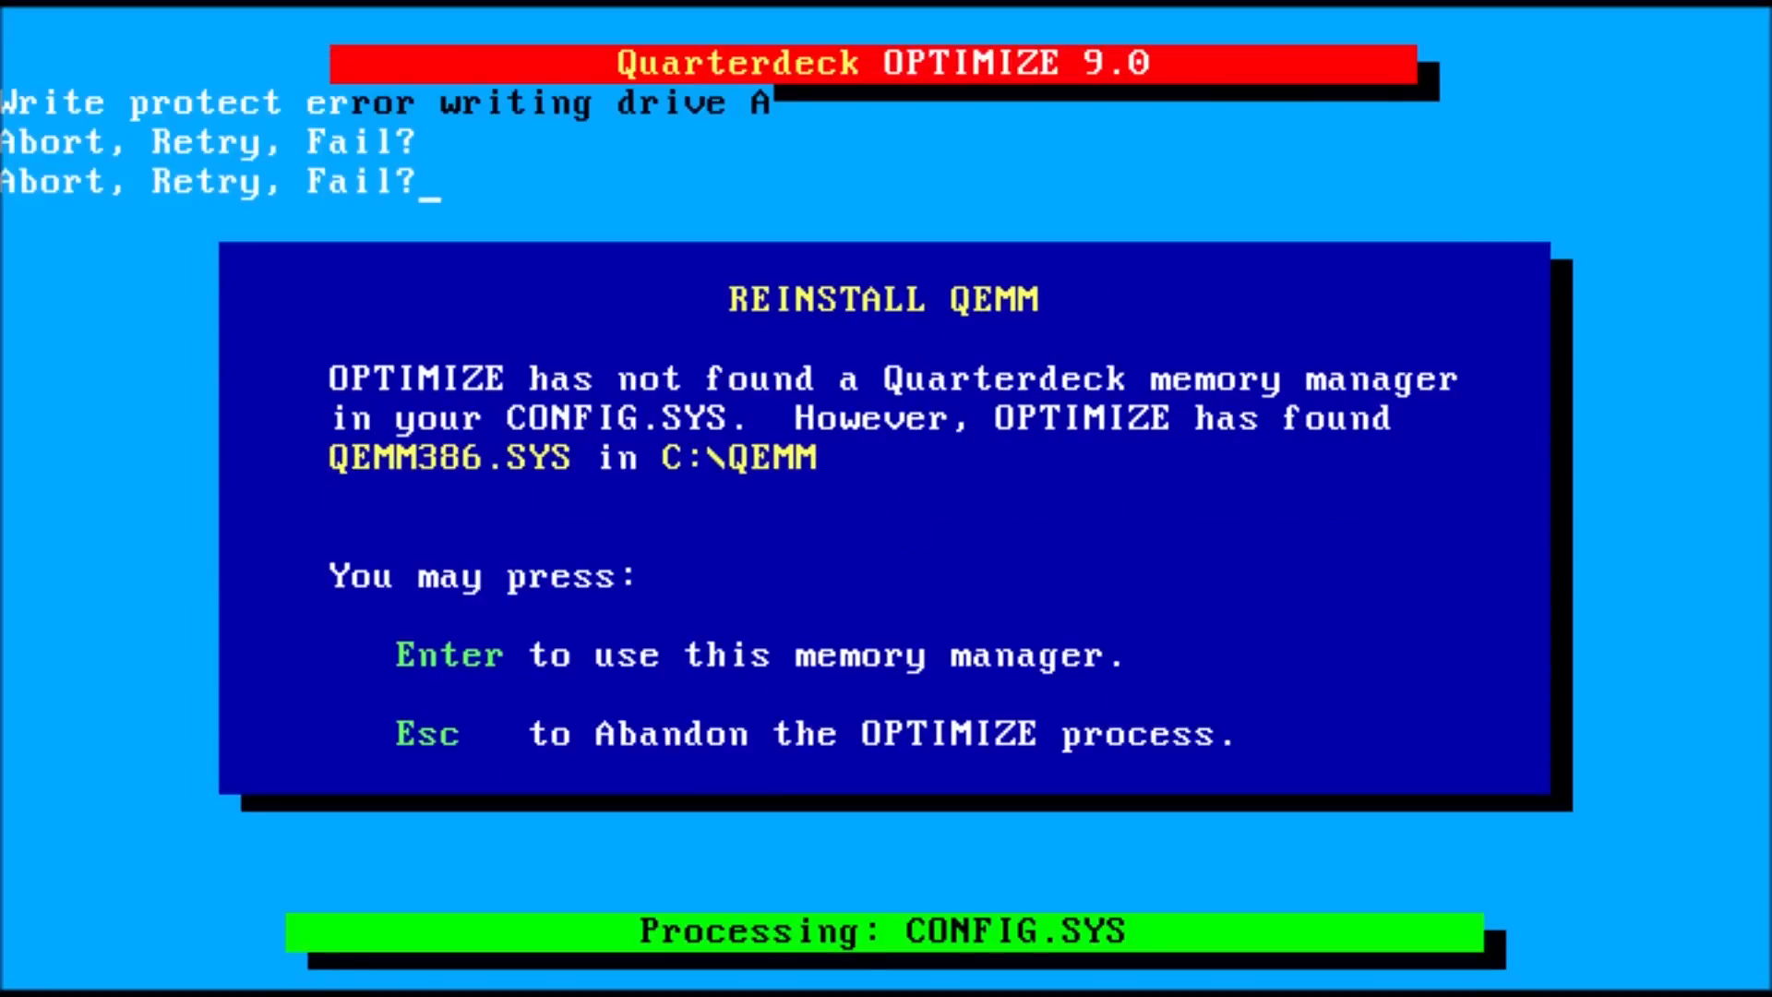